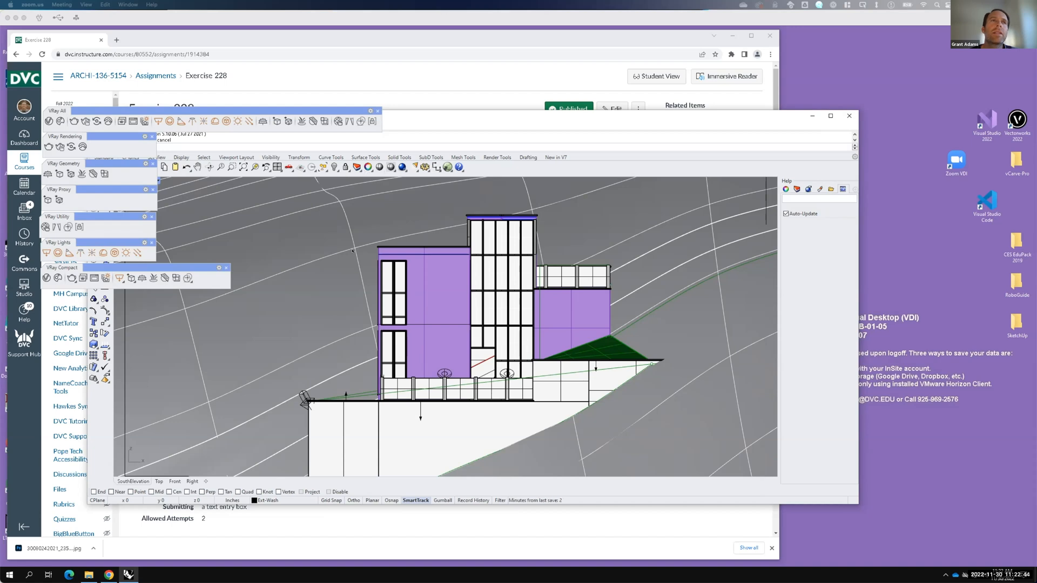
# Step: Close the floating V-Ray Compact, Lights, Utility, Proxy, Geometry and Rendering toolbars
pyautogui.click(224, 269)
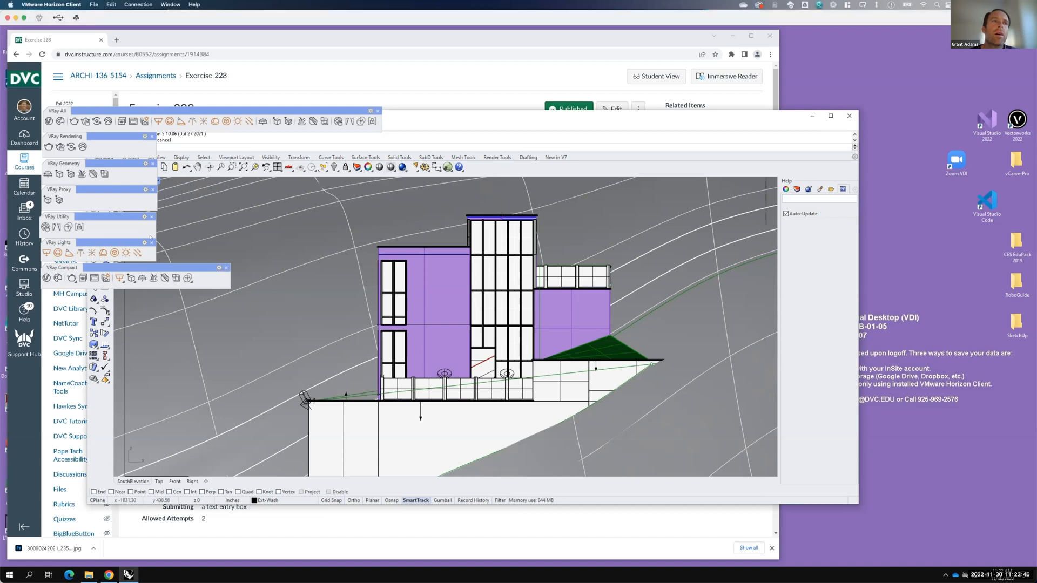
pyautogui.click(152, 242)
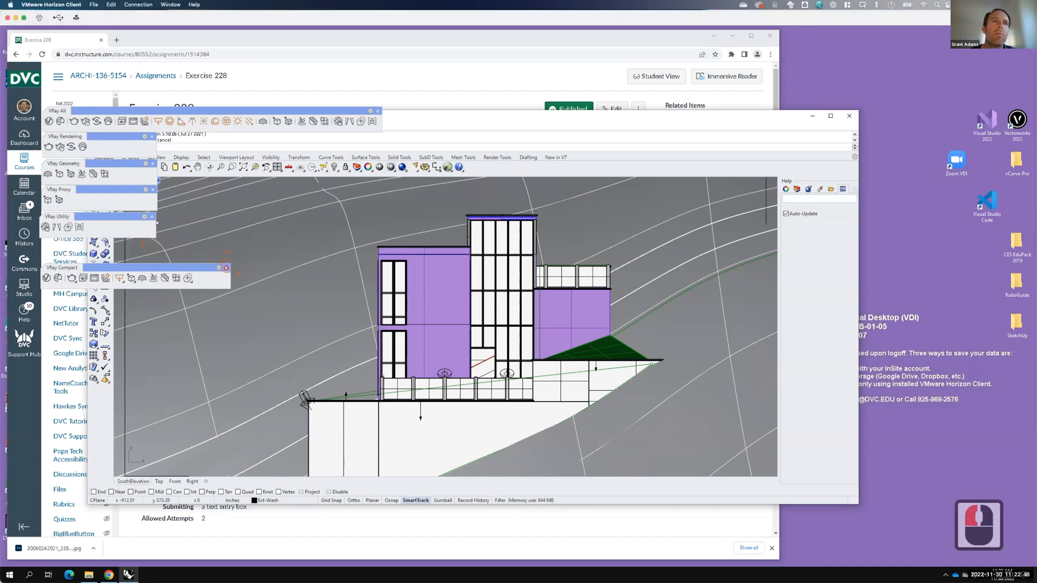
pyautogui.click(226, 267)
pyautogui.click(152, 217)
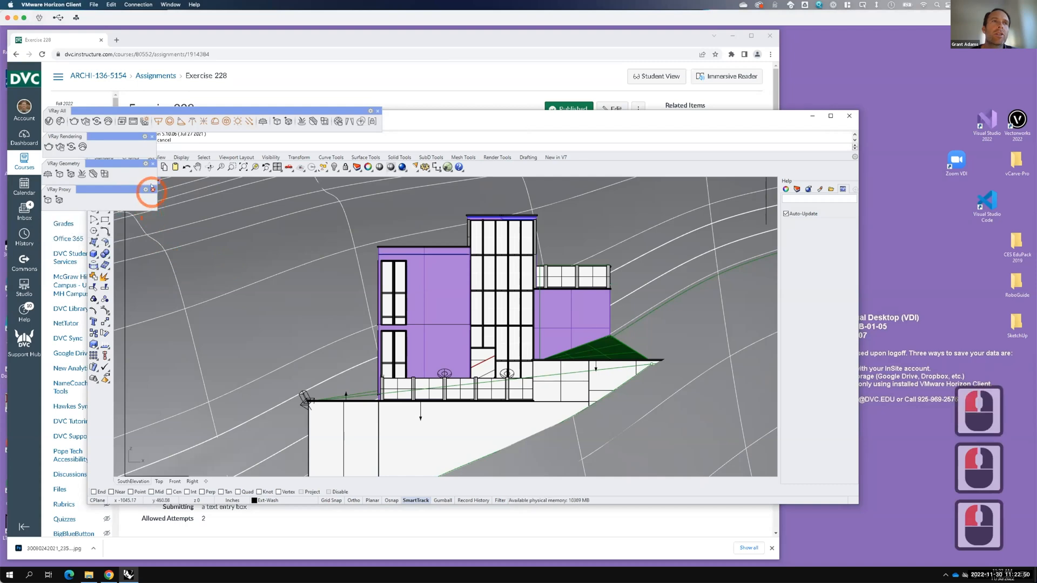
pyautogui.click(153, 190)
pyautogui.click(153, 163)
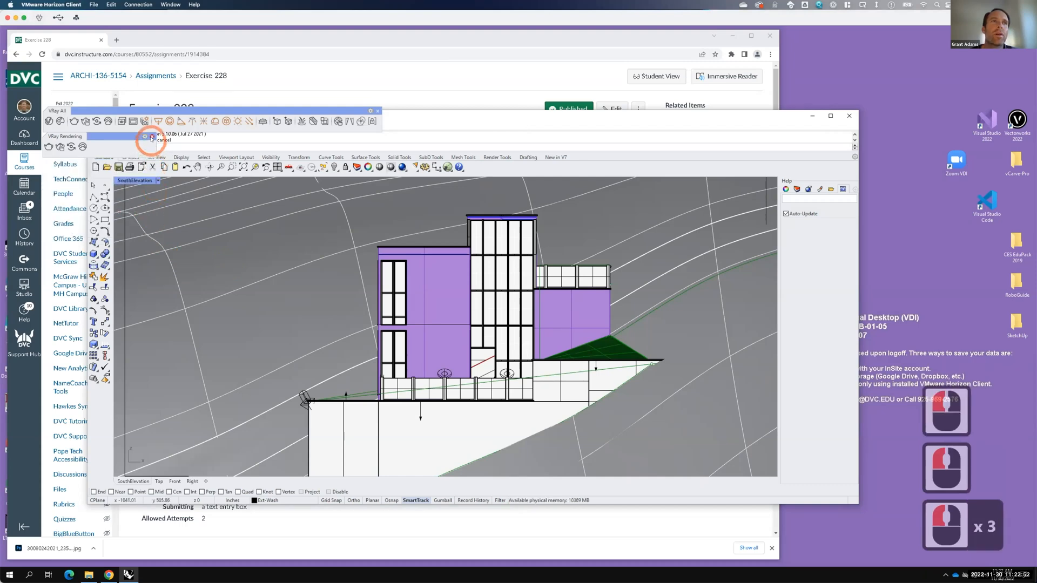
pyautogui.click(152, 136)
# Step: Dock the V-Ray All toolbar above the standard toolbars and maximize the Rhino window
pyautogui.moveTo(204, 109); pyautogui.dragTo(226, 154)
pyautogui.click(830, 116)
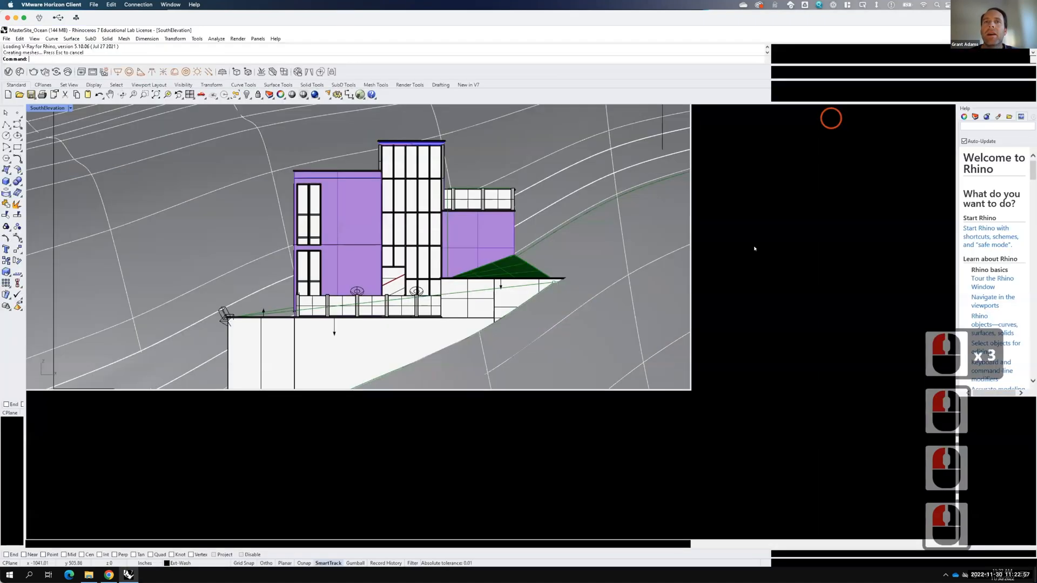
pyautogui.click(777, 204)
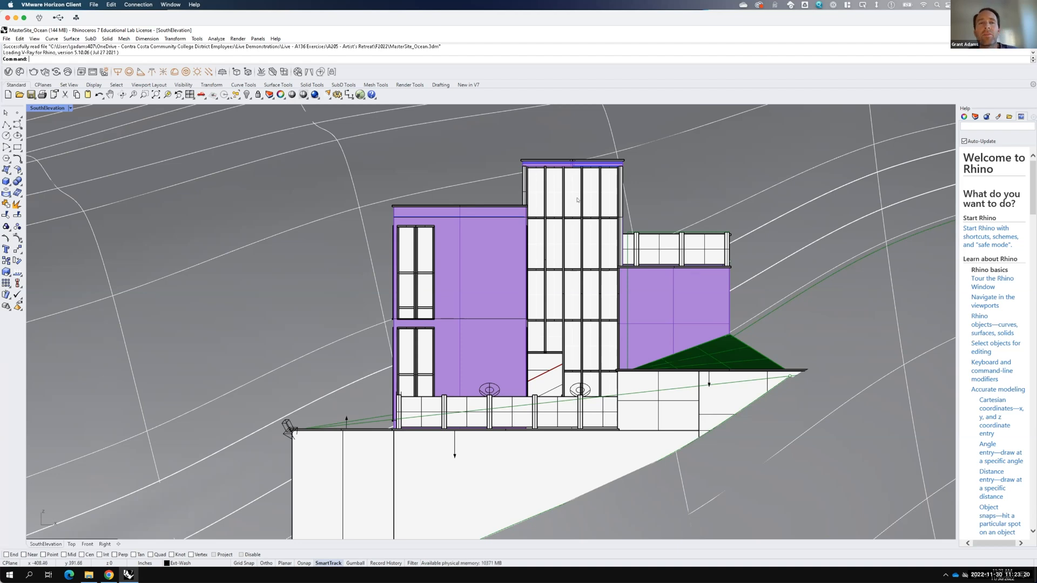
pyautogui.press('F15')
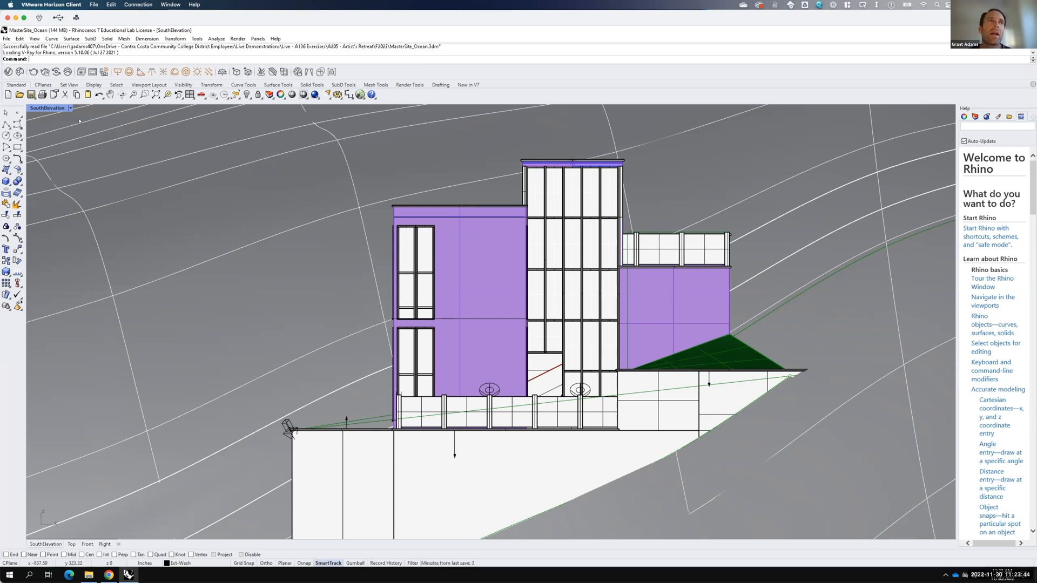
pyautogui.click(70, 109)
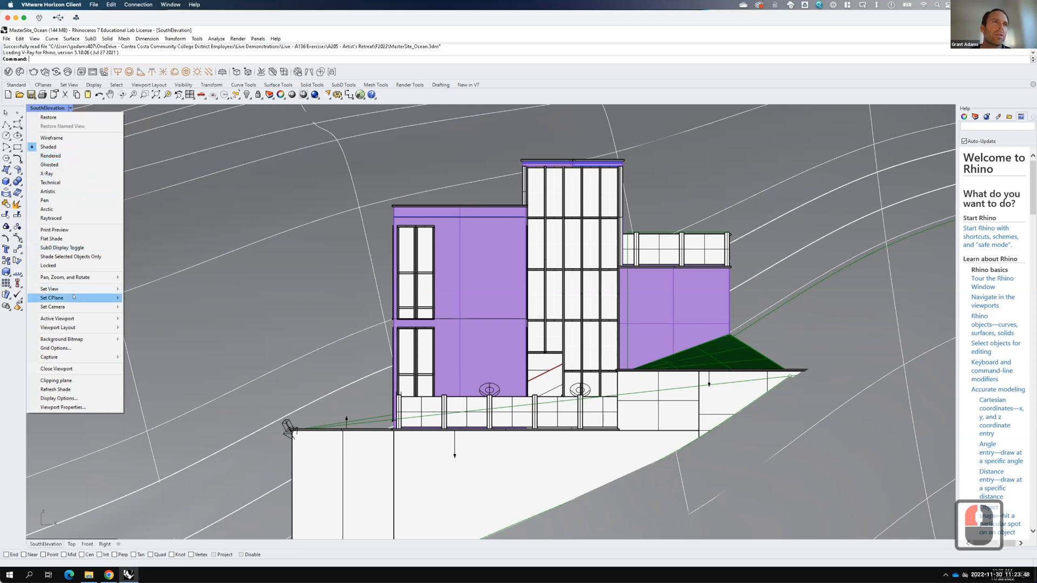
pyautogui.doubleClick(41, 108)
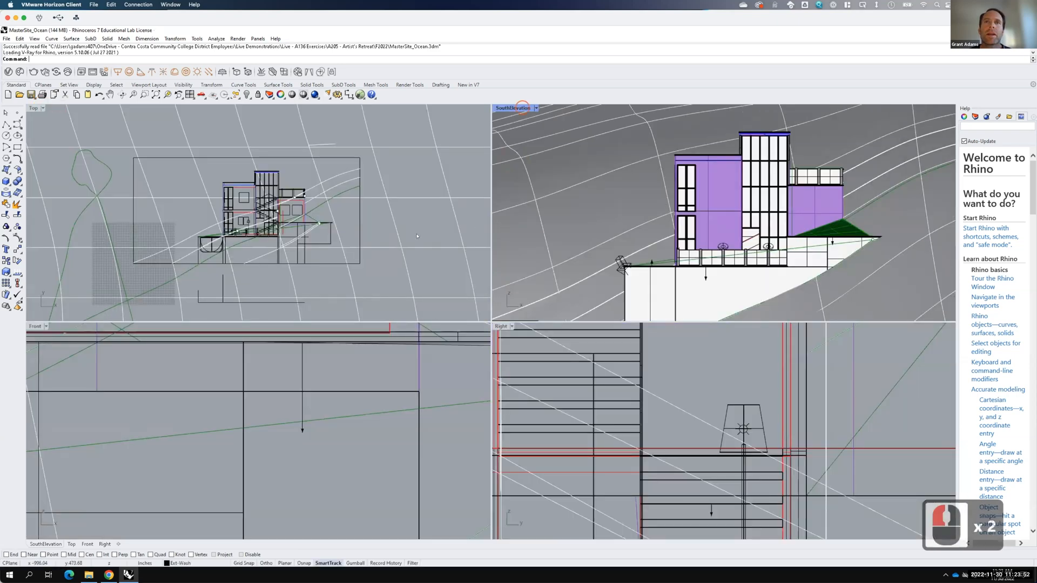
pyautogui.doubleClick(515, 108)
# Step: Change the SouthElevation viewport to the standard Perspective view
pyautogui.scroll(-3, 321, 291)
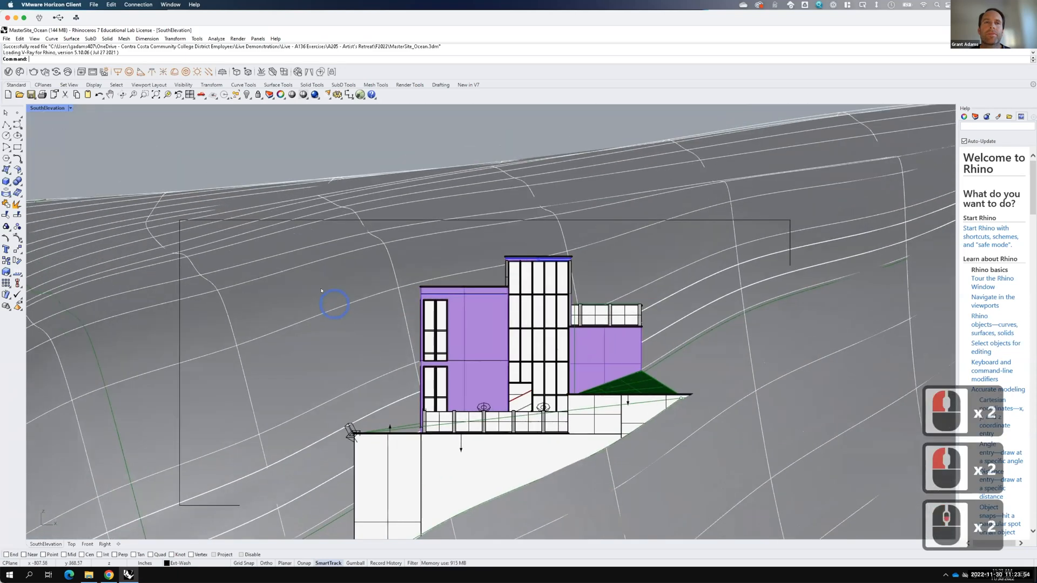
pyautogui.moveTo(321, 291); pyautogui.dragTo(323, 289, button='right')
pyautogui.middleClick(322, 289)
pyautogui.rightClick(336, 306)
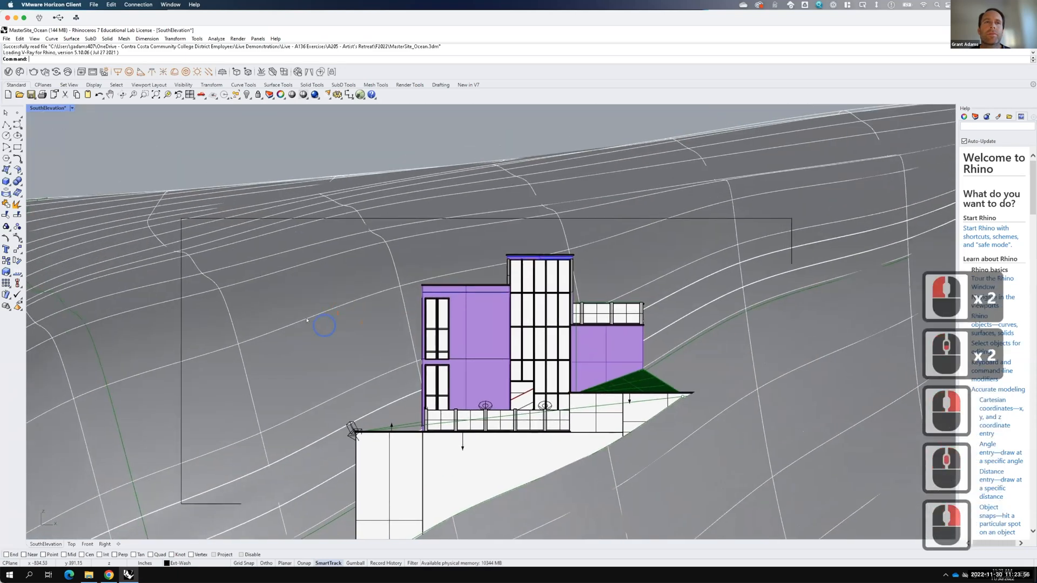
pyautogui.moveTo(321, 321); pyautogui.dragTo(342, 333, button='right')
pyautogui.click(71, 108)
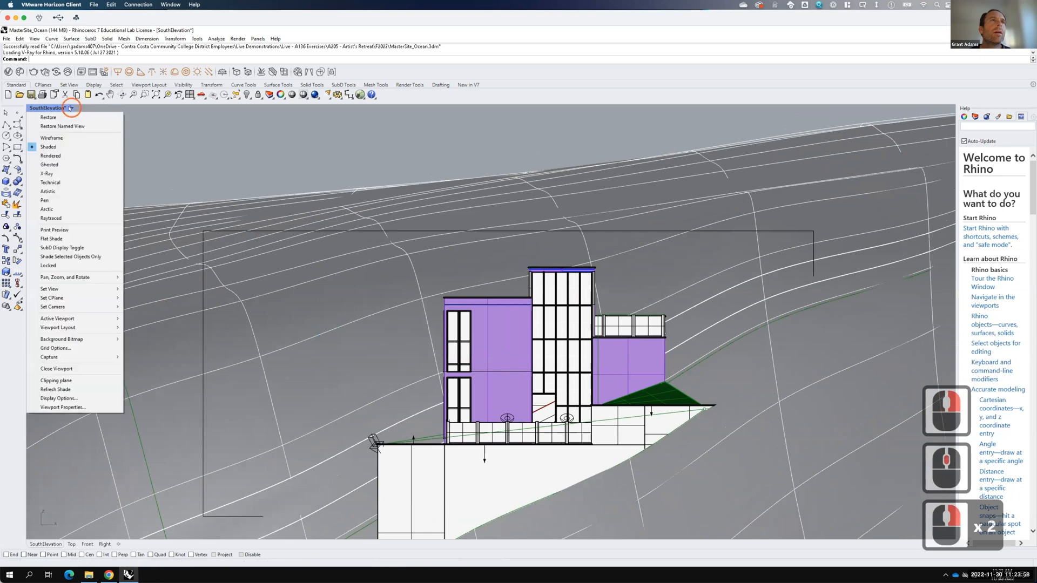
pyautogui.moveTo(75, 289)
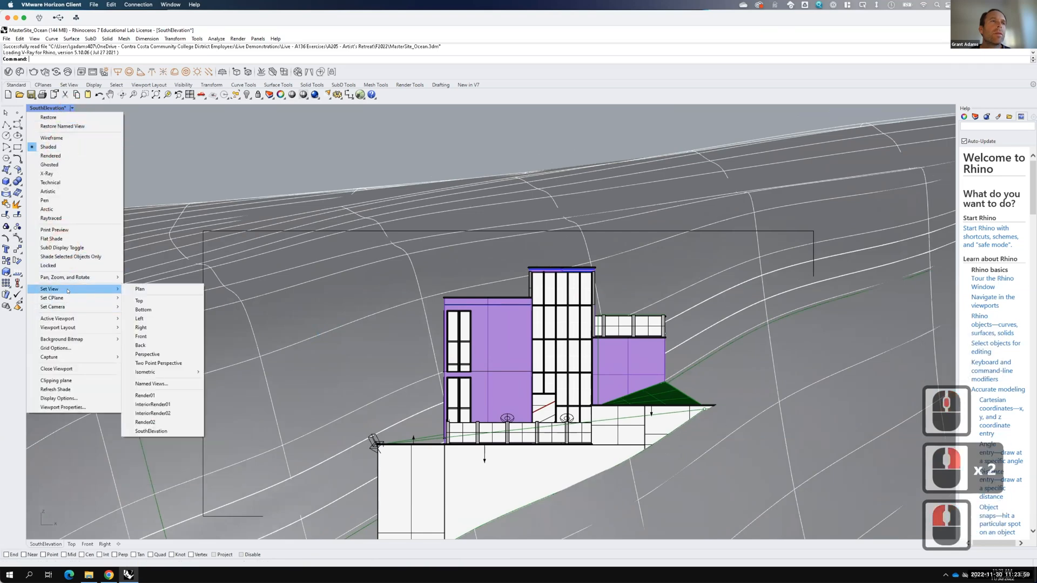
pyautogui.click(154, 354)
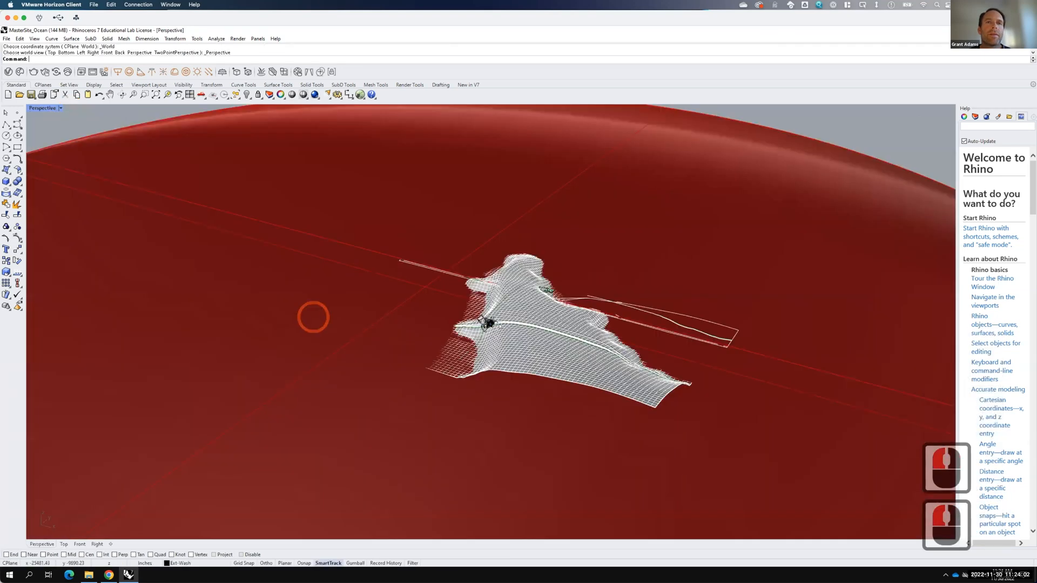
# Step: Examine the building block on its terrain and the surrounding ocean surface in the perspective view
pyautogui.scroll(4, 486, 322)
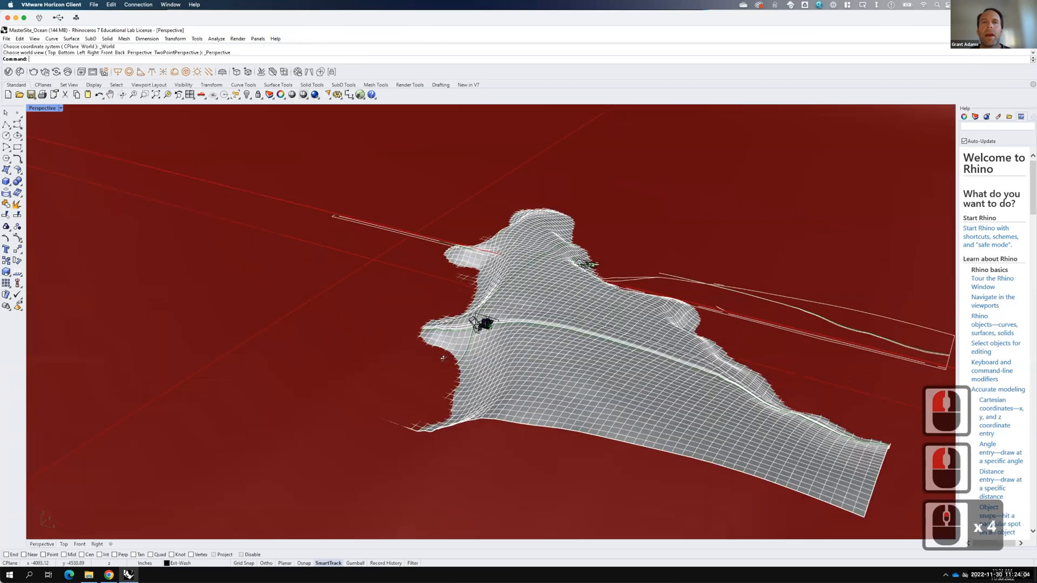
pyautogui.scroll(11, 489, 321)
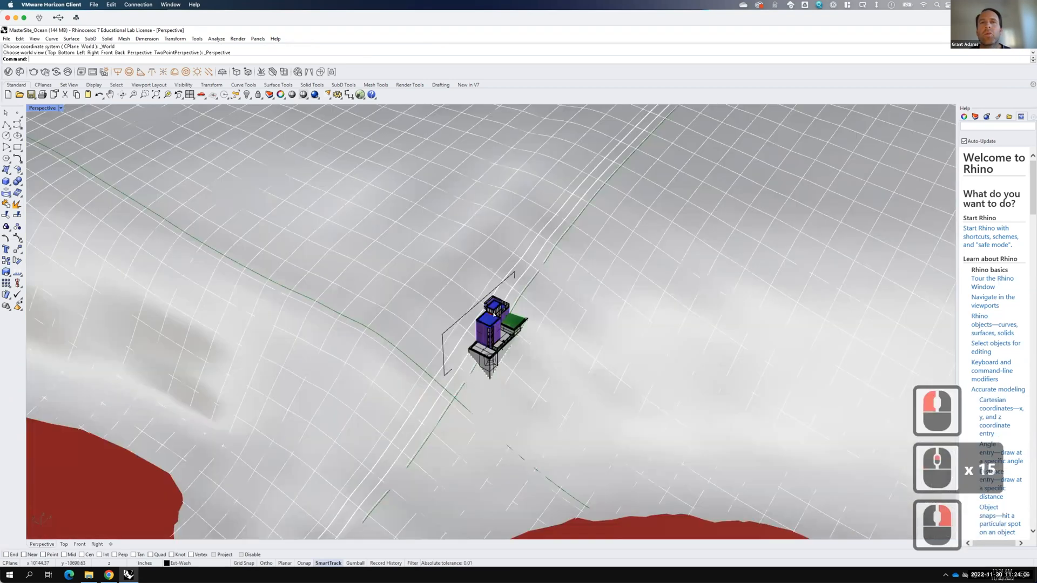
pyautogui.scroll(8, 494, 314)
pyautogui.click(463, 278)
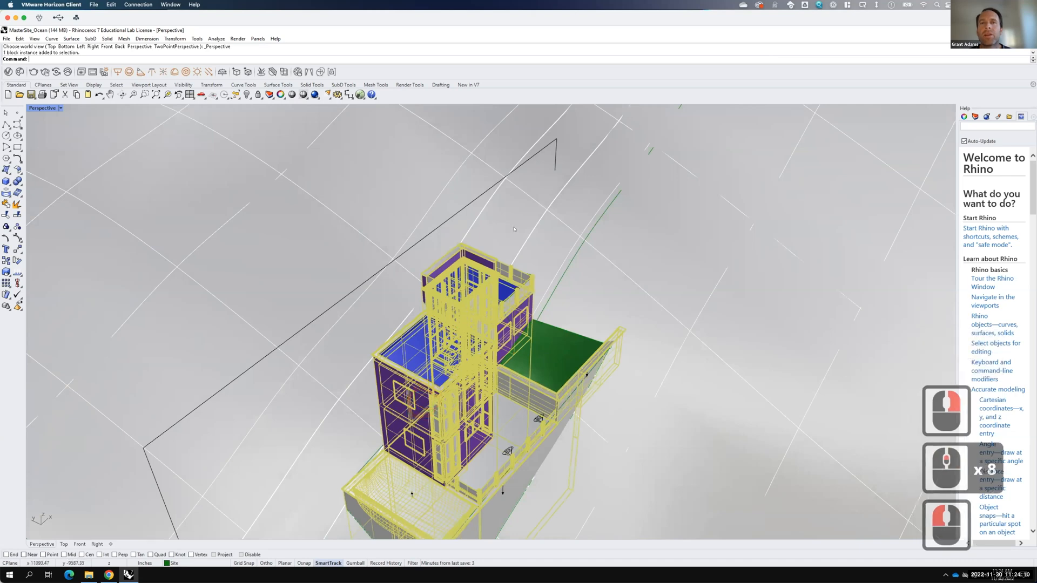
pyautogui.scroll(-8, 514, 226)
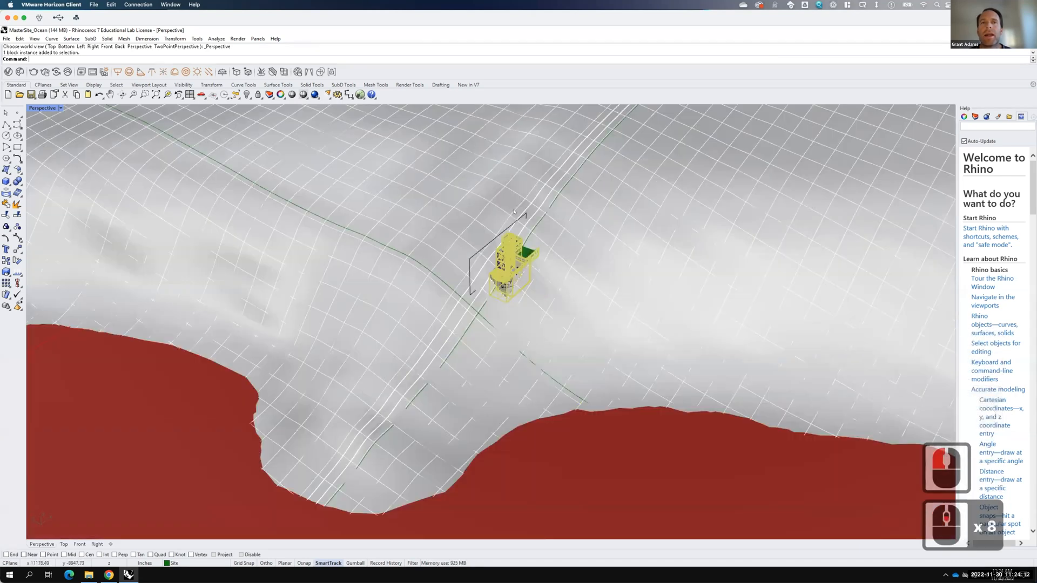
pyautogui.scroll(-9, 448, 226)
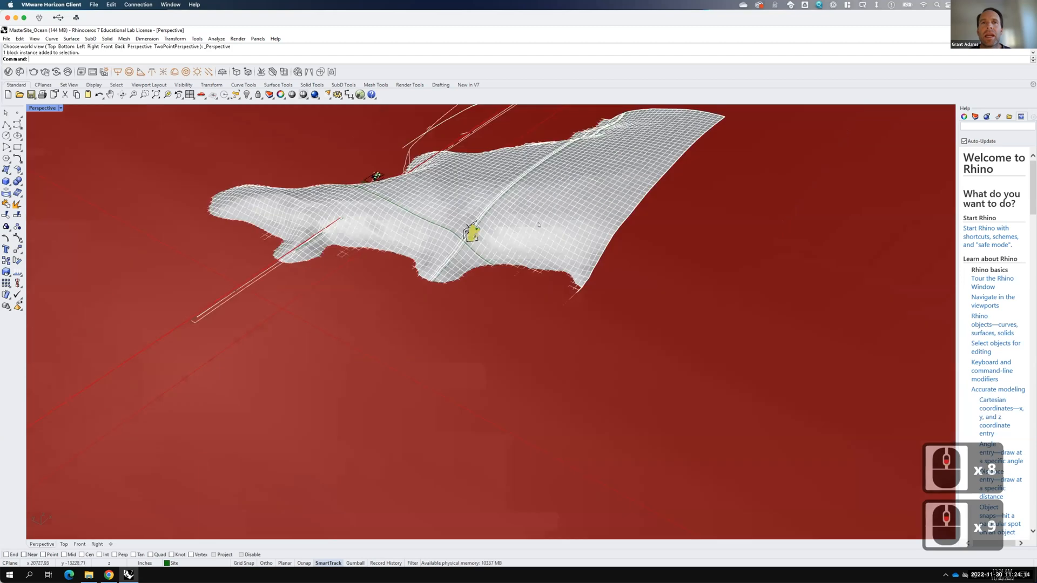
pyautogui.scroll(-4, 529, 229)
pyautogui.scroll(-5, 529, 229)
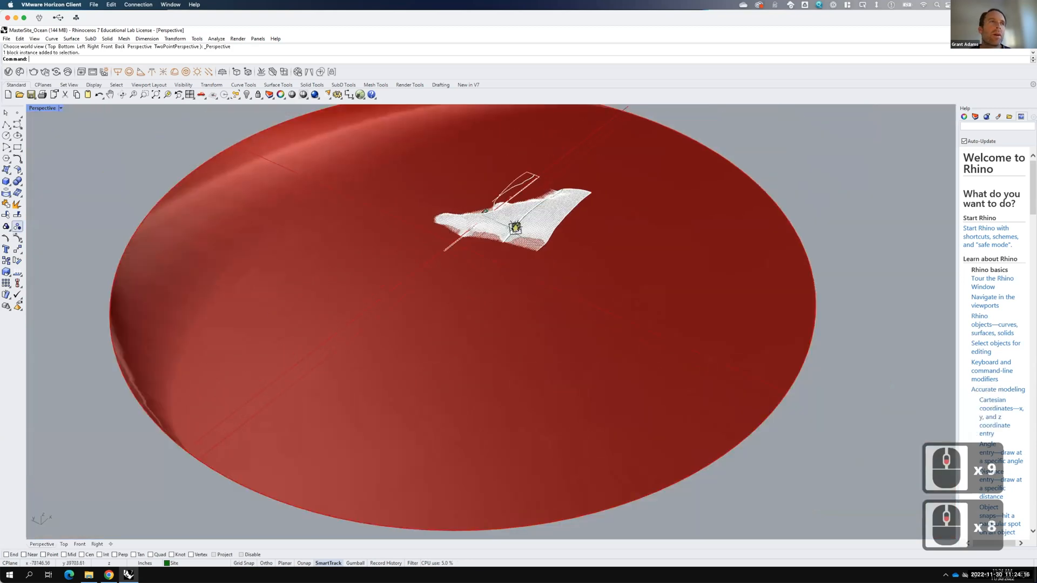
pyautogui.click(8, 171)
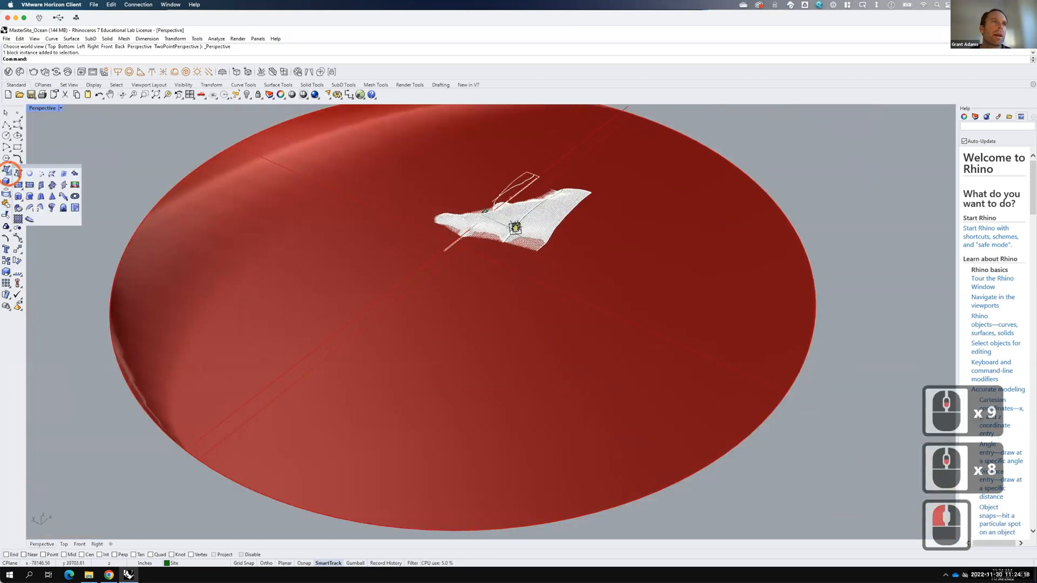
pyautogui.click(41, 185)
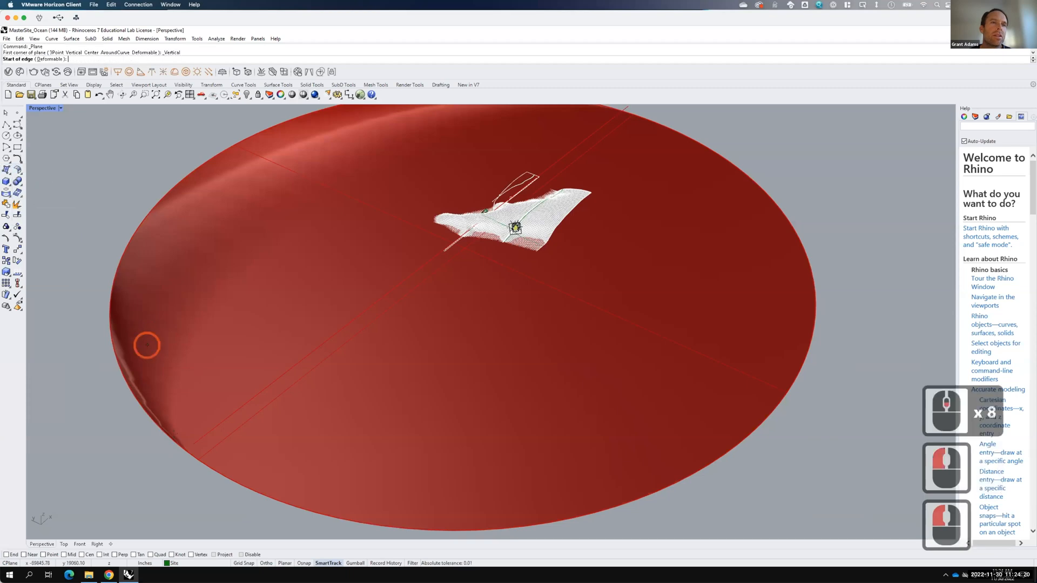
pyautogui.click(458, 264)
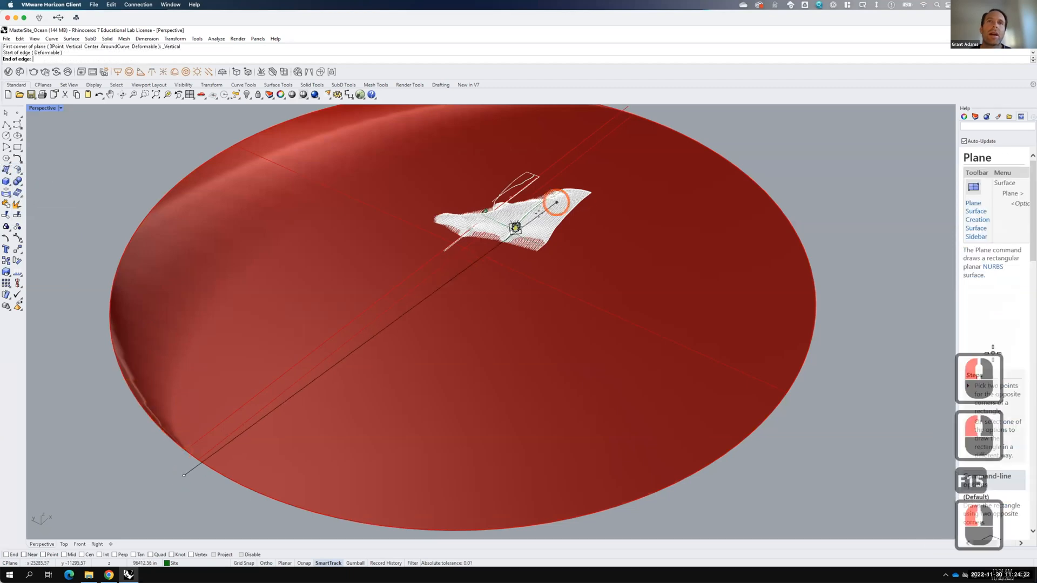
pyautogui.scroll(-4, 458, 264)
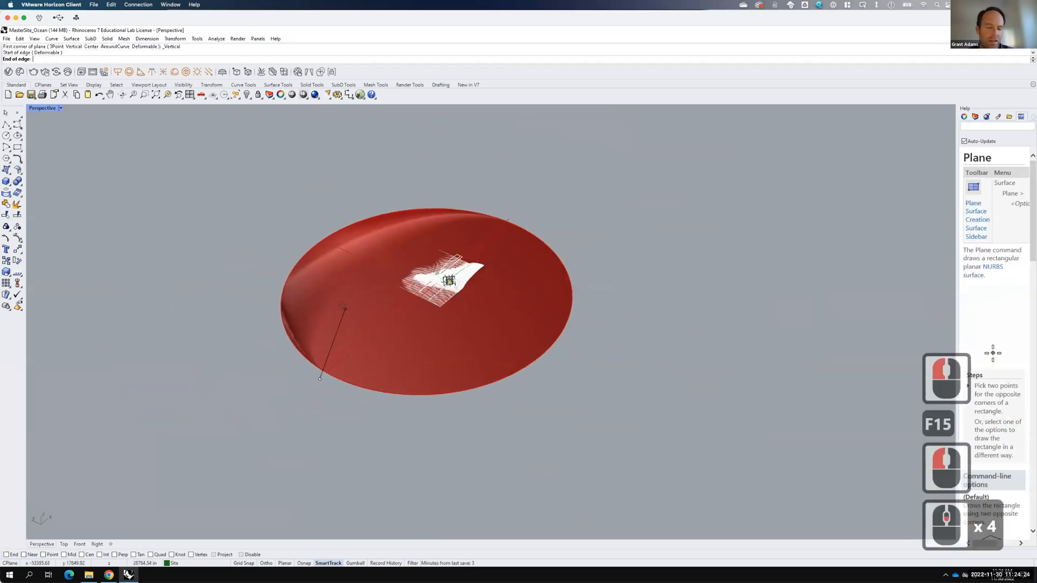
pyautogui.press('Escape')
# Step: Turn off the Ocean layer to hide the large red ocean surface around the terrain
pyautogui.click(483, 338)
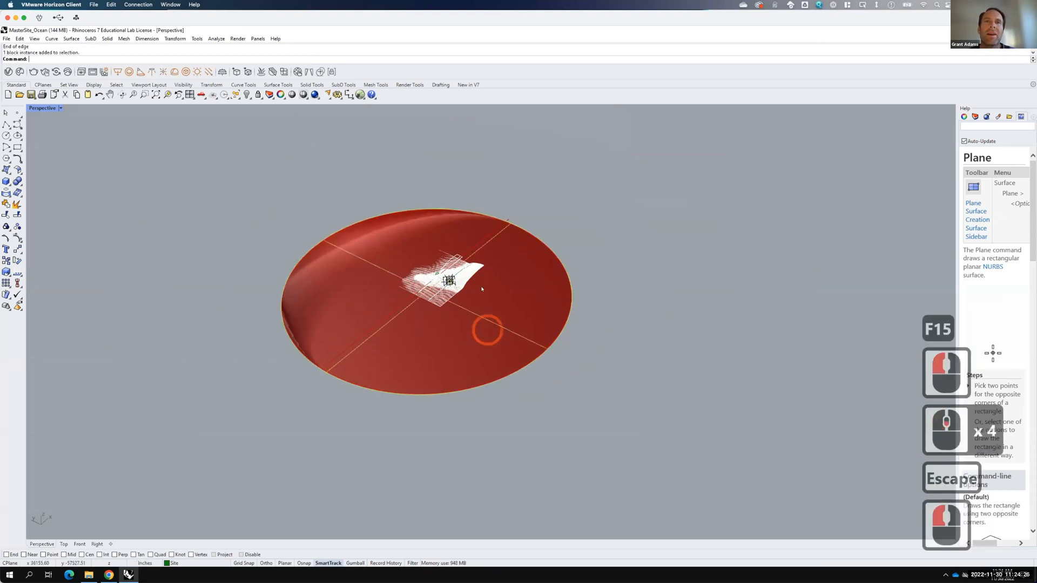
pyautogui.click(975, 117)
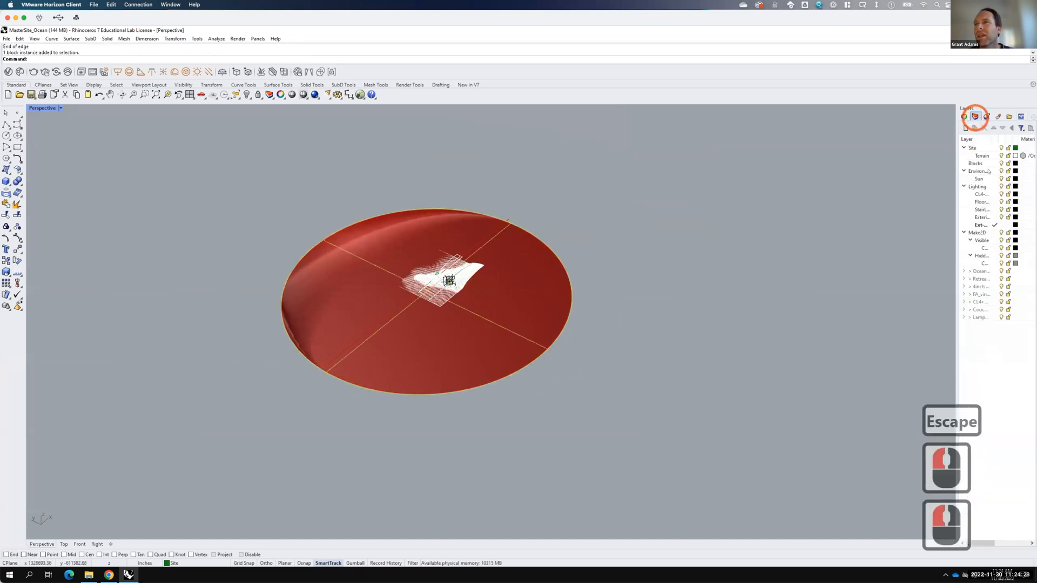
pyautogui.click(1000, 271)
pyautogui.scroll(9, 337, 277)
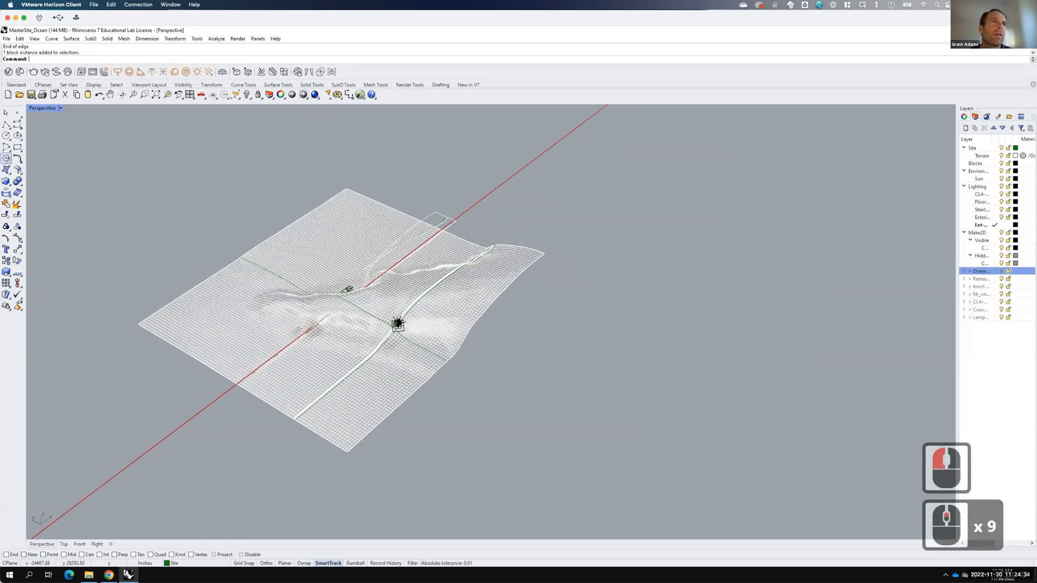
pyautogui.click(8, 172)
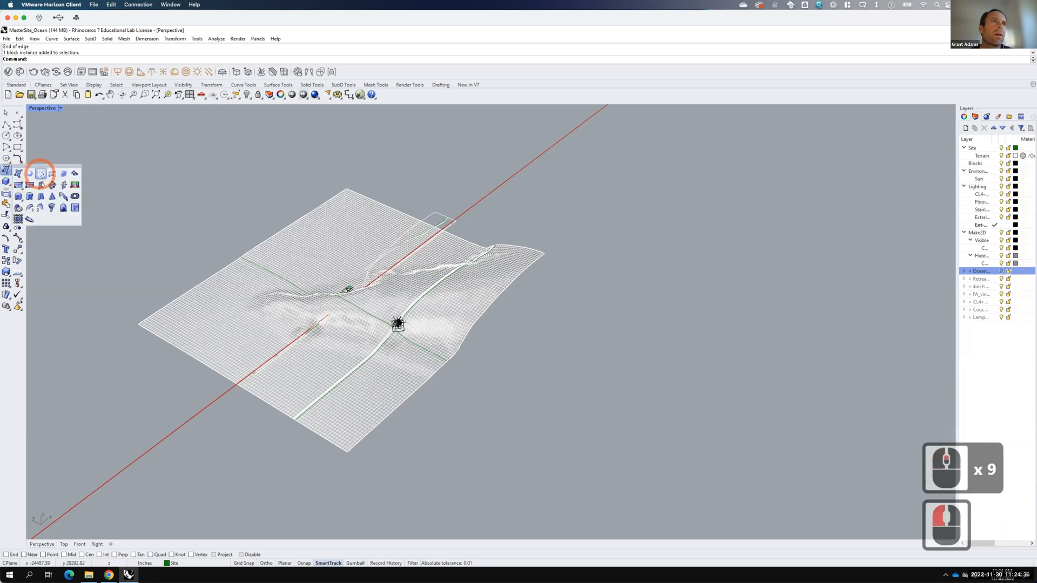
pyautogui.click(54, 188)
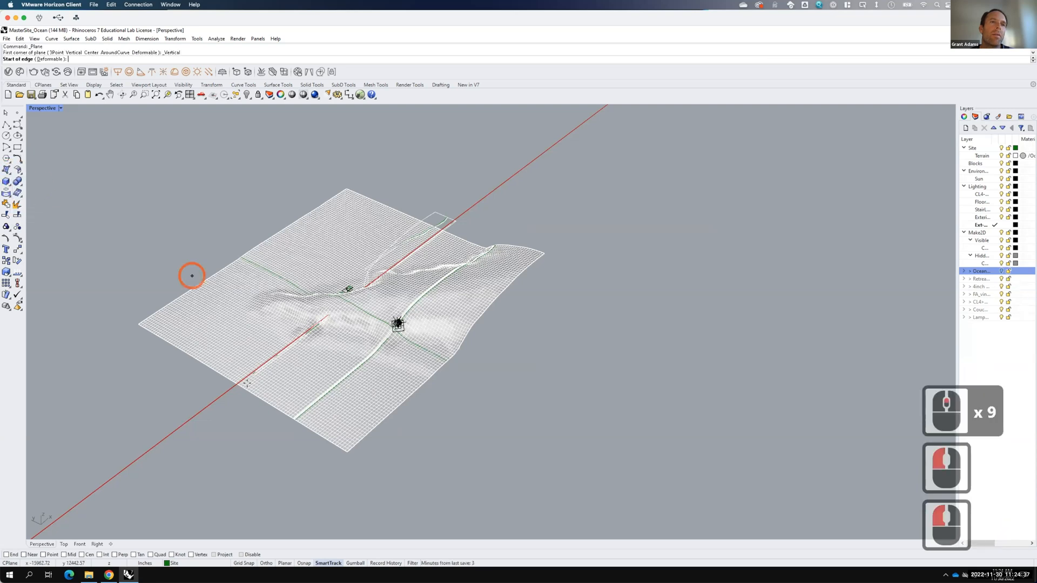
pyautogui.click(267, 432)
pyautogui.keyDown('shift'); pyautogui.click(510, 230); pyautogui.keyUp('shift')
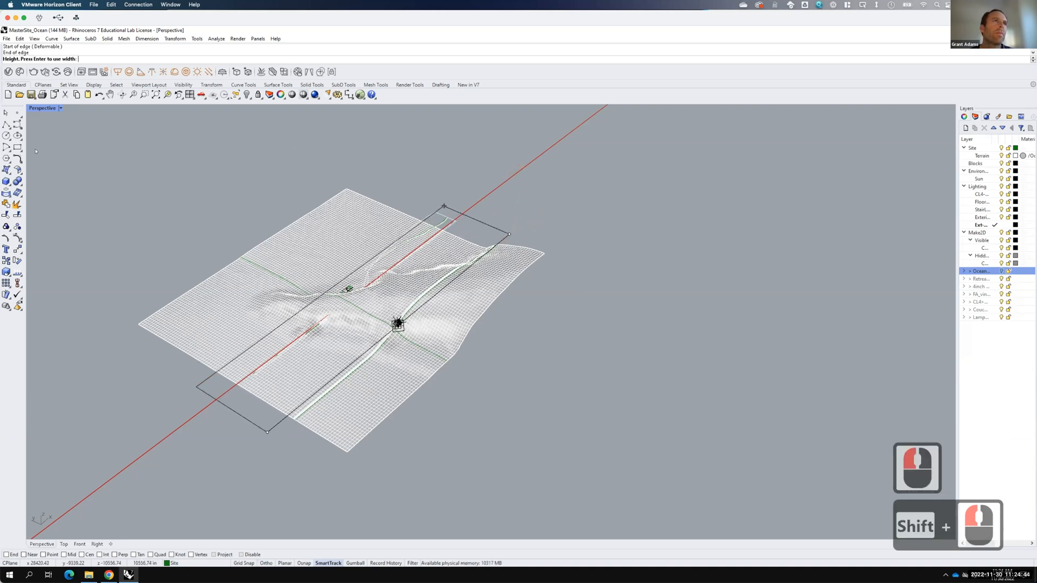
pyautogui.press('Escape')
pyautogui.click(8, 171)
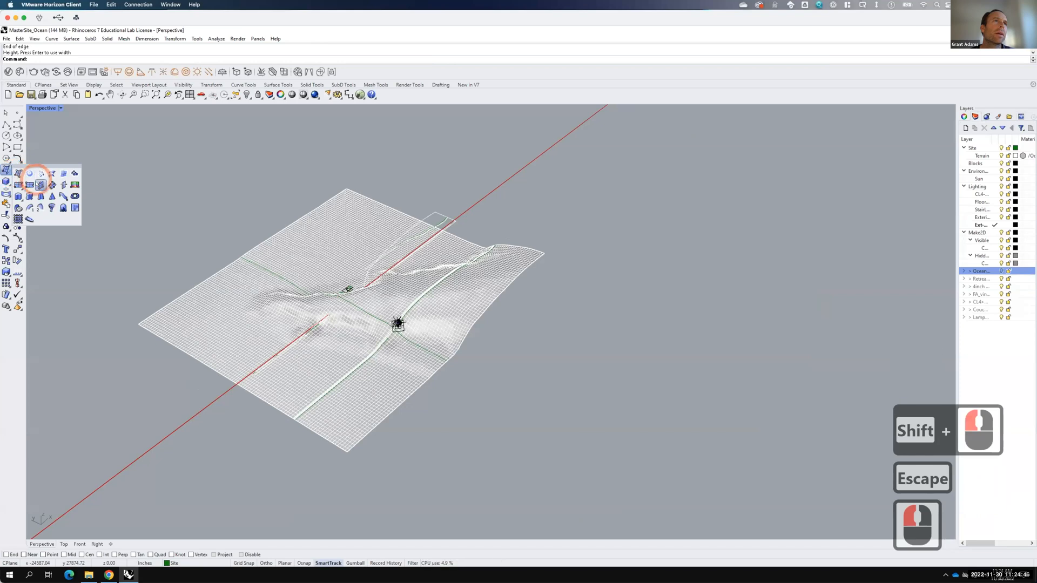
pyautogui.click(41, 184)
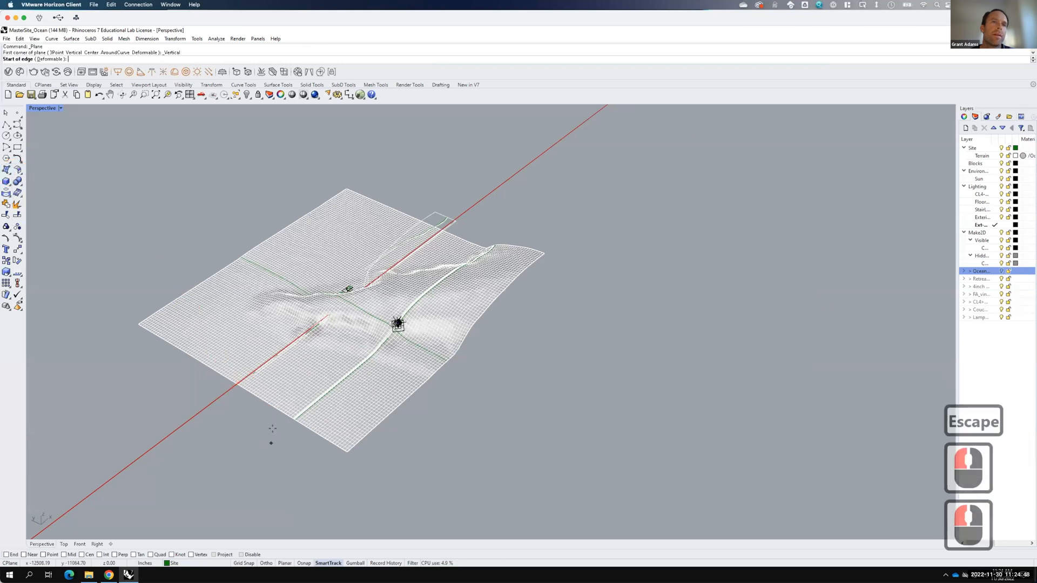
pyautogui.click(276, 432)
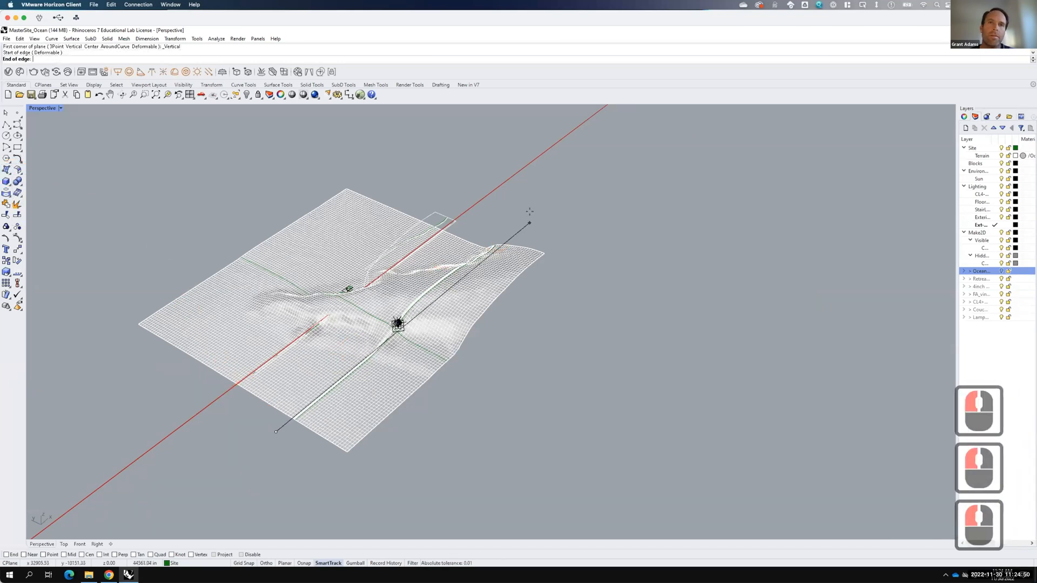
pyautogui.keyDown('shift'); pyautogui.click(504, 233); pyautogui.keyUp('shift')
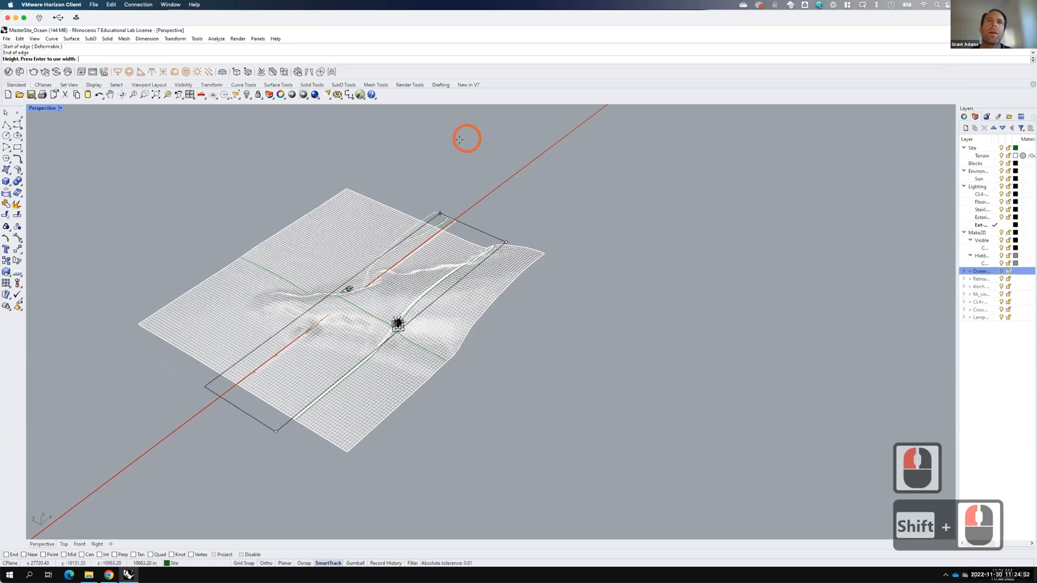
pyautogui.press('Escape')
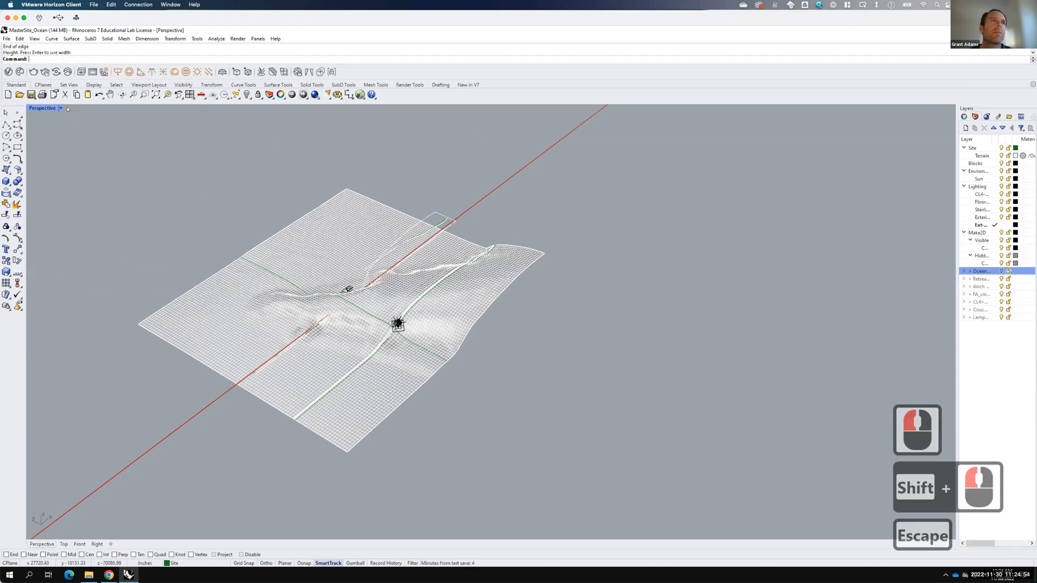
# Step: Set the Perspective viewport's construction plane to World Top
pyautogui.click(60, 108)
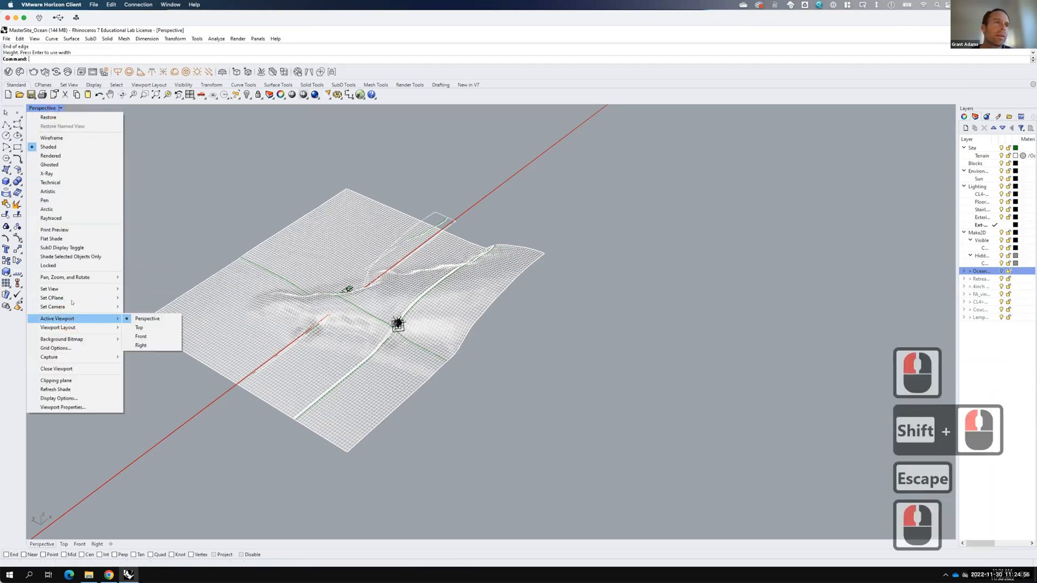
pyautogui.moveTo(68, 300)
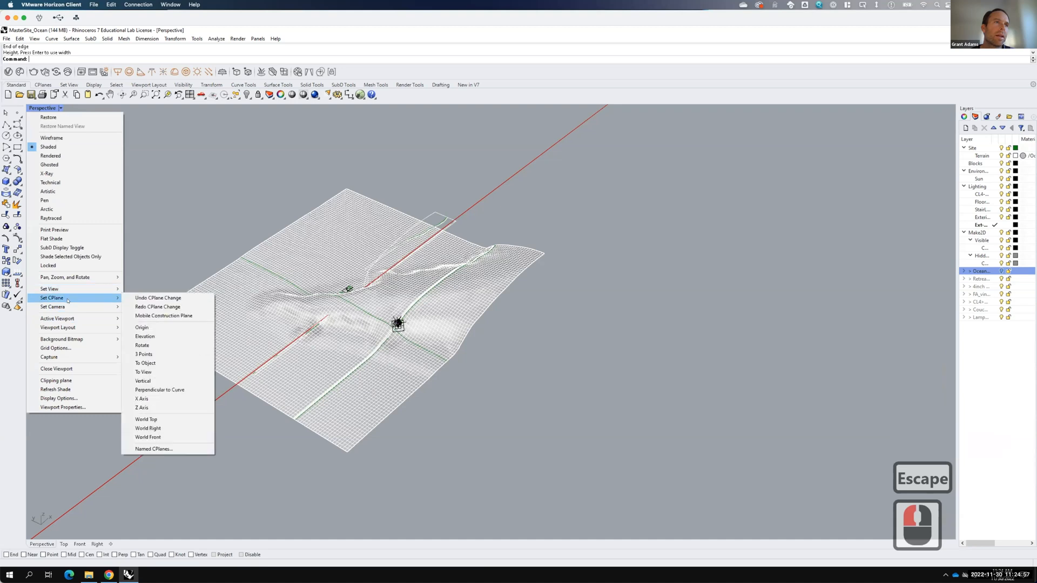
pyautogui.click(147, 420)
# Step: Create a vertical plane with its base edge running orthogonally past both ends of the terrain near the building and its height well above the terrain
pyautogui.click(6, 169)
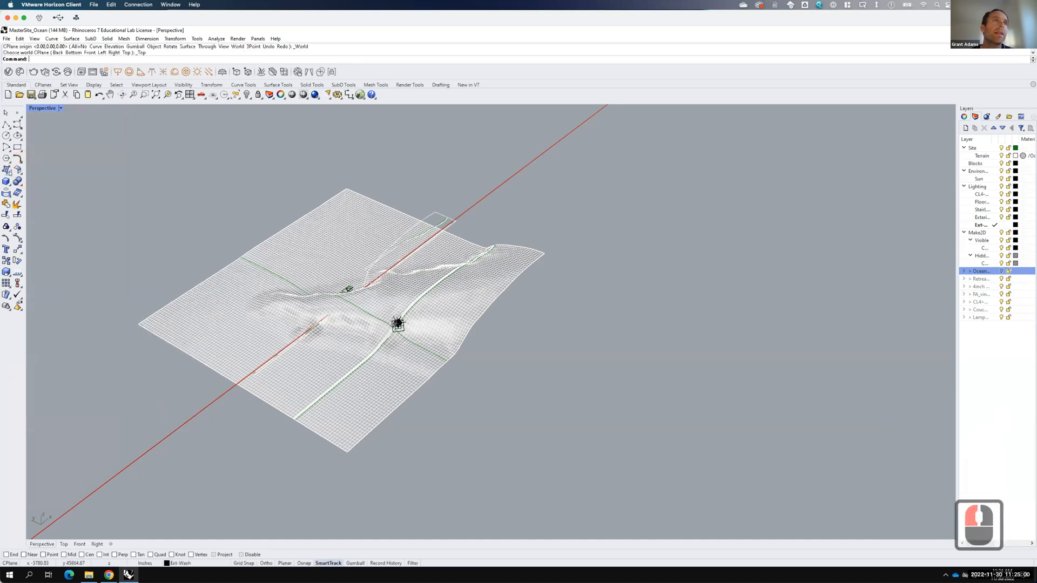
pyautogui.click(41, 184)
pyautogui.click(250, 378)
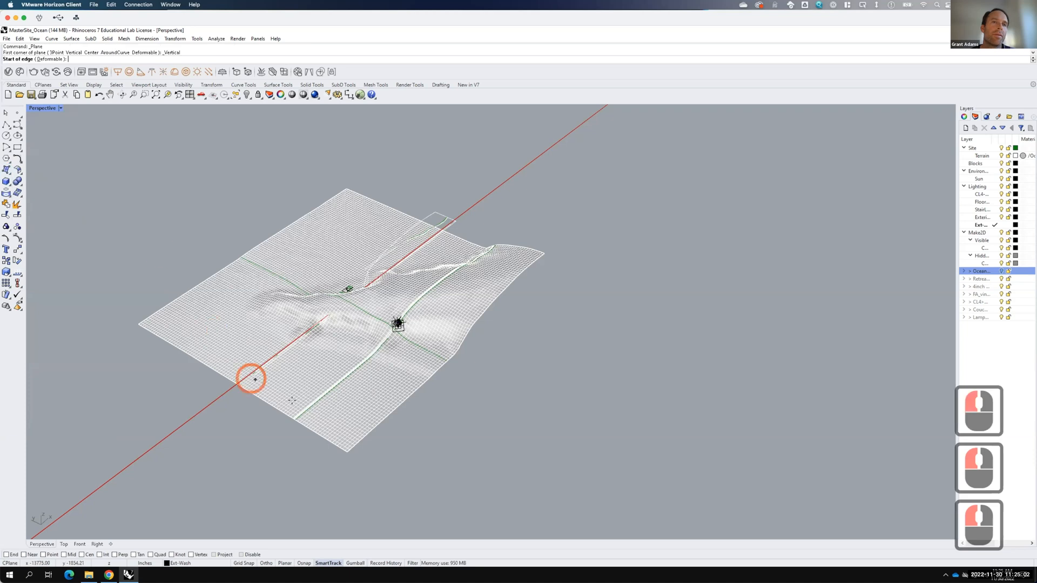
pyautogui.click(281, 436)
pyautogui.click(486, 254)
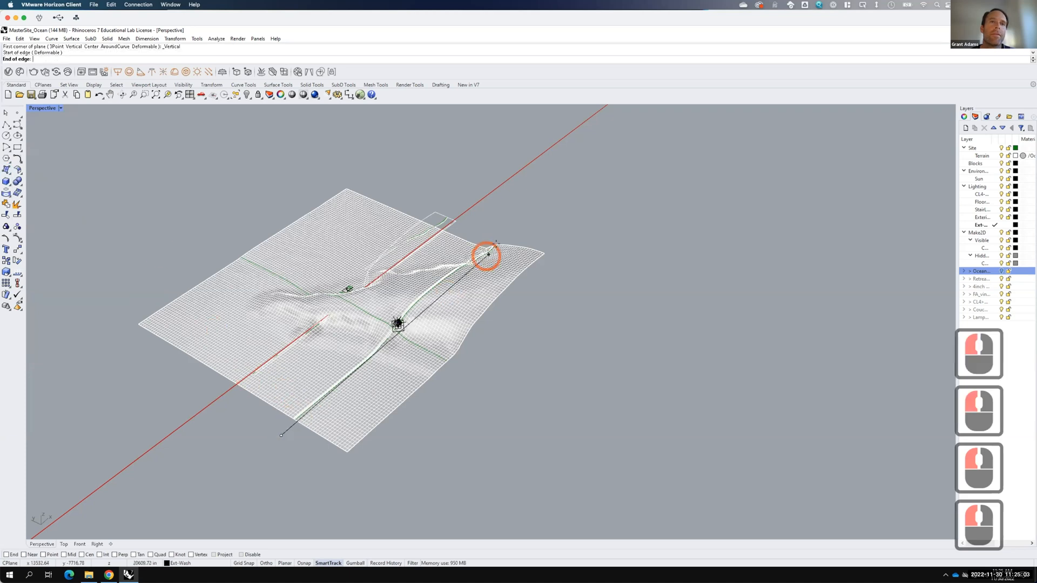
pyautogui.press('shift')
pyautogui.keyDown('shift'); pyautogui.click(524, 228); pyautogui.keyUp('shift')
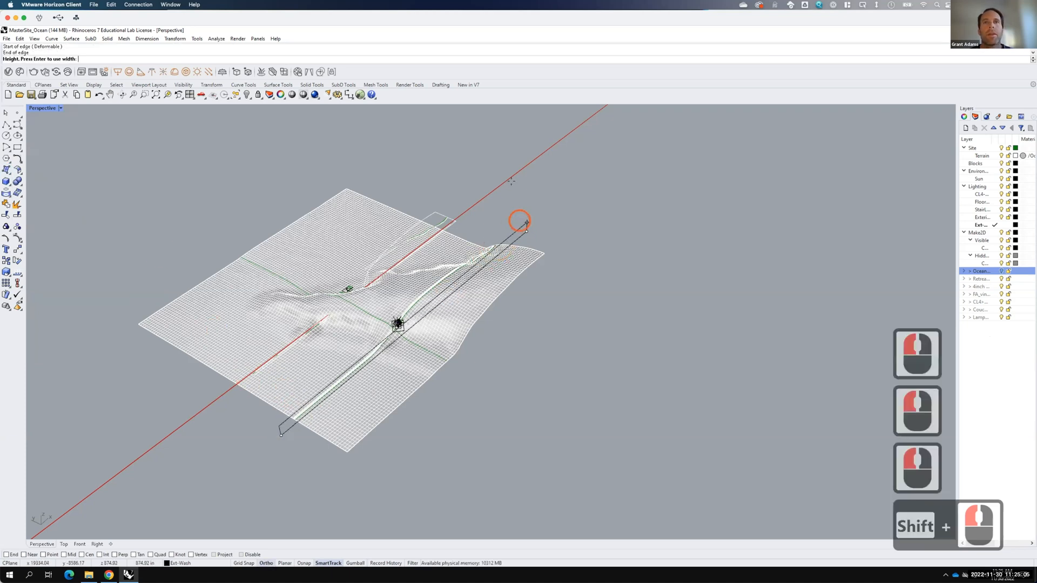
pyautogui.click(503, 134)
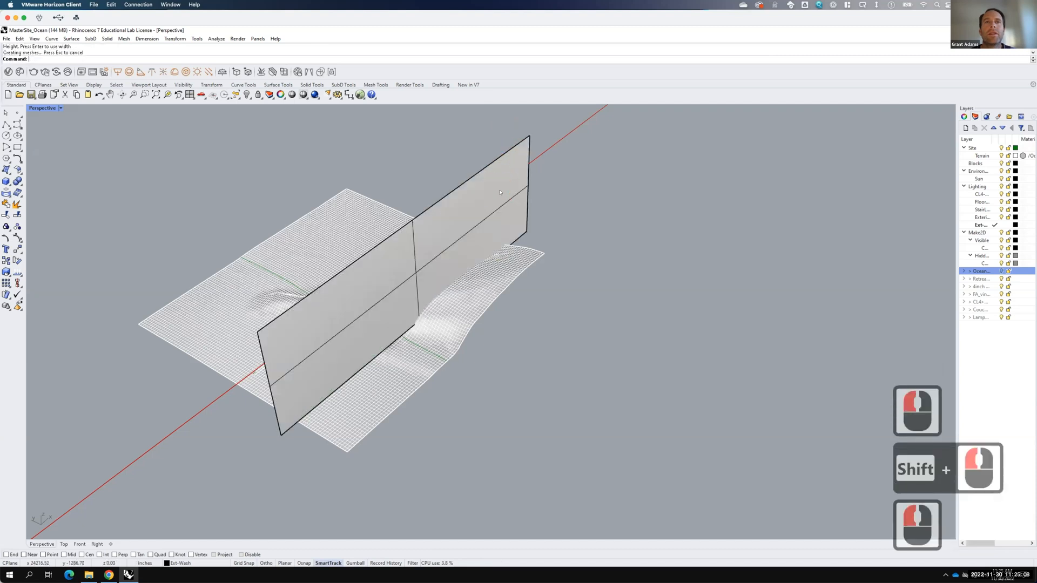
# Step: Move the vertical plane down in the Front view so that it extends below the bottom of the terrain
pyautogui.click(499, 190)
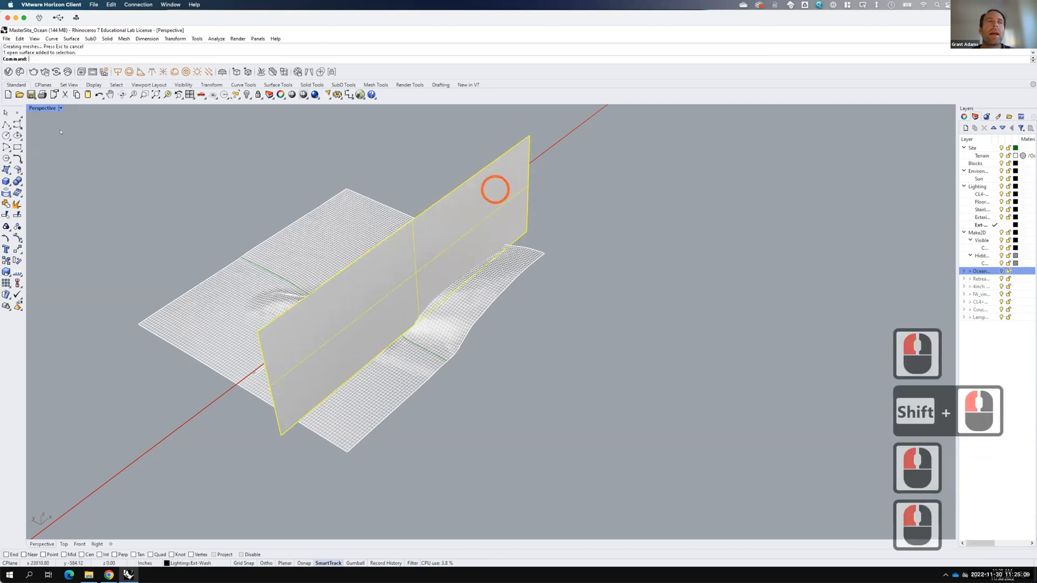
pyautogui.doubleClick(43, 108)
pyautogui.scroll(-18, 287, 395)
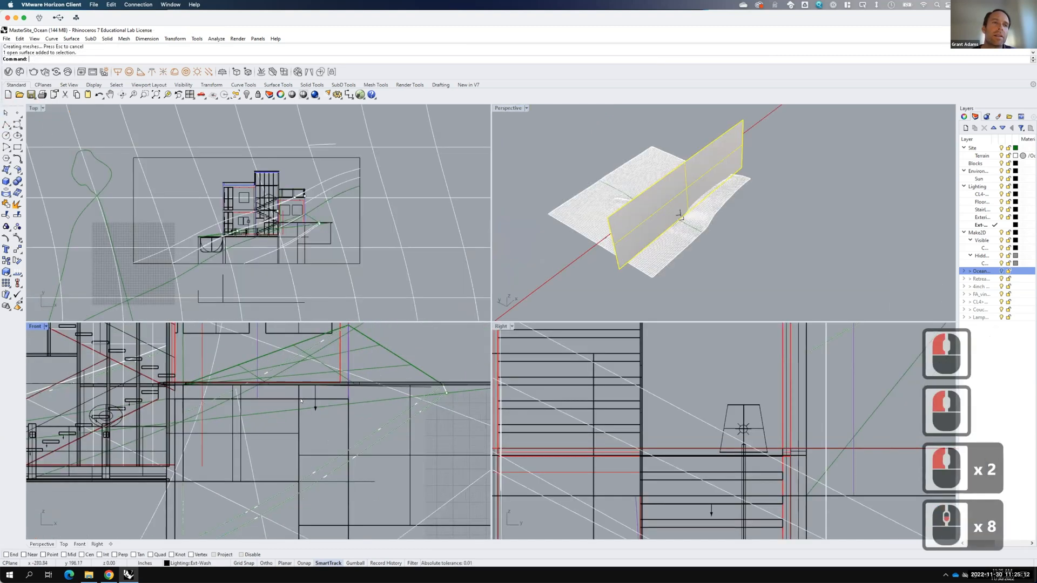
pyautogui.scroll(-20, 206, 394)
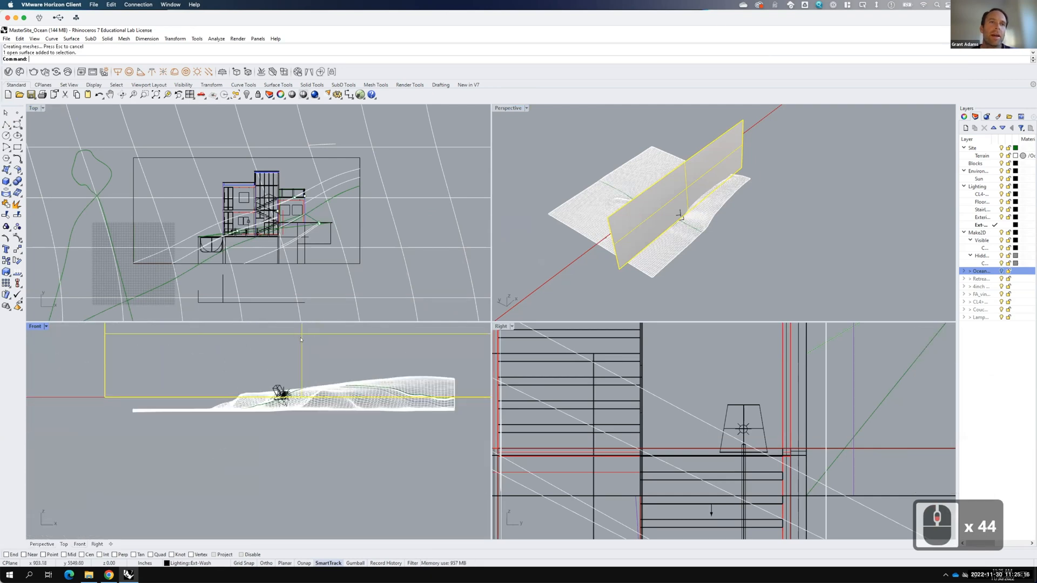
pyautogui.write('move')
pyautogui.press('Return')
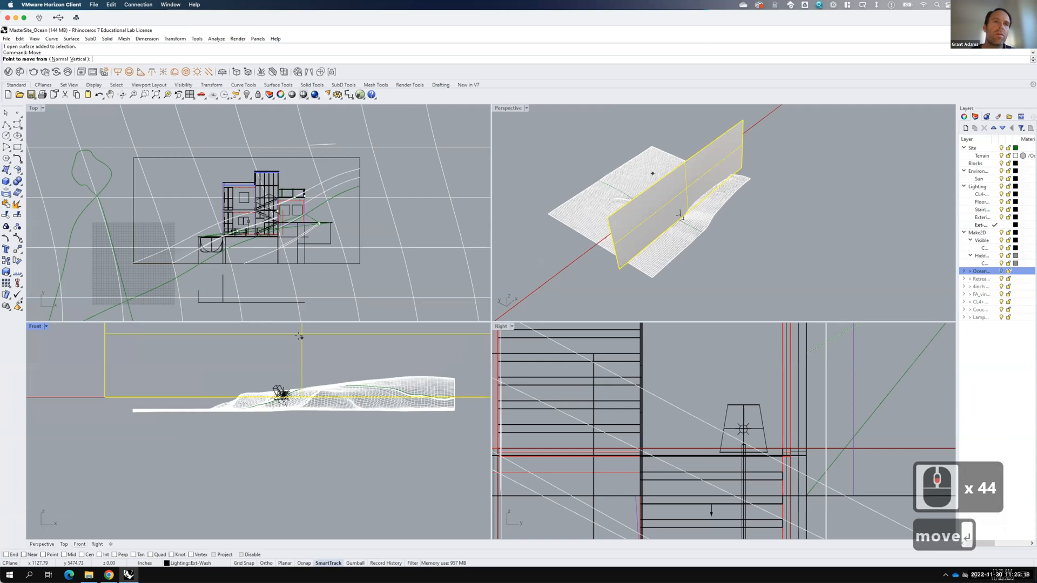
pyautogui.click(312, 341)
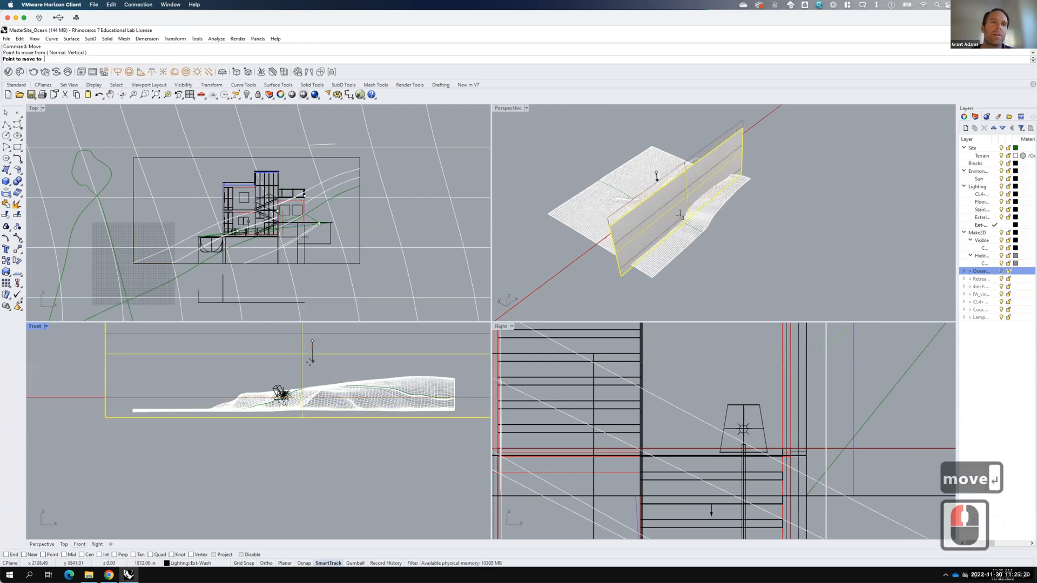
pyautogui.click(308, 364)
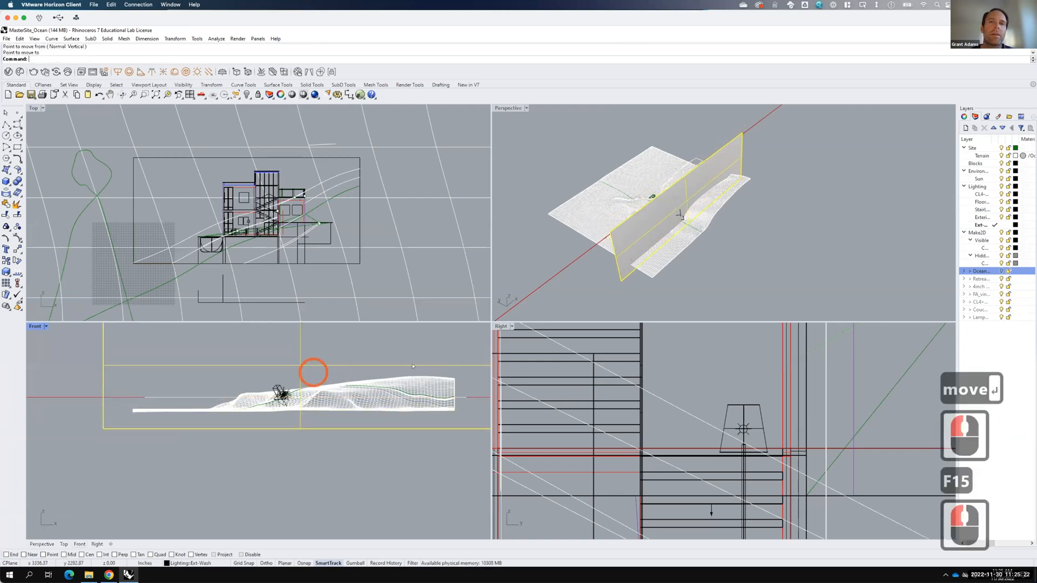
# Step: Move the vertical plane sideways in the Right view so that it cuts through the building
pyautogui.scroll(-20, 568, 357)
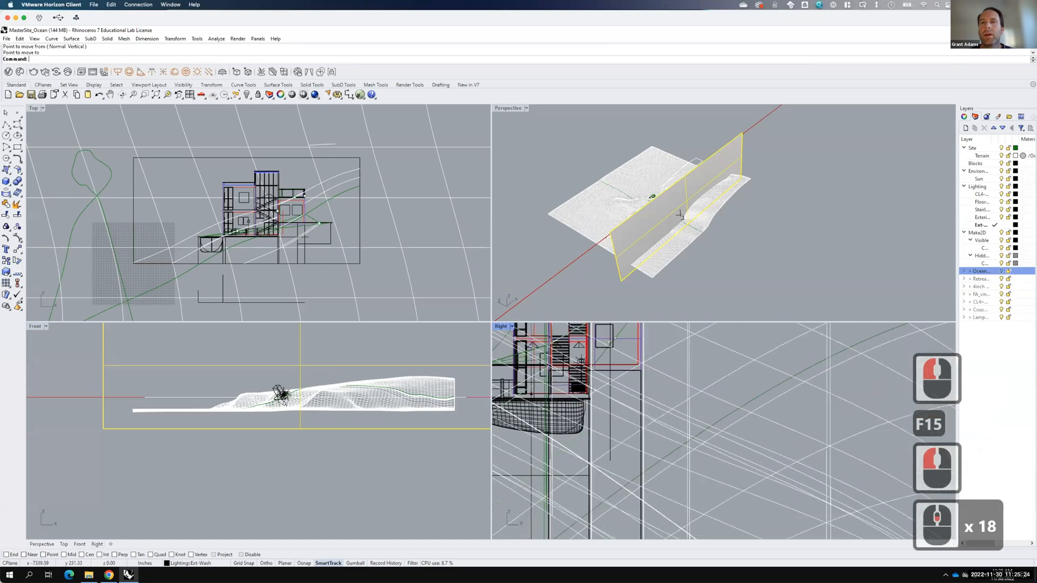
pyautogui.scroll(-17, 643, 414)
pyautogui.scroll(-5, 546, 375)
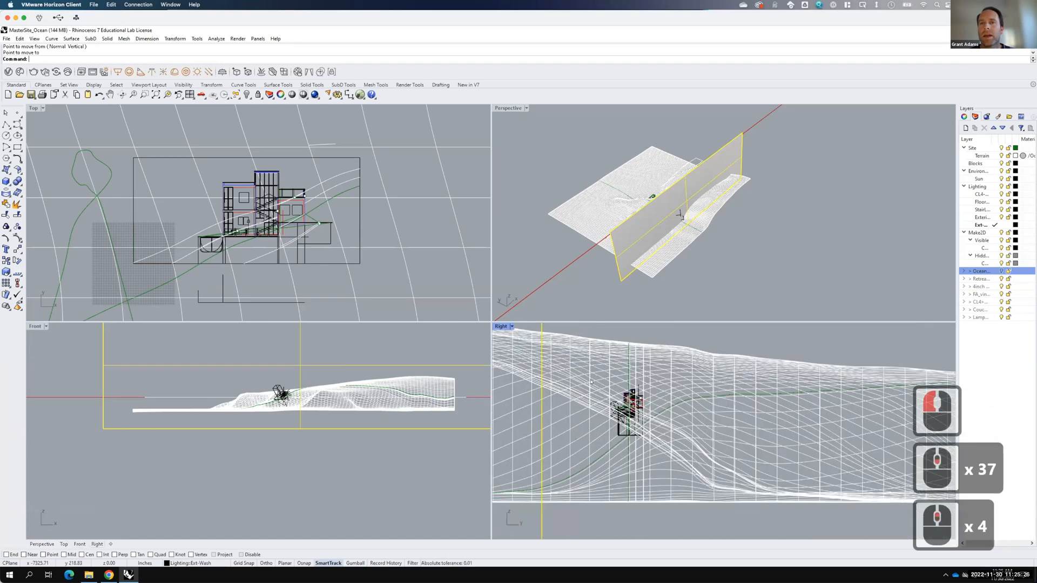
pyautogui.scroll(-3, 542, 372)
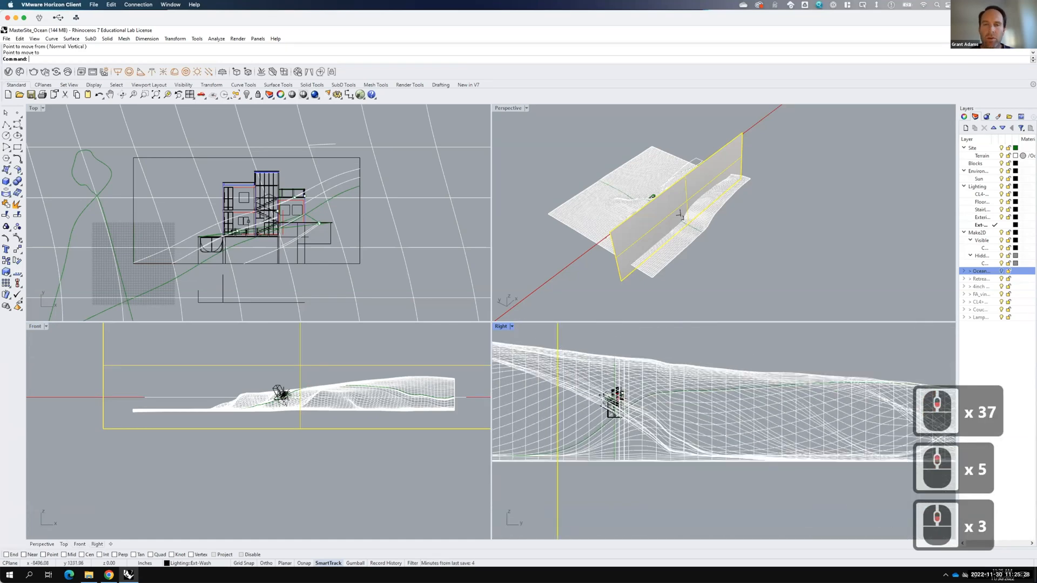
pyautogui.write('move')
pyautogui.press('Return')
pyautogui.click(577, 343)
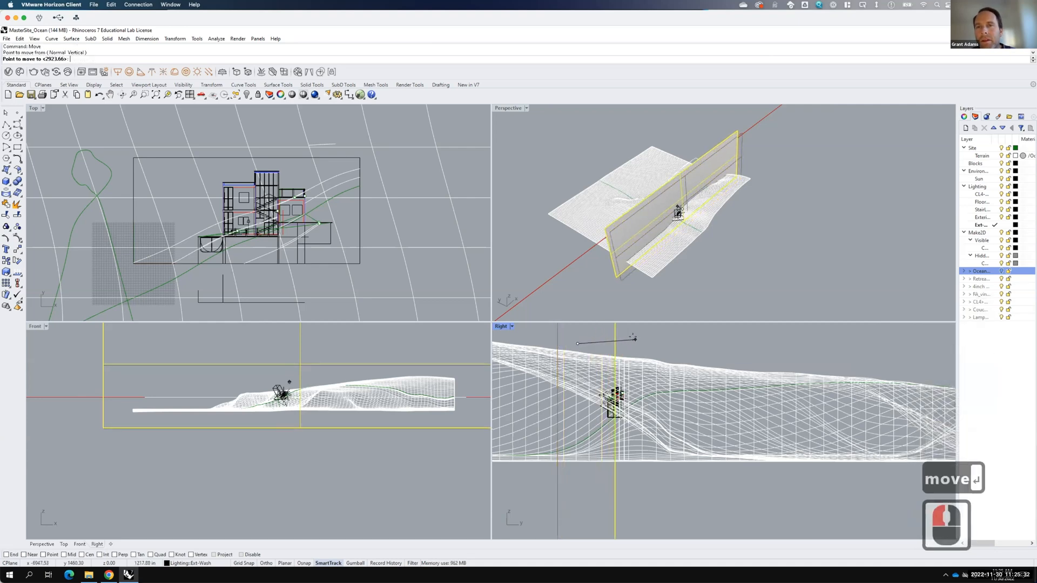
pyautogui.click(616, 400)
# Step: Shift the vertical plane about 12 inches toward the staircase in the Right view to fine-tune where it cuts the building
pyautogui.scroll(3, 620, 402)
pyautogui.scroll(8, 610, 394)
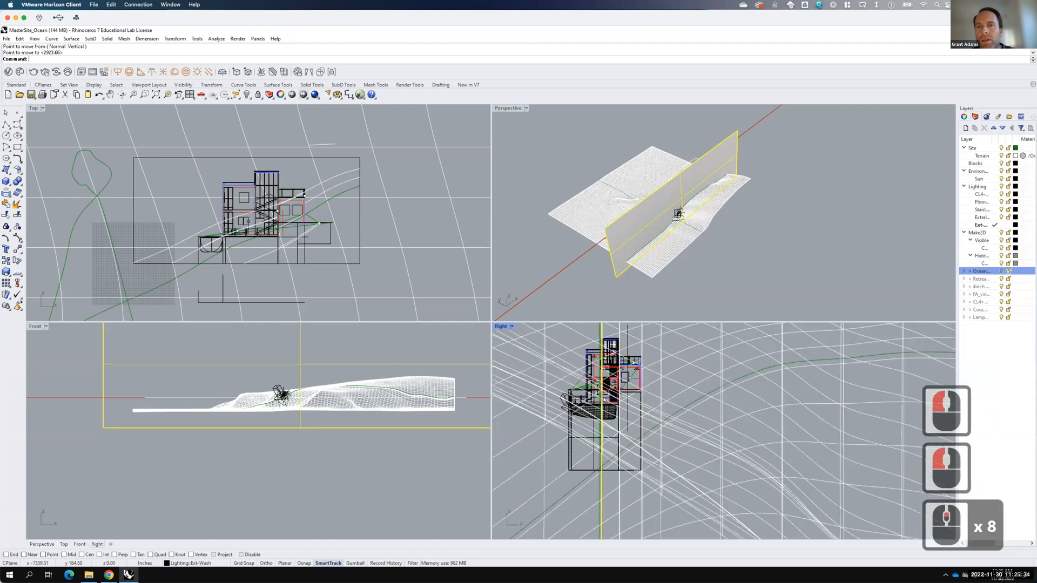
pyautogui.scroll(2, 591, 380)
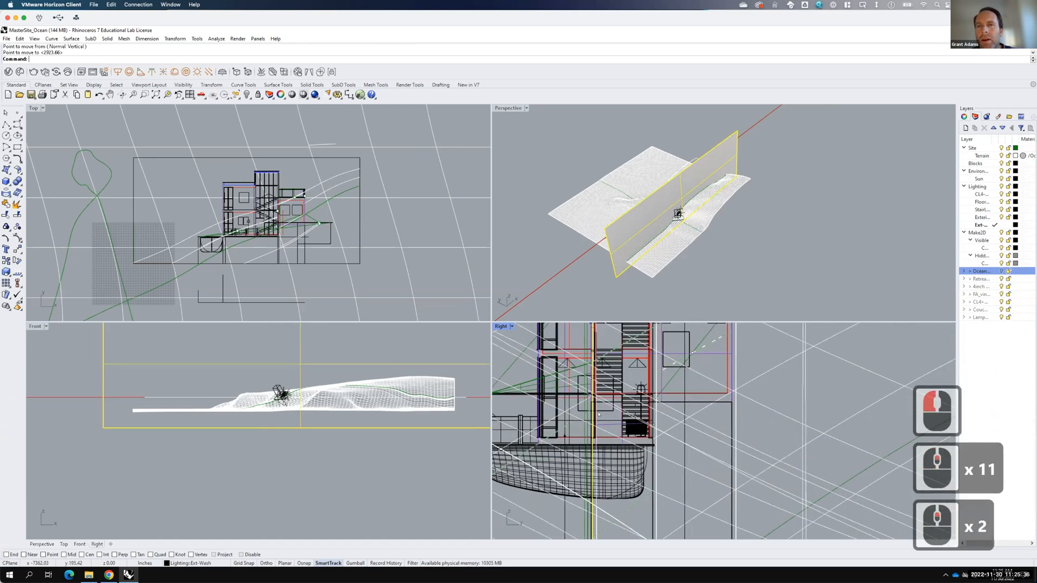
pyautogui.scroll(4, 598, 414)
pyautogui.scroll(3, 579, 432)
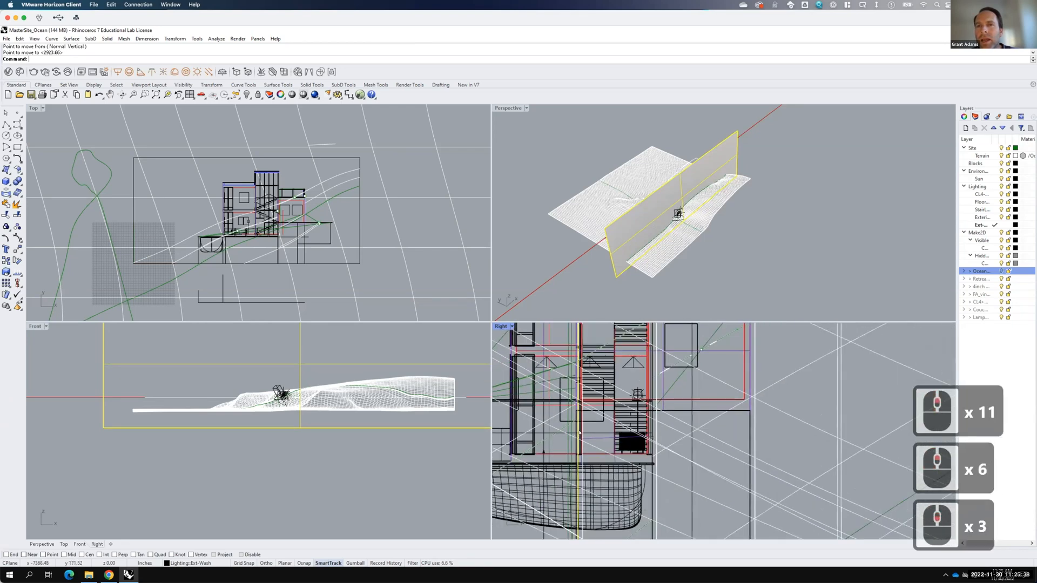
pyautogui.scroll(-1, 586, 431)
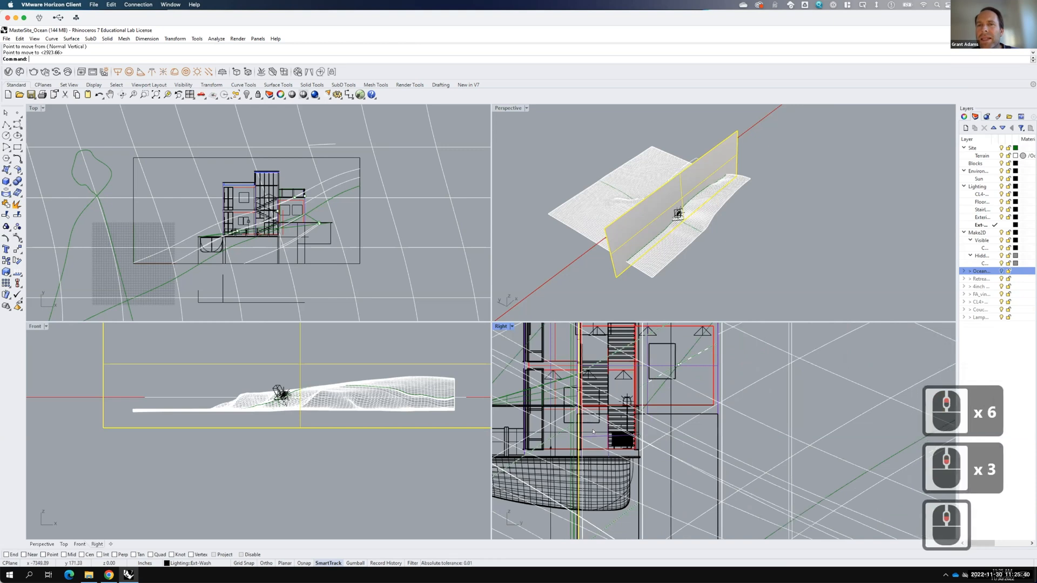
pyautogui.rightClick(594, 429)
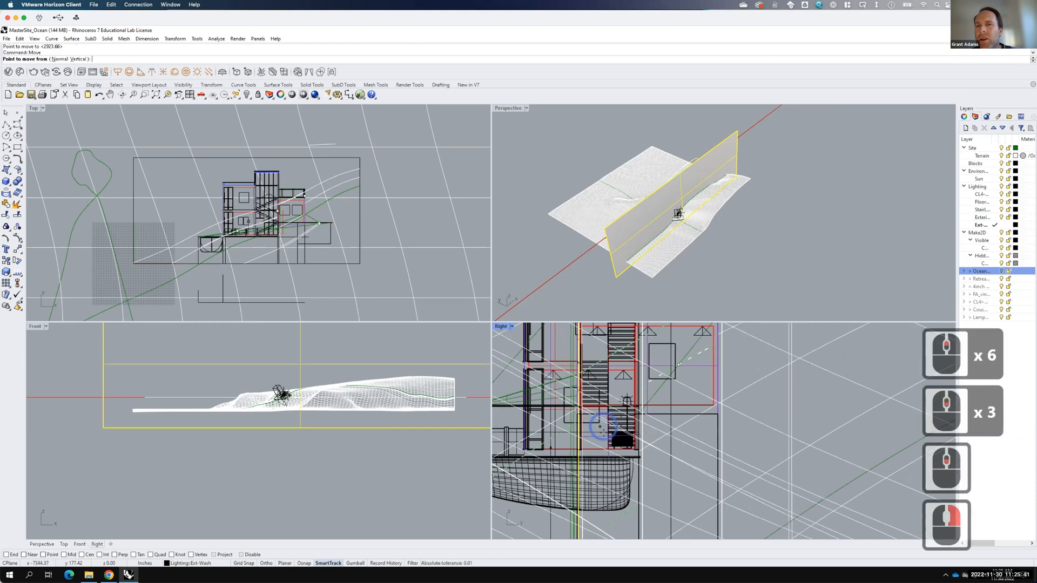
pyautogui.click(739, 439)
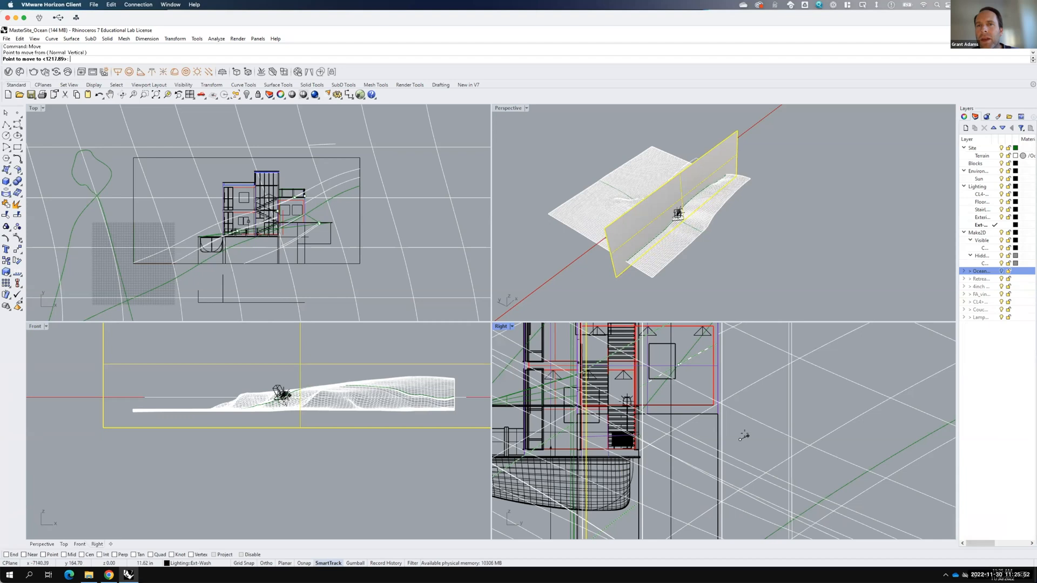
pyautogui.click(743, 436)
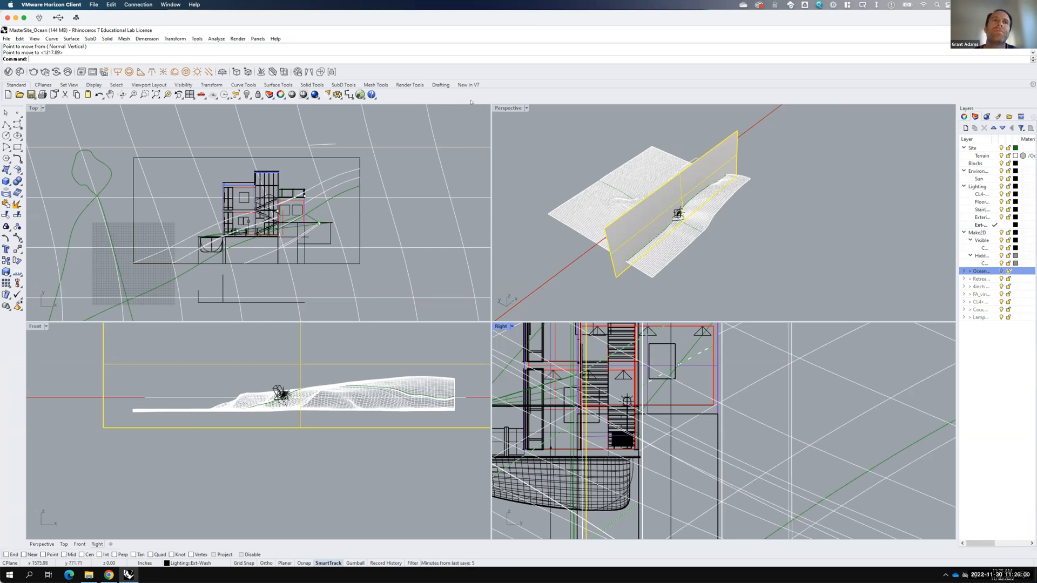
# Step: Maximize the Perspective viewport and check the plane's position against the building and terrain
pyautogui.click(509, 108)
pyautogui.doubleClick(500, 108)
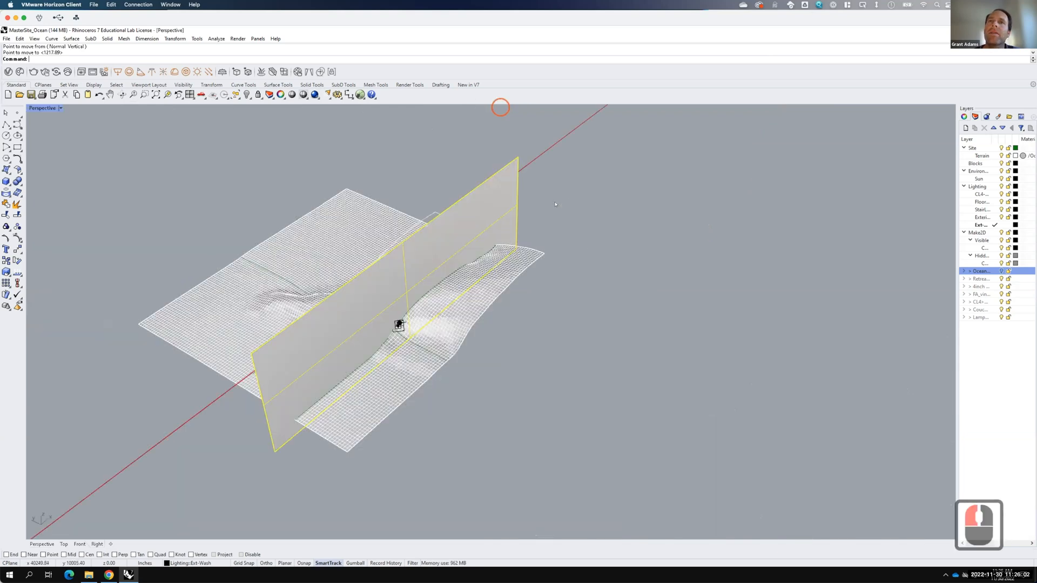
pyautogui.moveTo(387, 314); pyautogui.dragTo(227, 278, button='right')
pyautogui.scroll(4, 410, 305)
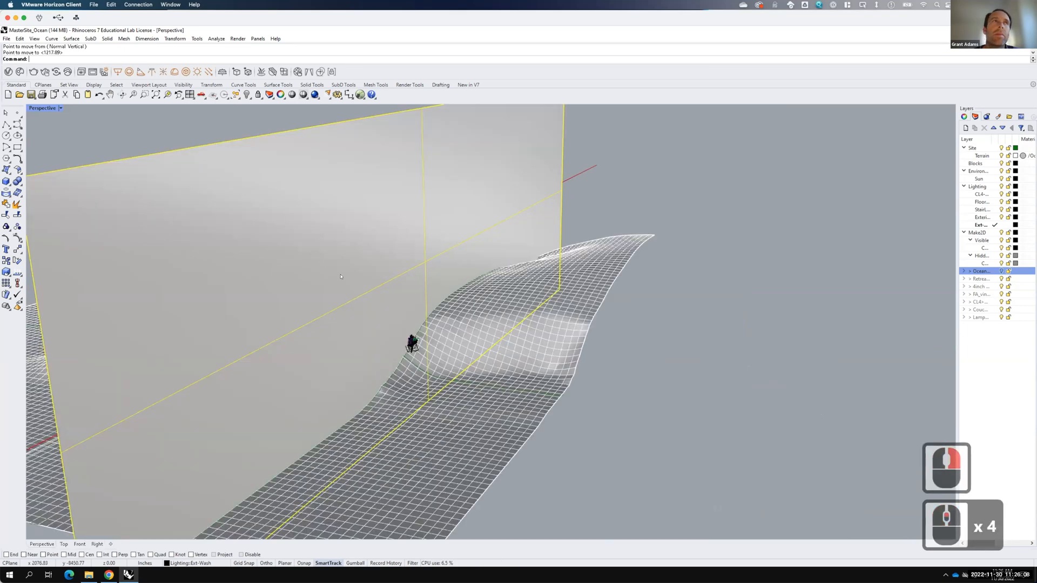
# Step: Save the model as a new Rhino 7 file named MasterSite_Ocean-SectionDrawing in the F2022 folder, embedding the support files
pyautogui.click(6, 39)
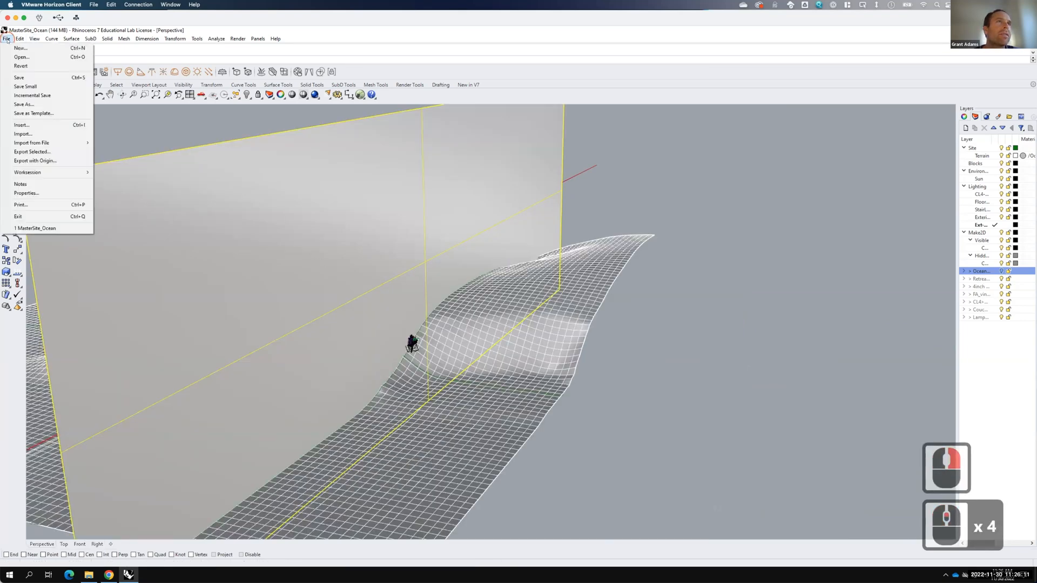
pyautogui.click(29, 105)
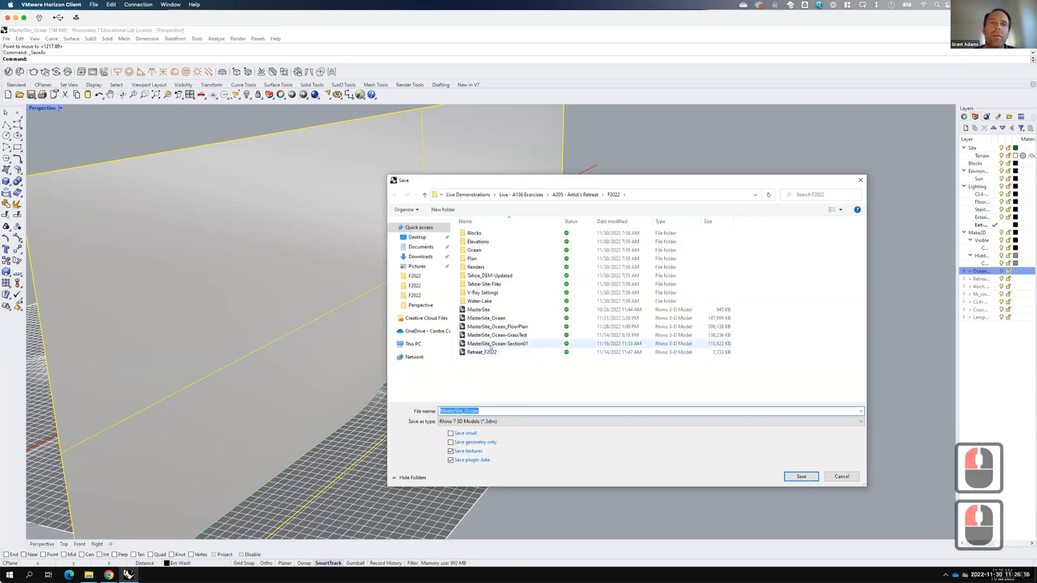
pyautogui.click(501, 343)
pyautogui.doubleClick(493, 411)
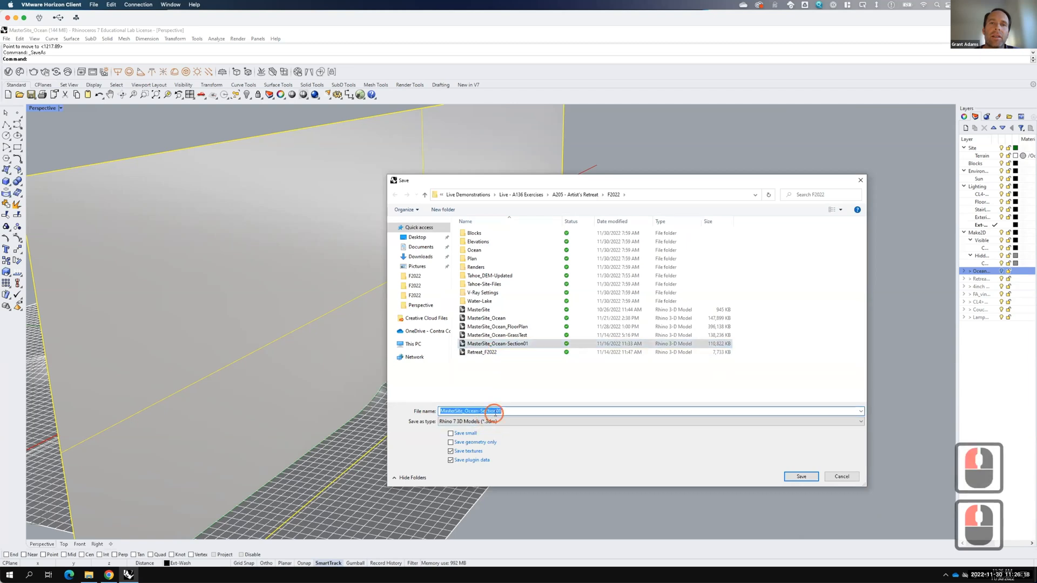
pyautogui.click(495, 411)
pyautogui.keyDown('shift'); pyautogui.click(507, 410); pyautogui.keyUp('shift')
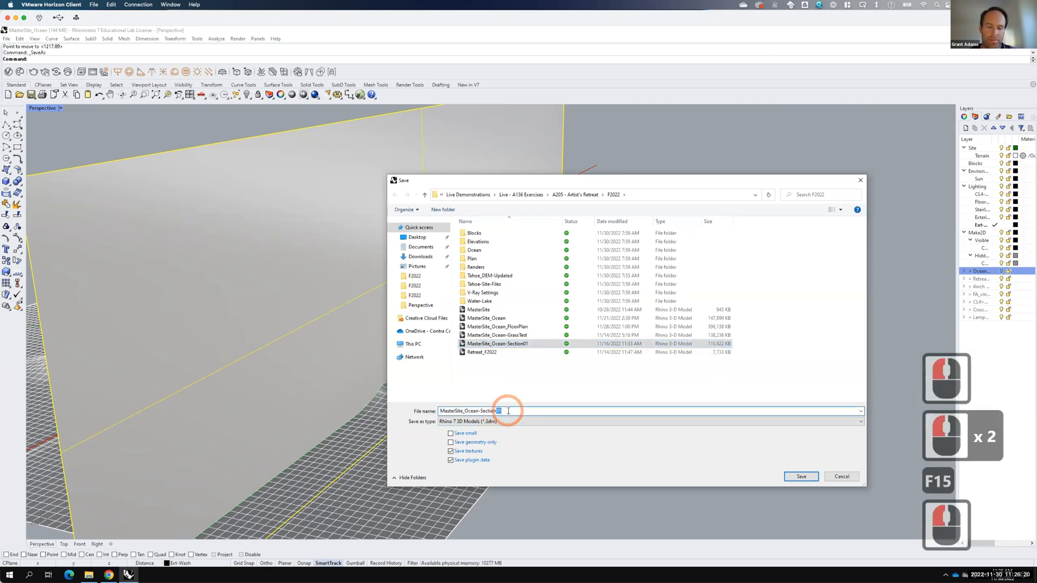
pyautogui.write('Dra')
pyautogui.press('capslock')
pyautogui.write('WING')
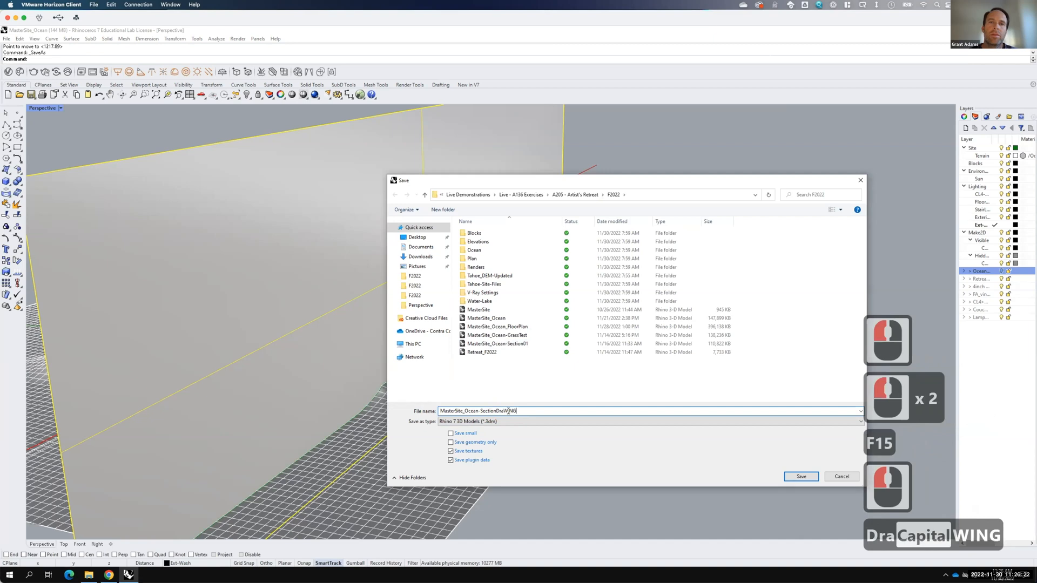
pyautogui.press('BackSpace')
pyautogui.press('BackSpace')
pyautogui.press('BackSpace')
pyautogui.press('BackSpace')
pyautogui.press('capslock')
pyautogui.write('wing')
pyautogui.click(800, 475)
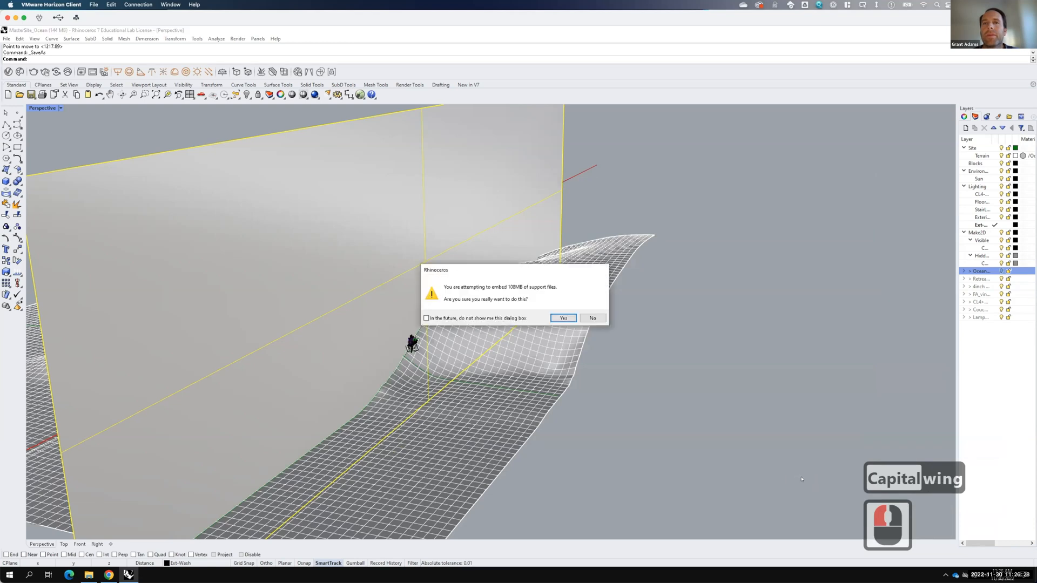
pyautogui.click(564, 317)
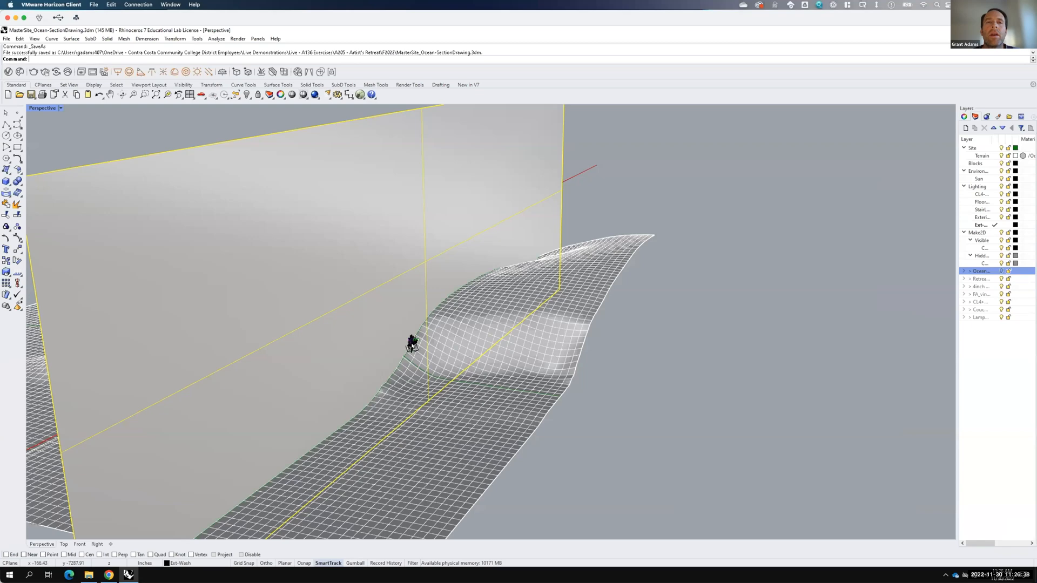
# Step: Dismiss the OneDrive deleted-files reminder and inspect the building up close beside the vertical plane
pyautogui.scroll(6, 411, 342)
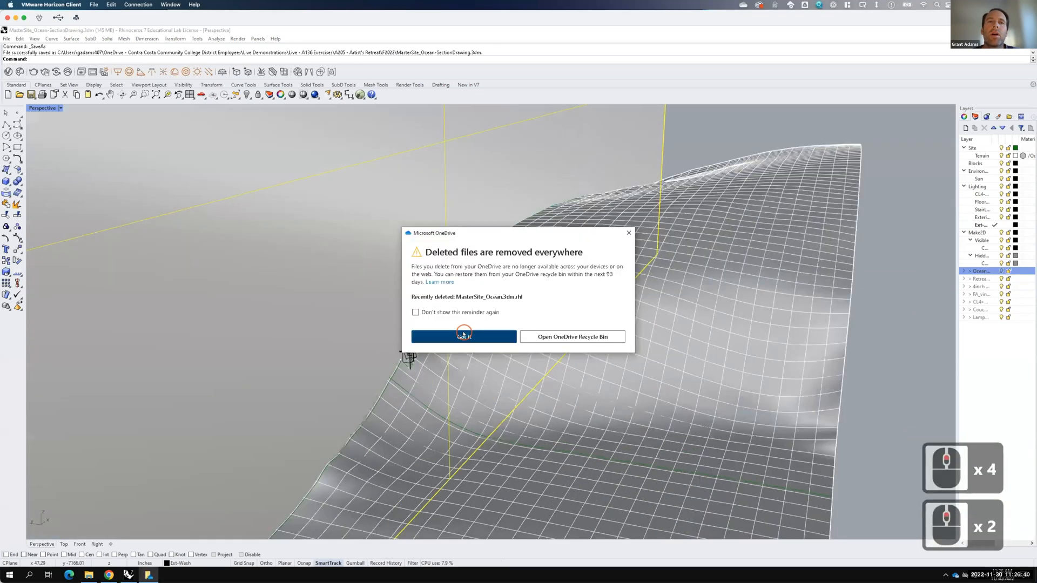
pyautogui.click(433, 344)
pyautogui.scroll(6, 415, 346)
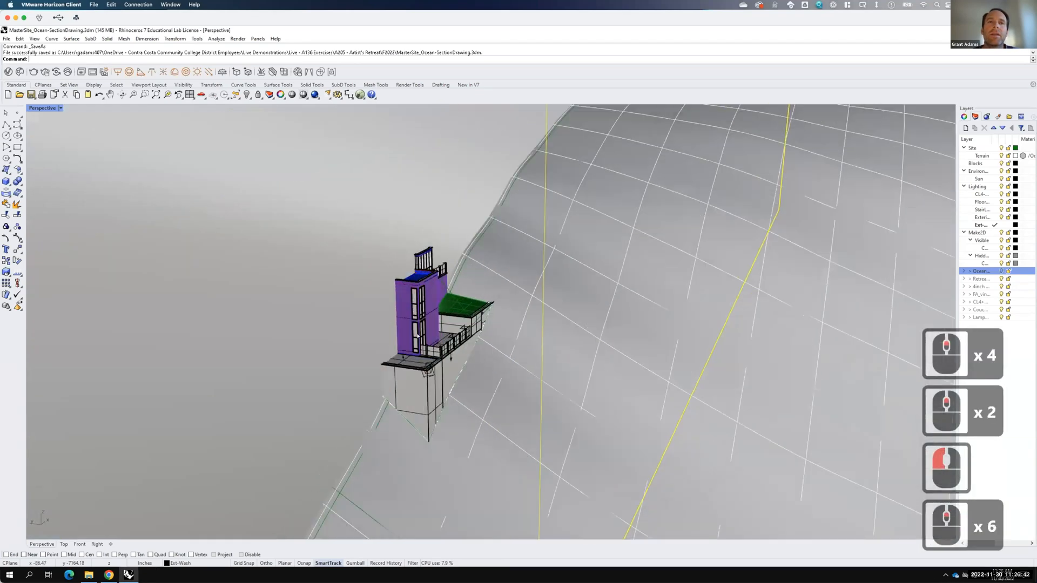
# Step: Select all block instances in the model and explode them into individual objects
pyautogui.write('selbl')
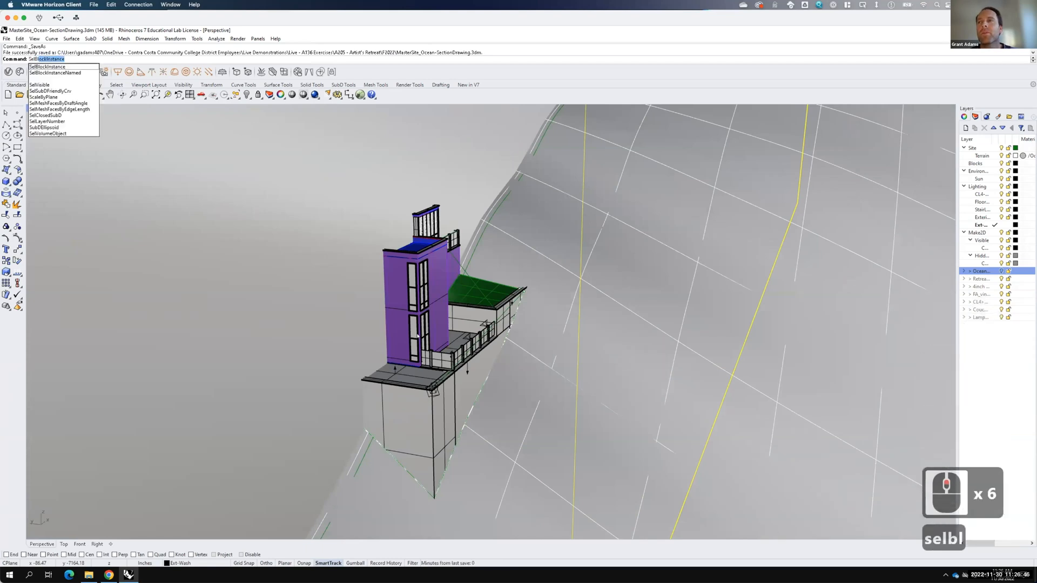
pyautogui.press('Return')
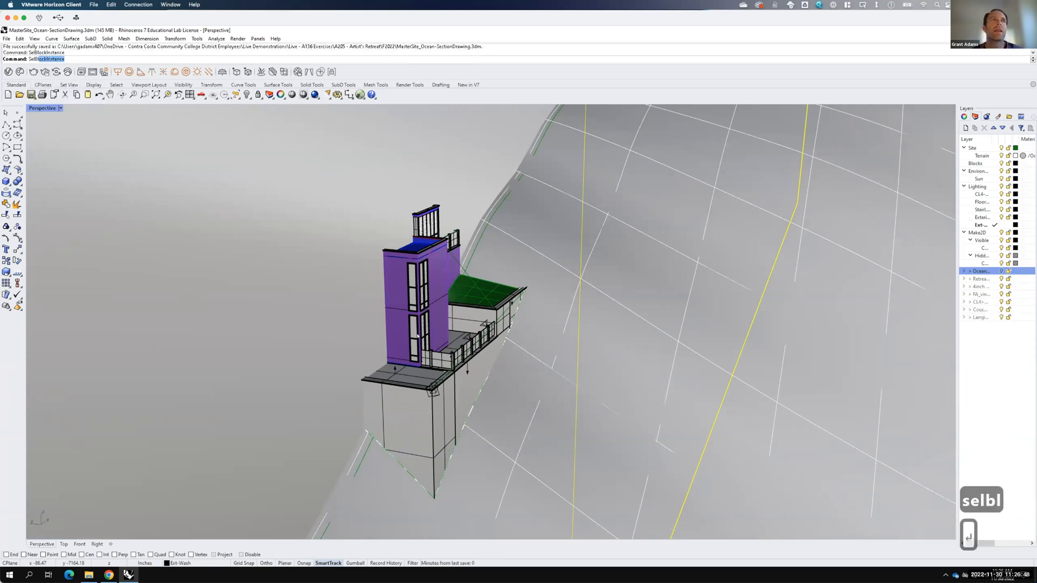
pyautogui.write('explo')
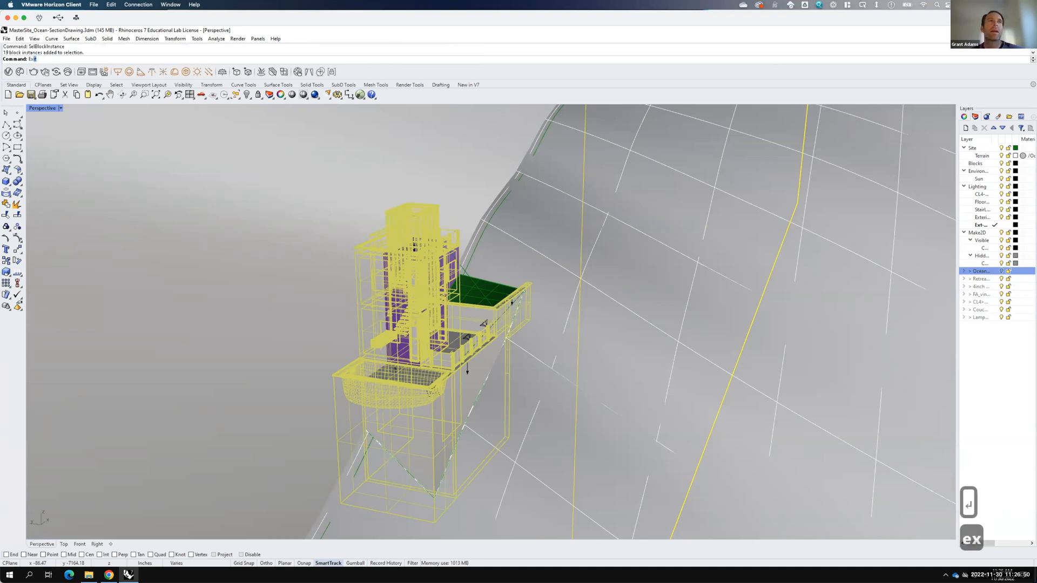
pyautogui.press('Return')
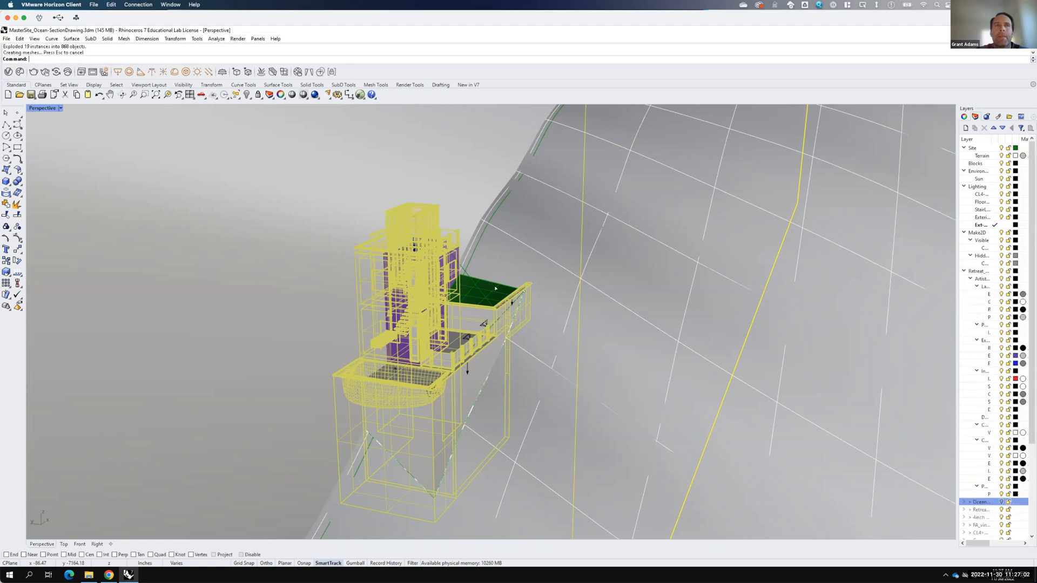
pyautogui.press('Escape')
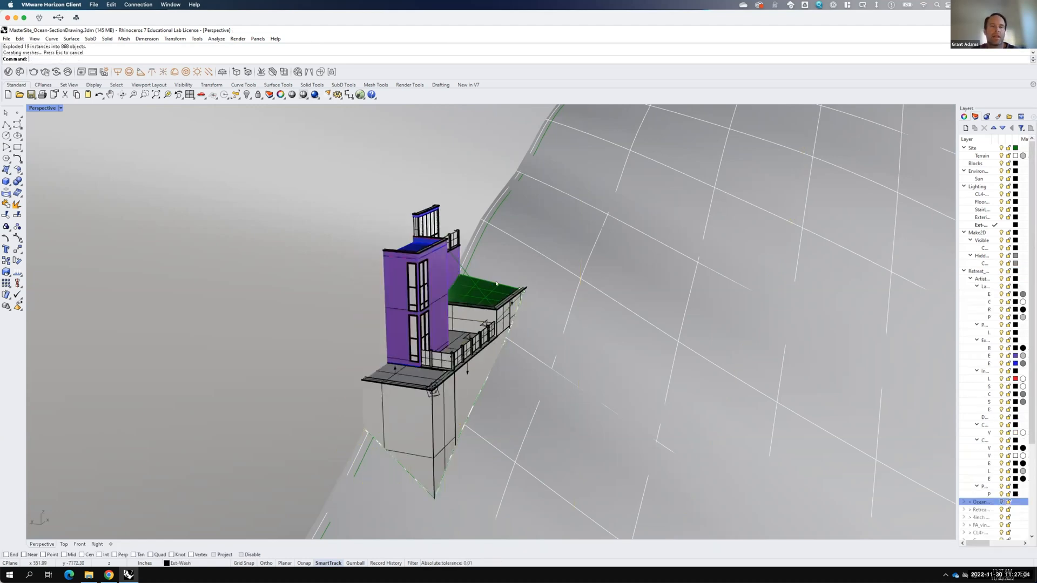
# Step: Explode the remaining nested block instance in the building and check for any further block instances
pyautogui.write('selbl')
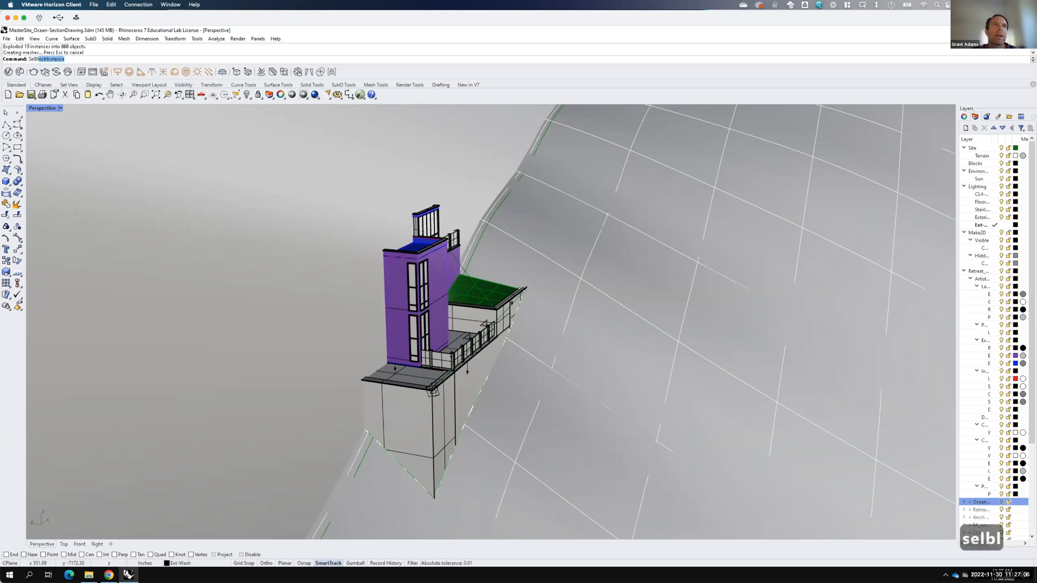
pyautogui.press('Return')
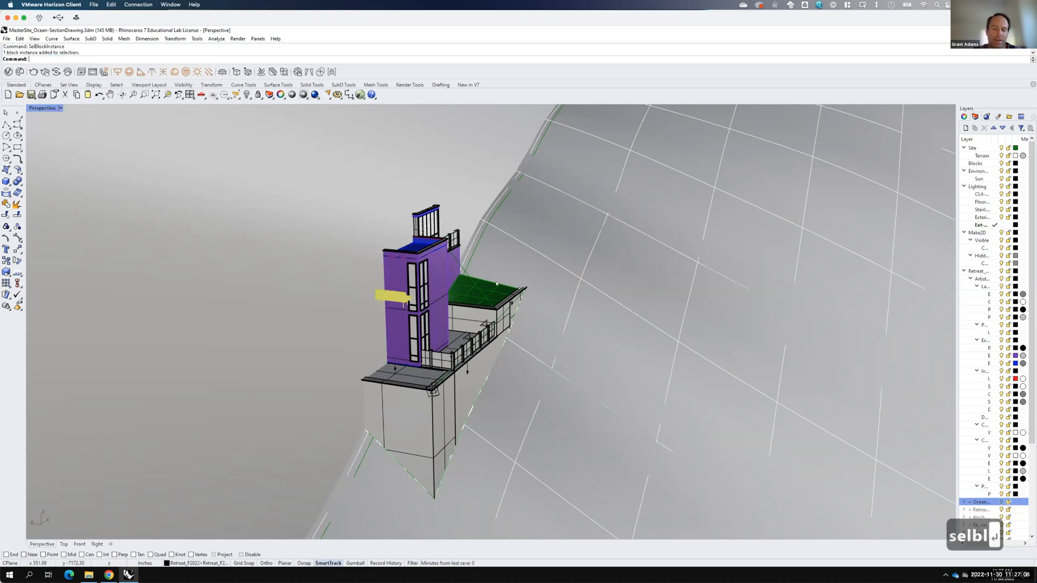
pyautogui.write('explo')
pyautogui.press('Return')
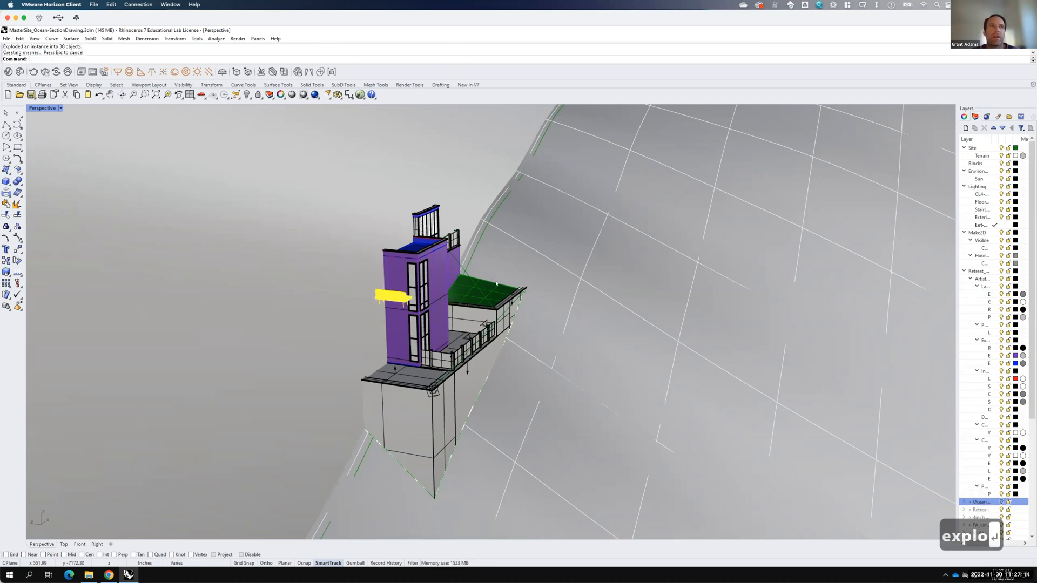
pyautogui.press('Escape')
pyautogui.write('selbl')
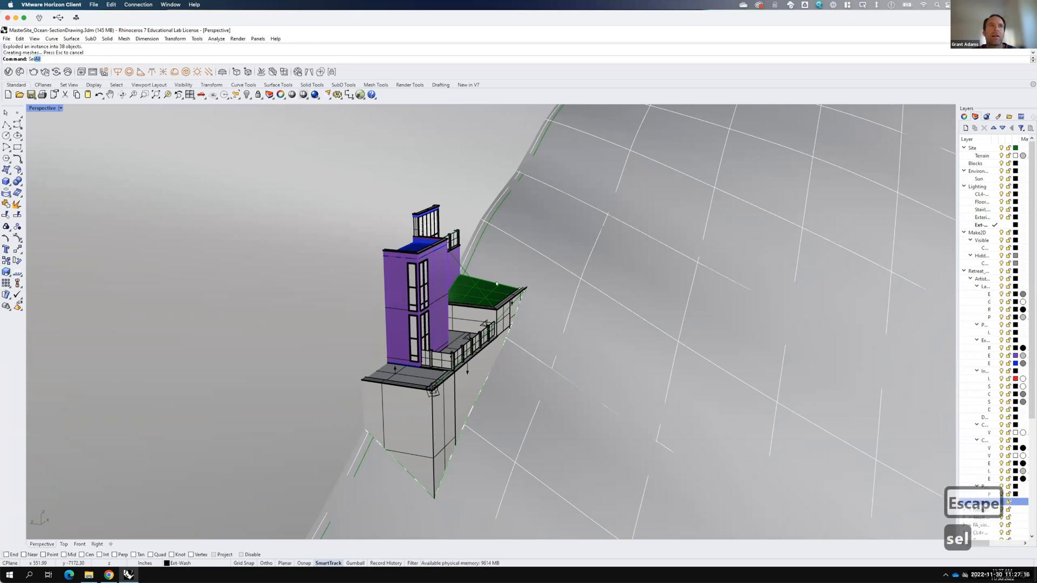
pyautogui.press('Return')
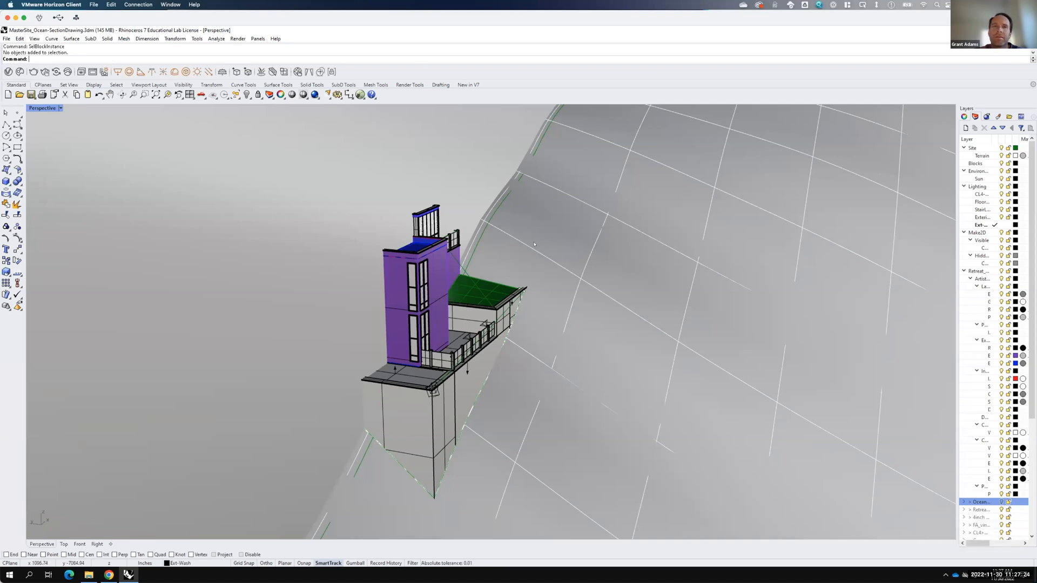
# Step: Delete the Make2D layer with its sublayers, including all objects on them
pyautogui.scroll(-2, 523, 220)
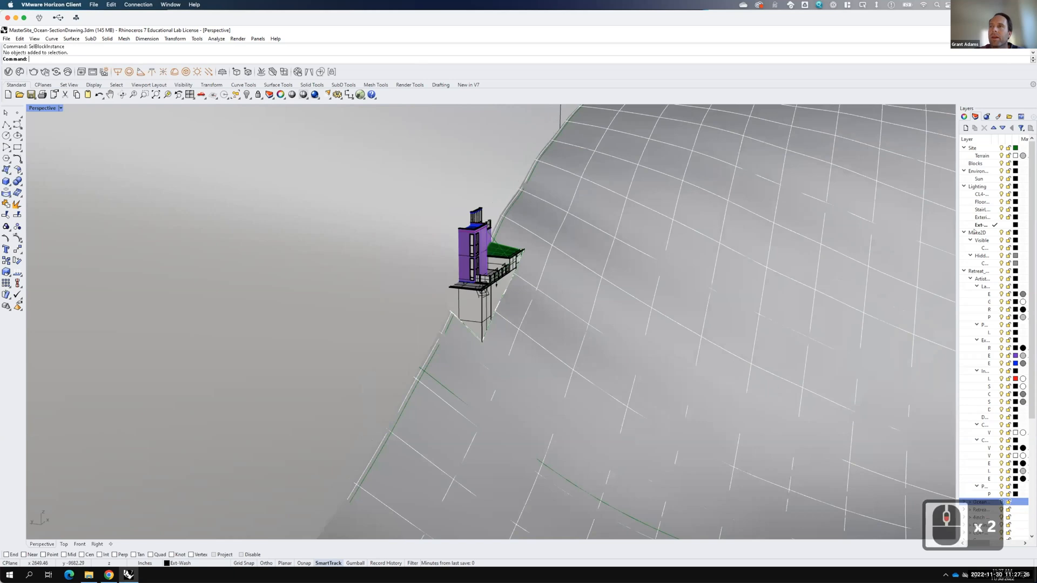
pyautogui.click(980, 235)
pyautogui.rightClick(981, 235)
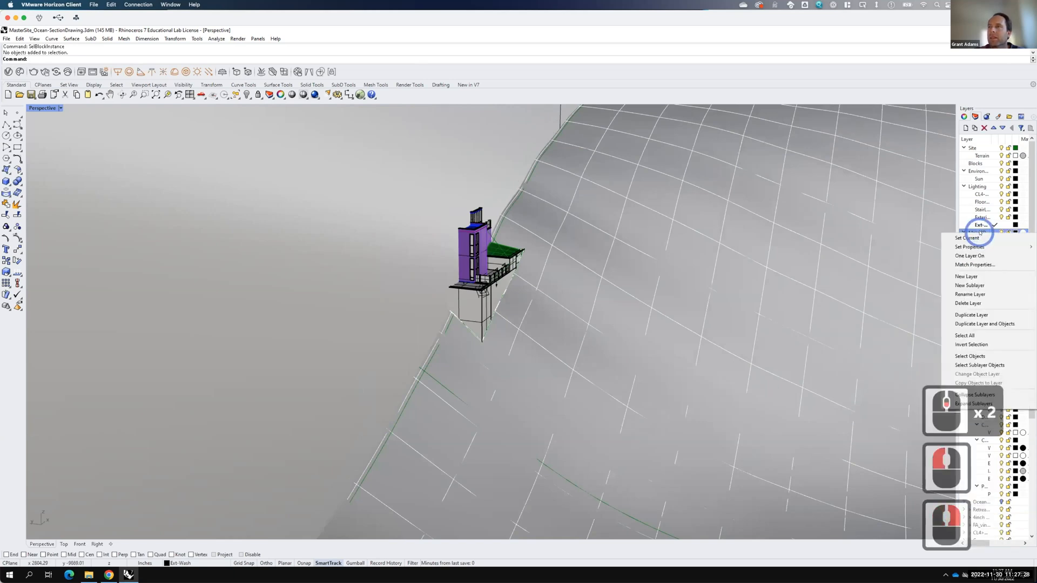
pyautogui.click(975, 302)
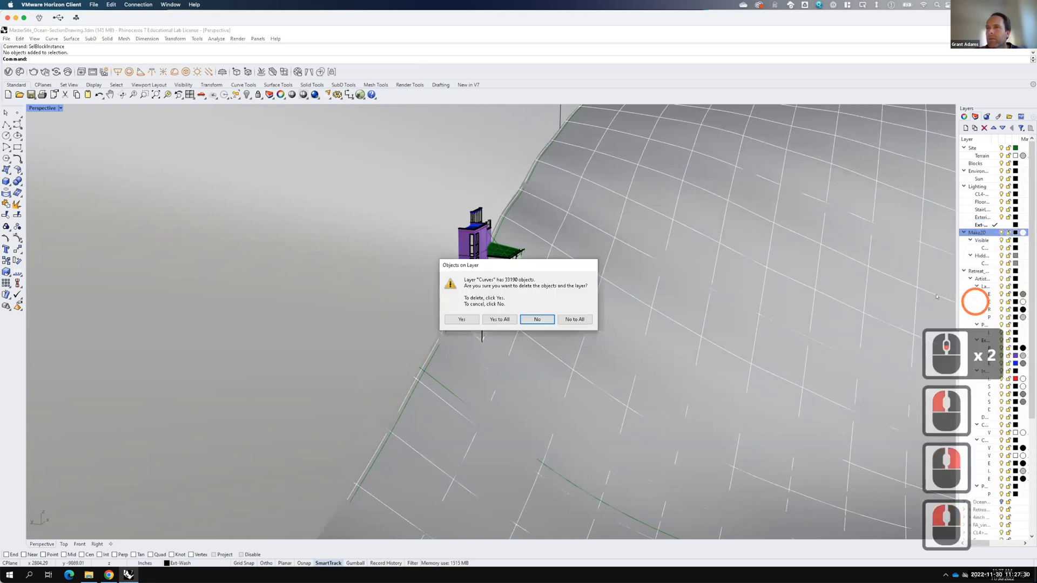
pyautogui.click(506, 320)
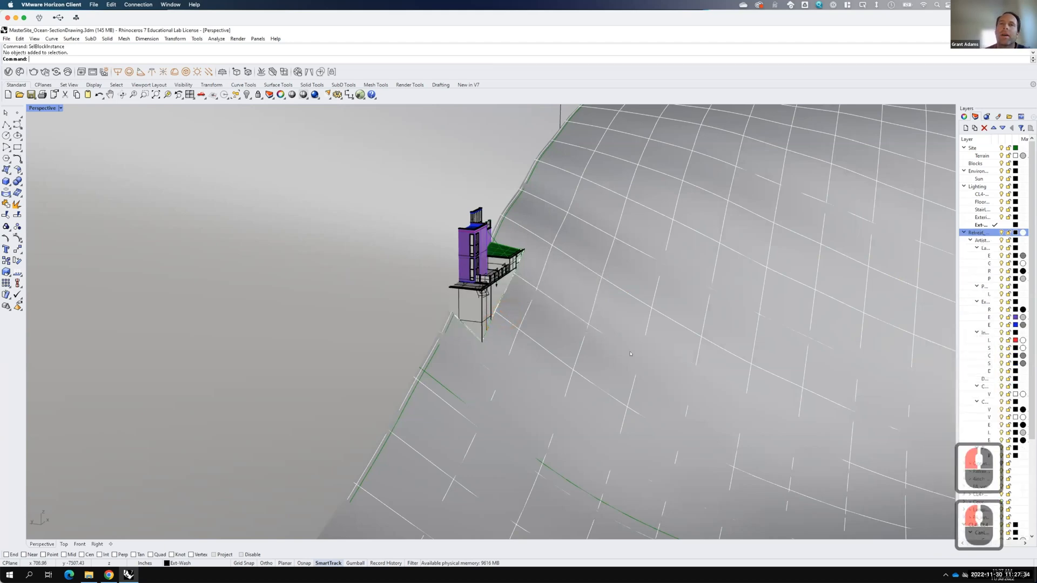
# Step: Create a new top-level layer named Section
pyautogui.scroll(-4, 852, 268)
pyautogui.click(966, 128)
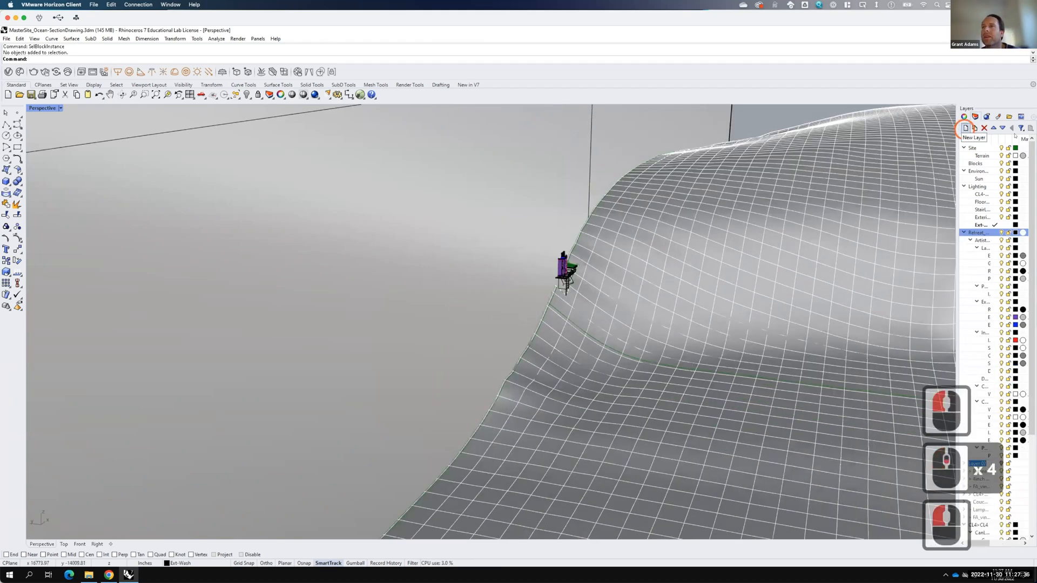
pyautogui.write('Section')
pyautogui.press('Return')
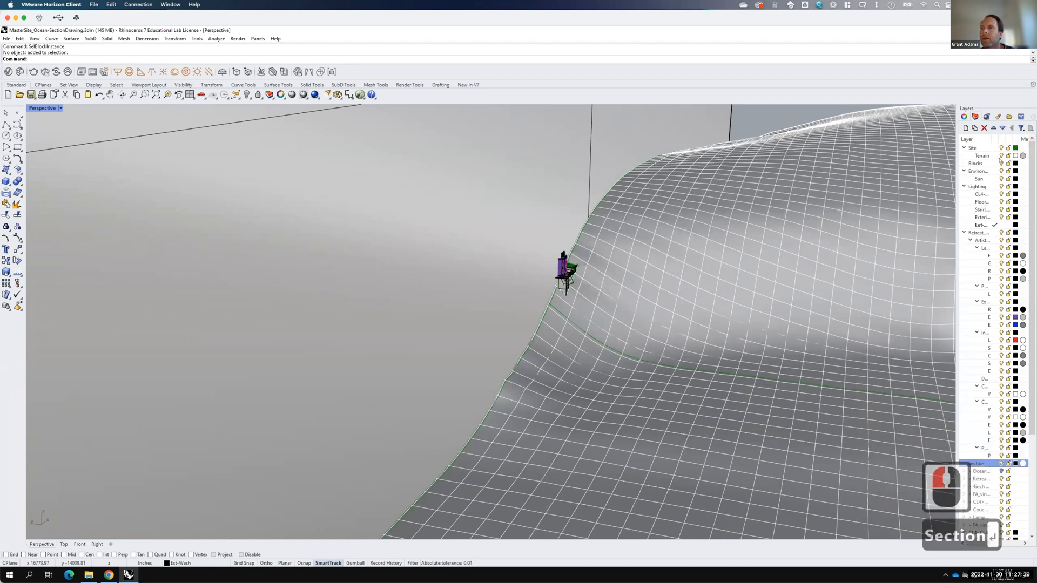
# Step: Add a sublayer named SectionPlane under the Section layer
pyautogui.click(975, 128)
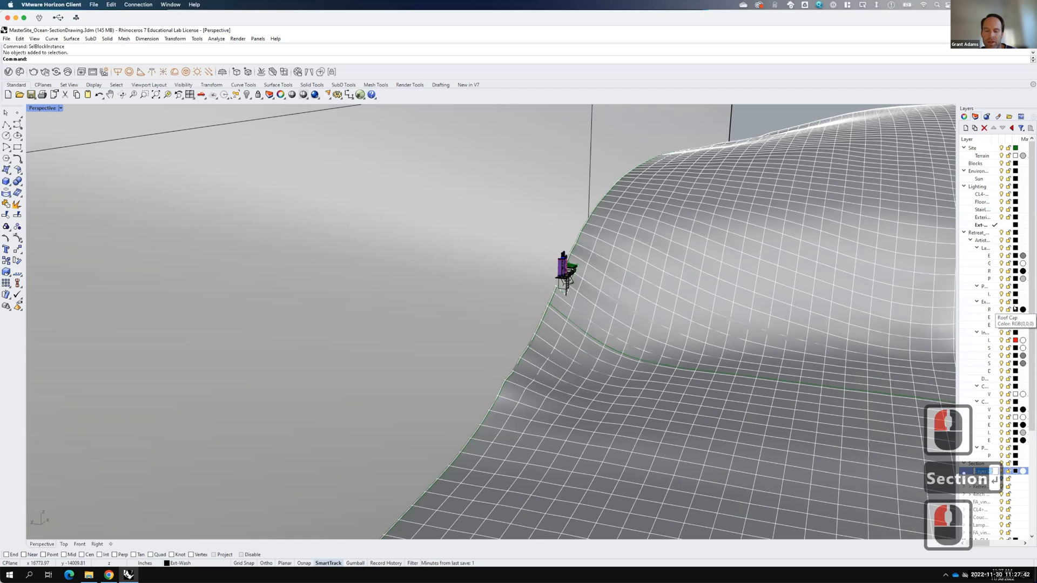
pyautogui.write('SEction P')
pyautogui.press('BackSpace')
pyautogui.press('BackSpace')
pyautogui.press('BackSpace')
pyautogui.press('BackSpace')
pyautogui.press('BackSpace')
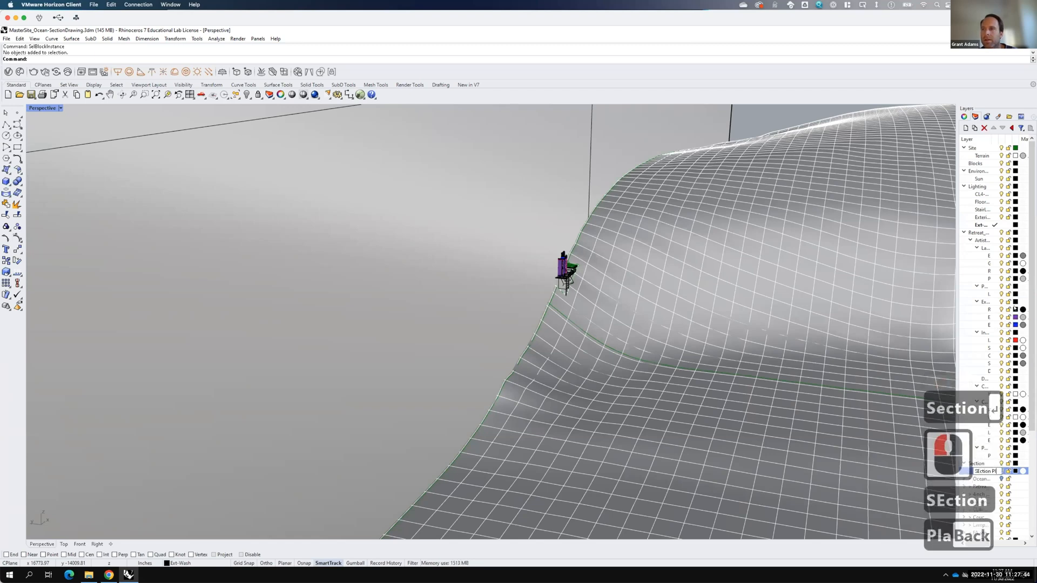
pyautogui.press('BackSpace')
pyautogui.write('e')
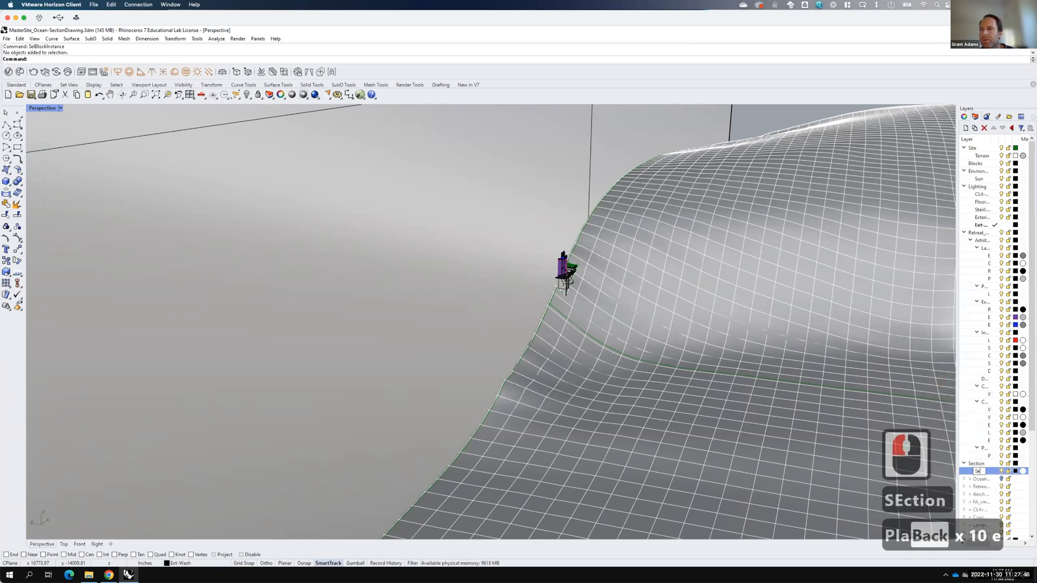
pyautogui.write('ction Plane')
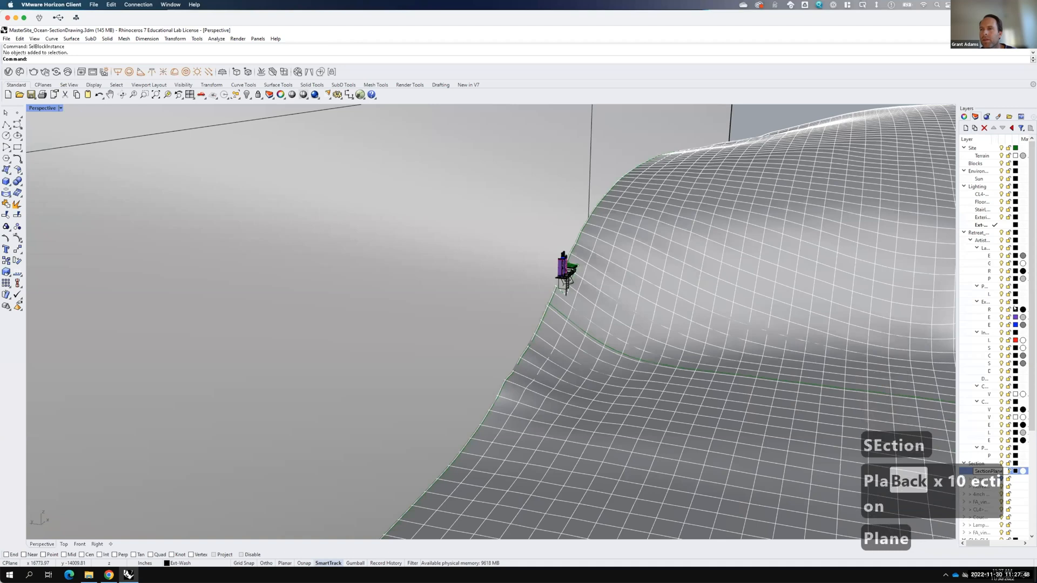
pyautogui.press('Return')
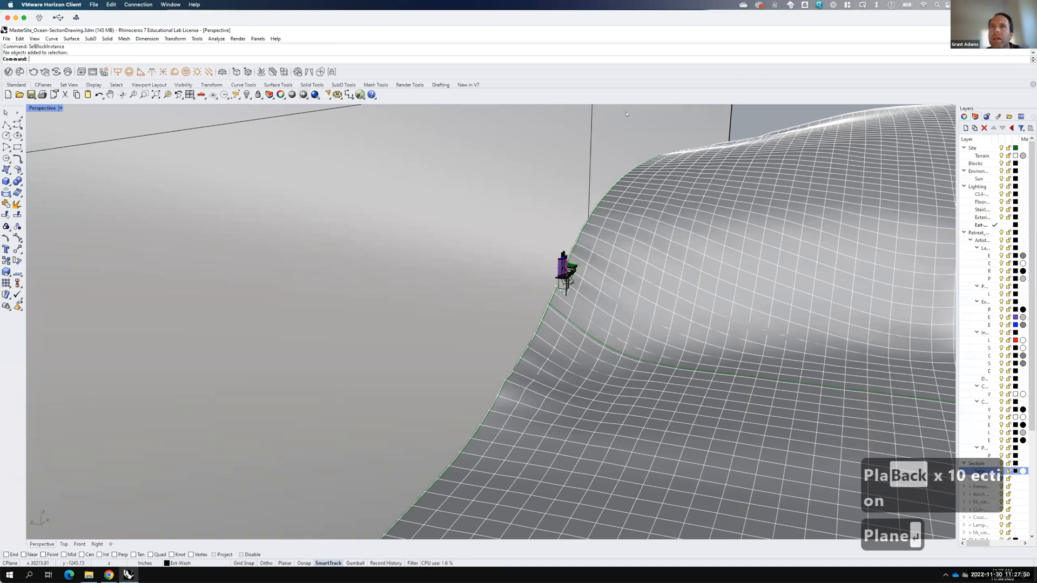
# Step: Move the vertical cutting plane onto the SectionPlane layer, reselect it to check it, and clear the selection
pyautogui.click(626, 111)
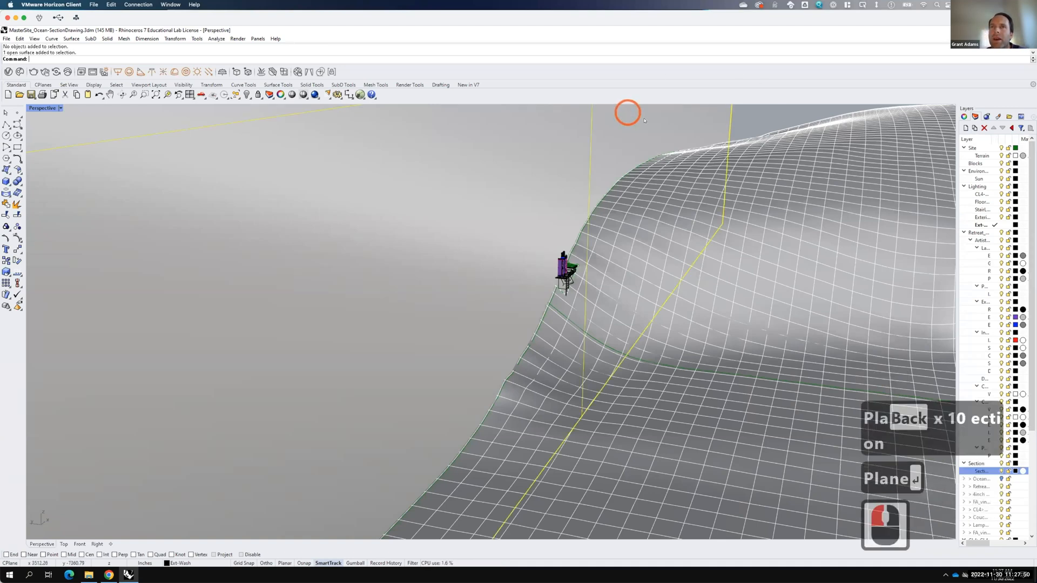
pyautogui.rightClick(982, 469)
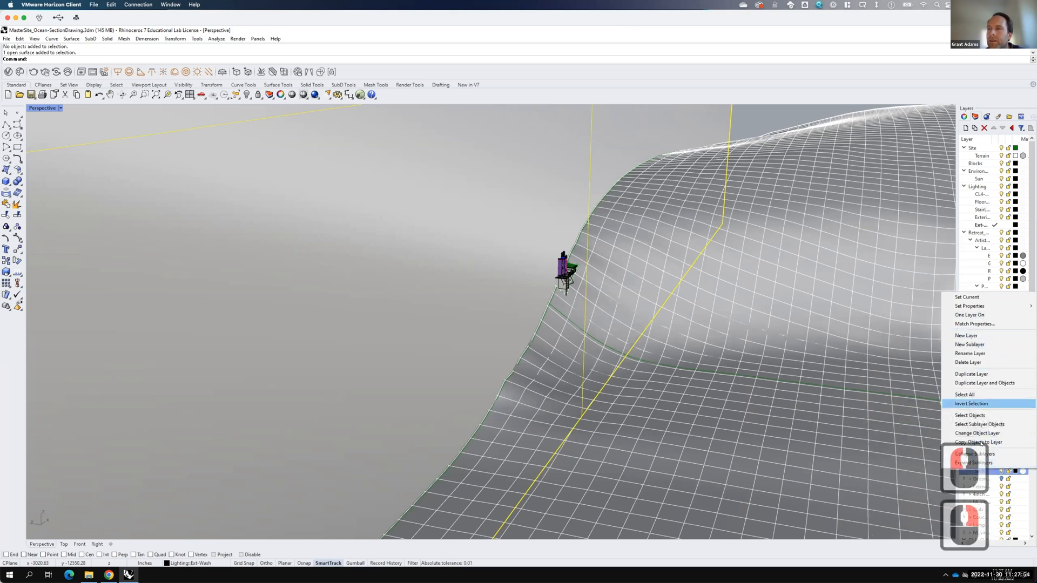
pyautogui.click(984, 434)
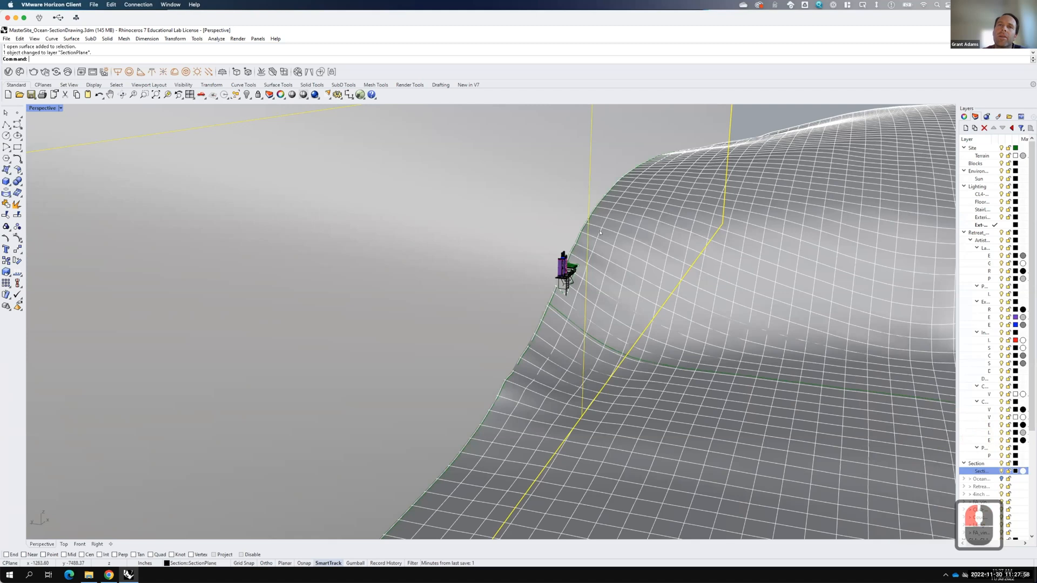
pyautogui.click(755, 120)
pyautogui.click(599, 151)
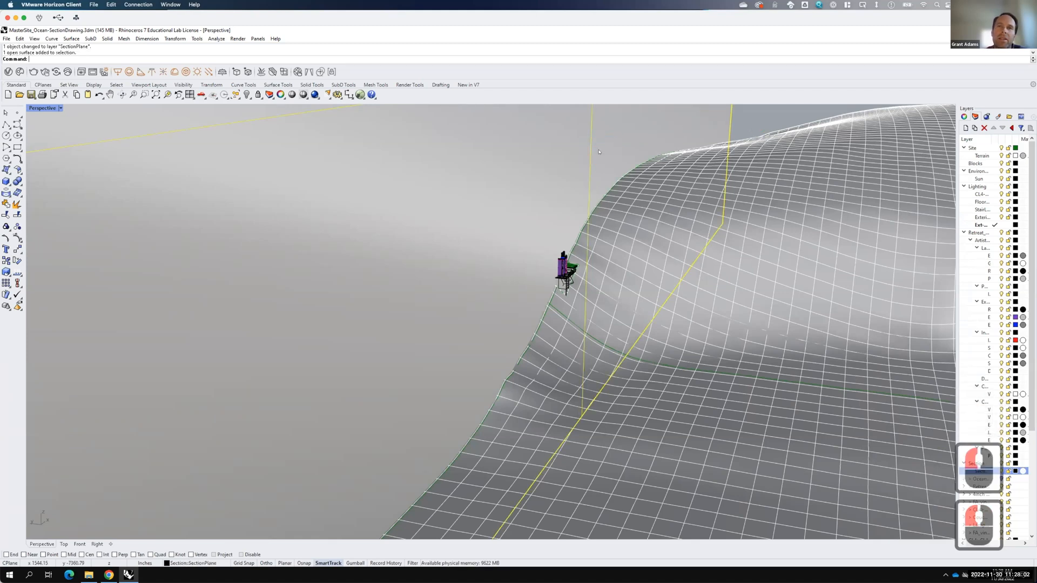
pyautogui.click(762, 121)
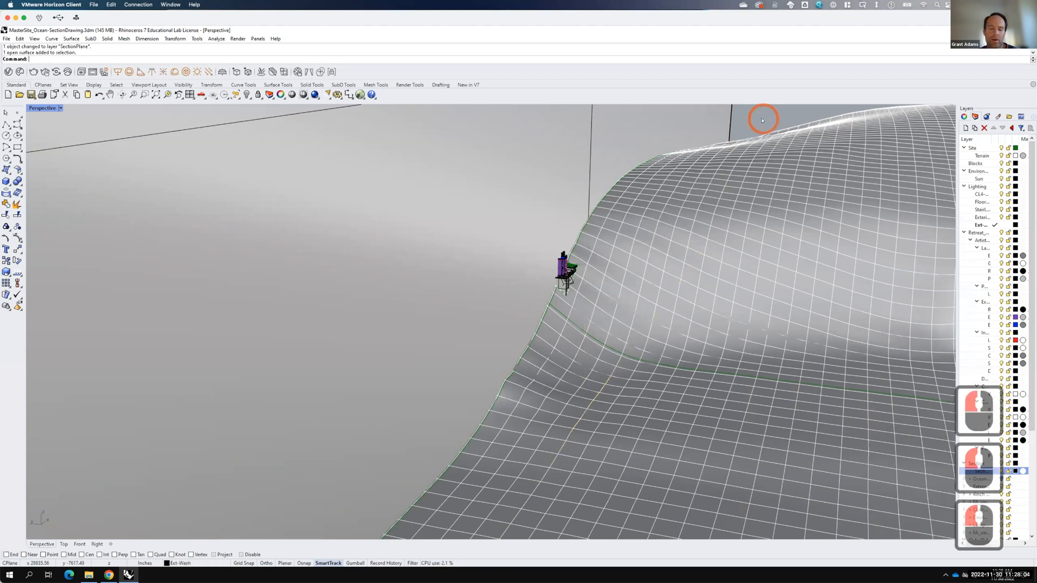
# Step: Try to split all objects in the model using the vertical plane as the cutting object
pyautogui.write('Split')
pyautogui.press('Return')
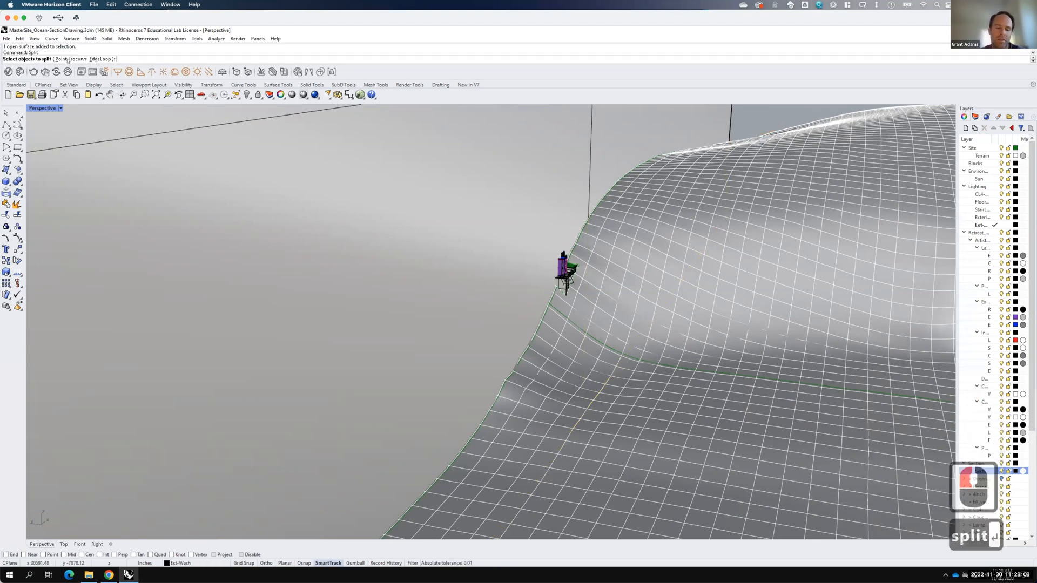
pyautogui.write('all')
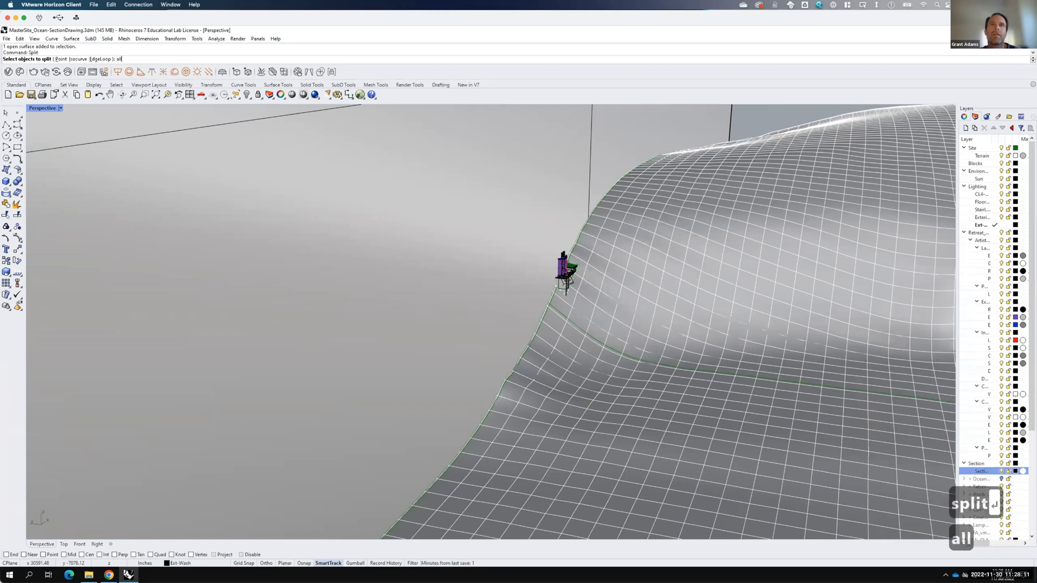
pyautogui.press('Return')
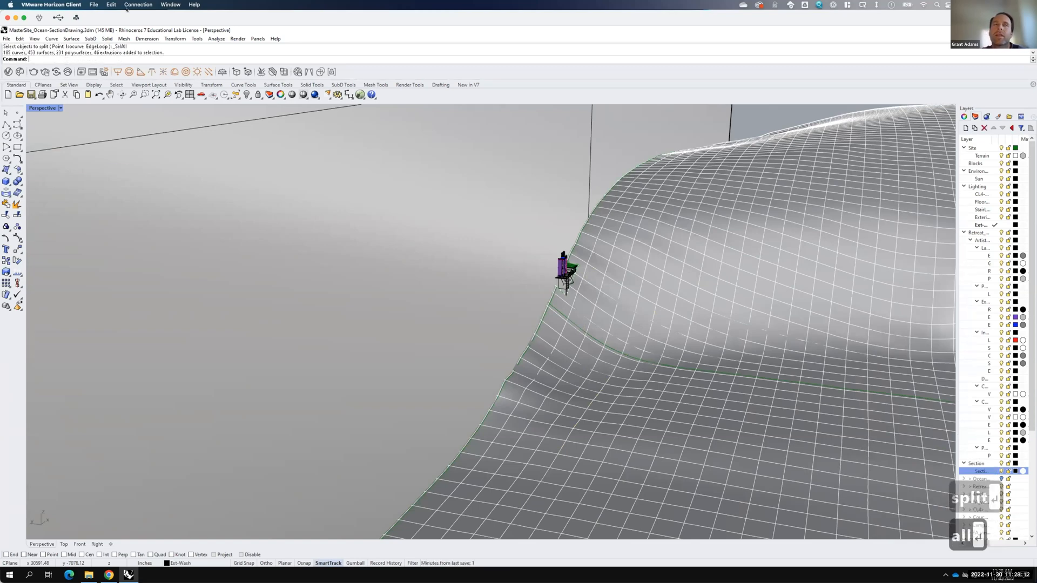
pyautogui.press('Return')
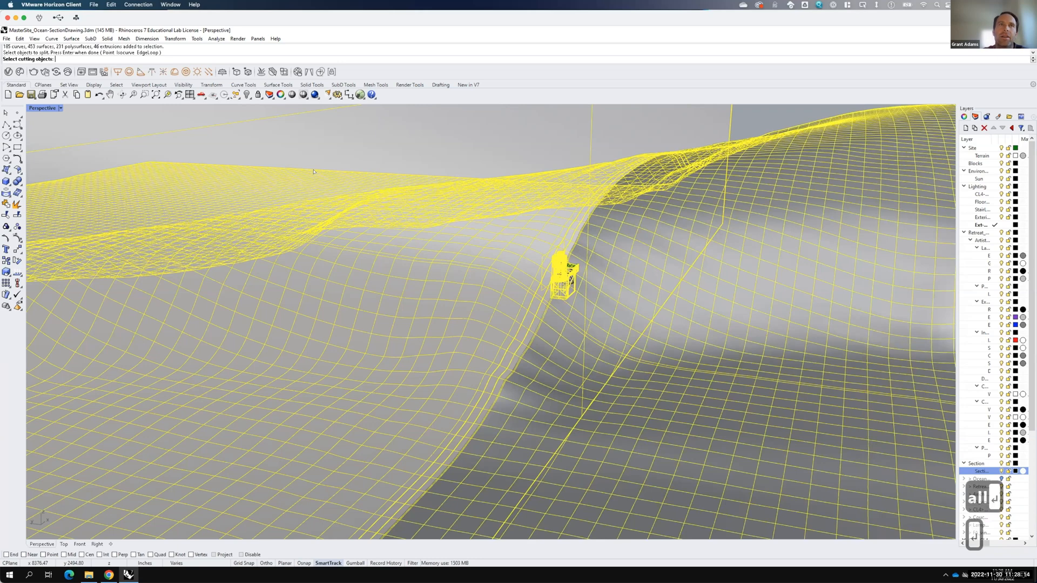
pyautogui.moveTo(742, 115); pyautogui.dragTo(705, 129)
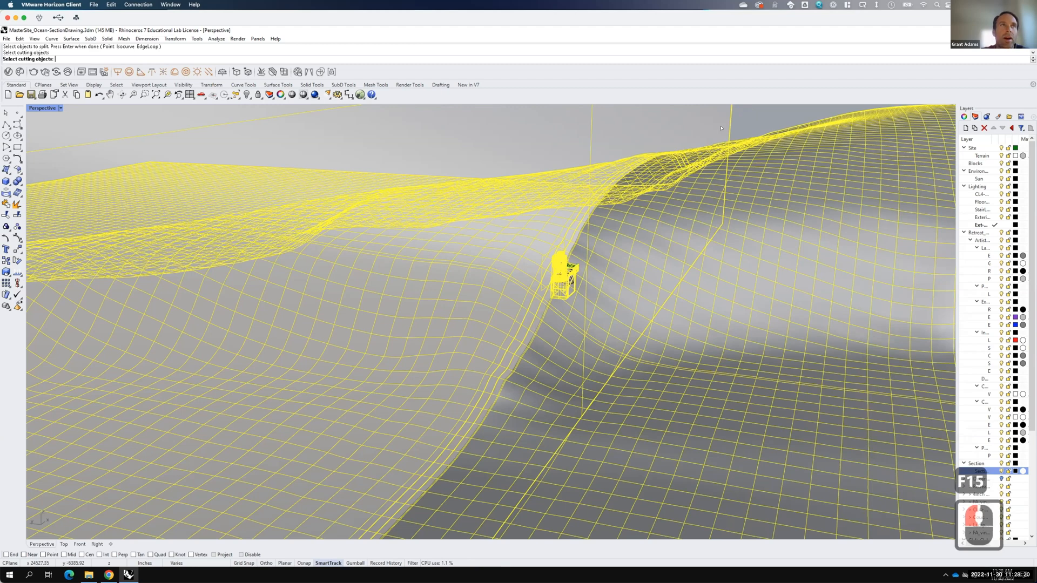
pyautogui.press('Return')
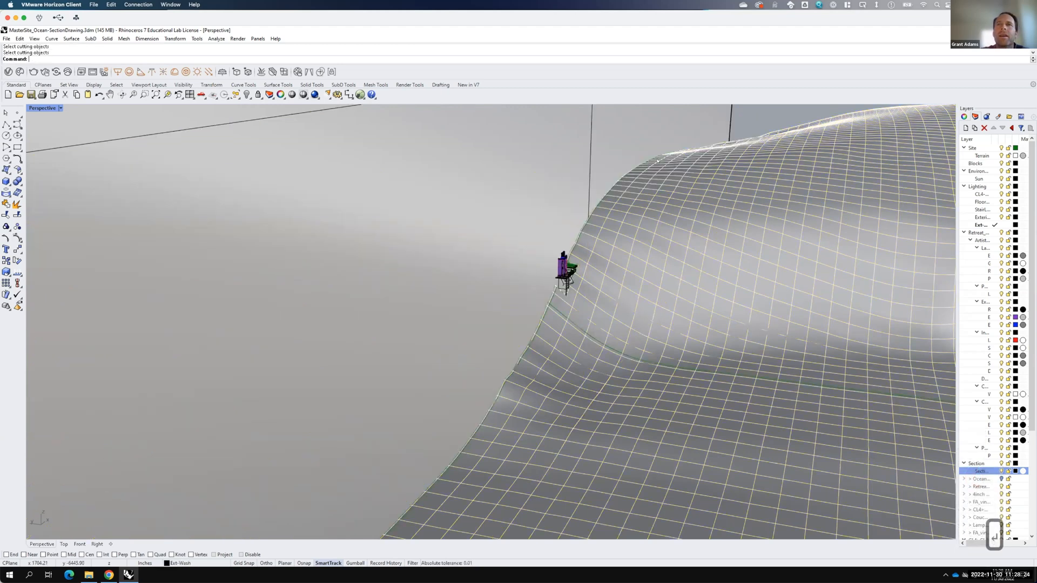
pyautogui.click(745, 122)
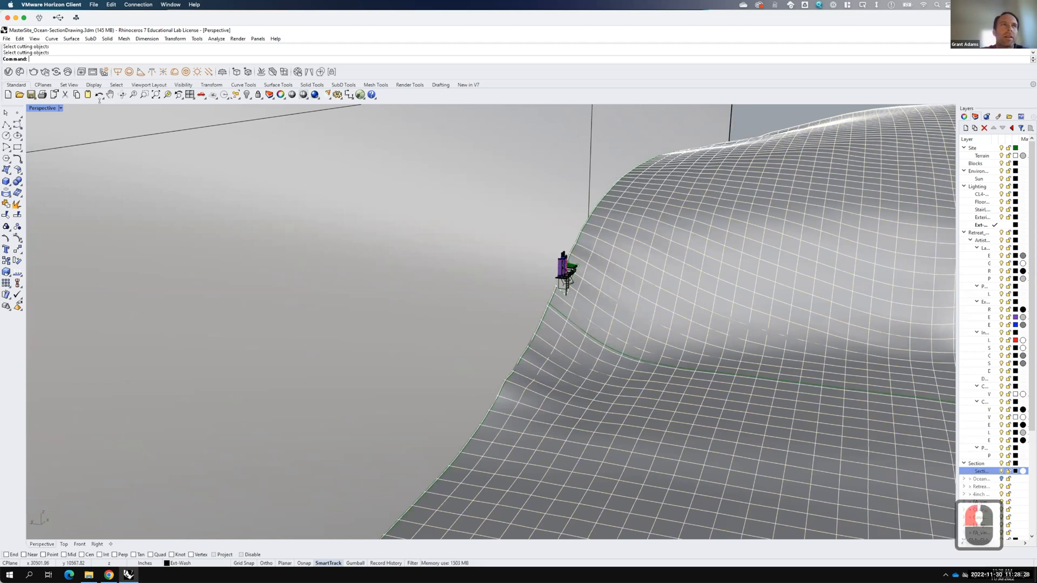
# Step: Set the perspective viewport's display mode to Wireframe
pyautogui.click(60, 108)
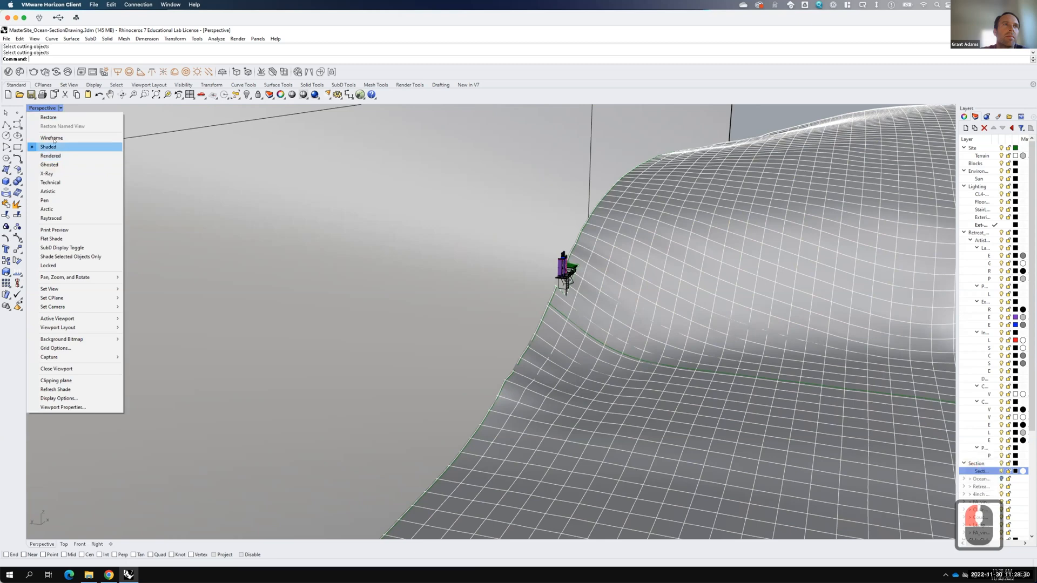
pyautogui.click(54, 138)
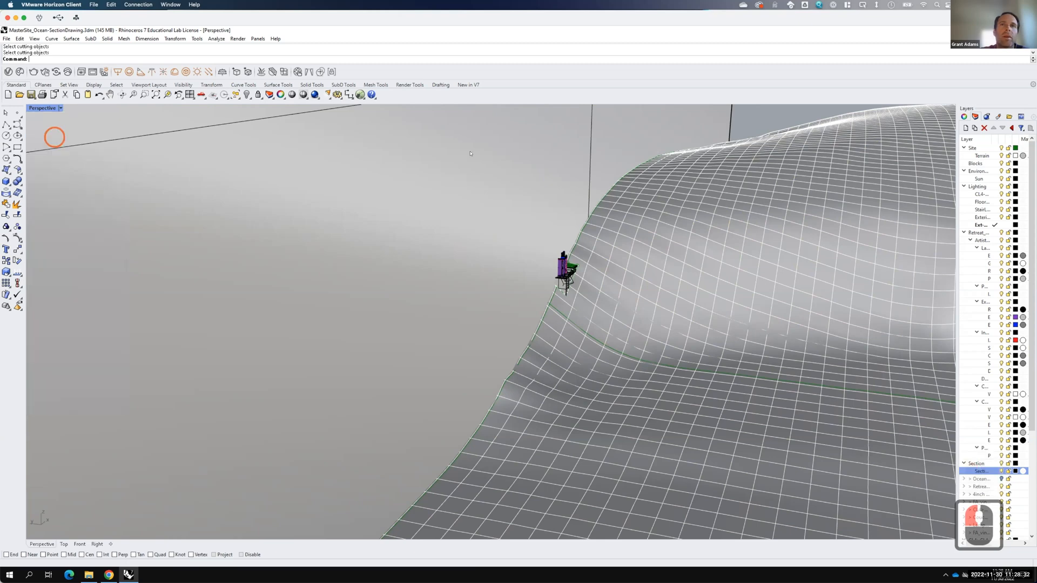
pyautogui.click(470, 149)
pyautogui.click(470, 146)
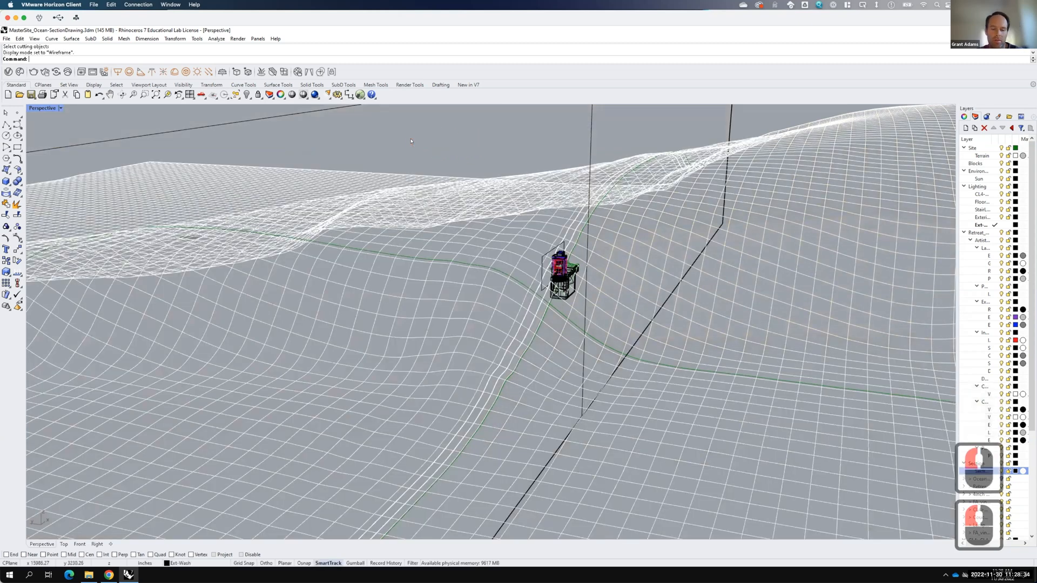
# Step: Split the building objects and all the terrain surfaces using the vertical section plane as the cutting object
pyautogui.write('split')
pyautogui.press('Return')
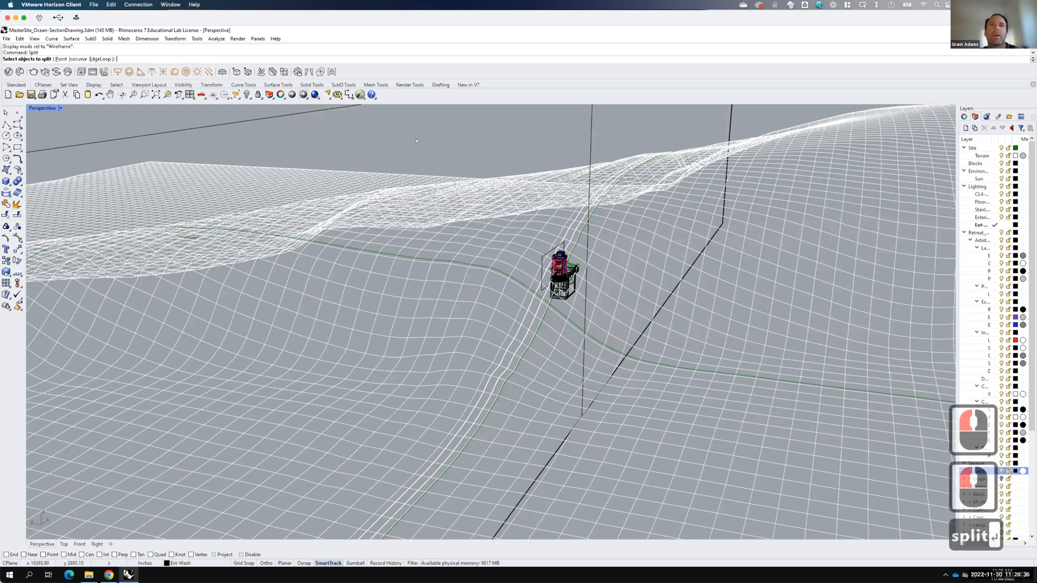
pyautogui.moveTo(394, 136); pyautogui.dragTo(722, 442)
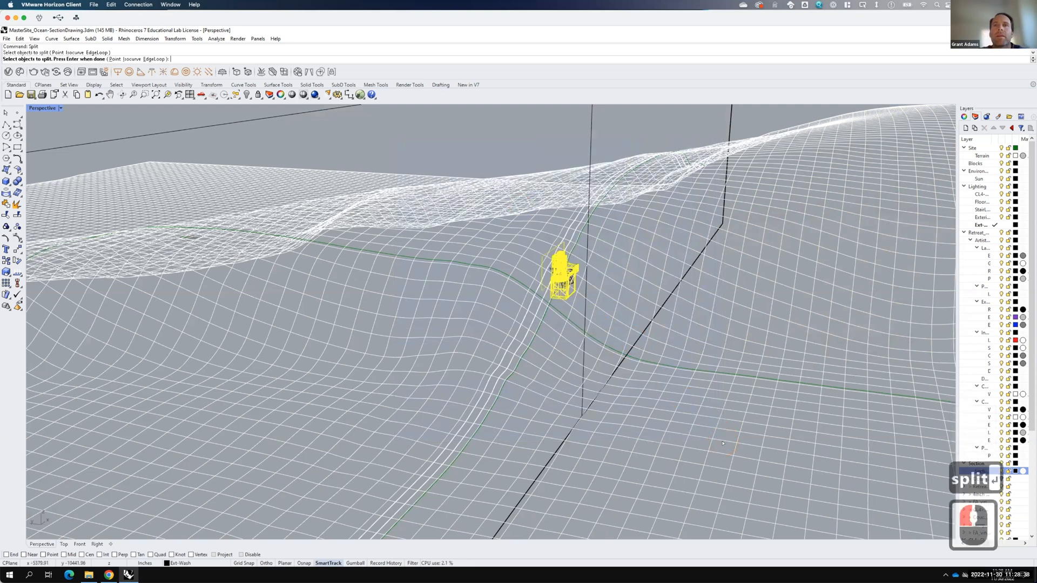
pyautogui.keyDown('shift'); pyautogui.click(781, 172); pyautogui.keyUp('shift')
pyautogui.keyDown('shift'); pyautogui.click(458, 221); pyautogui.keyUp('shift')
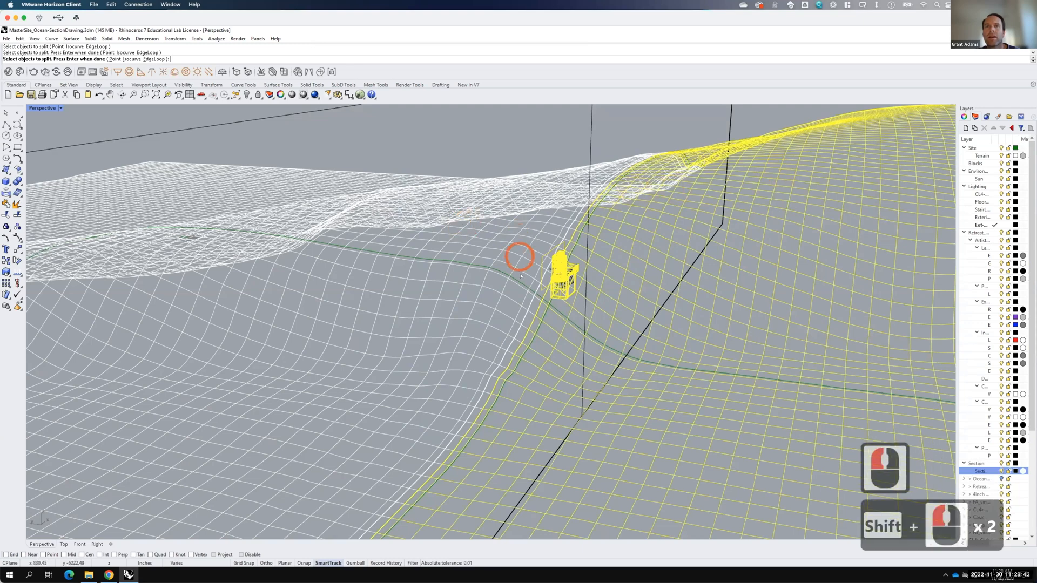
pyautogui.keyDown('shift'); pyautogui.click(533, 309); pyautogui.keyUp('shift')
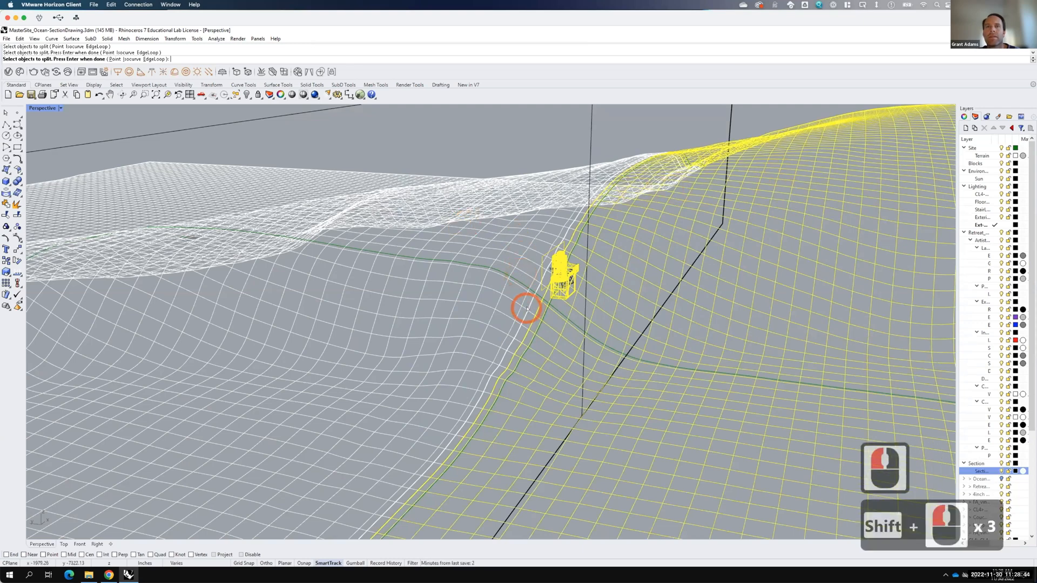
pyautogui.keyDown('shift'); pyautogui.click(525, 306); pyautogui.keyUp('shift')
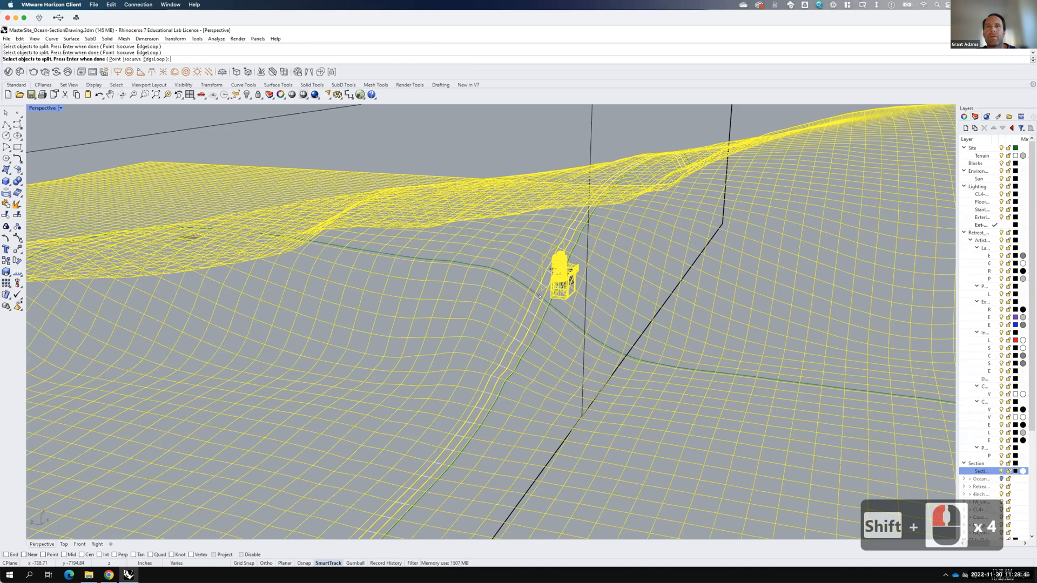
pyautogui.keyDown('shift'); pyautogui.click(537, 296); pyautogui.keyUp('shift')
pyautogui.keyDown('shift'); pyautogui.click(574, 238); pyautogui.keyUp('shift')
pyautogui.keyDown('shift'); pyautogui.click(572, 229); pyautogui.keyUp('shift')
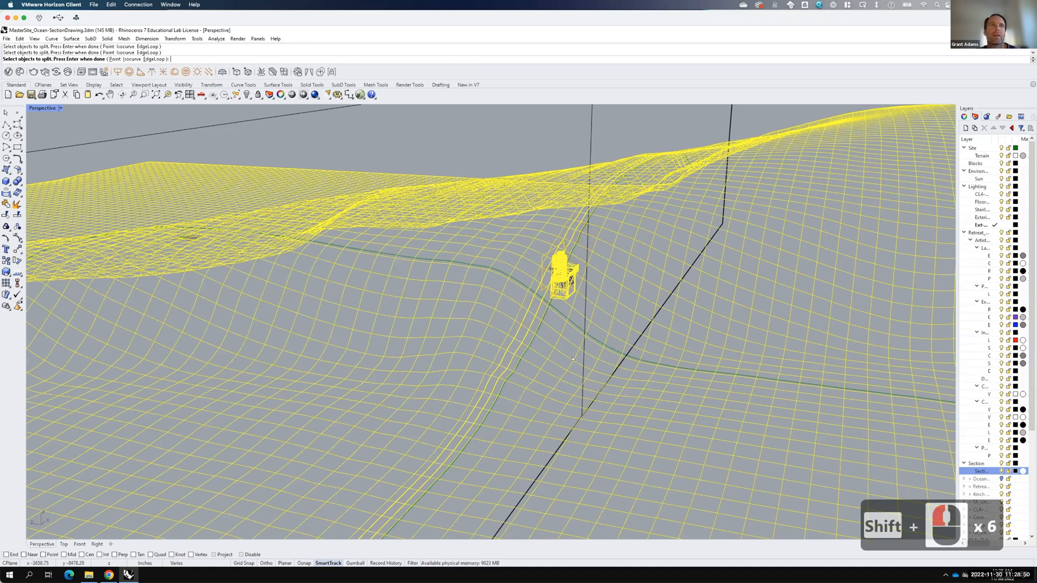
pyautogui.press('Return')
pyautogui.click(729, 129)
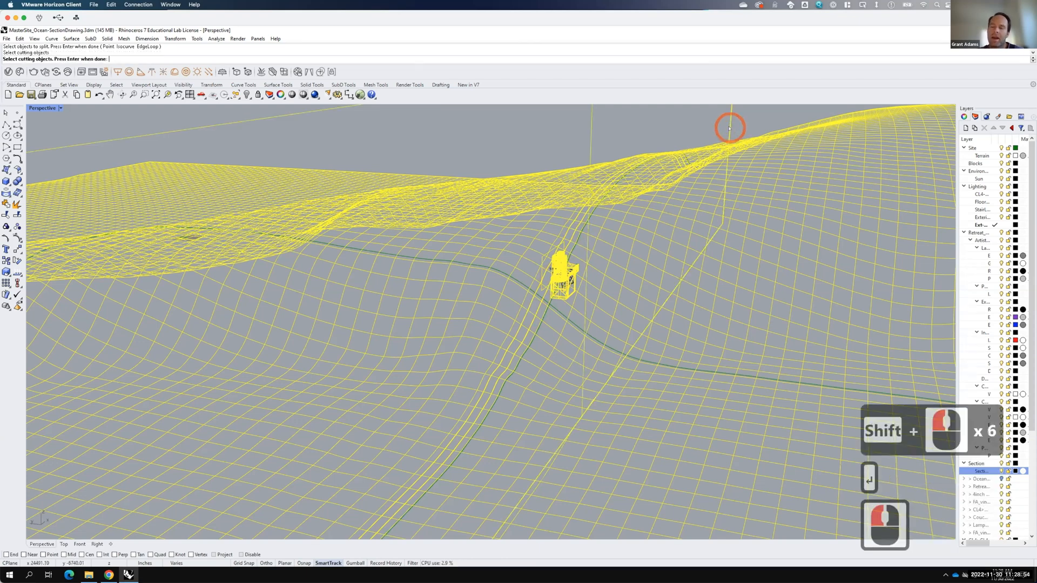
pyautogui.press('Return')
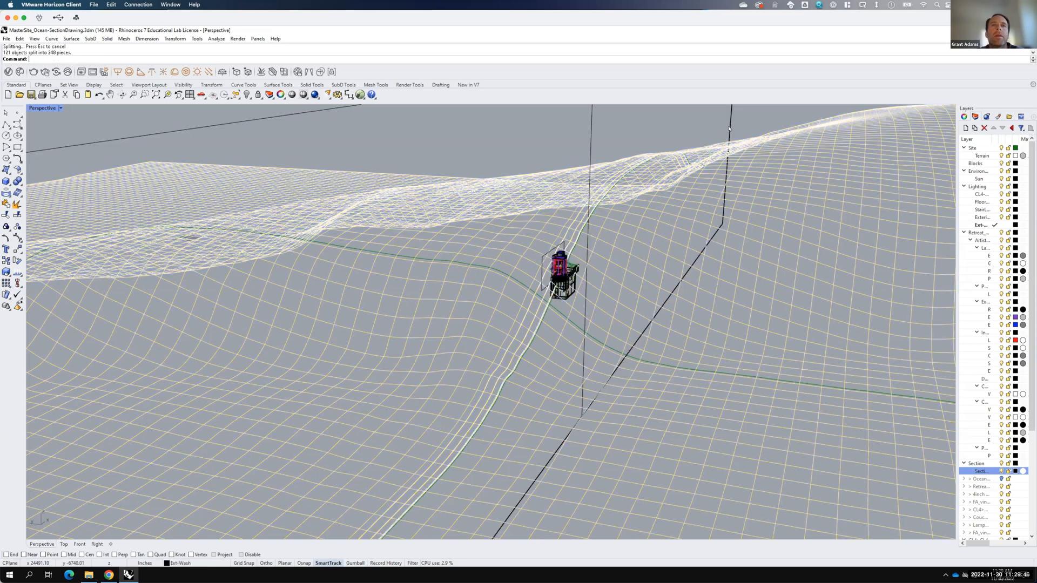
# Step: Maximize the side viewport, set it to the Left view, and select everything in the model half to the right of the cut
pyautogui.doubleClick(37, 108)
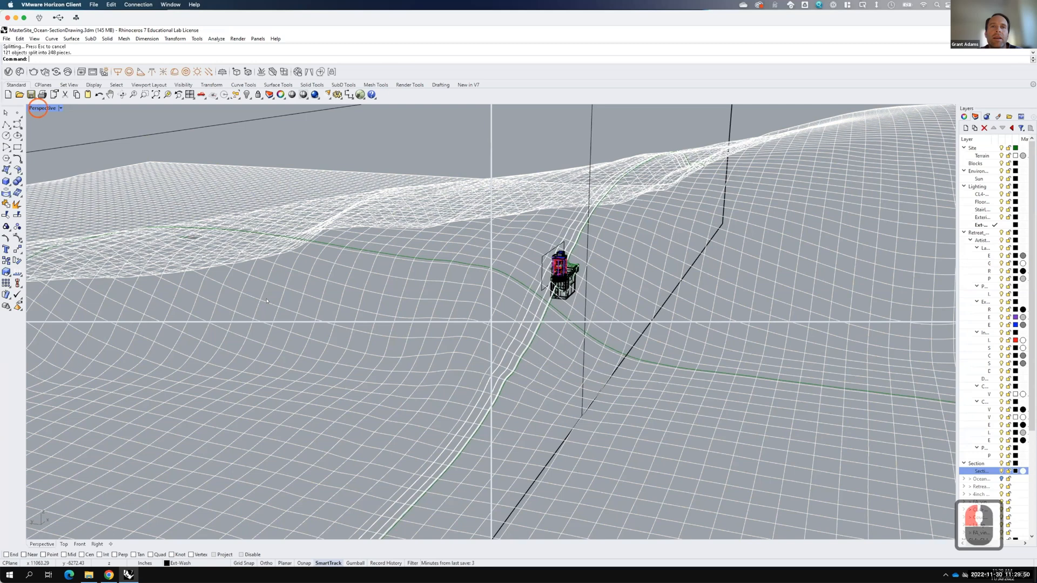
pyautogui.doubleClick(543, 381)
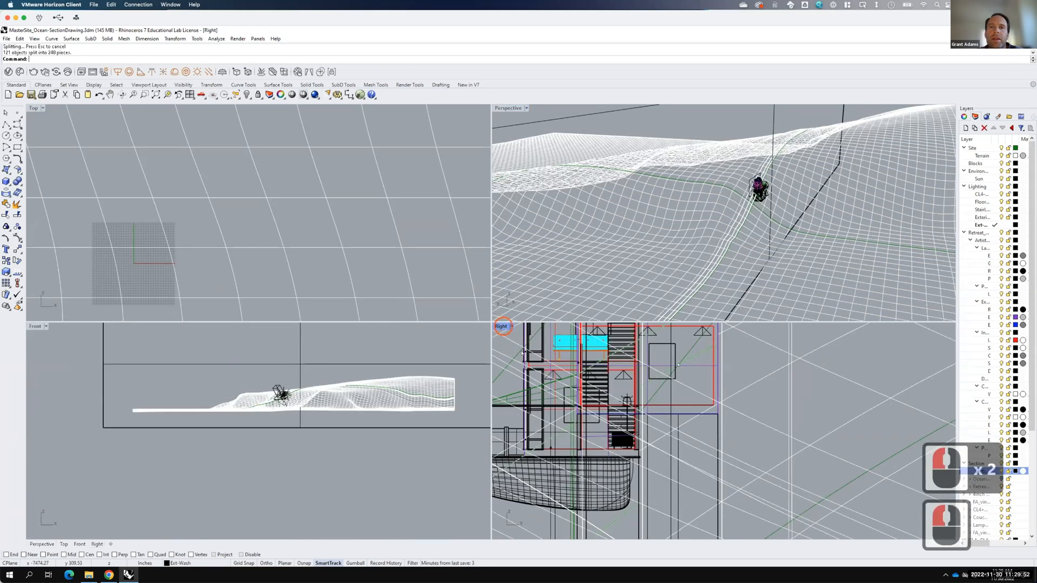
pyautogui.scroll(-4, 540, 381)
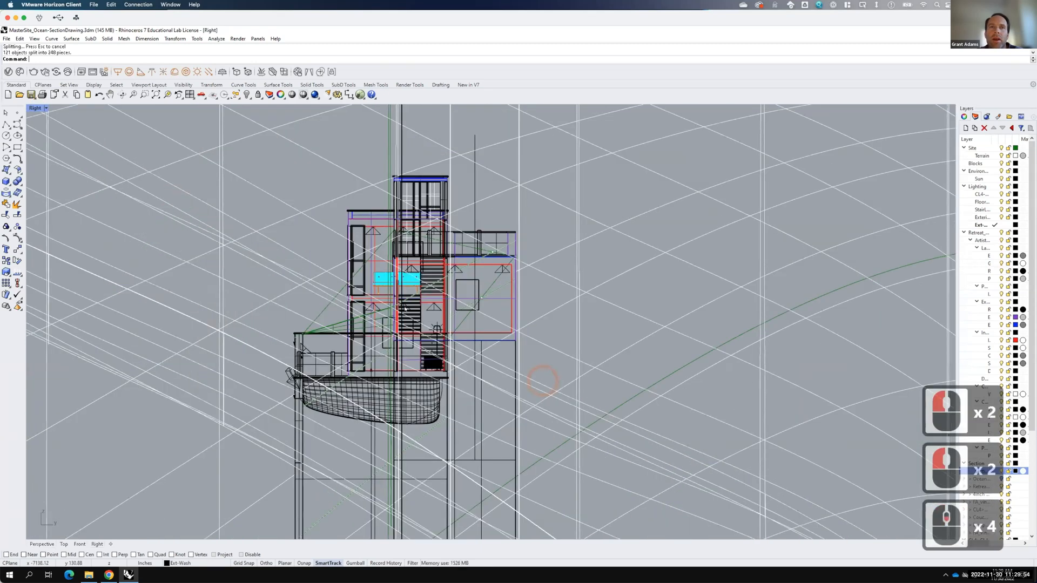
pyautogui.scroll(-1, 541, 385)
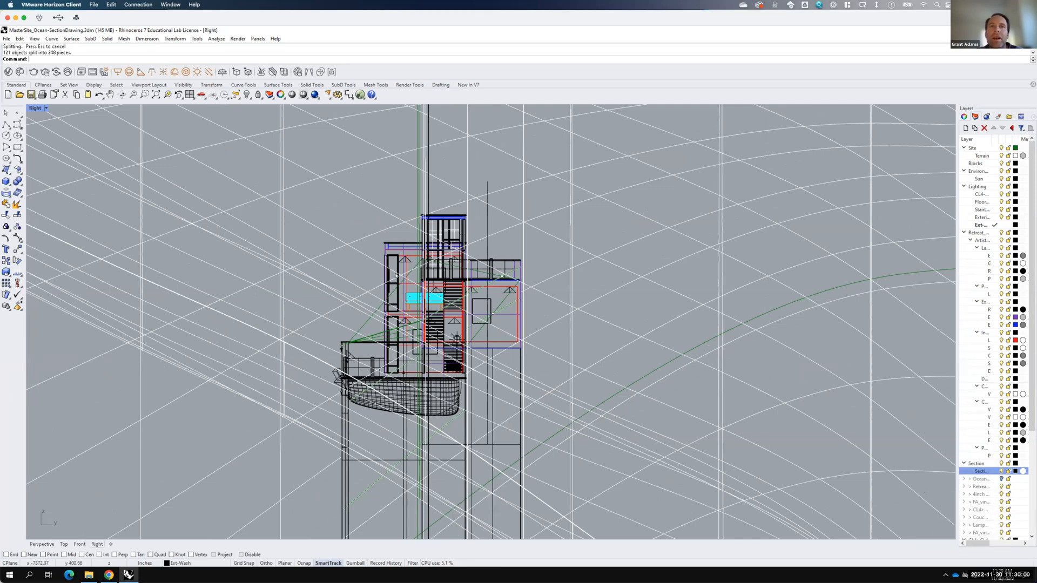
pyautogui.click(45, 108)
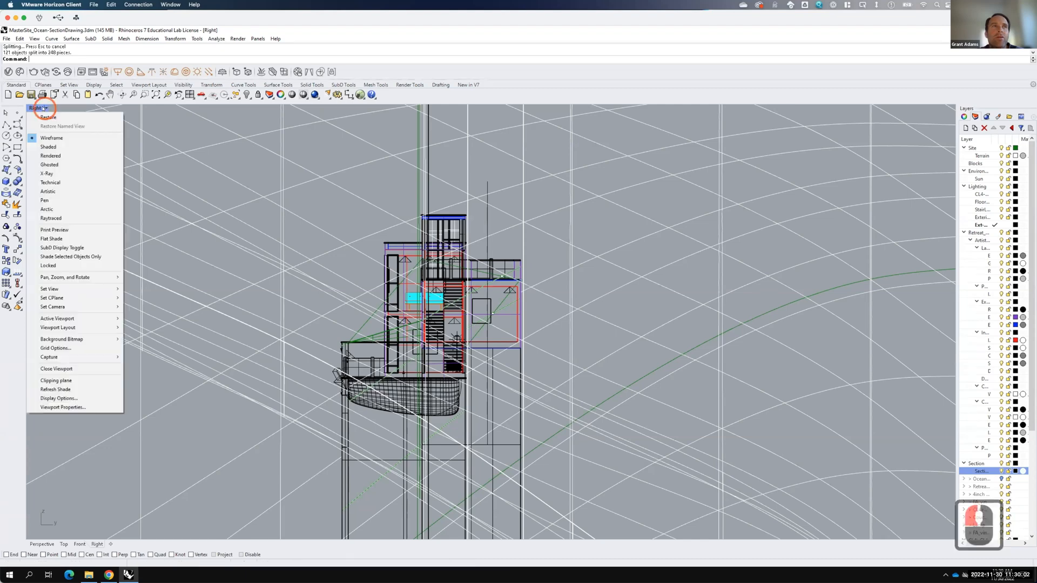
pyautogui.moveTo(47, 290)
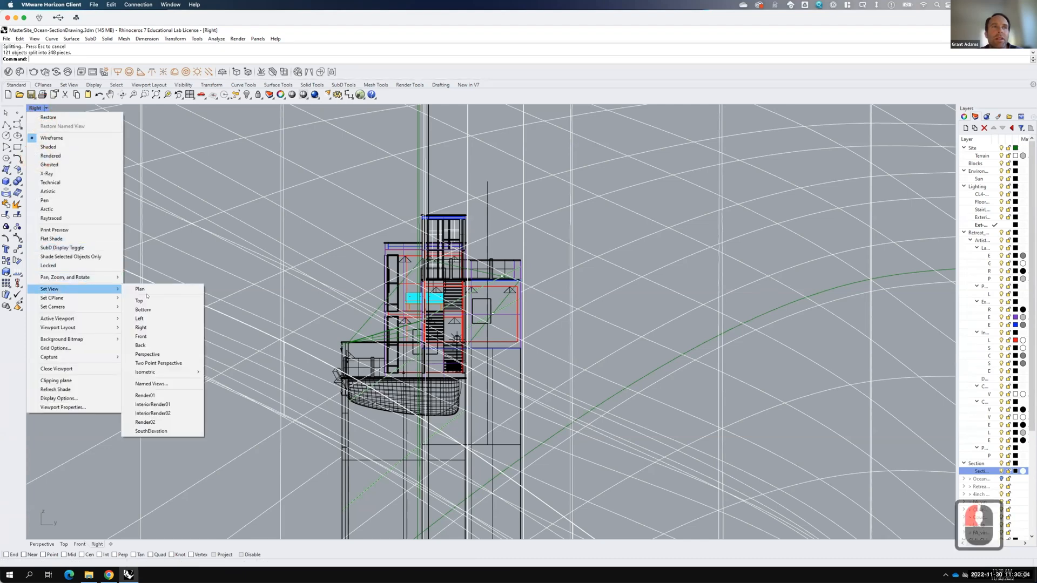
pyautogui.click(143, 318)
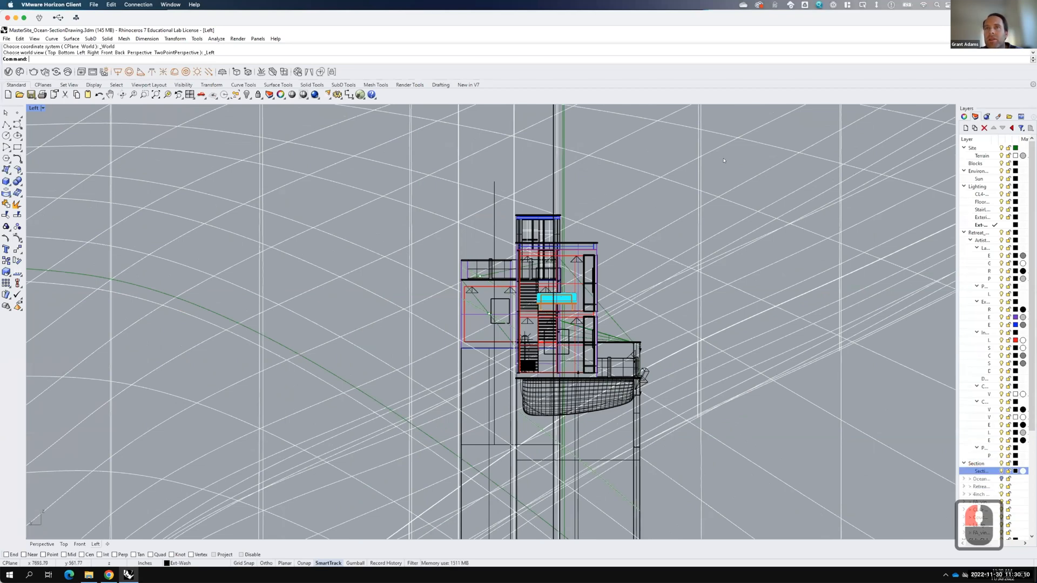
pyautogui.moveTo(723, 161); pyautogui.dragTo(558, 461)
pyautogui.press('F15')
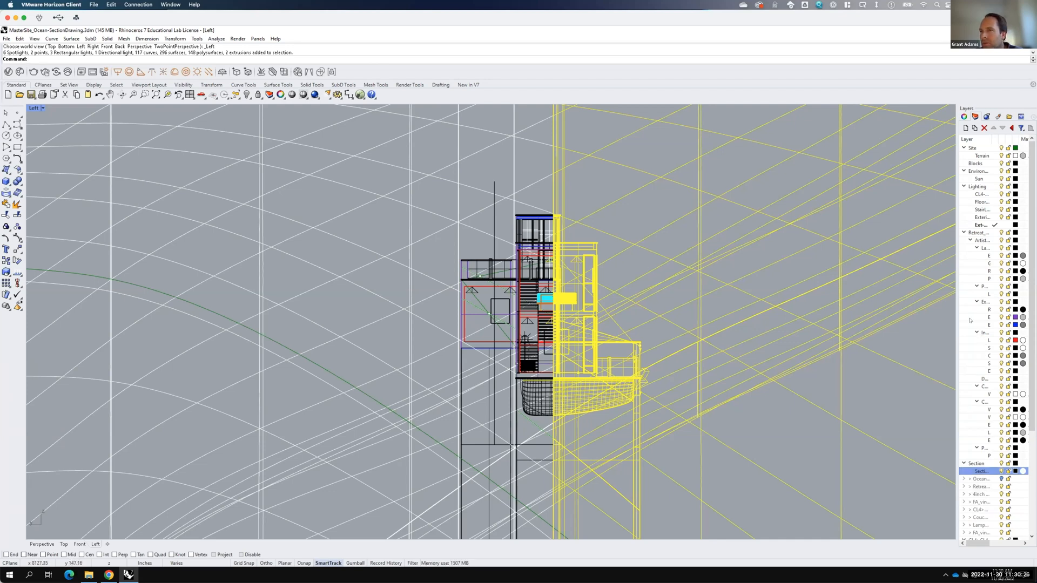
# Step: Turn off the two window glass layers and the landscape glass layer, and reselect the model half to the right of the cut
pyautogui.moveTo(957, 315); pyautogui.dragTo(914, 312)
pyautogui.moveTo(946, 134); pyautogui.dragTo(969, 135)
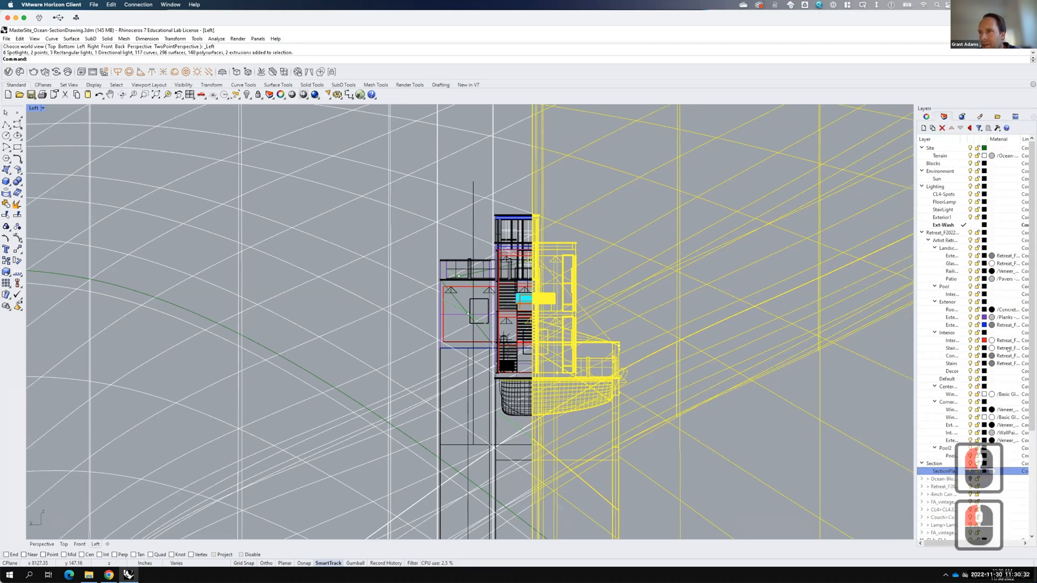
pyautogui.click(969, 394)
pyautogui.click(969, 417)
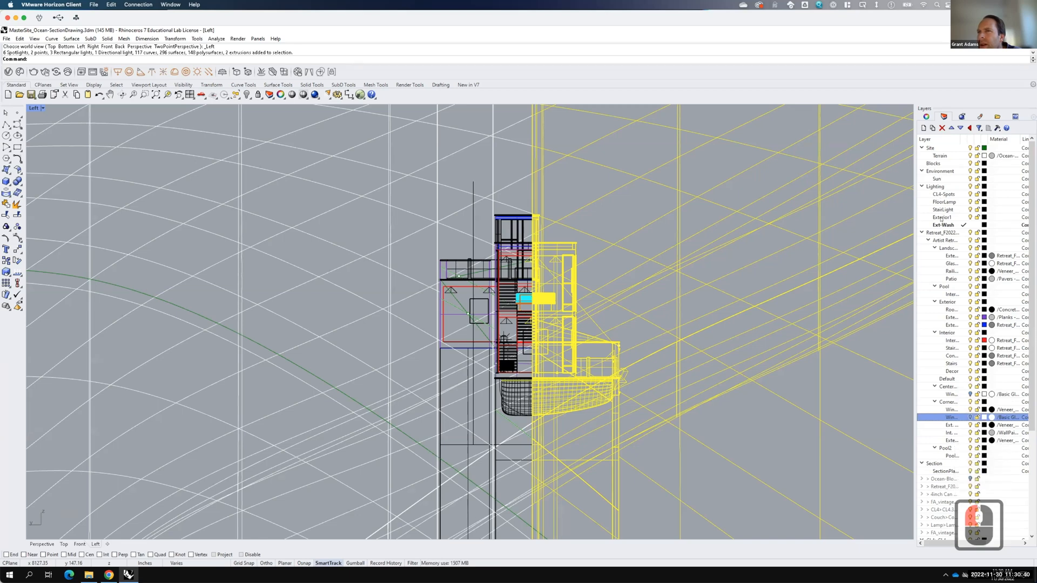
pyautogui.click(967, 264)
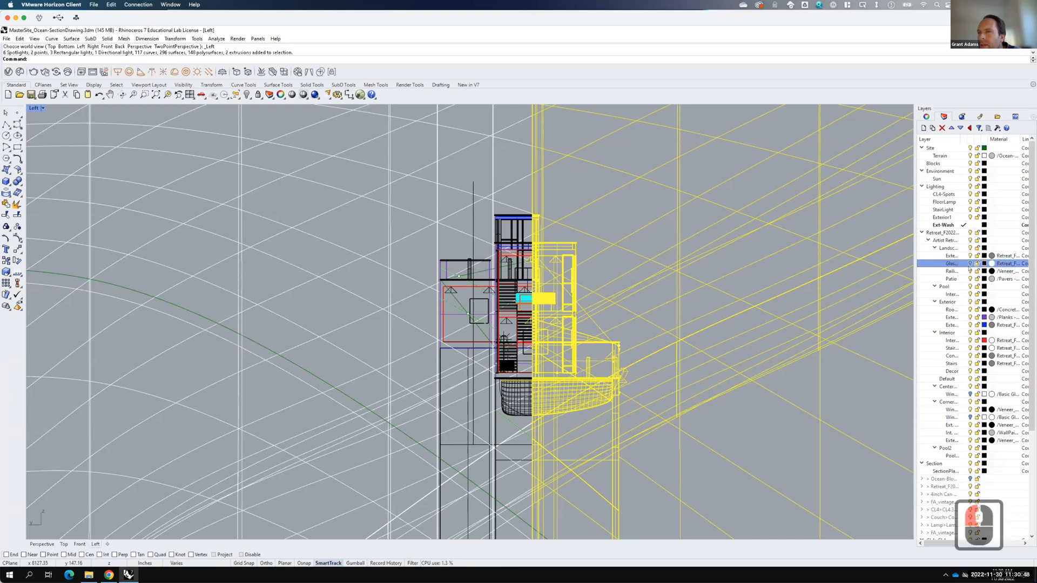
pyautogui.click(970, 271)
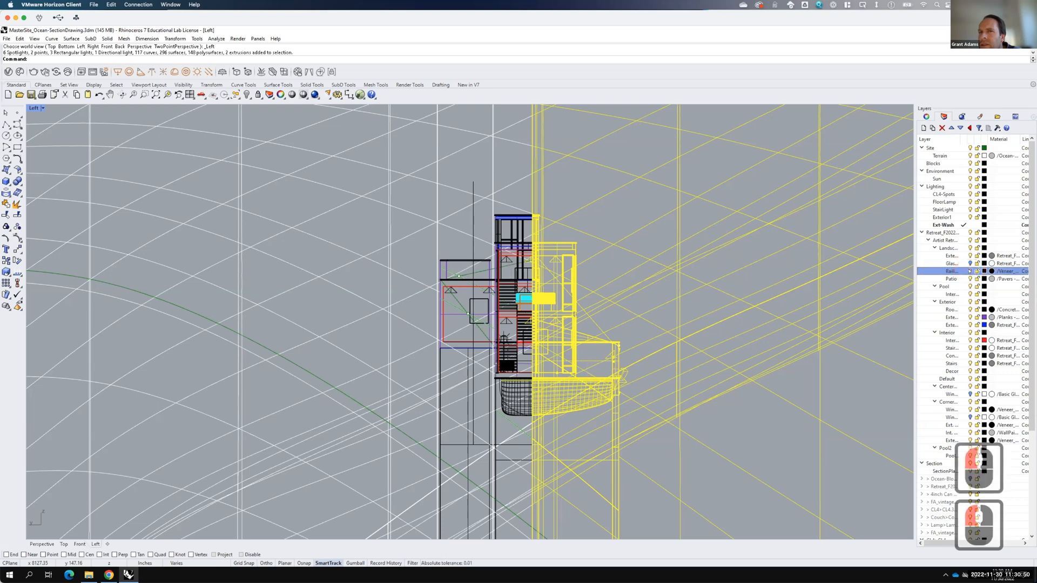
pyautogui.click(969, 271)
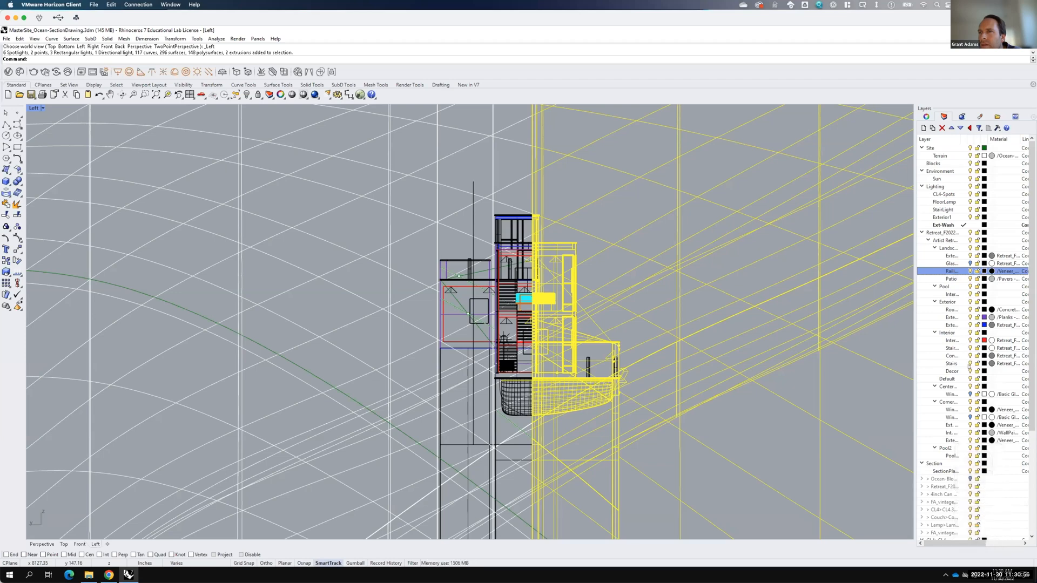
pyautogui.click(705, 173)
pyautogui.moveTo(708, 164); pyautogui.dragTo(534, 464)
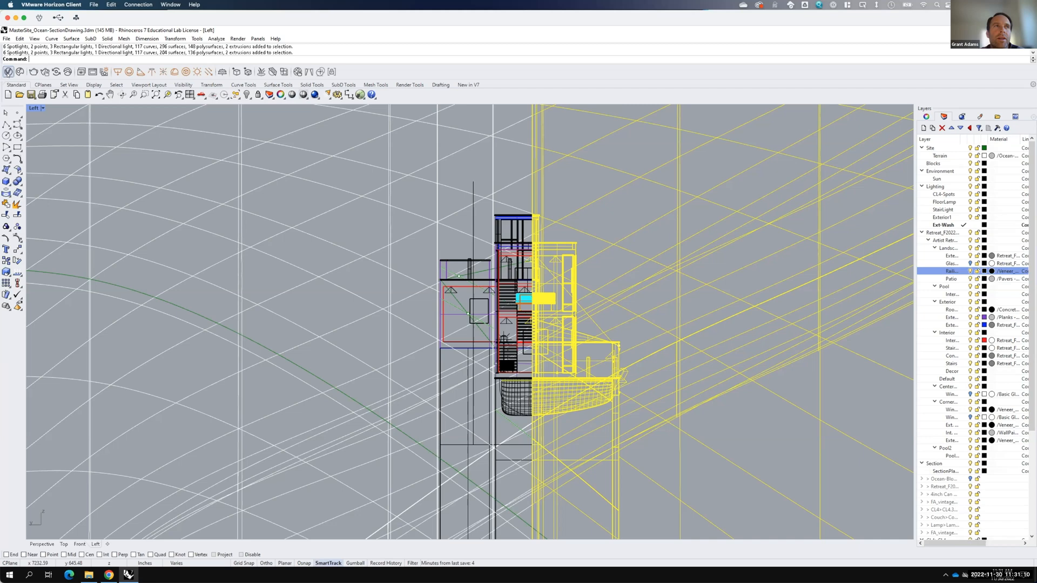
# Step: Make V-Ray for Rhino the current renderer
pyautogui.click(8, 72)
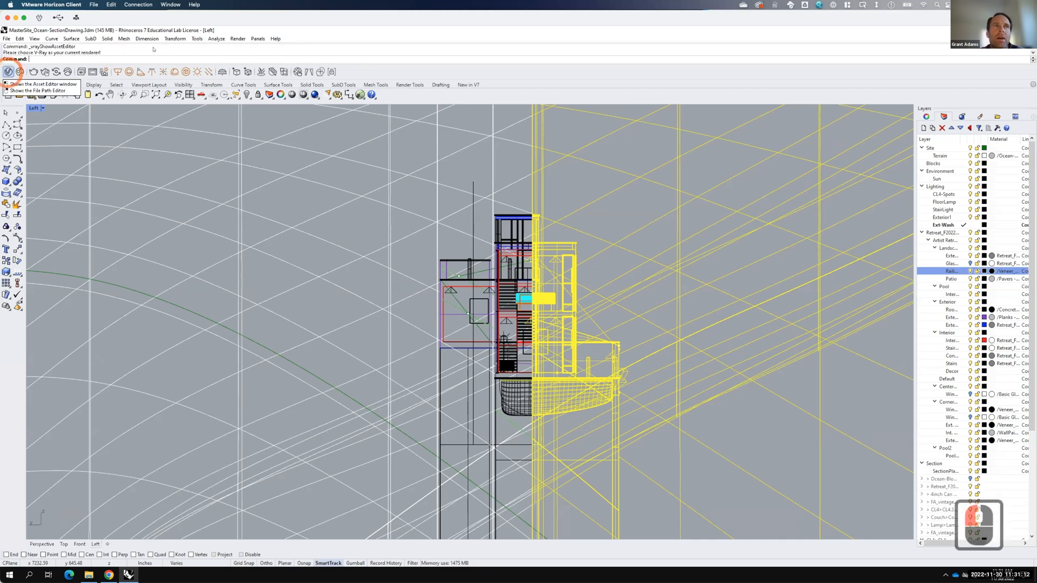
pyautogui.click(238, 38)
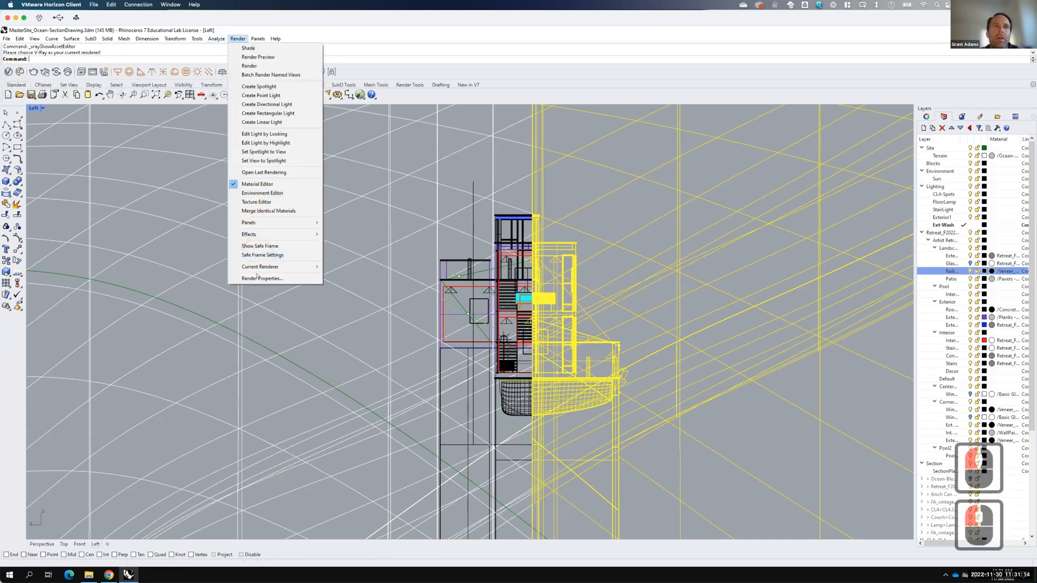
pyautogui.moveTo(281, 267)
pyautogui.click(370, 281)
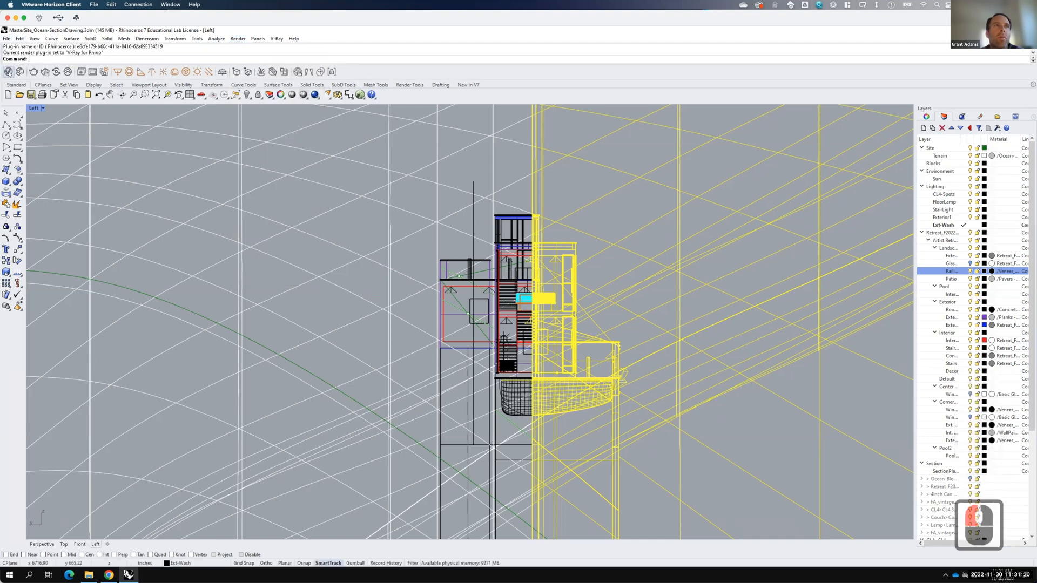
# Step: Open the V-Ray Asset Editor and expand its material library
pyautogui.click(8, 72)
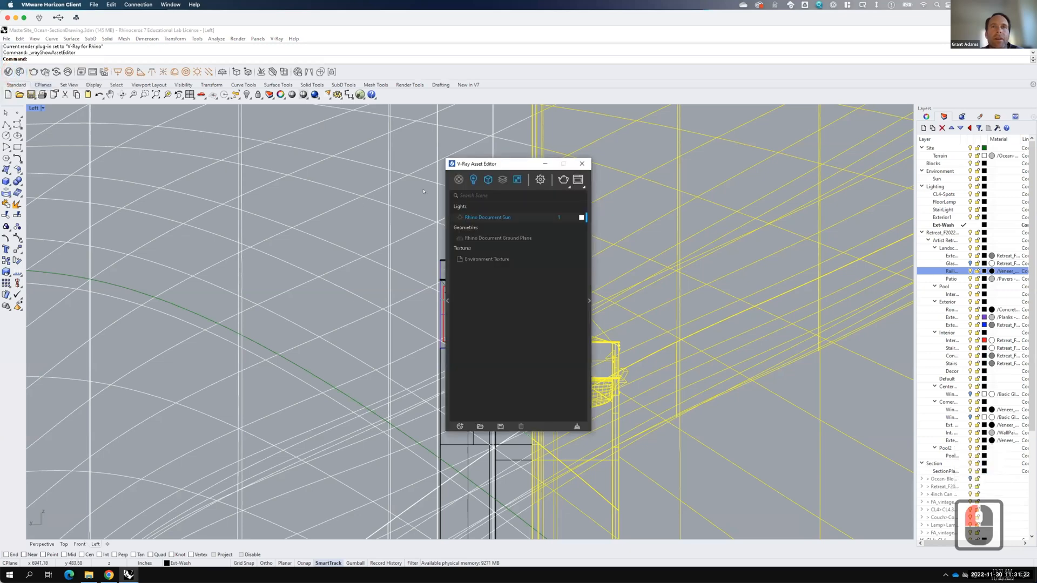
pyautogui.click(459, 179)
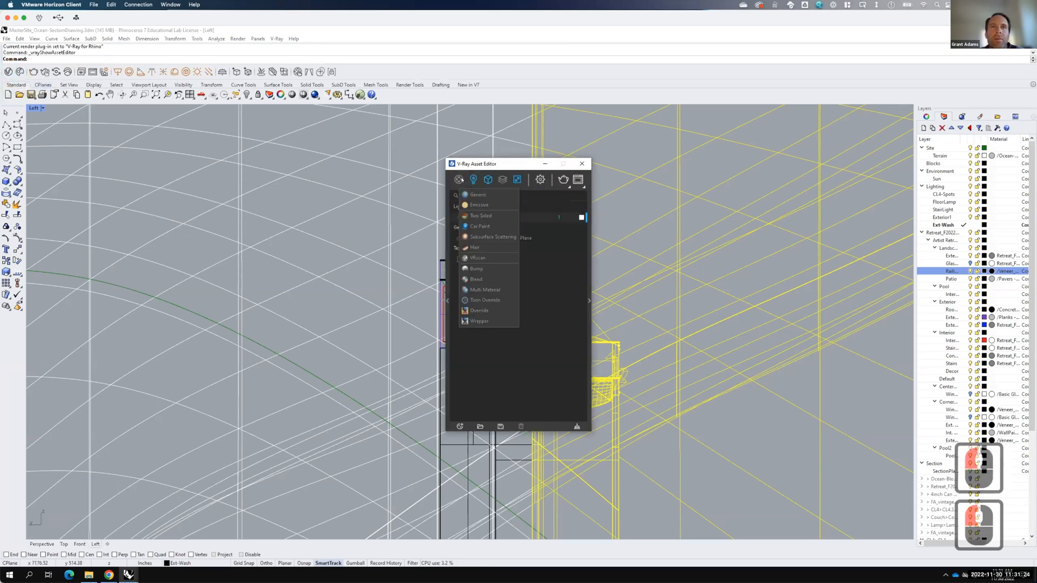
pyautogui.click(533, 308)
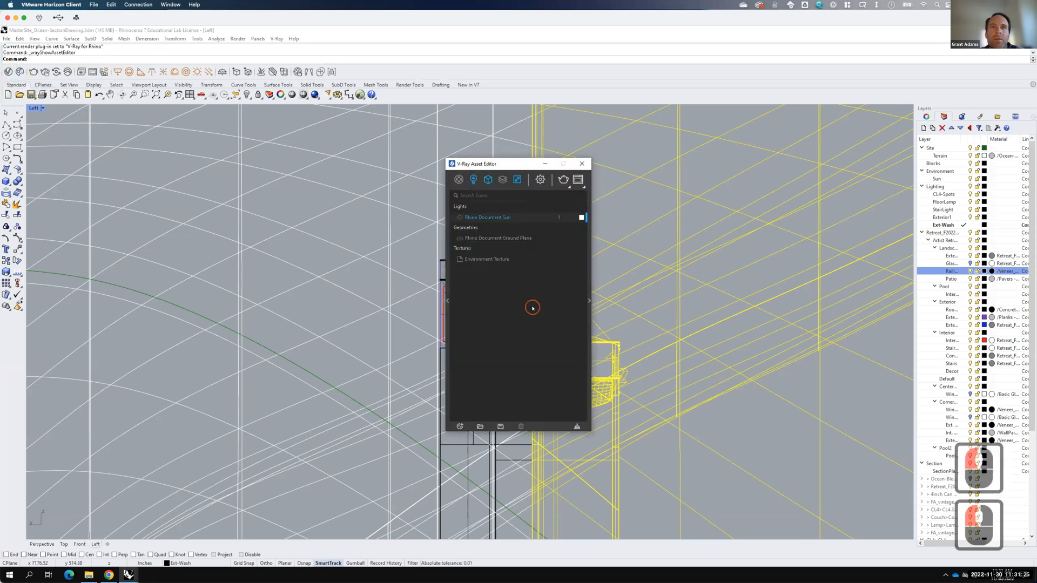
pyautogui.click(447, 301)
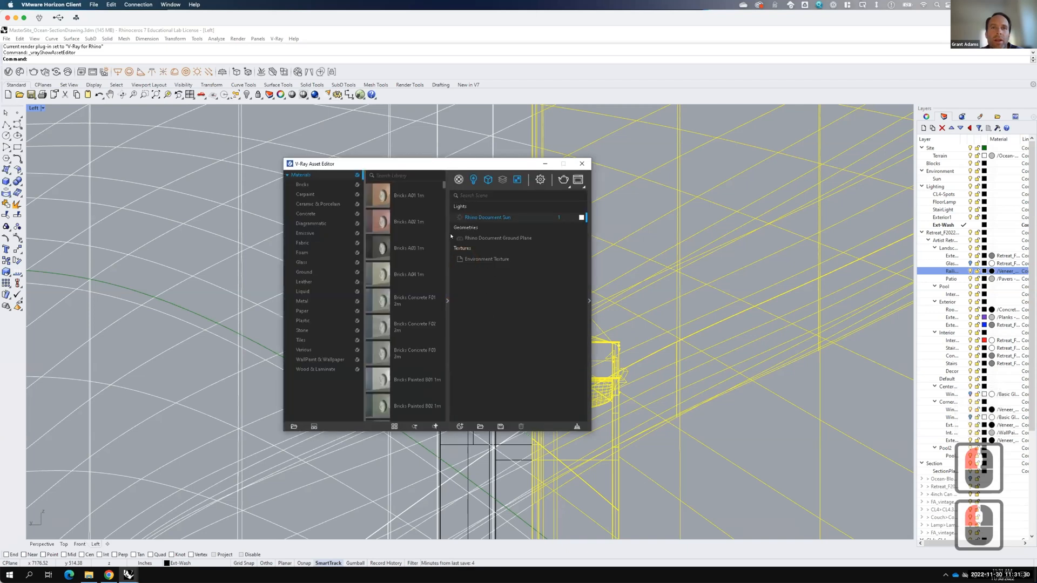
# Step: Start importing a V-Ray material file and browse to the V-Ray Materials folder under Resources > V-Ray on the college OneDrive
pyautogui.click(480, 427)
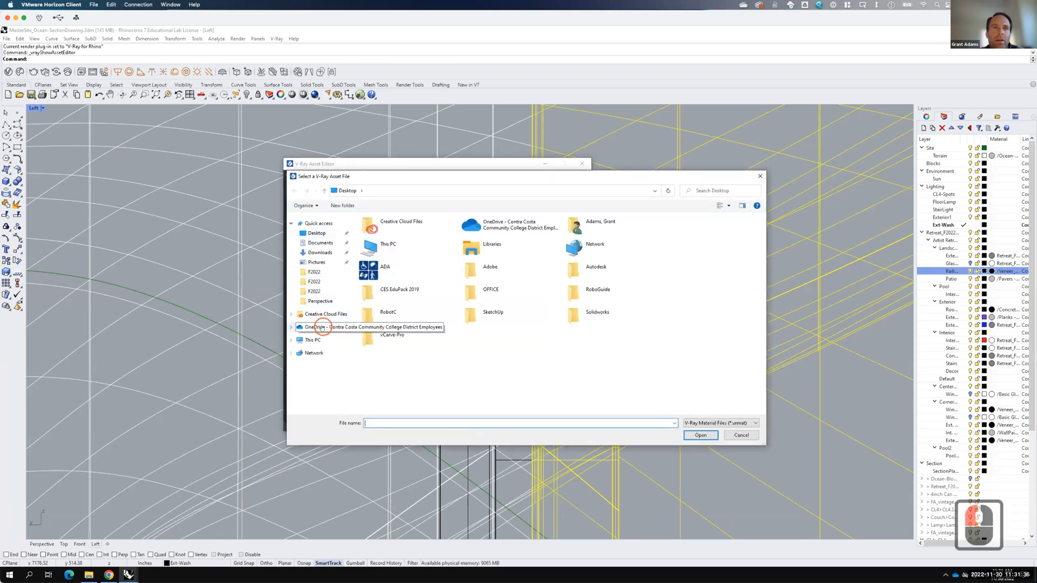
pyautogui.click(319, 327)
pyautogui.click(393, 230)
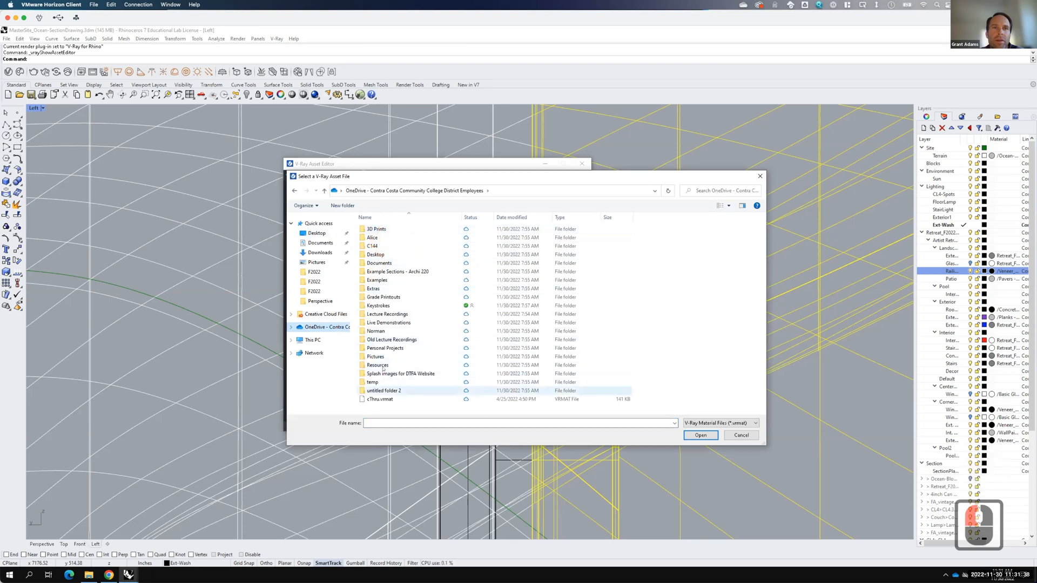
pyautogui.doubleClick(384, 323)
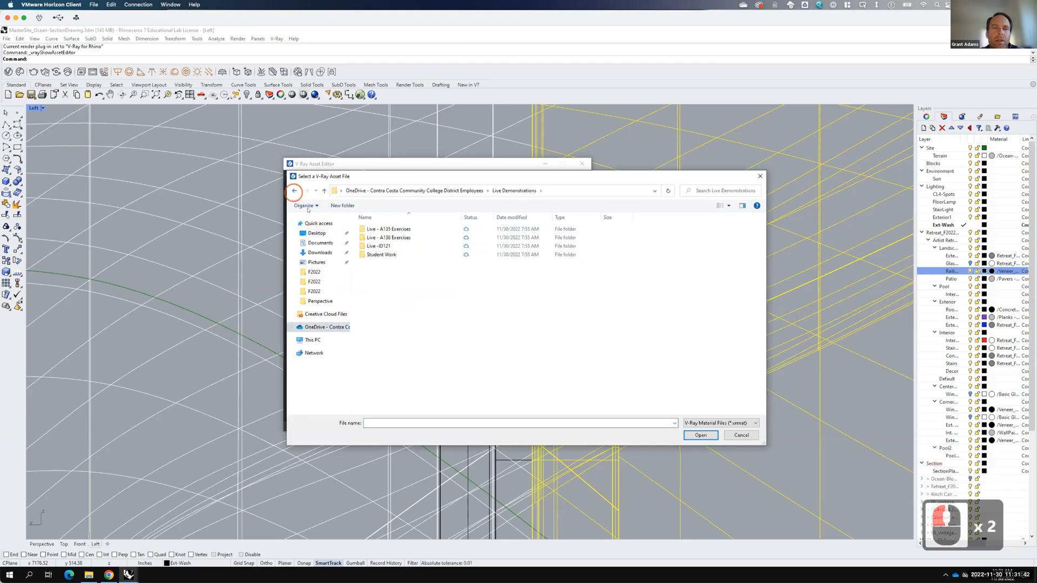
pyautogui.click(294, 191)
pyautogui.doubleClick(378, 366)
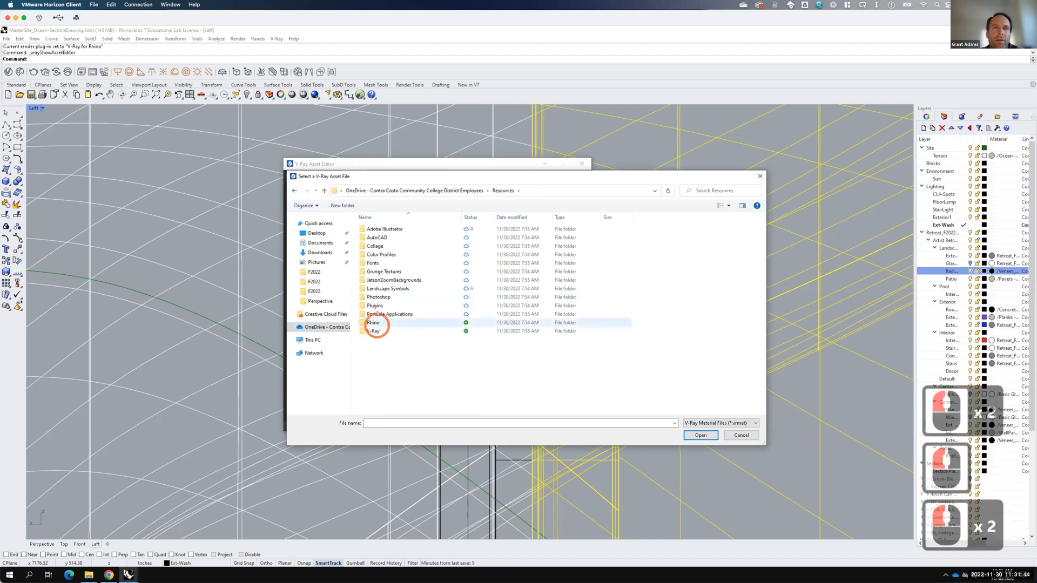
pyautogui.doubleClick(372, 330)
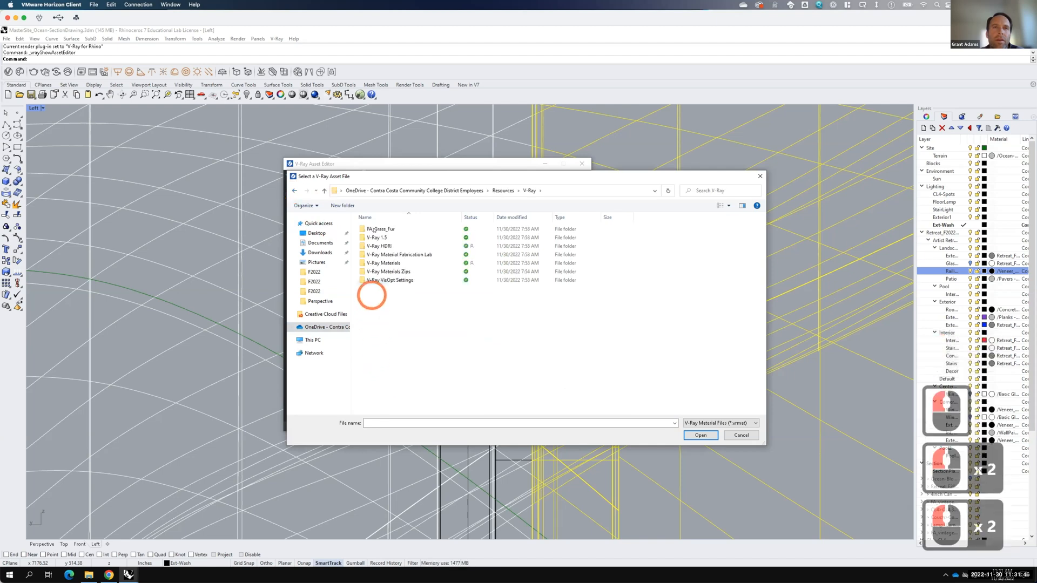
pyautogui.doubleClick(382, 263)
# Step: Import the cThru.vrmat material from the cThru folder inside Special Materials
pyautogui.doubleClick(381, 365)
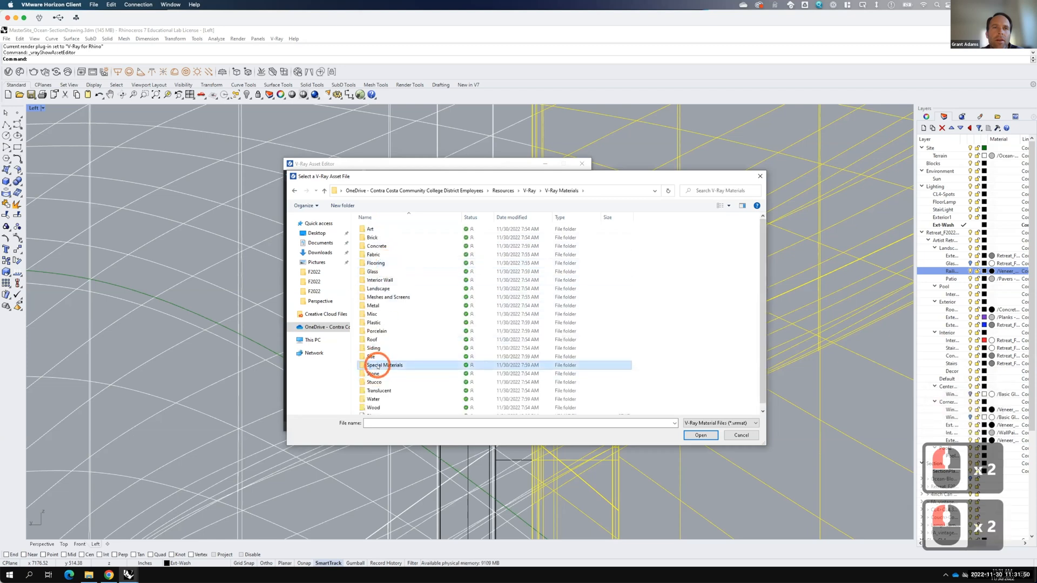
pyautogui.doubleClick(373, 237)
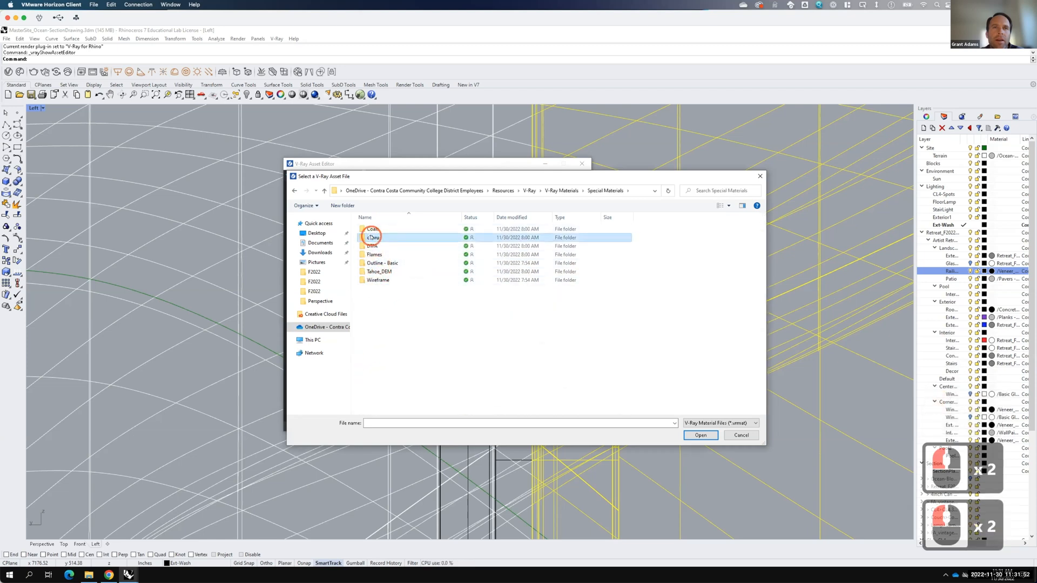
pyautogui.doubleClick(373, 229)
pyautogui.click(372, 229)
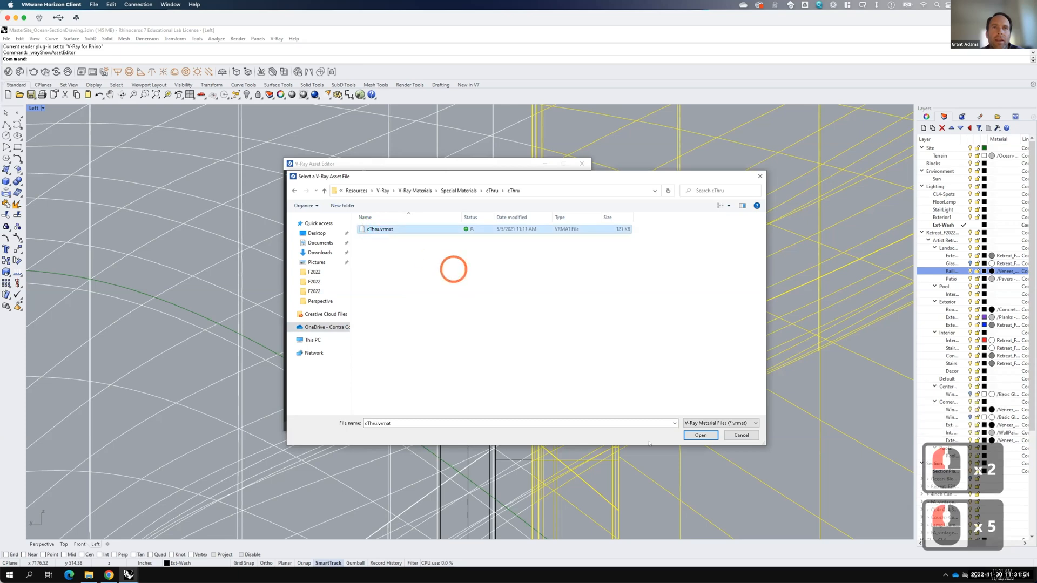
pyautogui.click(710, 433)
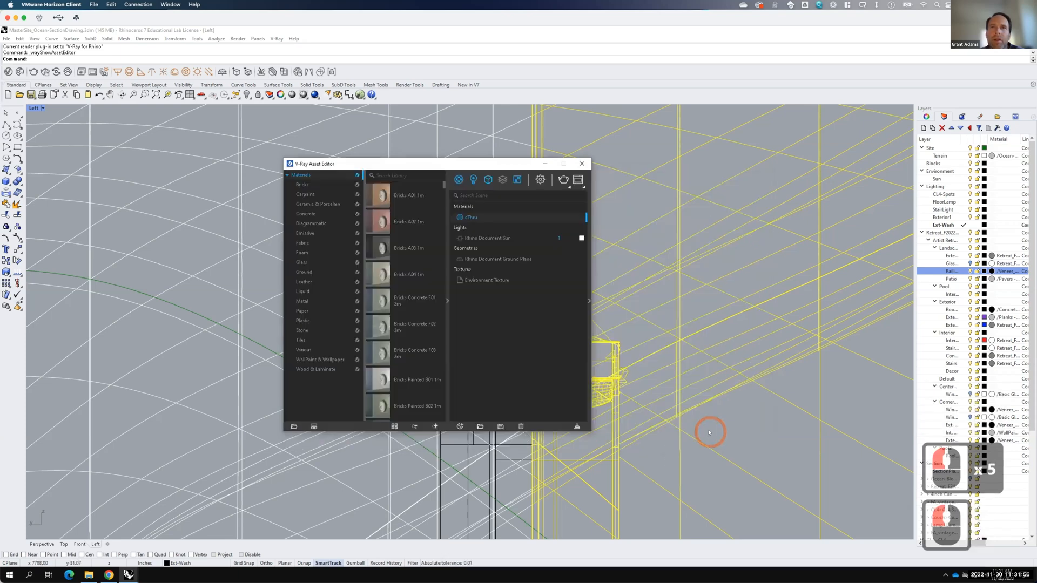
# Step: Apply the cThru material to the selected model half and close the V-Ray Asset Editor
pyautogui.rightClick(470, 217)
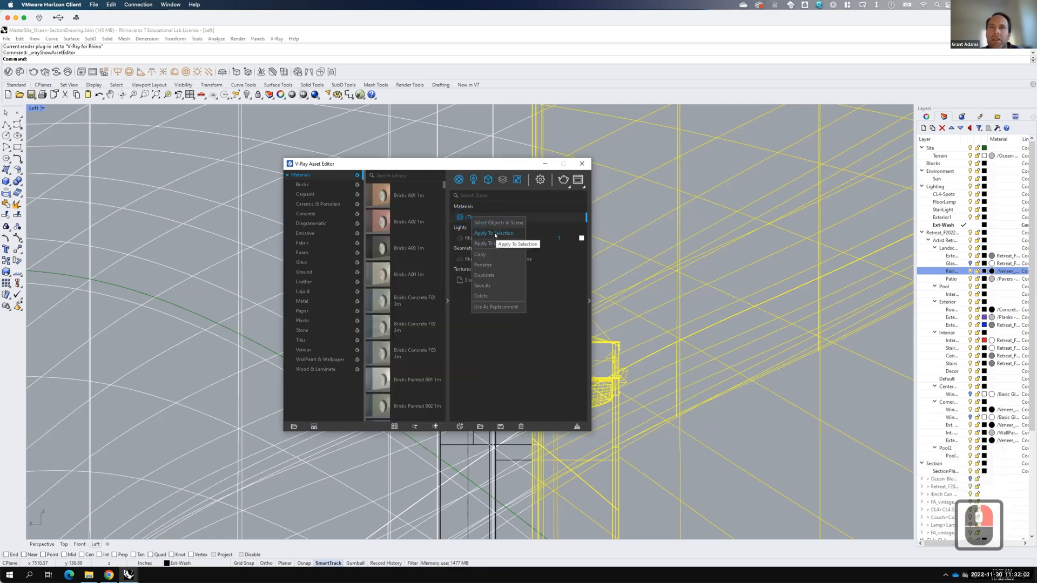
pyautogui.click(494, 233)
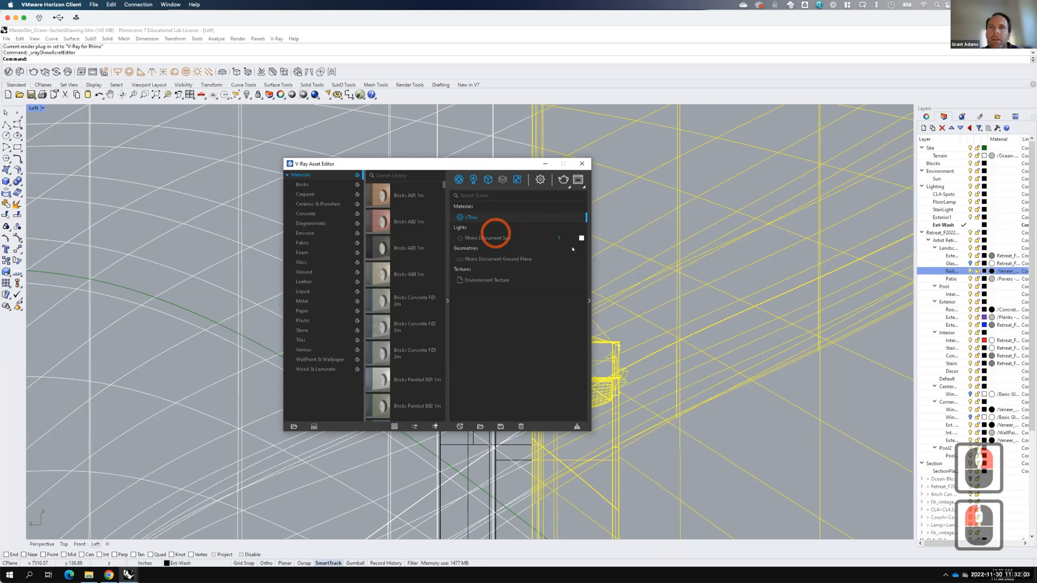
pyautogui.click(581, 165)
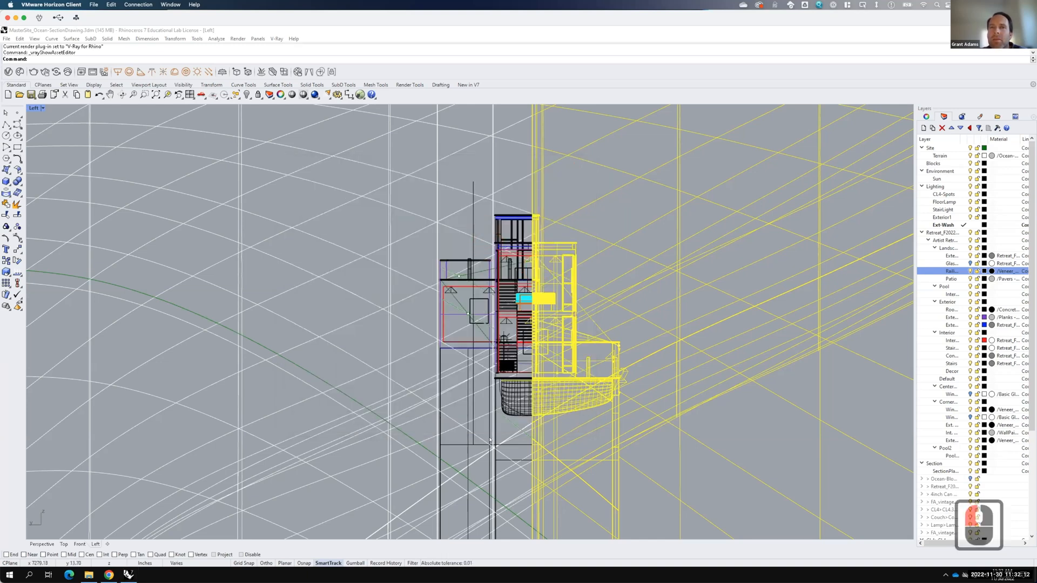
pyautogui.press('F15')
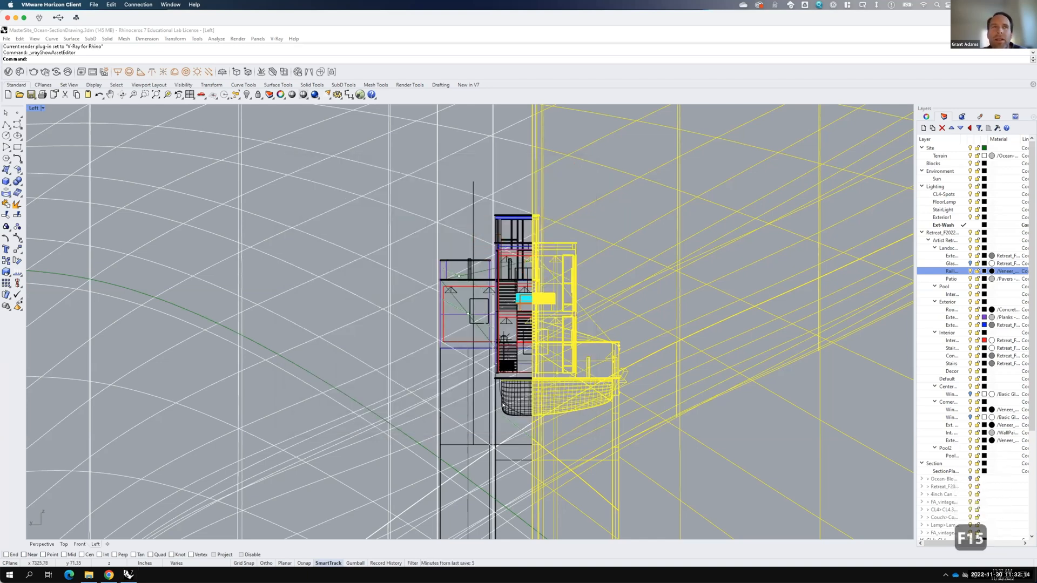
# Step: Reopen the V-Ray Asset Editor, create a Generic material and rename it Clay
pyautogui.click(8, 71)
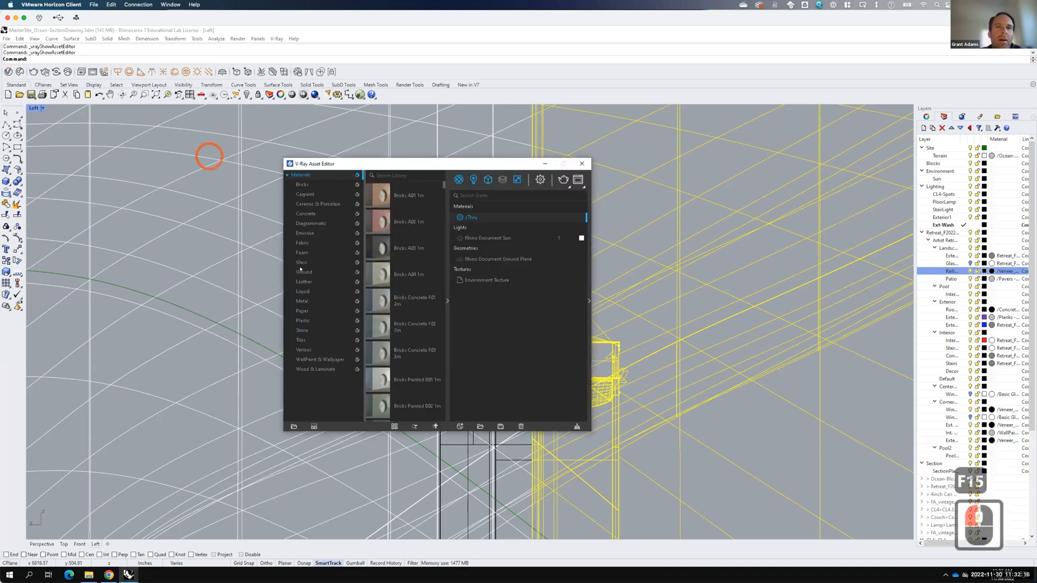
pyautogui.click(460, 426)
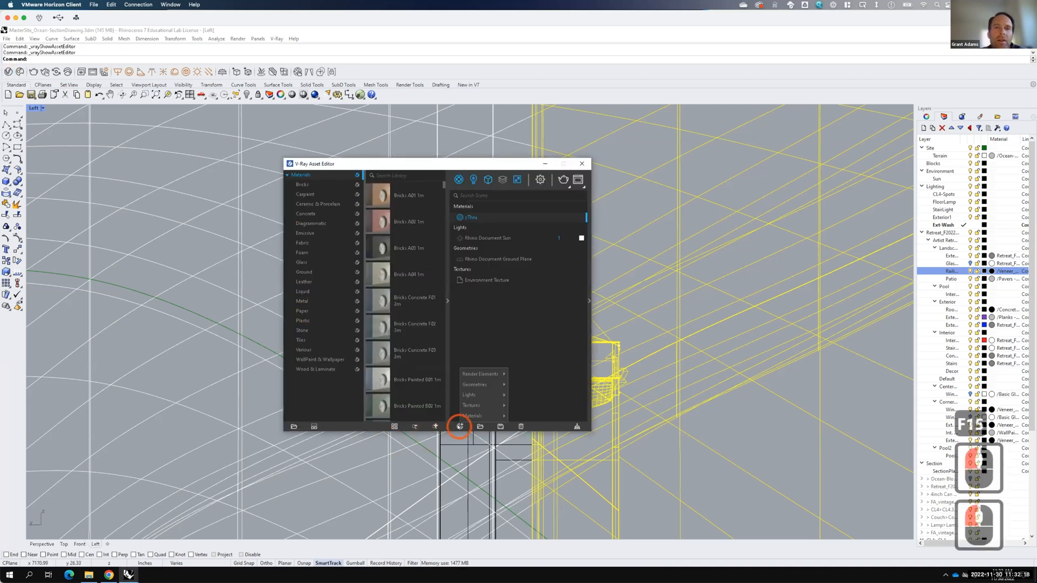
pyautogui.click(473, 373)
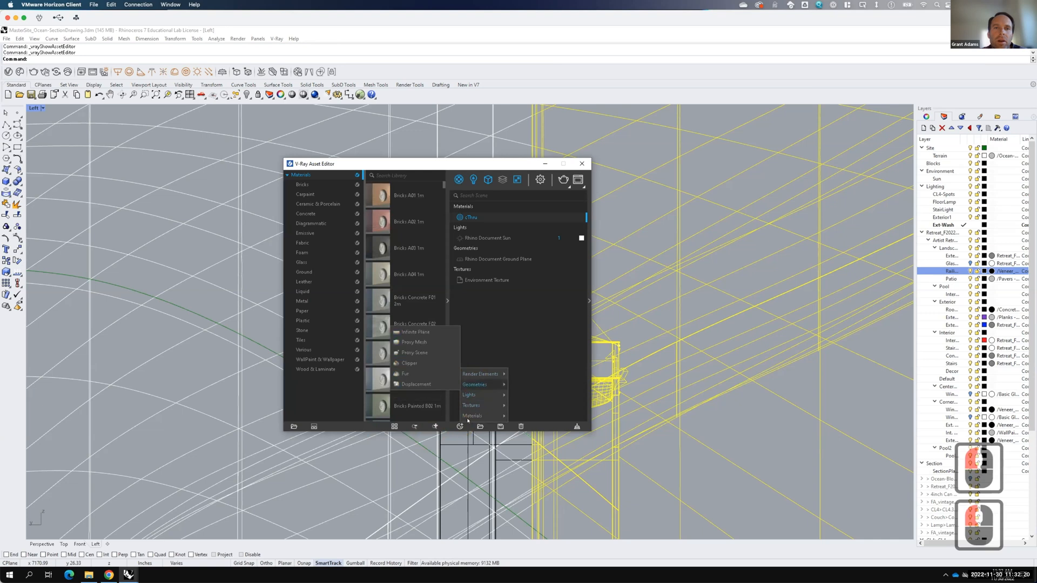
pyautogui.moveTo(468, 416)
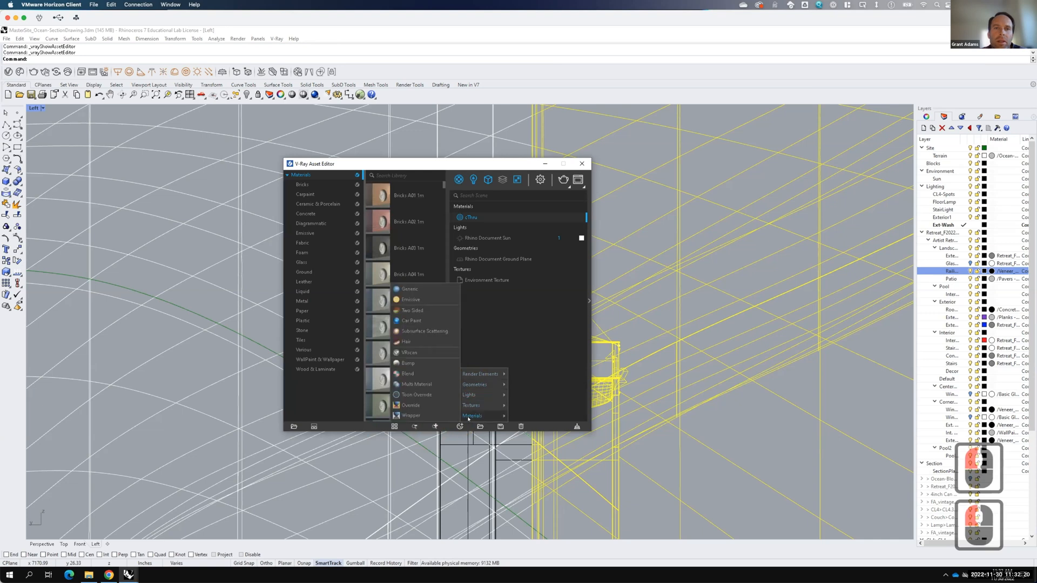
pyautogui.click(405, 289)
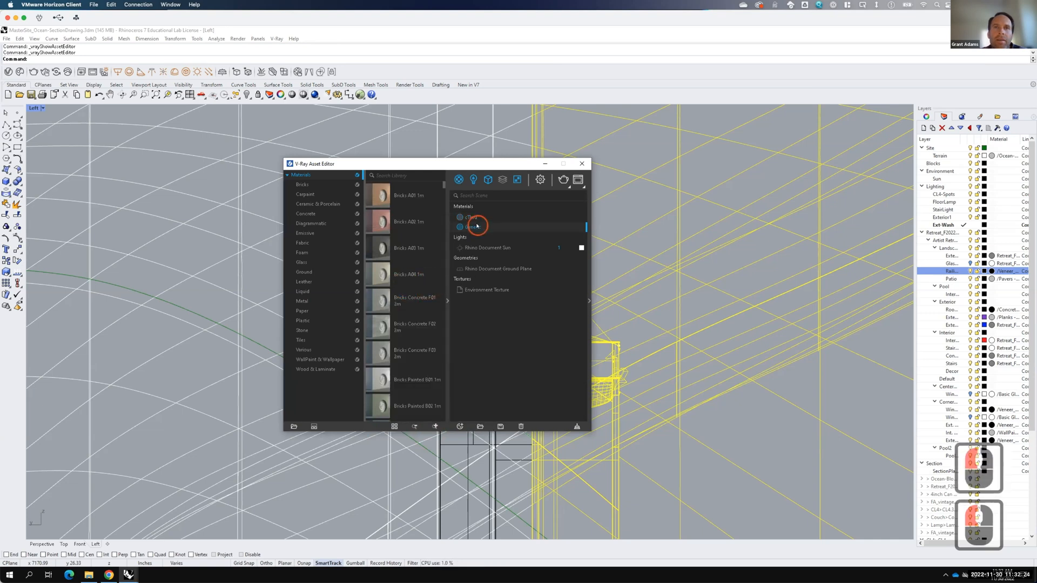
pyautogui.doubleClick(476, 227)
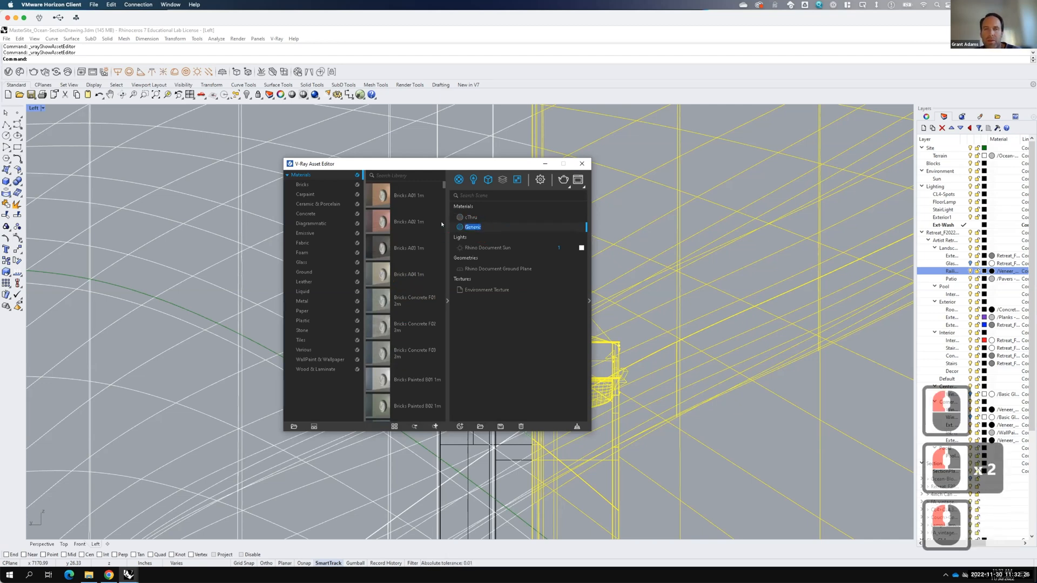
pyautogui.write('Clay')
pyautogui.press('Return')
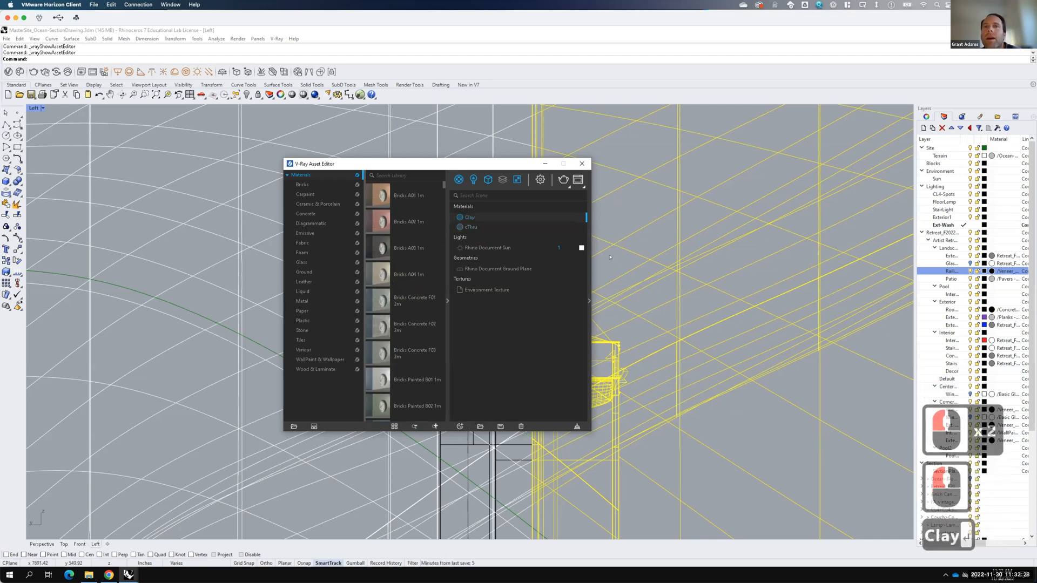
# Step: Set the Clay material's diffuse color to white and close the V-Ray Asset Editor
pyautogui.click(589, 302)
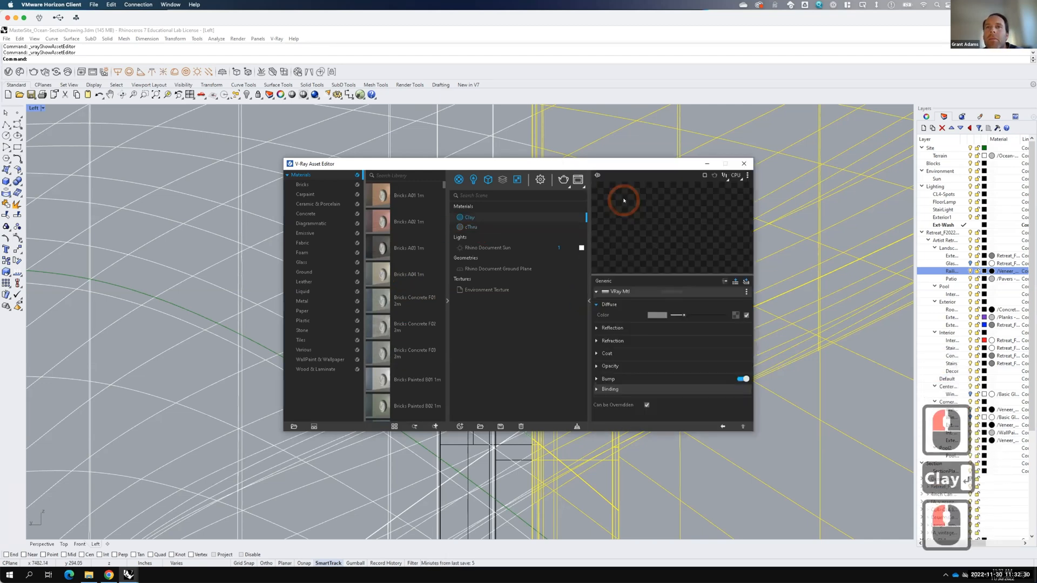
pyautogui.click(658, 314)
pyautogui.moveTo(398, 254); pyautogui.dragTo(379, 243)
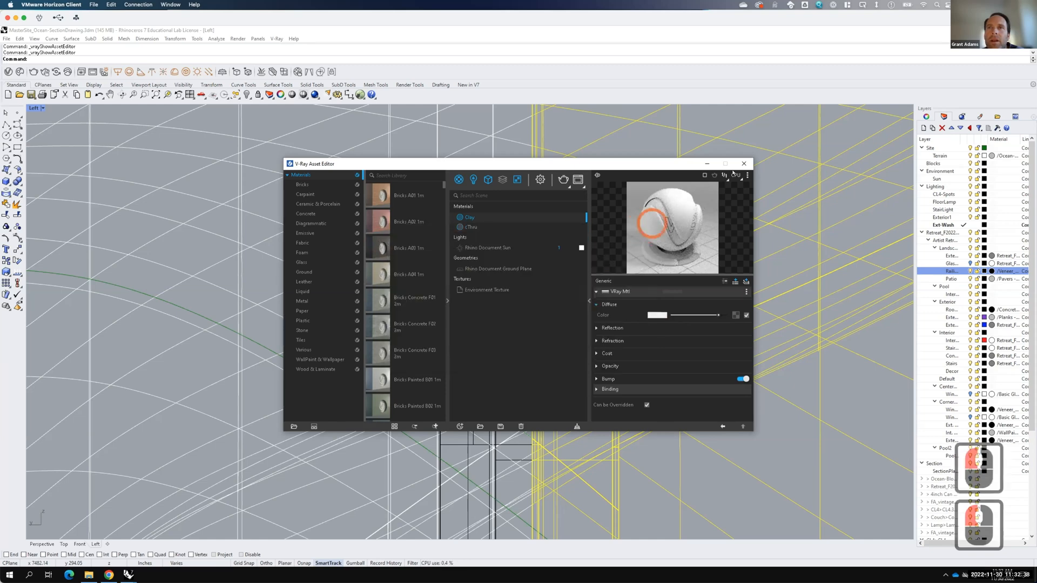
pyautogui.click(744, 163)
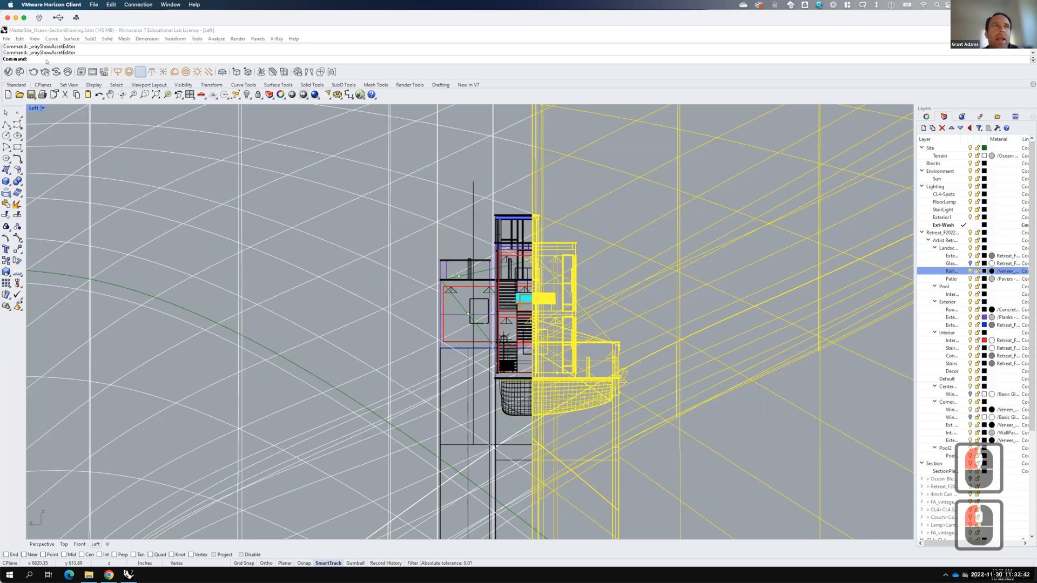
# Step: Set the viewport to the Right view and select everything in the other model half, on the right side of the cut
pyautogui.click(42, 108)
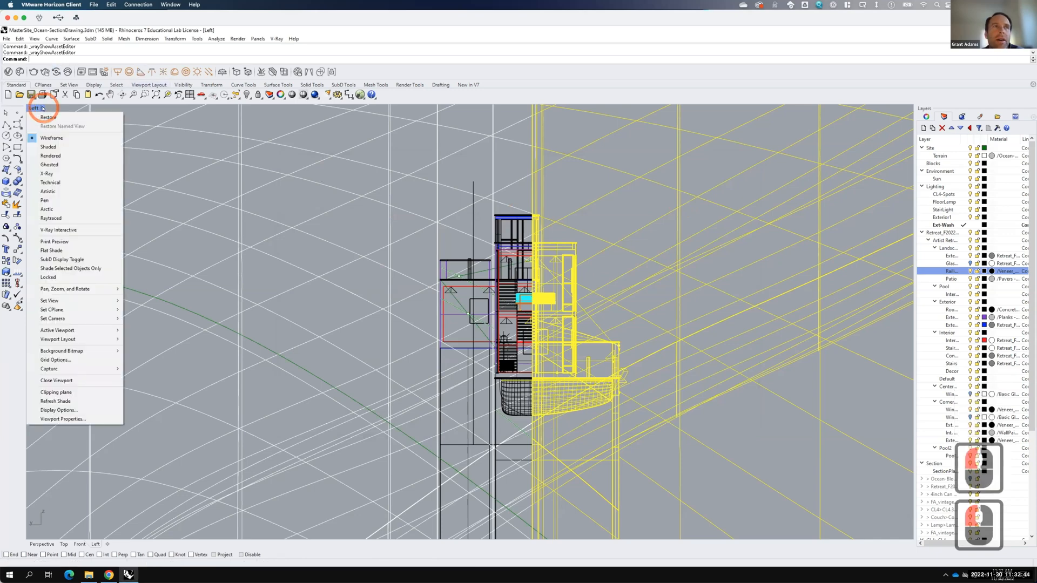
pyautogui.moveTo(50, 301)
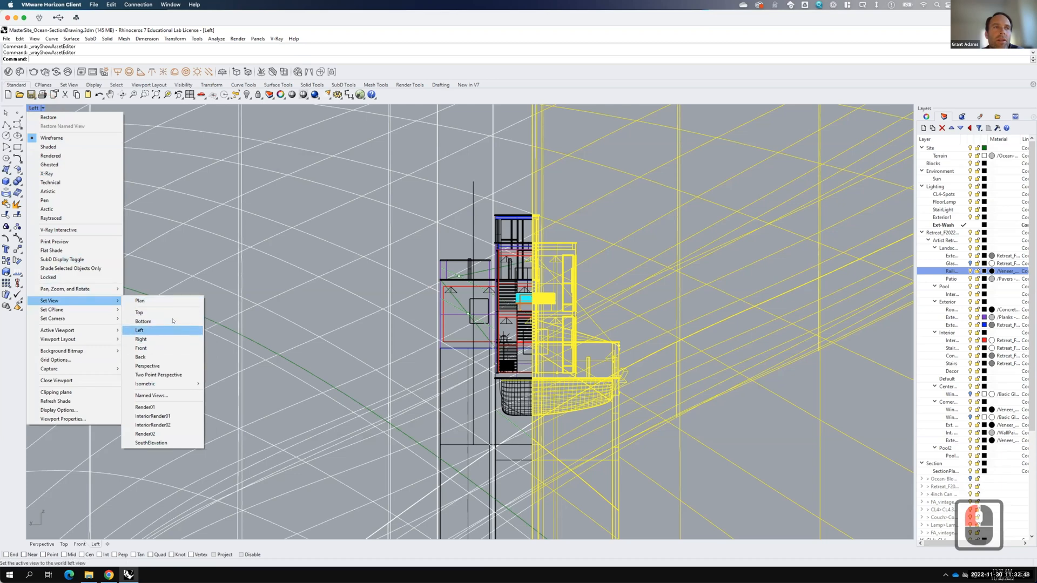
pyautogui.click(165, 340)
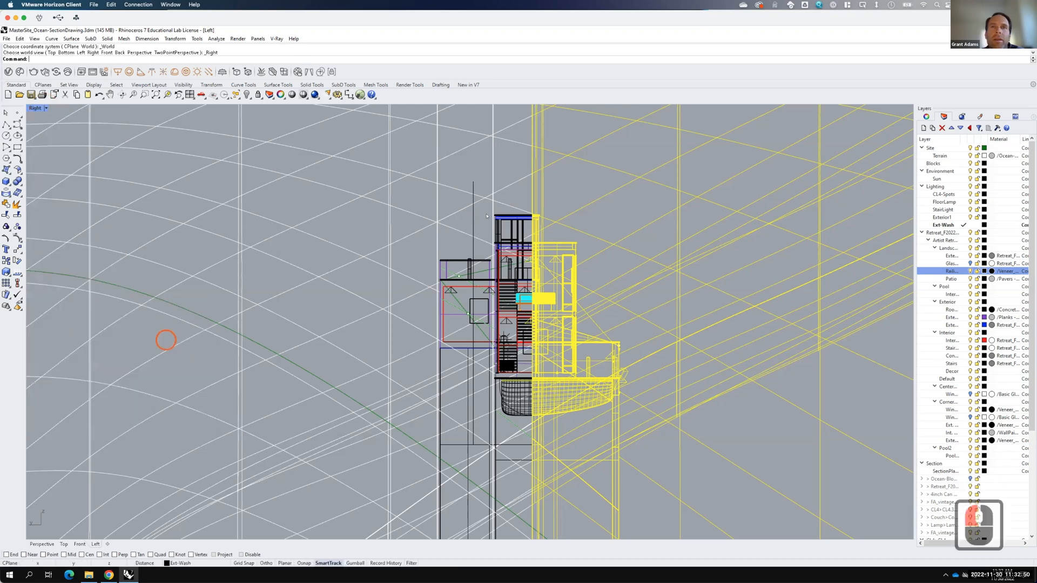
pyautogui.moveTo(573, 180); pyautogui.dragTo(410, 472)
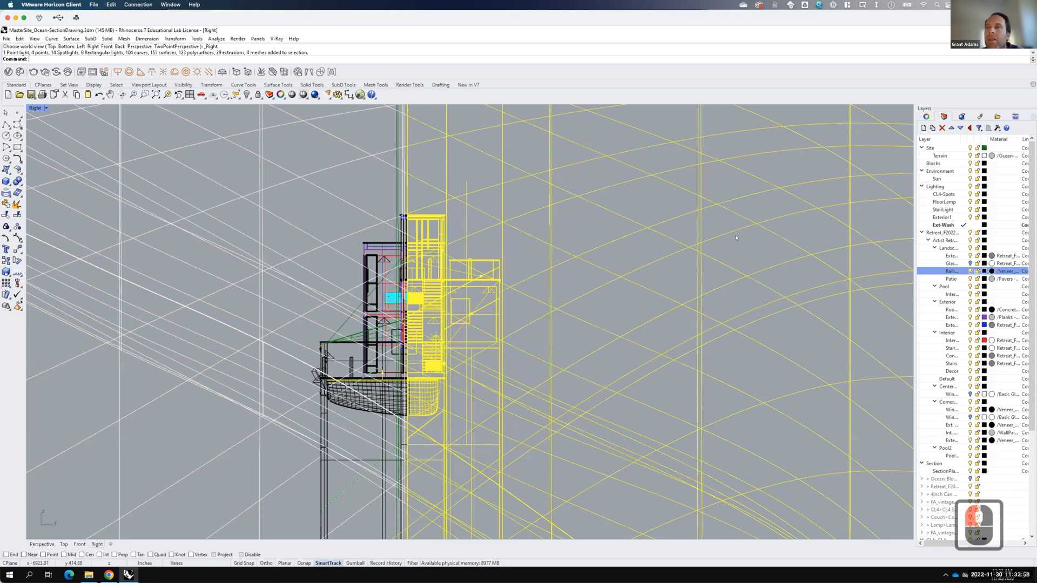
# Step: Apply the Clay material to the selected model half and close the V-Ray Asset Editor
pyautogui.click(8, 72)
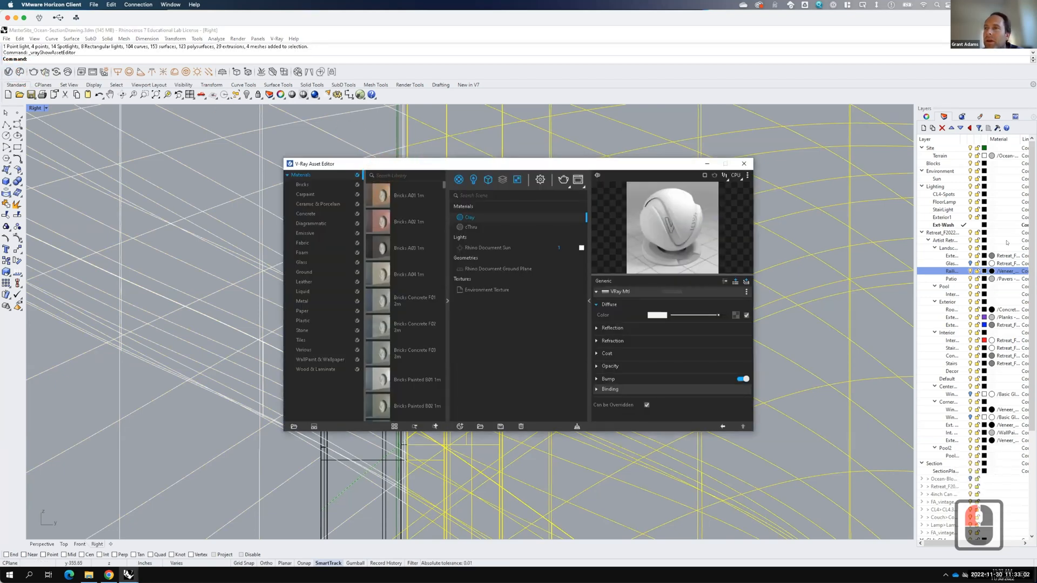
pyautogui.rightClick(477, 217)
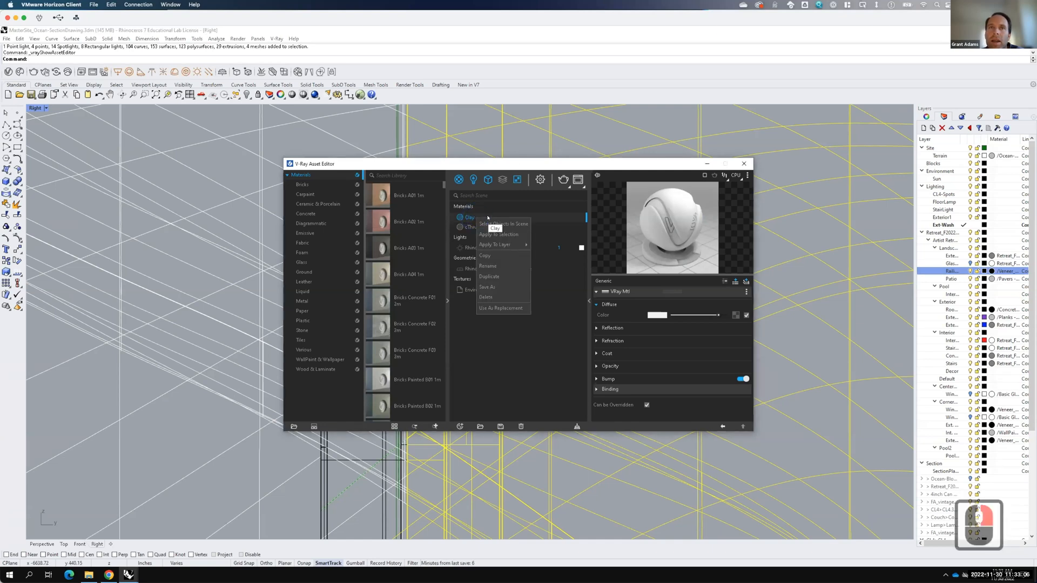
pyautogui.click(493, 236)
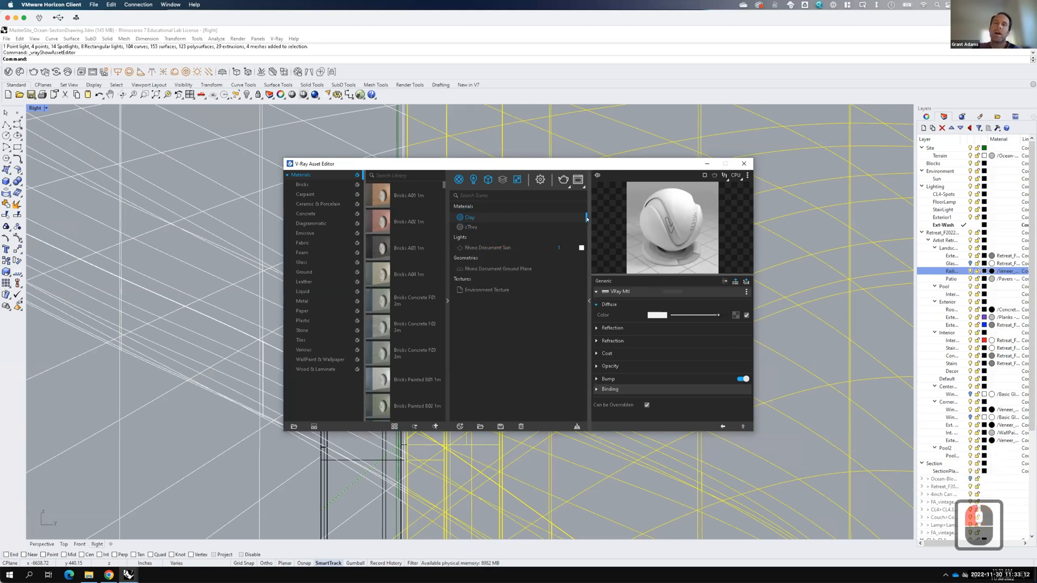
pyautogui.press('F15')
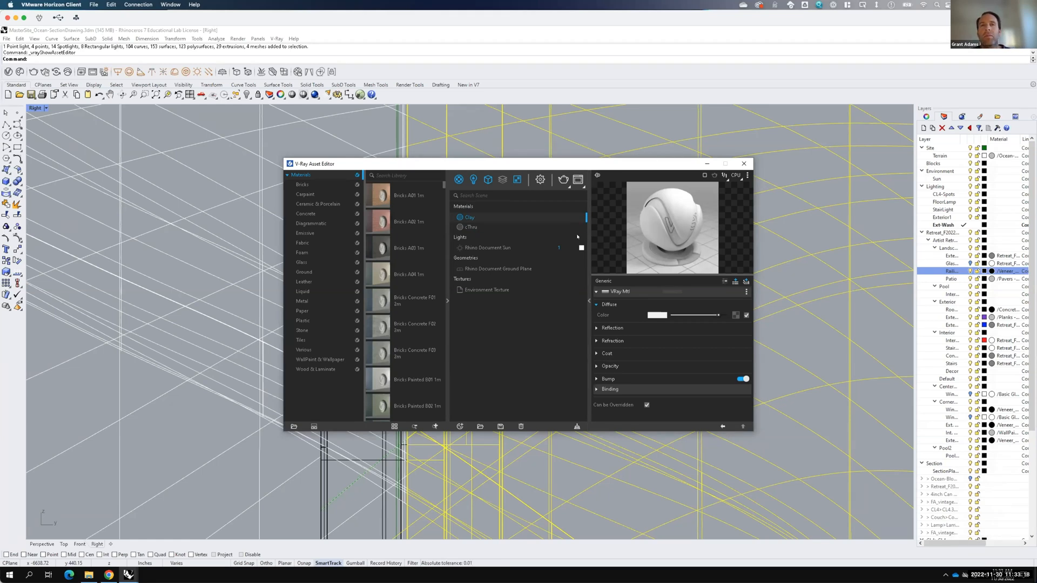
pyautogui.click(742, 164)
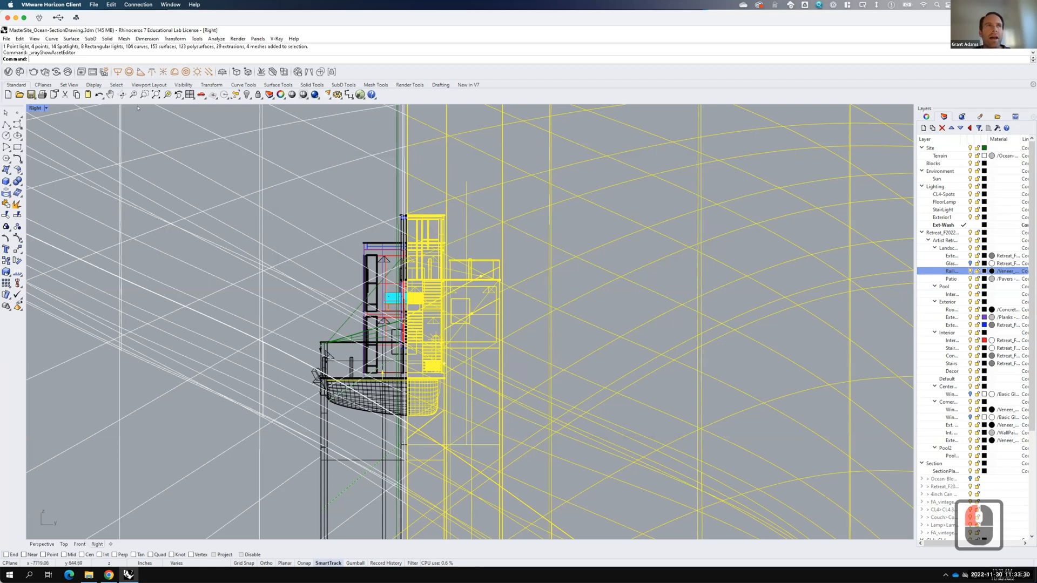
# Step: Set the viewport back to the Left view
pyautogui.click(46, 108)
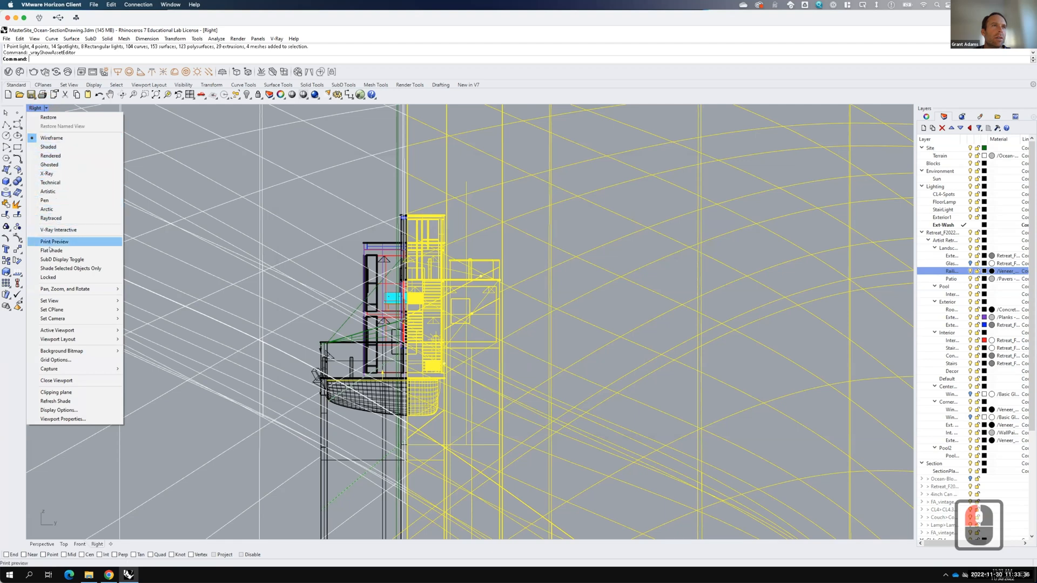
pyautogui.moveTo(75, 300)
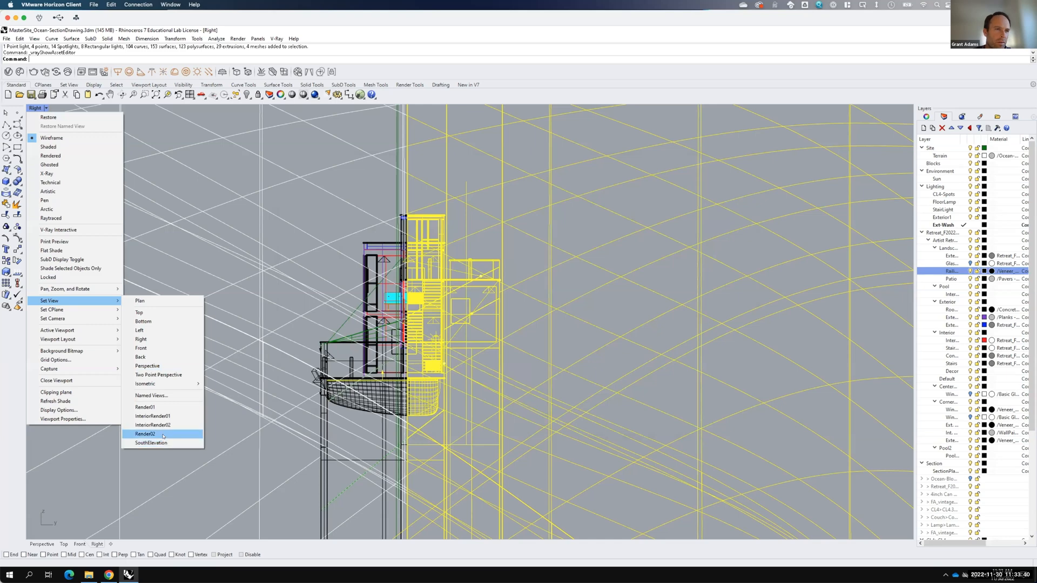
pyautogui.click(150, 334)
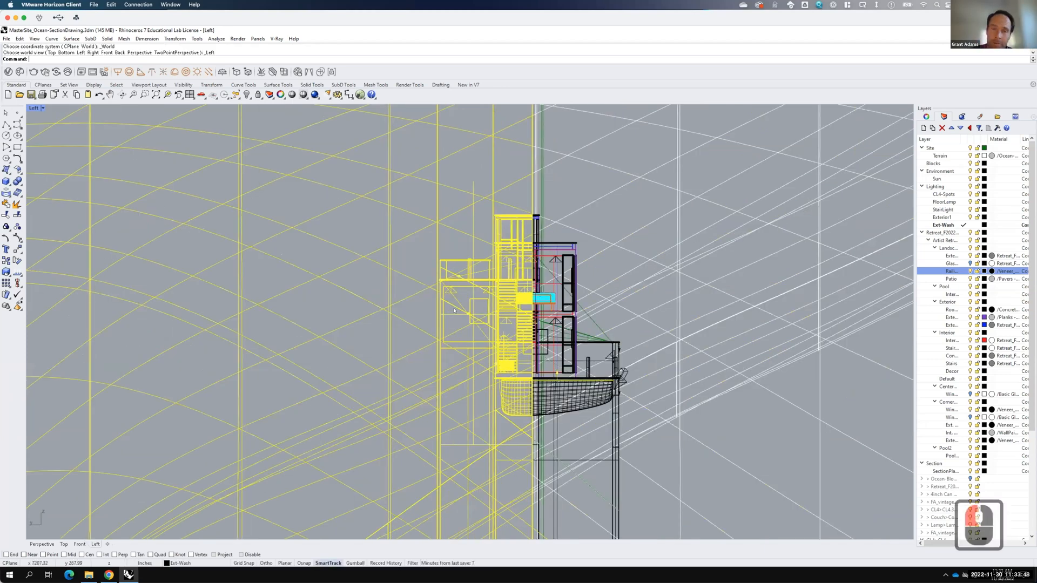
# Step: Select everything in the model half on the right side of the cut and hide it
pyautogui.click(646, 158)
pyautogui.moveTo(656, 152); pyautogui.dragTo(535, 468)
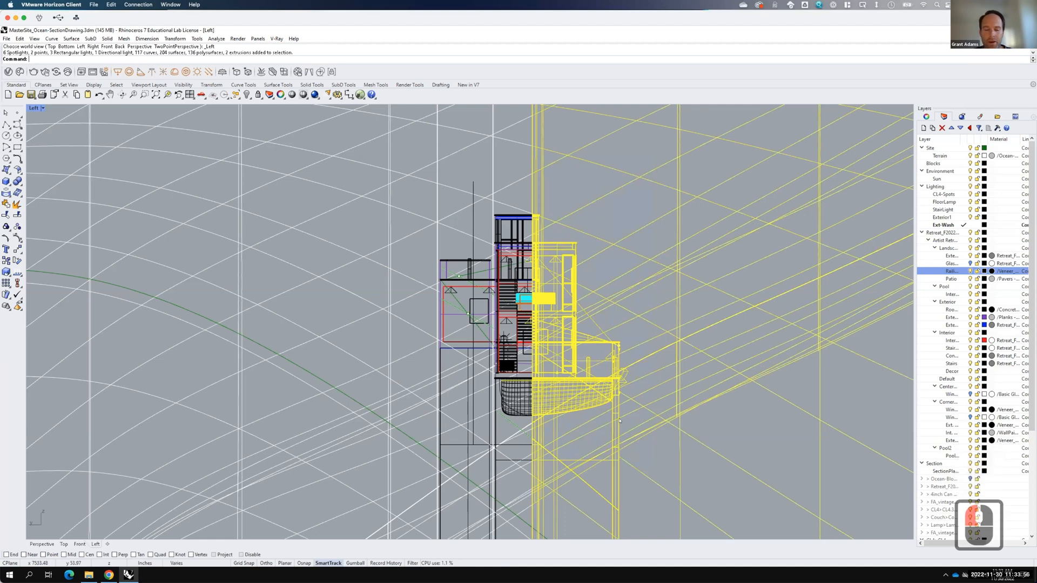
pyautogui.write('hide')
pyautogui.press('Return')
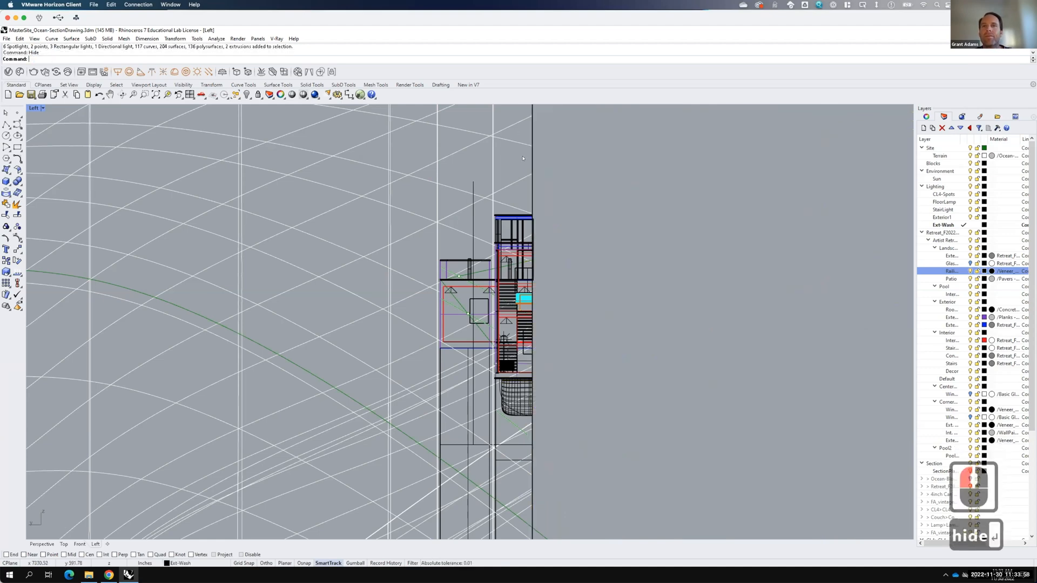
# Step: Select the leftover pieces along the cut line, apply the cThru material to them and close the V-Ray Asset Editor
pyautogui.scroll(6, 534, 225)
pyautogui.moveTo(553, 181); pyautogui.dragTo(530, 432)
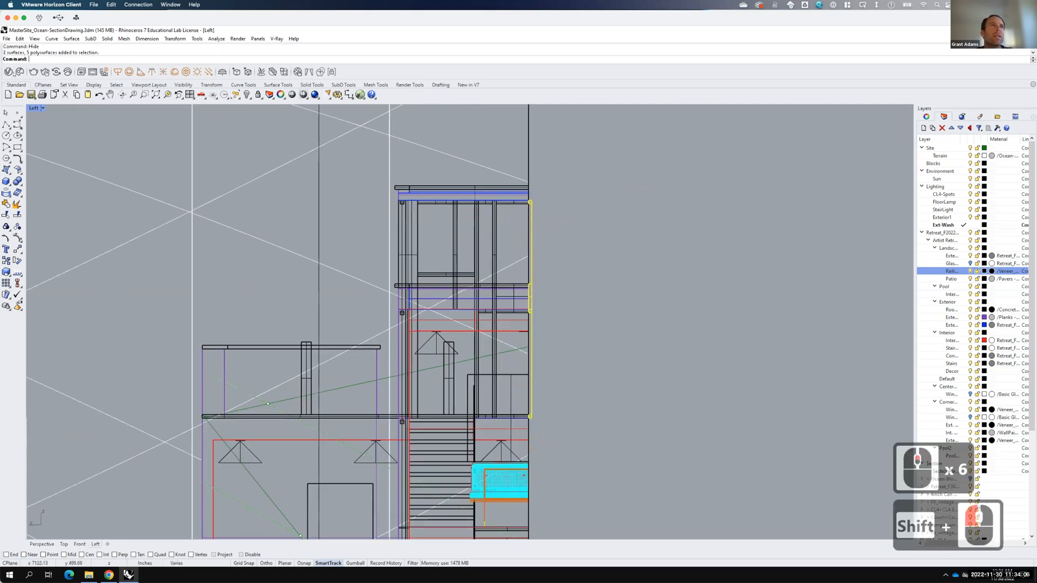
pyautogui.click(8, 72)
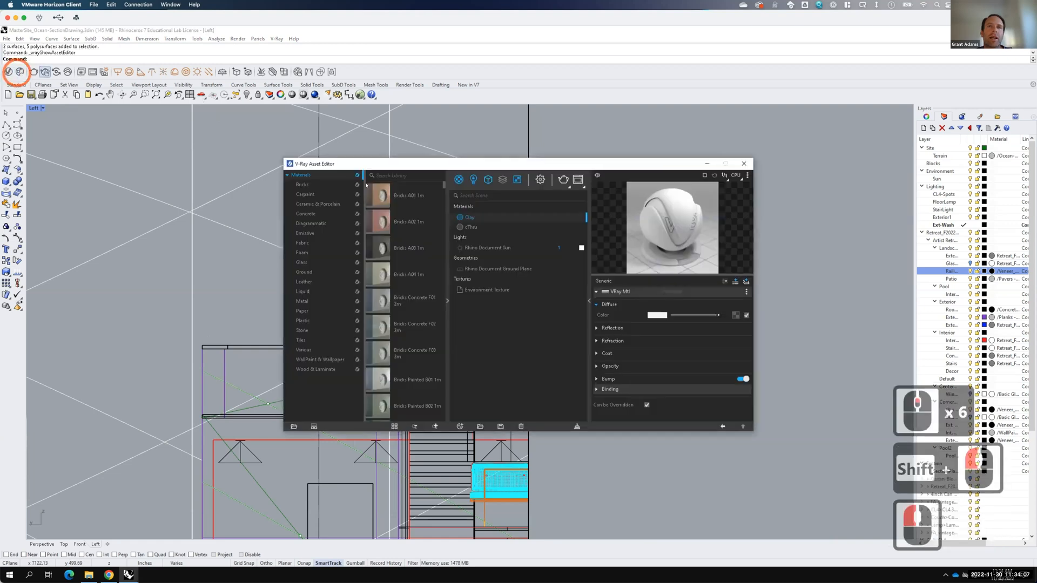
pyautogui.click(473, 227)
pyautogui.rightClick(473, 227)
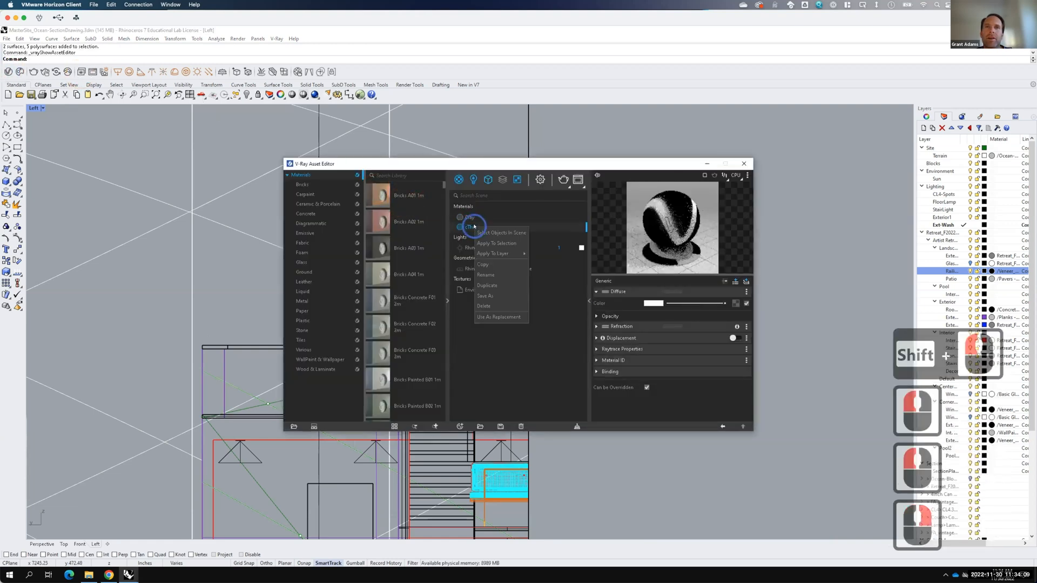
pyautogui.click(499, 244)
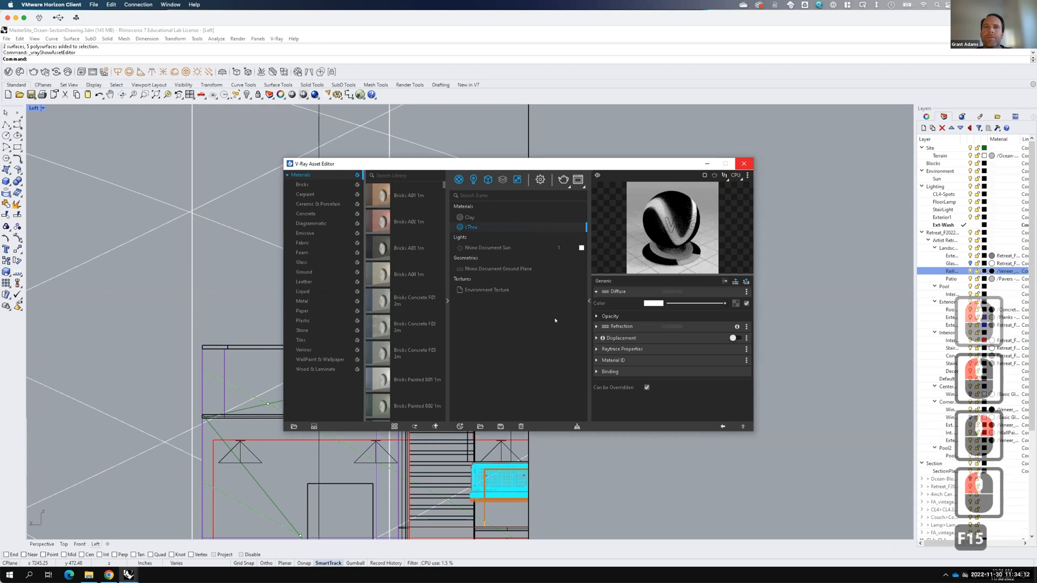
pyautogui.click(743, 163)
# Step: Hide the selected leftover pieces along the cut line
pyautogui.write('hide')
pyautogui.press('Return')
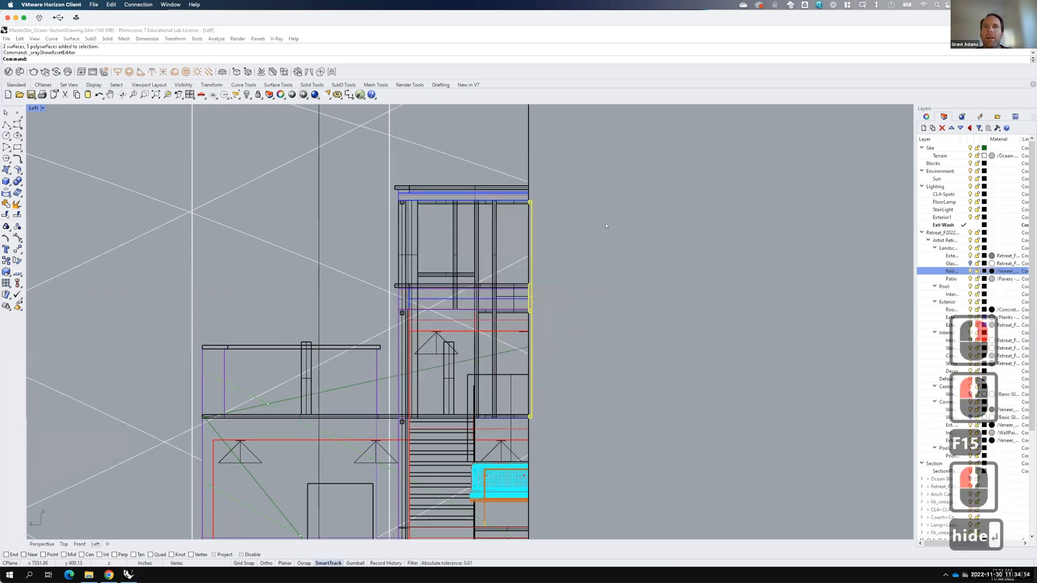
pyautogui.click(56, 61)
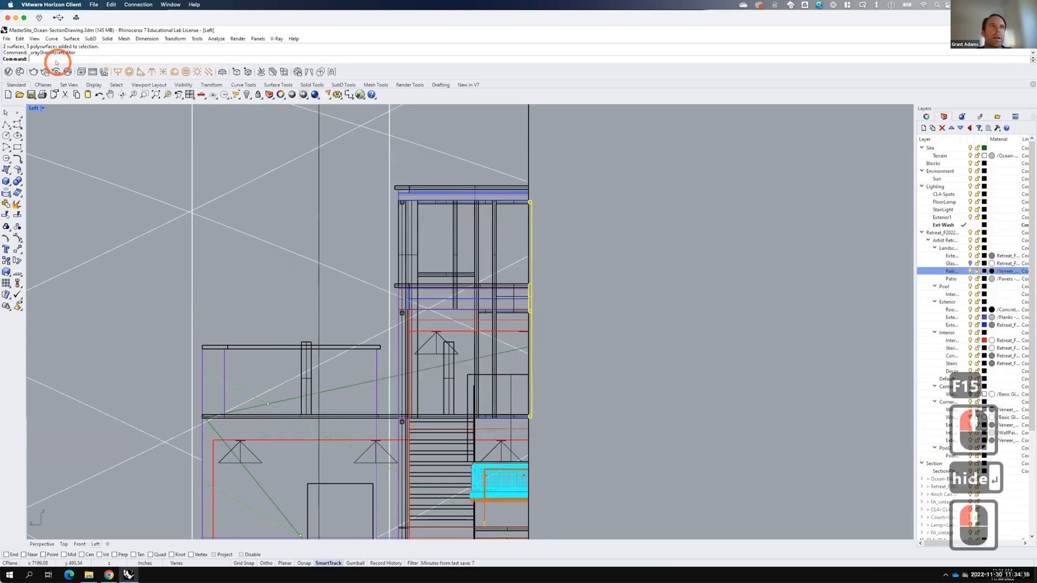
pyautogui.write('hide')
pyautogui.press('Return')
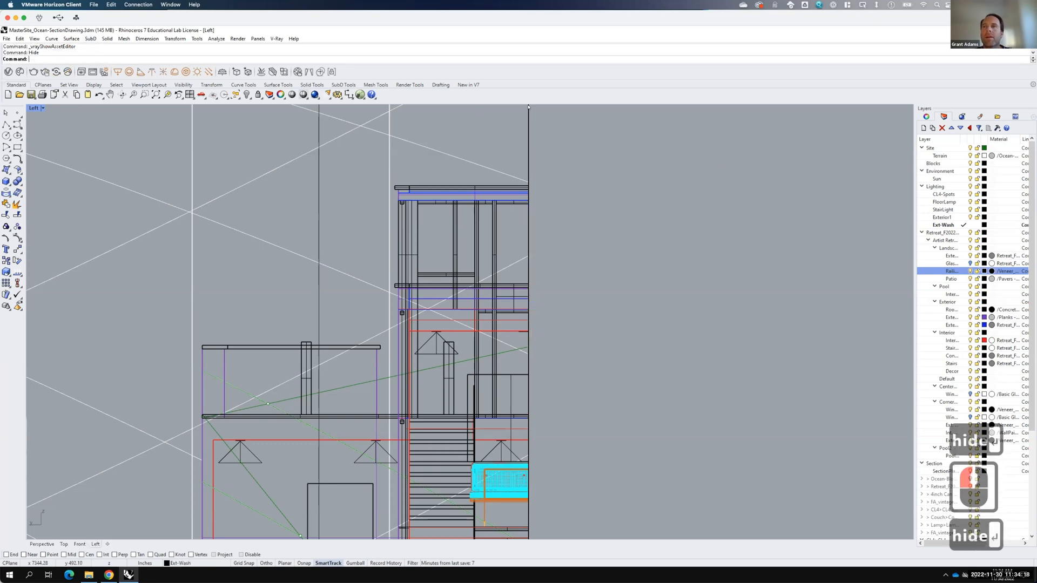
# Step: Turn on the landscape glass layer and the two window glass layers under the Center and Corner groups
pyautogui.scroll(-7, 495, 166)
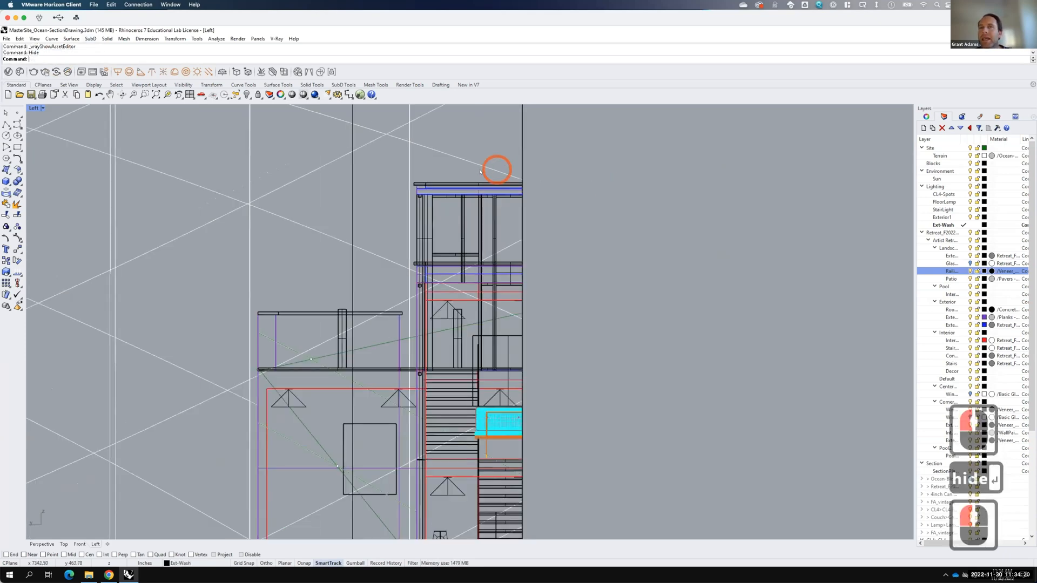
pyautogui.click(970, 263)
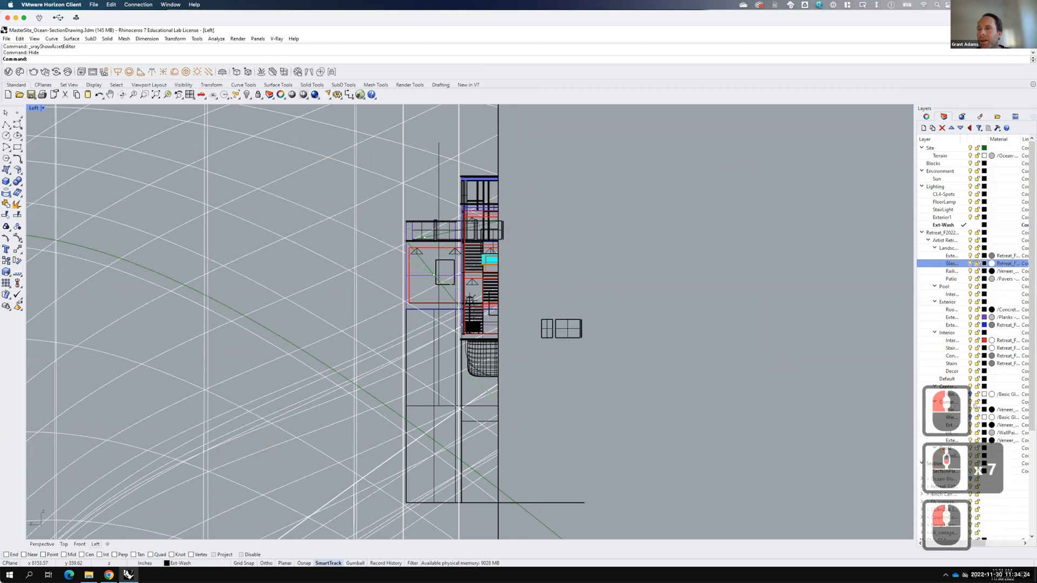
pyautogui.click(970, 394)
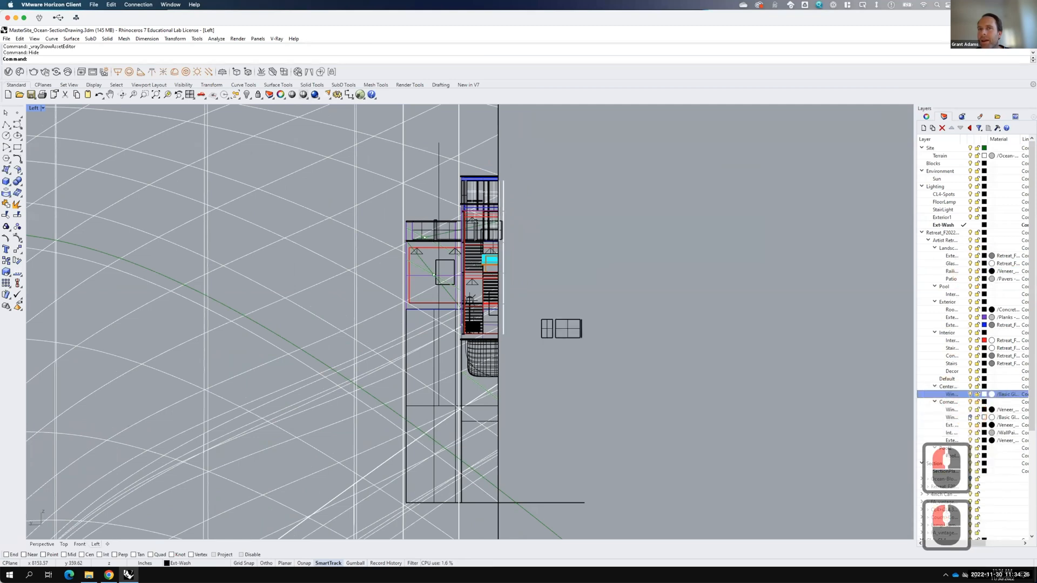
pyautogui.click(969, 417)
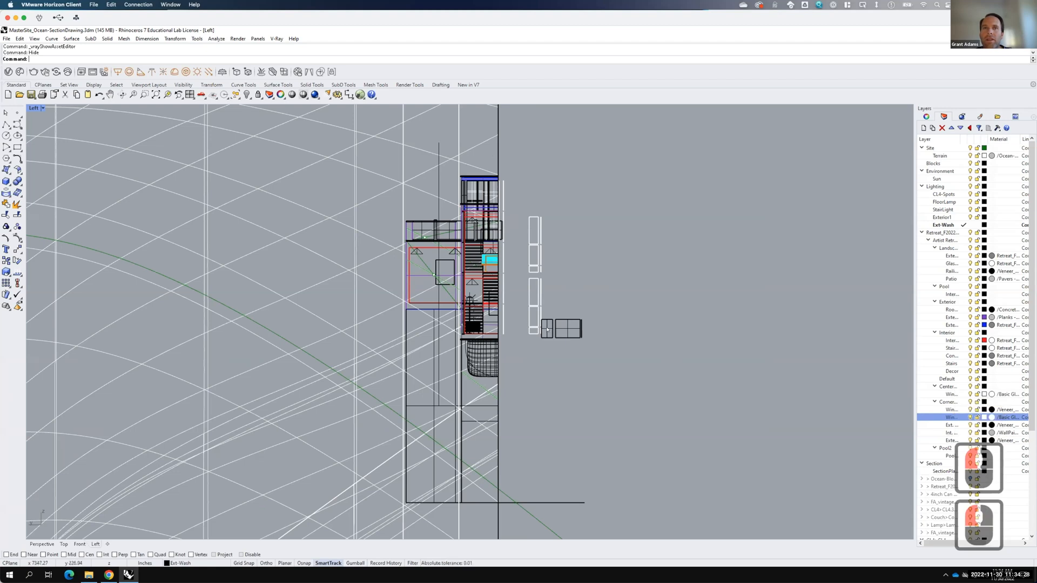
# Step: Select all the glass and window pieces on the right side of the cut, including those along the cut line
pyautogui.moveTo(618, 347); pyautogui.dragTo(495, 193)
pyautogui.scroll(4, 497, 198)
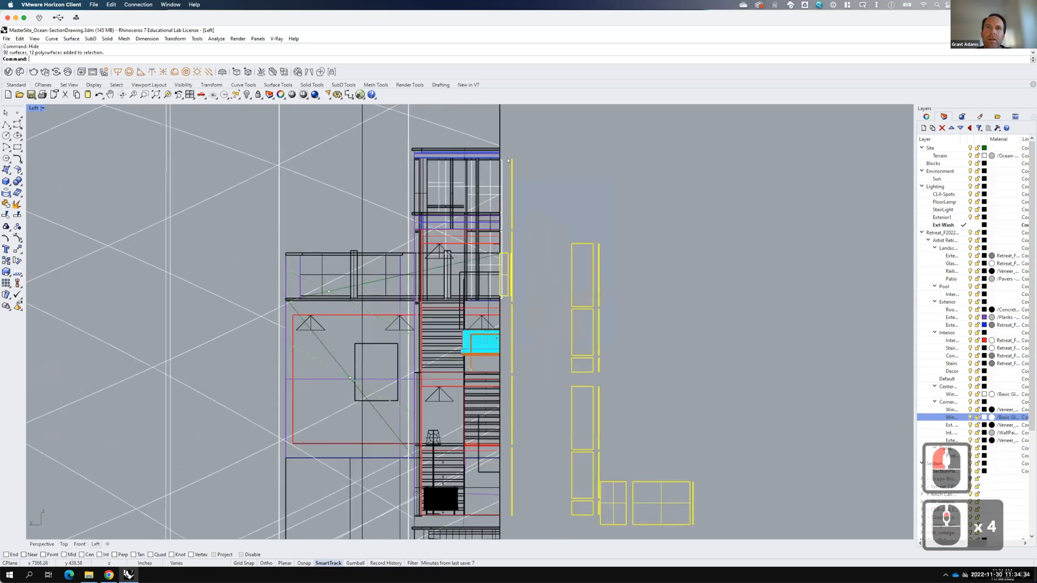
pyautogui.moveTo(505, 156); pyautogui.dragTo(501, 303)
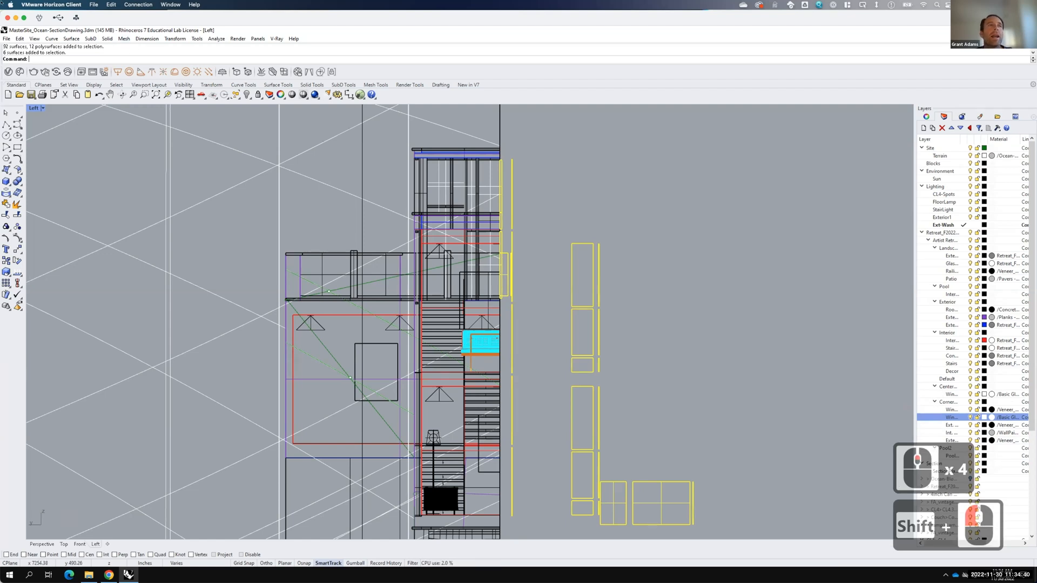
# Step: Create a new generic V-Ray material and name it Transparent
pyautogui.click(9, 72)
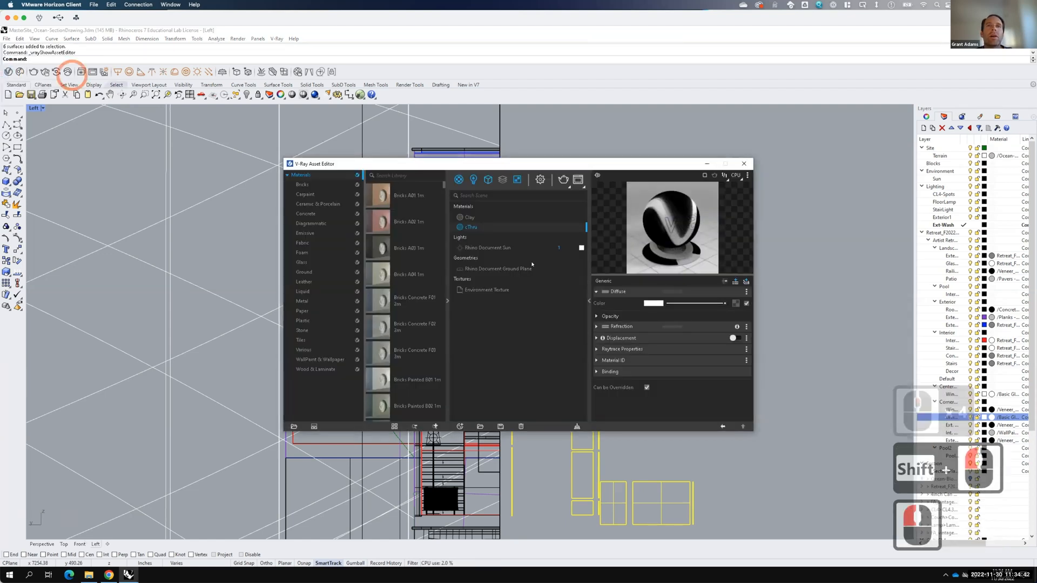
pyautogui.click(459, 427)
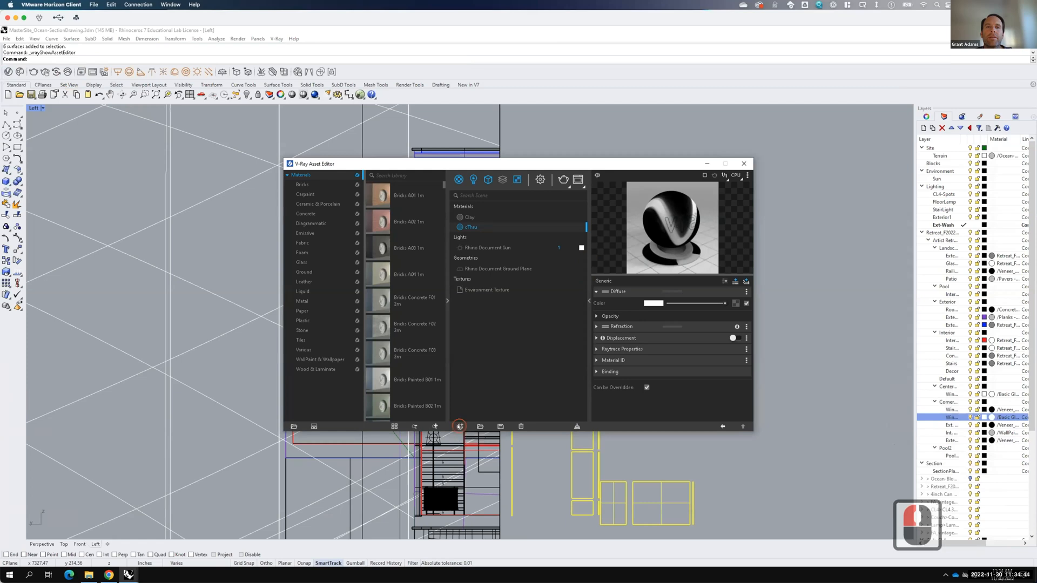
pyautogui.moveTo(476, 415)
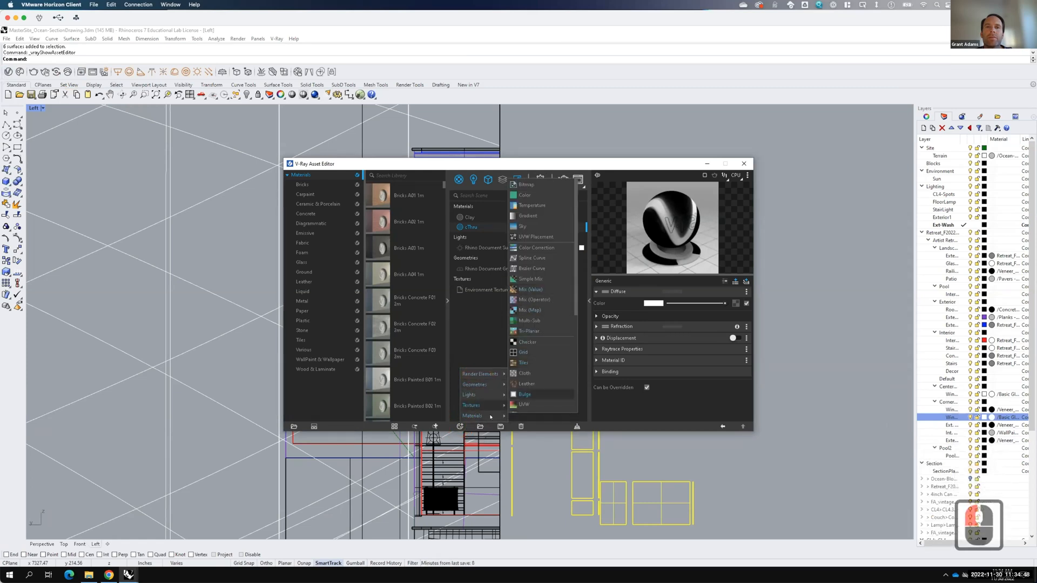
pyautogui.click(534, 289)
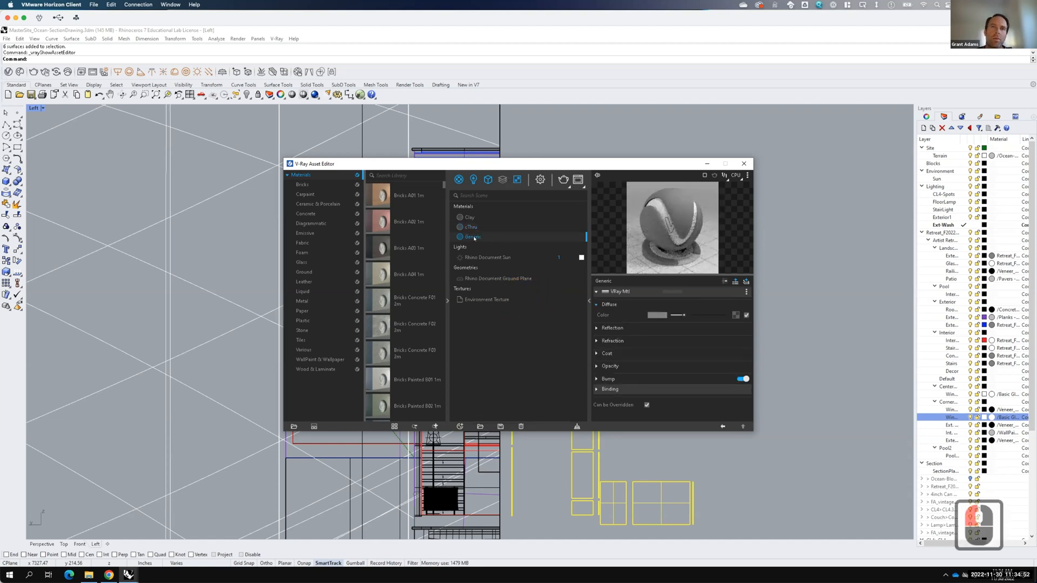
pyautogui.doubleClick(474, 238)
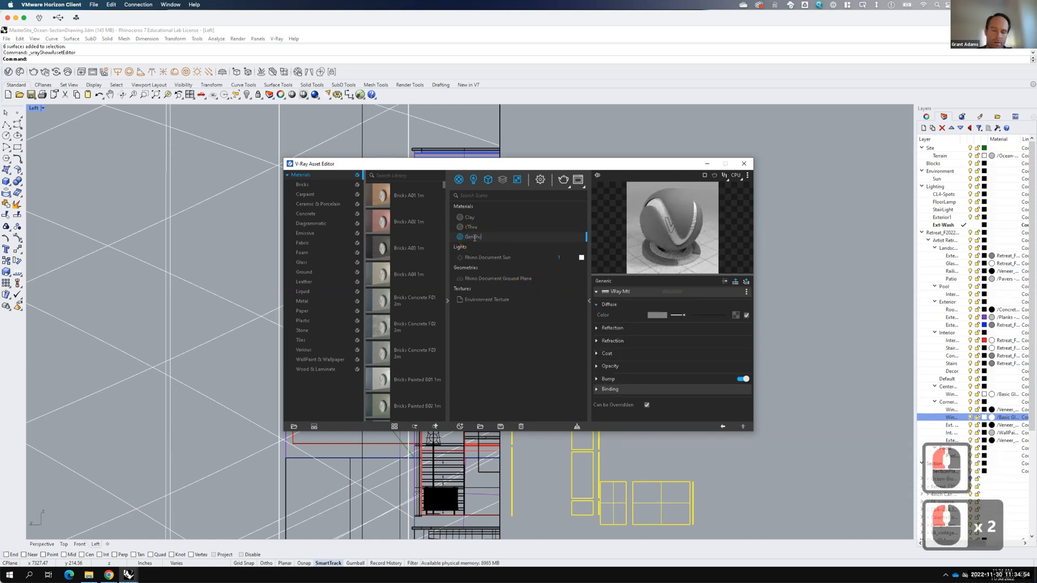
pyautogui.hotkey('ctrl', 'a')
pyautogui.write('Transp')
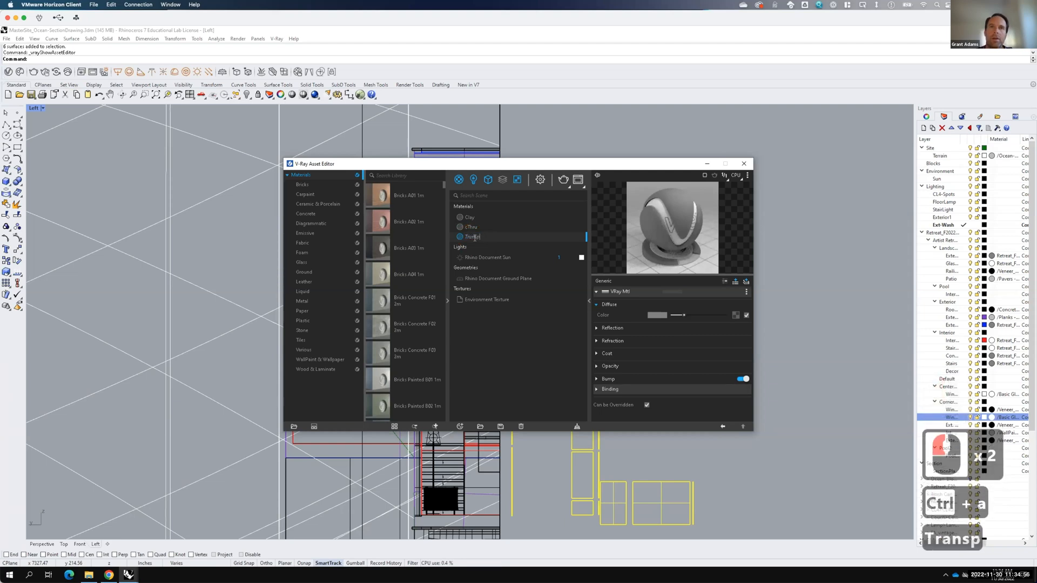
pyautogui.write('arent')
pyautogui.press('Return')
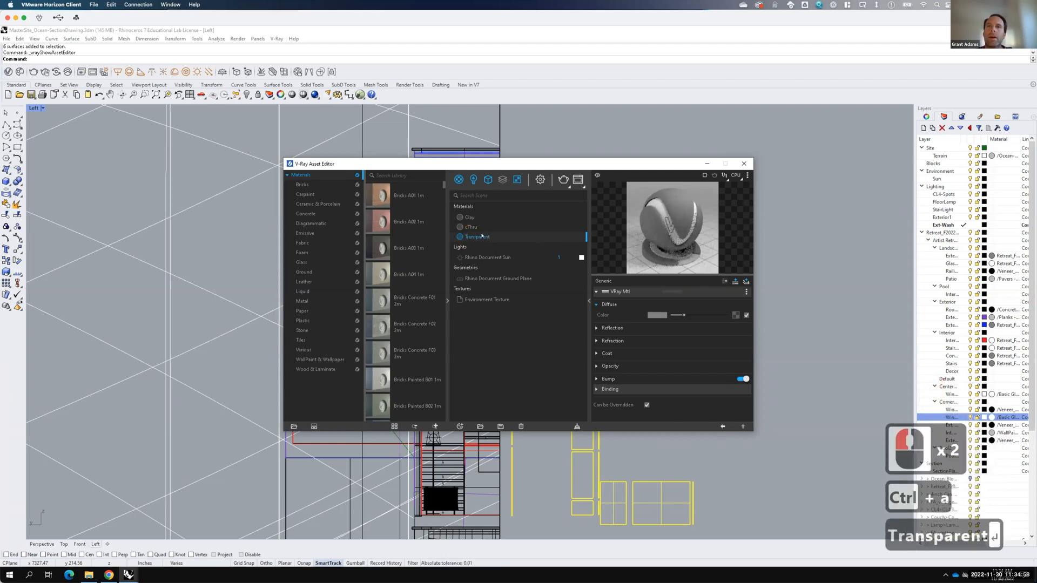
# Step: Set the Transparent material's opacity to 0, apply it to the selected glass pieces and close the V-Ray Asset Editor
pyautogui.click(596, 367)
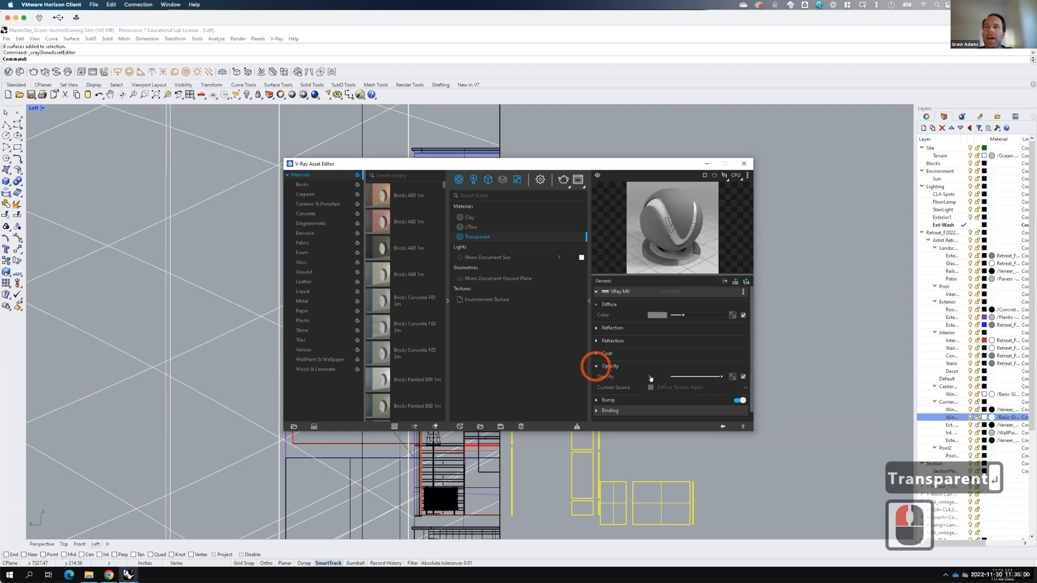
pyautogui.moveTo(721, 377); pyautogui.dragTo(632, 370)
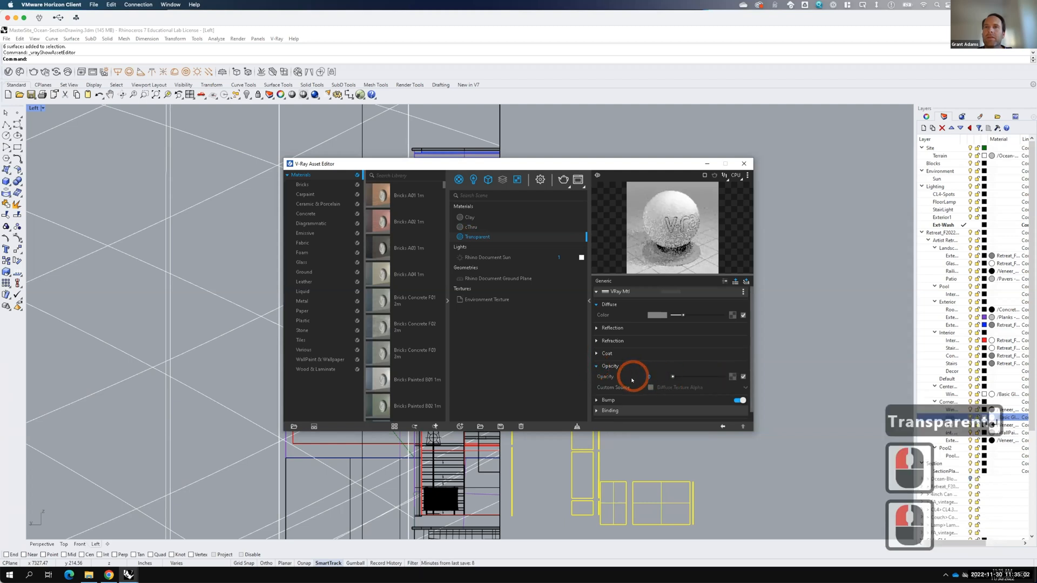
pyautogui.rightClick(487, 238)
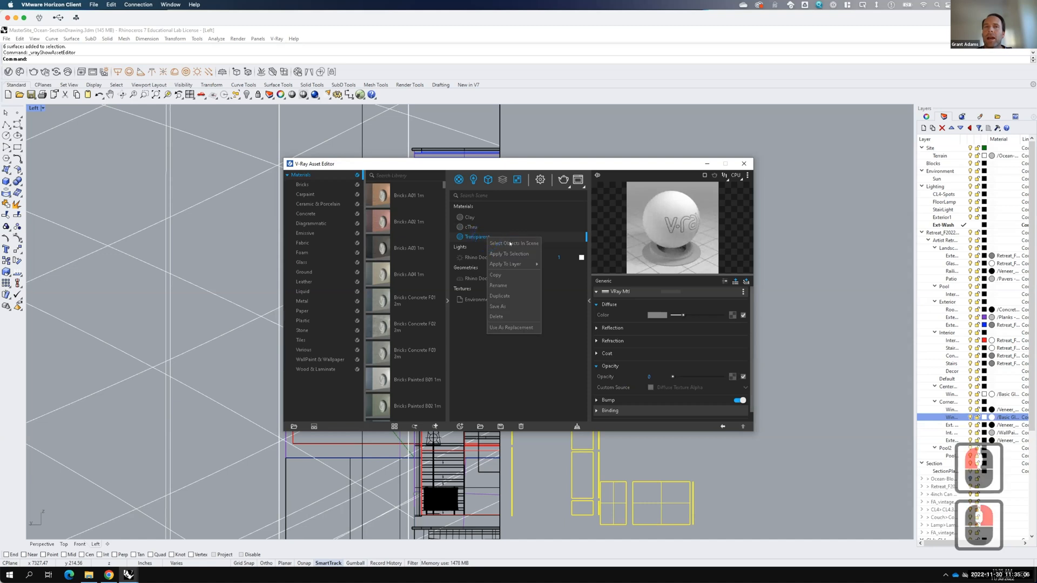
pyautogui.click(510, 254)
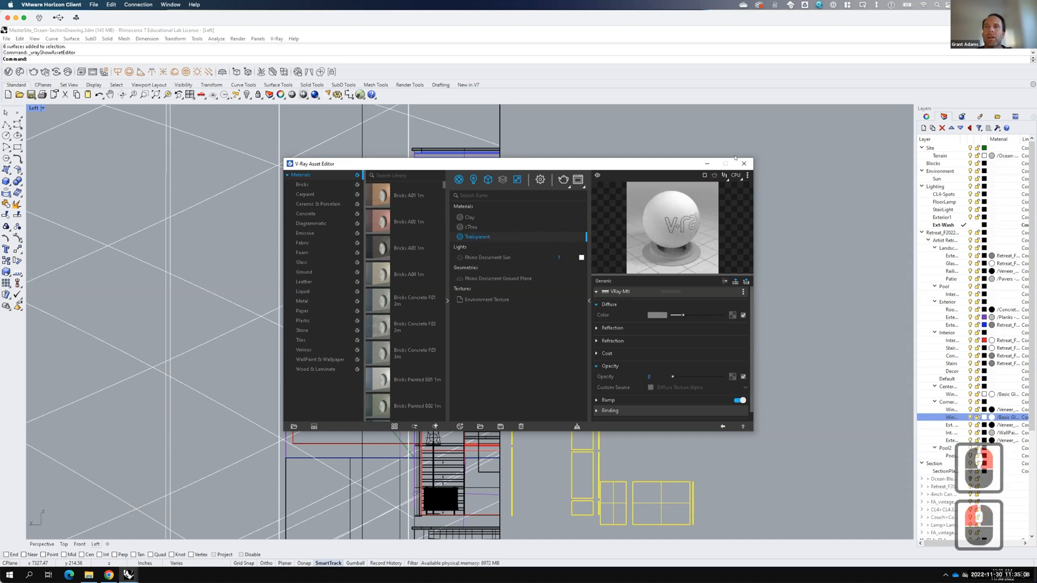
pyautogui.click(744, 163)
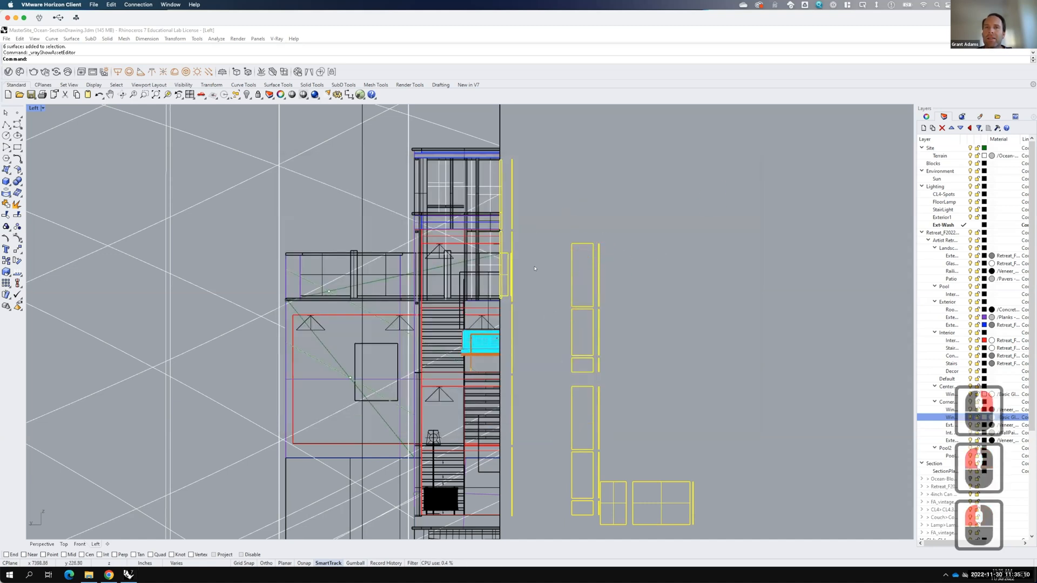
pyautogui.press('F15')
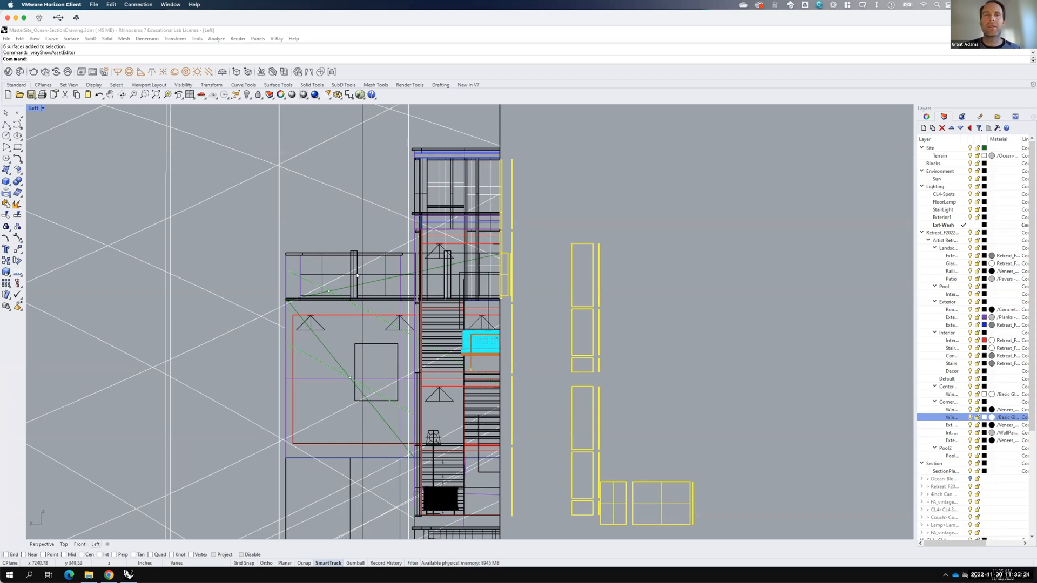
# Step: Deselect the glass pieces and show all hidden objects again
pyautogui.click(687, 228)
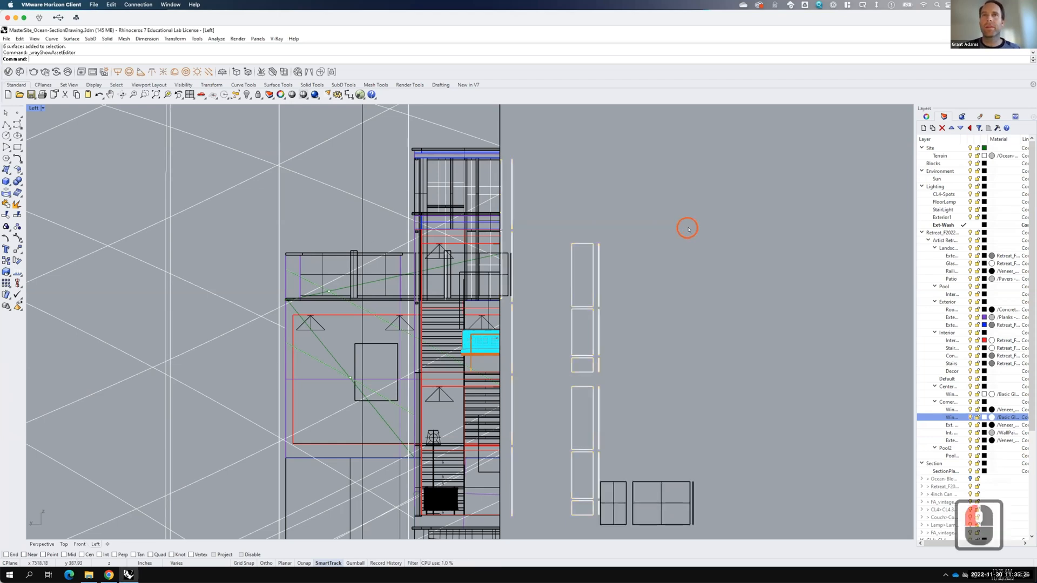
pyautogui.write('show')
pyautogui.press('Return')
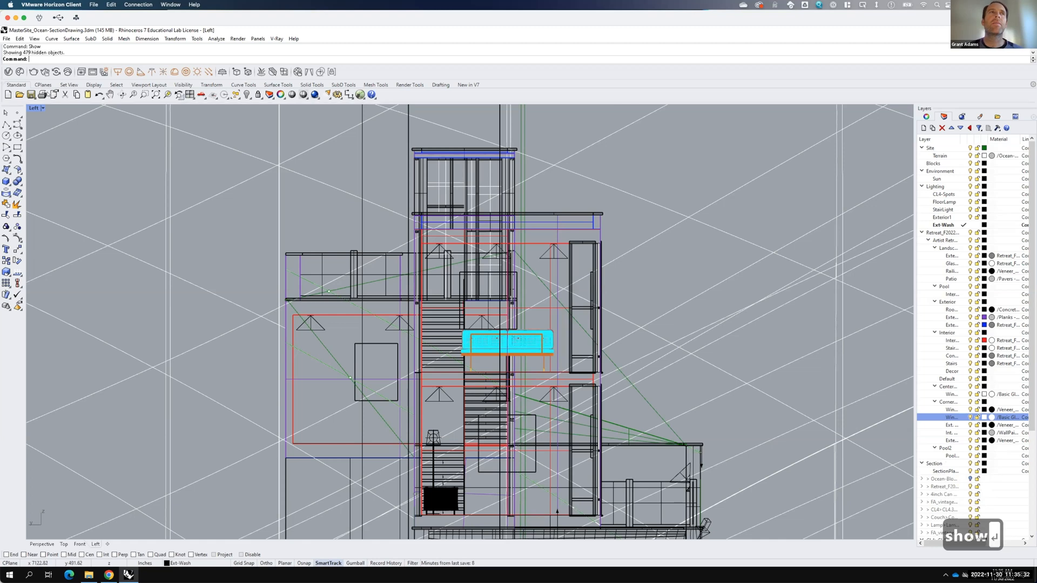
# Step: Switch from the Left view to a maximized Perspective view framed on the retreat building and section plane
pyautogui.click(43, 109)
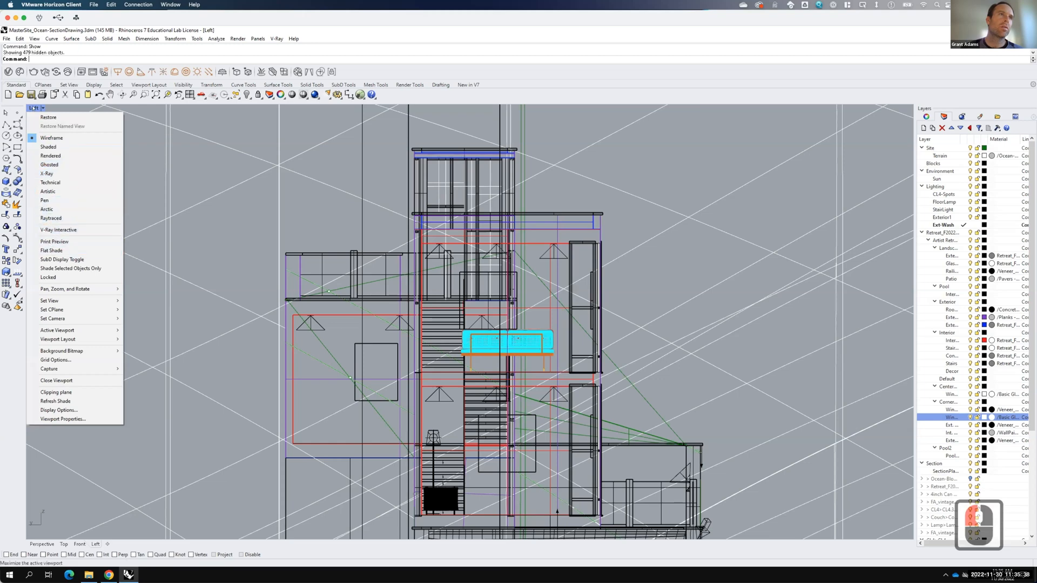
pyautogui.click(33, 108)
pyautogui.doubleClick(33, 108)
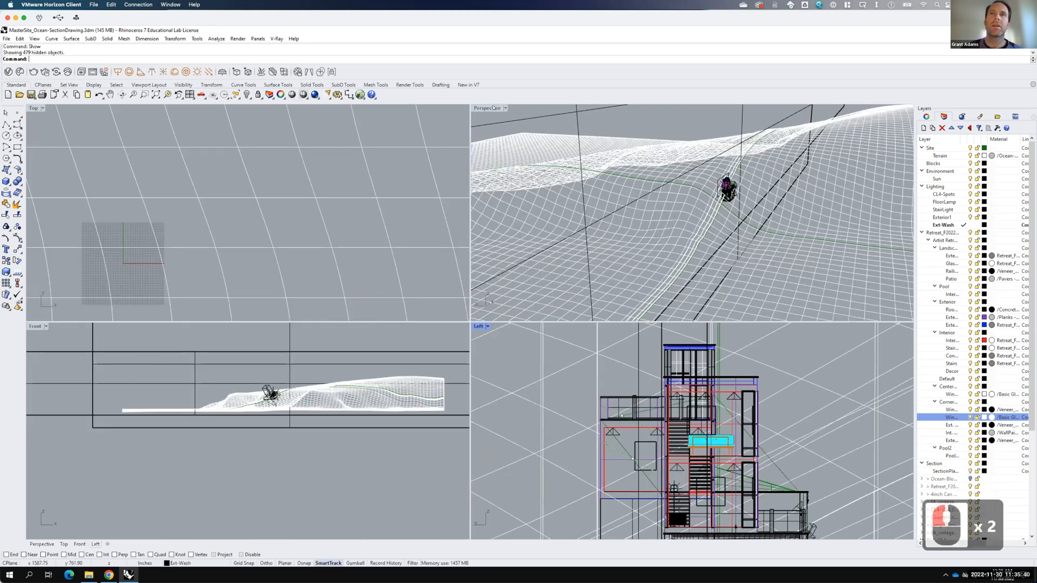
pyautogui.click(491, 107)
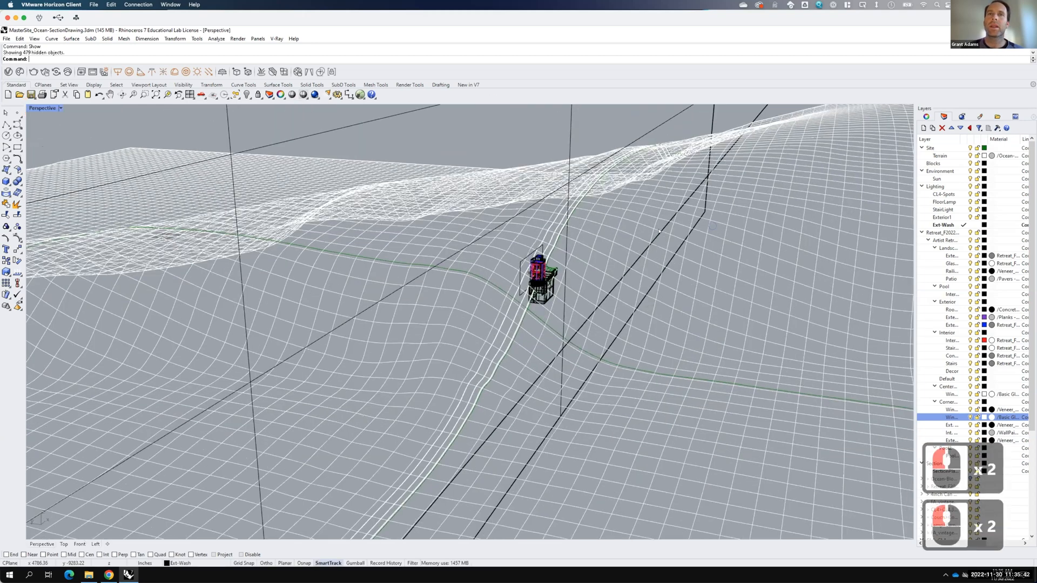
pyautogui.moveTo(462, 290); pyautogui.dragTo(680, 230, button='right')
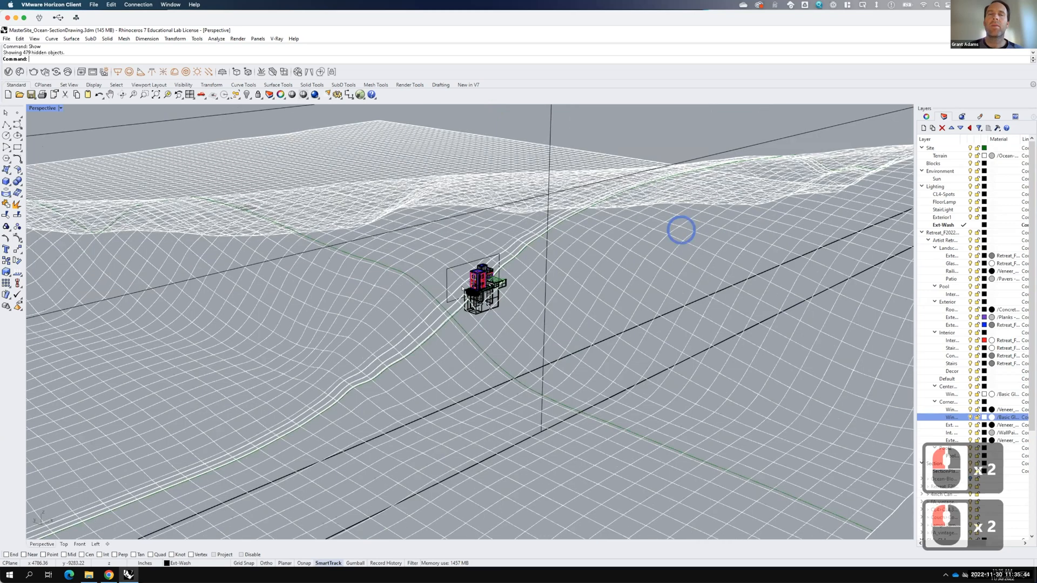
pyautogui.scroll(5, 454, 269)
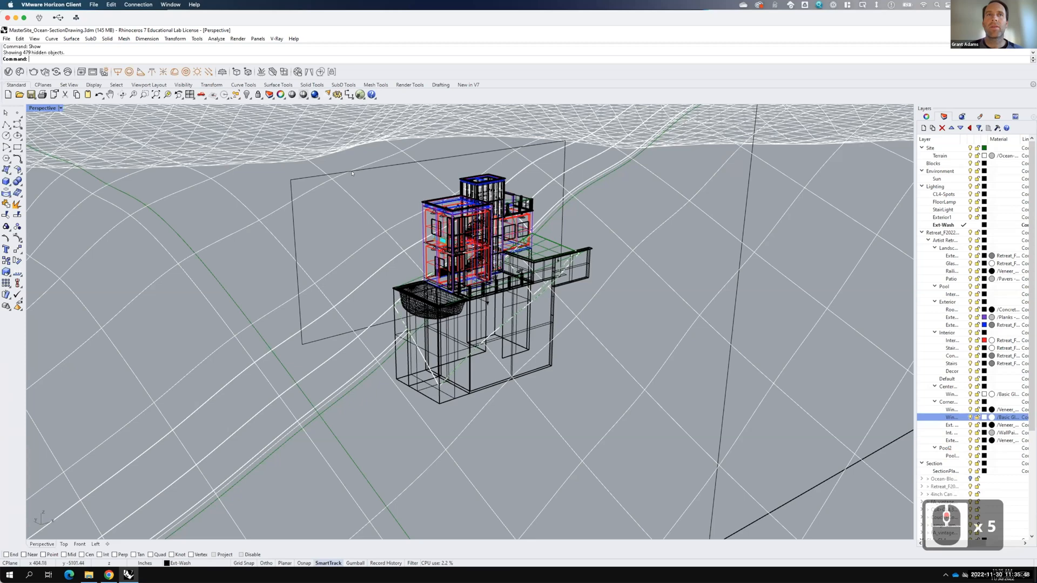
# Step: Return to the four-viewport layout, set the Left viewport to the SouthElevation named view and maximize it
pyautogui.doubleClick(41, 108)
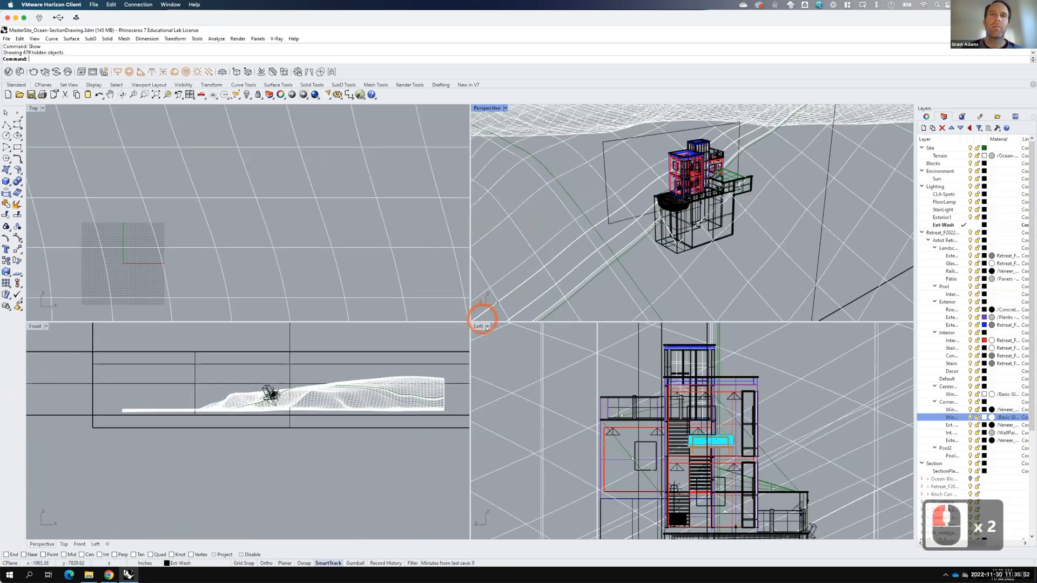
pyautogui.click(487, 327)
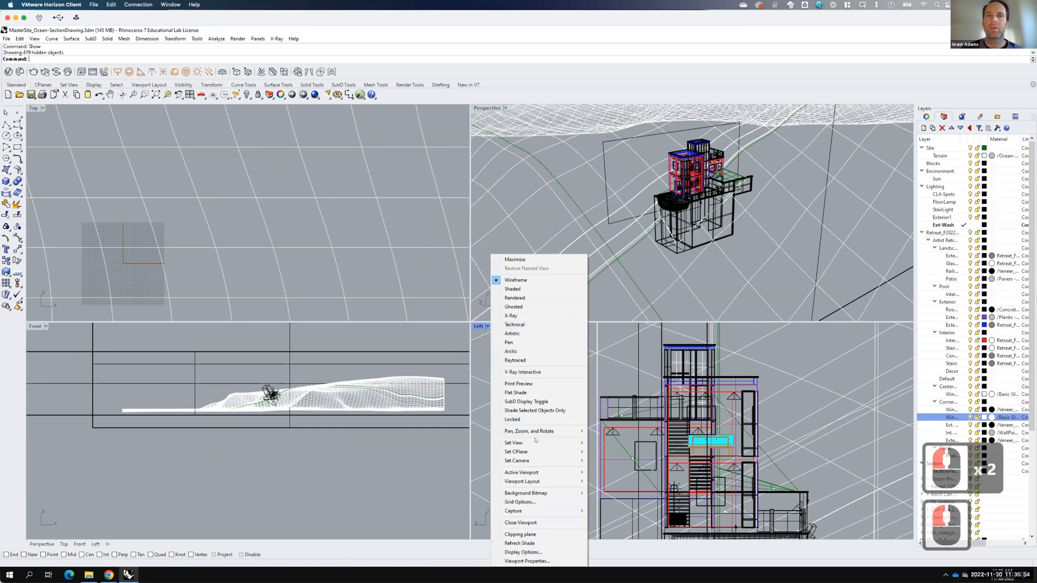
pyautogui.moveTo(561, 442)
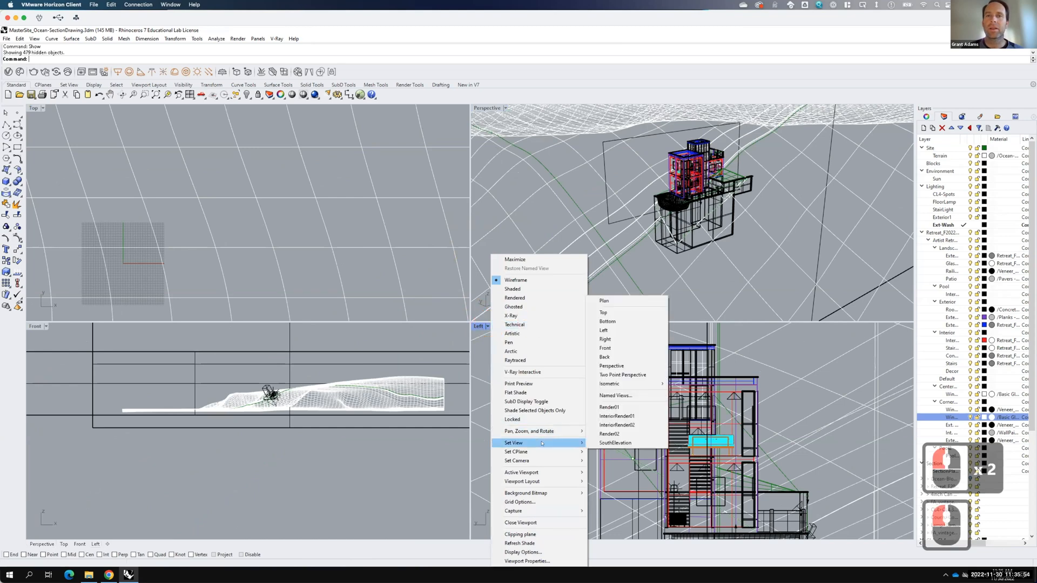
pyautogui.click(624, 444)
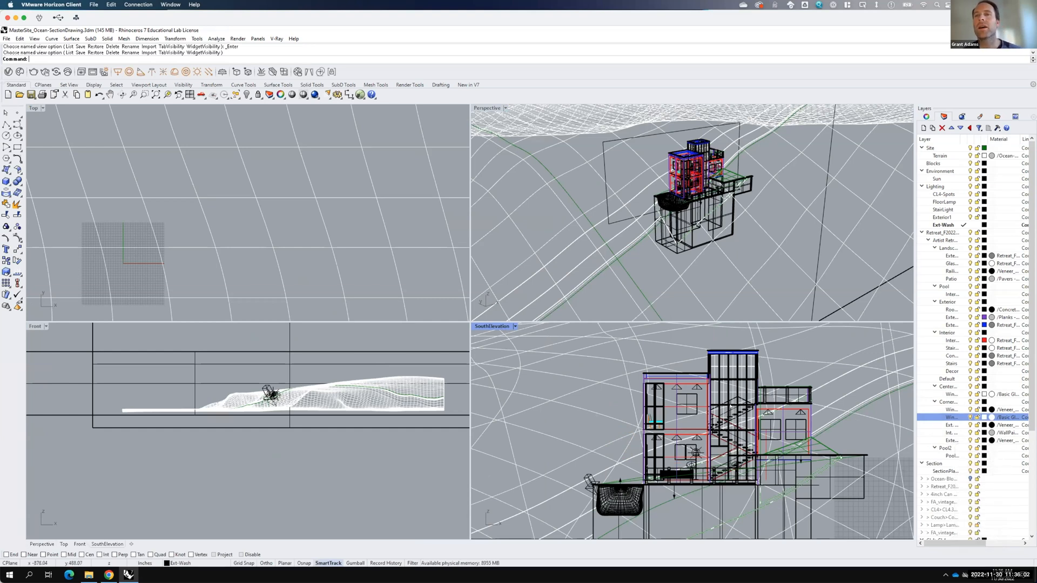
pyautogui.click(495, 327)
pyautogui.doubleClick(494, 327)
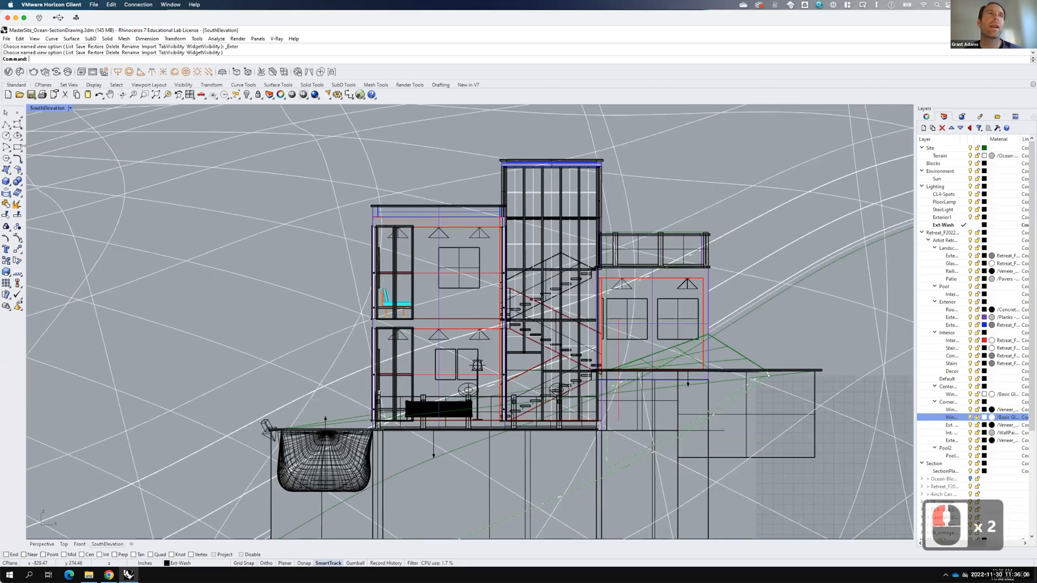
# Step: Try the world Back view in the maximized viewport
pyautogui.click(71, 108)
pyautogui.moveTo(70, 300)
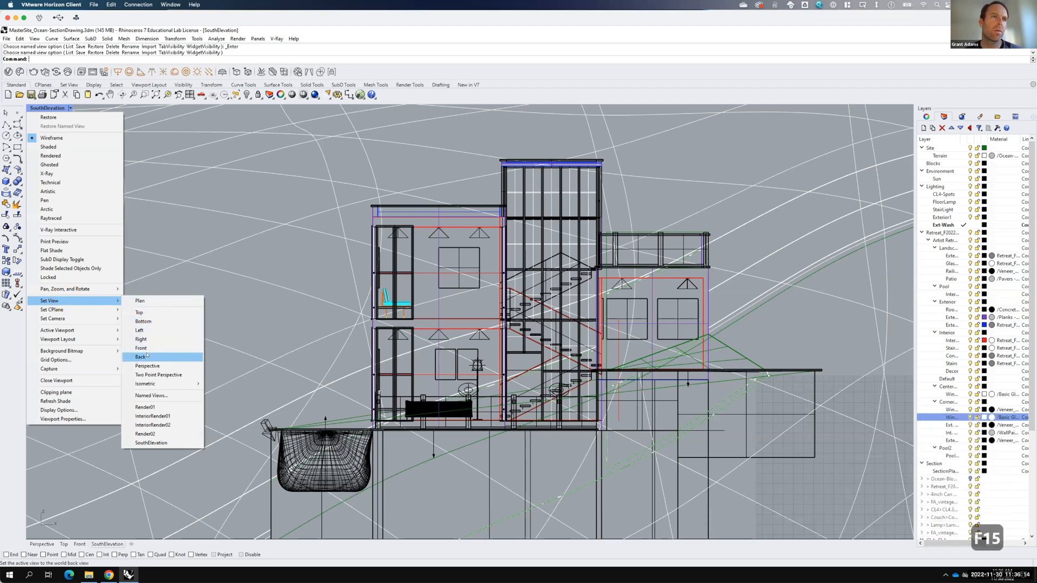
pyautogui.click(147, 355)
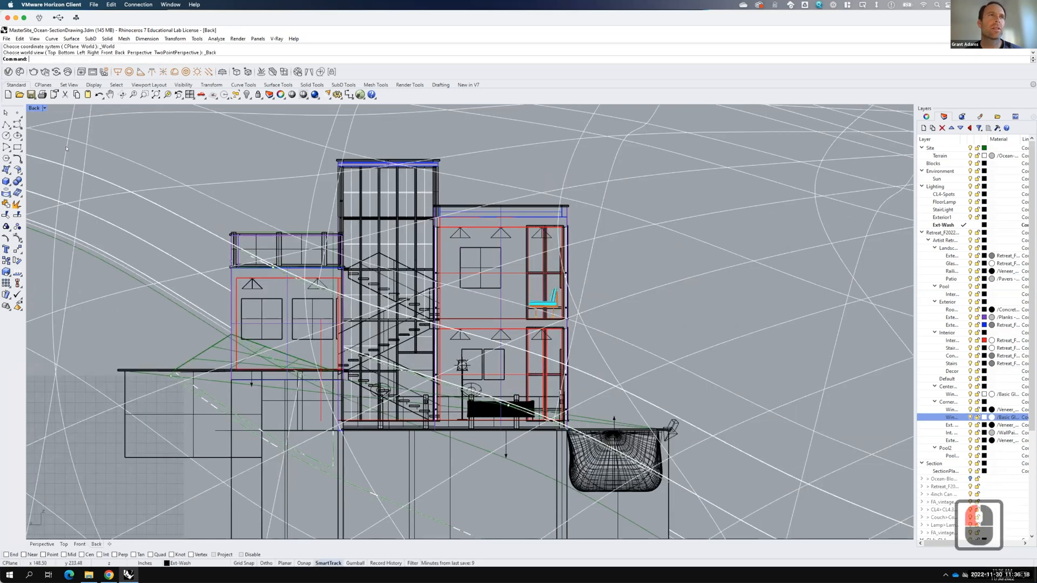
# Step: Set the maximized viewport to the world Front view and frame the whole retreat building with its pool and deck
pyautogui.click(44, 108)
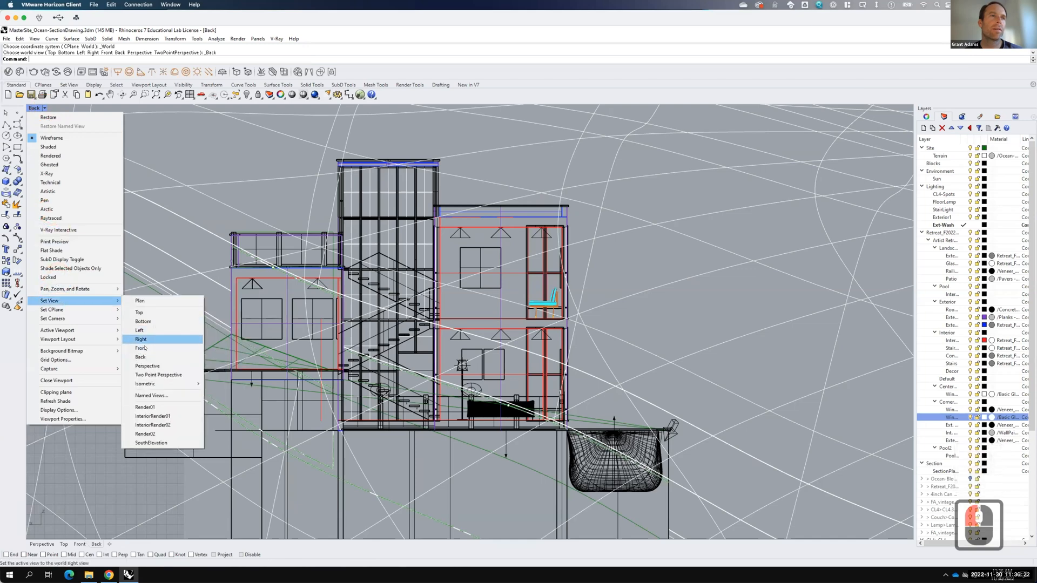
pyautogui.click(145, 349)
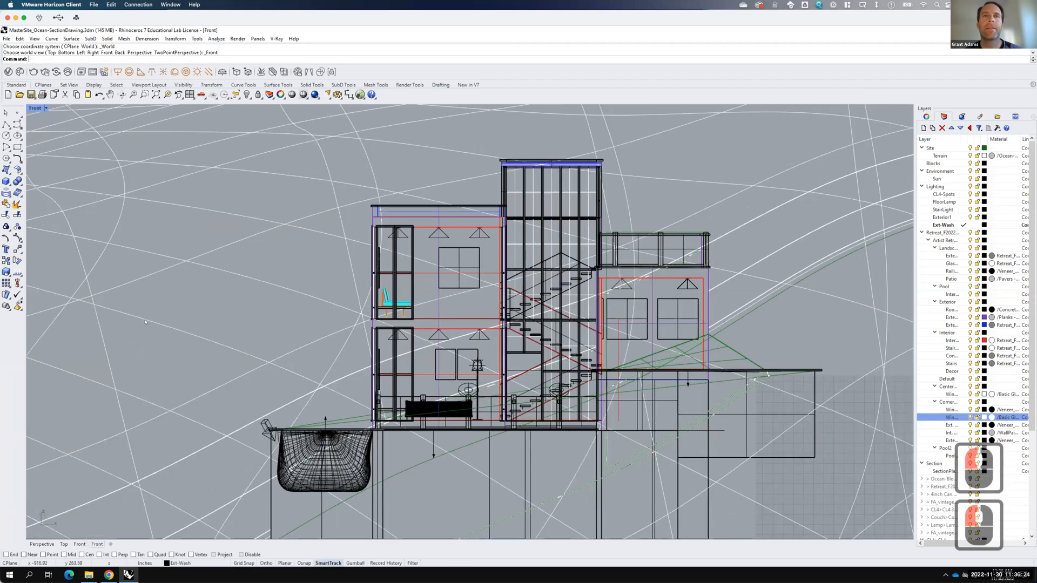
pyautogui.scroll(-2, 114, 290)
pyautogui.scroll(2, 198, 310)
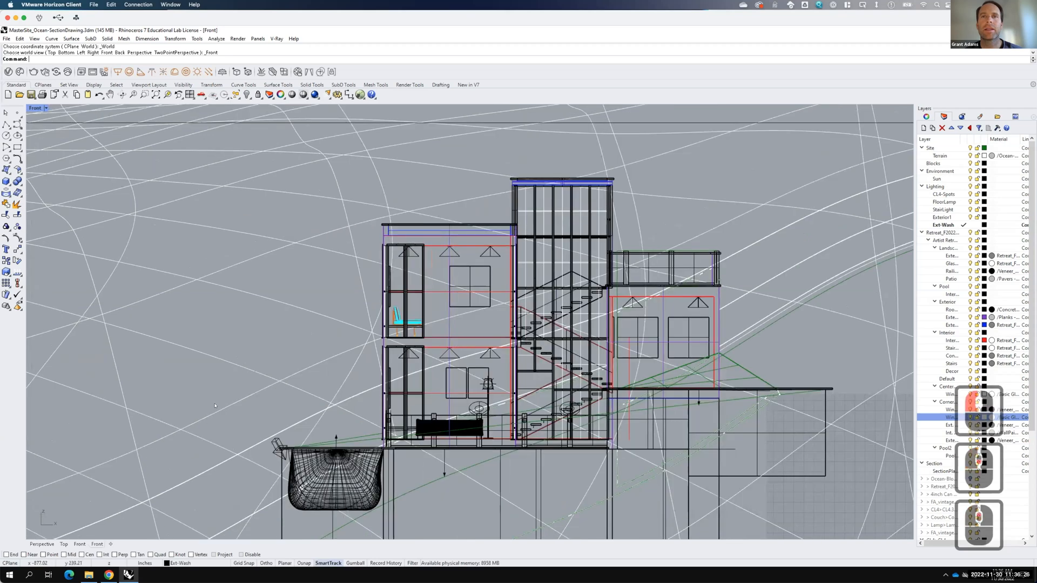
pyautogui.scroll(-2, 196, 366)
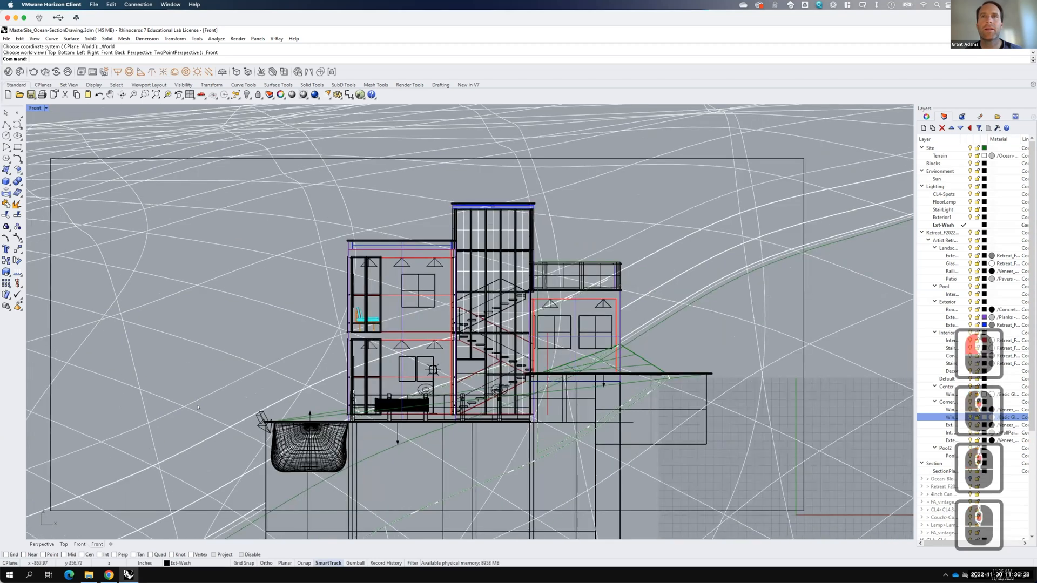
pyautogui.scroll(2, 203, 341)
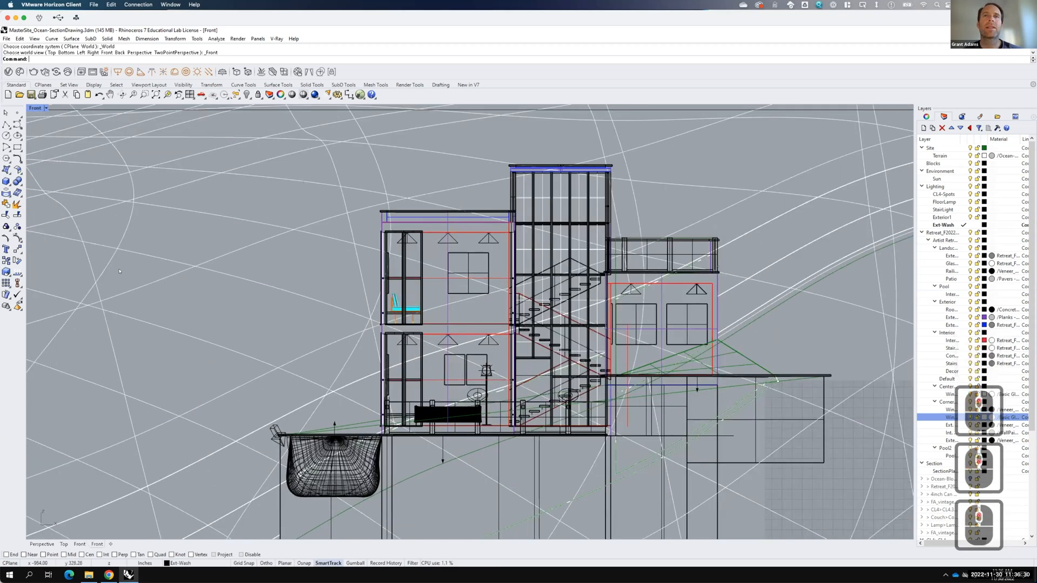
# Step: Save the current Front viewport as a named view called SectionDrawing and close the Named Views window
pyautogui.click(46, 108)
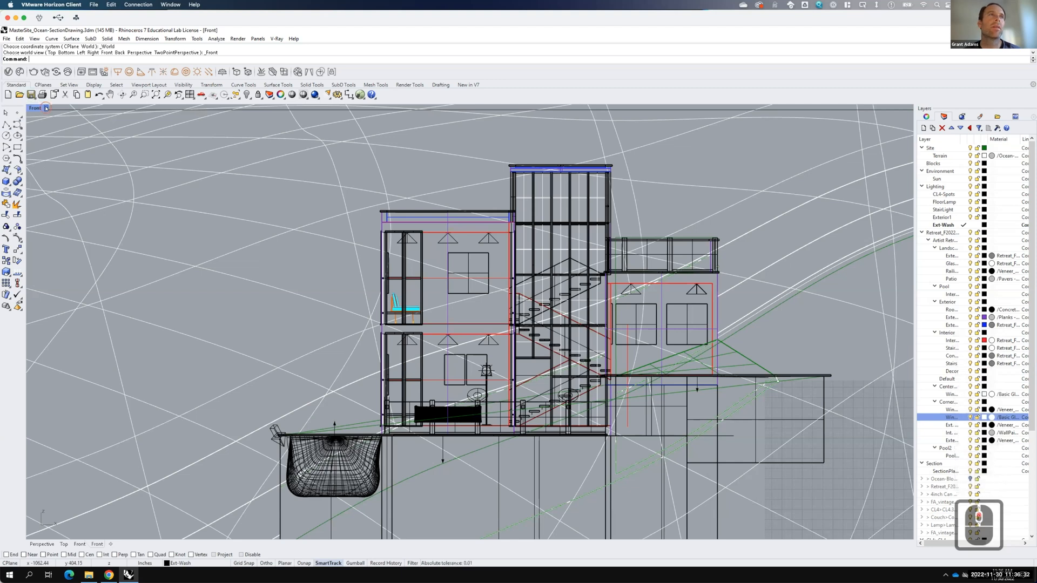
pyautogui.click(46, 108)
pyautogui.moveTo(60, 300)
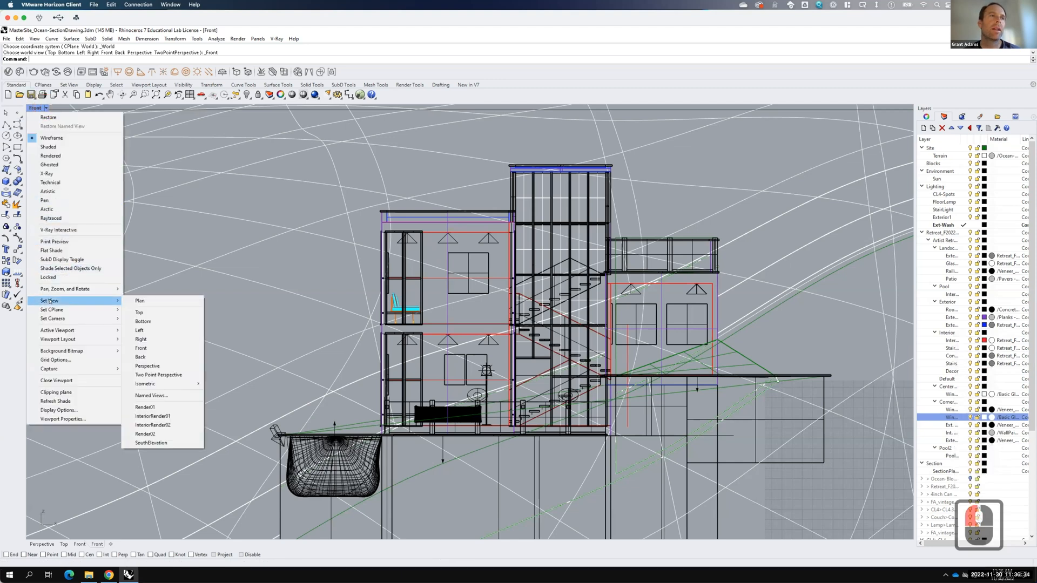
pyautogui.click(154, 395)
pyautogui.click(169, 310)
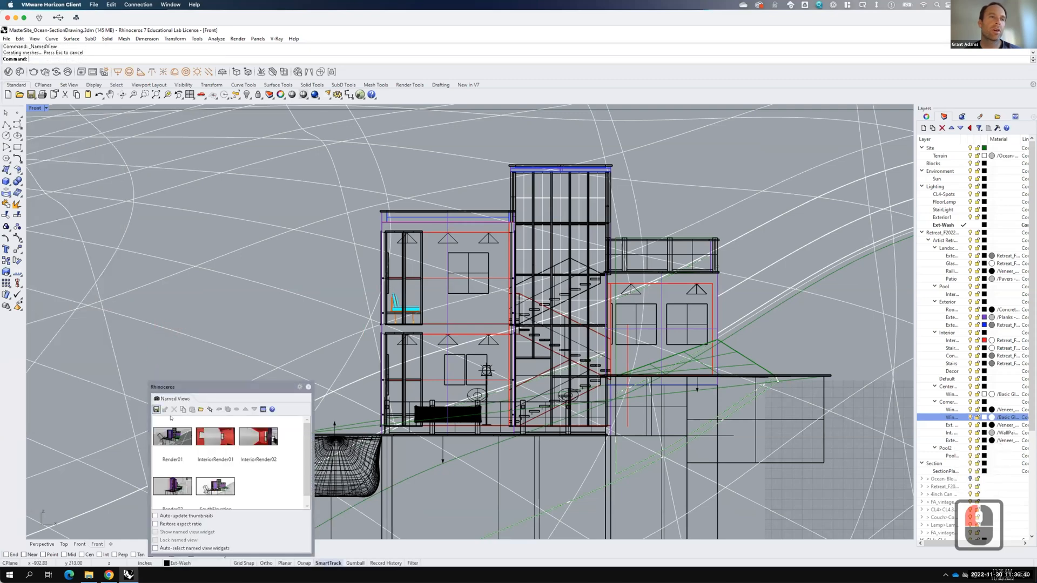
pyautogui.click(156, 409)
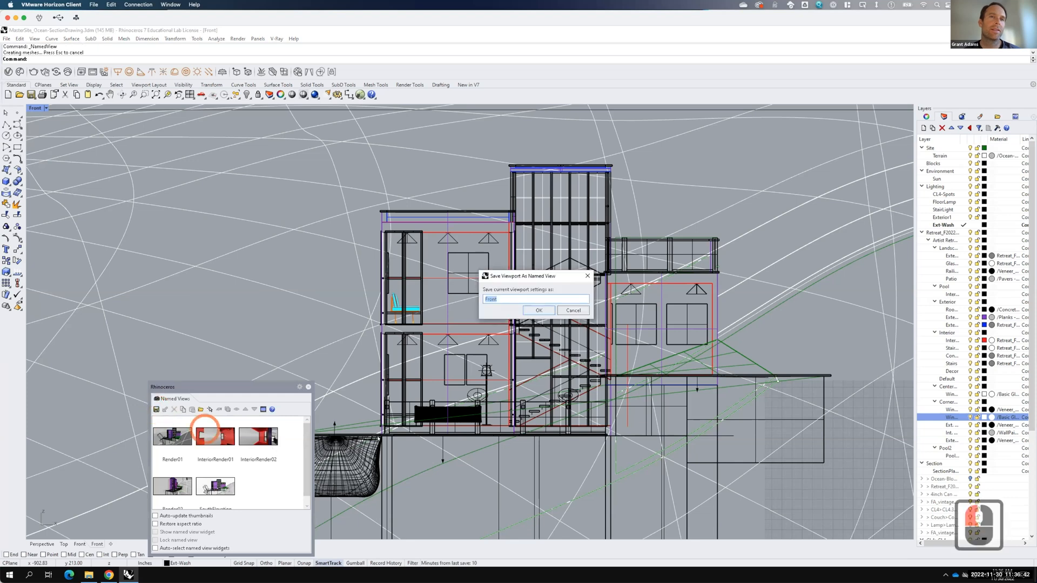
pyautogui.write('Section')
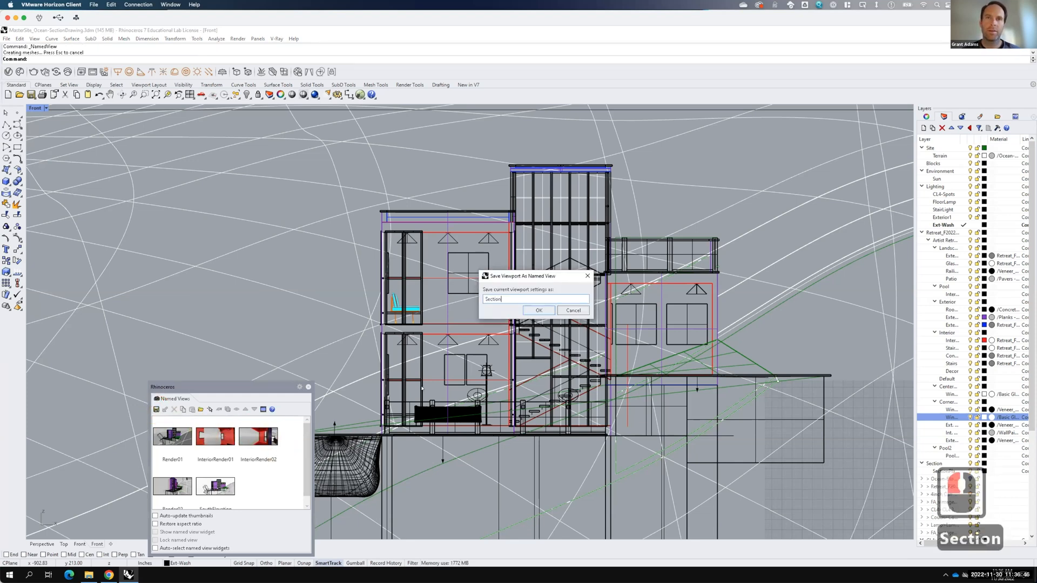
pyautogui.press('shift')
pyautogui.write('Drawing')
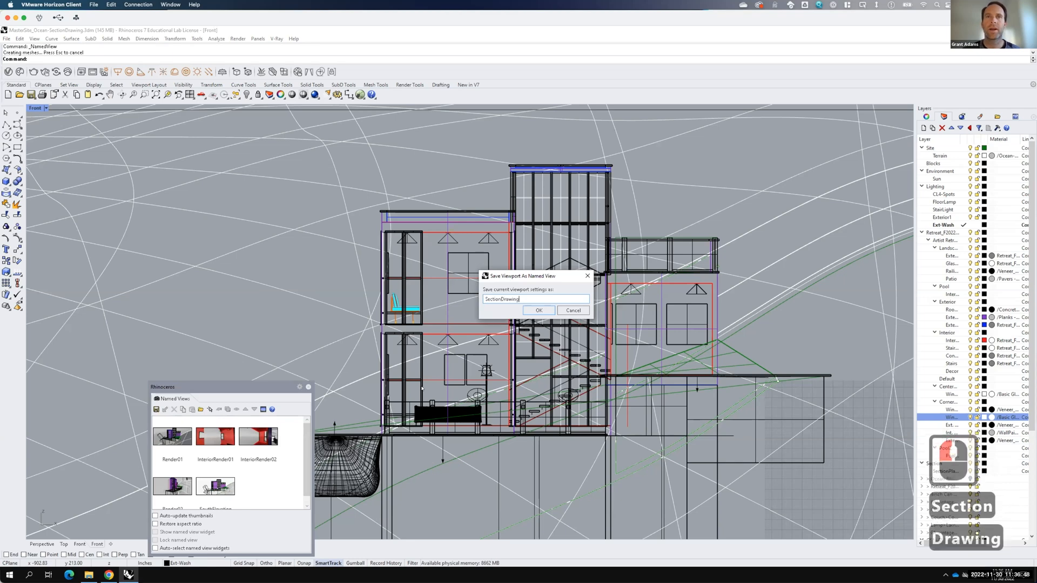
pyautogui.press('Return')
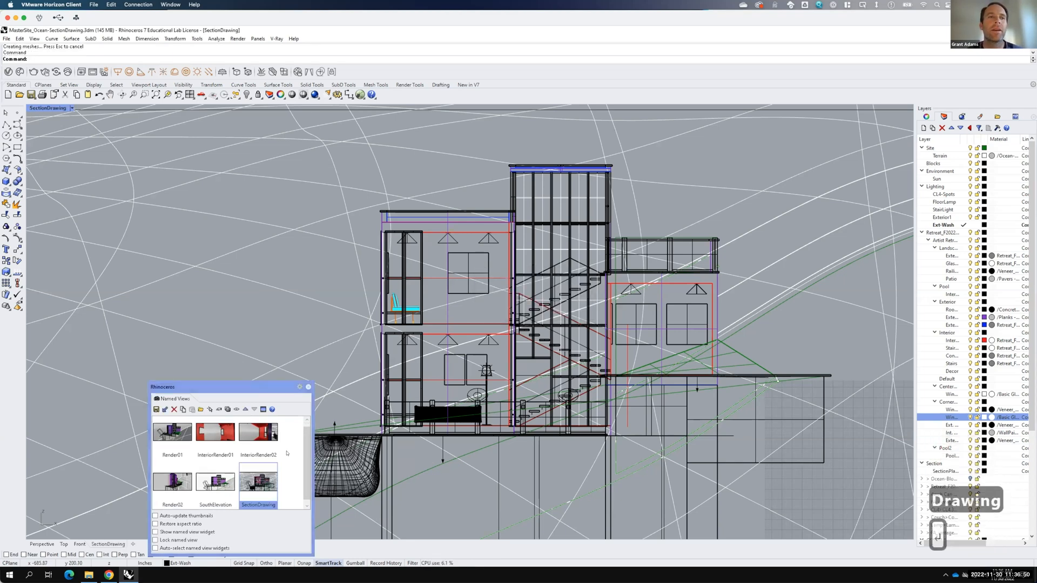
pyautogui.click(309, 387)
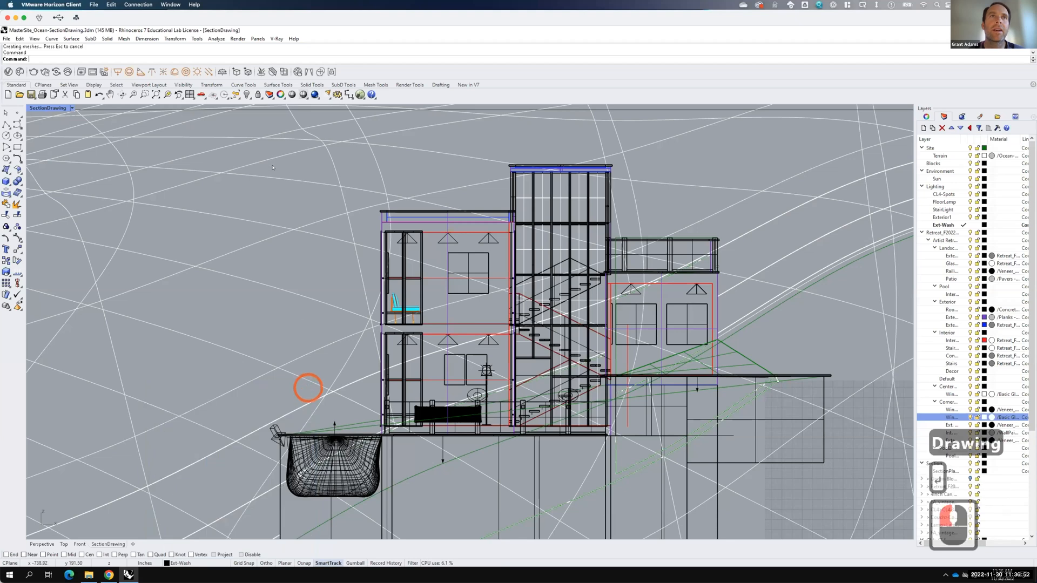
# Step: Delete the closed rectangular curve whose upper edge runs above the building and close the reopened Named Views window
pyautogui.click(259, 110)
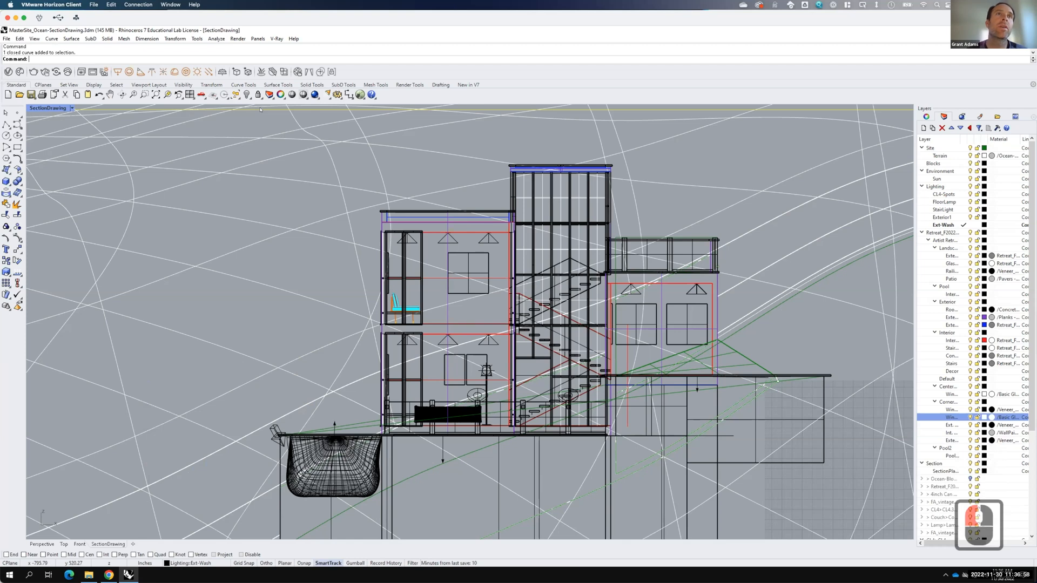
pyautogui.rightClick(259, 110)
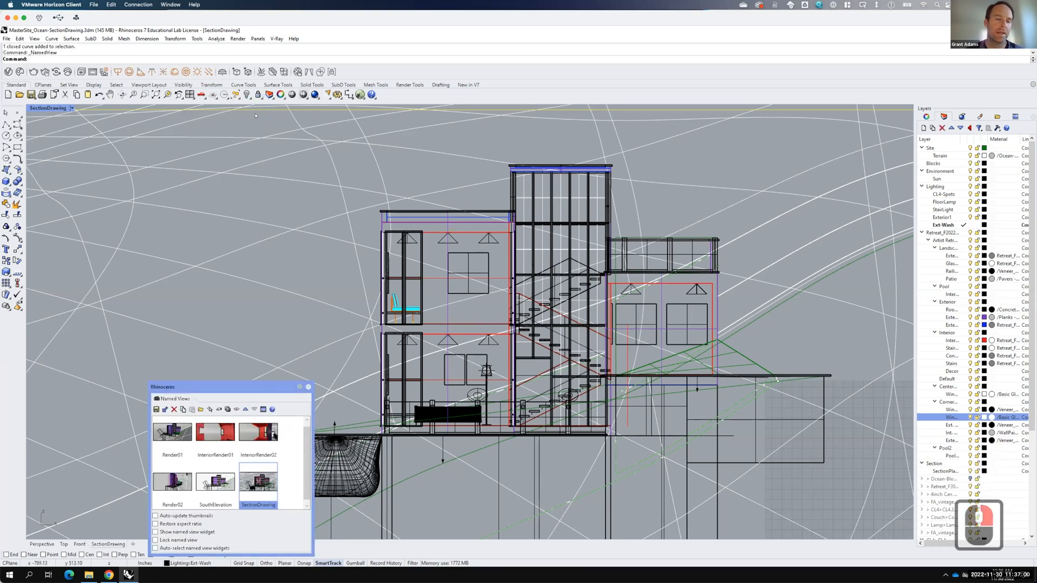
pyautogui.press('Escape')
pyautogui.click(260, 113)
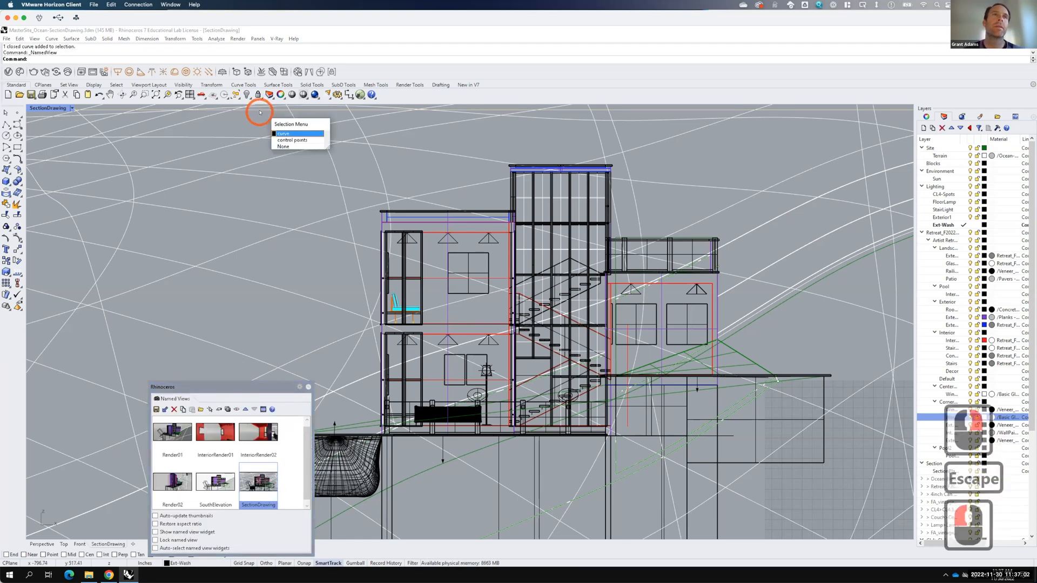
pyautogui.click(288, 134)
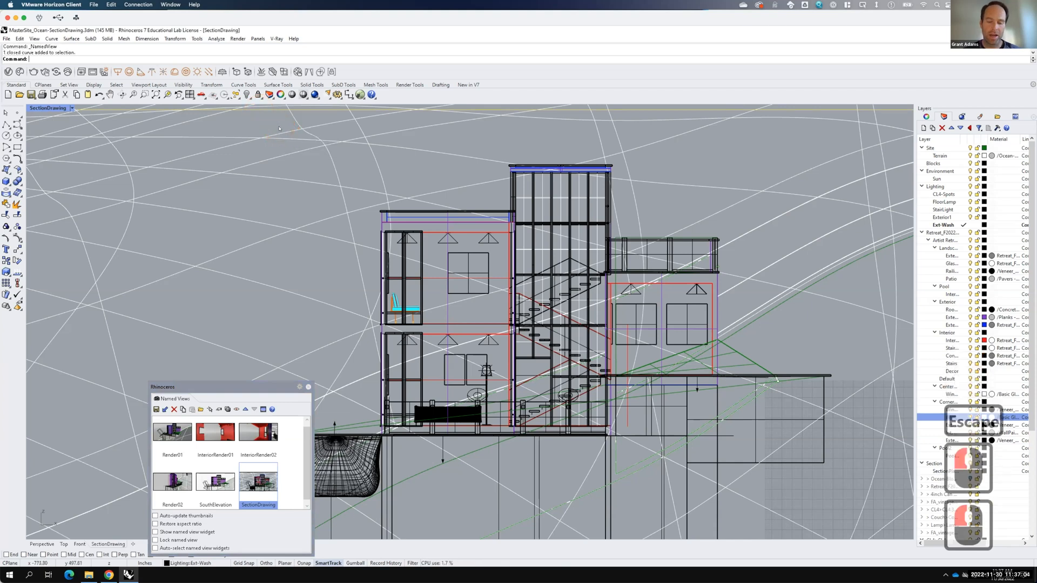
pyautogui.press('Delete')
pyautogui.click(308, 386)
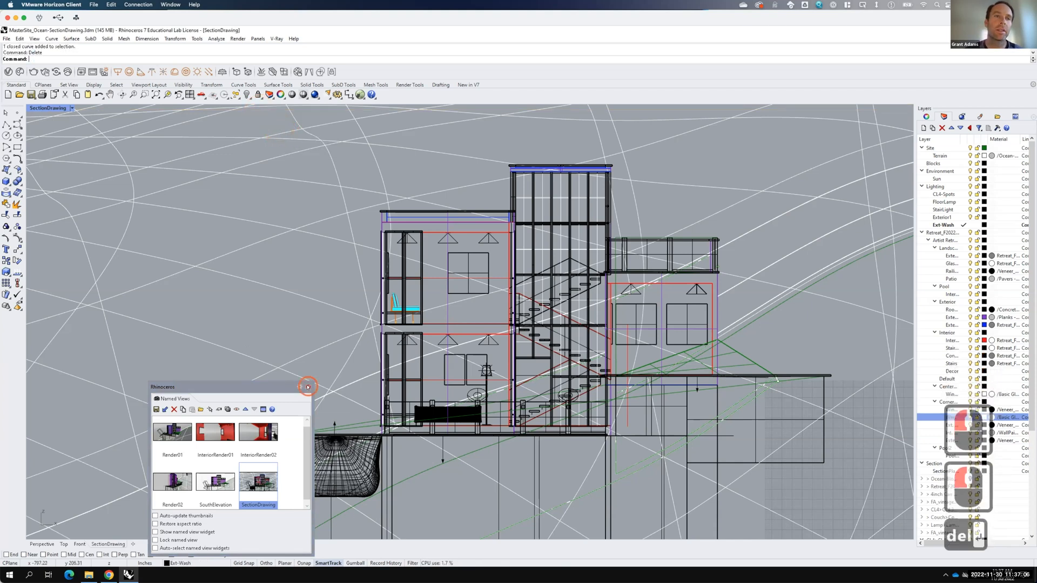
pyautogui.press('F15')
# Step: Show the camera of the SectionDrawing view and switch to a maximized Perspective viewport
pyautogui.click(72, 107)
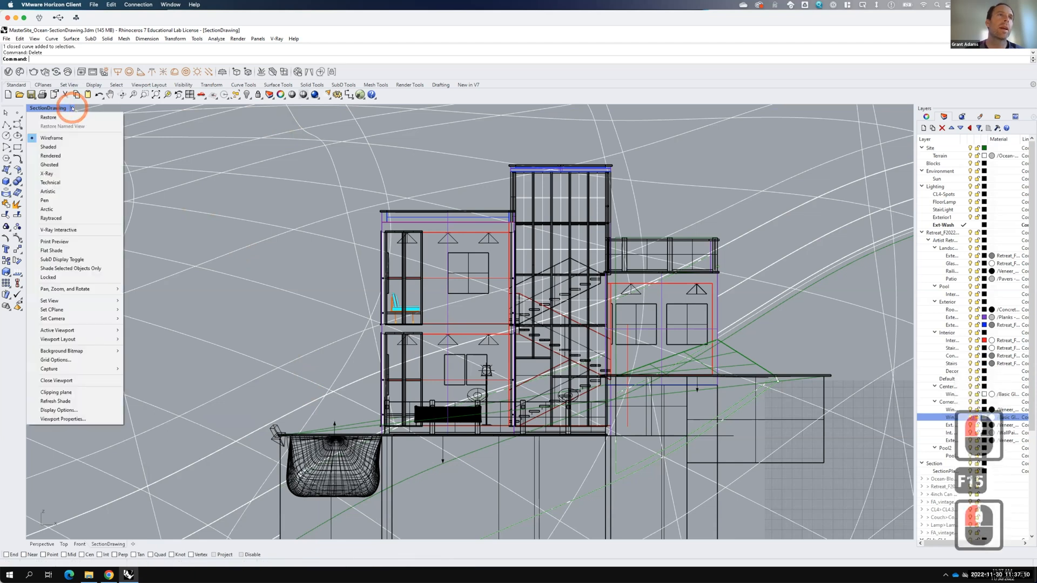
pyautogui.moveTo(54, 319)
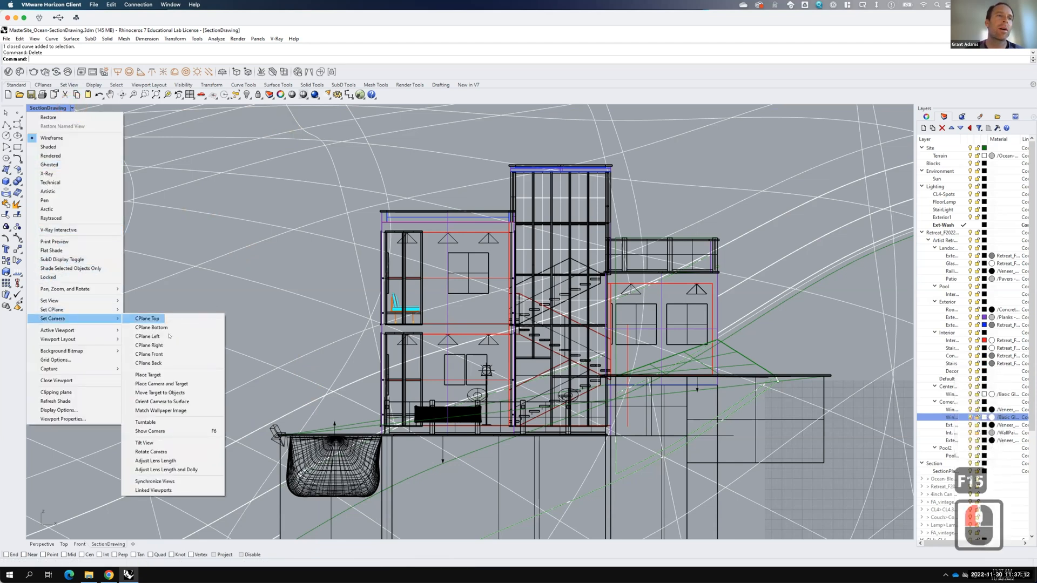
pyautogui.click(157, 432)
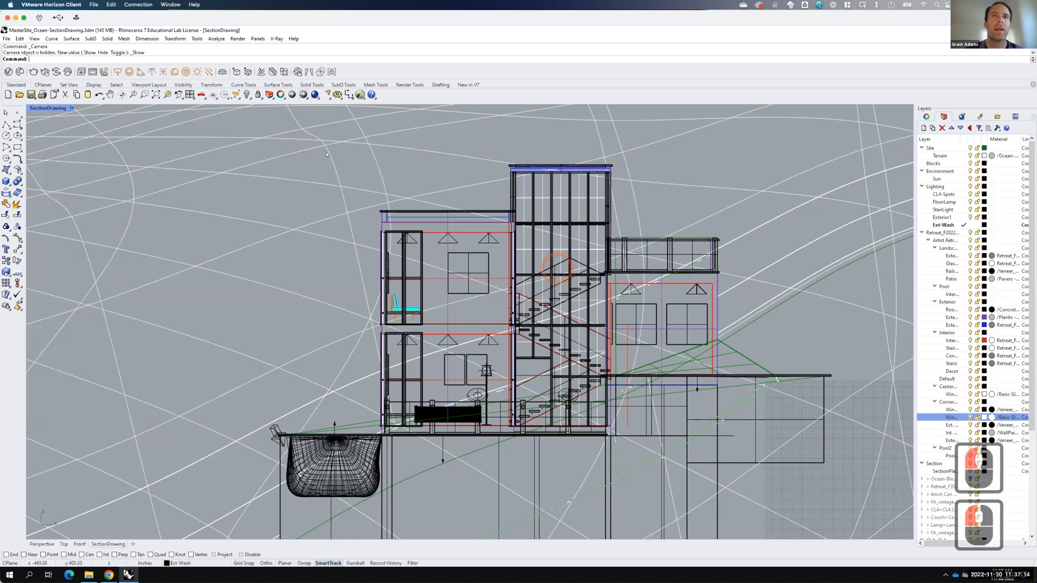
pyautogui.click(56, 108)
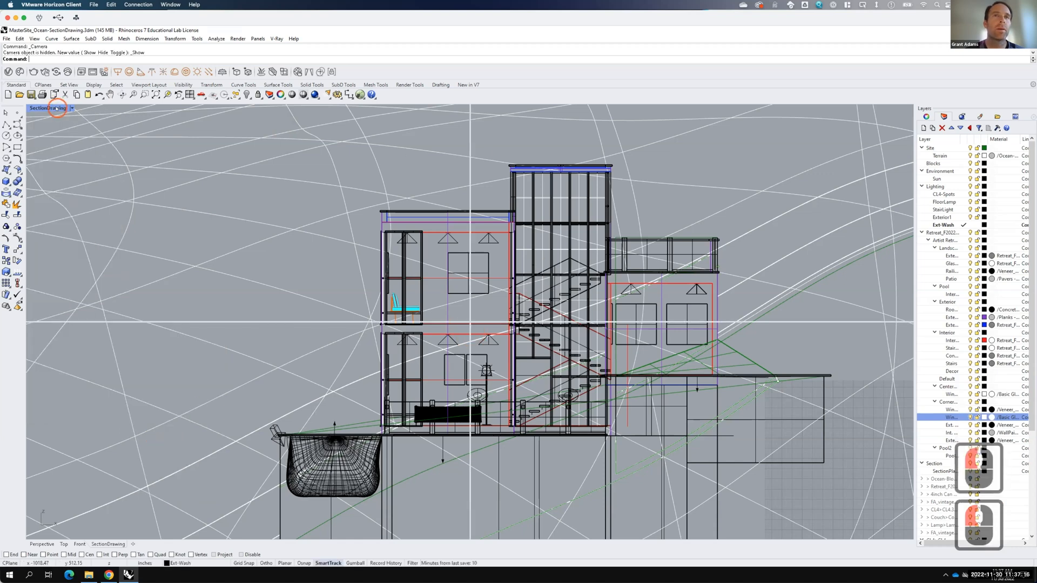
pyautogui.doubleClick(57, 109)
pyautogui.click(479, 108)
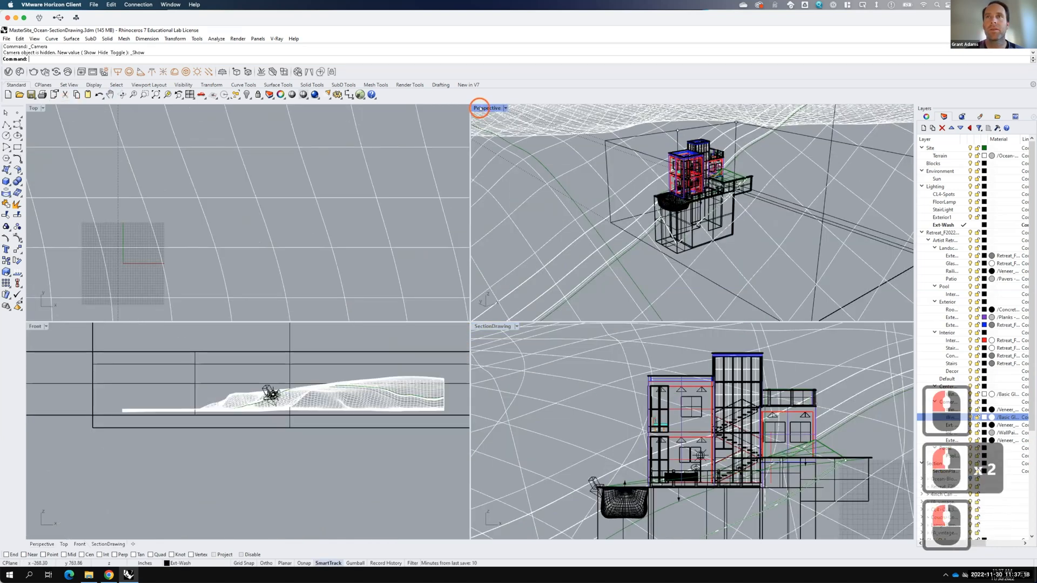
pyautogui.doubleClick(479, 108)
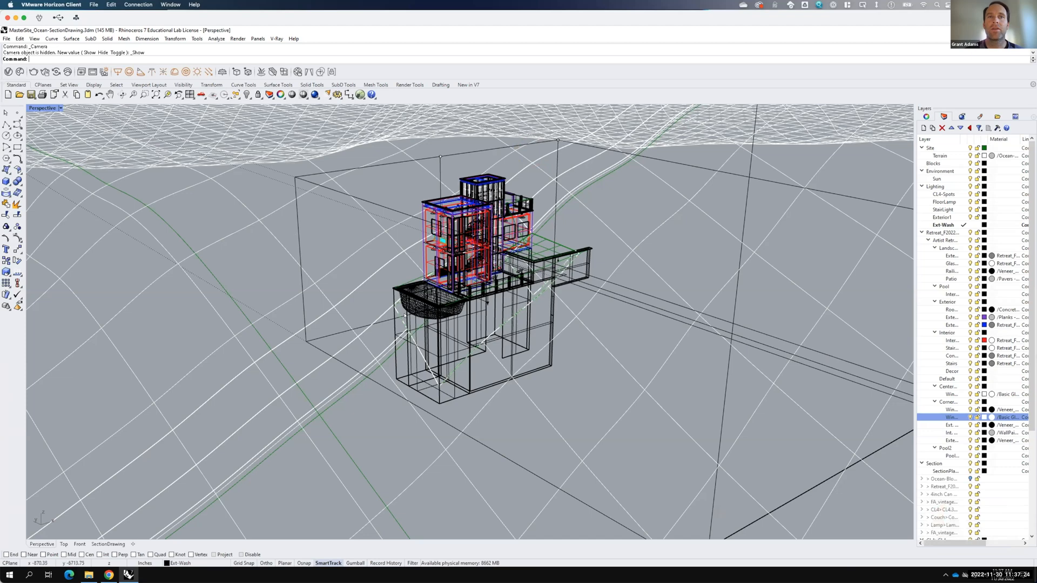
# Step: Enable Point object snap and draw a three-point rectangle from the camera frame's upper corner through its upper-edge and side-edge midpoints
pyautogui.moveTo(371, 230); pyautogui.dragTo(507, 212, button='right')
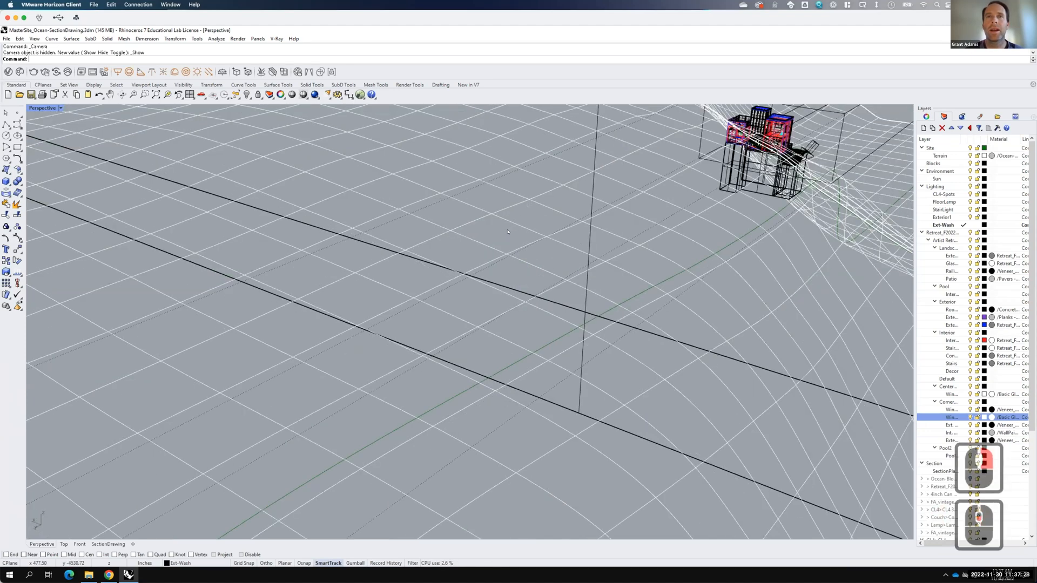
pyautogui.scroll(-7, 501, 251)
pyautogui.scroll(8, 515, 224)
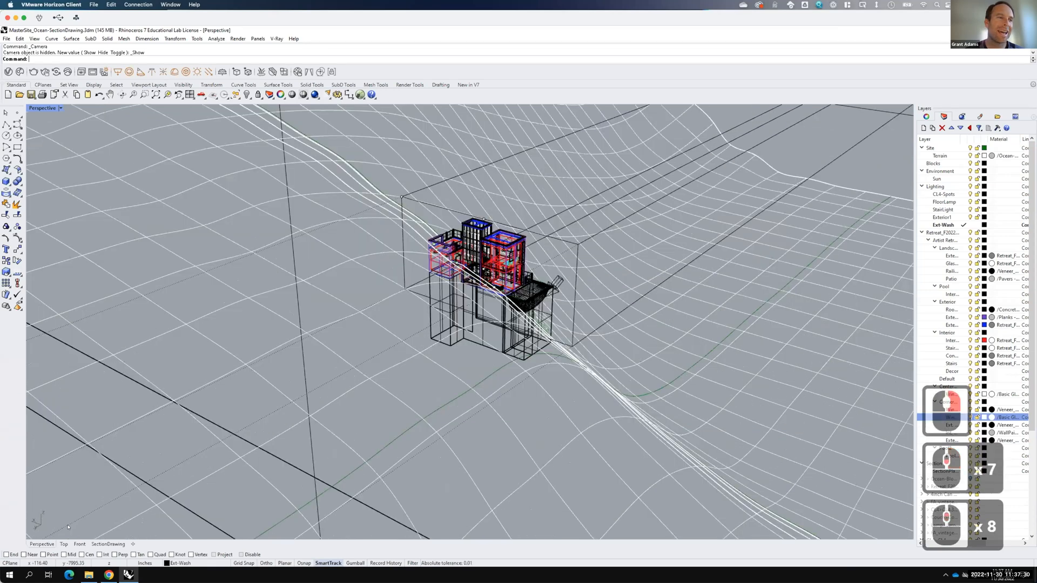
pyautogui.click(43, 554)
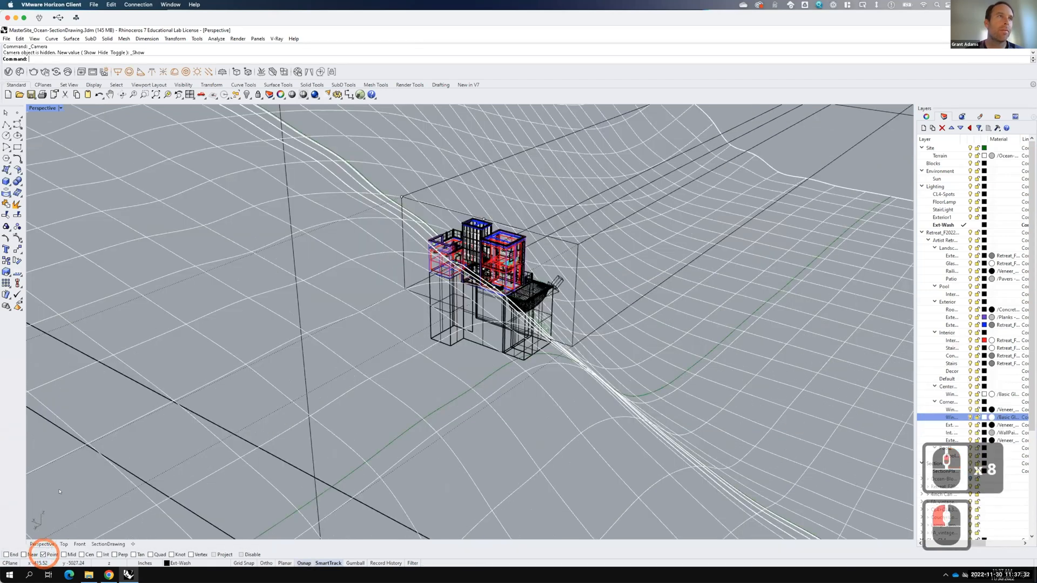
pyautogui.click(20, 150)
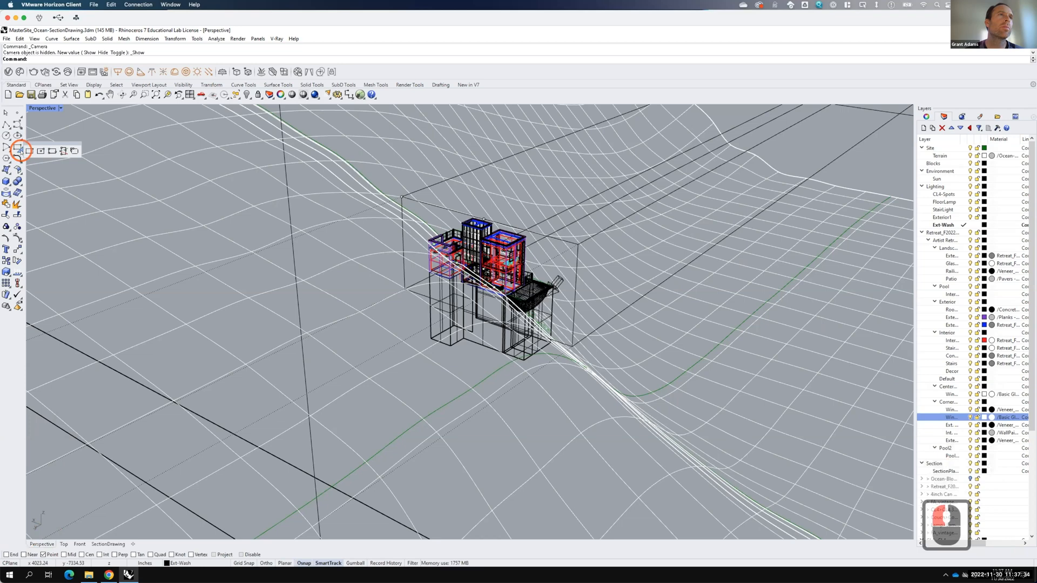
pyautogui.click(52, 151)
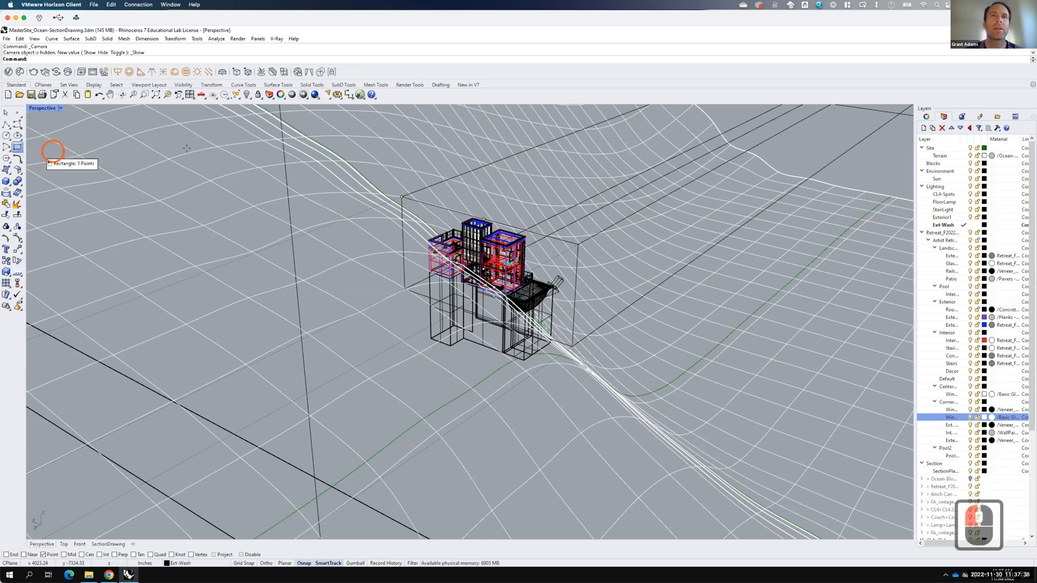
pyautogui.click(400, 195)
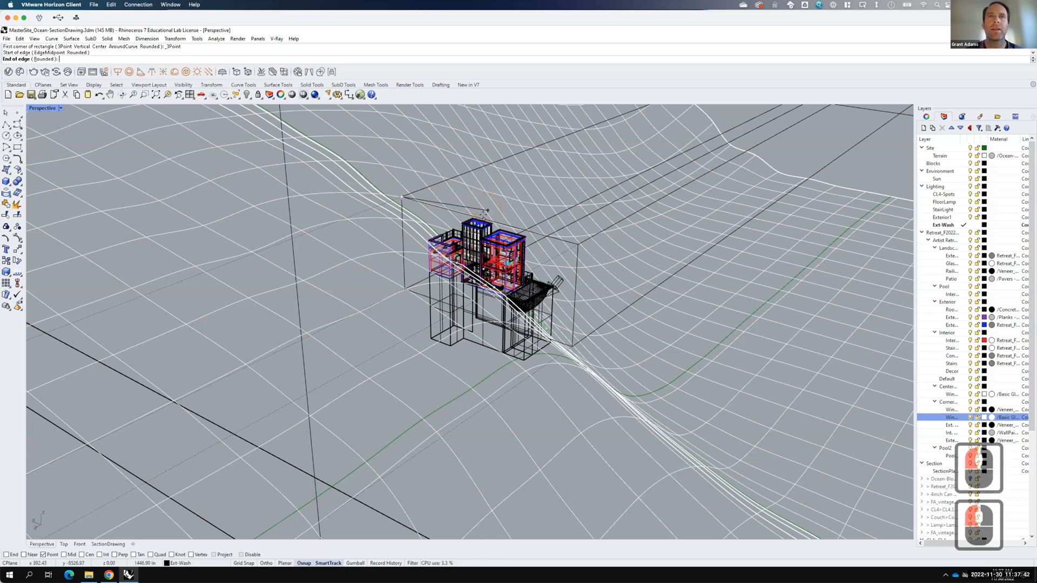
pyautogui.click(486, 210)
pyautogui.scroll(2, 480, 267)
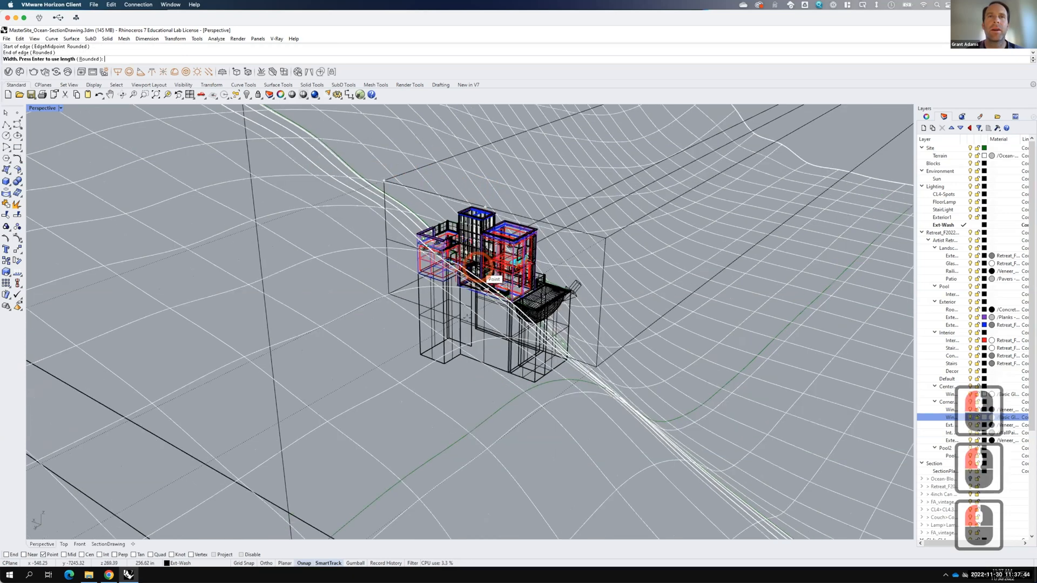
pyautogui.scroll(4, 485, 274)
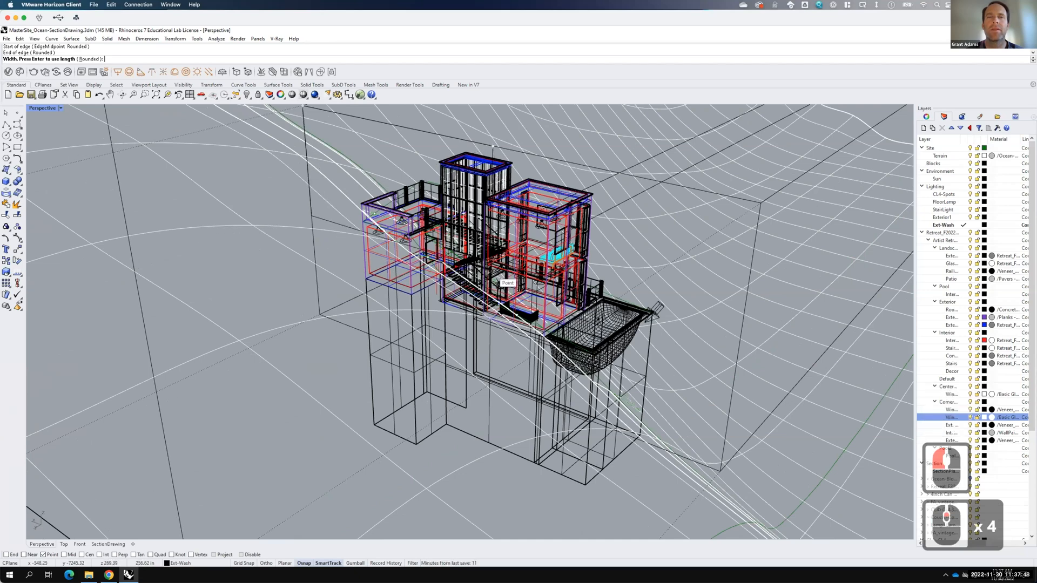
pyautogui.click(312, 216)
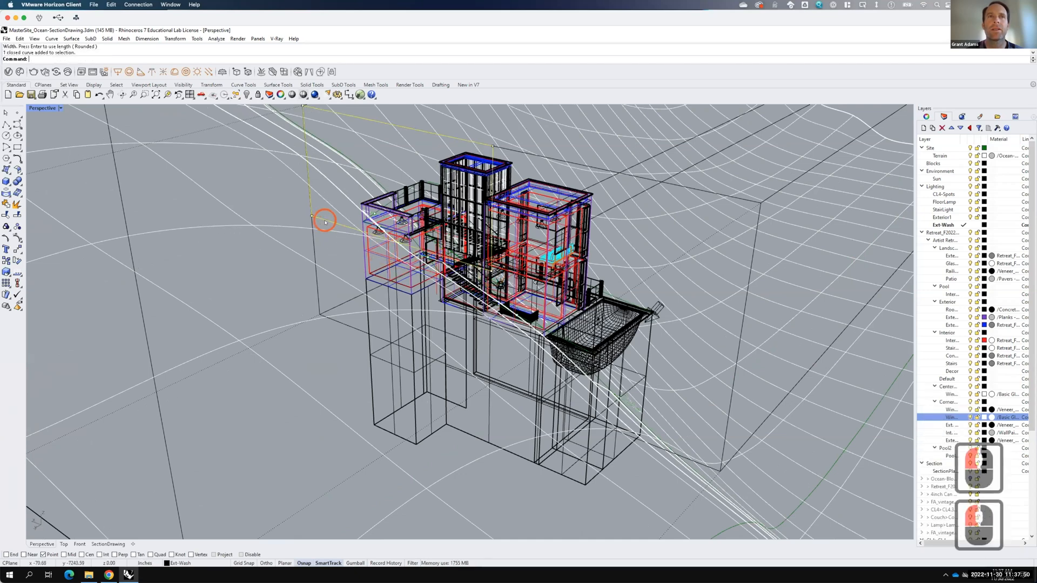
# Step: Scale the new rectangle by a factor of 2 from the camera frame's upper corner
pyautogui.doubleClick(42, 108)
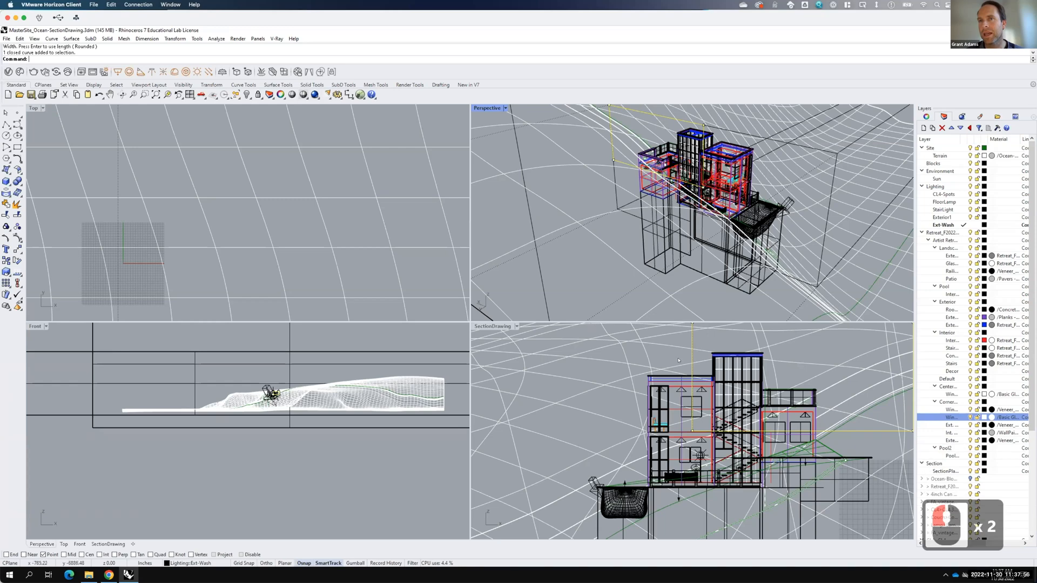
pyautogui.doubleClick(484, 108)
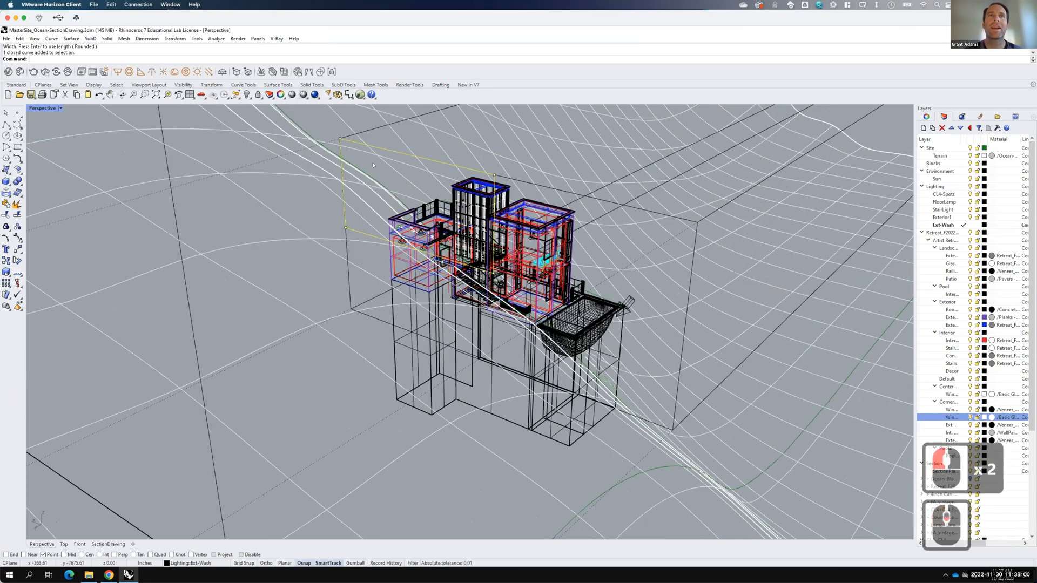
pyautogui.moveTo(372, 165); pyautogui.dragTo(402, 194, button='middle')
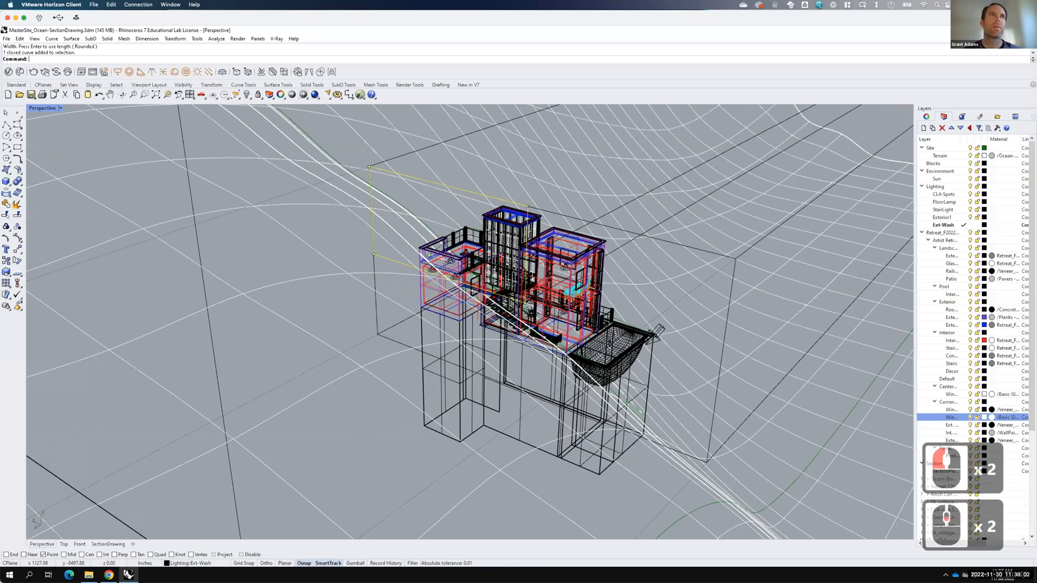
pyautogui.scroll(2, 372, 165)
pyautogui.write('scale')
pyautogui.press('Return')
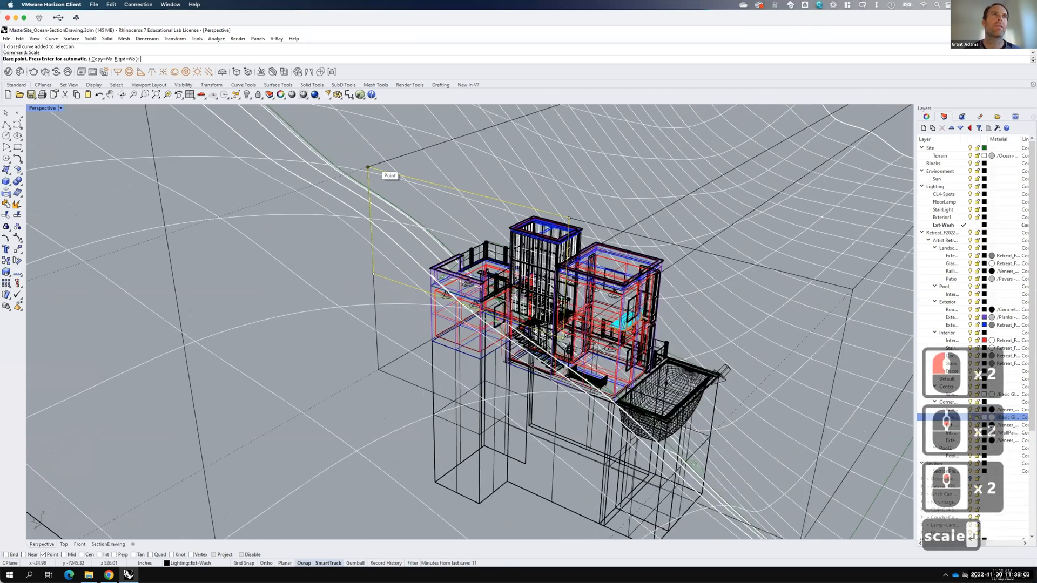
pyautogui.click(366, 163)
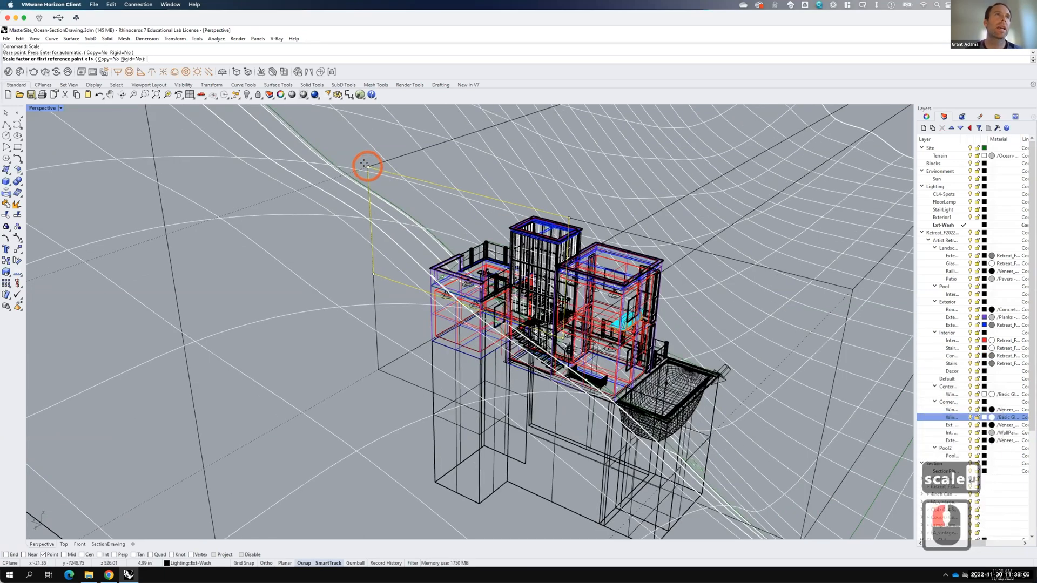
pyautogui.write('2')
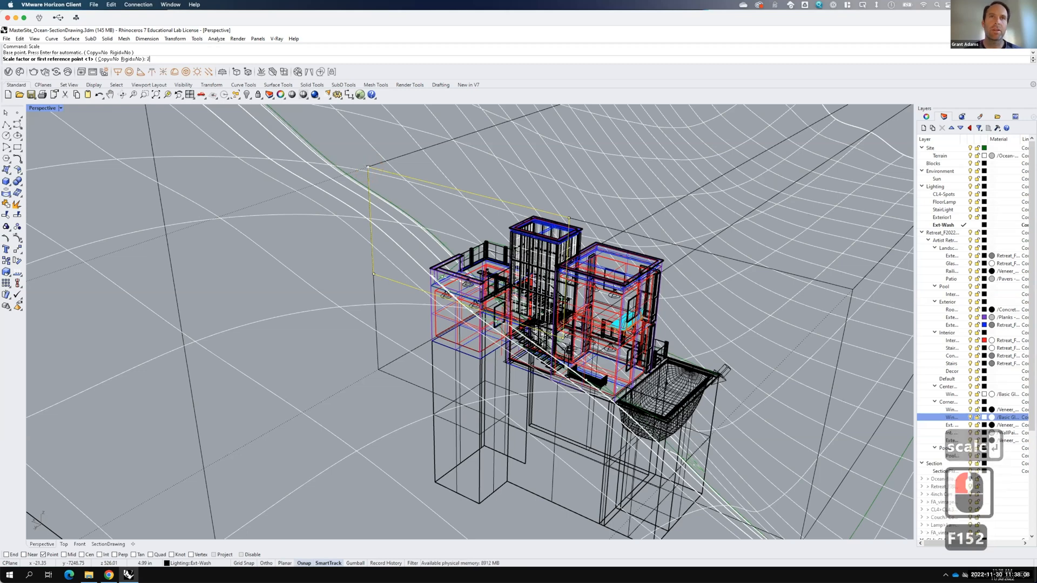
pyautogui.press('Return')
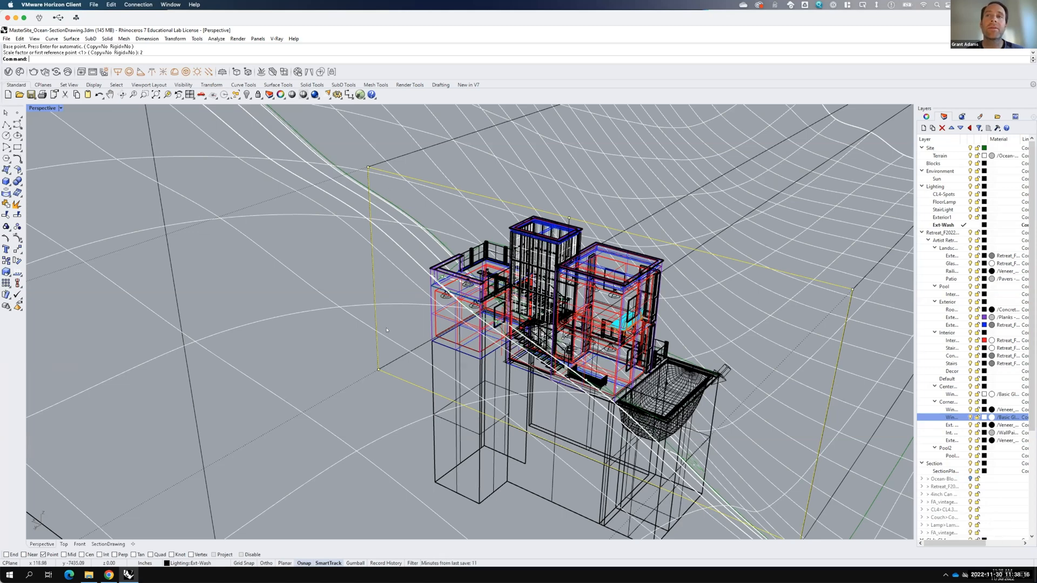
# Step: Maximize the SectionDrawing viewport and save the model with its support files embedded
pyautogui.click(43, 108)
pyautogui.doubleClick(43, 108)
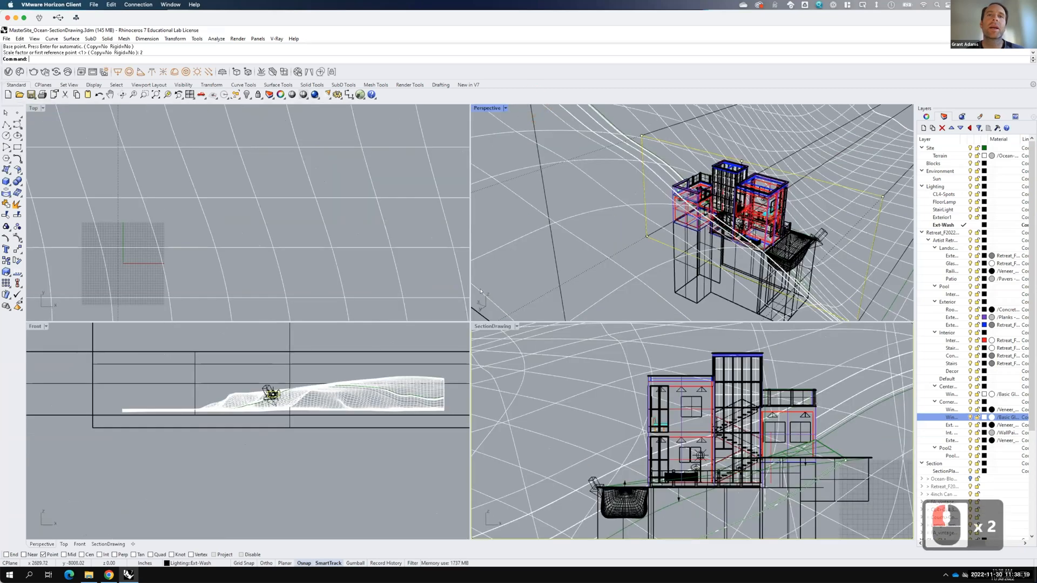
pyautogui.click(493, 327)
pyautogui.doubleClick(493, 327)
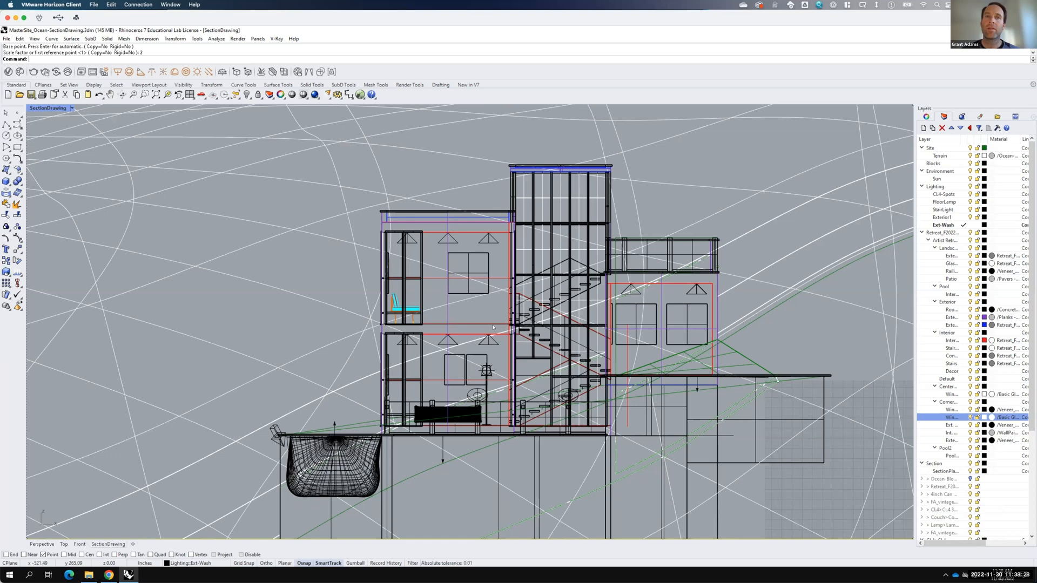
pyautogui.click(6, 40)
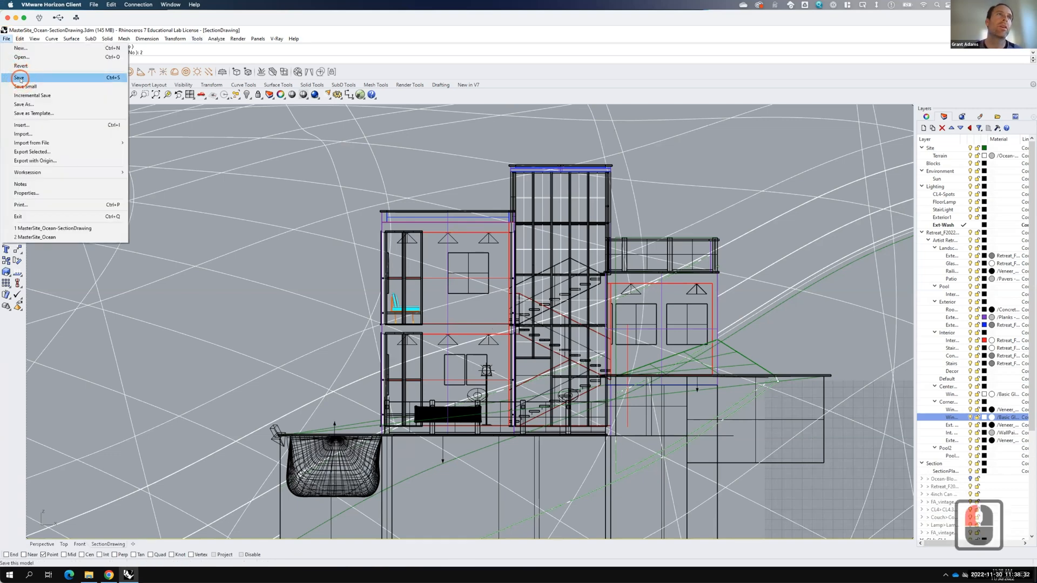
pyautogui.click(17, 74)
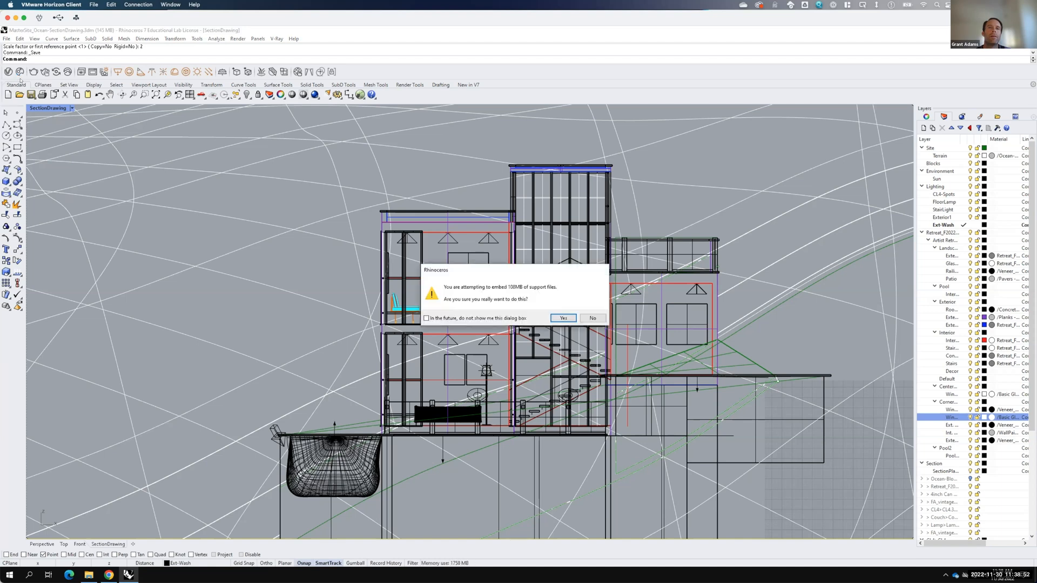
pyautogui.click(563, 318)
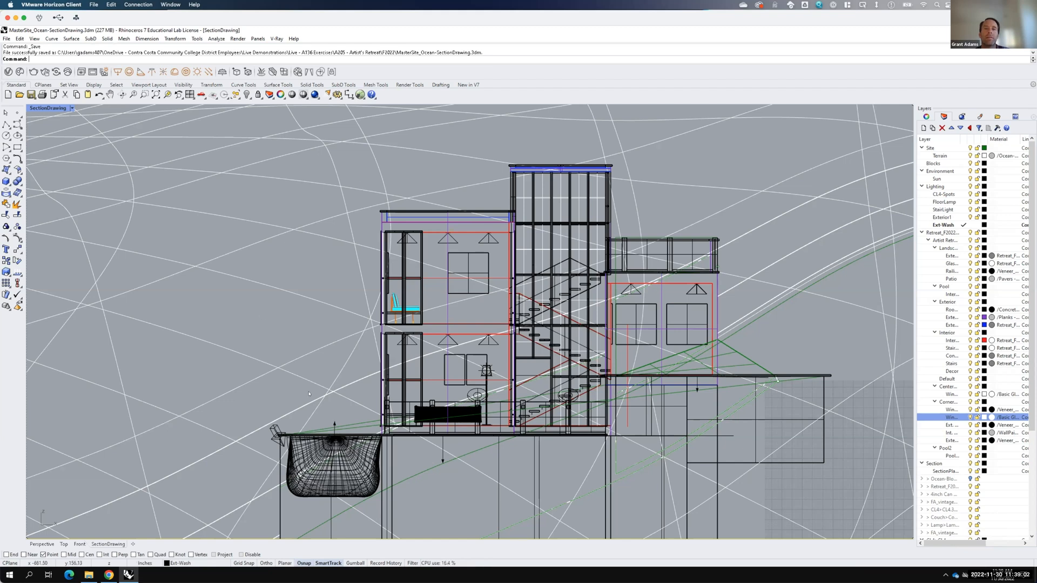
# Step: Try to generate a Make2D drawing of all objects from the SectionDrawing view with the maintain source layers option
pyautogui.click(289, 251)
pyautogui.press('Escape')
pyautogui.press('Escape')
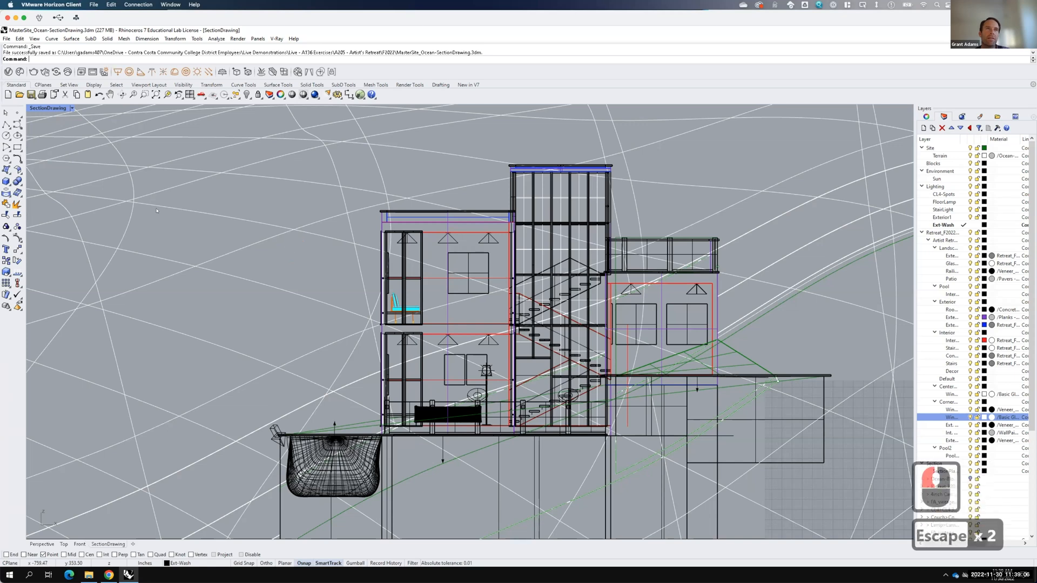
pyautogui.press('F15')
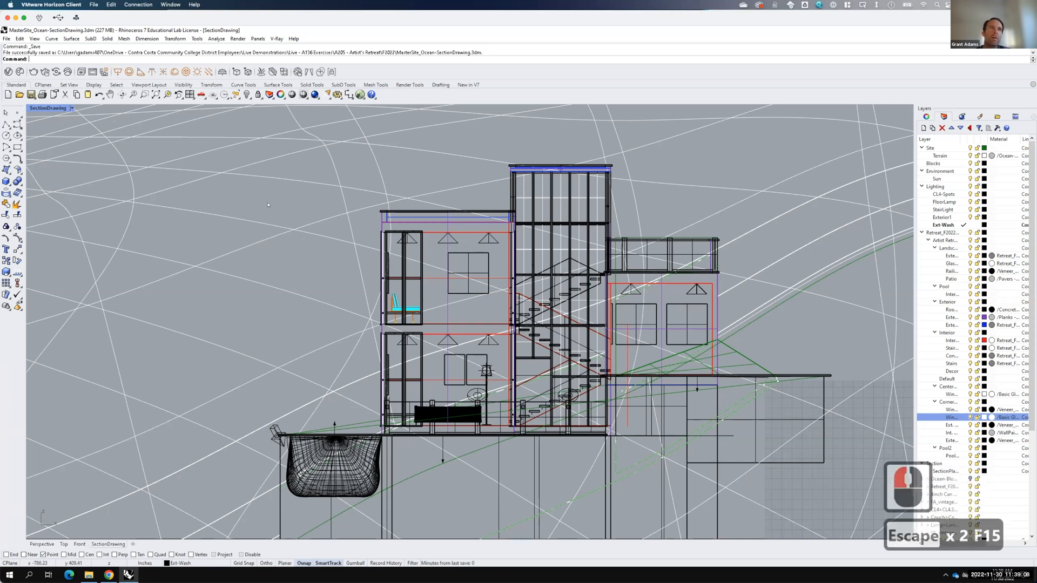
pyautogui.write('make')
pyautogui.press('Return')
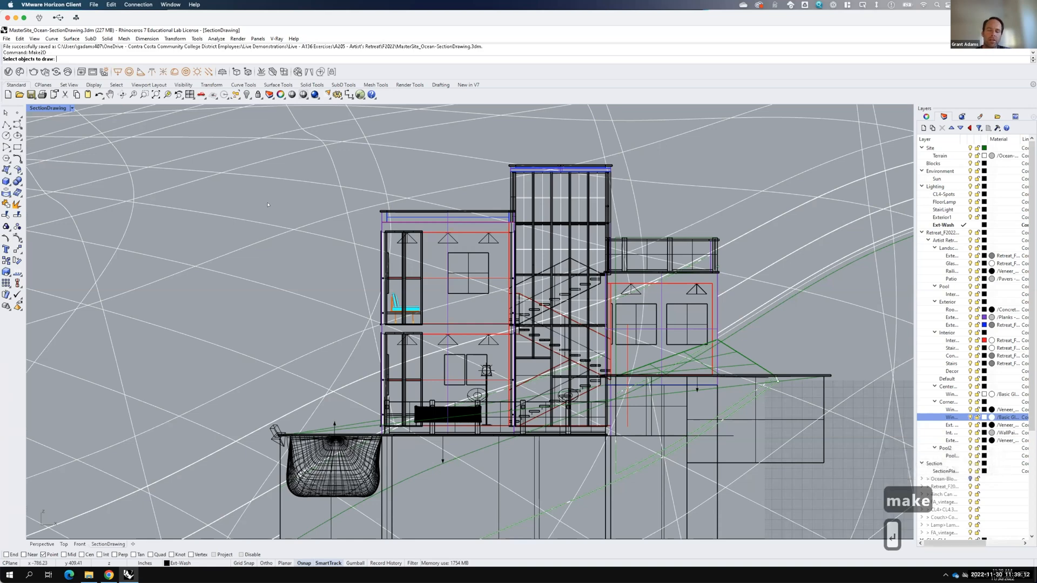
pyautogui.write('all')
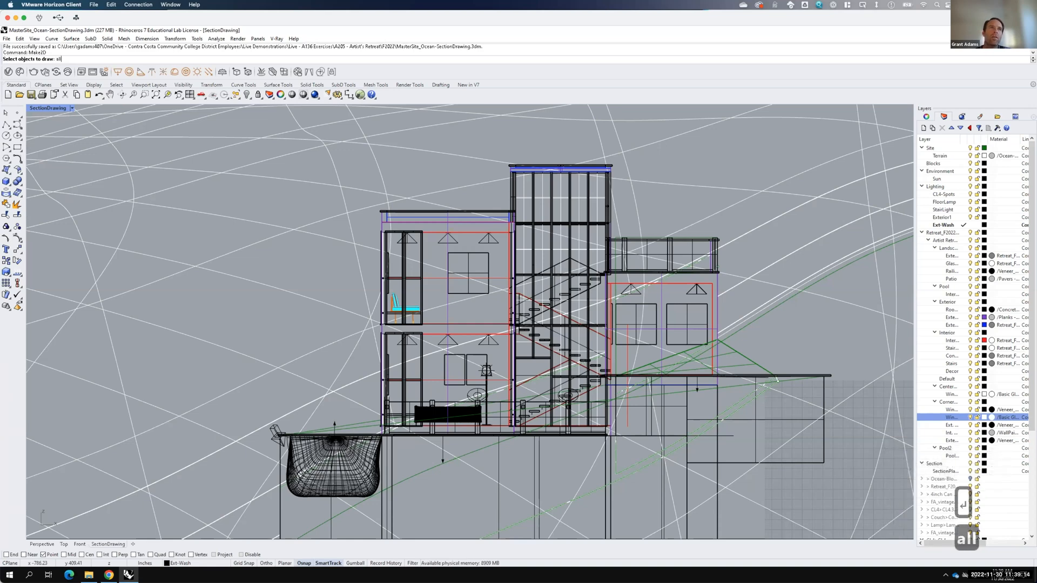
pyautogui.press('Return')
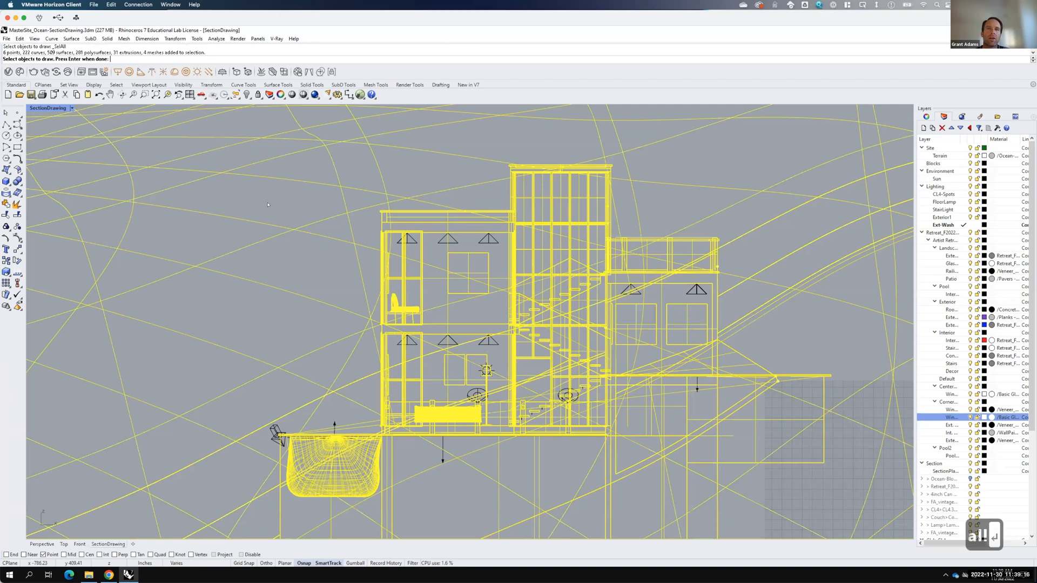
pyautogui.press('Return')
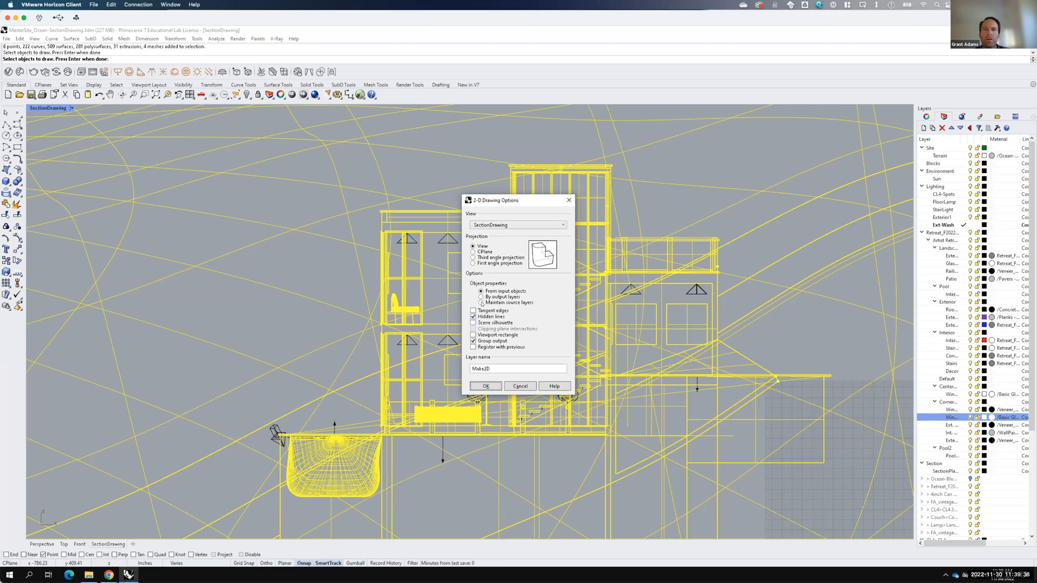
pyautogui.click(480, 303)
pyautogui.click(487, 386)
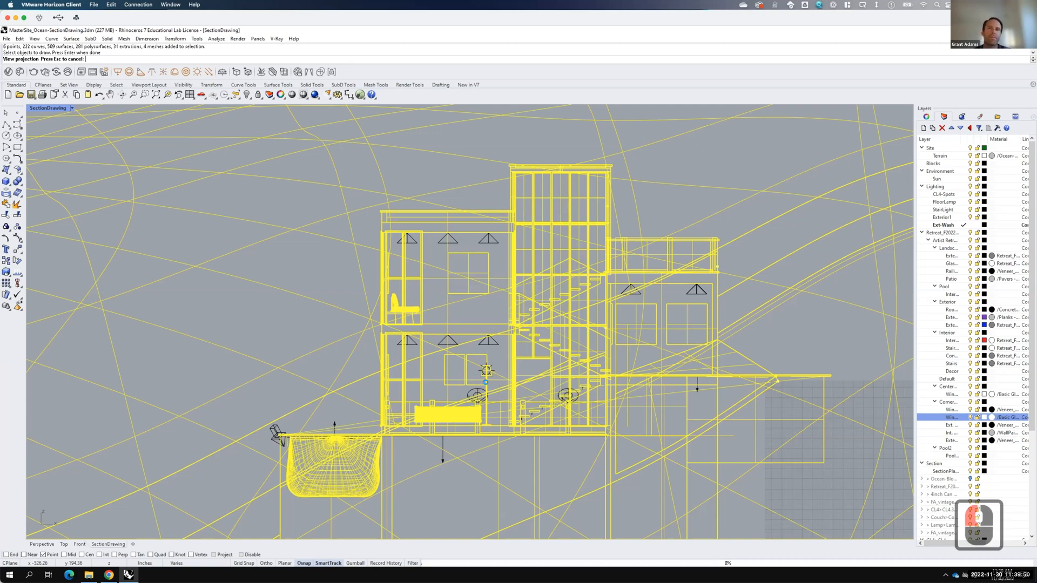
# Step: Cancel the running Make2D projection
pyautogui.press('Escape')
pyautogui.press('Escape')
pyautogui.press('Escape')
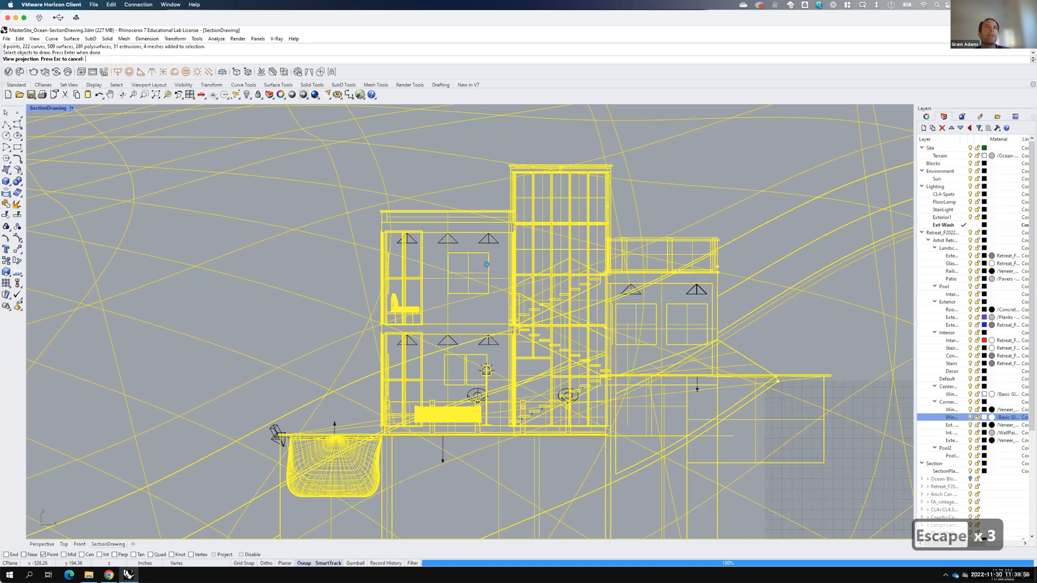
pyautogui.press('Escape')
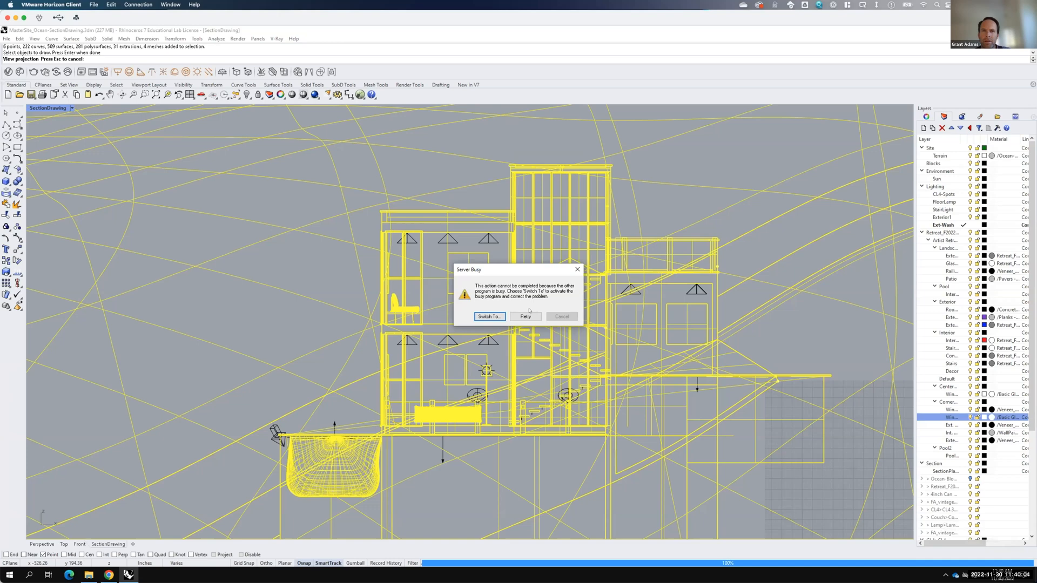
# Step: Try to dismiss the Server Busy dialog by cancelling, retrying, switching to the busy program and closing it
pyautogui.click(560, 316)
pyautogui.click(533, 314)
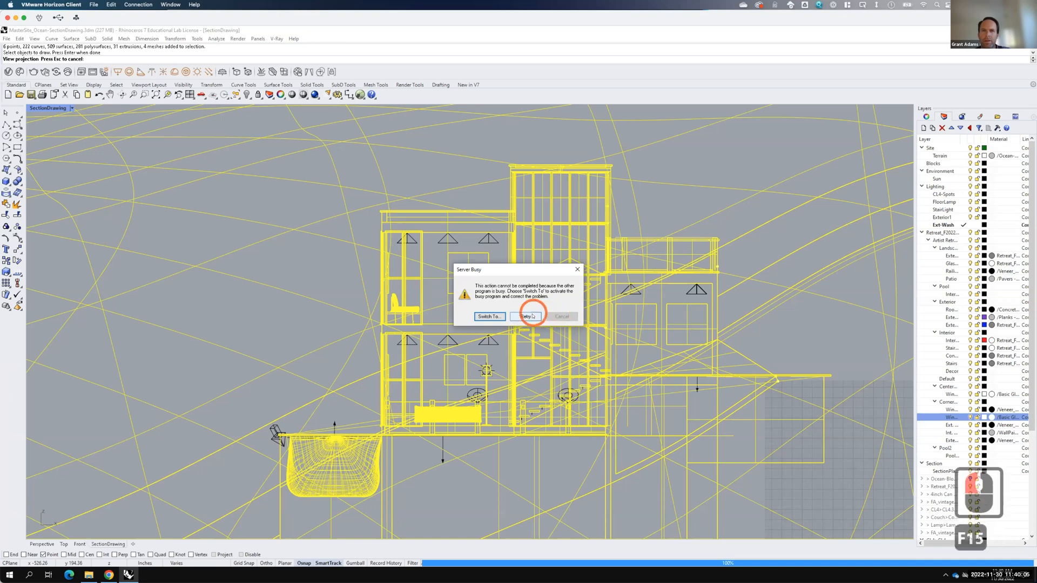
pyautogui.click(576, 269)
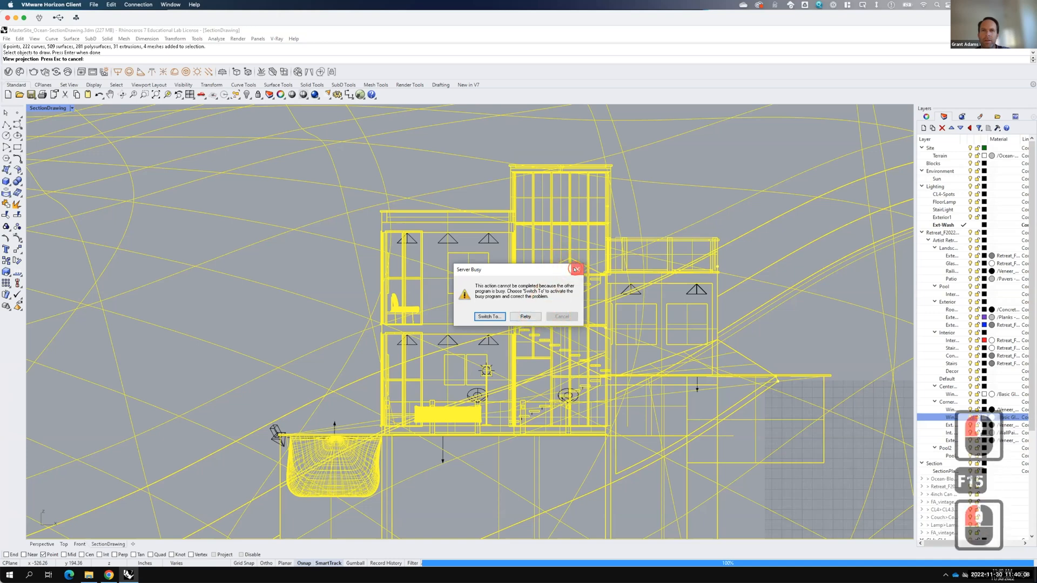
pyautogui.click(575, 269)
pyautogui.click(574, 269)
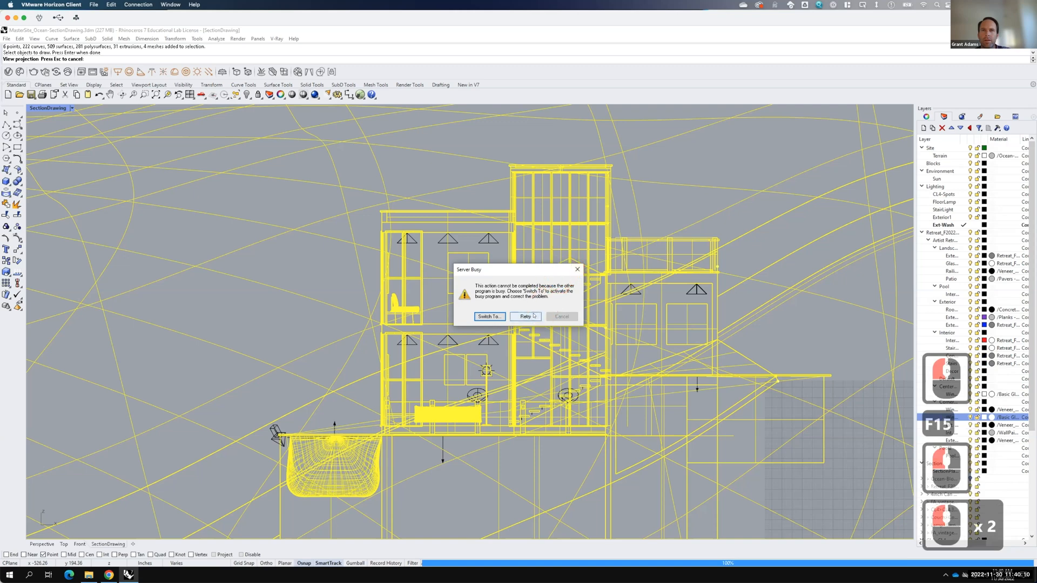
pyautogui.click(532, 316)
pyautogui.click(529, 316)
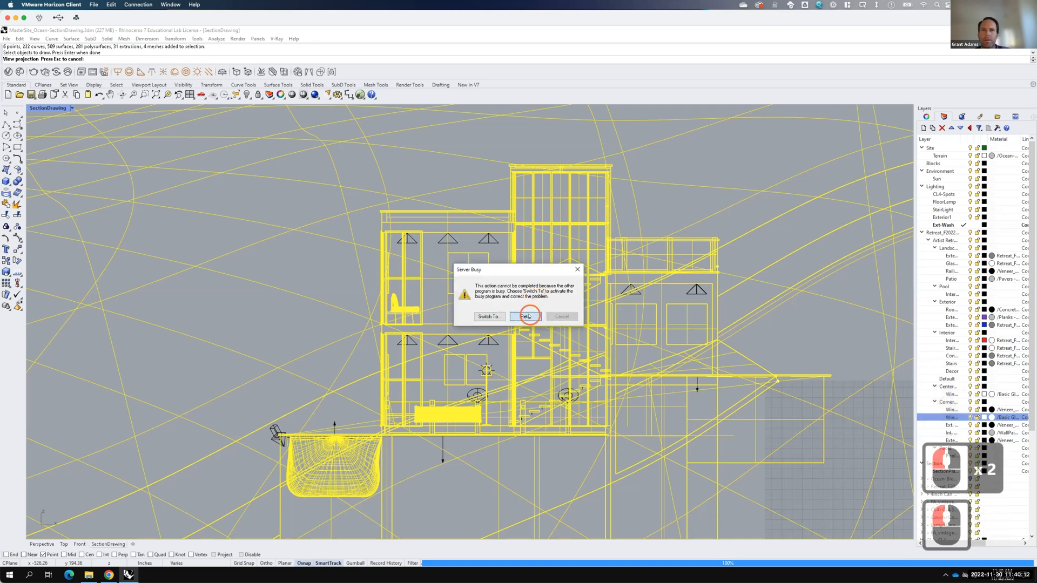
pyautogui.click(529, 316)
pyautogui.click(500, 316)
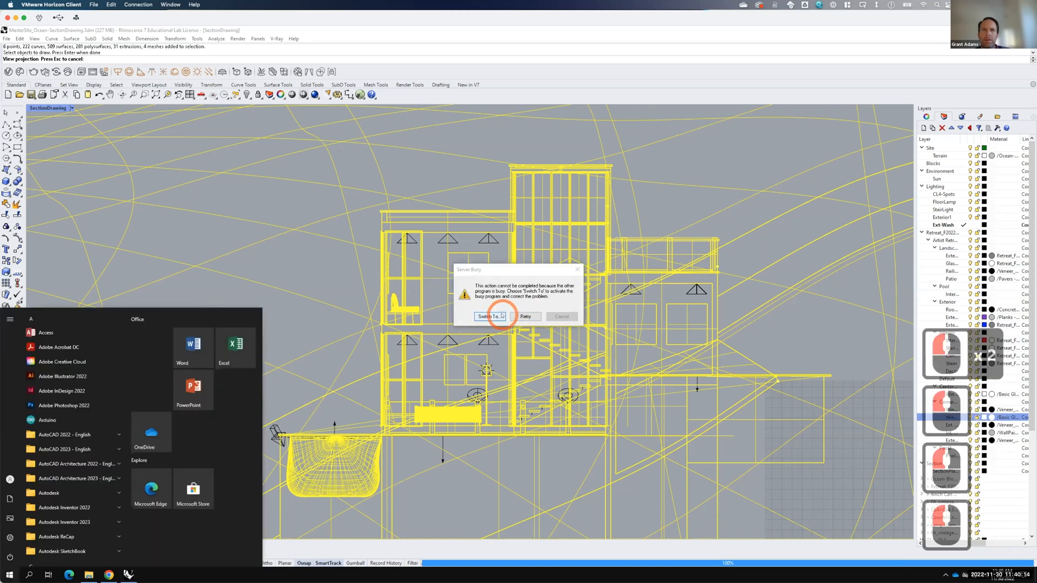
pyautogui.click(462, 202)
pyautogui.click(475, 201)
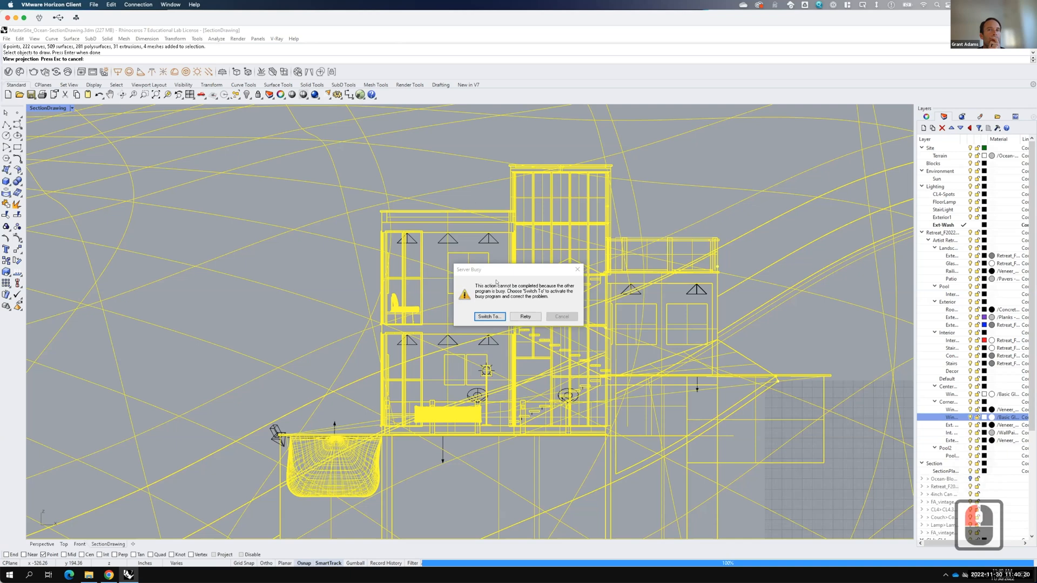
pyautogui.click(577, 269)
pyautogui.click(577, 269)
pyautogui.click(577, 269)
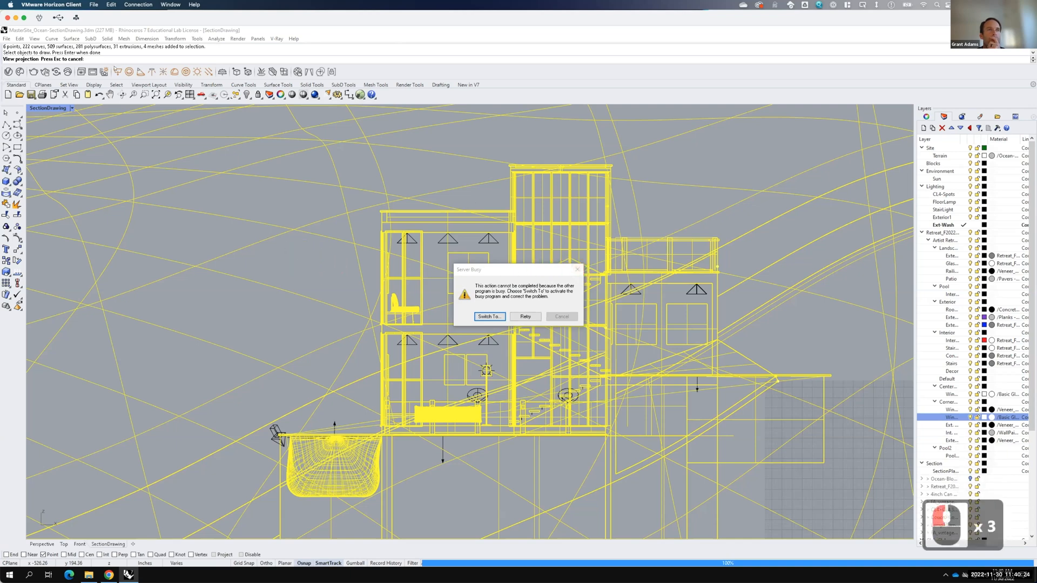
# Step: Try to abort the view projection that is still running behind the Server Busy dialog
pyautogui.click(113, 62)
pyautogui.click(114, 62)
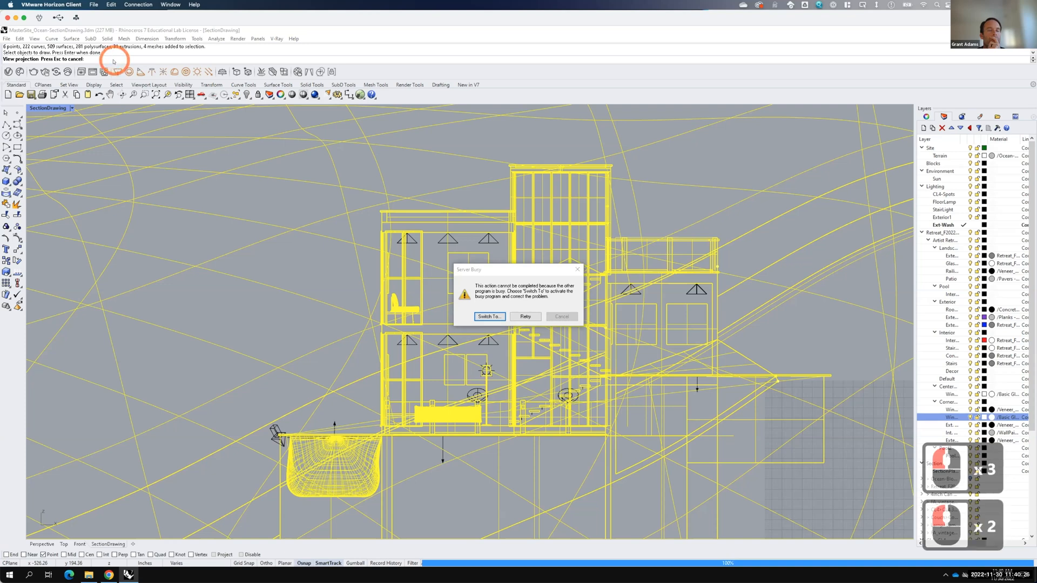
pyautogui.press('Escape')
pyautogui.press('Escape')
pyautogui.press('Escape')
pyautogui.press('Escape')
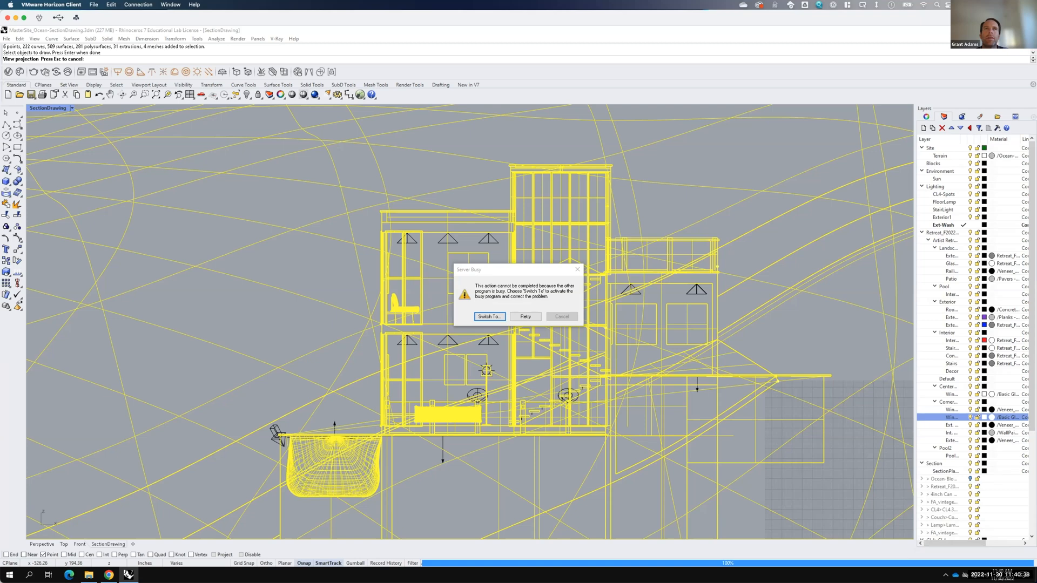
pyautogui.click(577, 270)
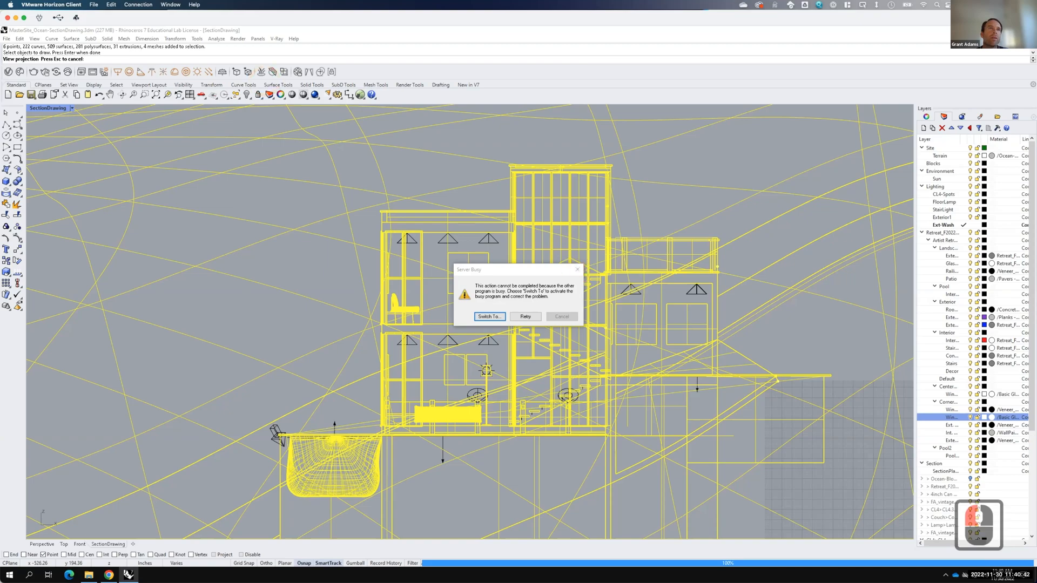
# Step: End the Rhino 7 task in Task Manager and reopen the MasterSite_Ocean-SectionDrawing model from the F2022 folder
pyautogui.hotkey('ctrl', 'alt', 'Delete')
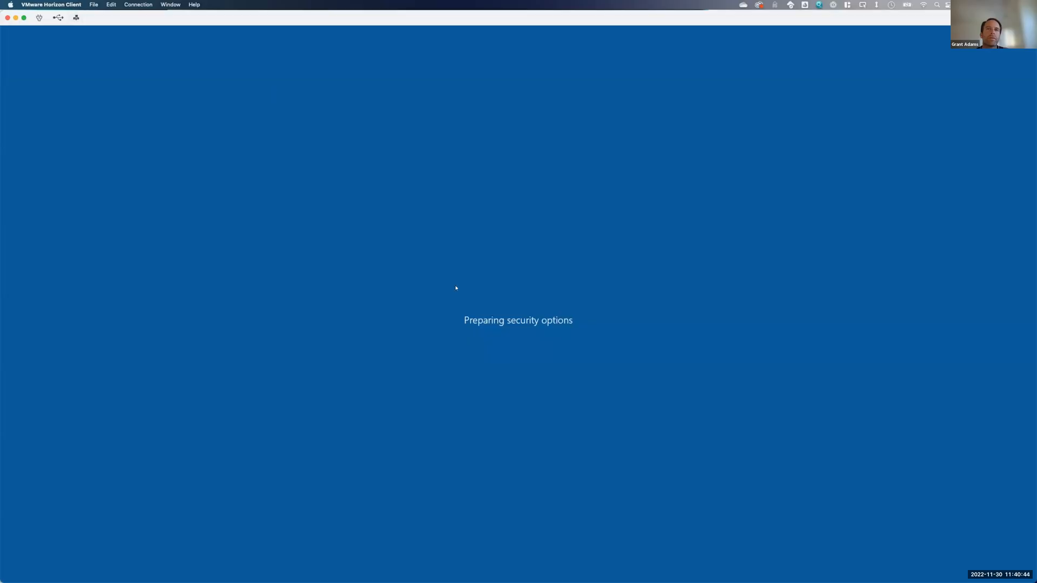
pyautogui.click(501, 302)
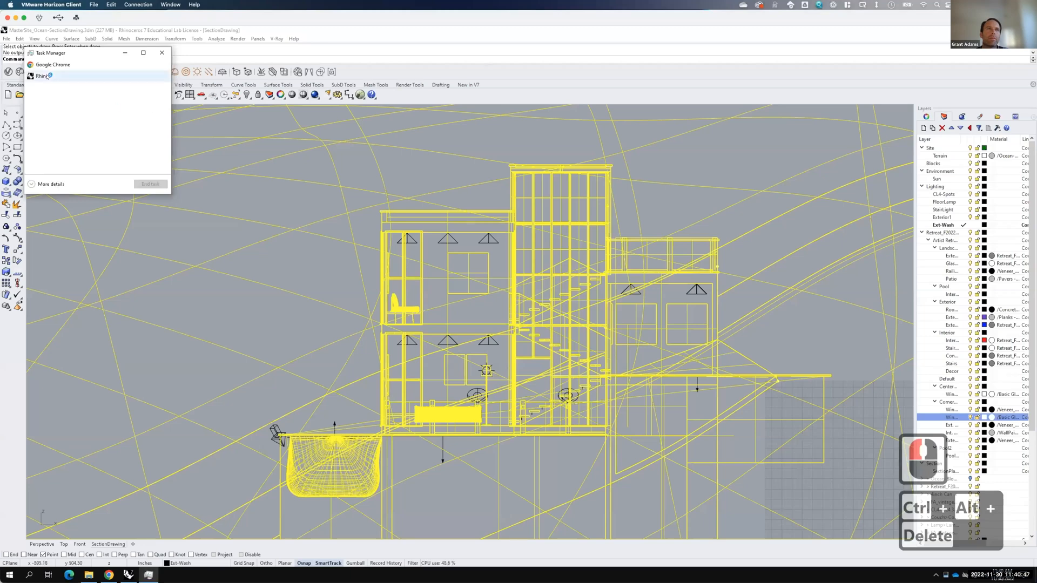
pyautogui.click(47, 76)
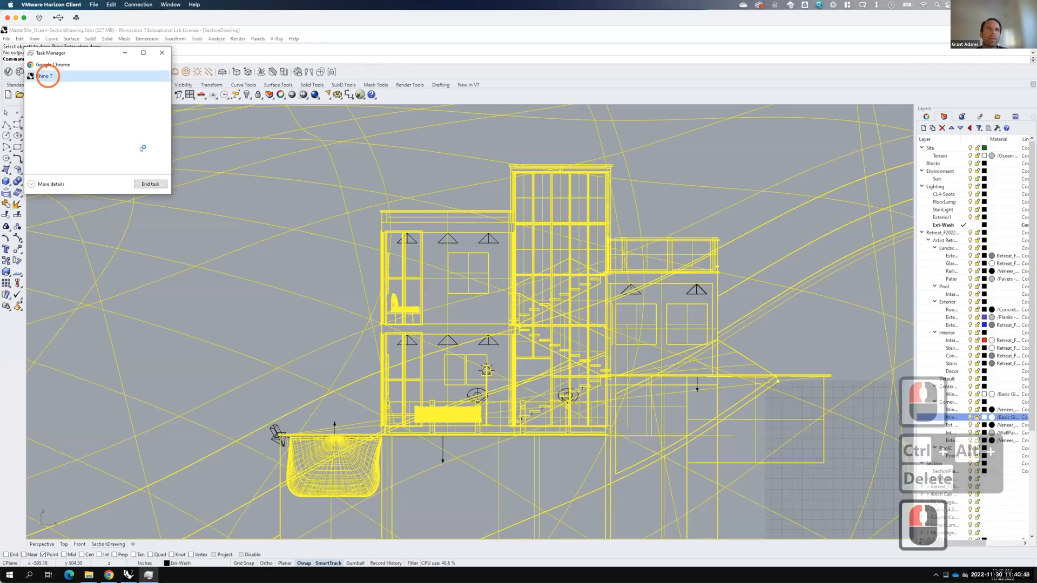
pyautogui.click(152, 185)
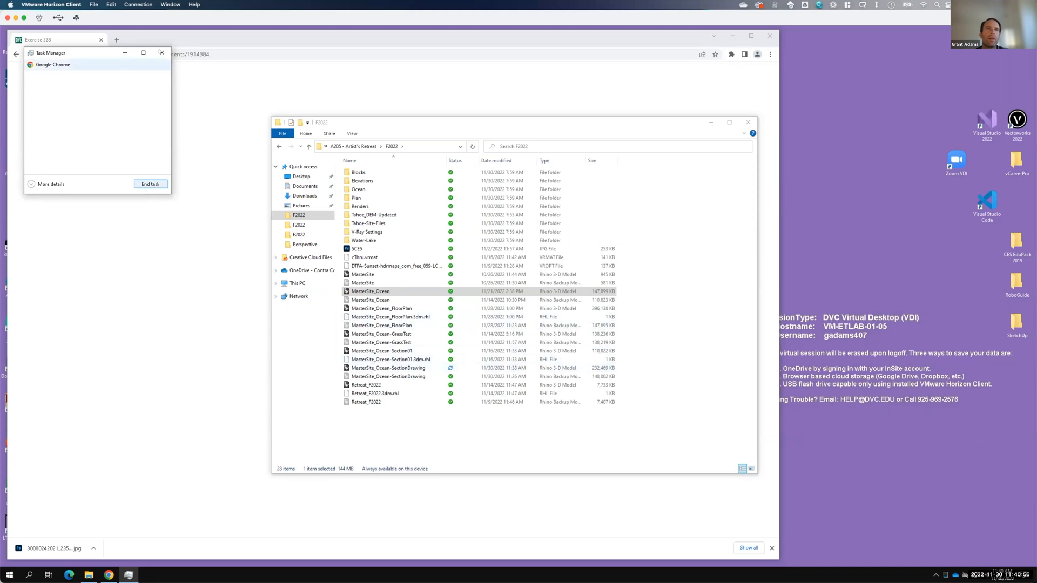
pyautogui.click(161, 53)
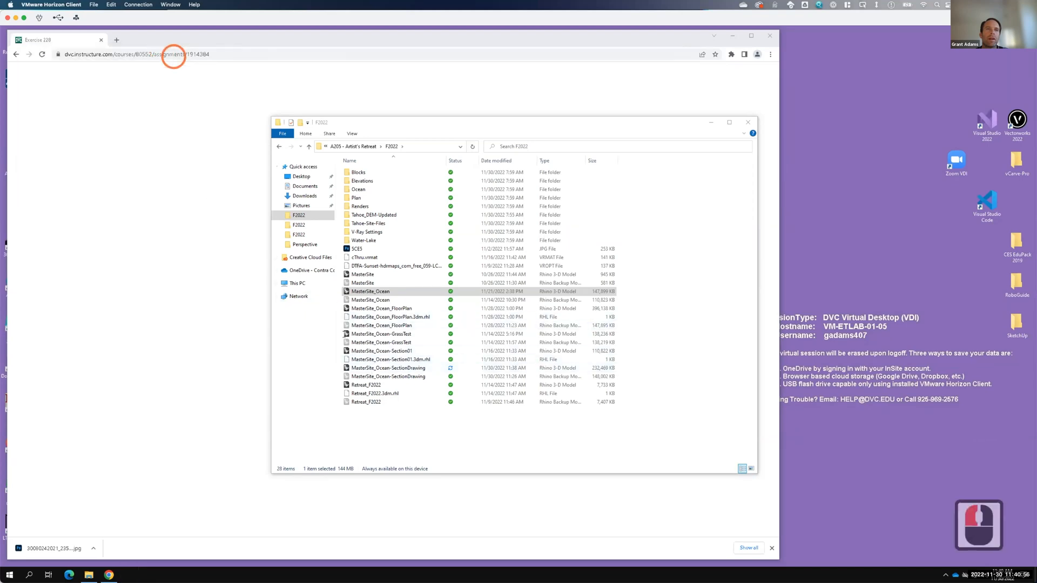
pyautogui.doubleClick(399, 368)
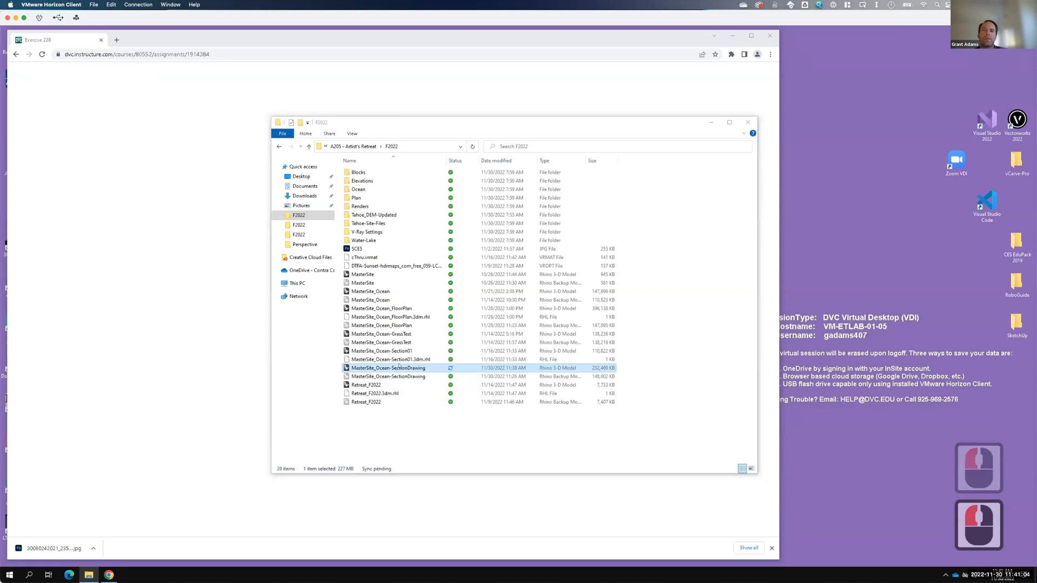
pyautogui.press('F15')
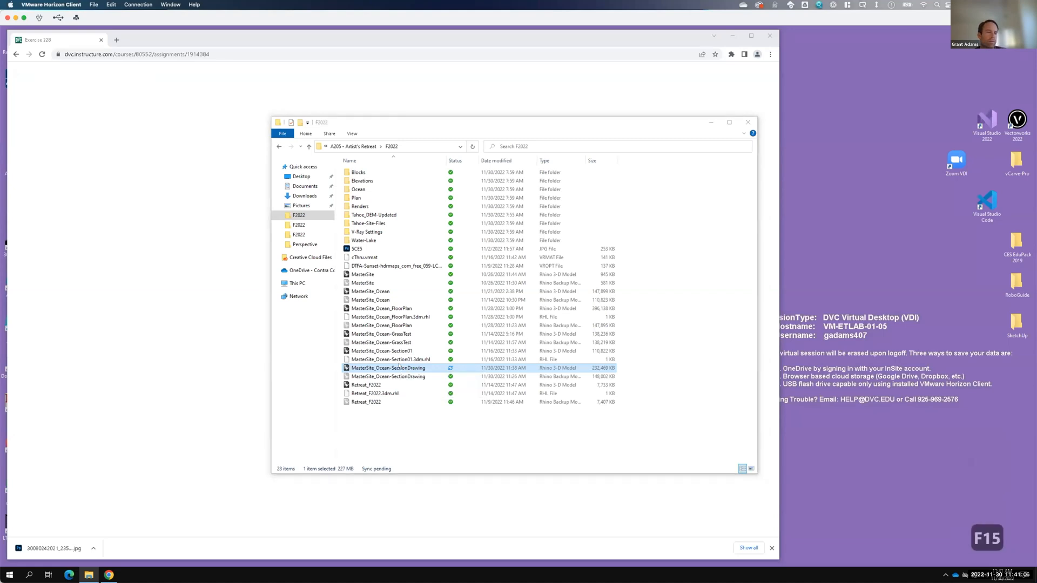
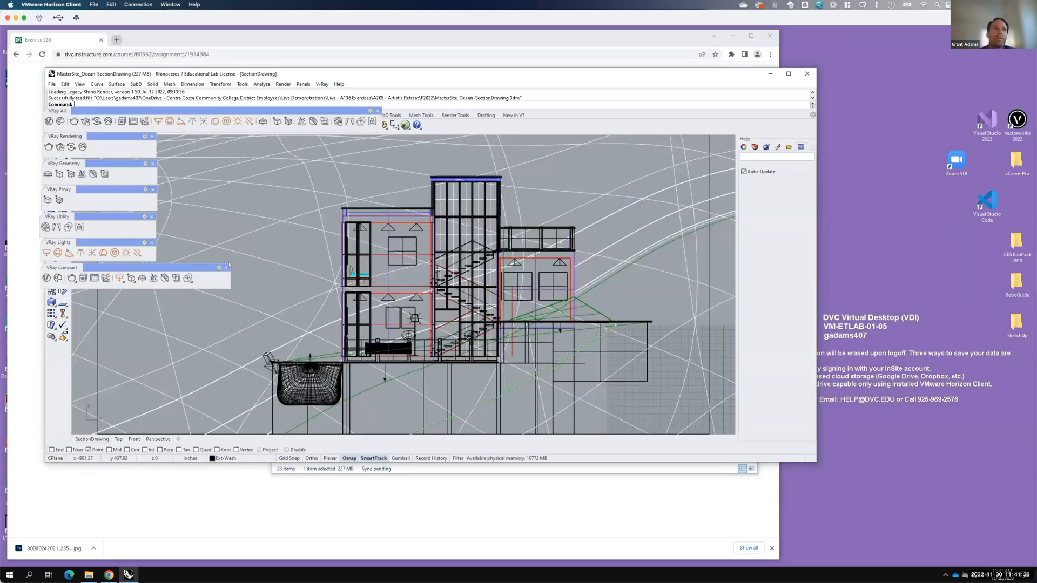
# Step: Close all the floating V-Ray toolbars and maximize the Rhino window
pyautogui.click(151, 242)
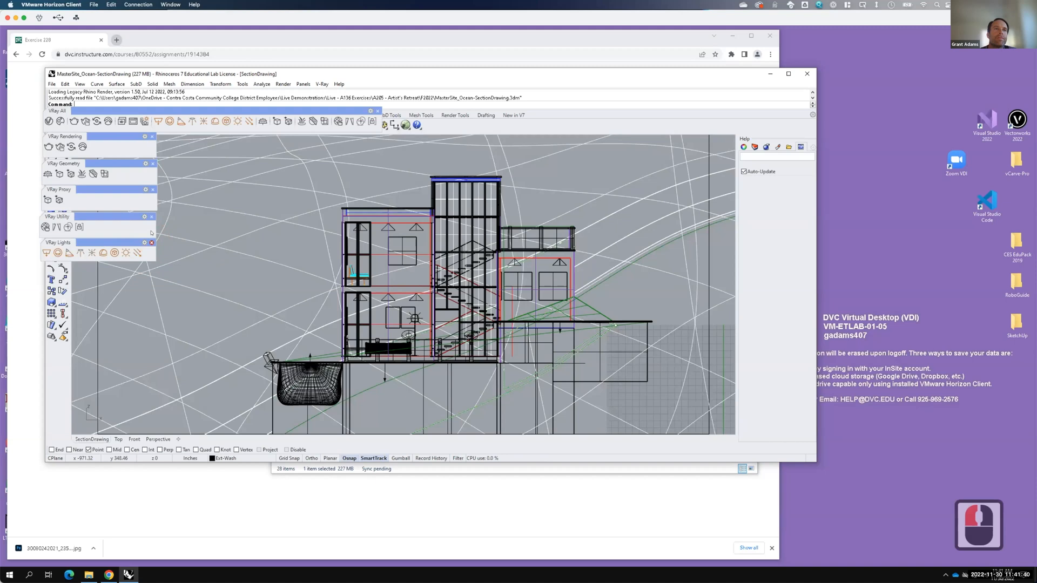
pyautogui.click(151, 216)
pyautogui.click(151, 189)
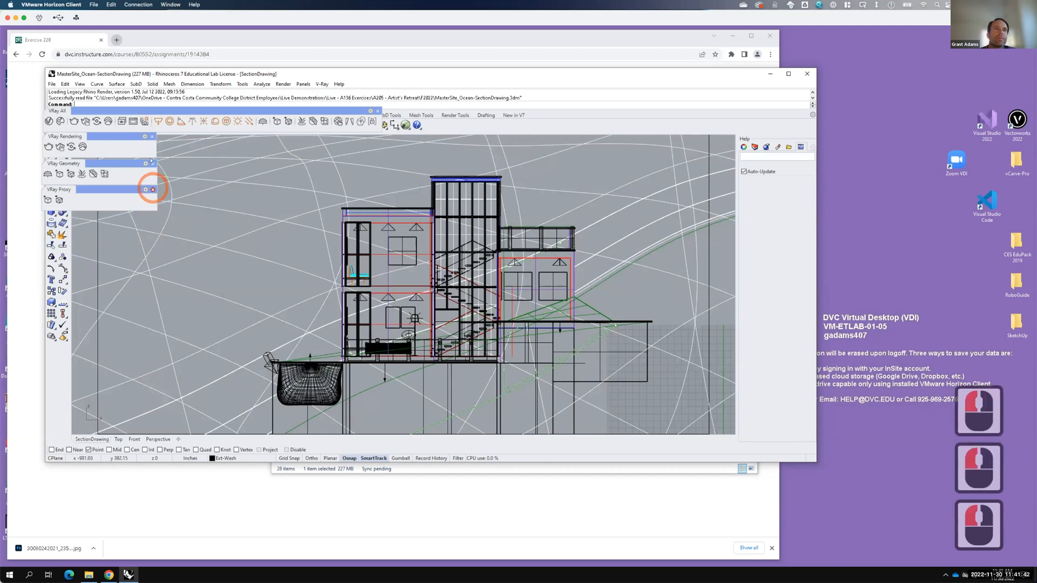
pyautogui.click(151, 163)
pyautogui.click(151, 137)
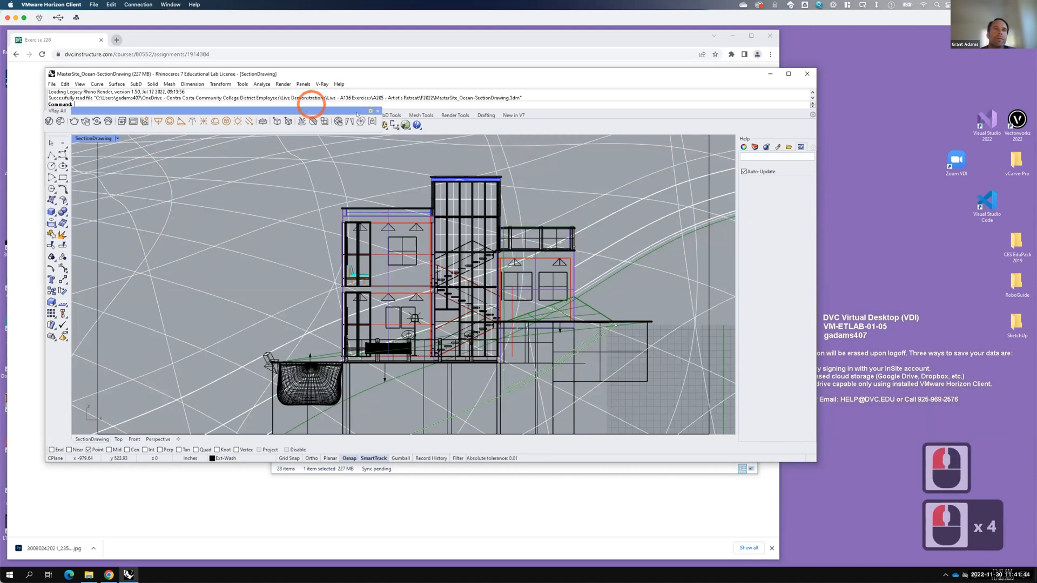
pyautogui.click(378, 111)
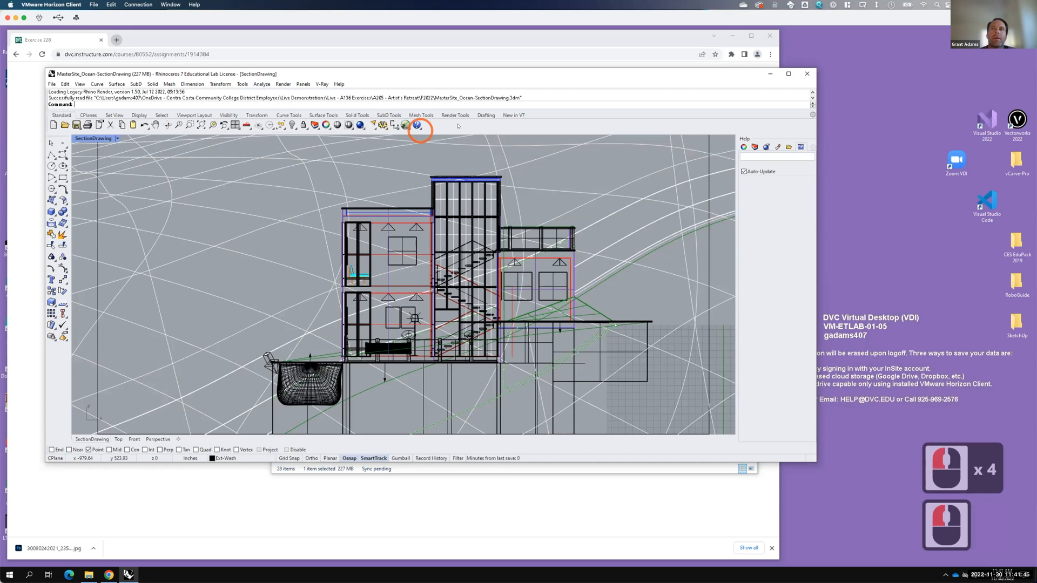
pyautogui.click(788, 74)
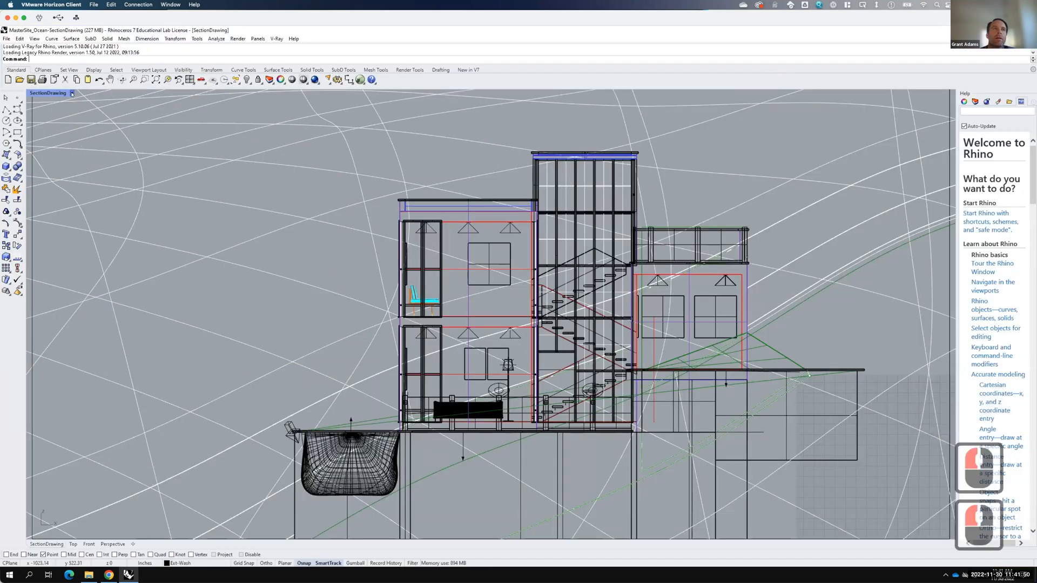
# Step: Widen the Help side panel slightly and restore the saved SectionDrawing named view in the viewport
pyautogui.click(71, 93)
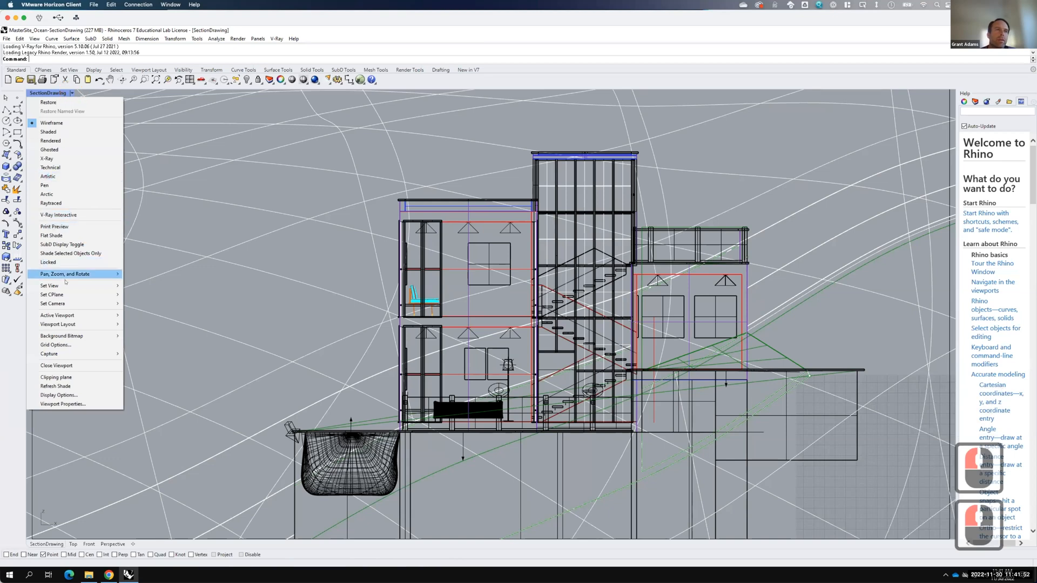
pyautogui.moveTo(81, 286)
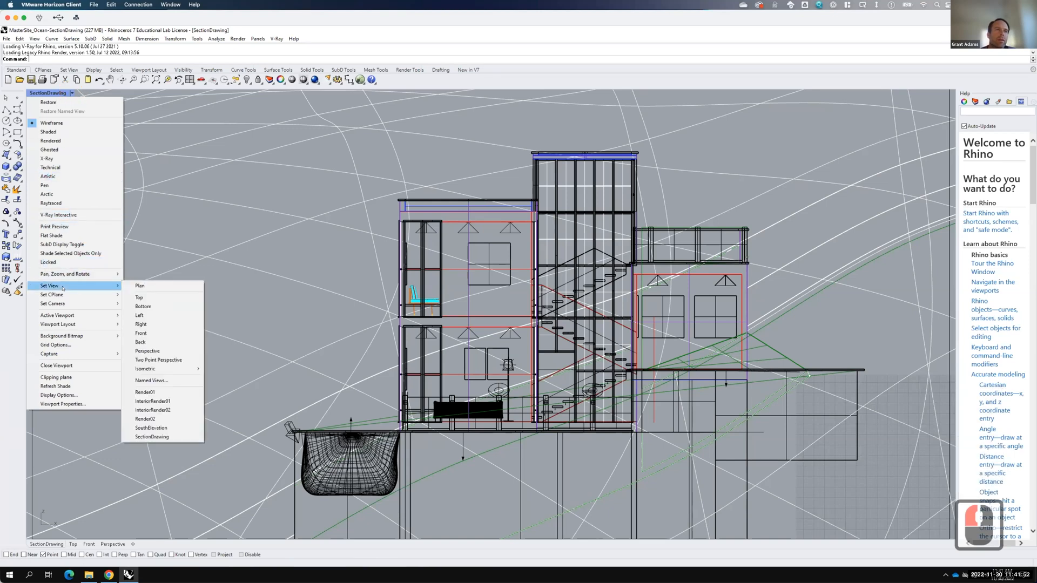
pyautogui.click(165, 437)
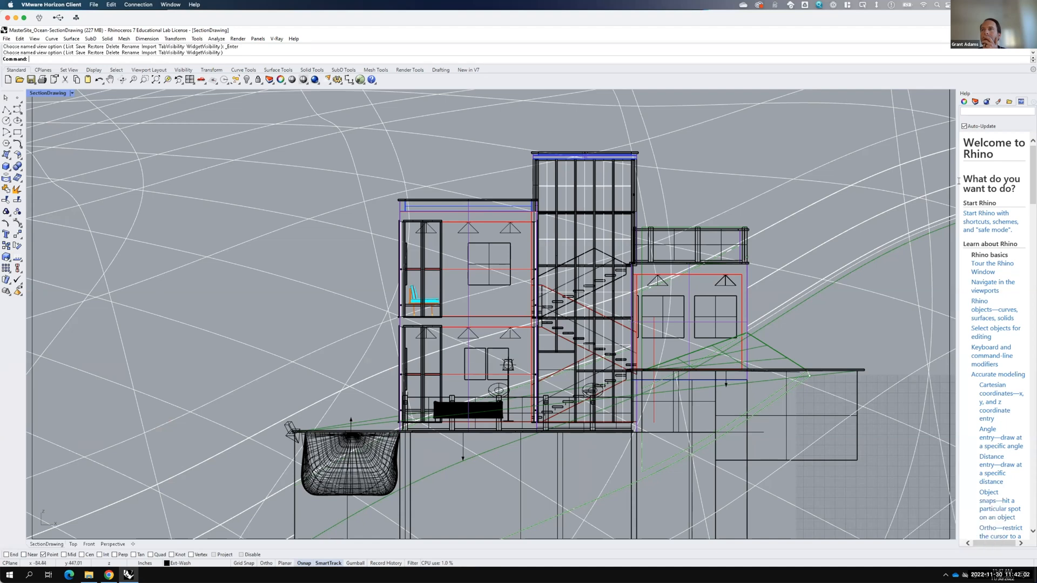
pyautogui.moveTo(957, 180); pyautogui.dragTo(939, 178)
pyautogui.press('F15')
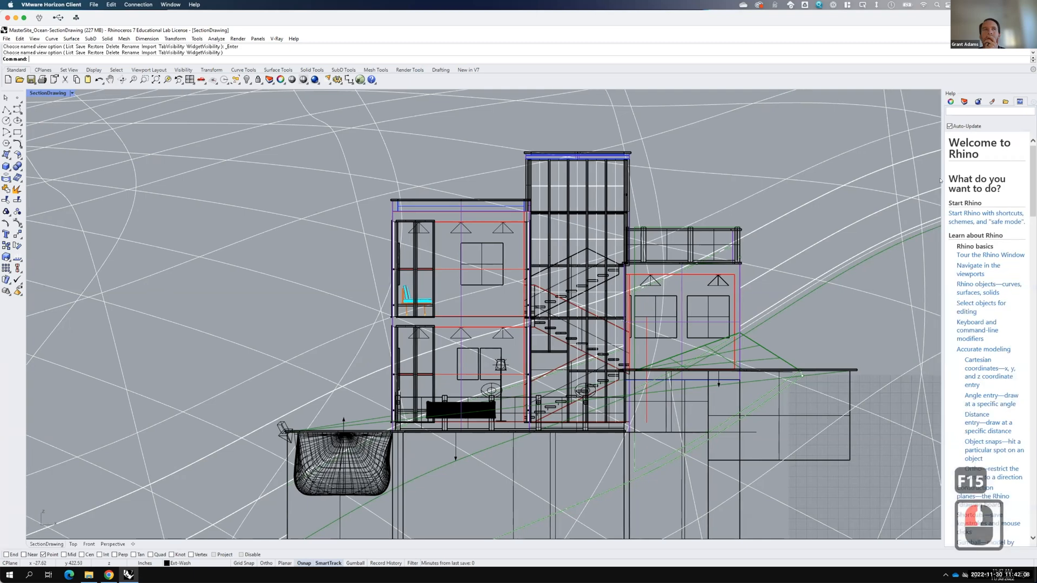
pyautogui.click(71, 93)
pyautogui.moveTo(52, 286)
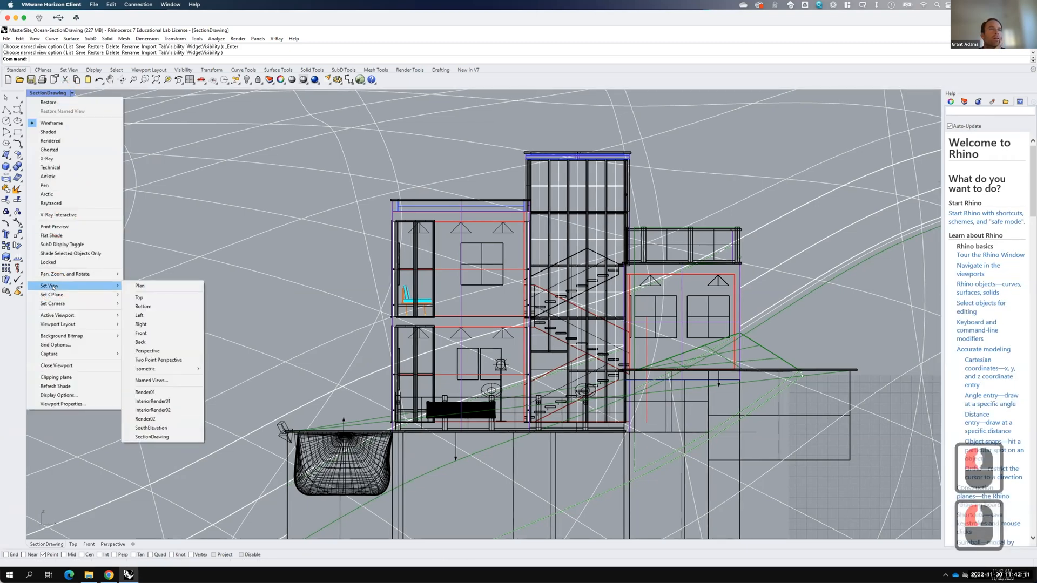
pyautogui.click(151, 437)
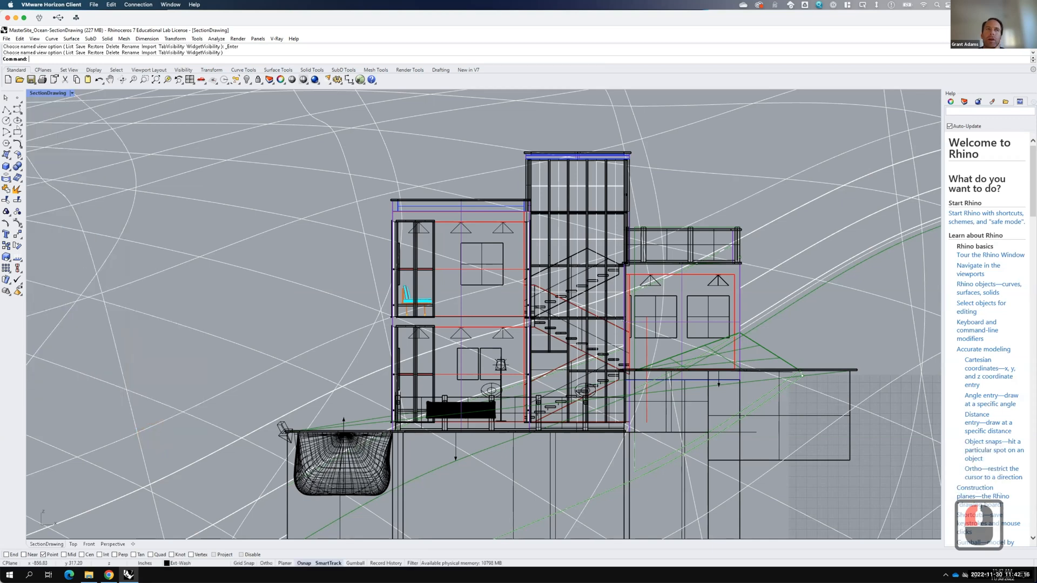
# Step: Return to the four-viewport layout and change the Front viewport to the Left view, framed on the building
pyautogui.doubleClick(50, 92)
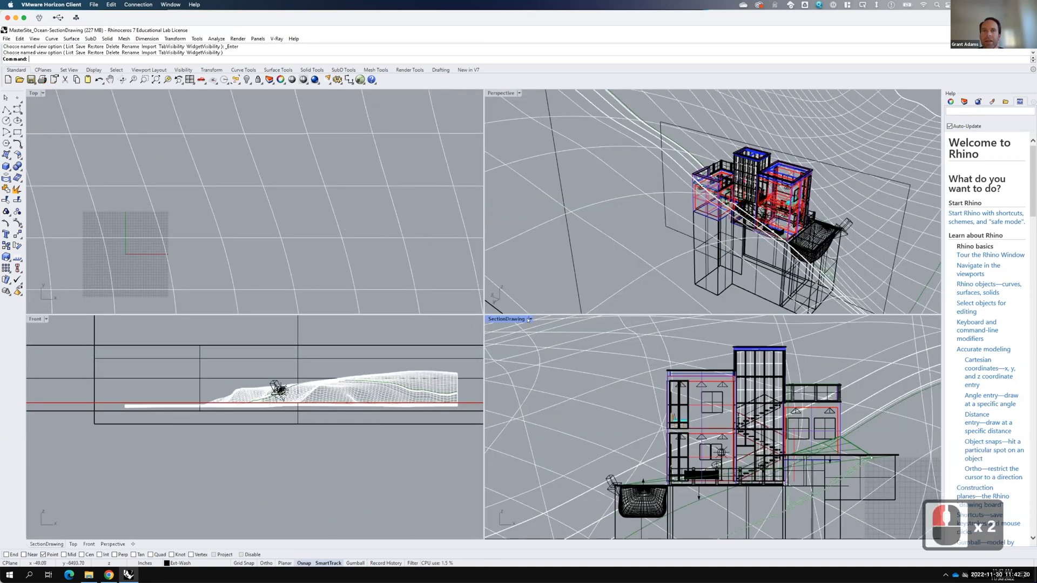
pyautogui.click(46, 319)
pyautogui.moveTo(125, 444)
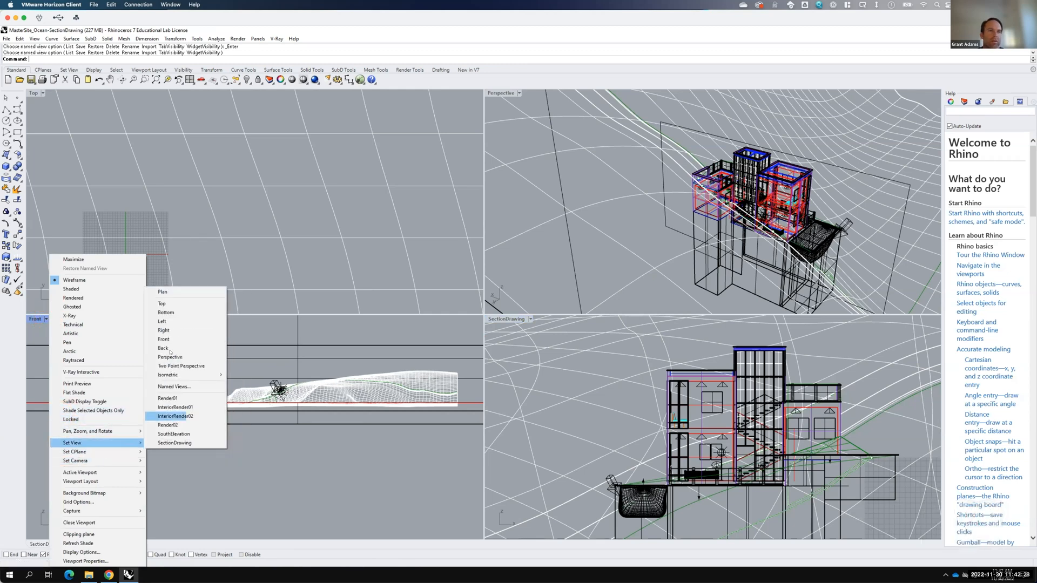
pyautogui.click(170, 340)
pyautogui.click(162, 322)
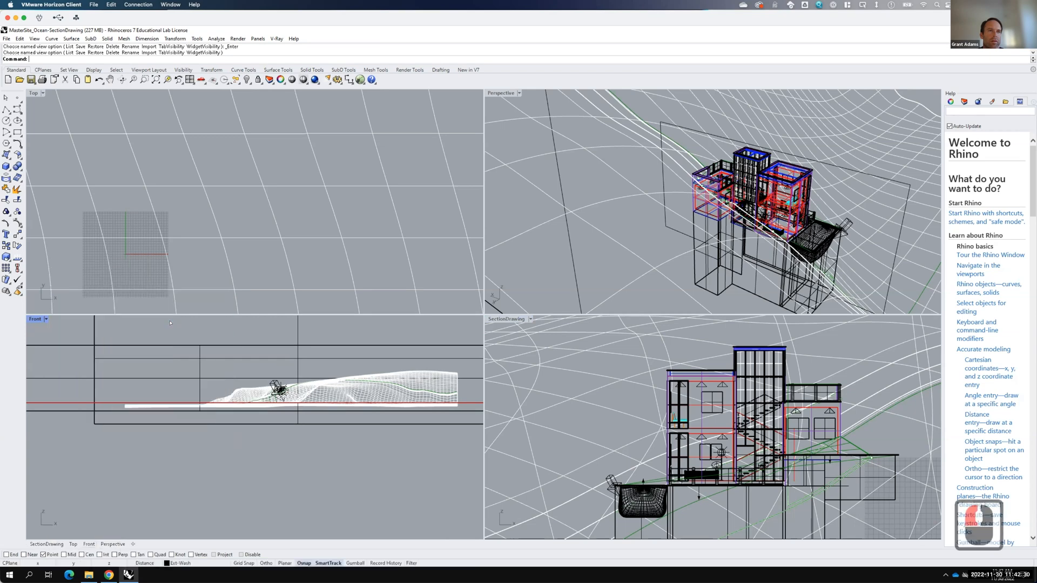
pyautogui.scroll(13, 387, 437)
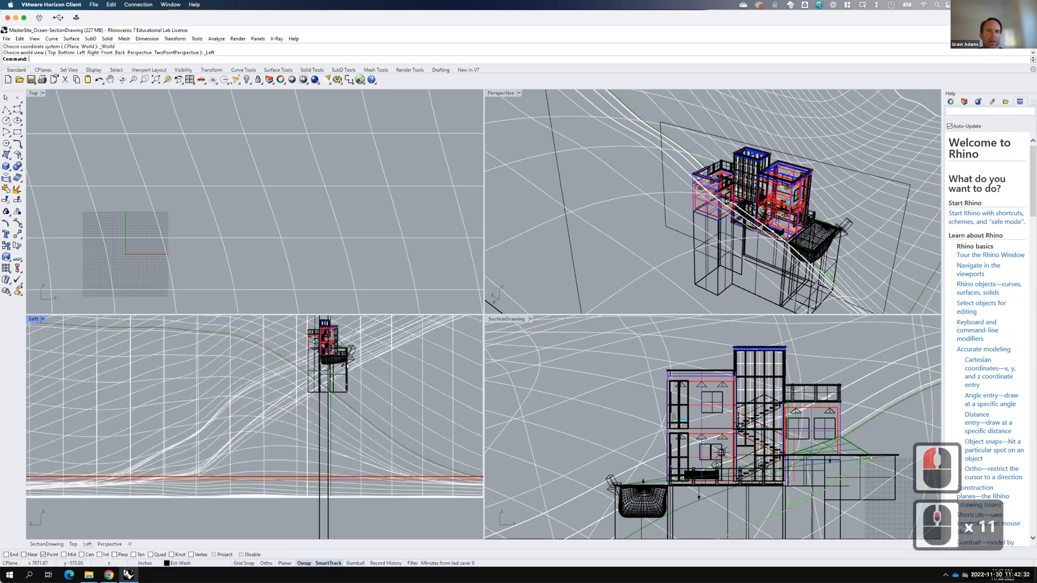
pyautogui.scroll(5, 333, 469)
pyautogui.scroll(8, 330, 443)
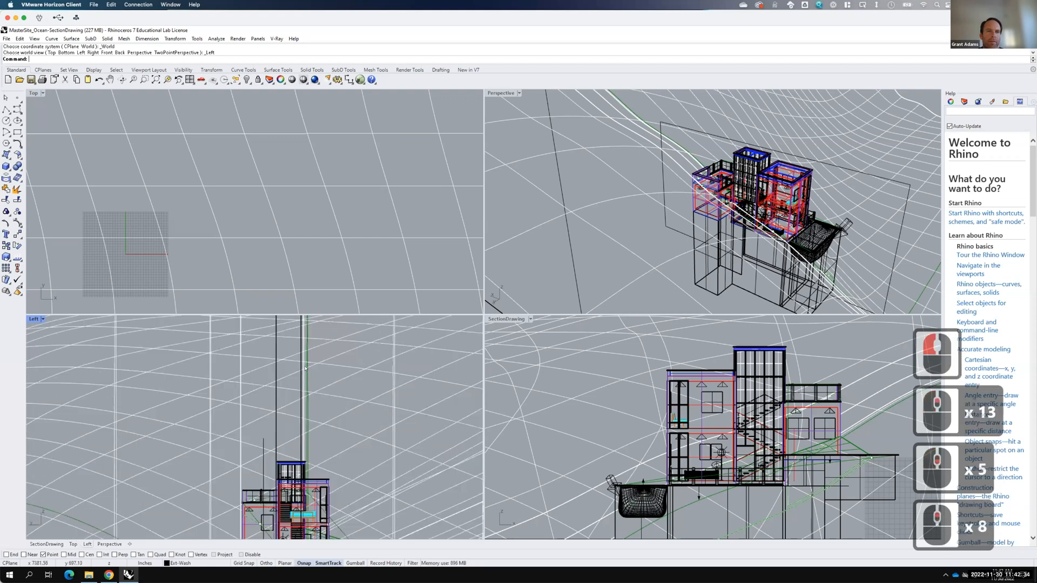
pyautogui.scroll(2, 327, 389)
pyautogui.scroll(4, 326, 357)
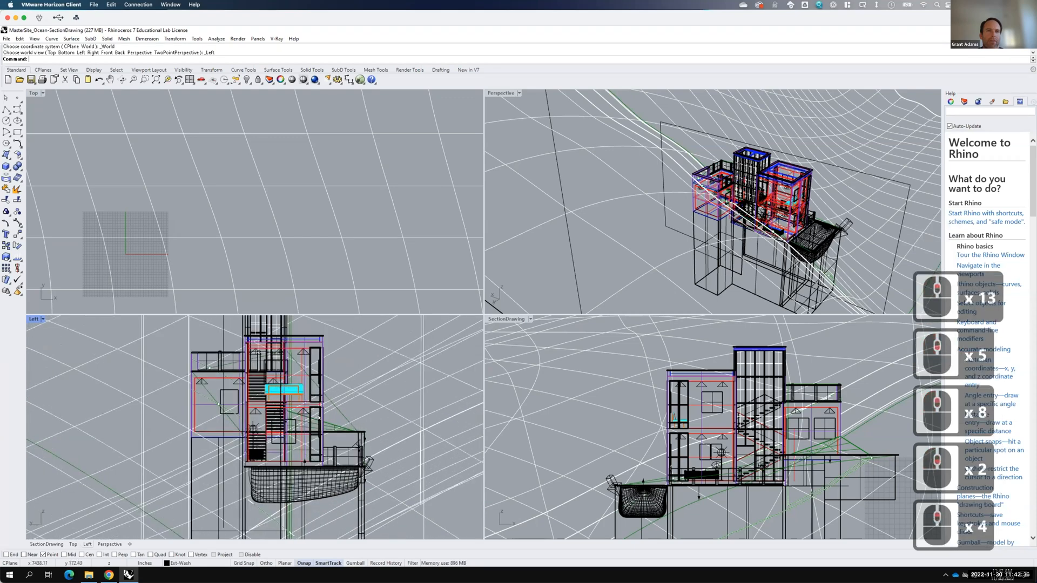
# Step: Hide the building and site geometry in front of the section cut line in the Left view, checking the cut building in Perspective
pyautogui.scroll(-1, 295, 425)
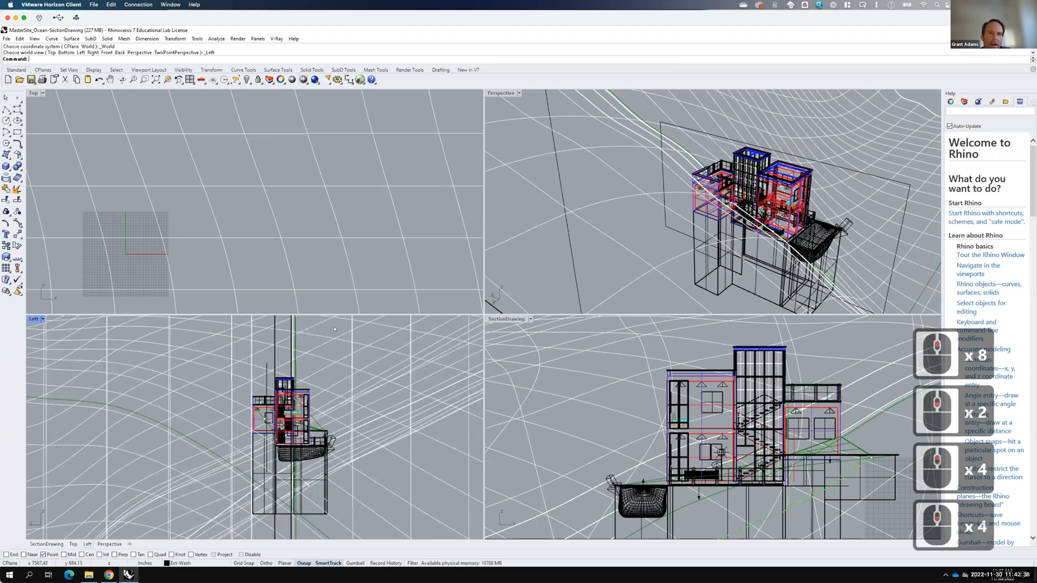
pyautogui.moveTo(334, 328); pyautogui.dragTo(292, 513)
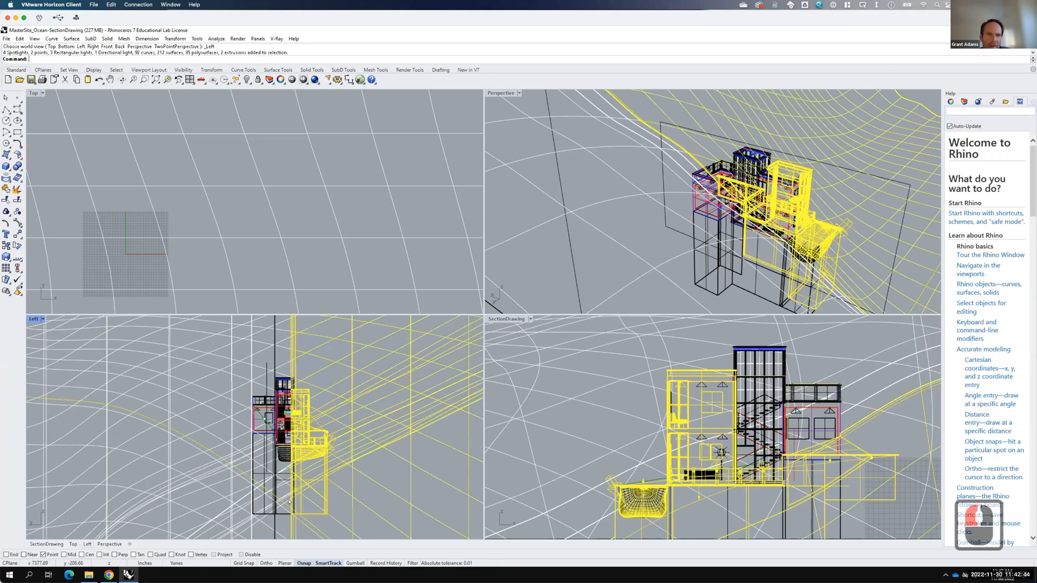
pyautogui.click(337, 353)
pyautogui.moveTo(340, 350); pyautogui.dragTo(293, 517)
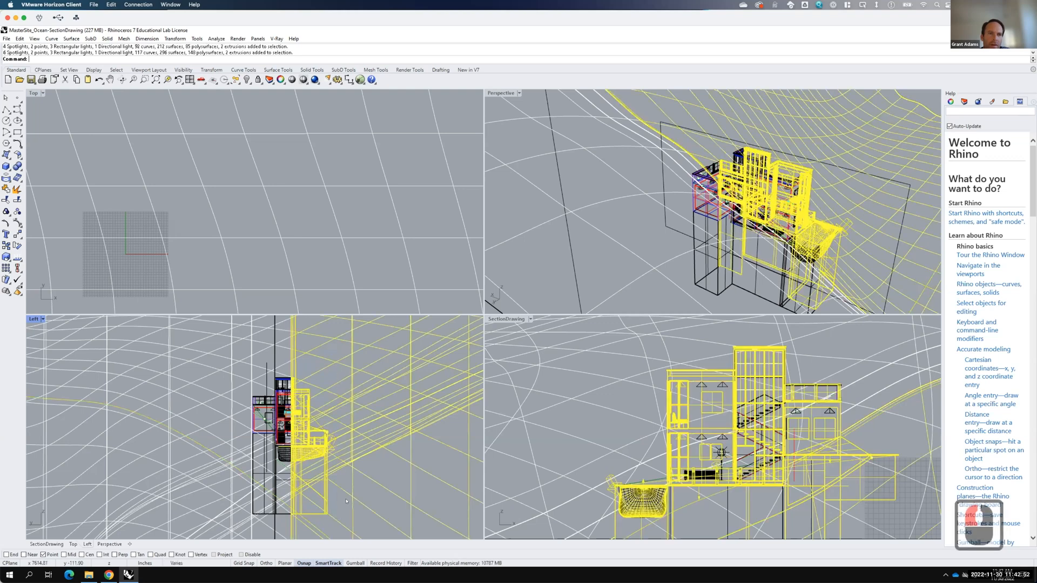
pyautogui.write('hide')
pyautogui.press('Return')
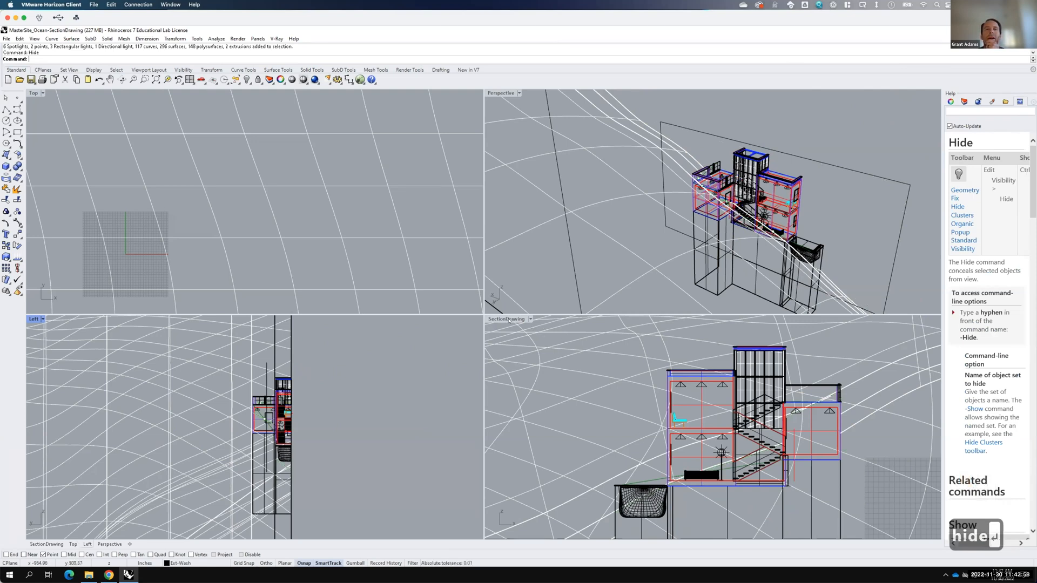
pyautogui.moveTo(847, 211); pyautogui.dragTo(625, 264, button='right')
pyautogui.scroll(4, 625, 264)
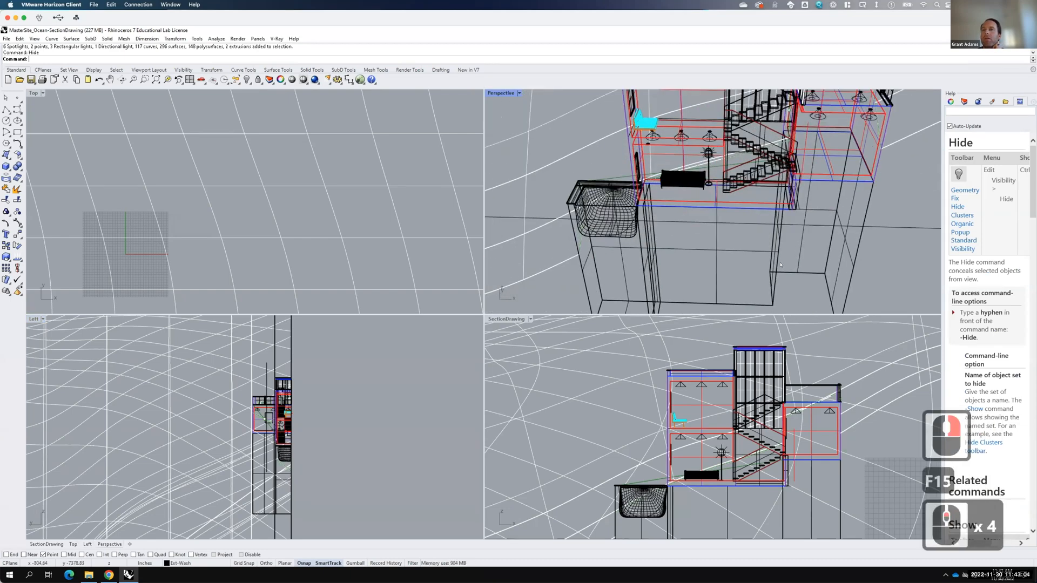
pyautogui.scroll(-2, 852, 171)
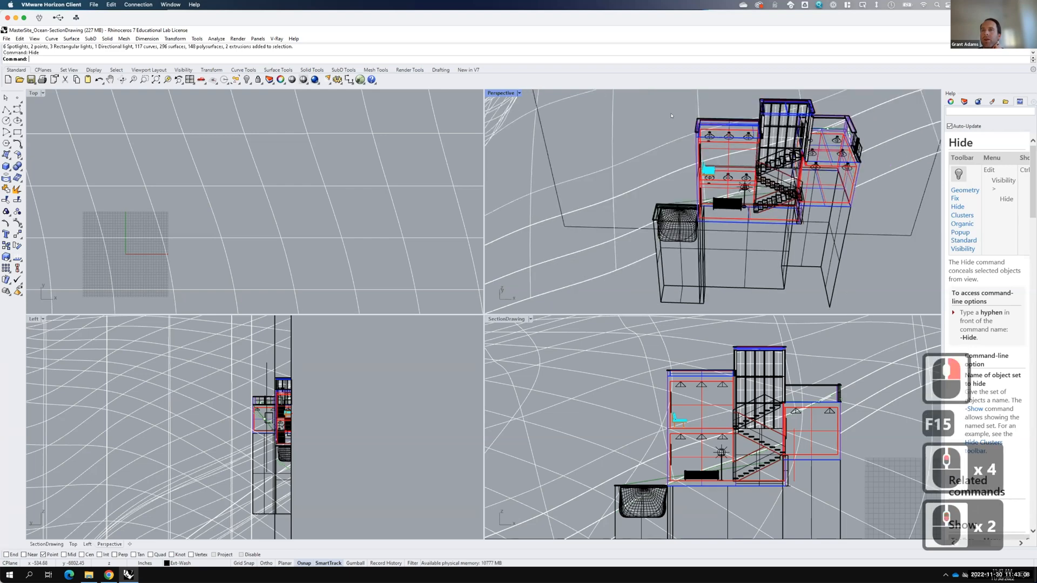
pyautogui.scroll(1, 670, 249)
pyautogui.scroll(1, 743, 164)
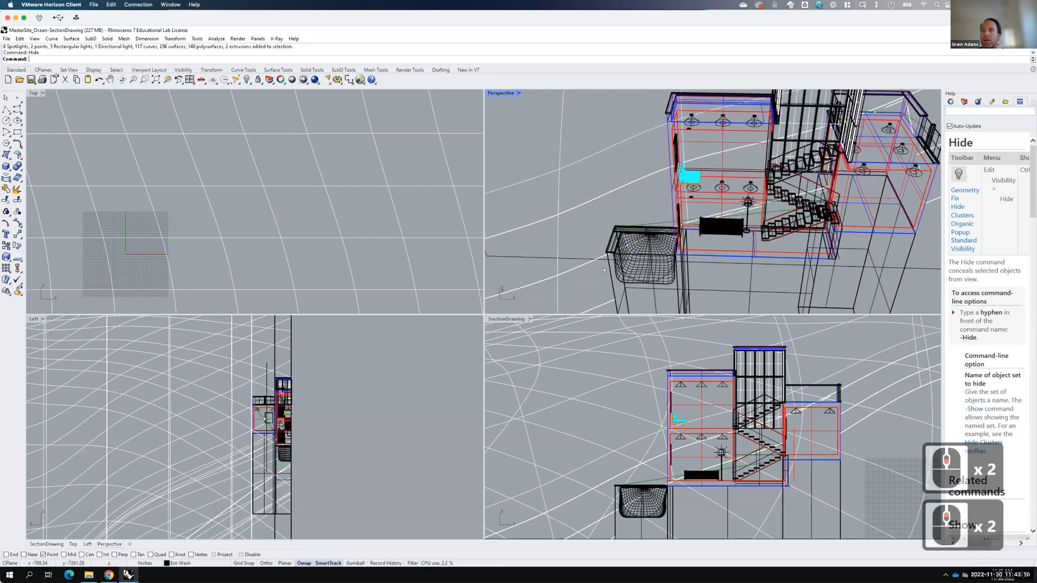
pyautogui.scroll(-2, 666, 217)
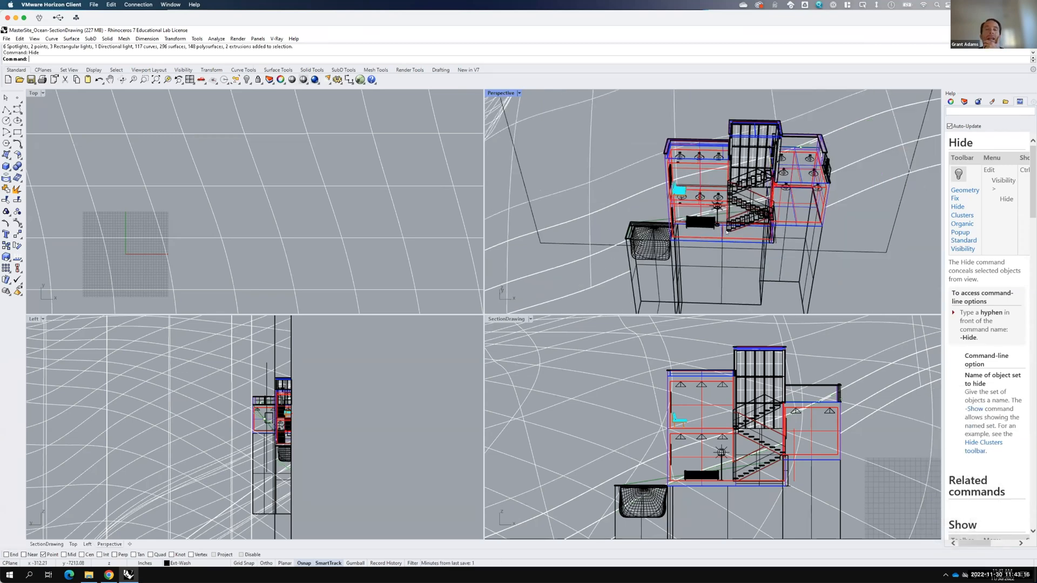
# Step: Maximize the SectionDrawing viewport and restore the saved SectionDrawing named view
pyautogui.doubleClick(507, 319)
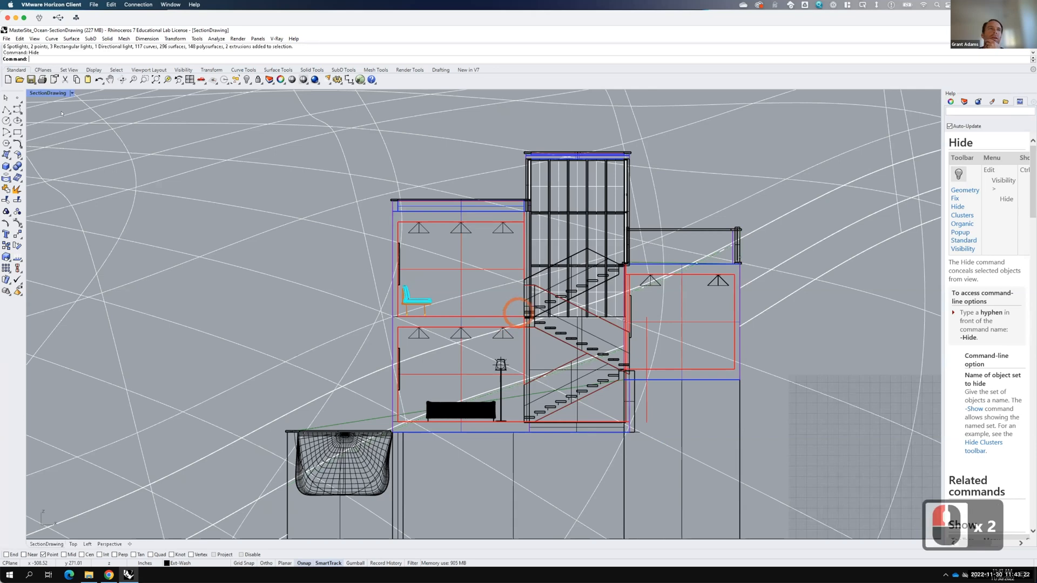
pyautogui.click(72, 93)
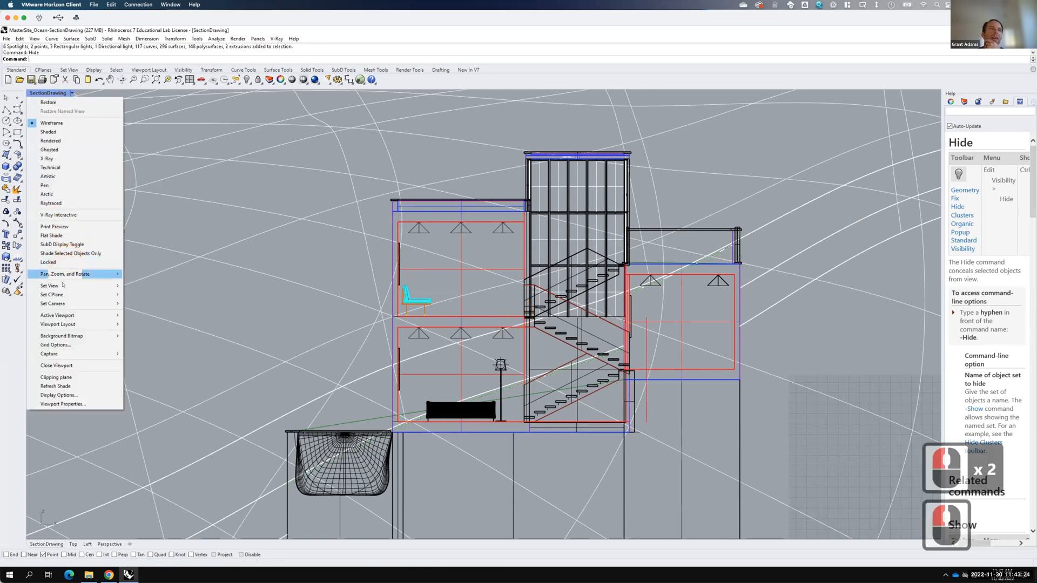
pyautogui.moveTo(65, 286)
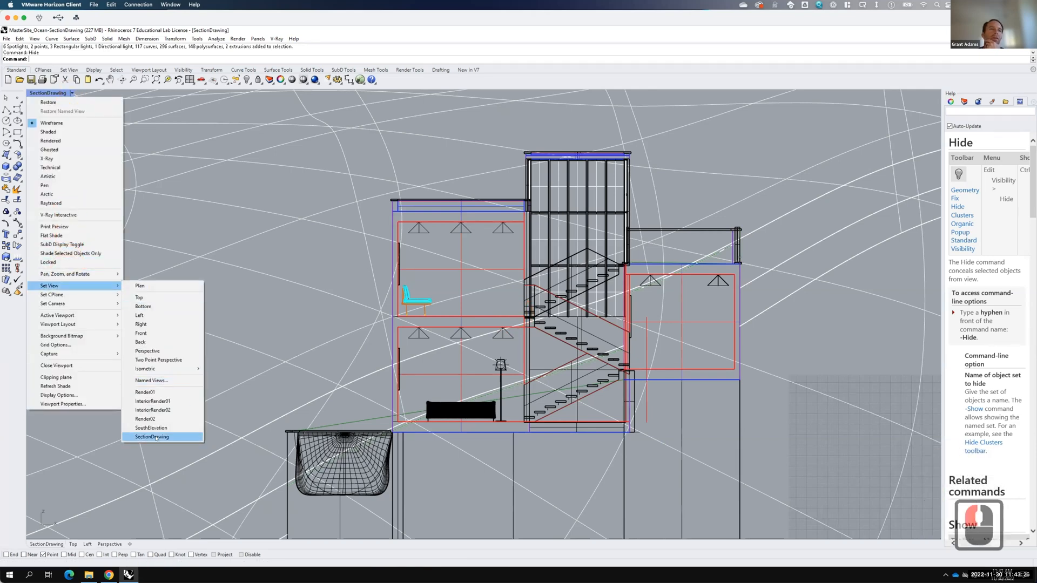
pyautogui.click(156, 437)
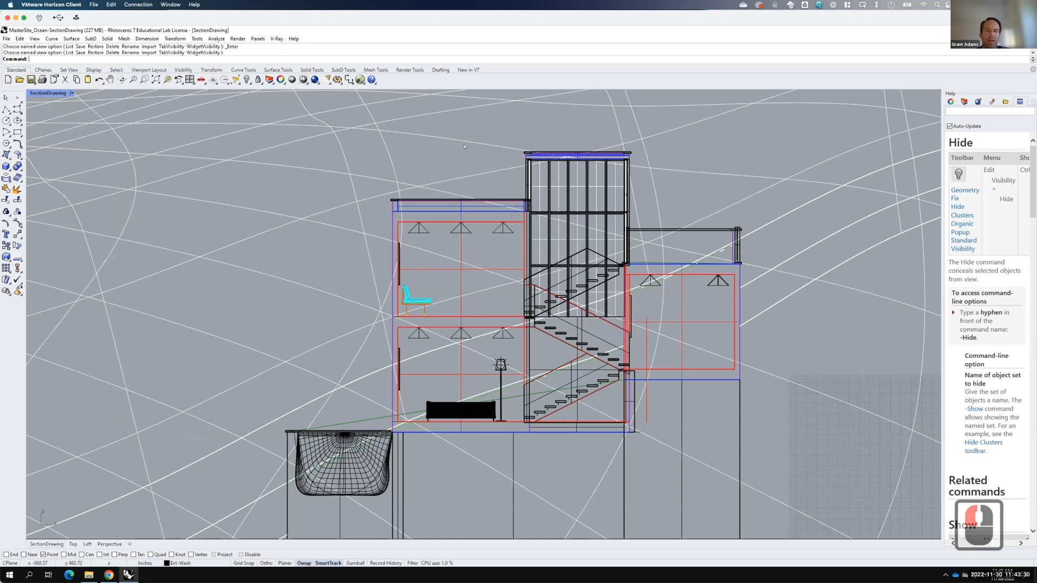
# Step: Run Make2D on all visible objects from the SectionDrawing view, using the View projection and maintaining source layers
pyautogui.write('make')
pyautogui.press('Return')
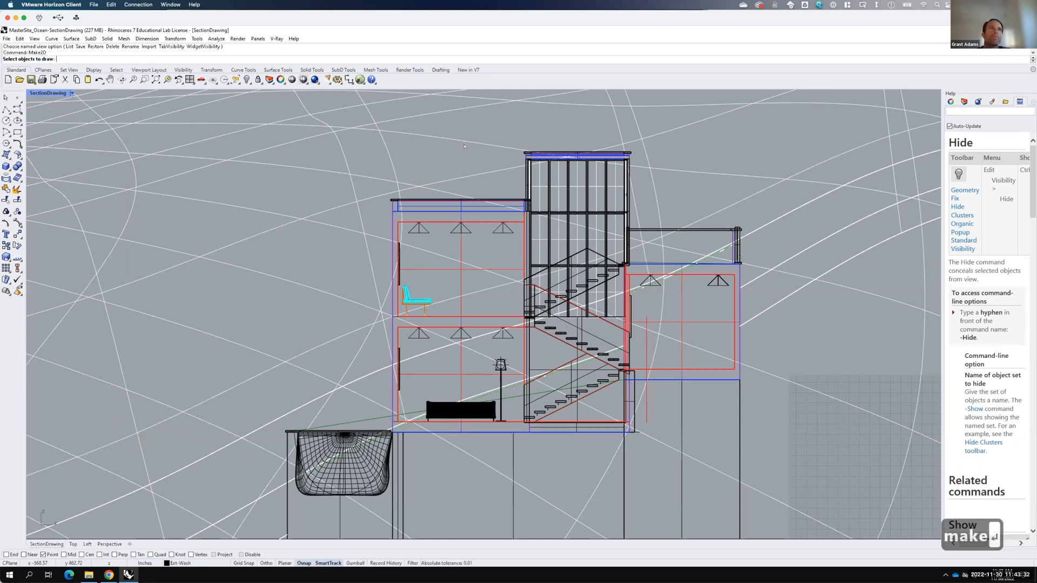
pyautogui.write('all')
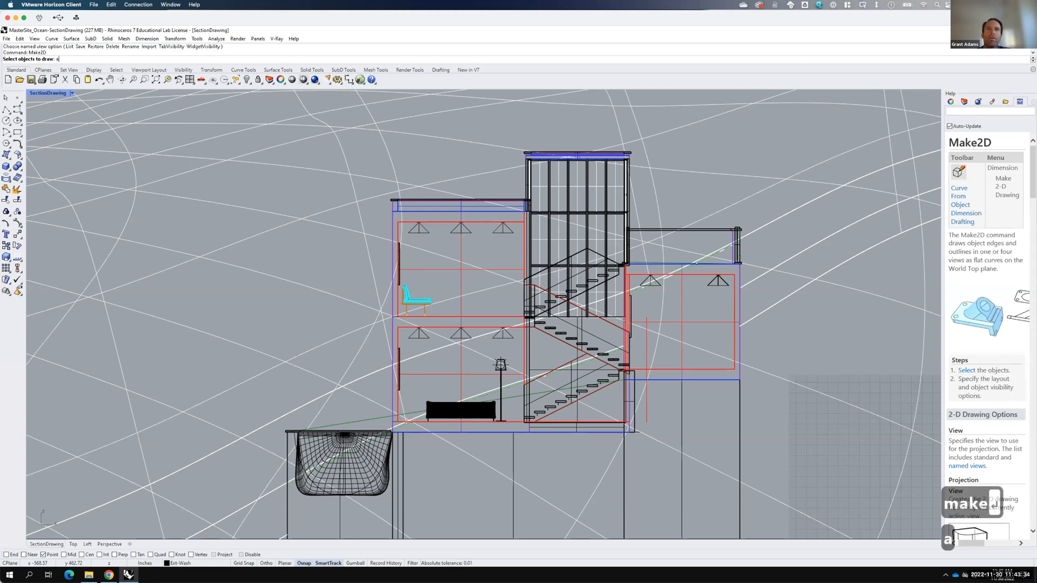
pyautogui.press('Return')
pyautogui.press('Return')
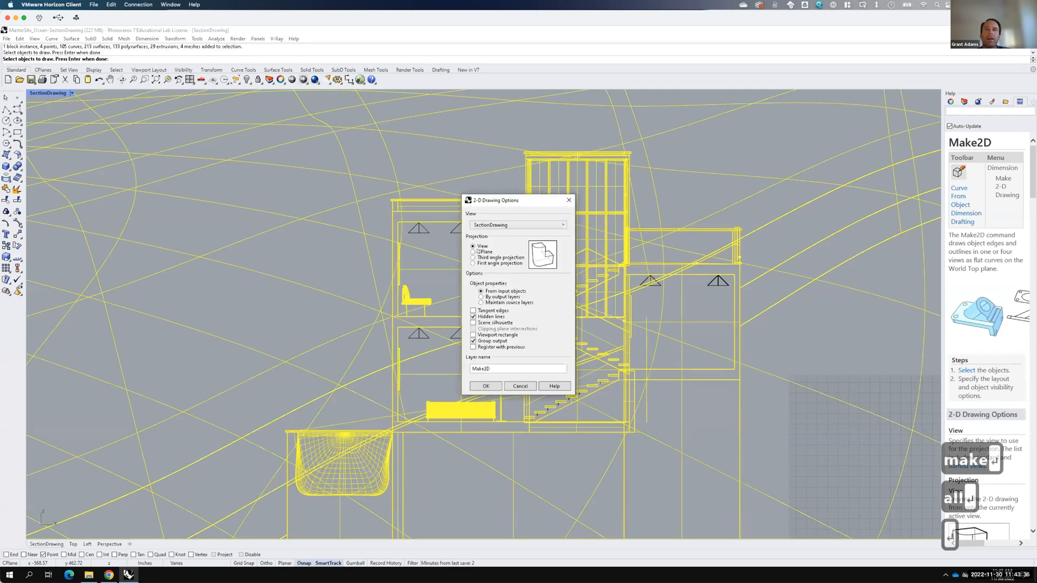
pyautogui.click(481, 302)
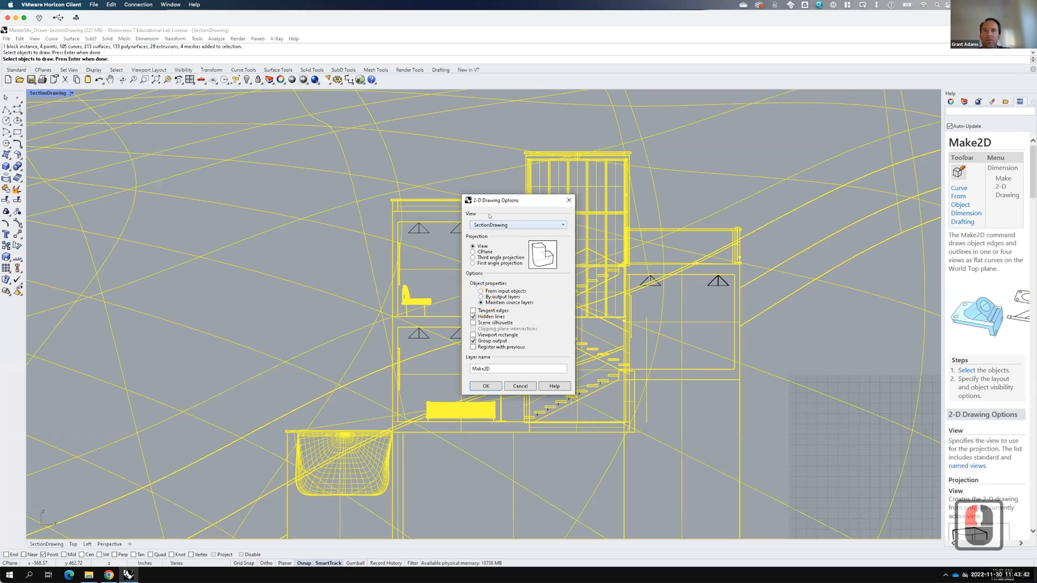
pyautogui.click(486, 386)
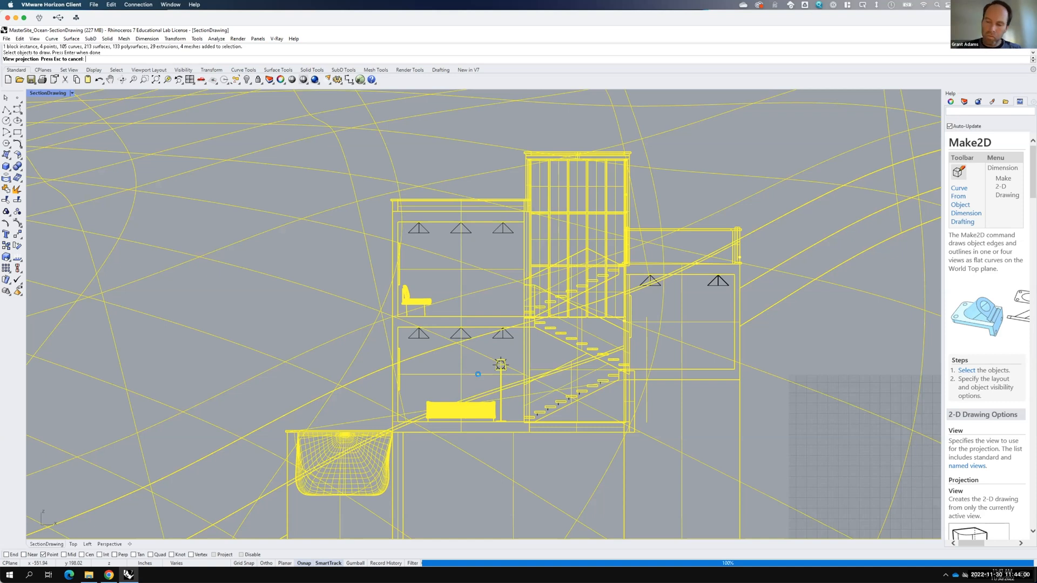
pyautogui.press('F15')
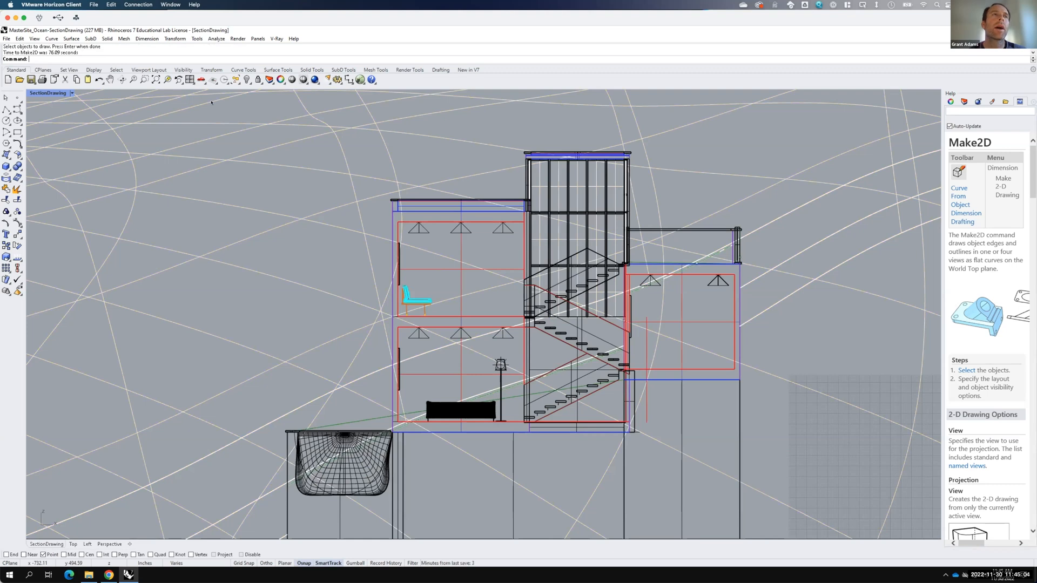
# Step: Return to the four-viewport layout and maximize the Top viewport to show the generated 2D section linework
pyautogui.click(42, 94)
pyautogui.click(278, 31)
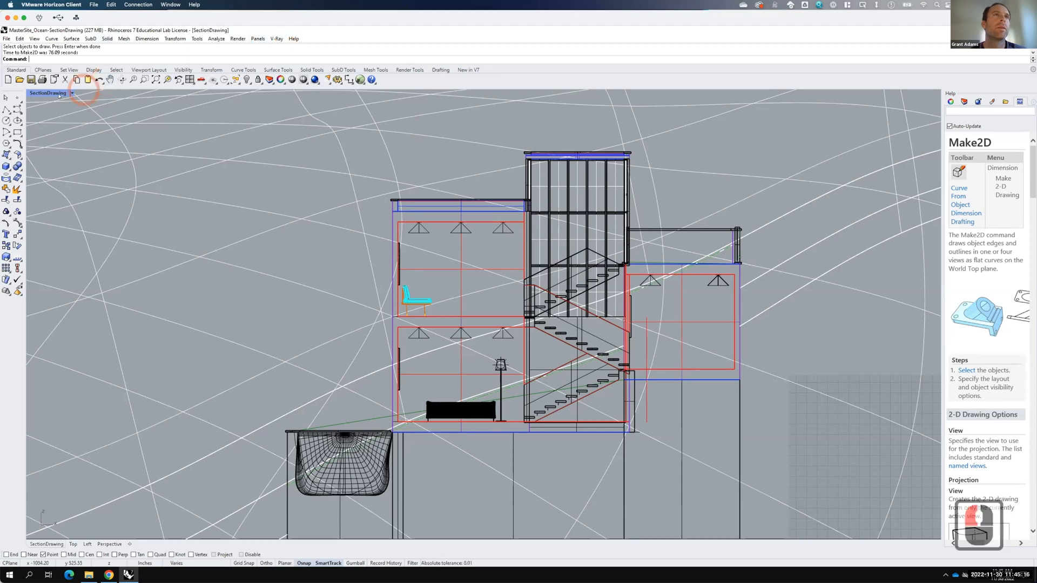
pyautogui.doubleClick(55, 93)
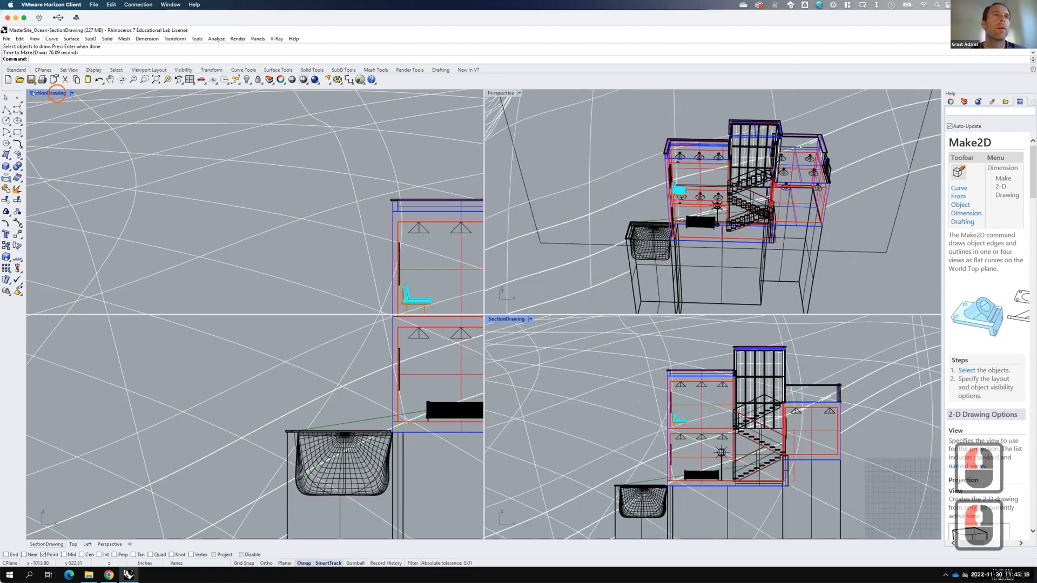
pyautogui.doubleClick(32, 93)
pyautogui.doubleClick(32, 93)
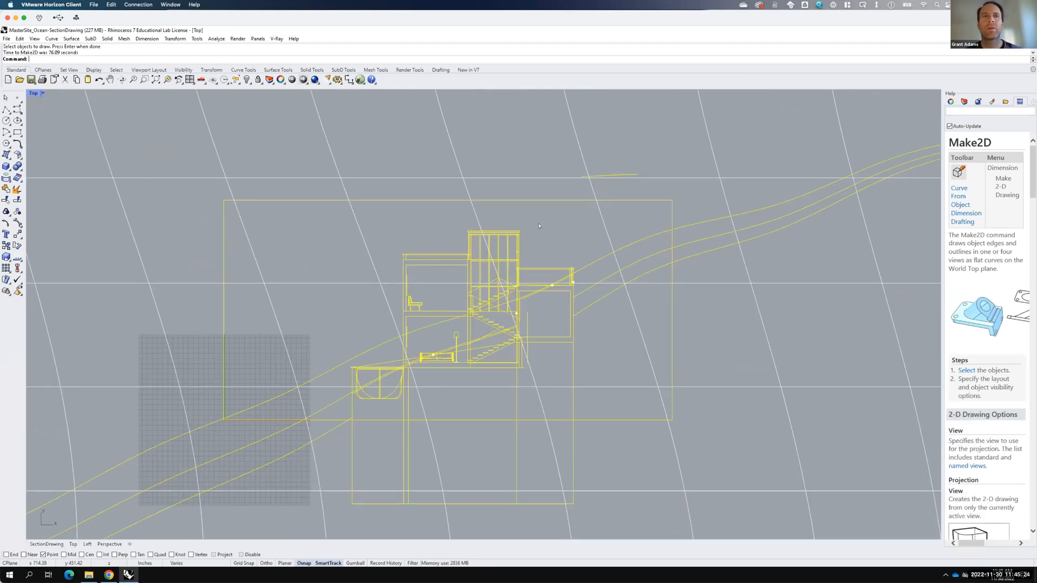
# Step: Trim the terrain curves that extend beyond both sides of the rectangular frame around the section
pyautogui.scroll(-1, 539, 226)
pyautogui.write('rim')
pyautogui.press('Return')
pyautogui.click(655, 251)
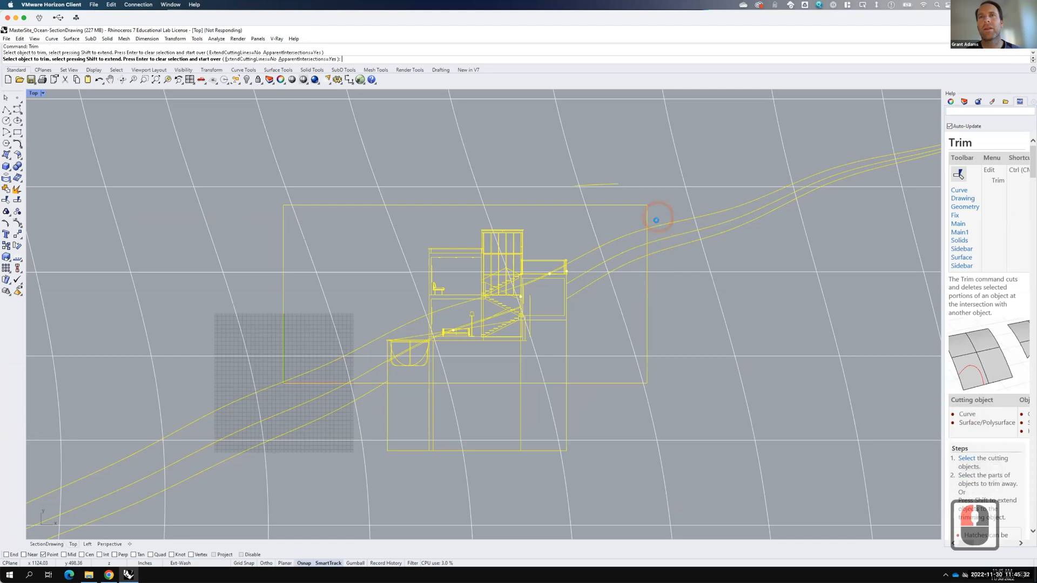
pyautogui.click(656, 225)
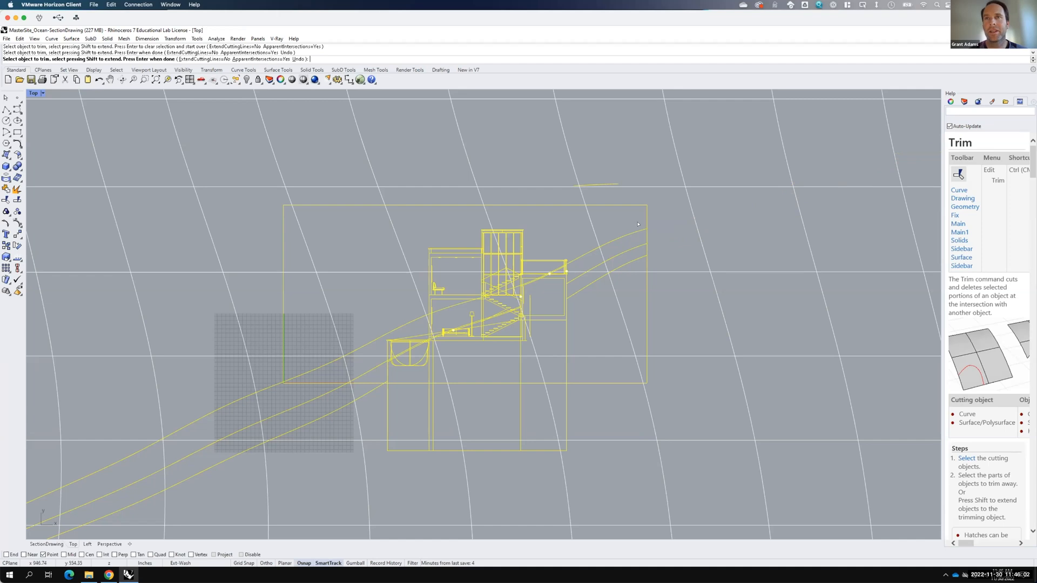
pyautogui.moveTo(339, 421); pyautogui.dragTo(302, 398)
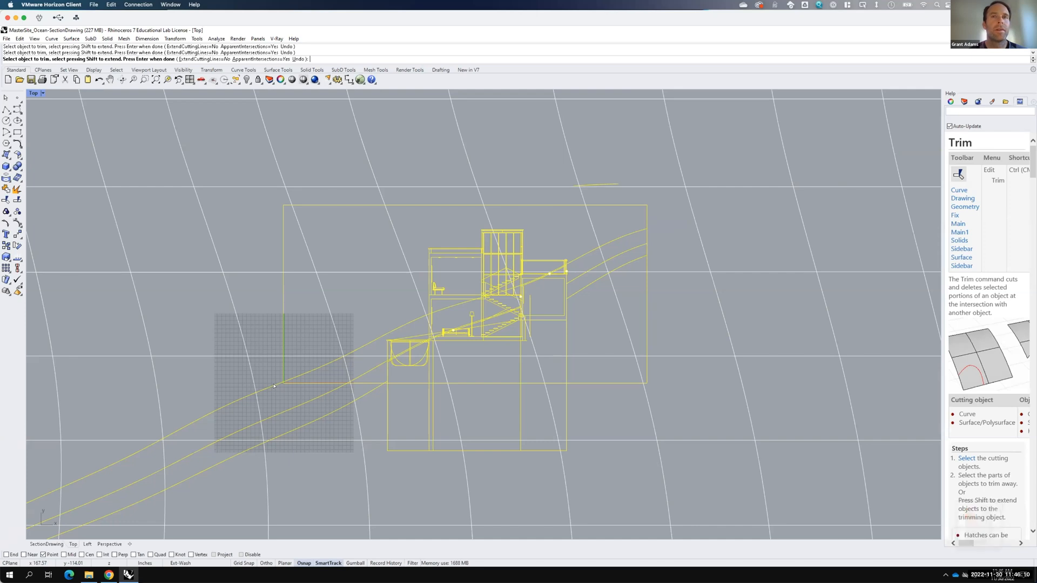
pyautogui.click(273, 385)
pyautogui.click(272, 382)
# Step: Trim the foundation's vertical lines below the frame's lower edge and finish the Trim command
pyautogui.moveTo(437, 393); pyautogui.dragTo(388, 391)
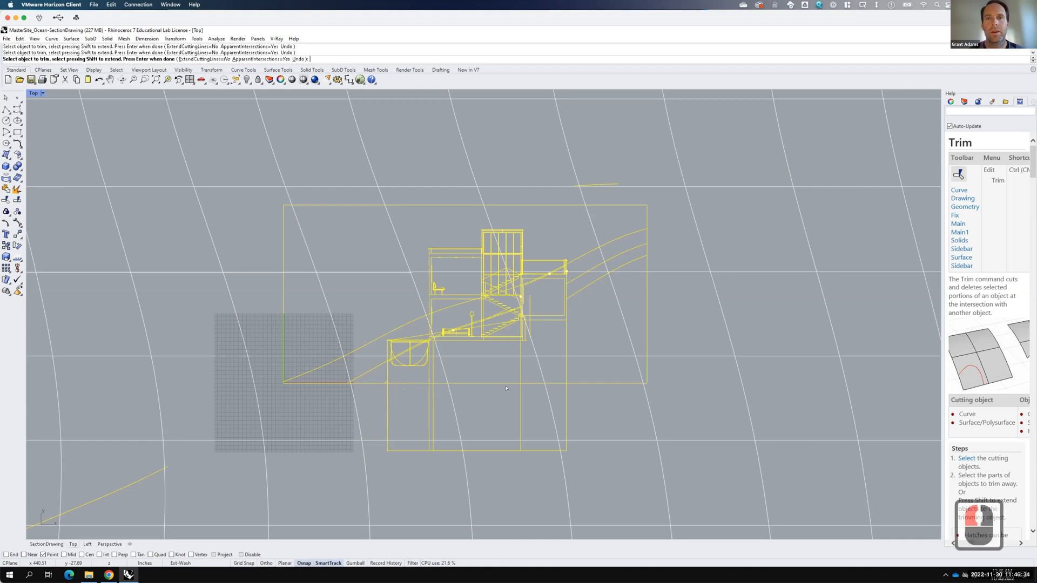
pyautogui.click(533, 392)
pyautogui.click(501, 394)
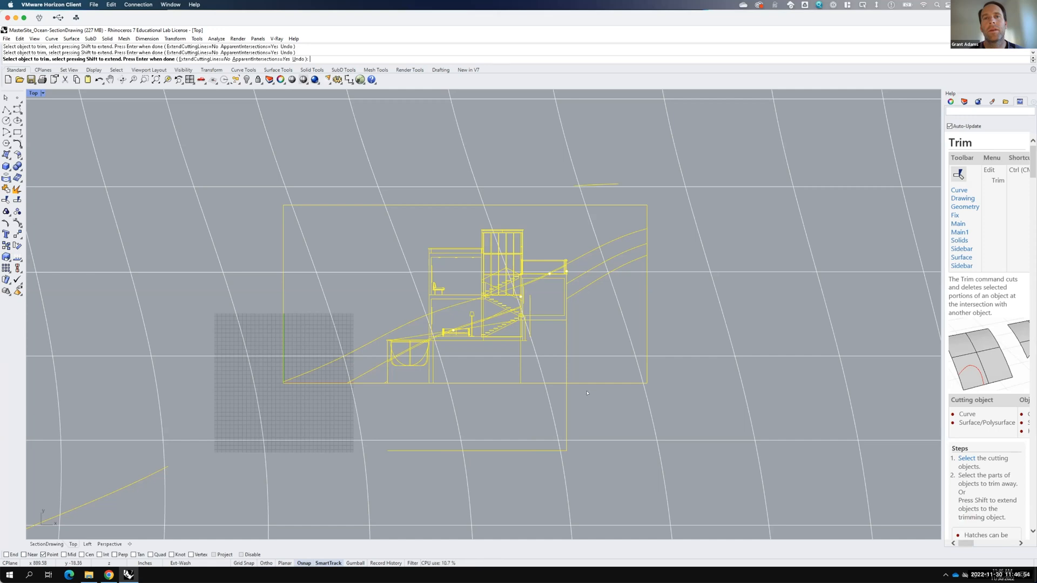
pyautogui.moveTo(584, 392); pyautogui.dragTo(558, 400)
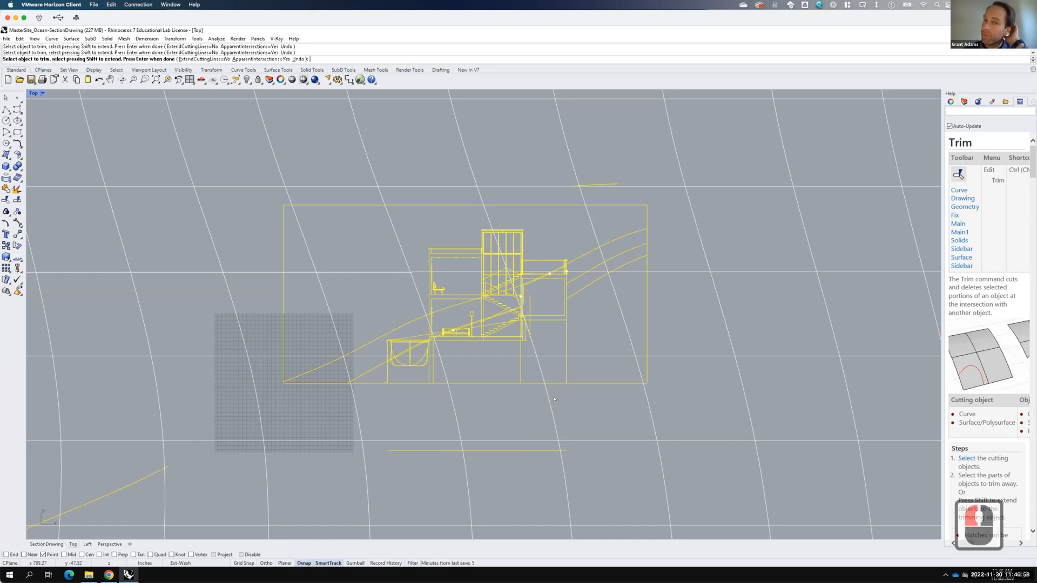
pyautogui.click(267, 198)
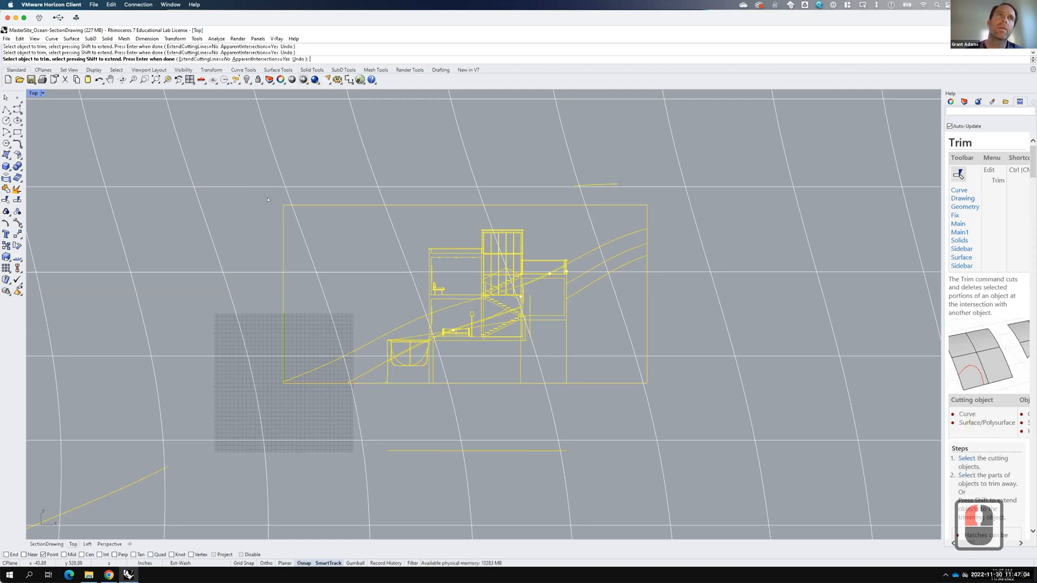
pyautogui.click(268, 199)
pyautogui.press('Return')
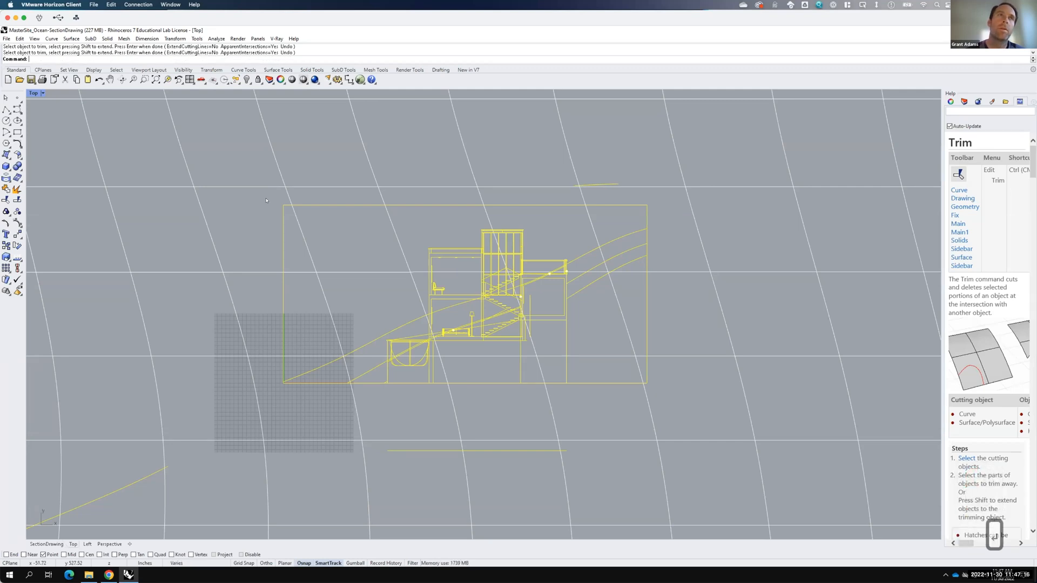
# Step: Window-select the section linework inside the frame and add the terrain curves to the selection
pyautogui.click(266, 200)
pyautogui.moveTo(266, 199)
pyautogui.mouseDown()
pyautogui.moveTo(541, 331)
pyautogui.moveTo(659, 420)
pyautogui.moveTo(664, 412)
pyautogui.mouseUp()
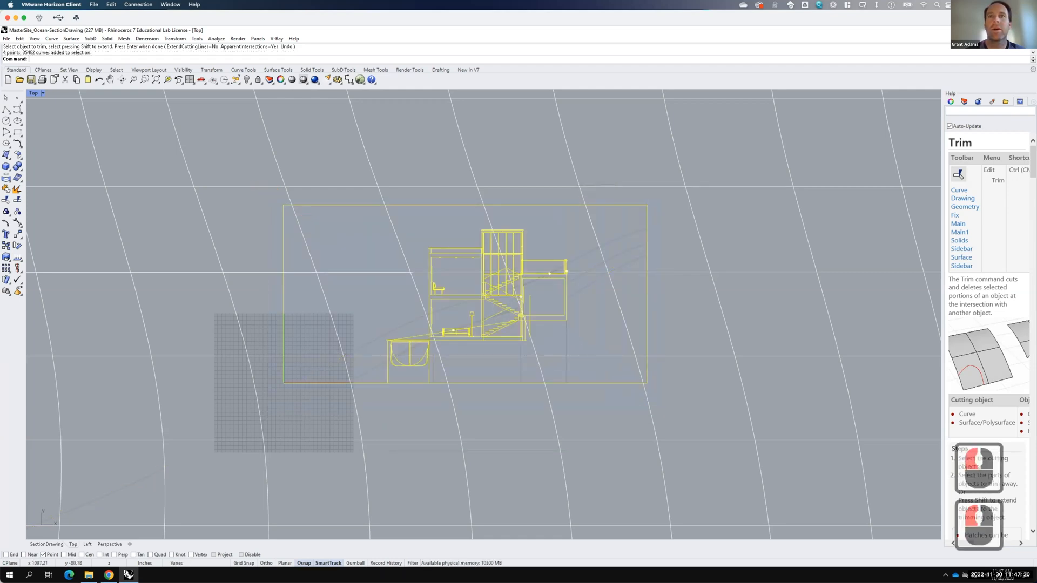
pyautogui.keyDown('shift'); pyautogui.click(619, 261); pyautogui.keyUp('shift')
pyautogui.keyDown('shift'); pyautogui.click(376, 367); pyautogui.keyUp('shift')
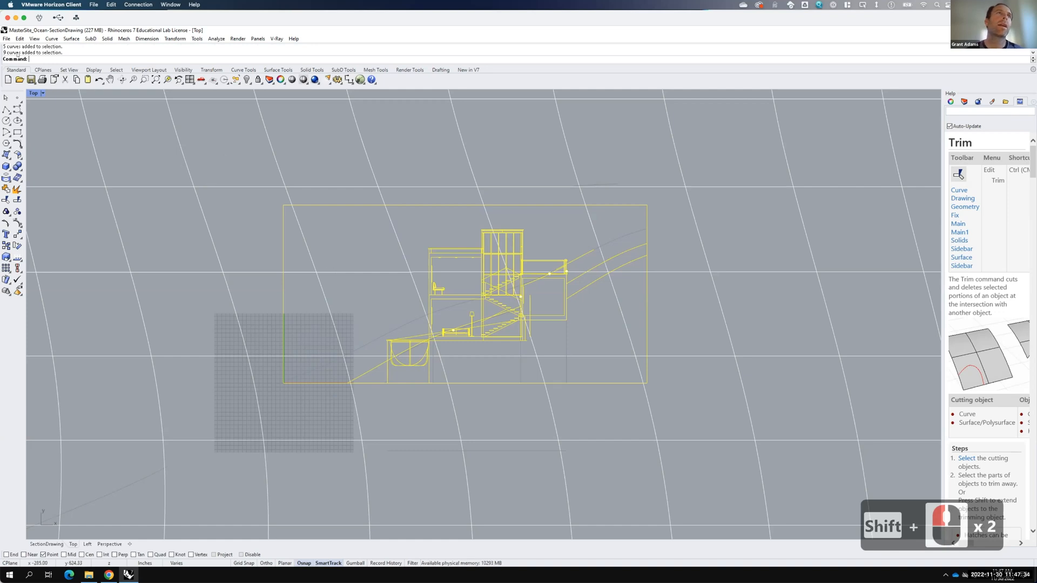
# Step: Set up an export of the selected linework as an Adobe Illustrator (*.ai) file named Section
pyautogui.click(7, 39)
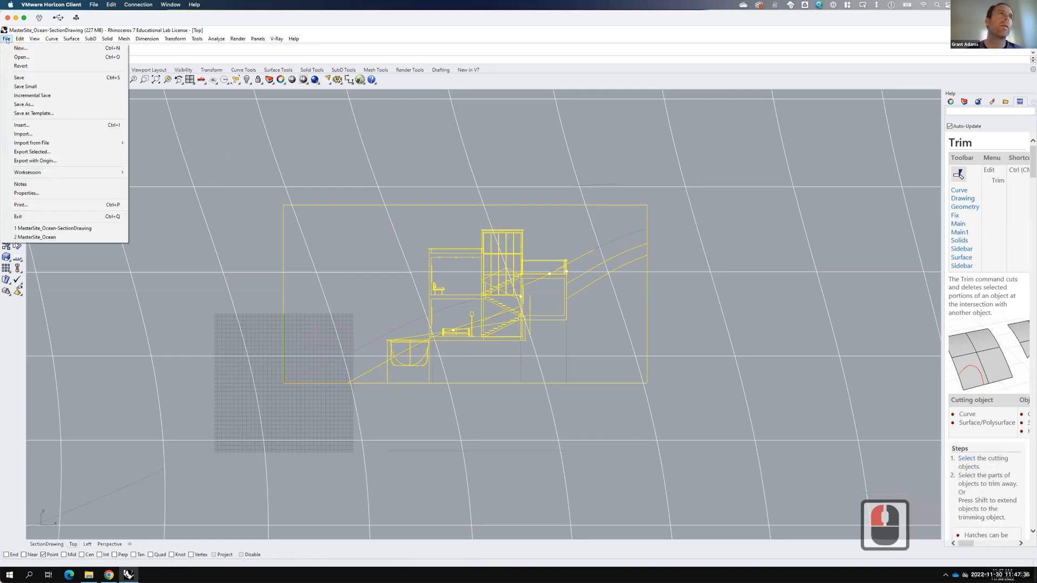
pyautogui.click(42, 152)
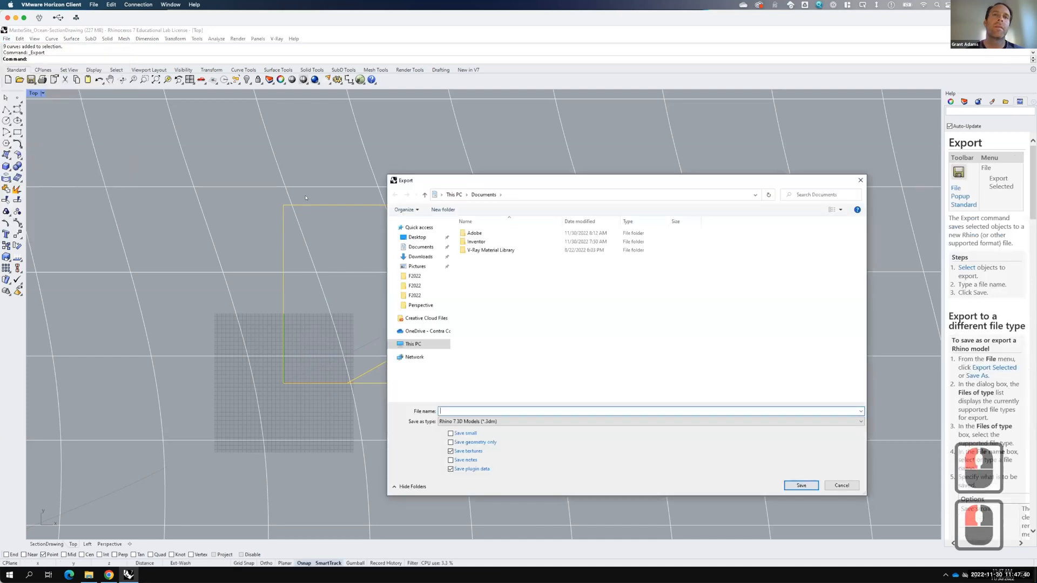
pyautogui.click(458, 421)
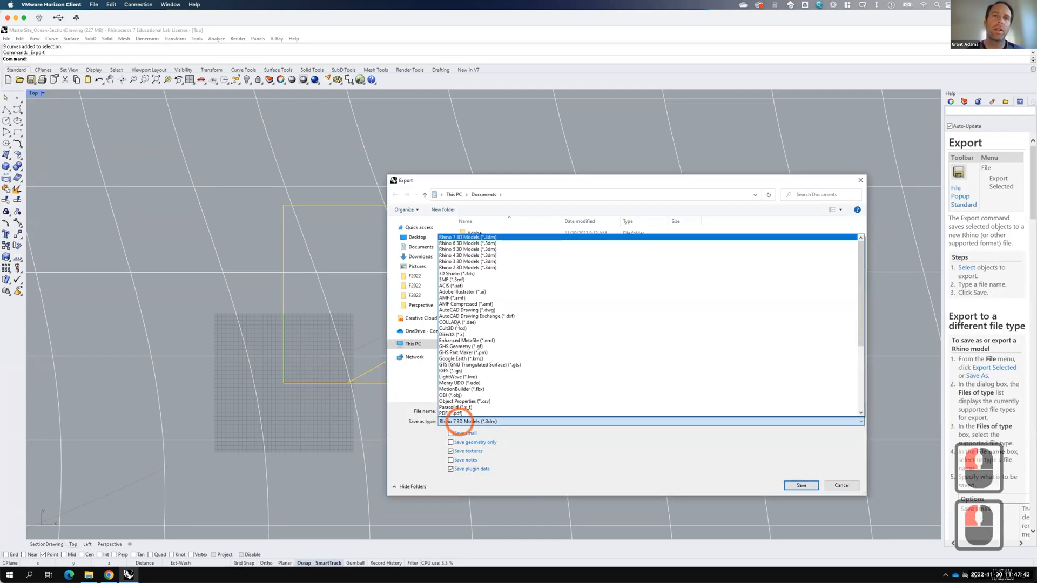
pyautogui.click(456, 292)
pyautogui.click(449, 411)
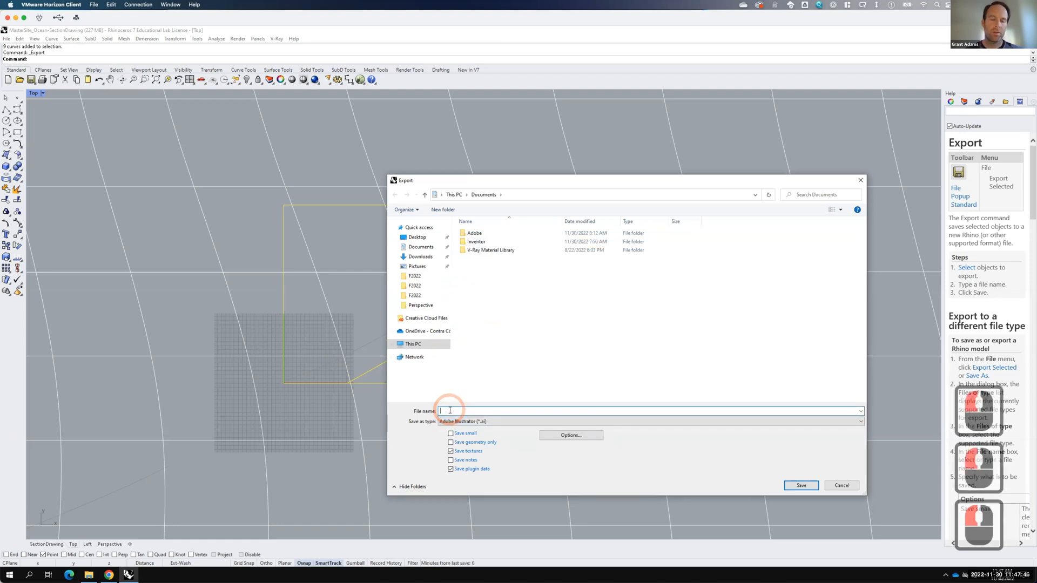
pyautogui.write('Section')
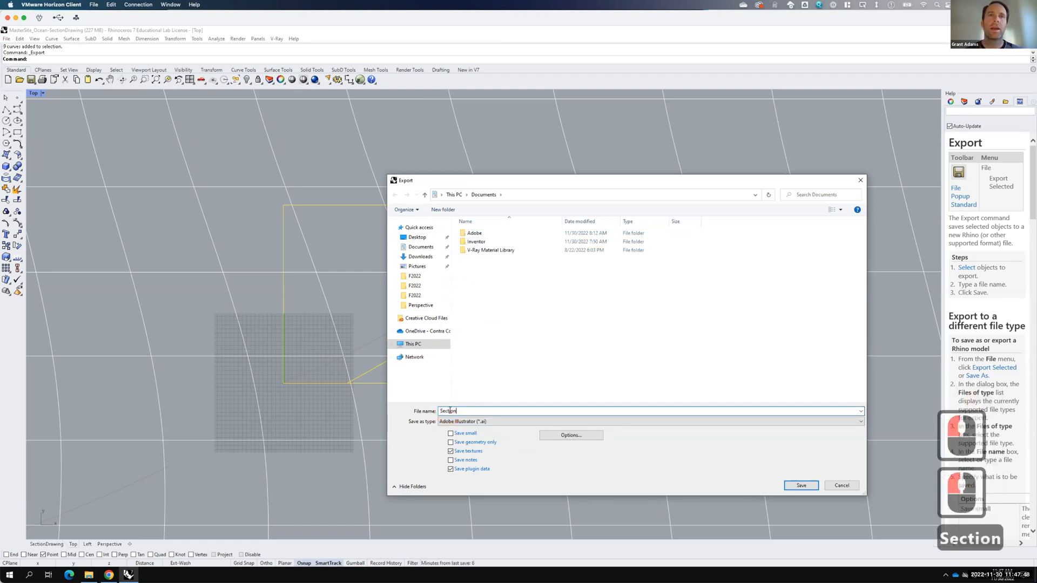
# Step: Set the export location to the A205 - Artist's Retreat folder under Live Demonstrations, Live - A136 Exercises on OneDrive
pyautogui.click(408, 330)
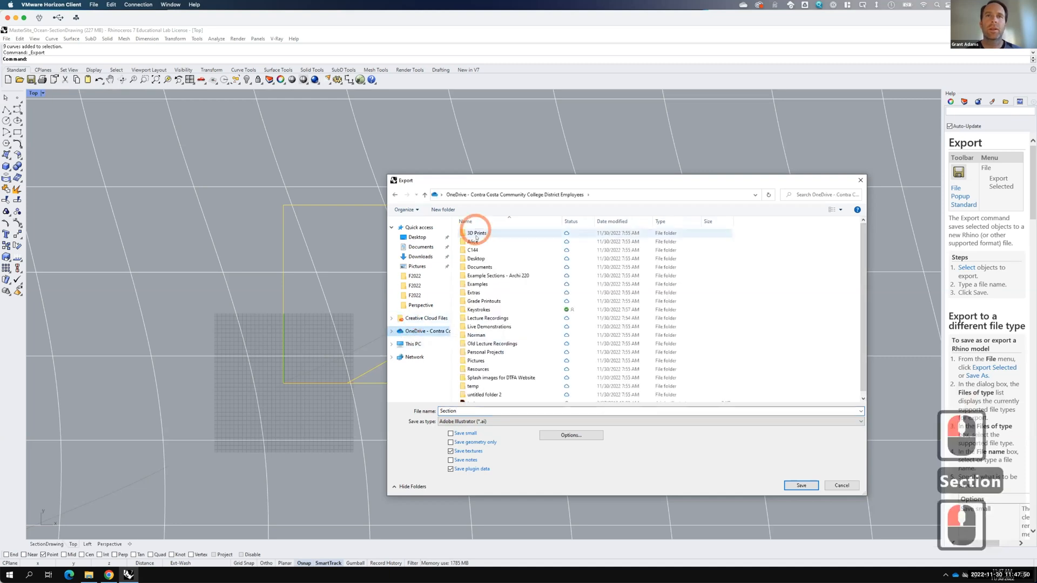
pyautogui.doubleClick(482, 326)
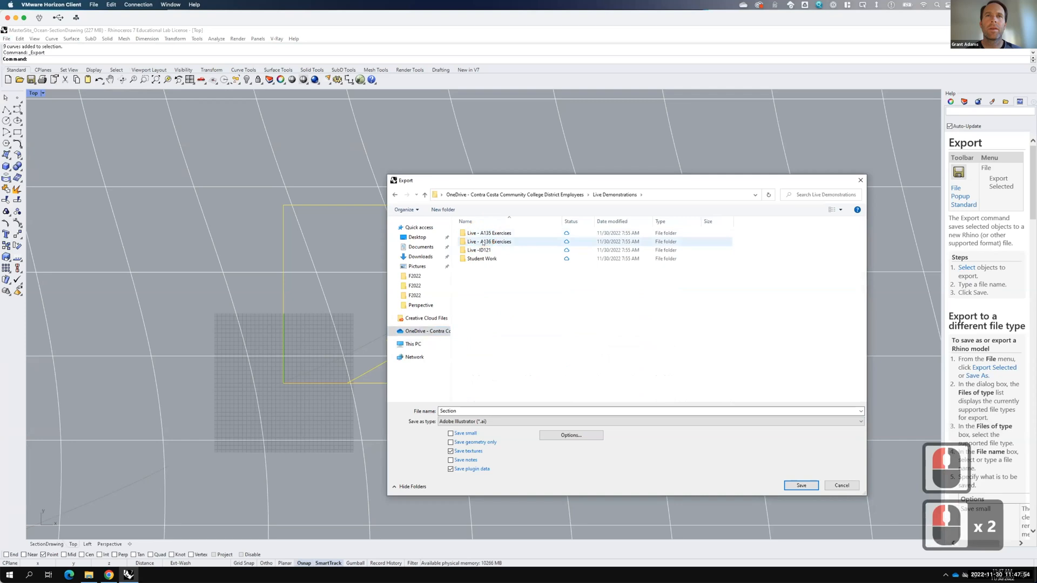
pyautogui.doubleClick(482, 242)
pyautogui.doubleClick(482, 233)
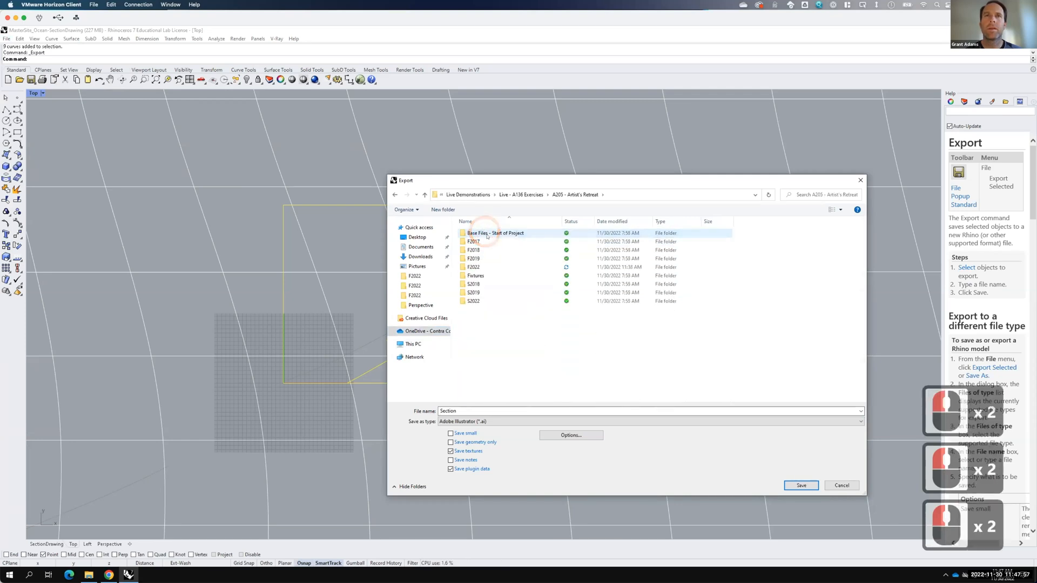
# Step: Create a folder named Section inside the F2022 project folder and open it as the export location
pyautogui.doubleClick(475, 267)
pyautogui.click(442, 210)
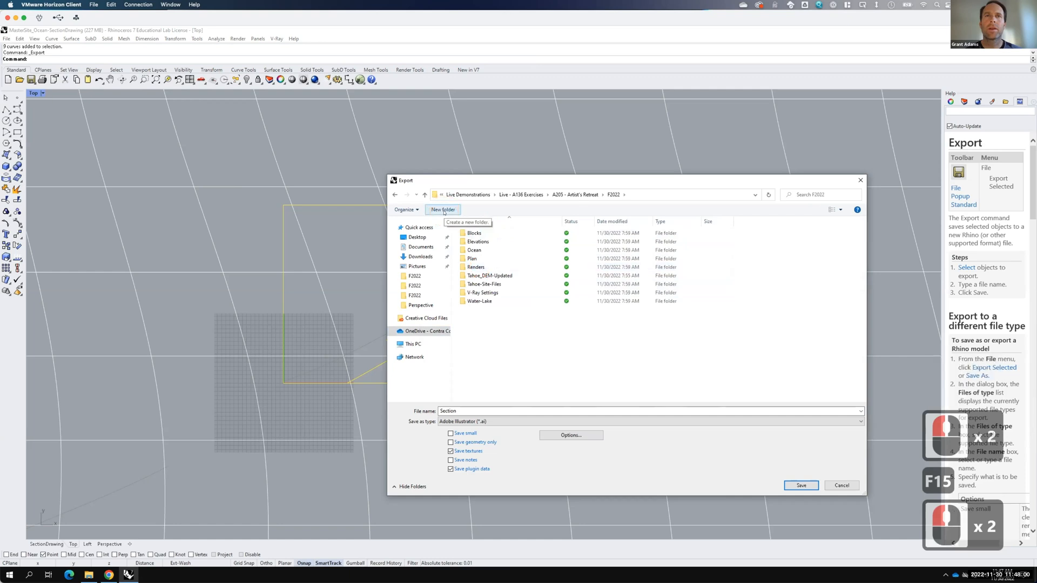
pyautogui.write('Section')
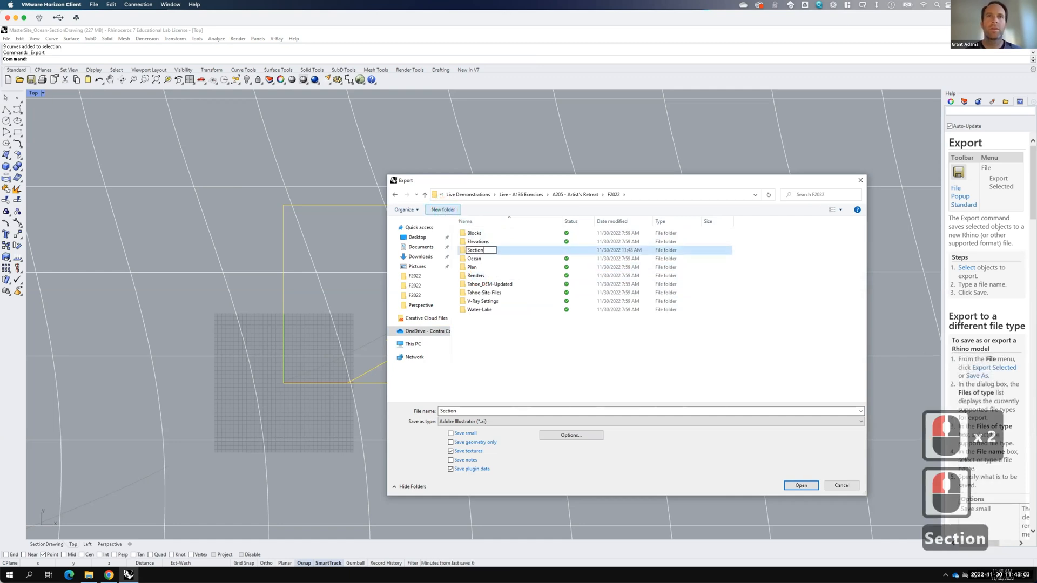
pyautogui.press('Return')
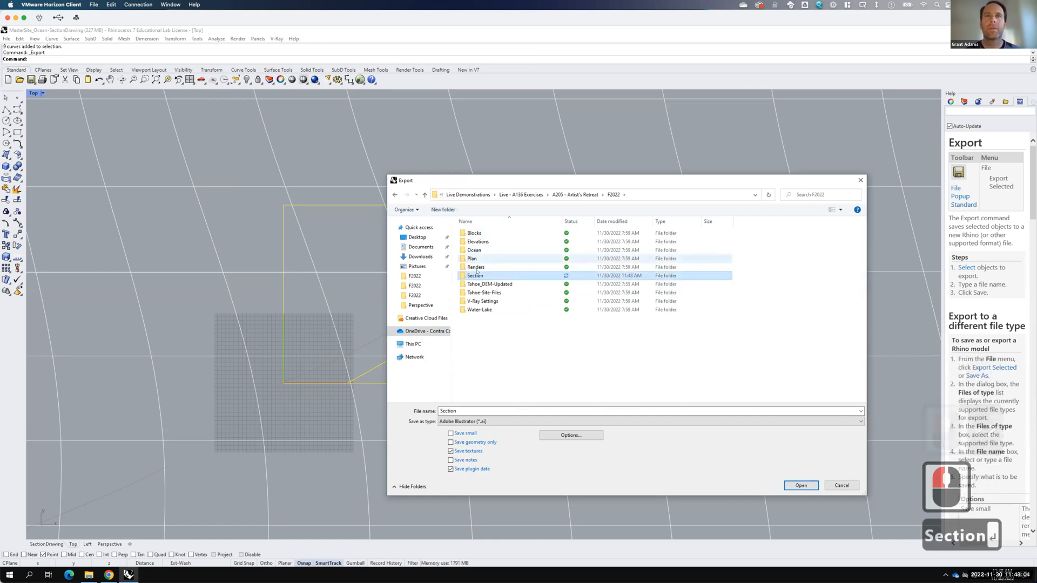
pyautogui.click(477, 276)
pyautogui.doubleClick(476, 275)
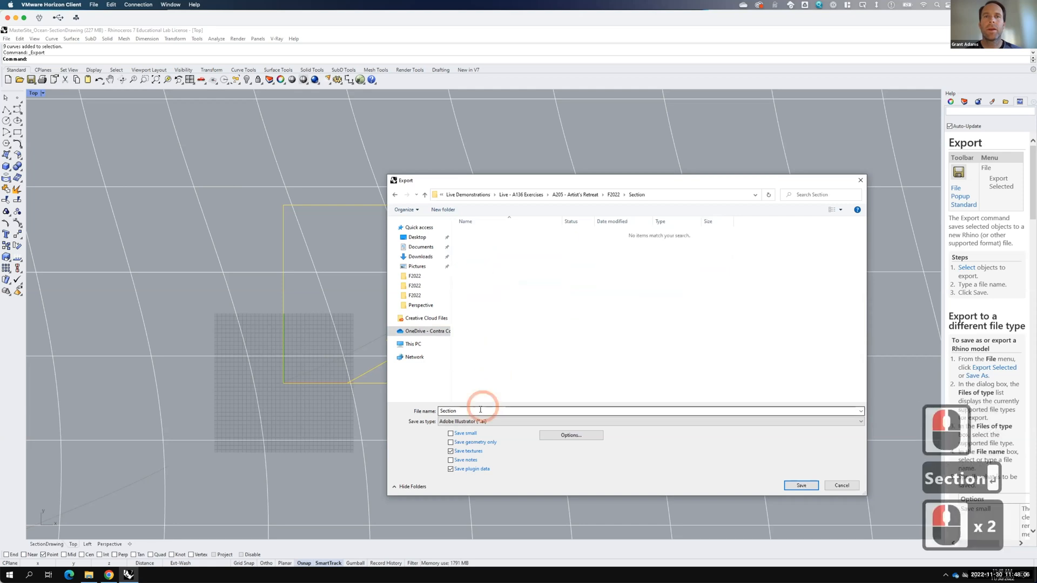
# Step: Export the selected linework as the Adobe Illustrator file Section, preserving model scale at 48 inches = 1 inch
pyautogui.click(570, 435)
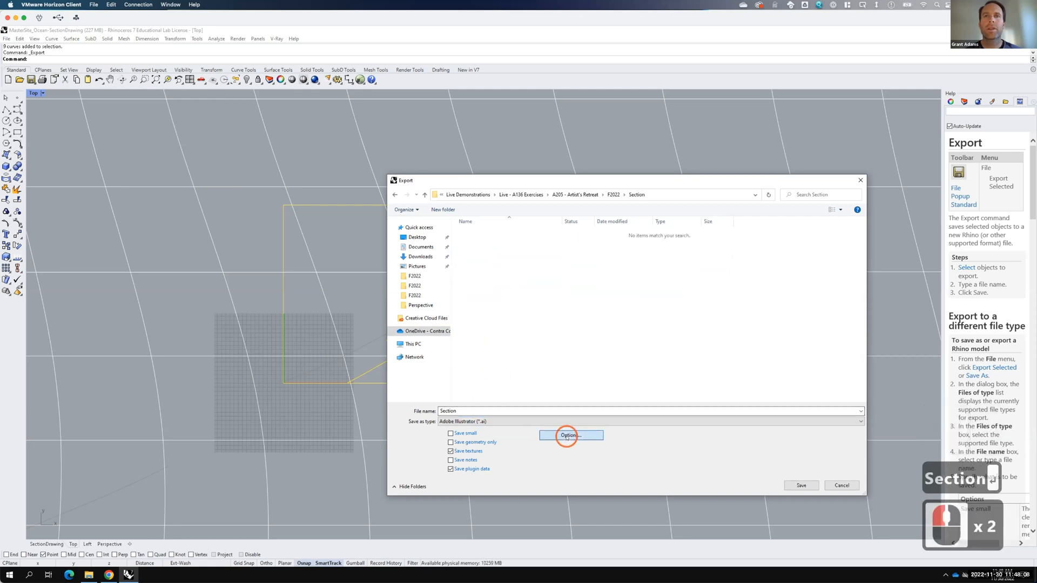
pyautogui.click(543, 276)
pyautogui.click(556, 287)
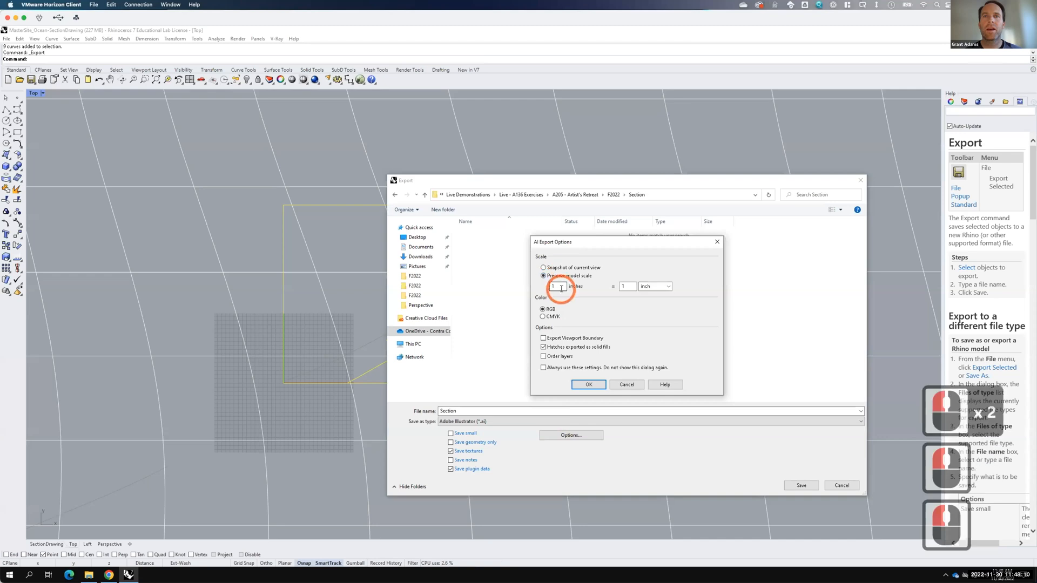
pyautogui.write('48')
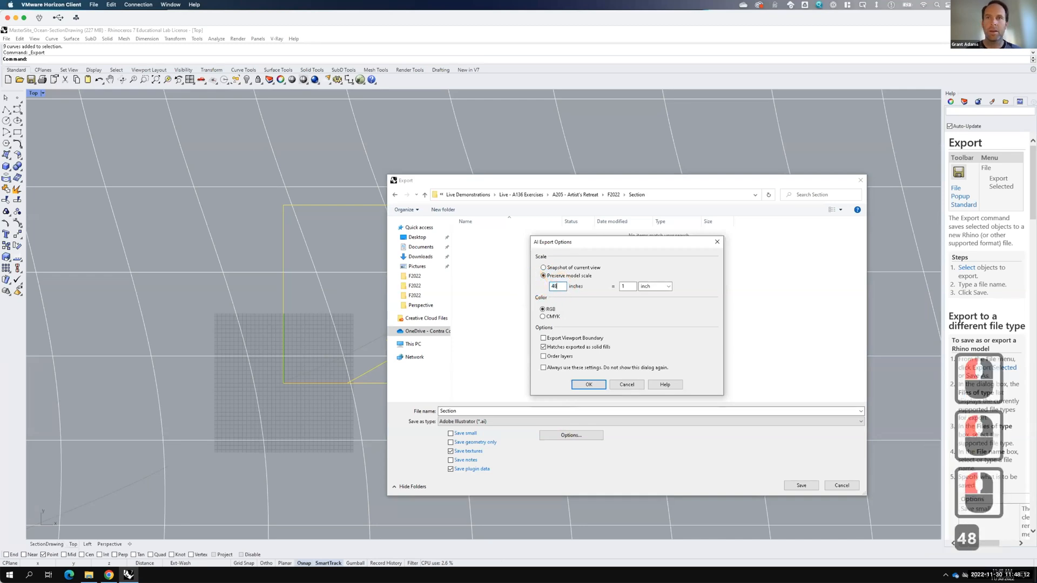
pyautogui.click(589, 385)
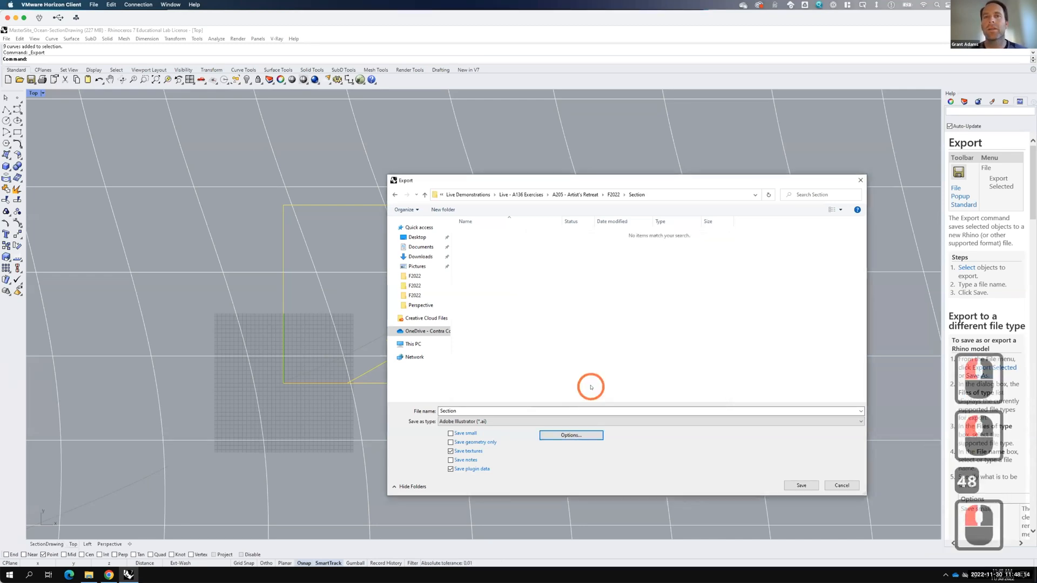
pyautogui.click(801, 486)
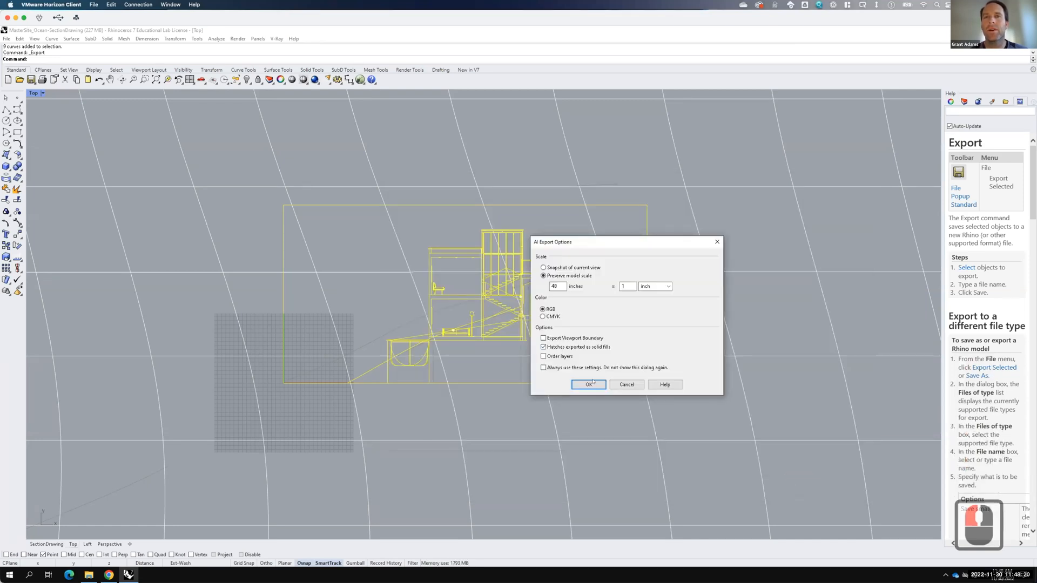
pyautogui.click(590, 383)
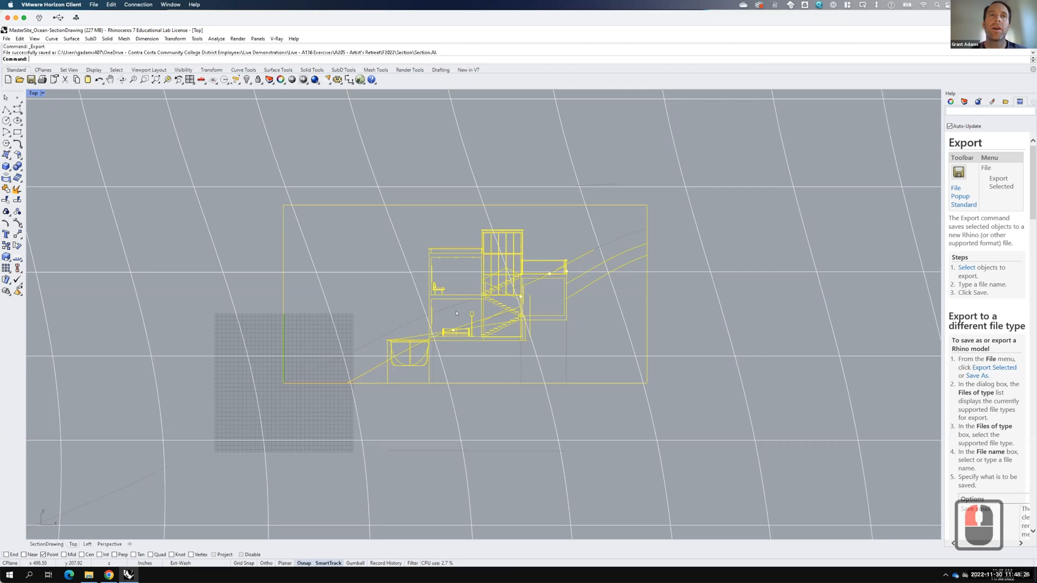
# Step: Maximize the SectionDrawing viewport, reveal all hidden objects and set its display mode to Arctic
pyautogui.doubleClick(33, 94)
pyautogui.click(515, 318)
pyautogui.doubleClick(515, 318)
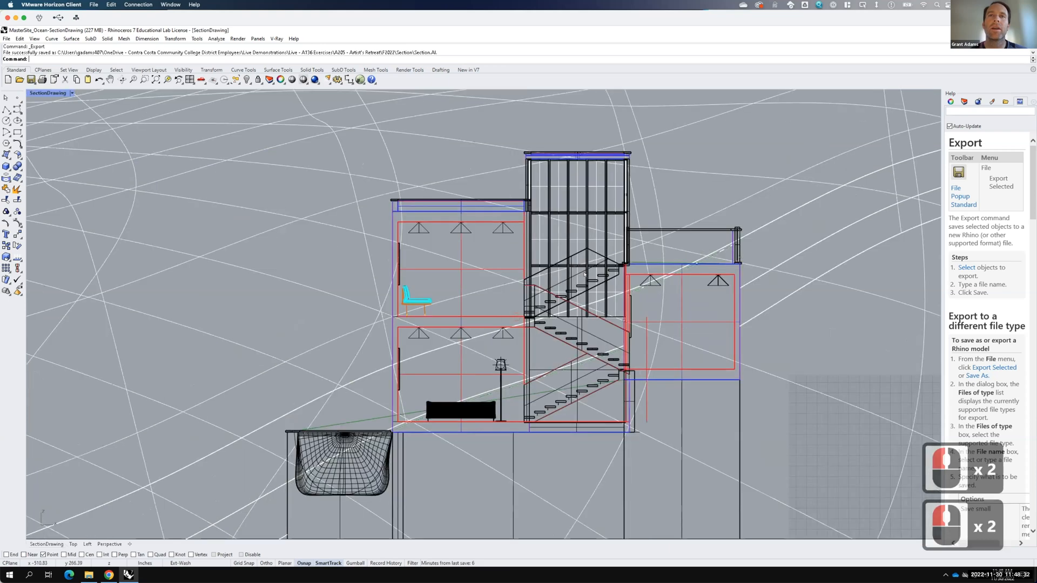
pyautogui.write('Show')
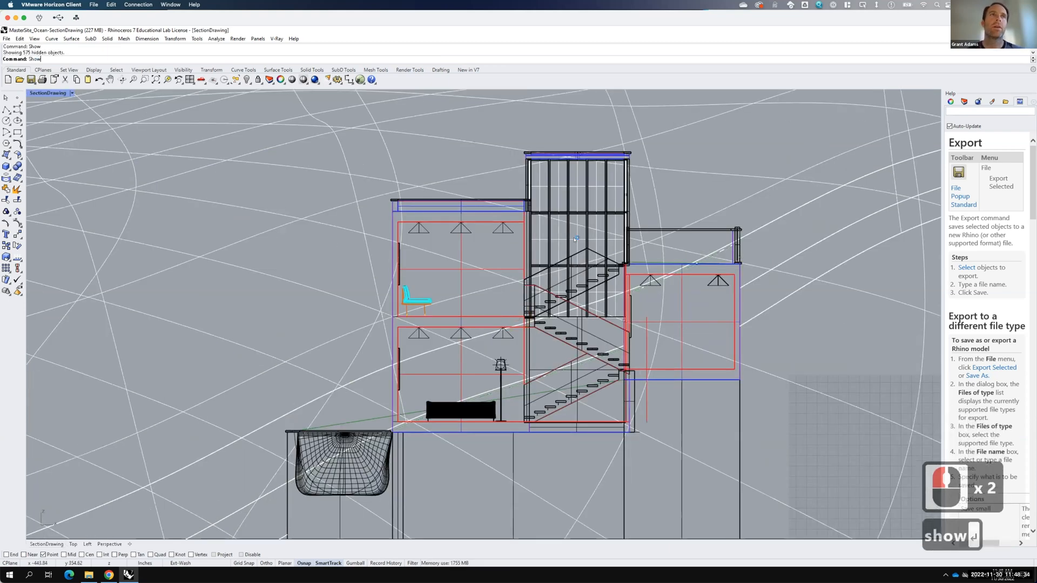
pyautogui.press('Return')
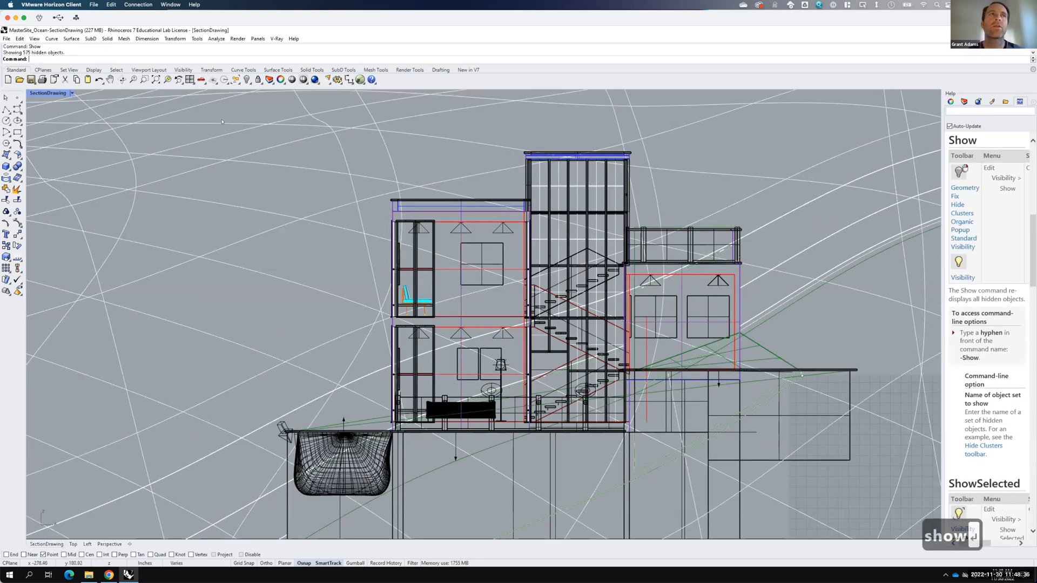
pyautogui.click(72, 94)
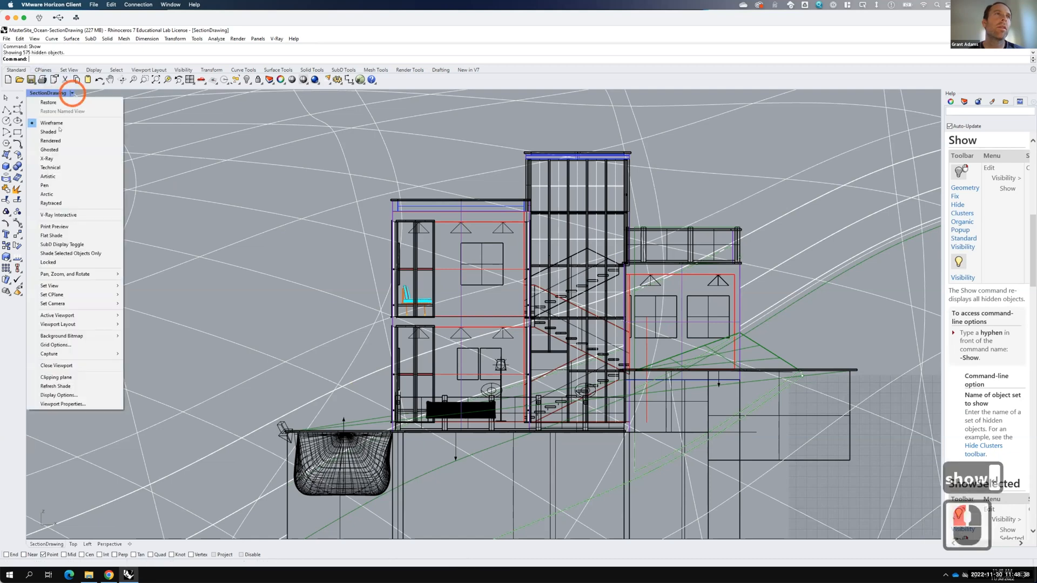
pyautogui.click(47, 194)
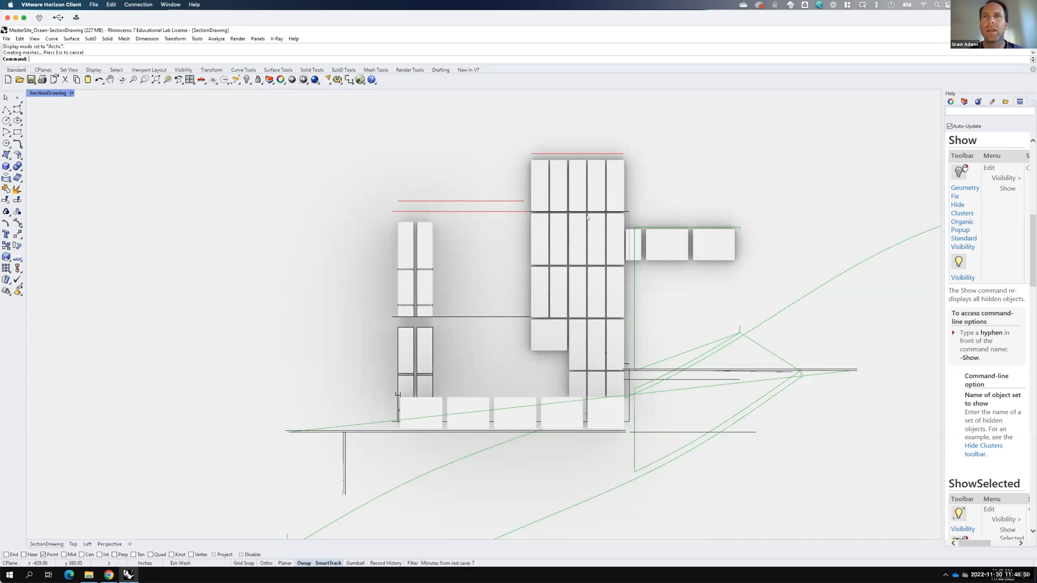
# Step: Identify the surface covering the model in the section view and turn off the Section layer
pyautogui.click(266, 173)
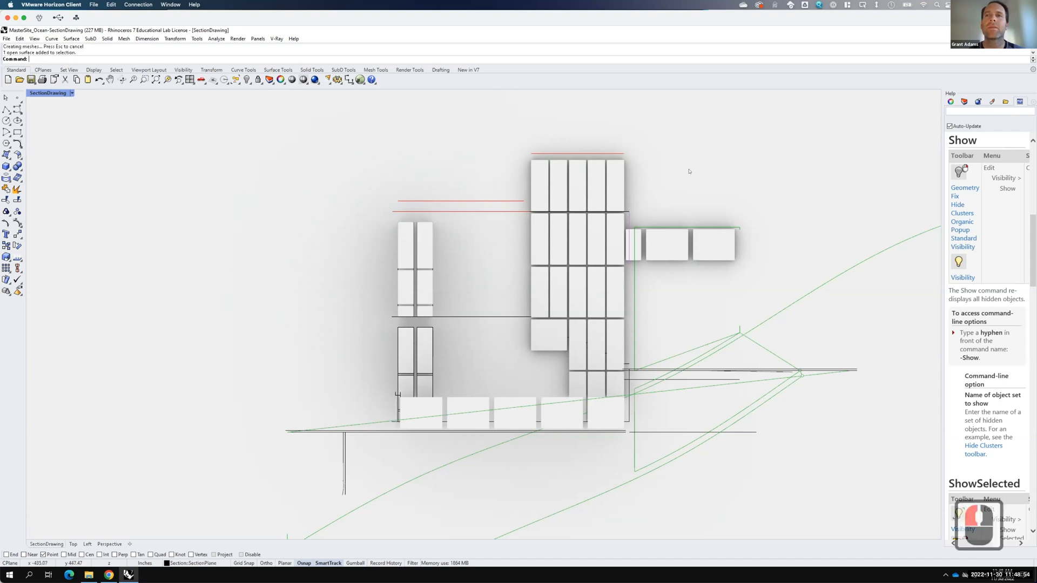
pyautogui.click(964, 102)
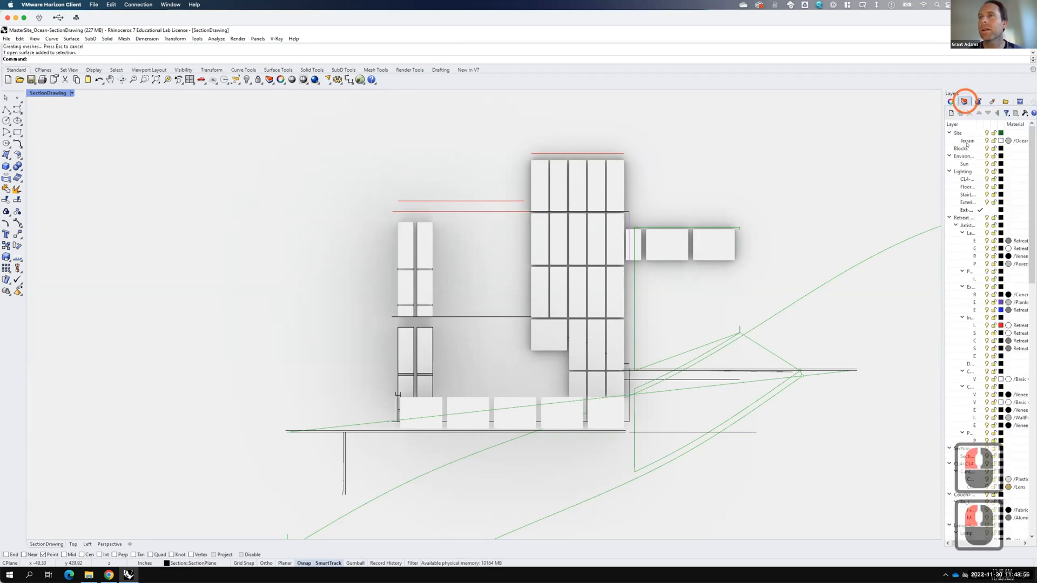
pyautogui.scroll(-10, 1000, 349)
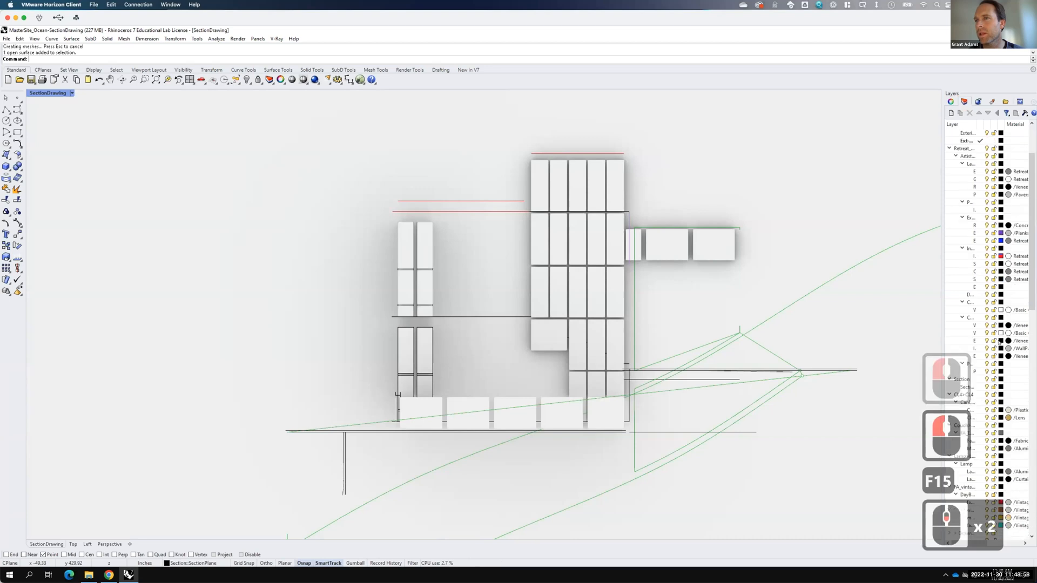
pyautogui.scroll(-4, 987, 363)
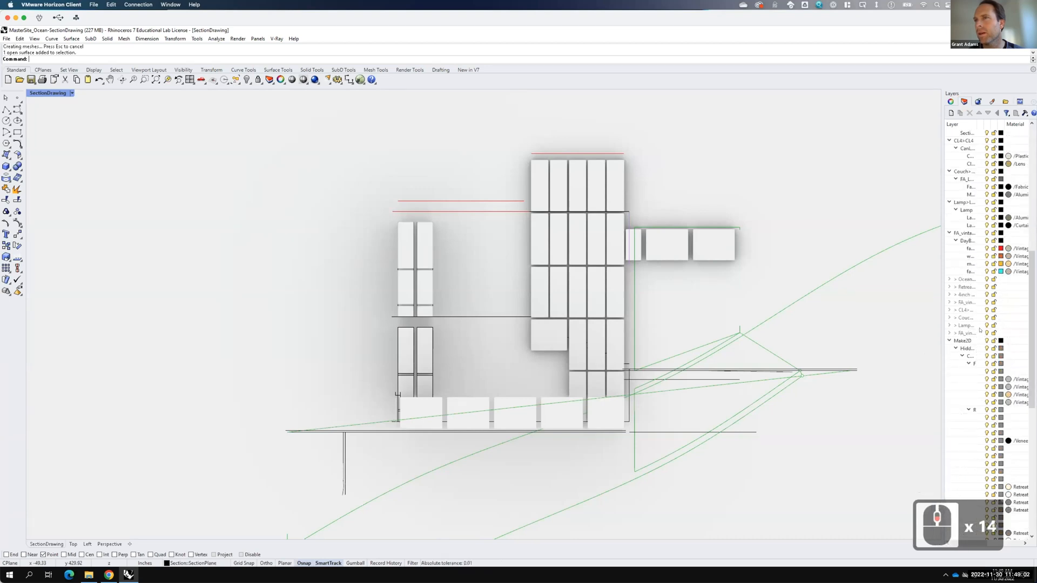
pyautogui.scroll(-11, 980, 333)
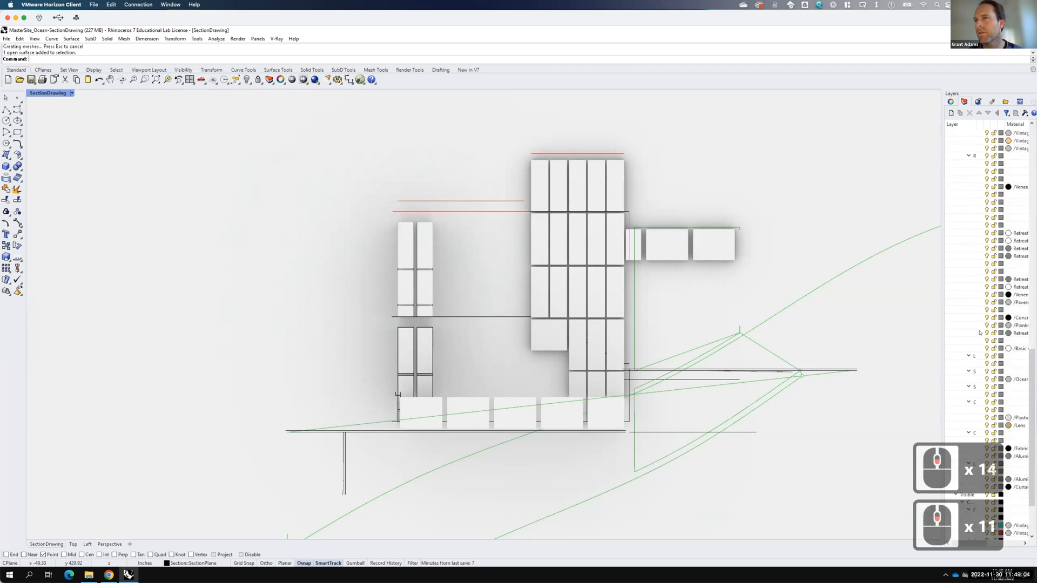
pyautogui.scroll(9, 980, 333)
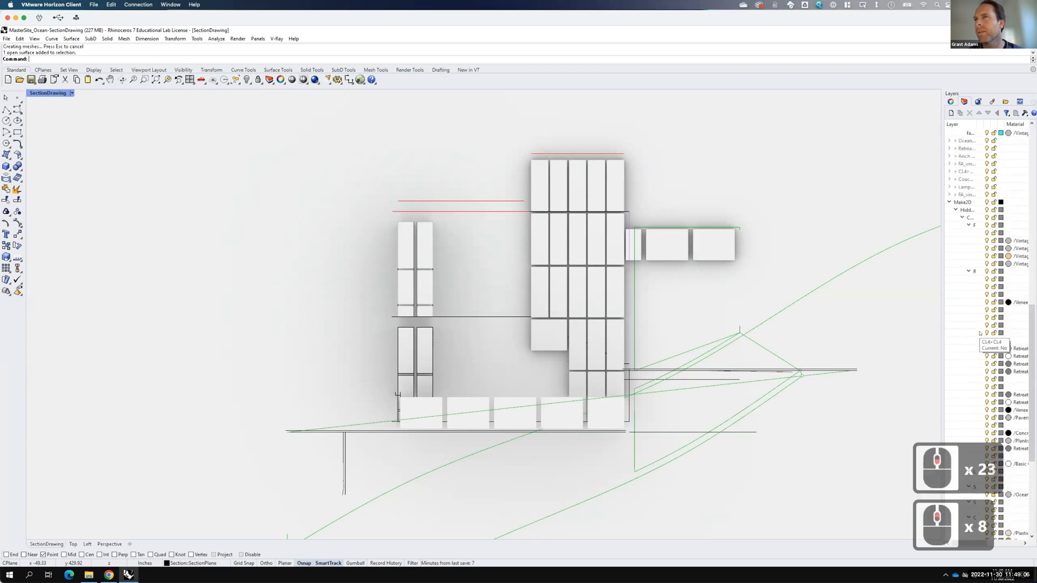
pyautogui.scroll(7, 980, 333)
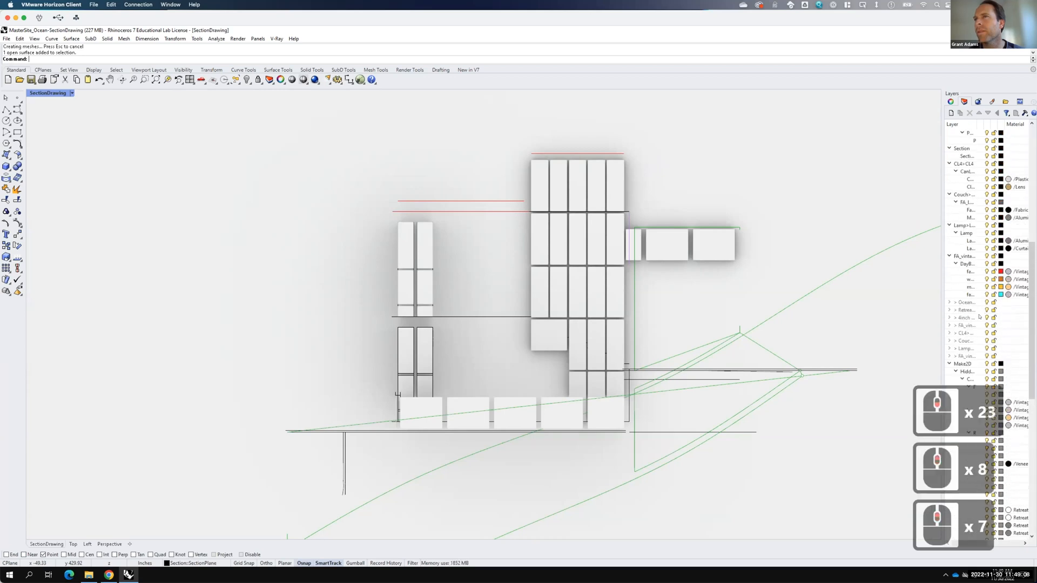
pyautogui.click(986, 148)
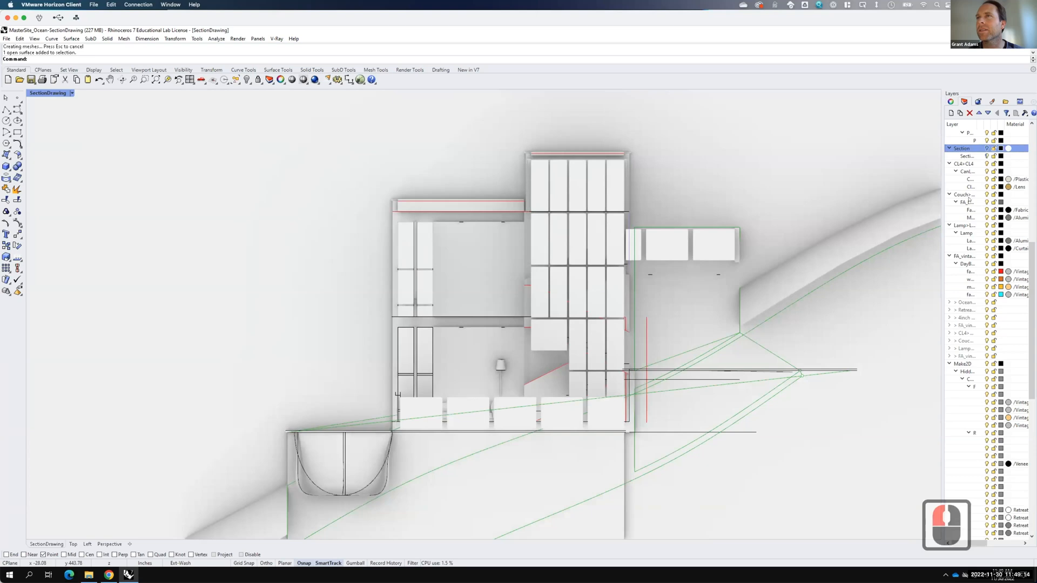
# Step: Turn off the Glass Railing layer and the Window Glass layers under CenterWindows and CornerWindows
pyautogui.scroll(12, 972, 197)
pyautogui.scroll(1, 970, 362)
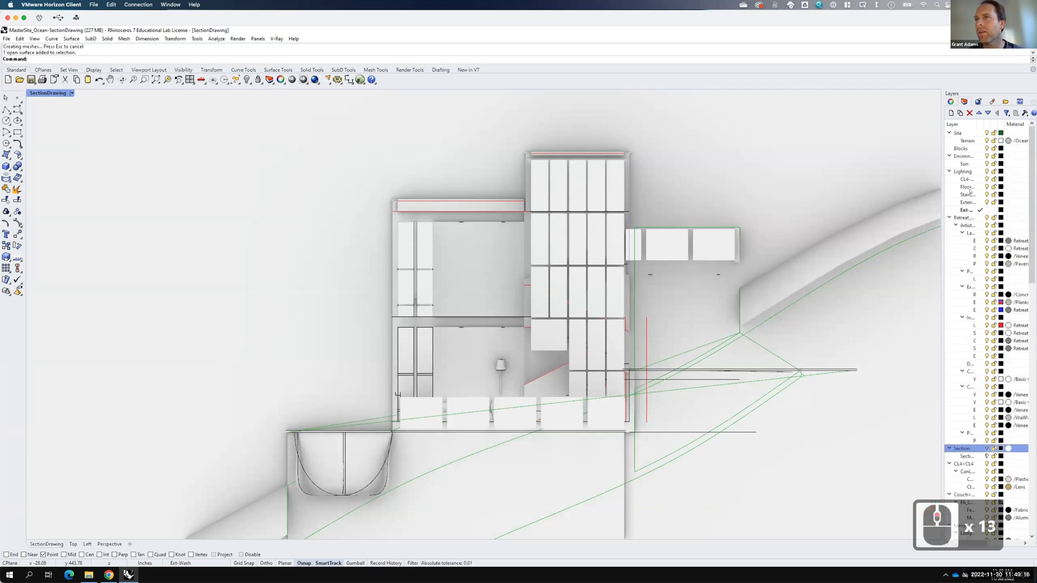
pyautogui.scroll(4, 978, 356)
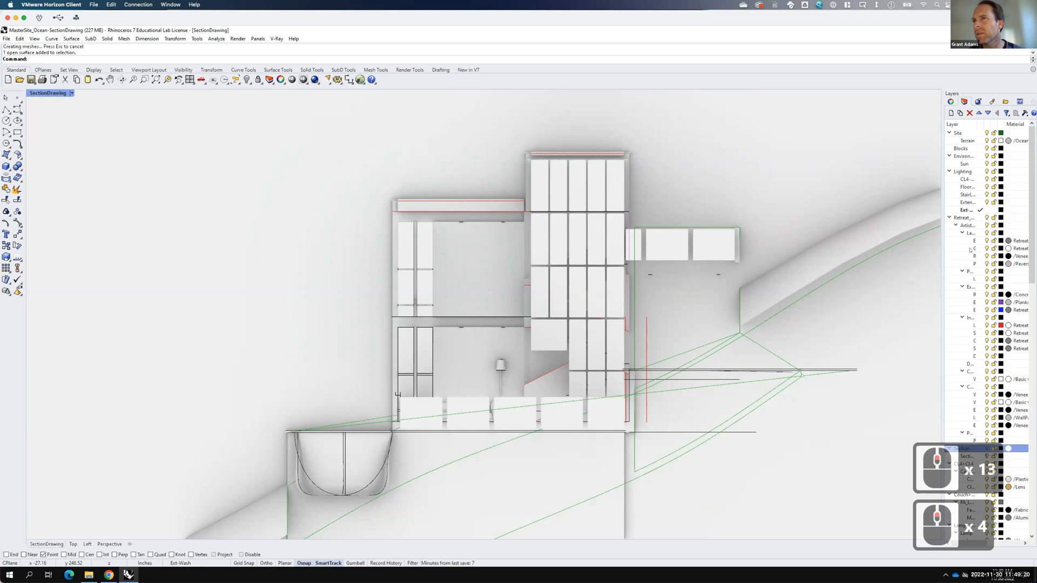
pyautogui.moveTo(976, 124); pyautogui.dragTo(1009, 124)
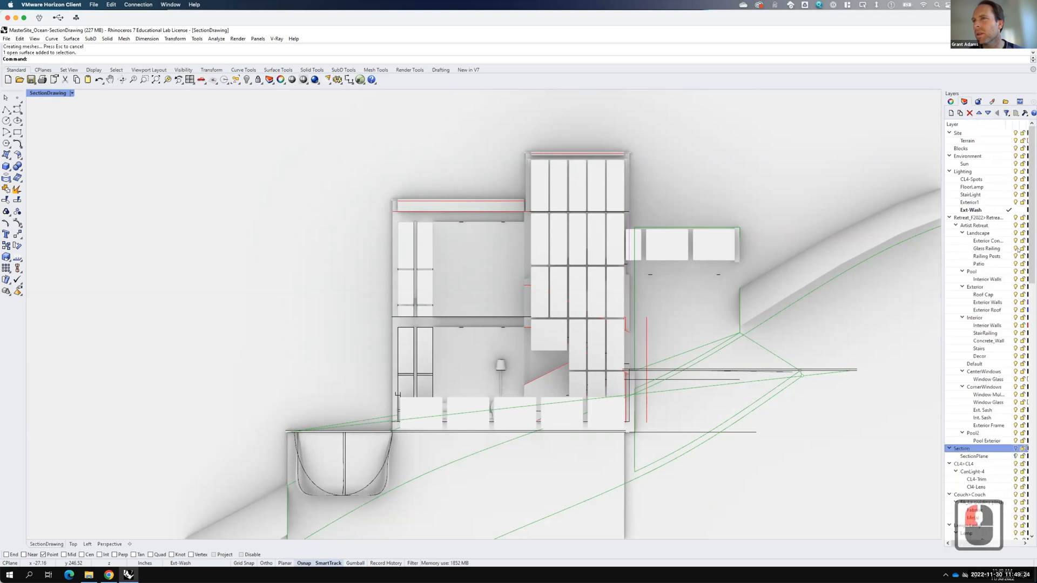
pyautogui.click(1015, 248)
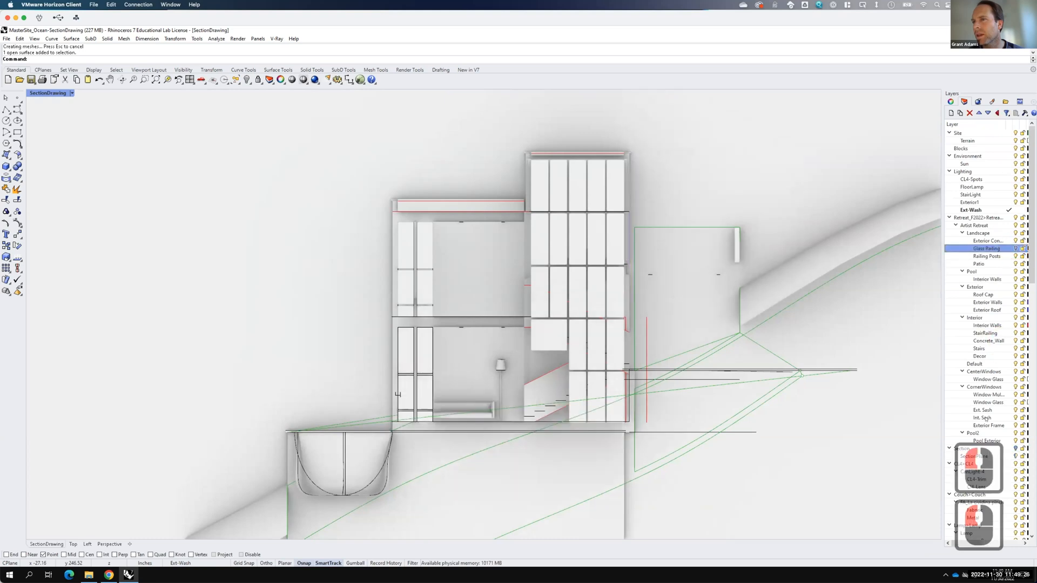
pyautogui.scroll(-2, 982, 406)
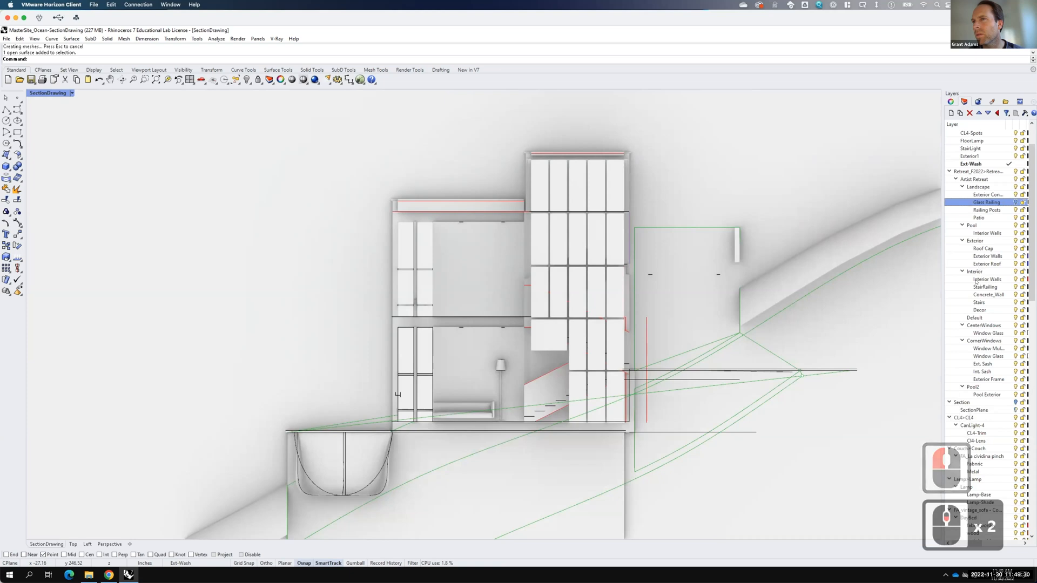
pyautogui.click(1015, 333)
pyautogui.click(1015, 356)
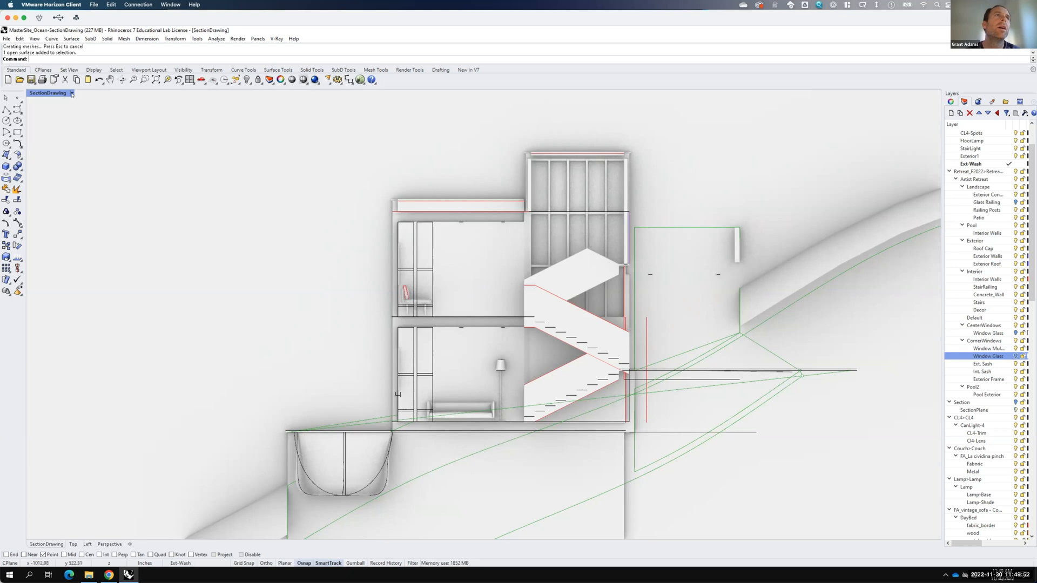
pyautogui.click(72, 94)
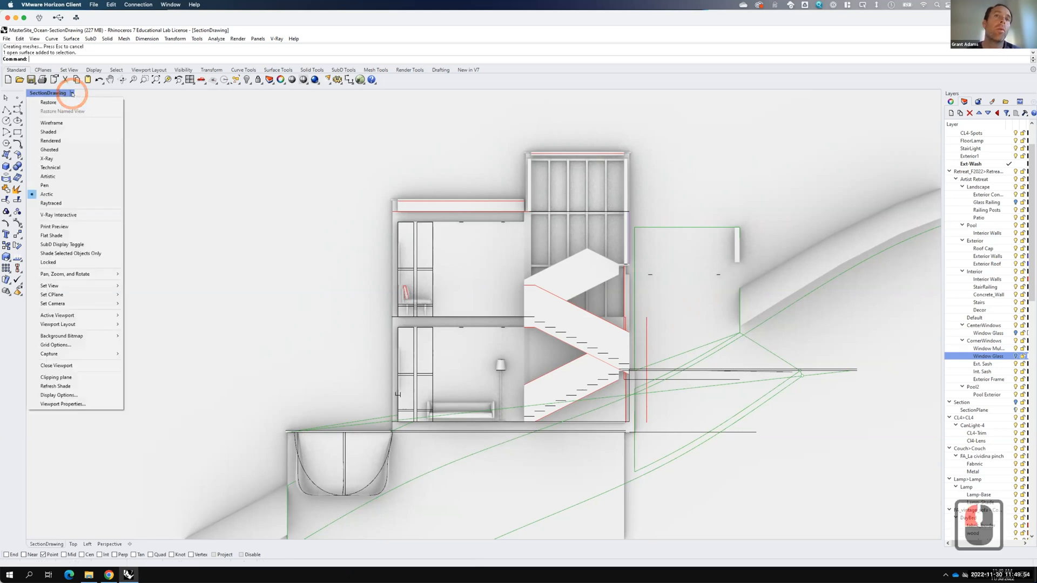
pyautogui.press('F15')
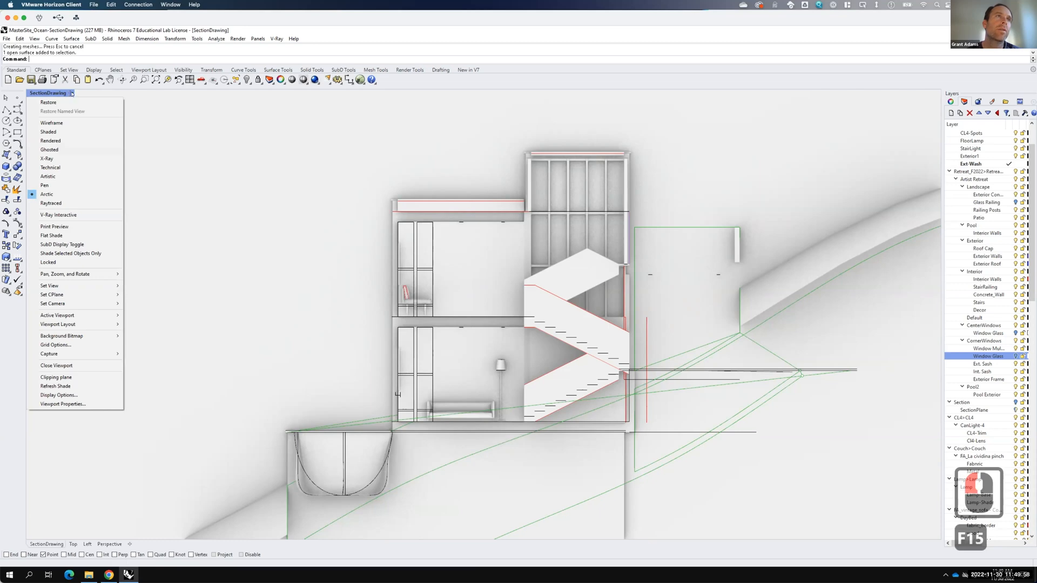
# Step: Restore the four-viewport layout, hide all objects in front of the section plane in the Left view, and return to the SectionDrawing viewport
pyautogui.doubleClick(48, 94)
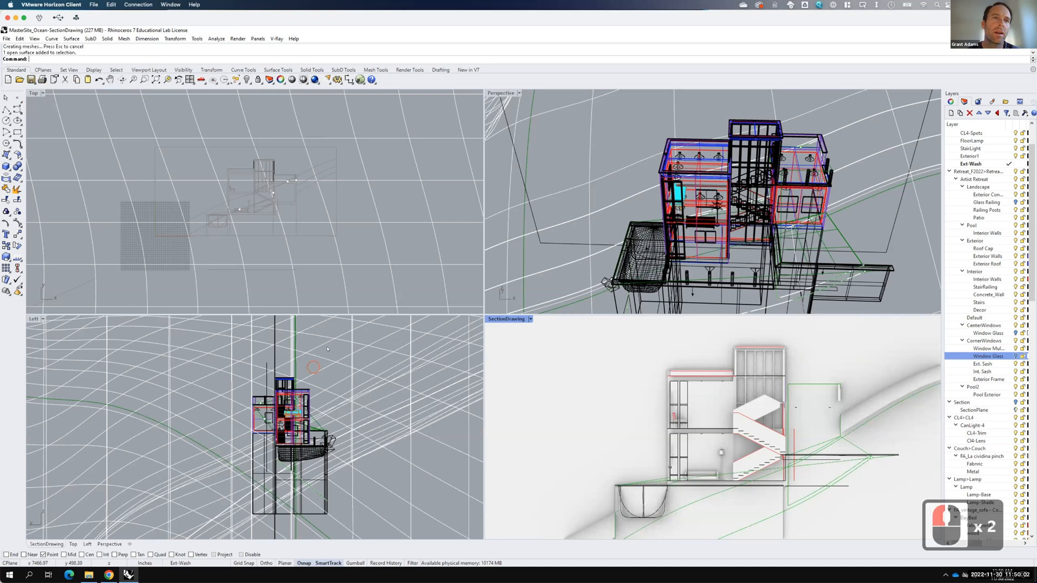
pyautogui.moveTo(336, 348); pyautogui.dragTo(294, 521)
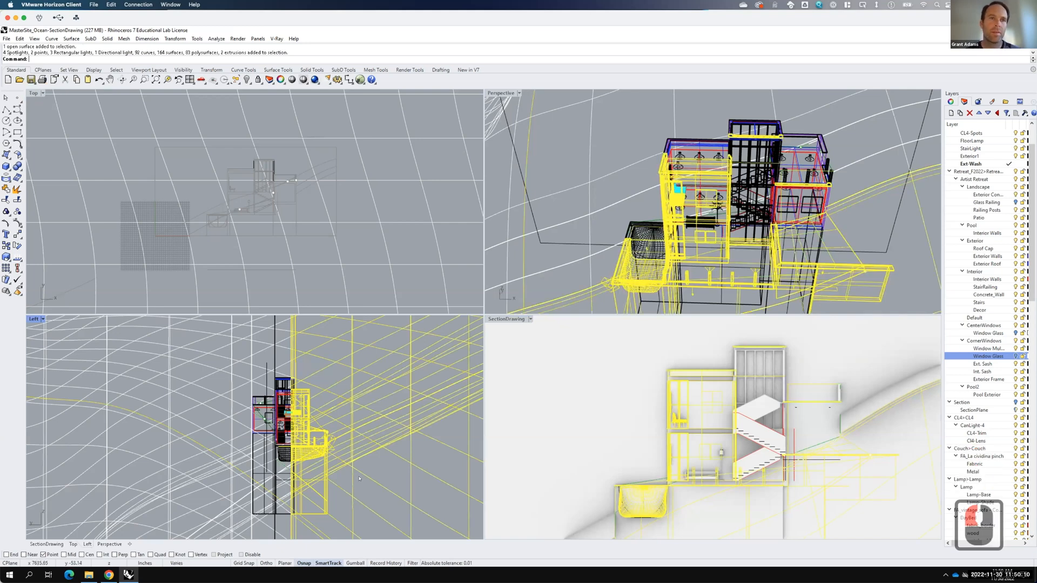
pyautogui.write('hide')
pyautogui.press('Return')
pyautogui.moveTo(333, 363); pyautogui.dragTo(292, 520)
pyautogui.write('hide')
pyautogui.press('Return')
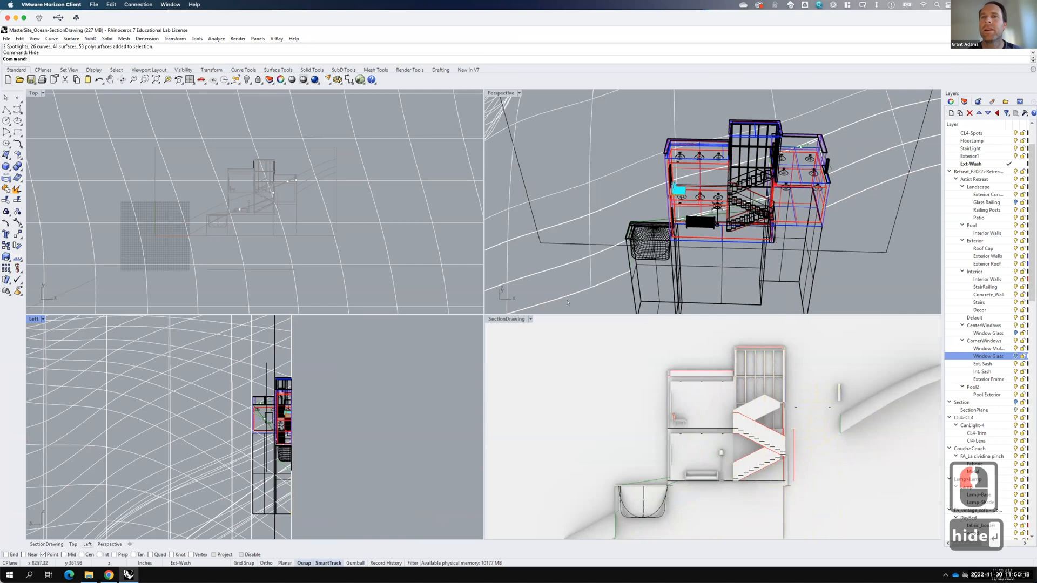
pyautogui.click(508, 319)
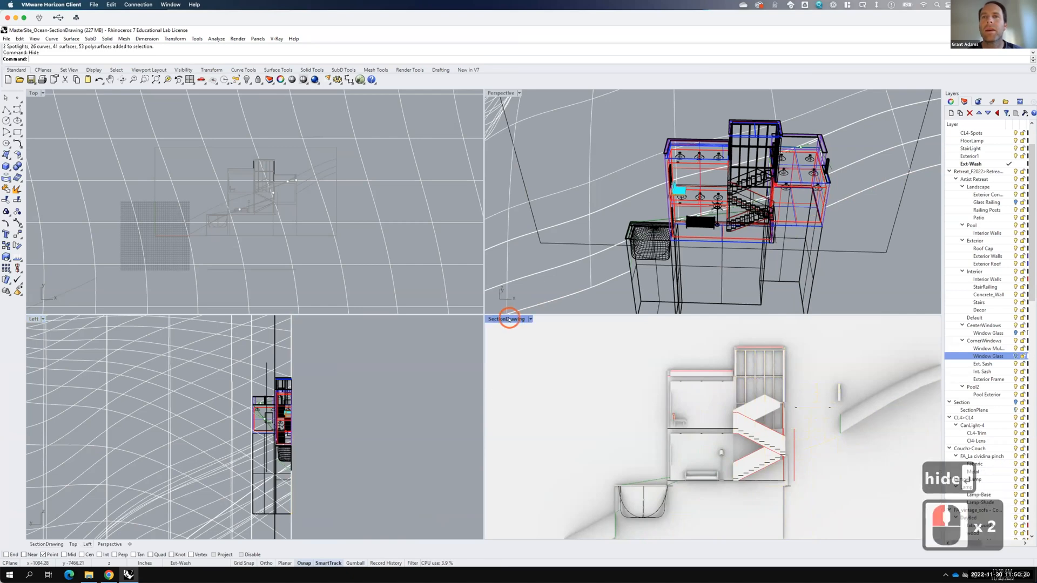
# Step: Restore the saved SectionDrawing named view in the maximized SectionDrawing viewport and set its display mode to Artistic
pyautogui.doubleClick(520, 319)
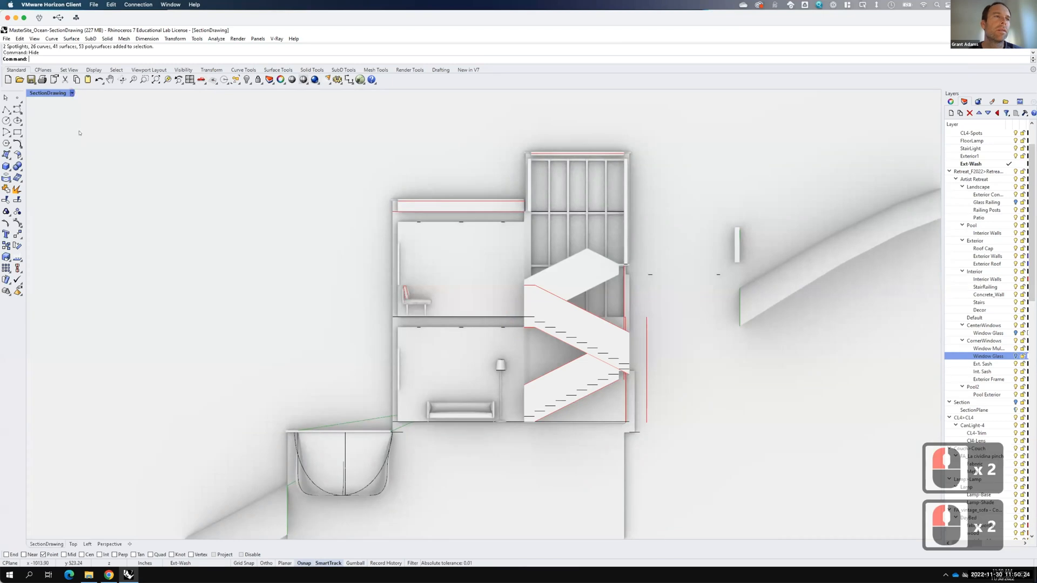
pyautogui.click(72, 93)
pyautogui.moveTo(66, 295)
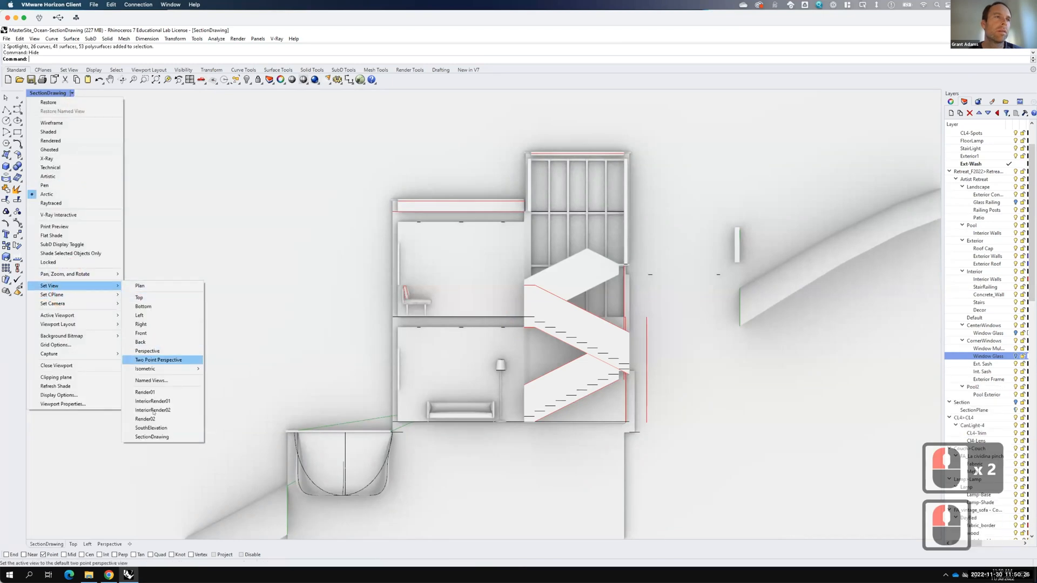
pyautogui.click(156, 436)
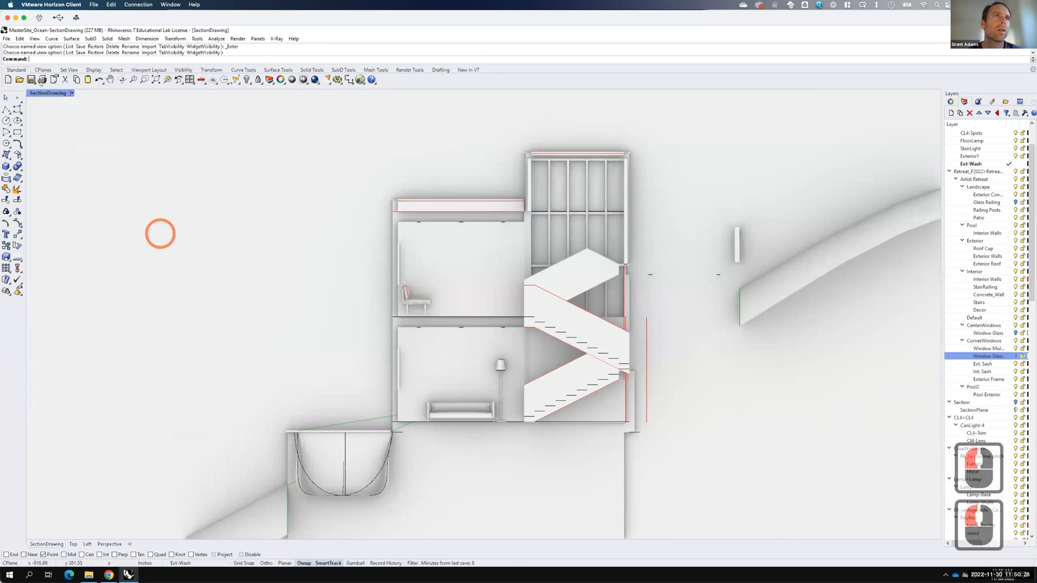
pyautogui.click(71, 93)
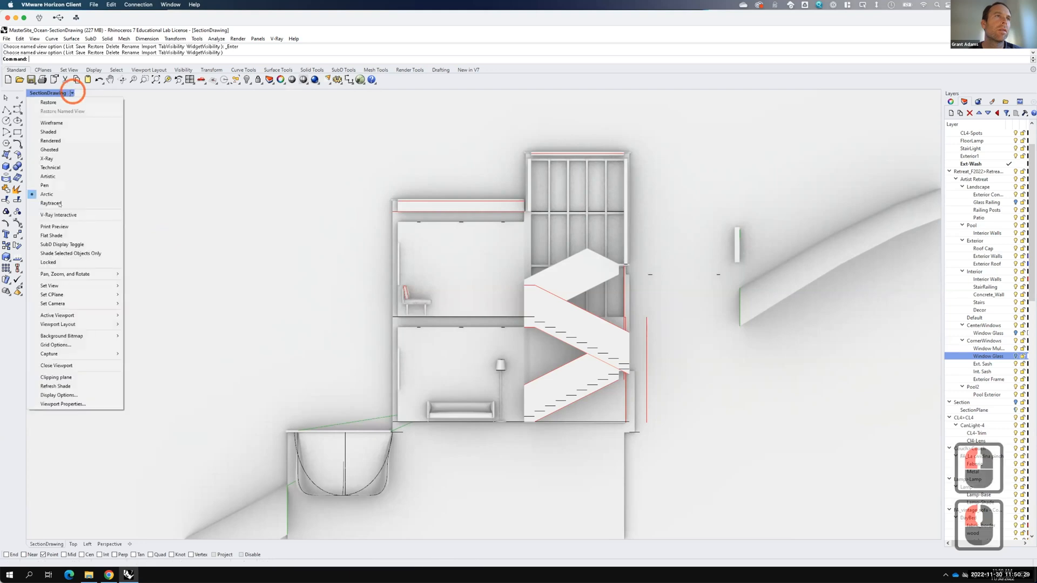
pyautogui.click(67, 176)
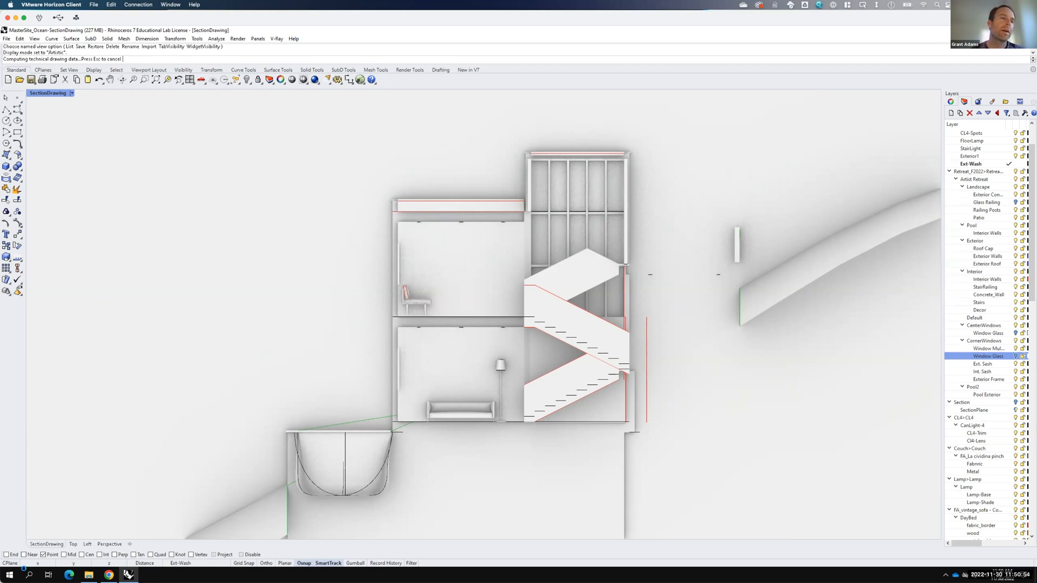
# Step: Switch to Adobe Illustrator 2022 by launching it, and dismiss the What's new window
pyautogui.click(9, 575)
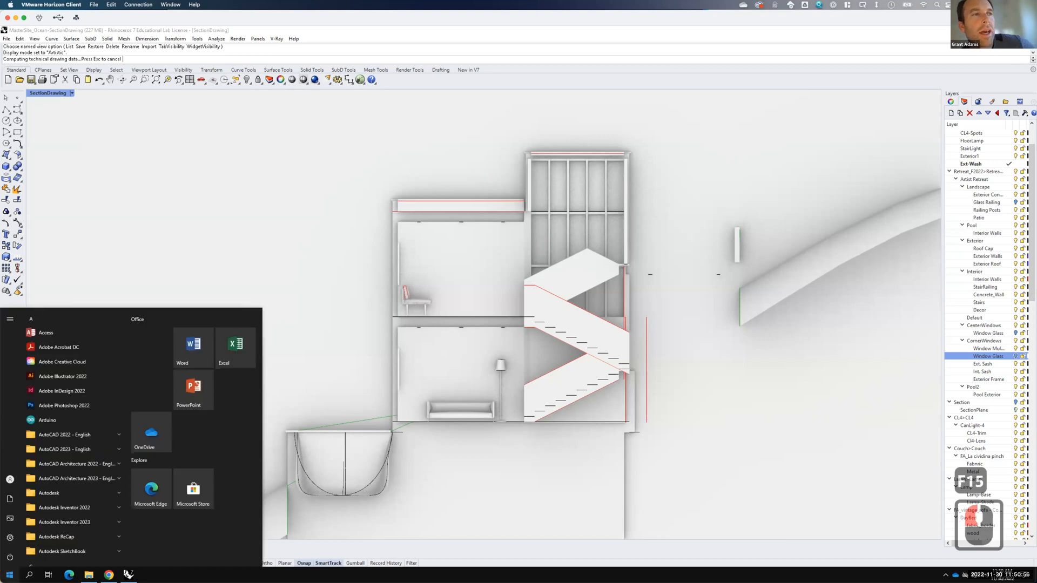
pyautogui.click(57, 376)
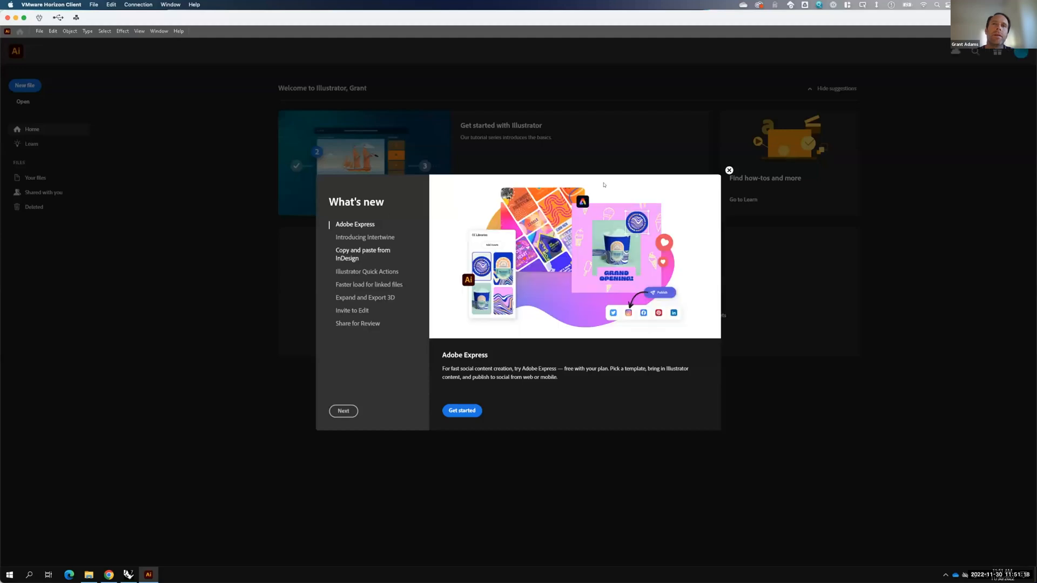
pyautogui.click(728, 171)
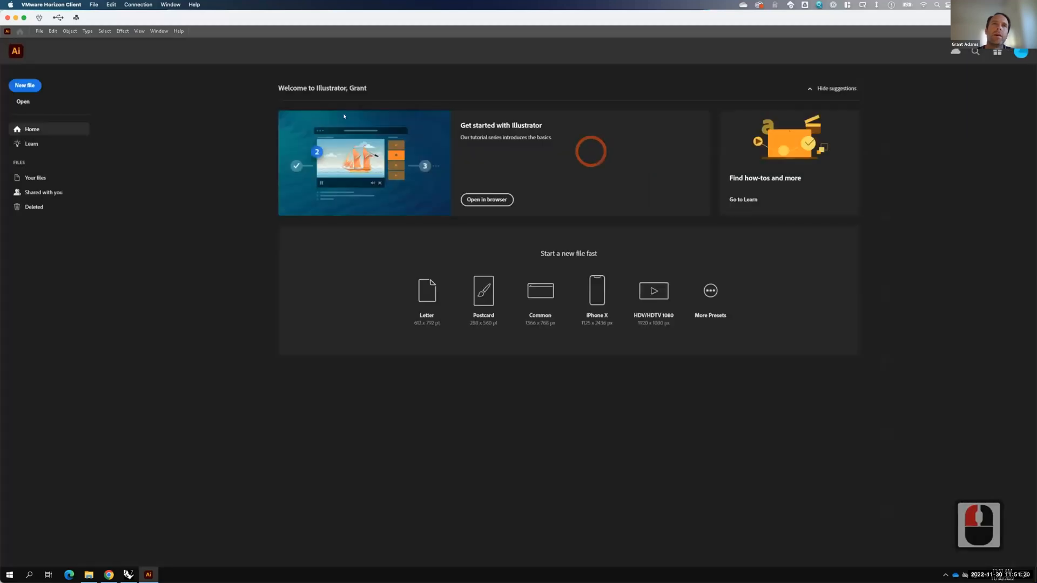
# Step: Open the Section Illustrator file from the OneDrive Live Demonstrations folder, under A205 - Artist's Retreat, F2022, Section
pyautogui.click(21, 102)
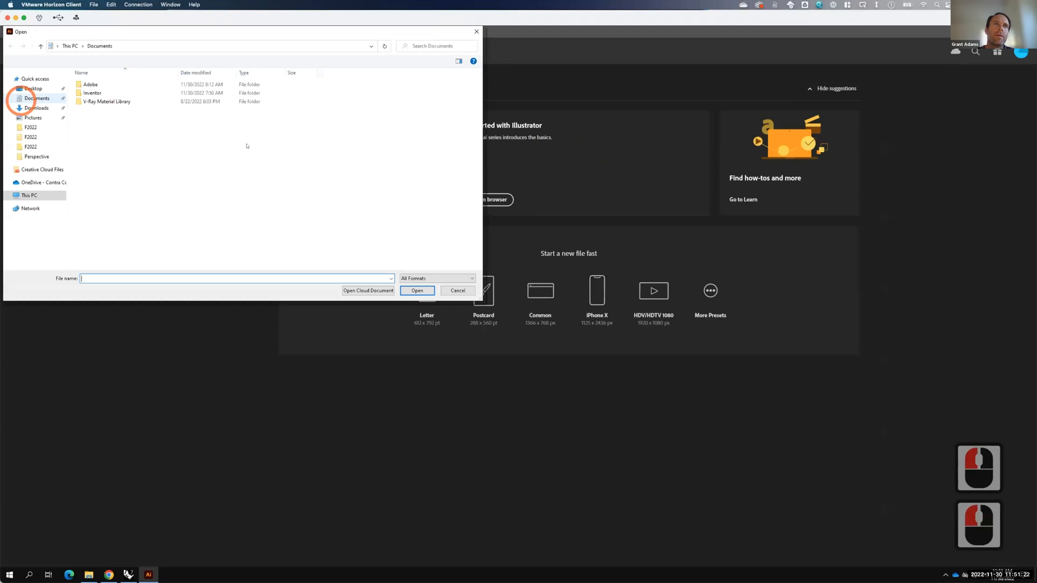
pyautogui.click(33, 182)
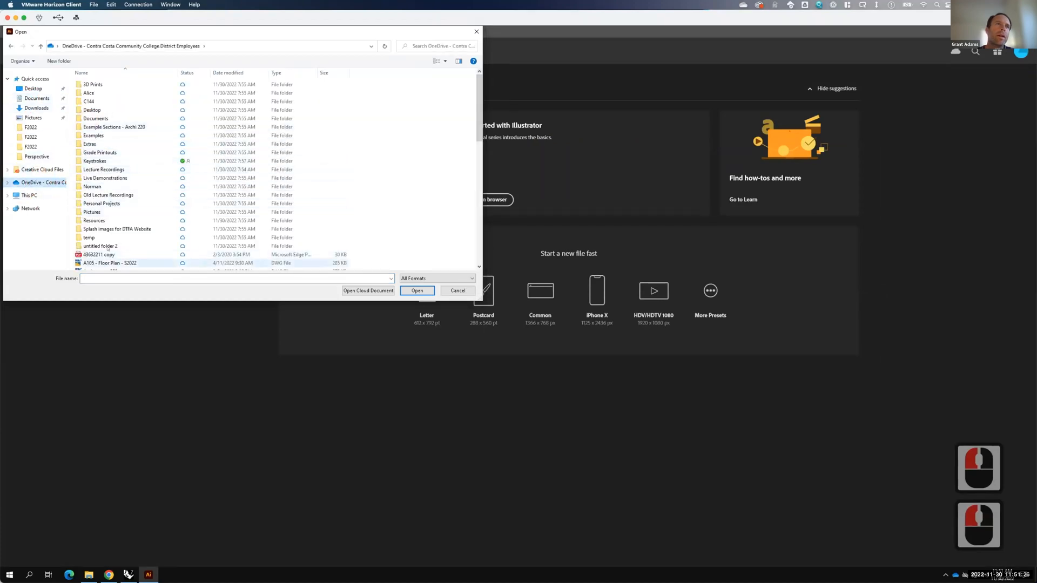
pyautogui.doubleClick(101, 178)
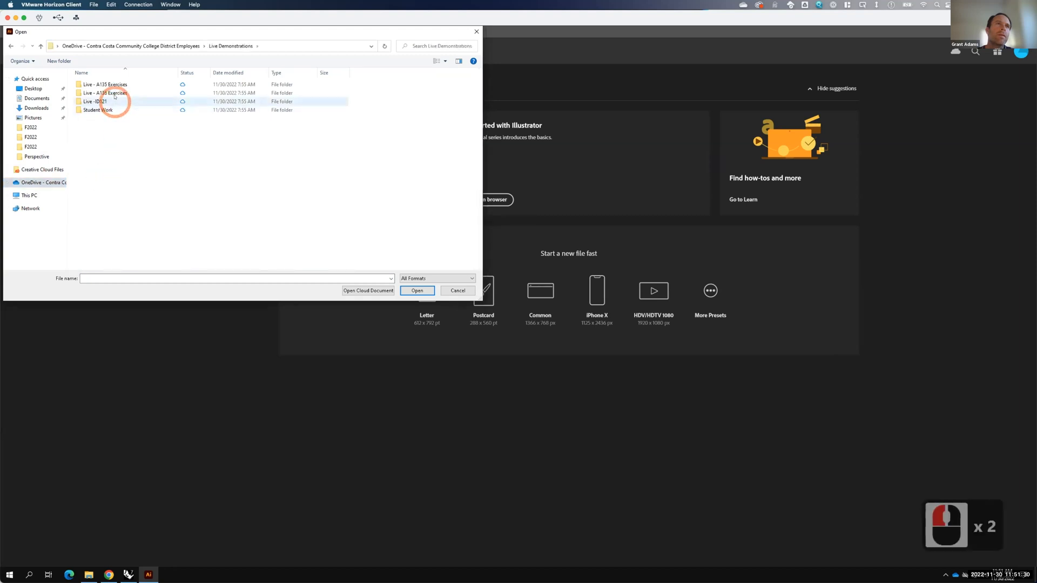
pyautogui.click(113, 94)
pyautogui.doubleClick(102, 92)
pyautogui.doubleClick(89, 105)
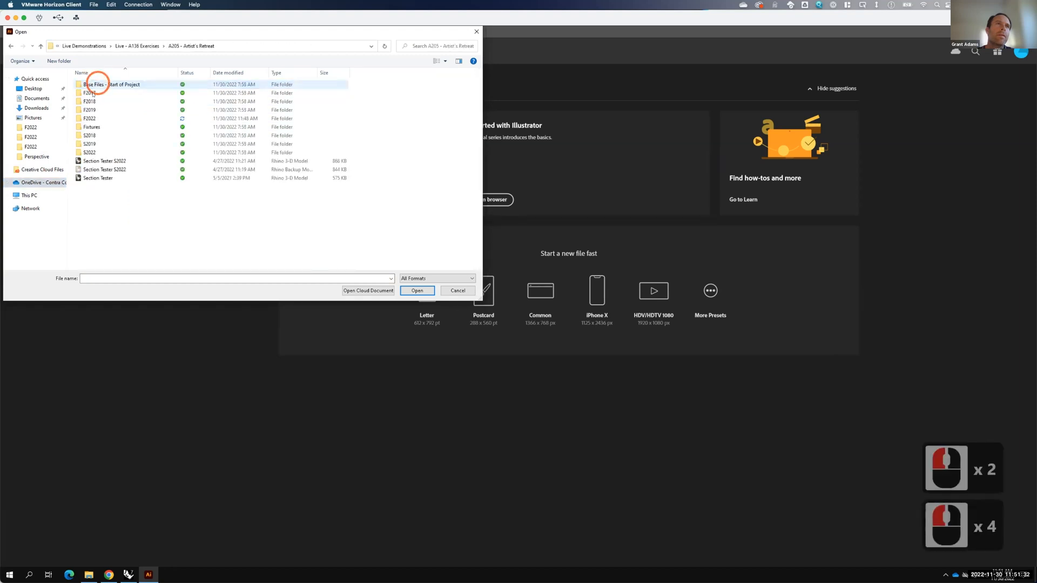
pyautogui.doubleClick(89, 118)
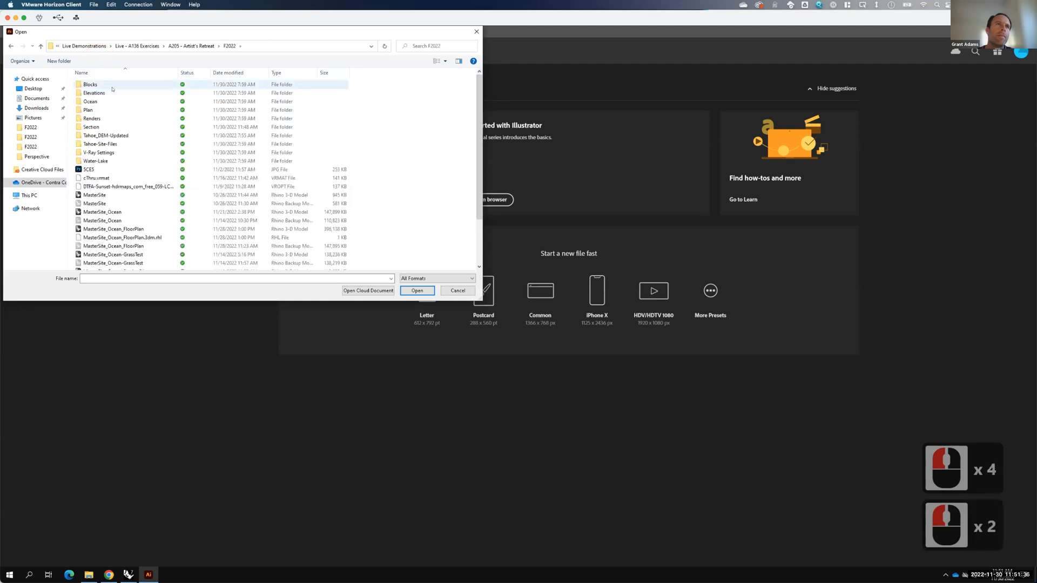
pyautogui.doubleClick(100, 127)
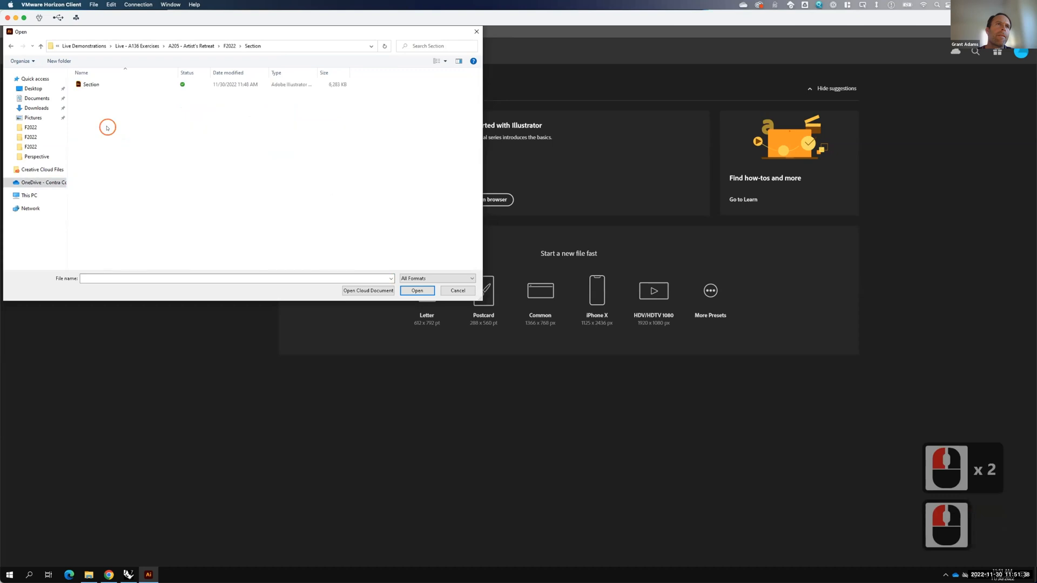
pyautogui.click(108, 85)
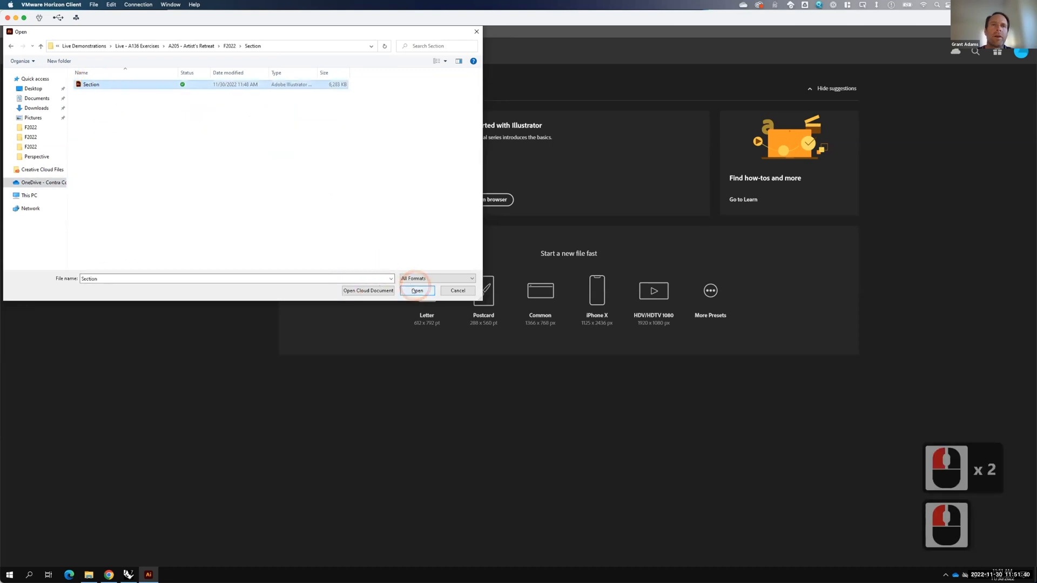
pyautogui.click(415, 291)
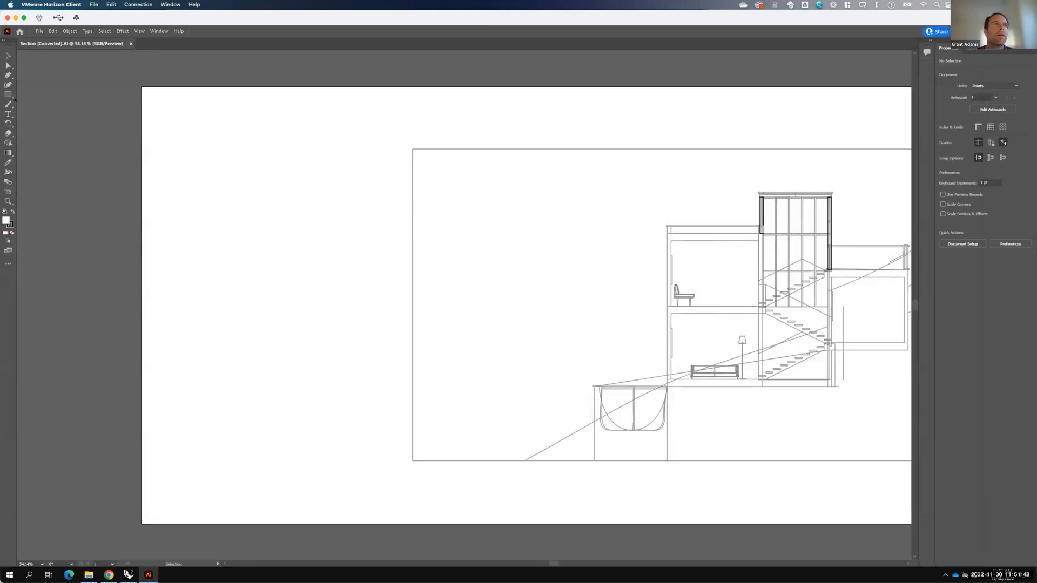
# Step: Resize the artboard to match the rectangular frame around the section linework and leave artboard editing
pyautogui.click(8, 192)
pyautogui.click(150, 109)
pyautogui.moveTo(140, 84); pyautogui.dragTo(413, 153)
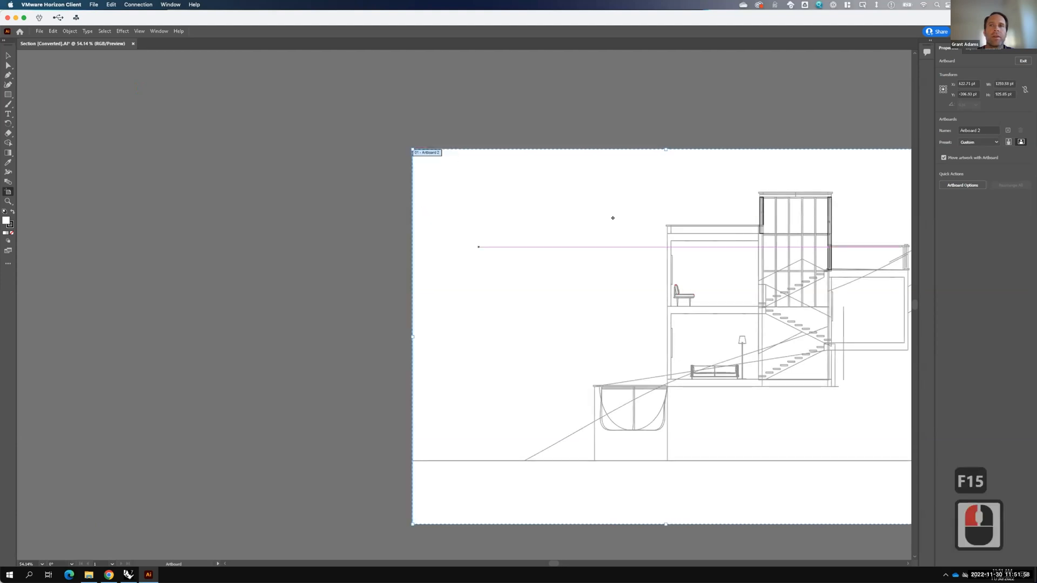
pyautogui.press('space')
pyautogui.moveTo(704, 277); pyautogui.dragTo(328, 217)
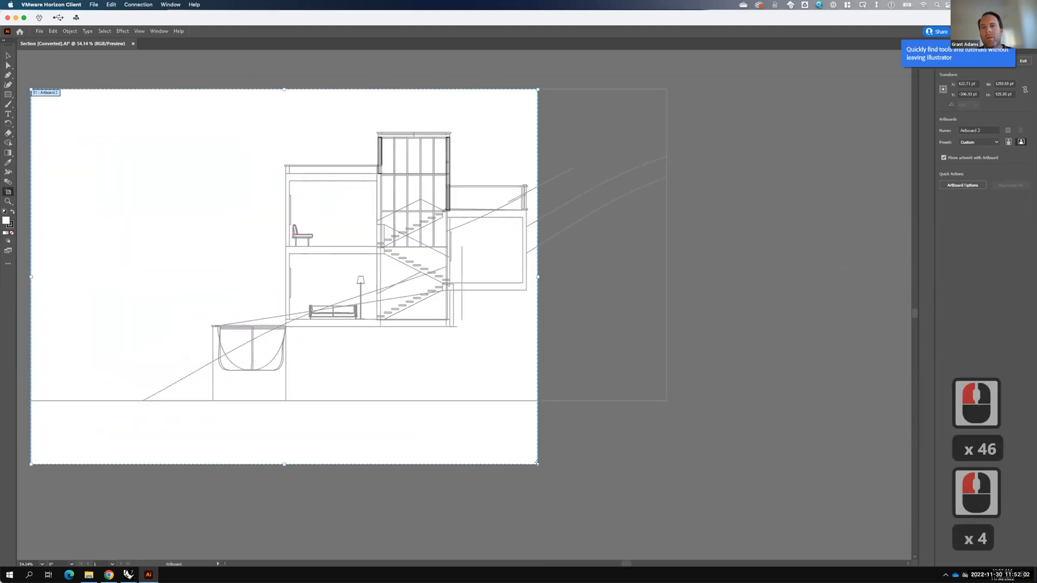
pyautogui.moveTo(536, 464); pyautogui.dragTo(667, 401)
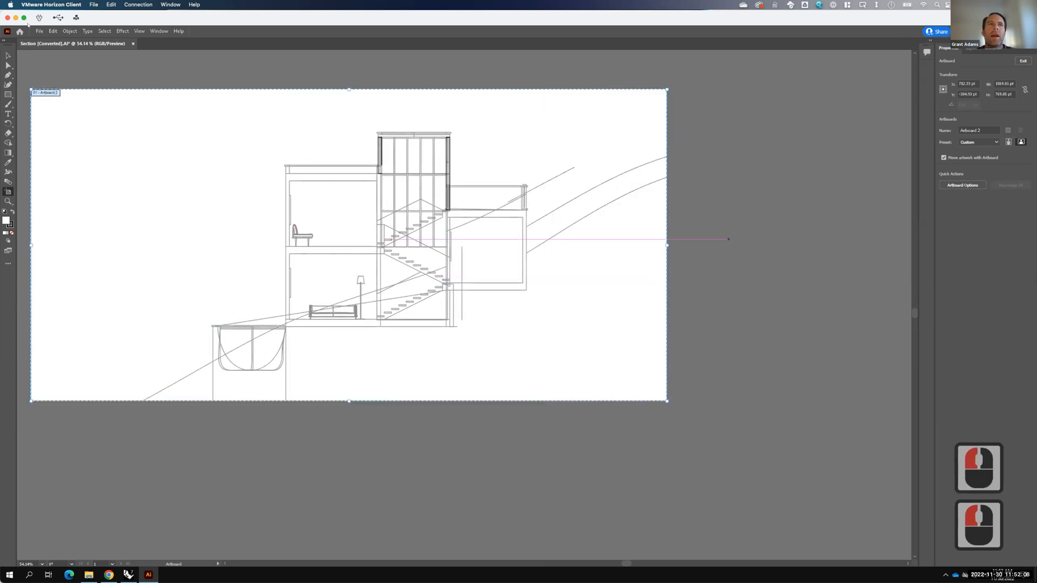
pyautogui.click(8, 55)
pyautogui.click(271, 232)
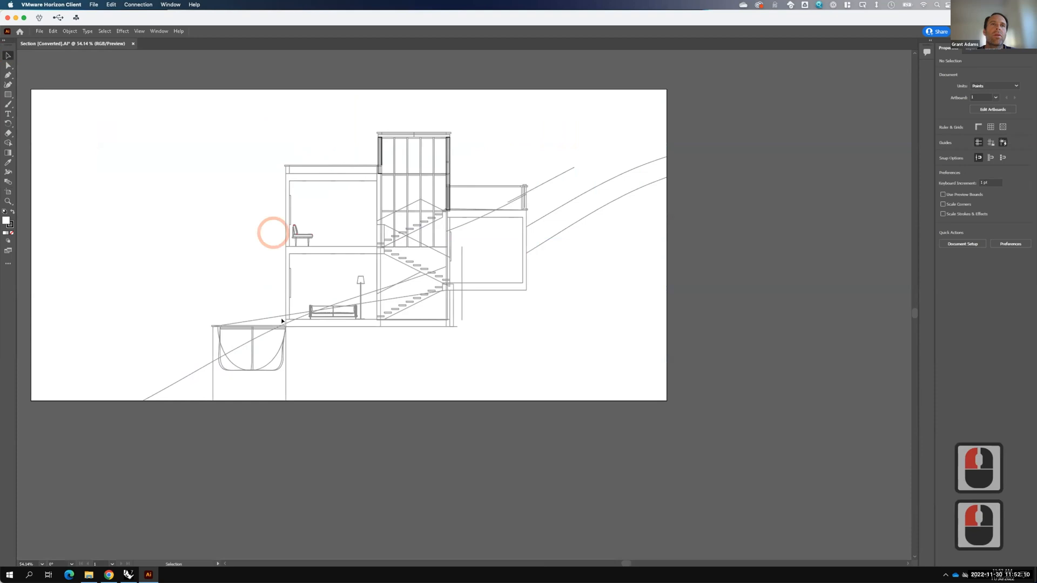
# Step: Examine the fifth Make2D layer by expanding it, toggling its visibility off and on, and selecting all its paths
pyautogui.click(972, 48)
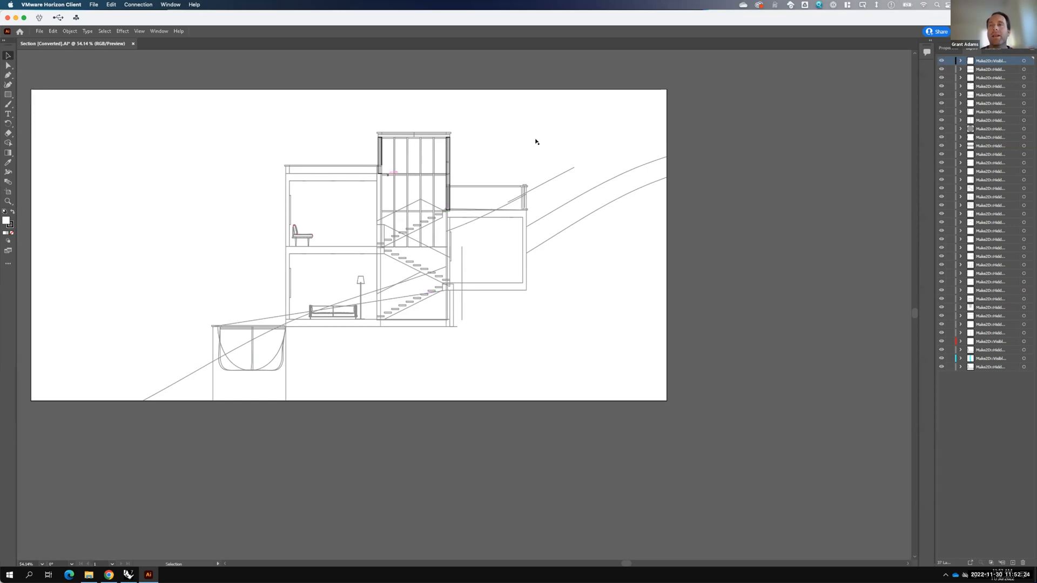
pyautogui.click(988, 96)
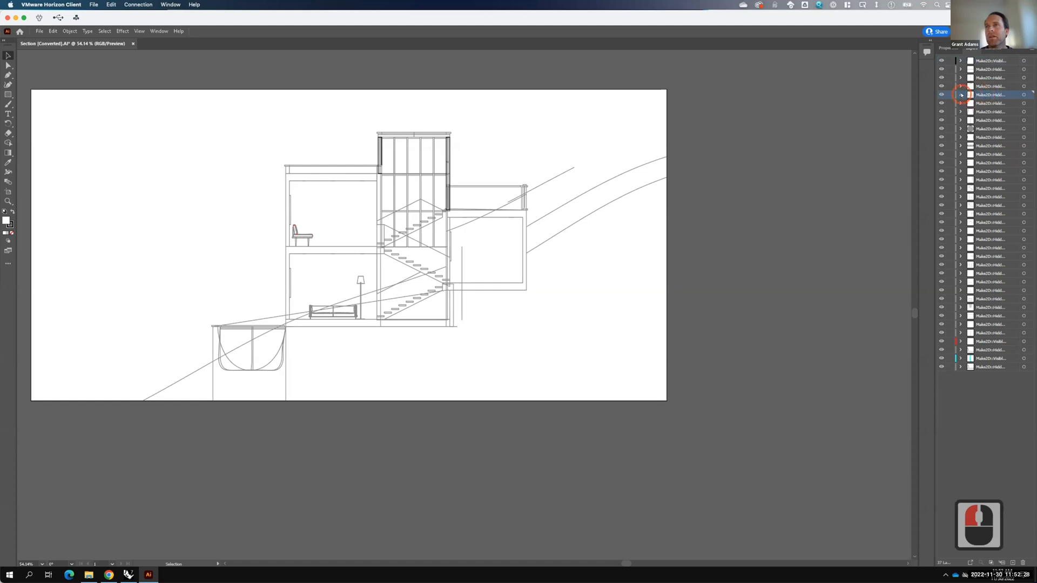
pyautogui.click(961, 95)
pyautogui.click(938, 95)
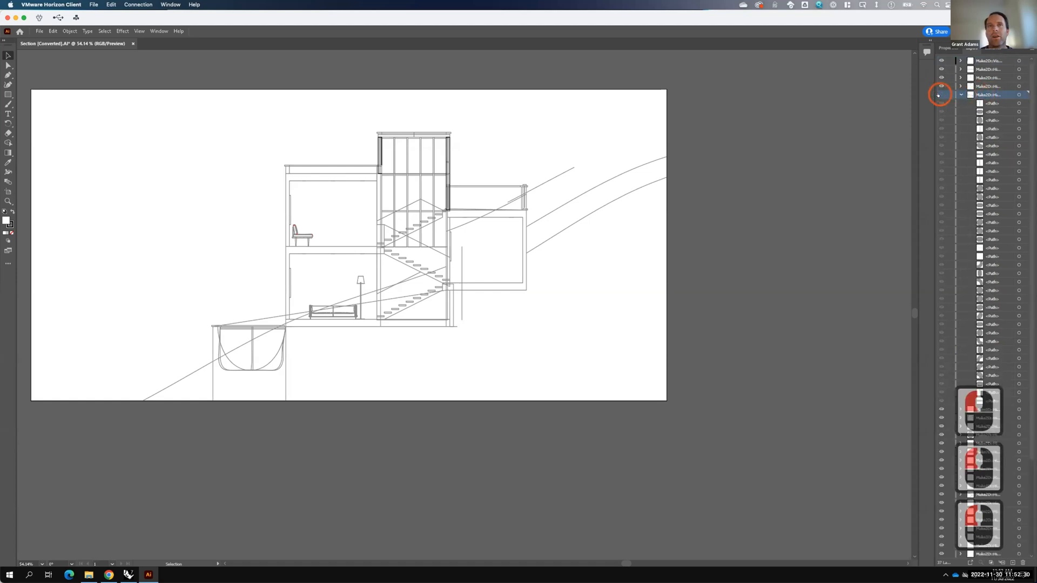
pyautogui.click(938, 95)
pyautogui.click(1020, 95)
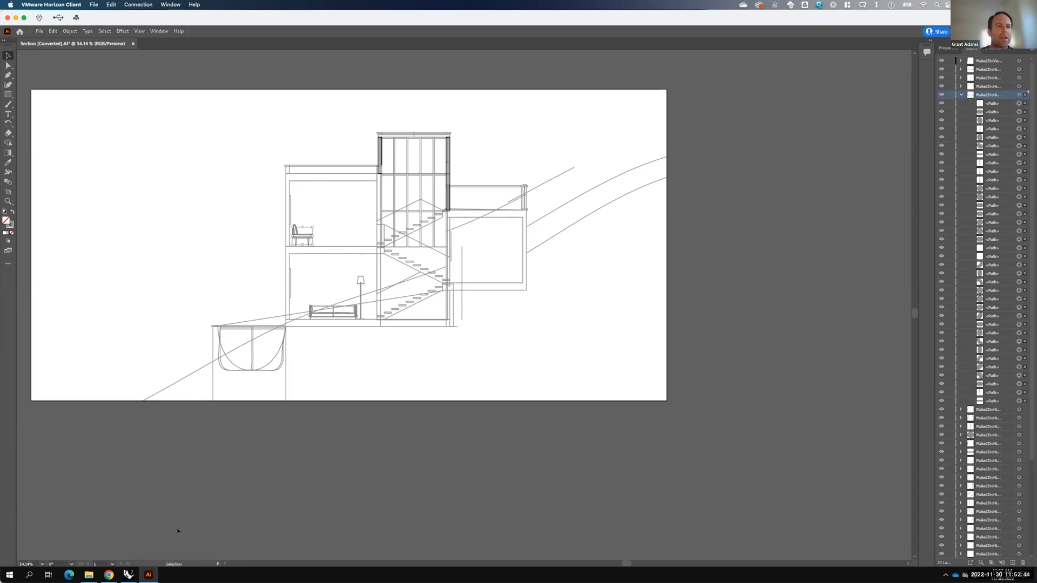
# Step: Switch back to Rhino and set the SectionDrawing viewport's display mode to Arctic
pyautogui.click(128, 575)
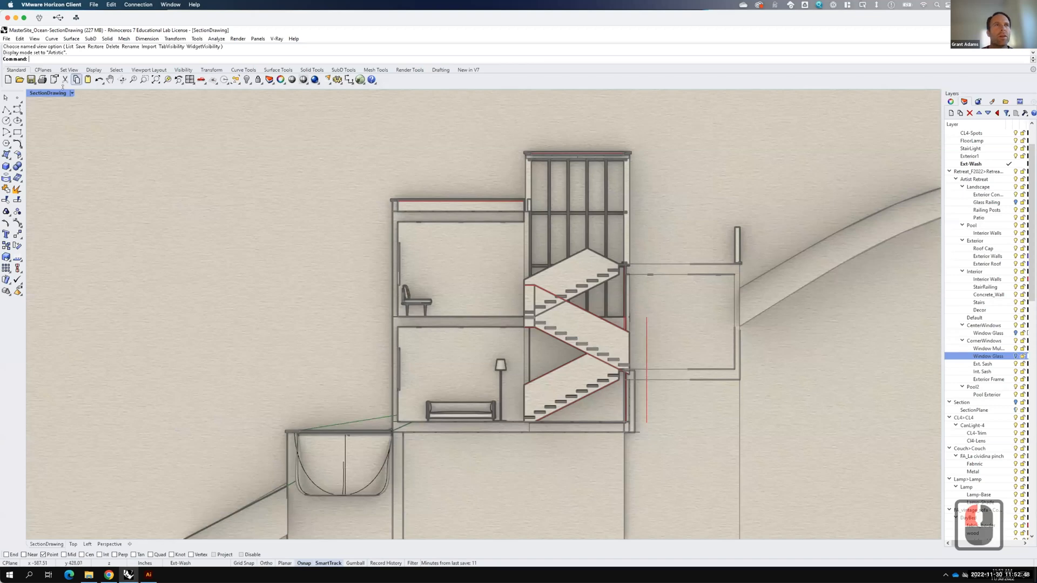
pyautogui.click(71, 93)
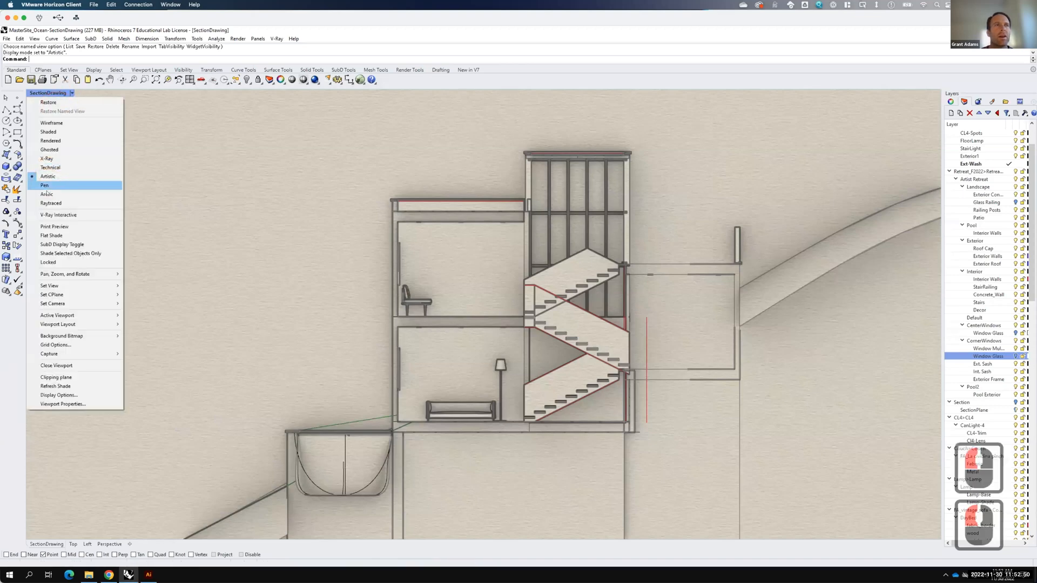
pyautogui.click(47, 193)
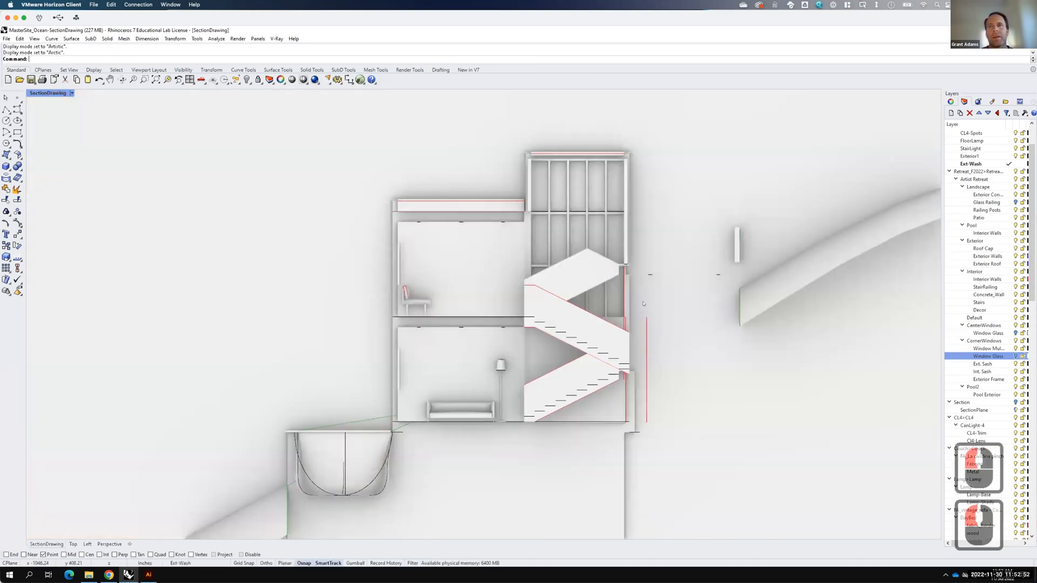
pyautogui.press('F15')
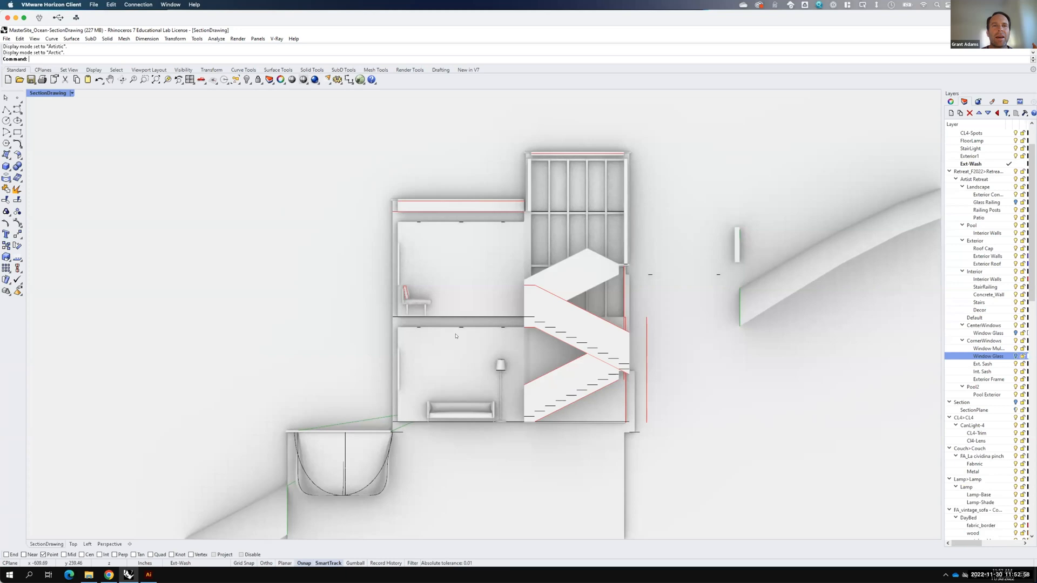
# Step: Set the SectionDrawing viewport to Shaded display and delete the Make2D layer with all its sublayers and objects
pyautogui.click(71, 93)
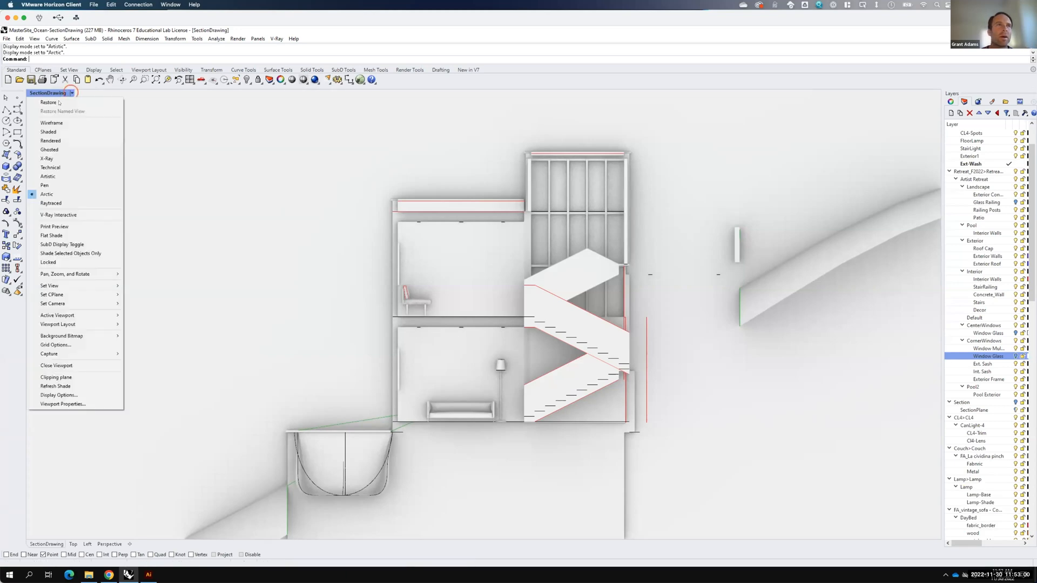
pyautogui.click(51, 132)
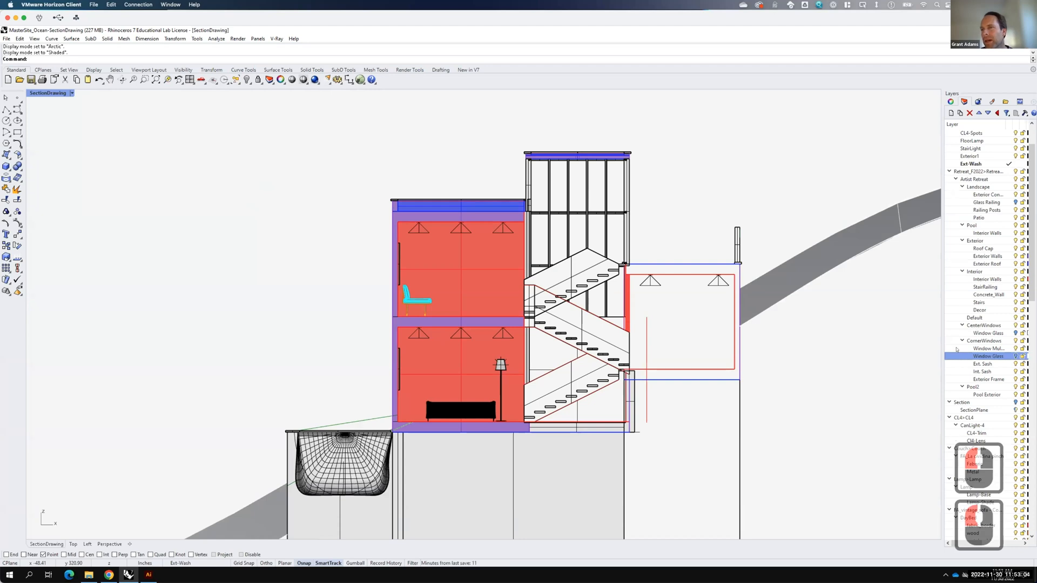
pyautogui.scroll(-13, 963, 330)
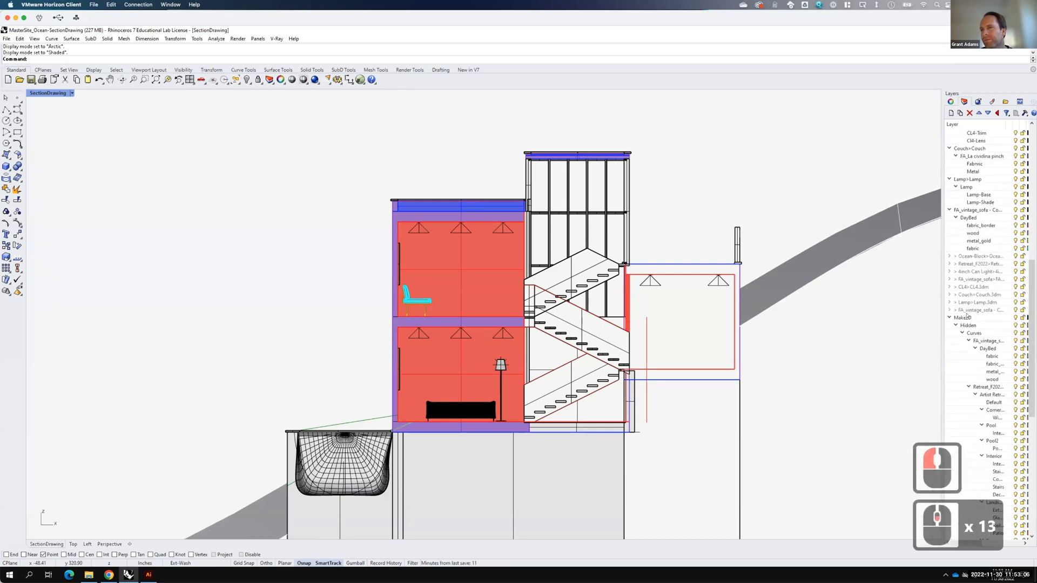
pyautogui.click(966, 318)
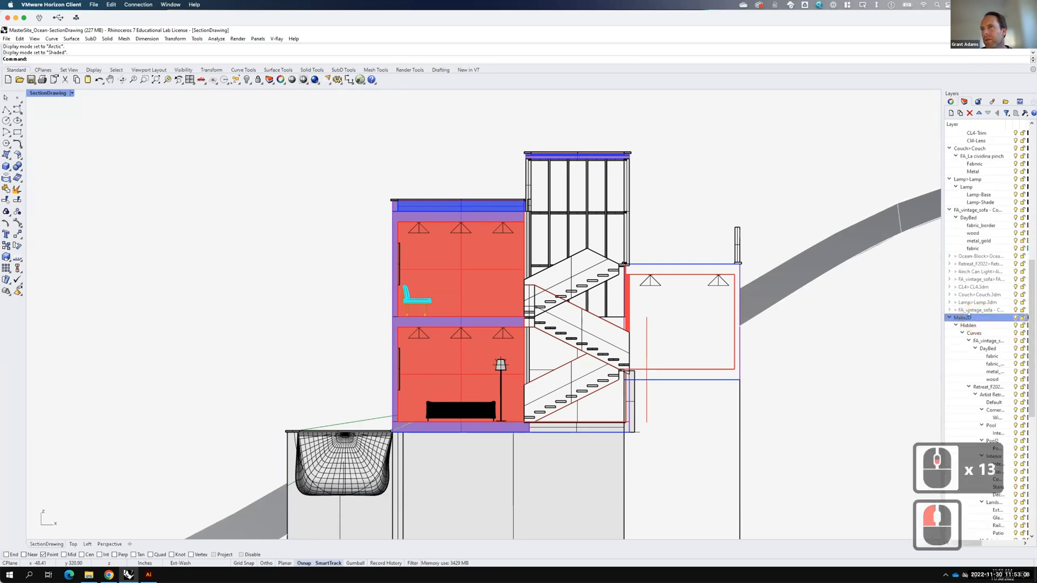
pyautogui.click(969, 113)
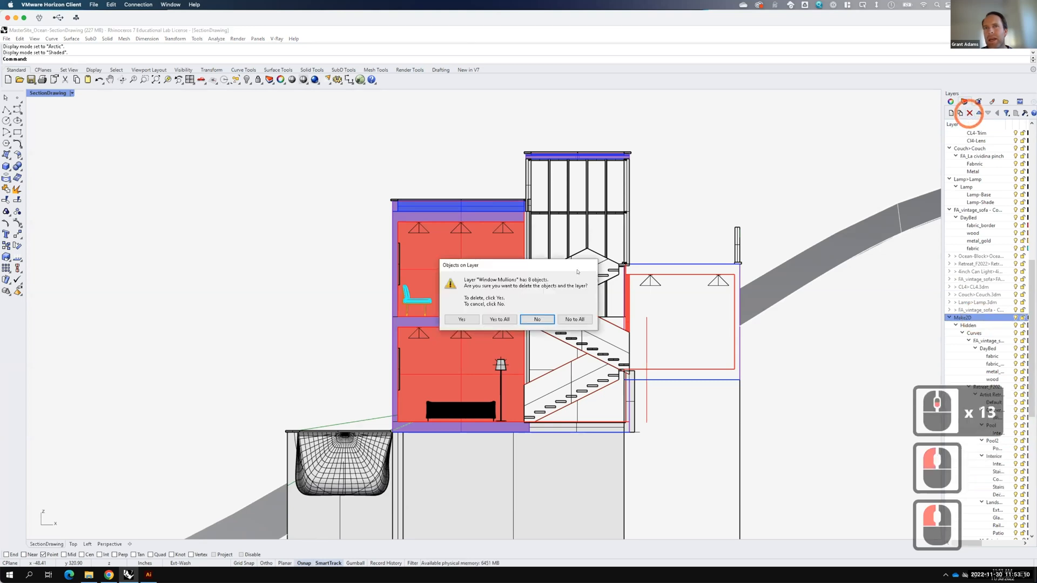
pyautogui.click(500, 319)
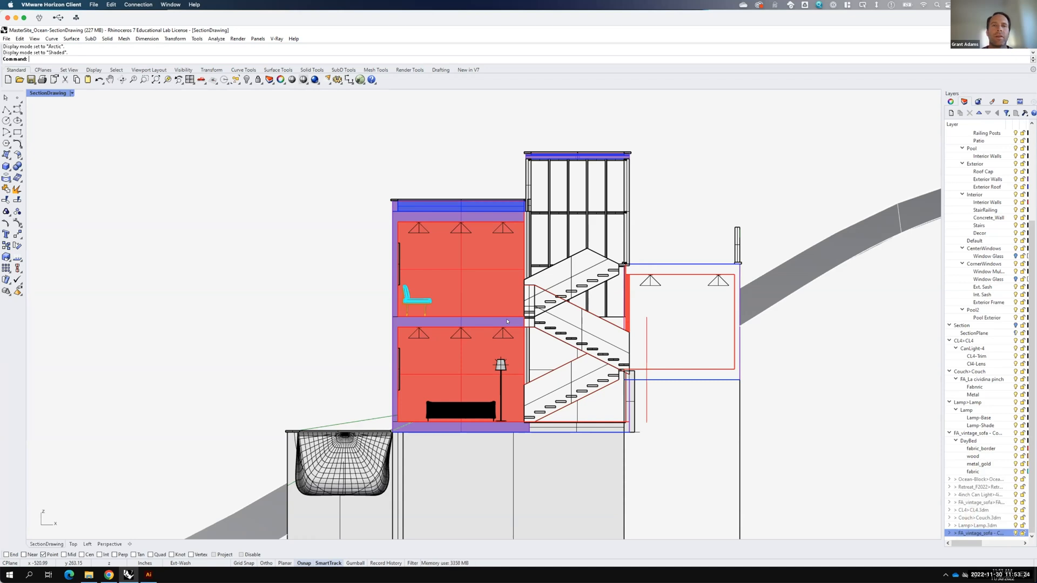
pyautogui.click(37, 60)
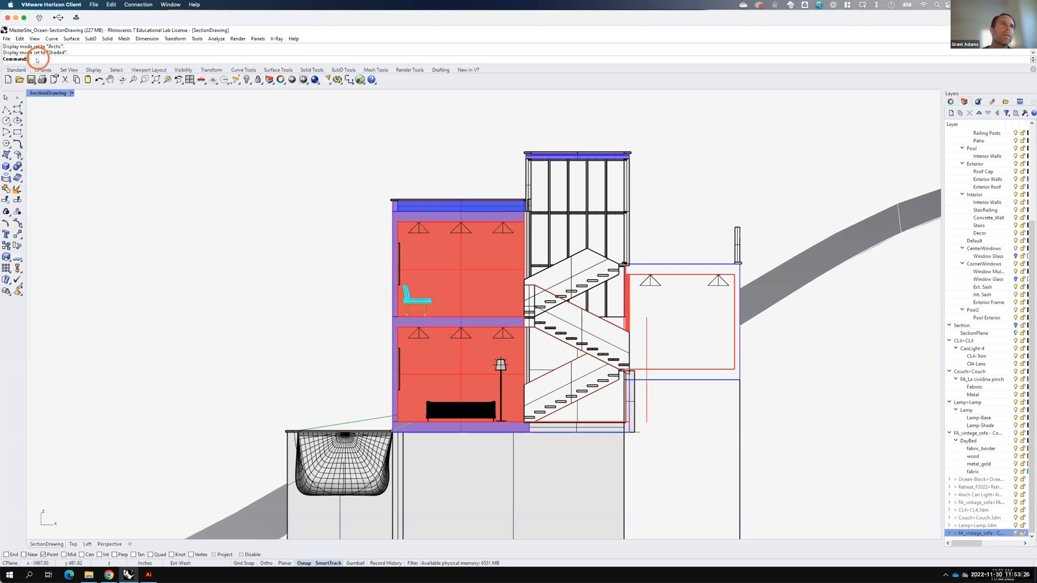
# Step: Run Make2D on all objects from the SectionDrawing view, taking object properties from the input objects
pyautogui.click(37, 60)
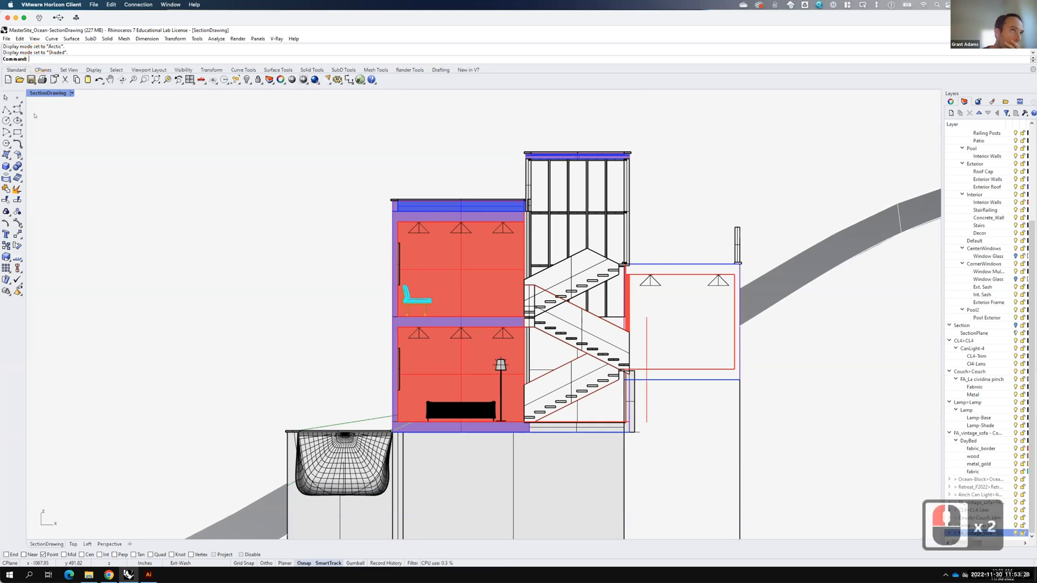
pyautogui.click(35, 60)
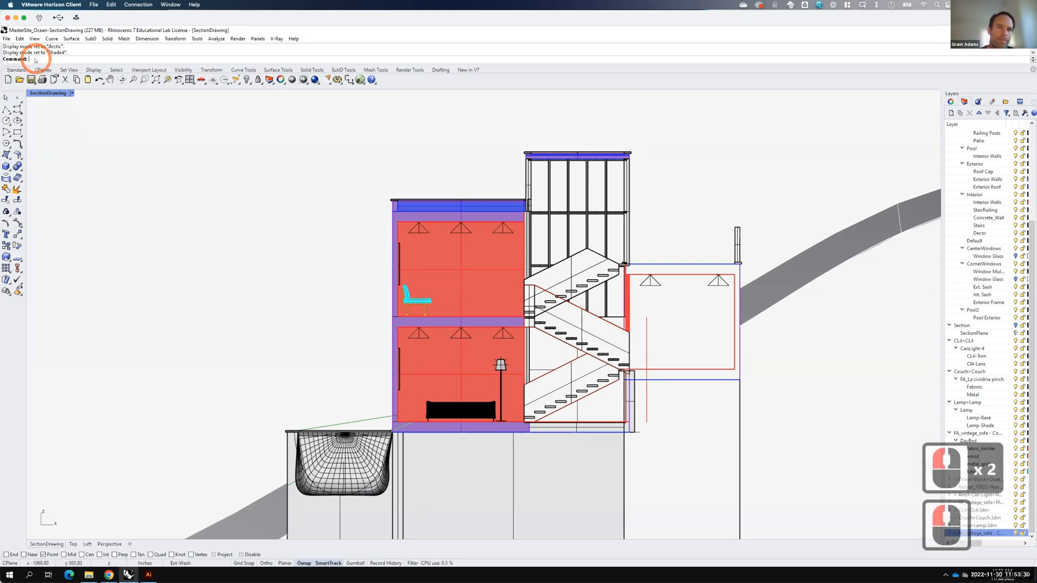
pyautogui.write('make')
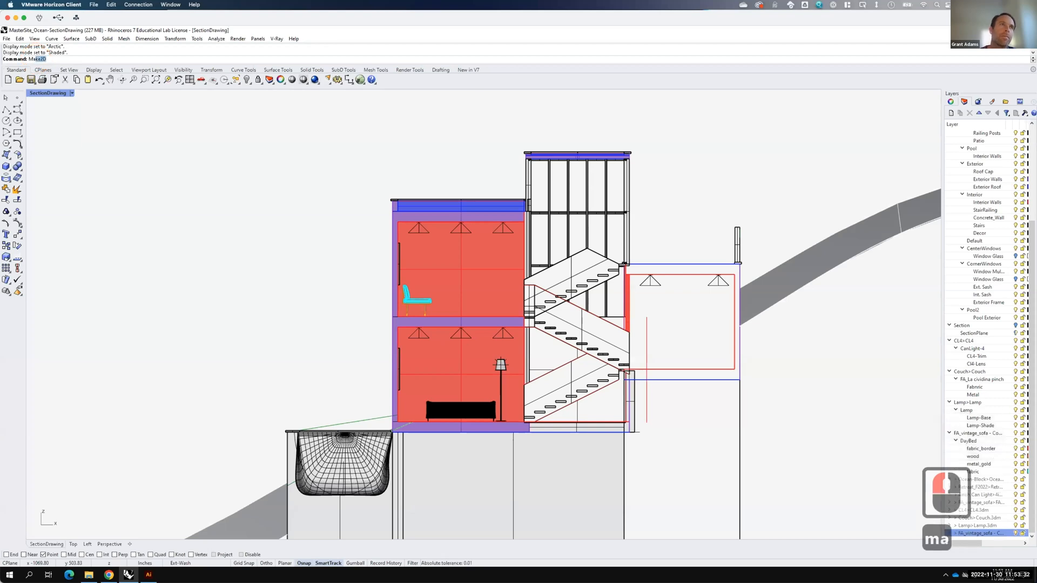
pyautogui.press('Return')
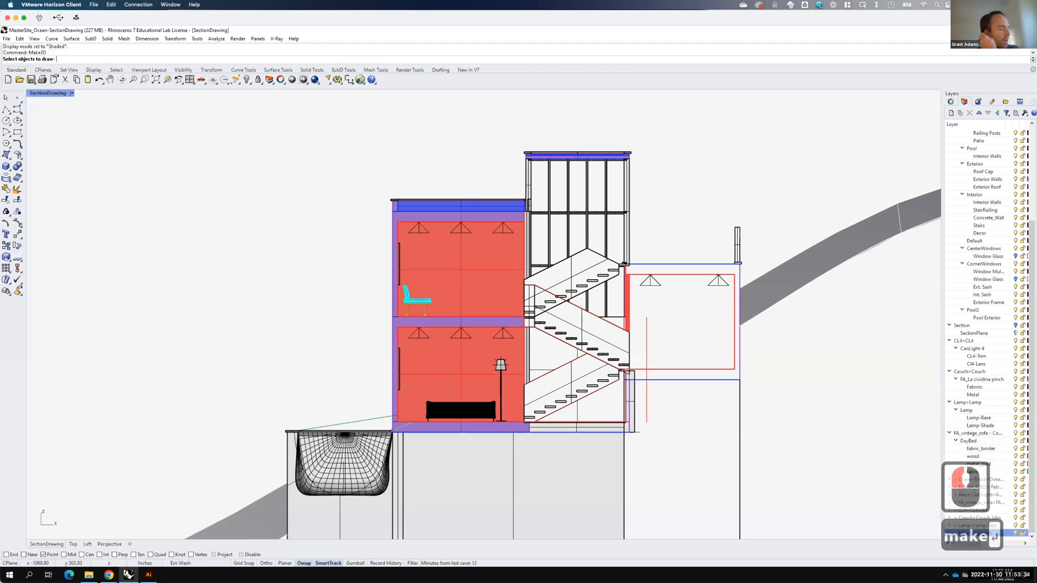
pyautogui.write('all')
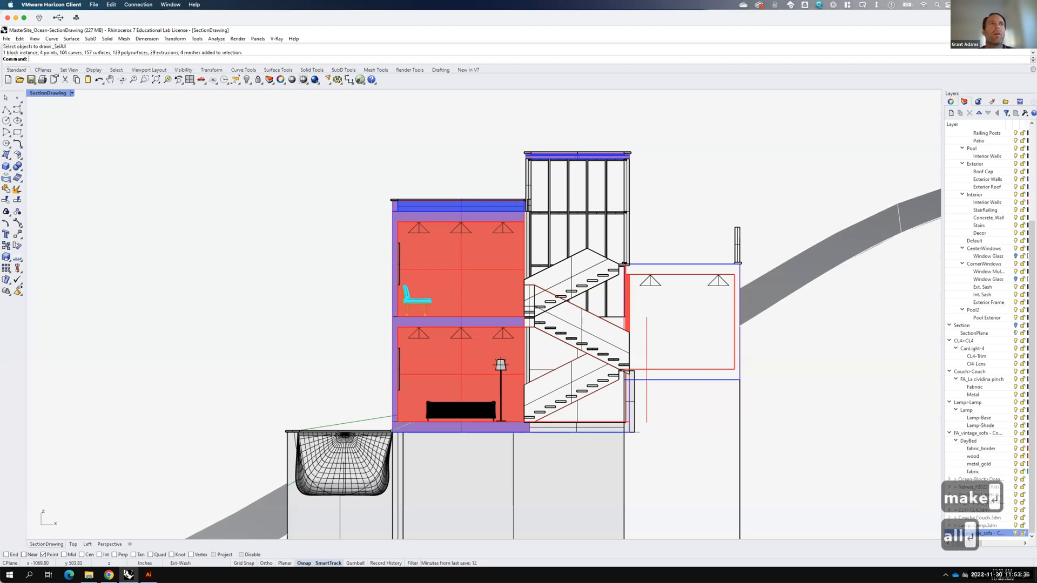
pyautogui.press('Return')
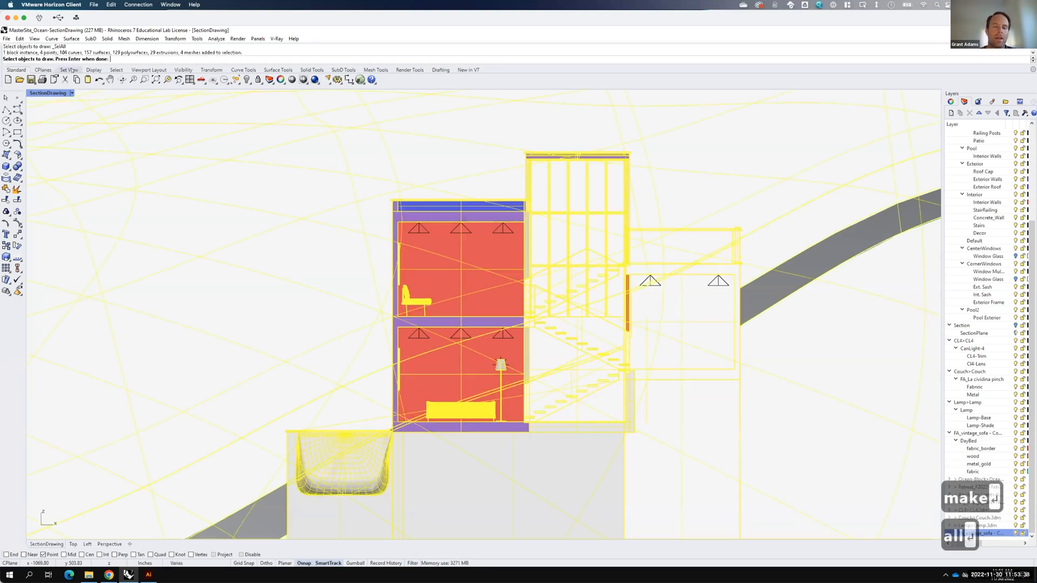
pyautogui.press('Return')
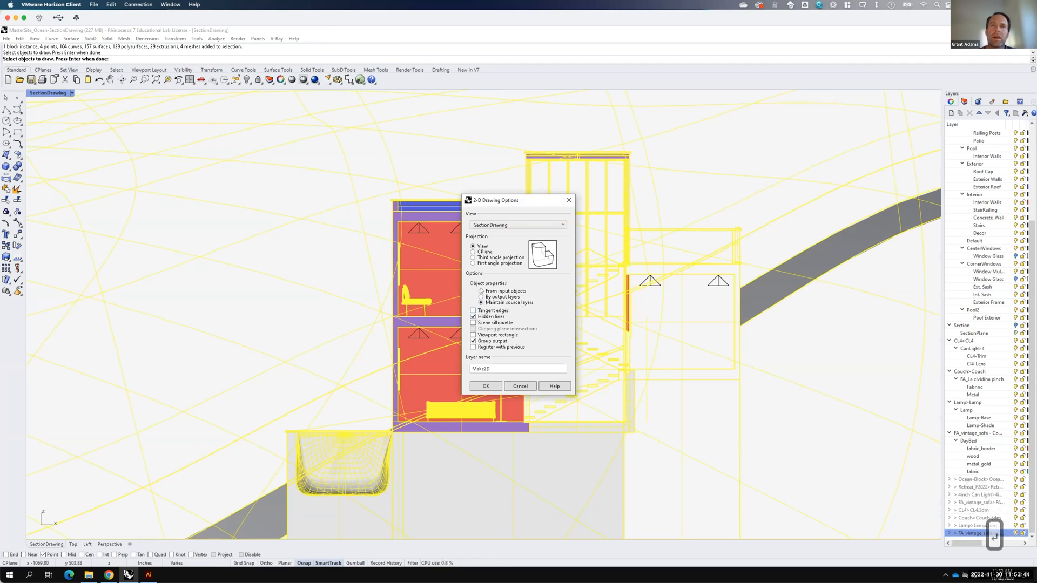
pyautogui.click(481, 291)
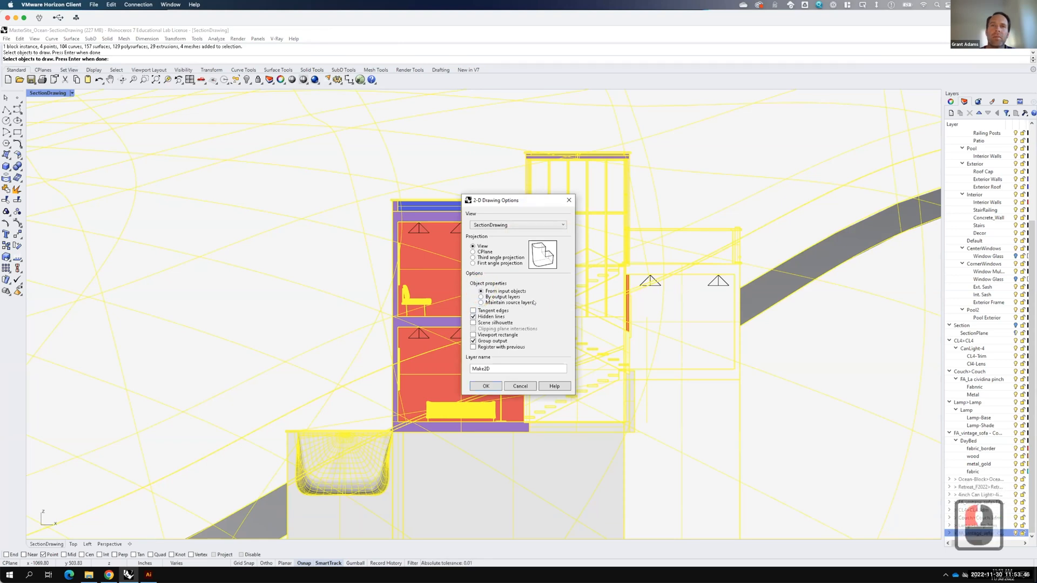
pyautogui.click(486, 386)
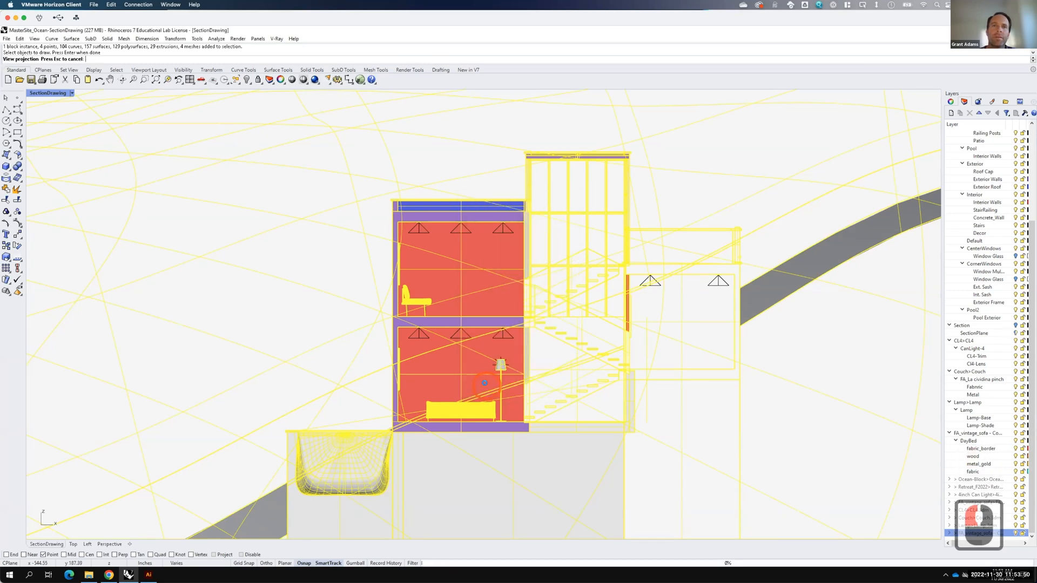
pyautogui.press('F15')
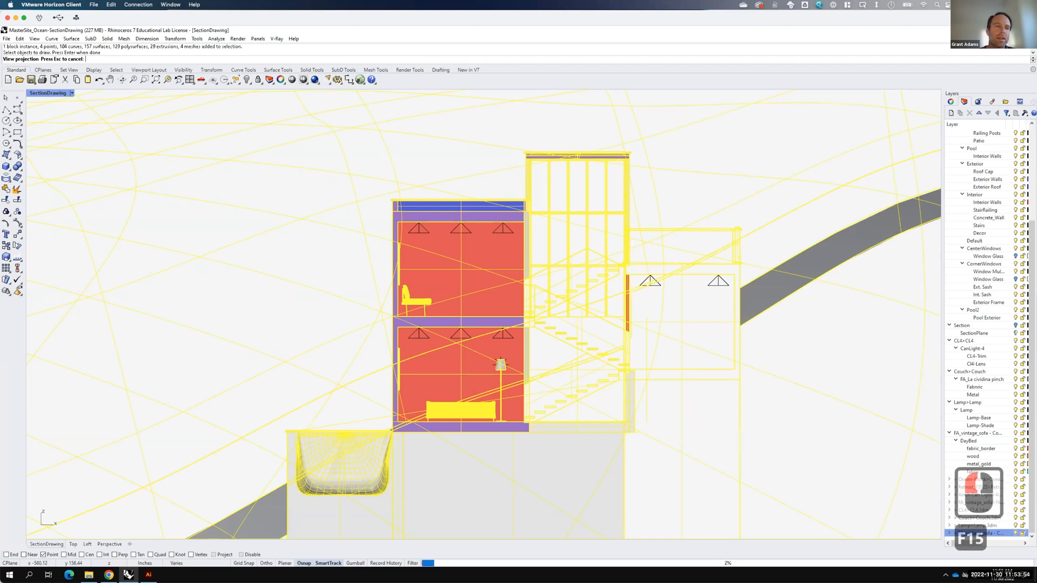
# Step: Switch to Illustrator, close the Section [Converted].AI document without saving, and return to Rhino
pyautogui.click(149, 574)
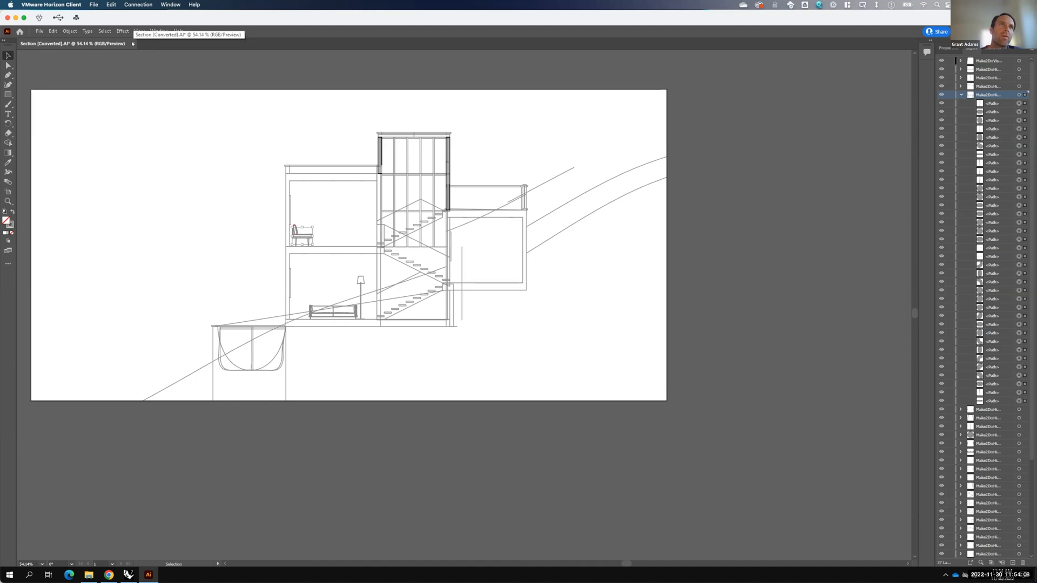
pyautogui.click(133, 43)
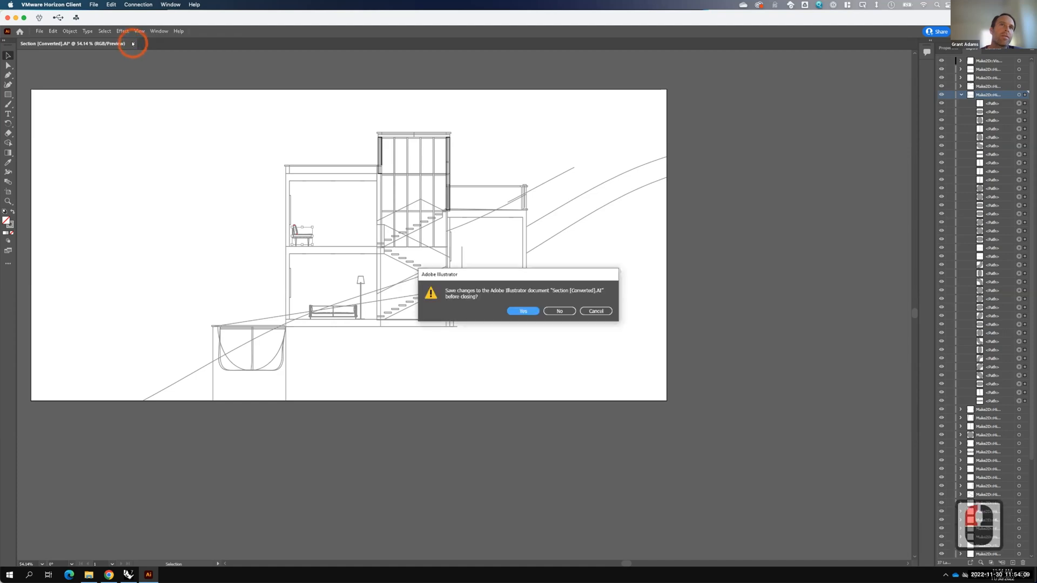
pyautogui.click(560, 312)
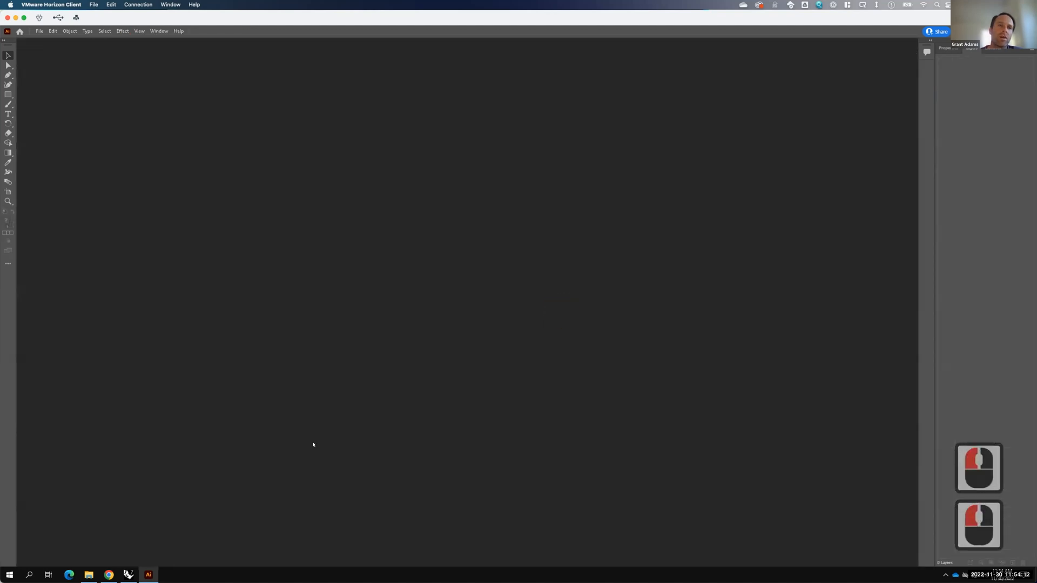
pyautogui.click(128, 573)
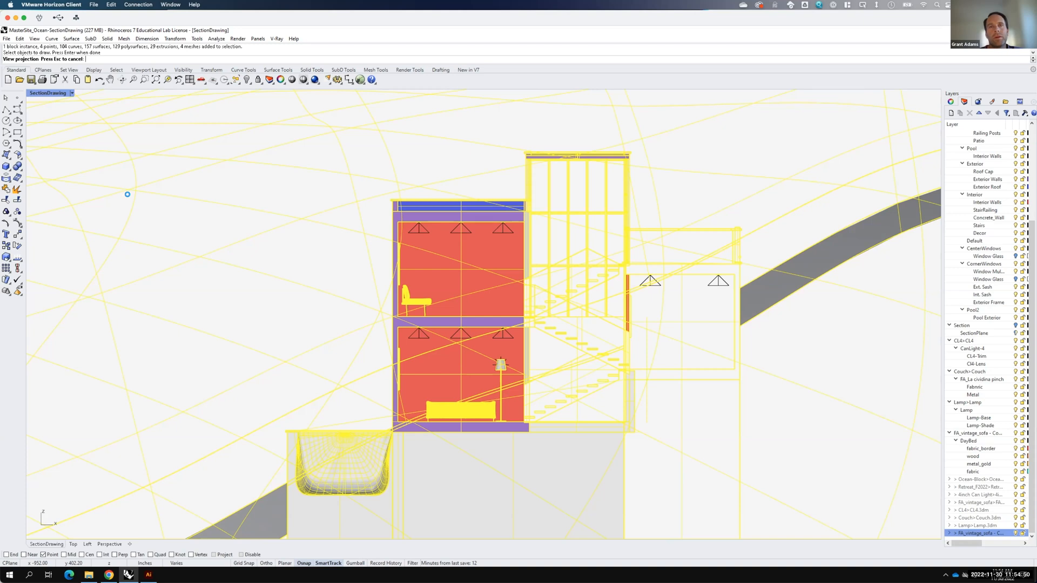
pyautogui.press('F15')
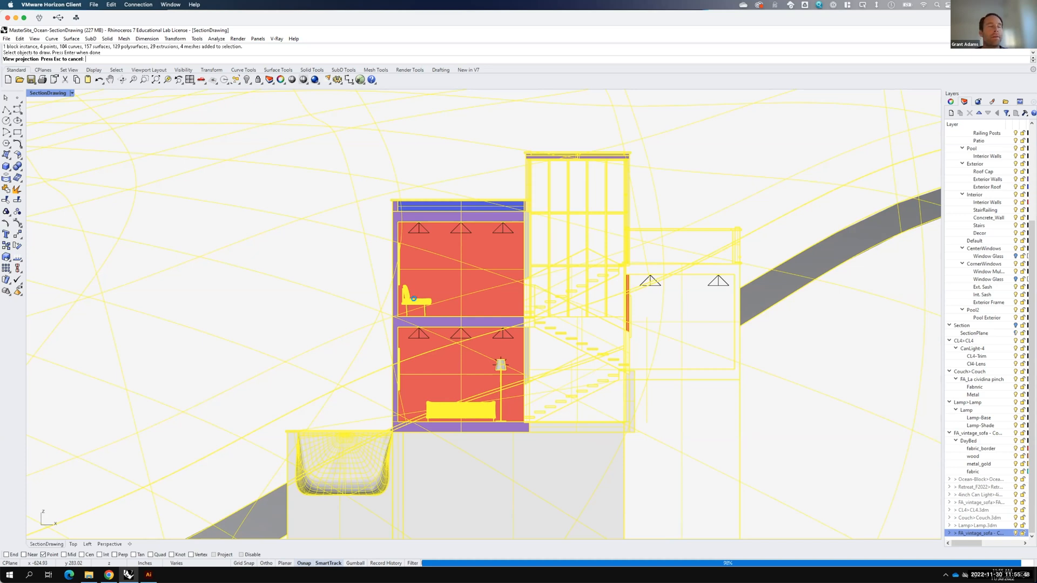
pyautogui.press('F15')
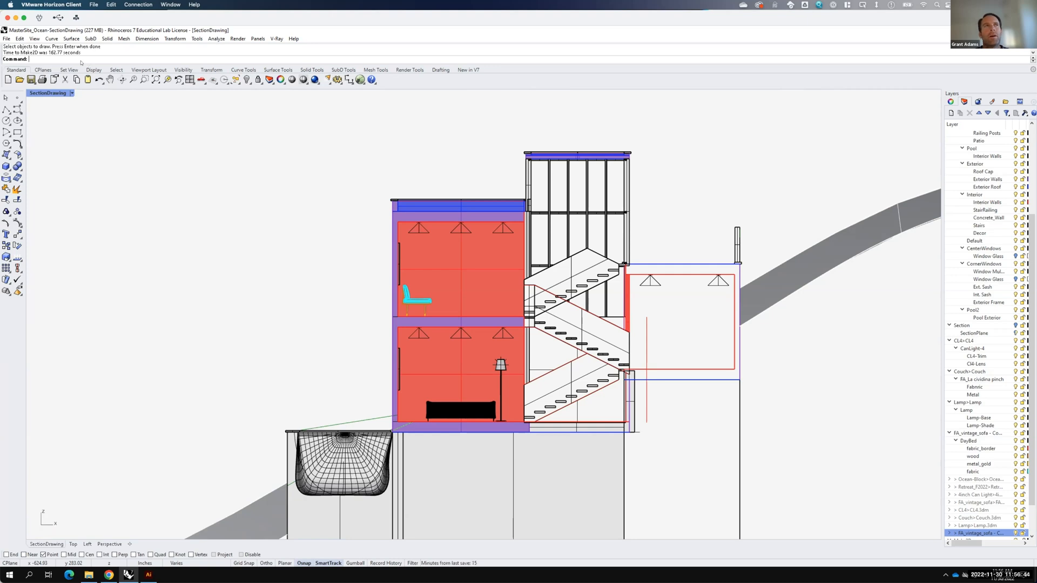
# Step: Leave the maximized SectionDrawing viewport and maximize the Top viewport containing the Make2D linework
pyautogui.click(29, 59)
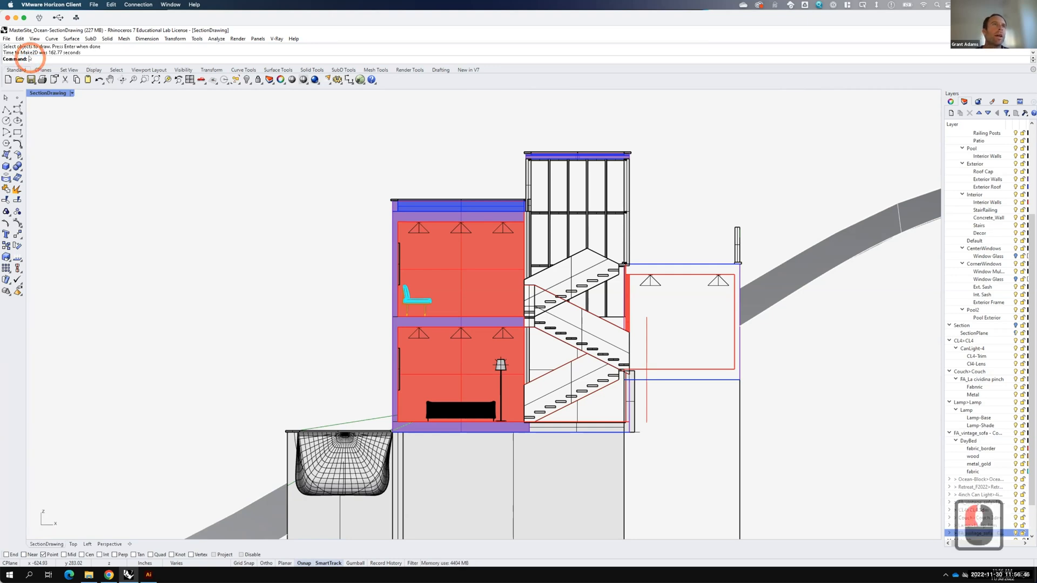
pyautogui.doubleClick(48, 93)
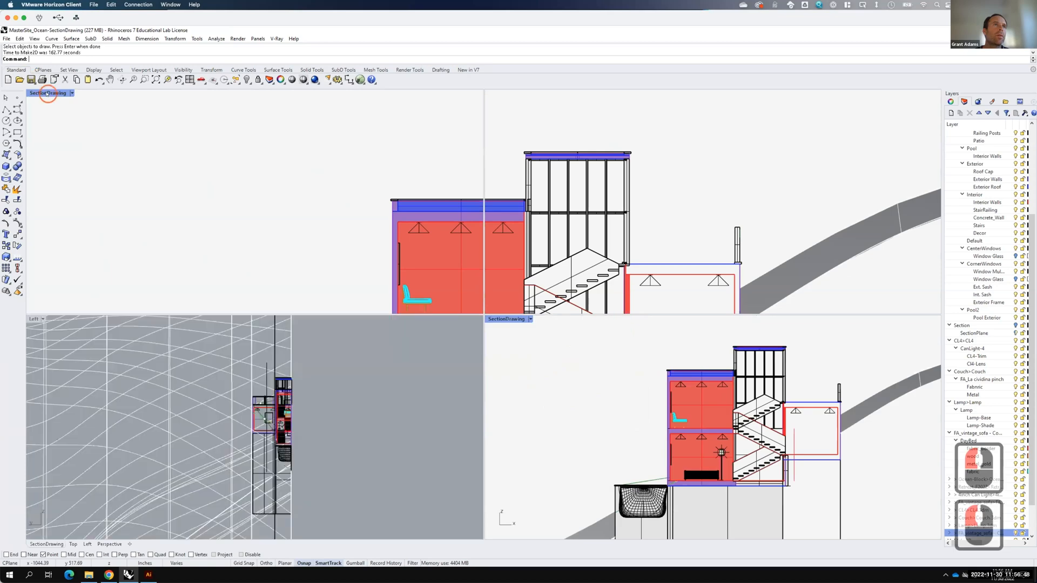
pyautogui.doubleClick(33, 93)
pyautogui.click(313, 210)
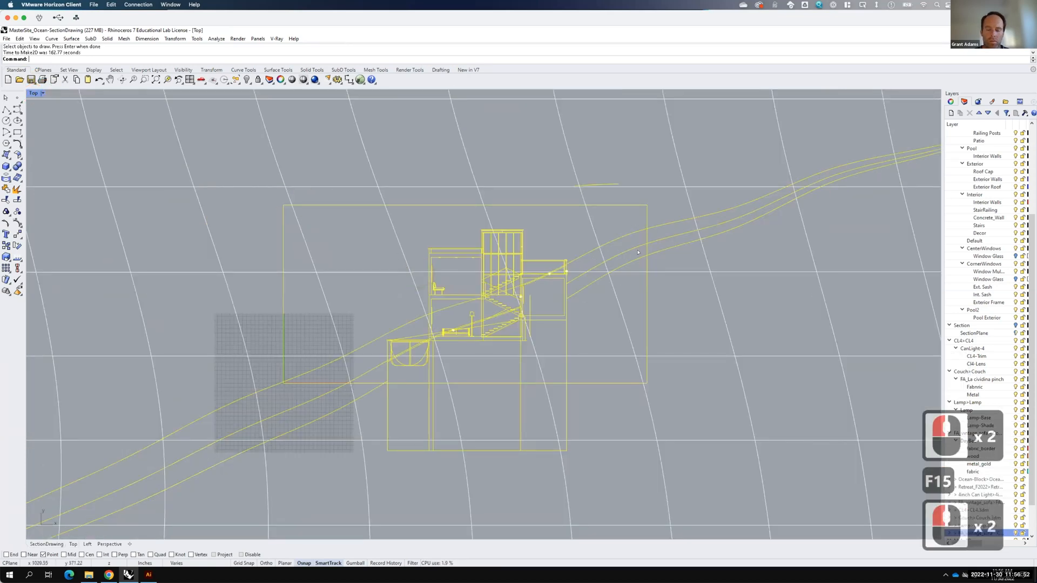
# Step: Trim the terrain lines that extend past the right edge of the rectangular frame
pyautogui.write('t')
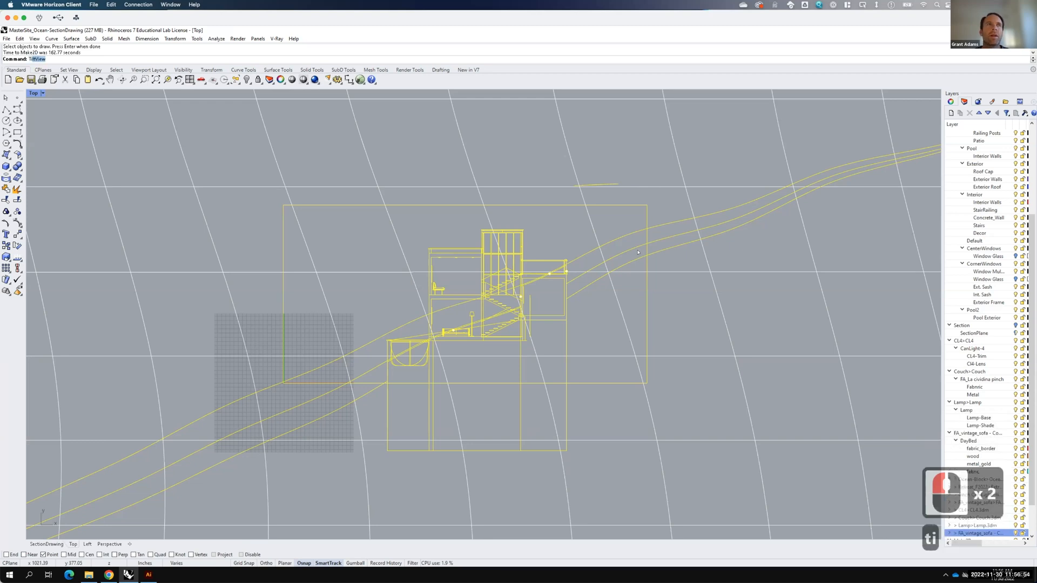
pyautogui.write('im')
pyautogui.press('Return')
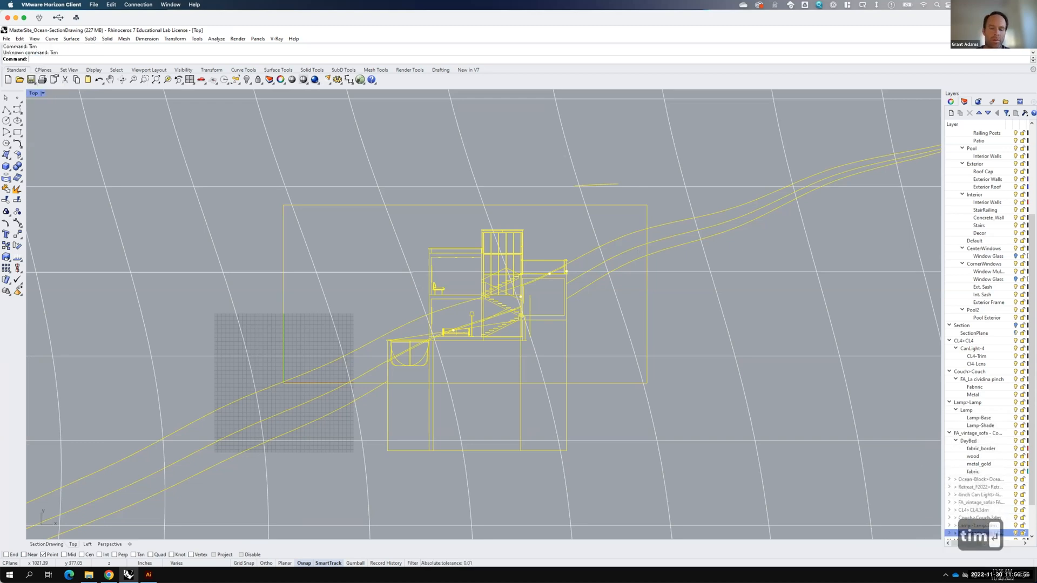
pyautogui.write('trim')
pyautogui.press('Return')
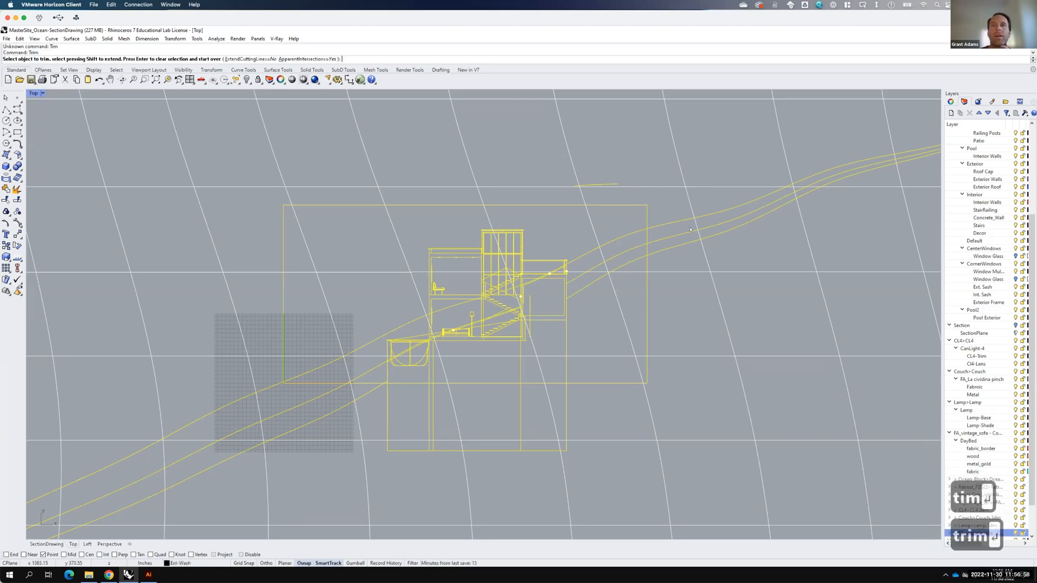
pyautogui.click(658, 256)
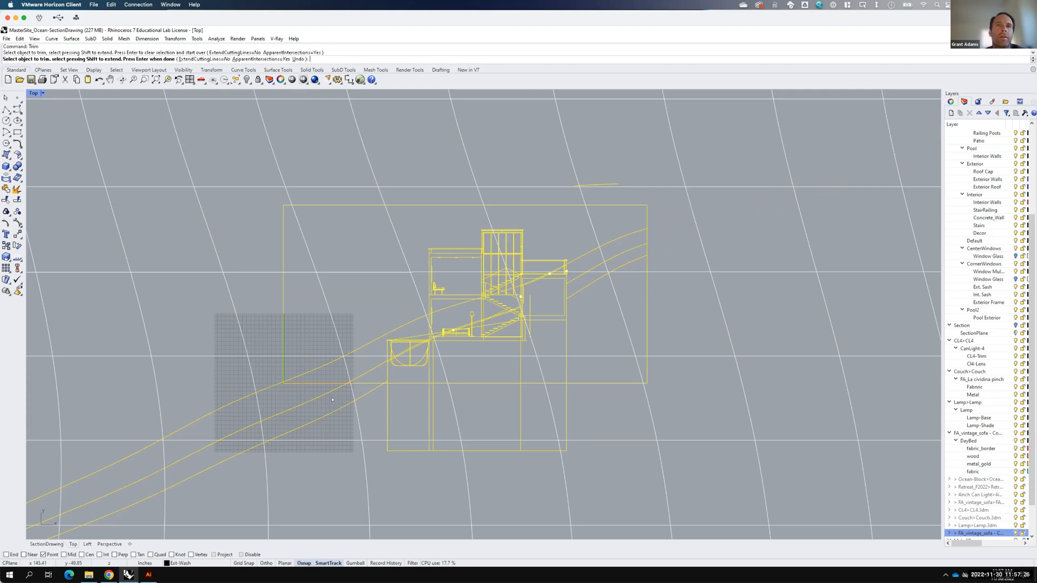
# Step: Trim the terrain lines and the pool and foundation wall lines that extend below the frame's bottom edge
pyautogui.moveTo(326, 400); pyautogui.dragTo(262, 386)
pyautogui.click(379, 392)
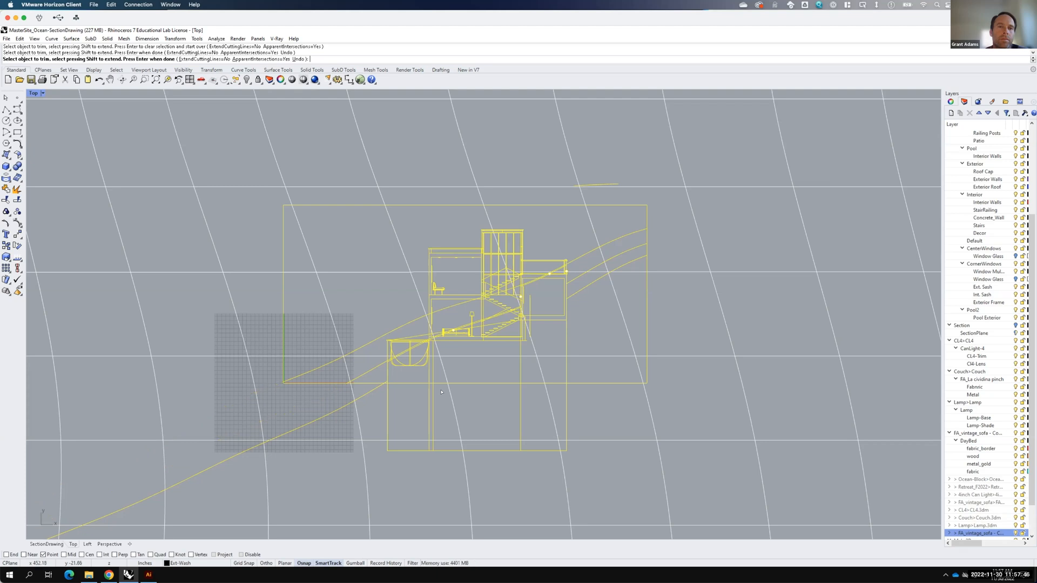
pyautogui.press('F15')
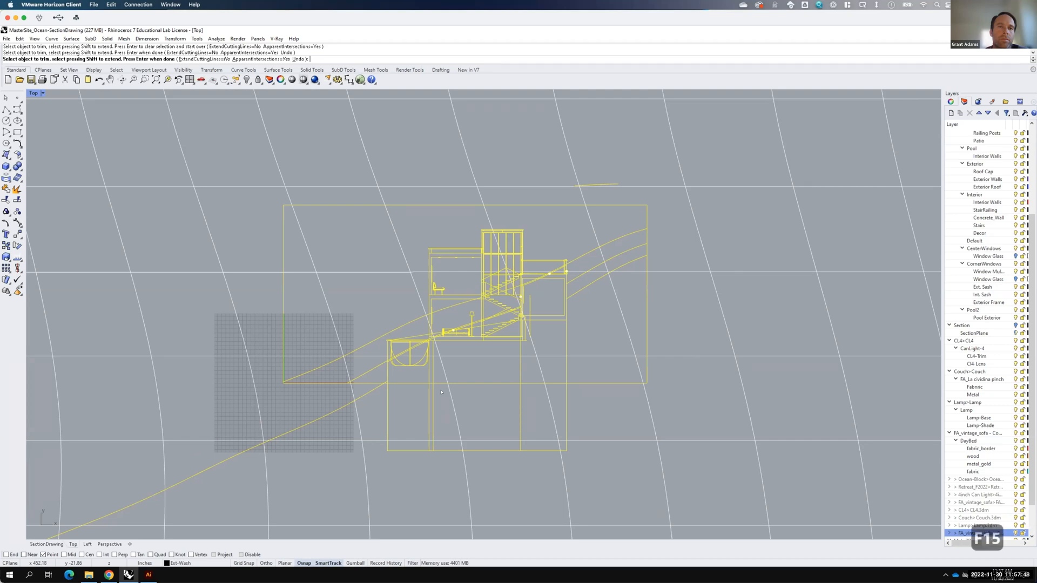
pyautogui.moveTo(440, 391); pyautogui.dragTo(369, 387)
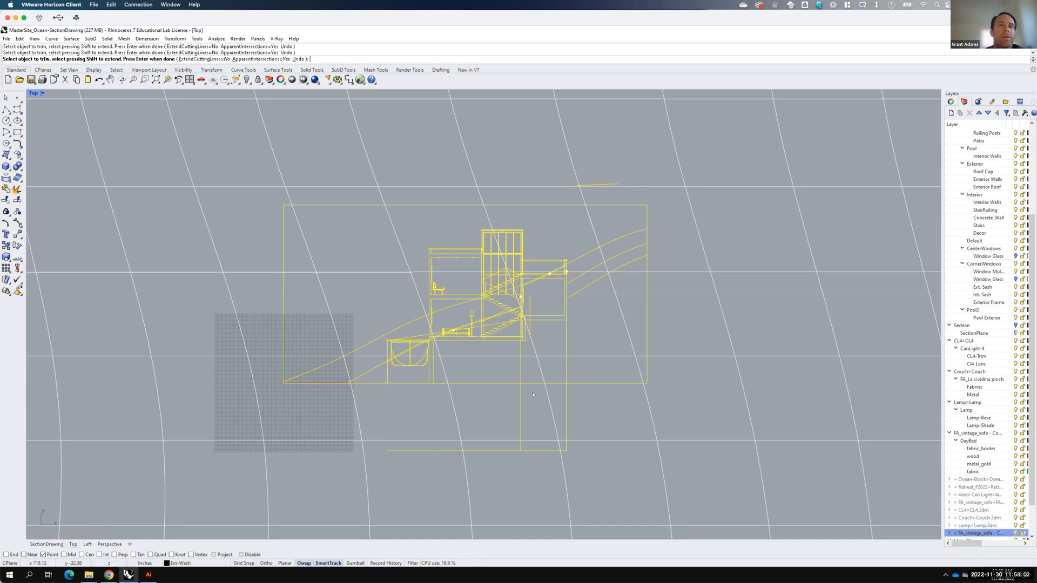
pyautogui.click(495, 384)
pyautogui.click(571, 389)
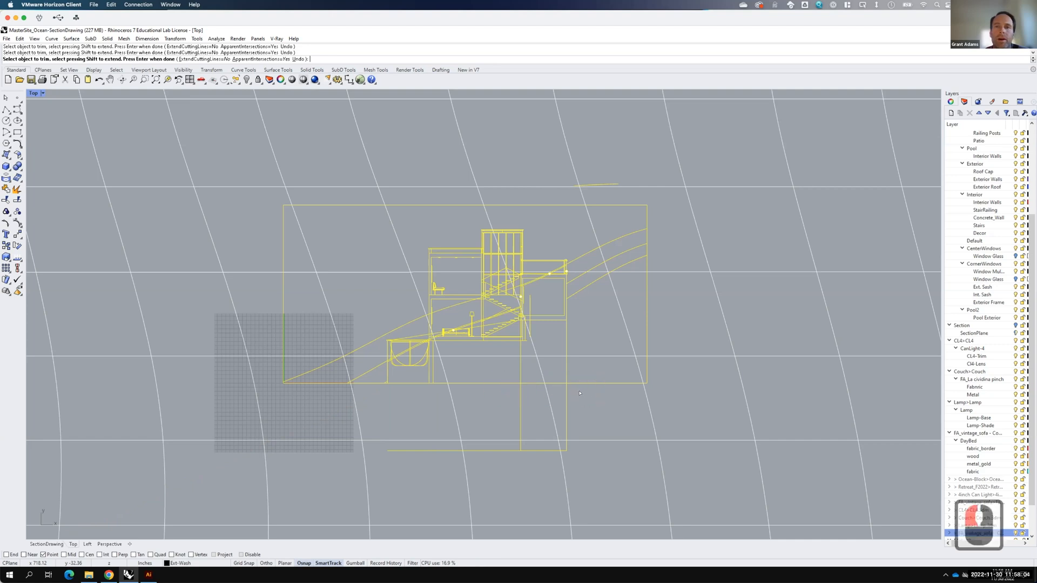
pyautogui.moveTo(579, 392); pyautogui.dragTo(562, 388)
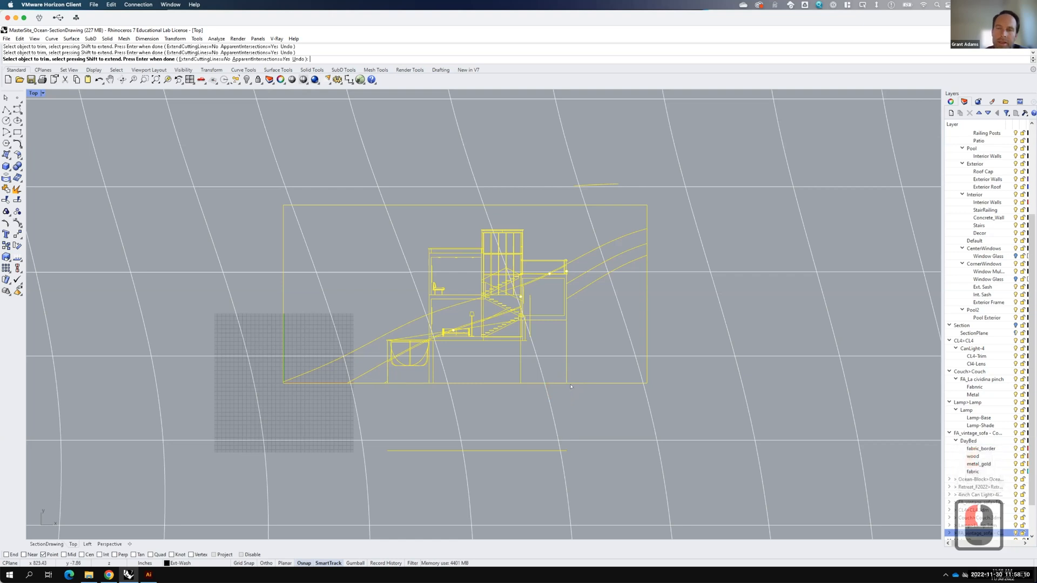
pyautogui.press('Return')
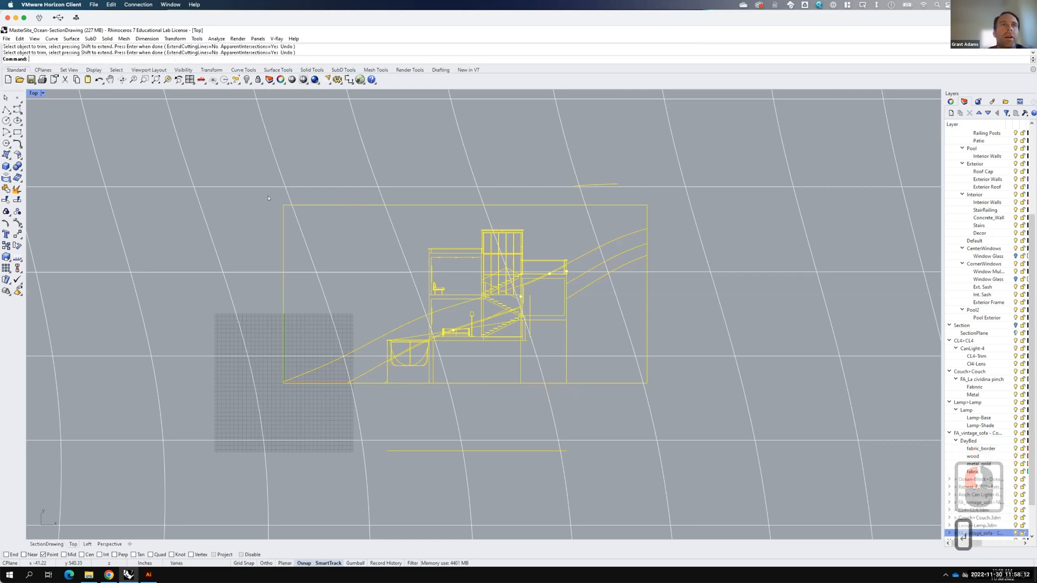
# Step: Select the rectangular frame with the section linework inside it, including the trimmed terrain and foundation lines
pyautogui.click(270, 198)
pyautogui.moveTo(373, 236)
pyautogui.mouseDown()
pyautogui.moveTo(597, 324)
pyautogui.moveTo(662, 374)
pyautogui.moveTo(665, 393)
pyautogui.mouseUp()
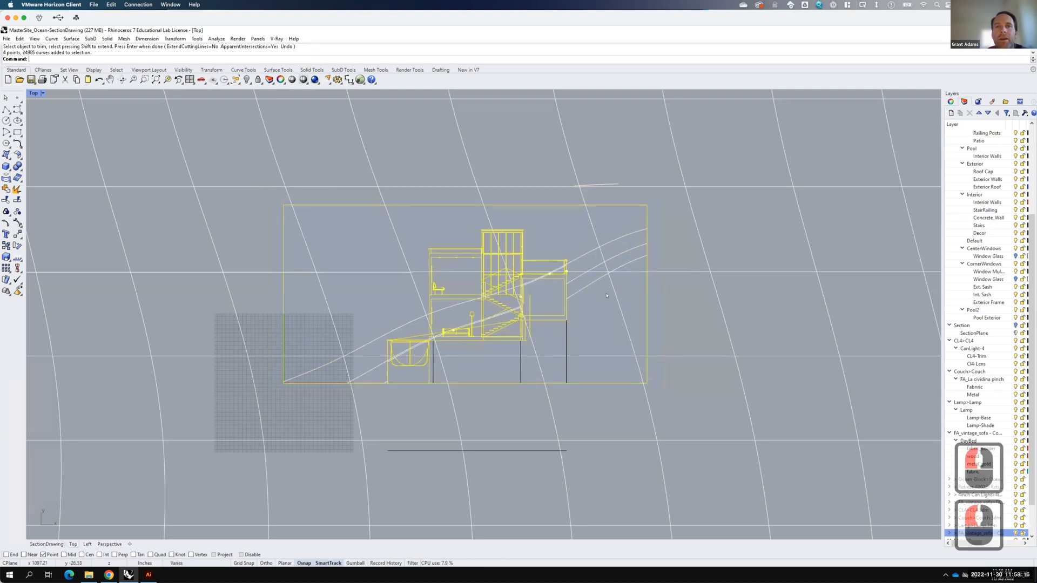
pyautogui.click(632, 236)
pyautogui.keyDown('shift'); pyautogui.moveTo(631, 236); pyautogui.dragTo(629, 264); pyautogui.keyUp('shift')
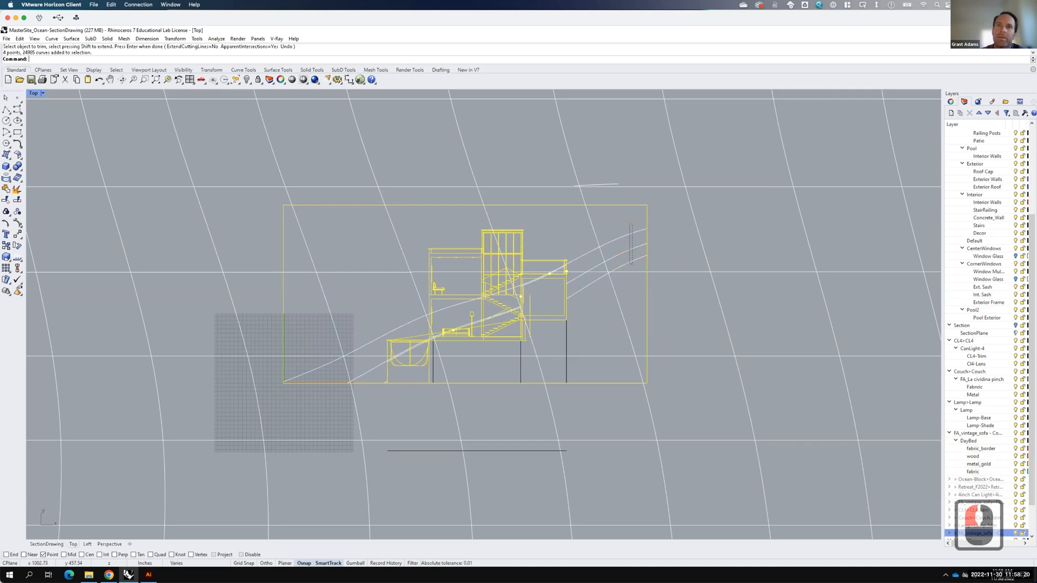
pyautogui.keyDown('shift'); pyautogui.click(579, 251); pyautogui.keyUp('shift')
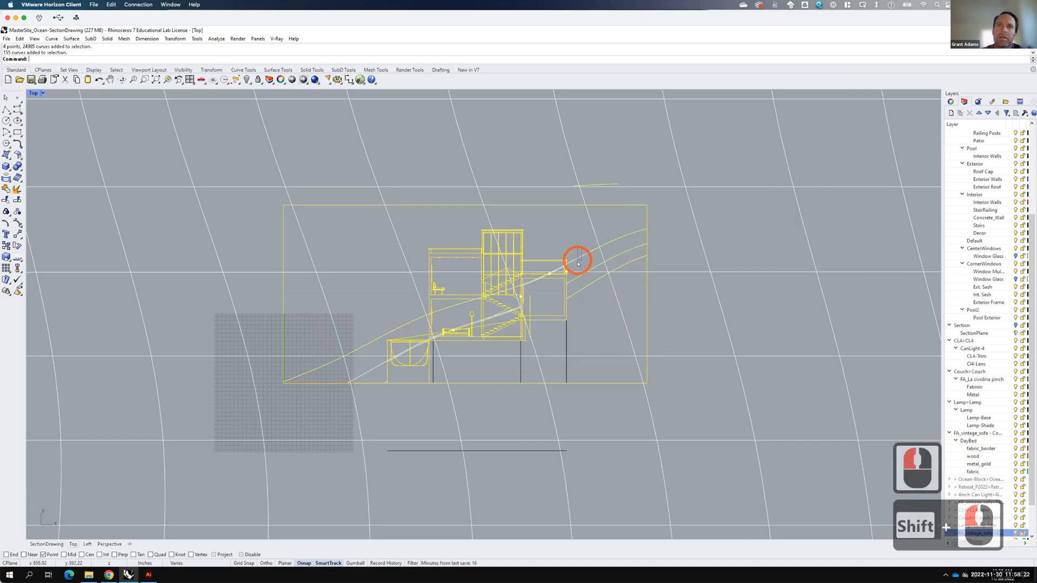
pyautogui.keyDown('shift'); pyautogui.click(577, 256); pyautogui.keyUp('shift')
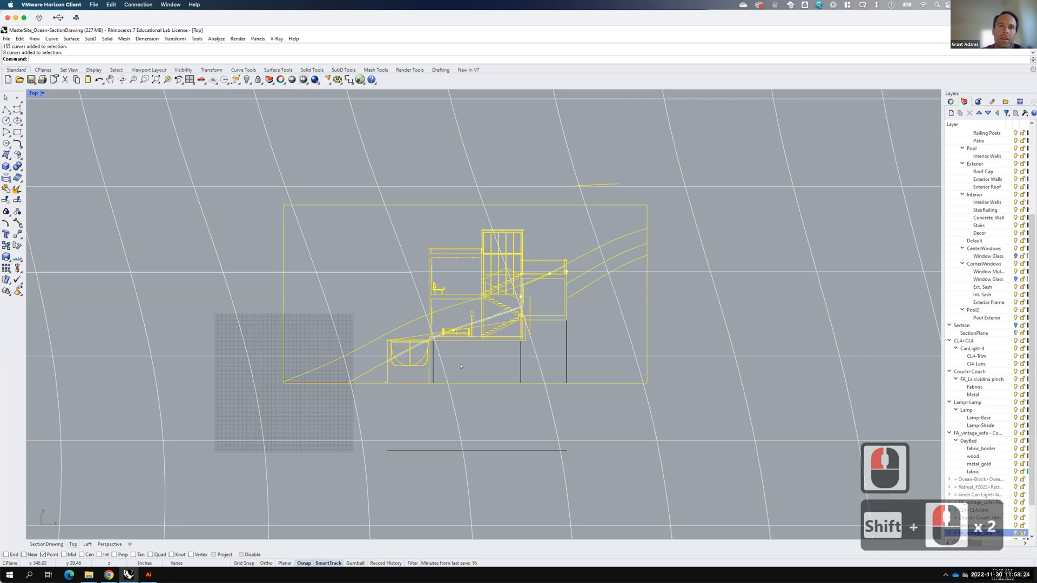
pyautogui.keyDown('shift'); pyautogui.click(557, 336); pyautogui.keyUp('shift')
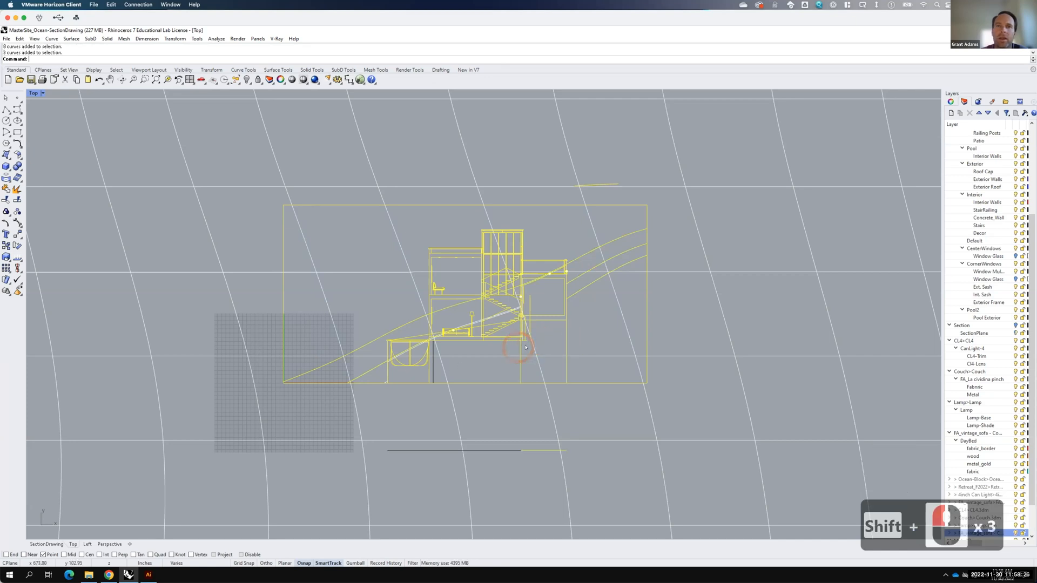
pyautogui.keyDown('shift'); pyautogui.click(432, 347); pyautogui.keyUp('shift')
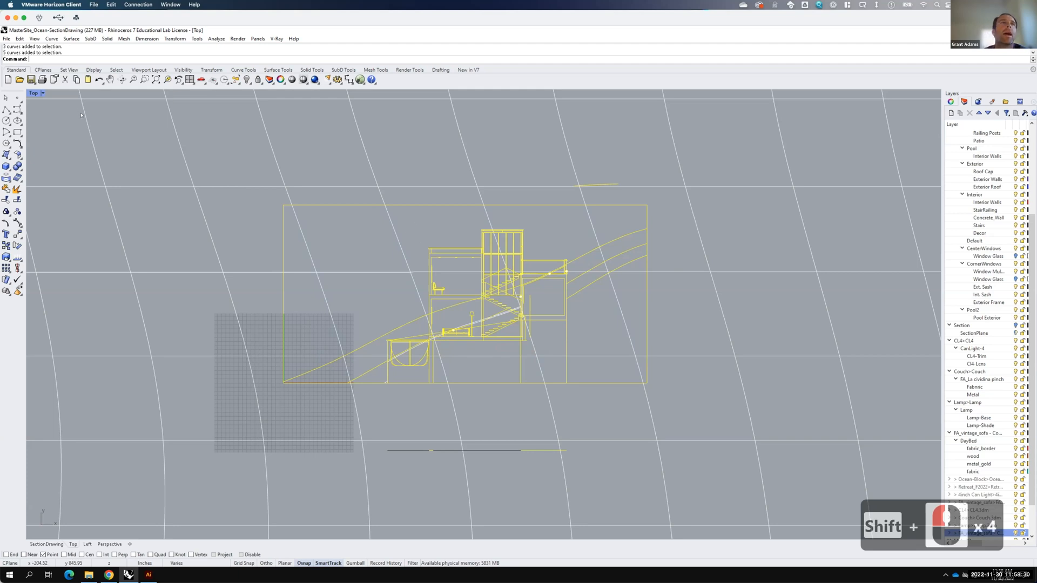
# Step: Export the selected linework as the Illustrator file Section, replacing the existing file, with model scale preserved at 48 inches = 1 inch
pyautogui.click(6, 39)
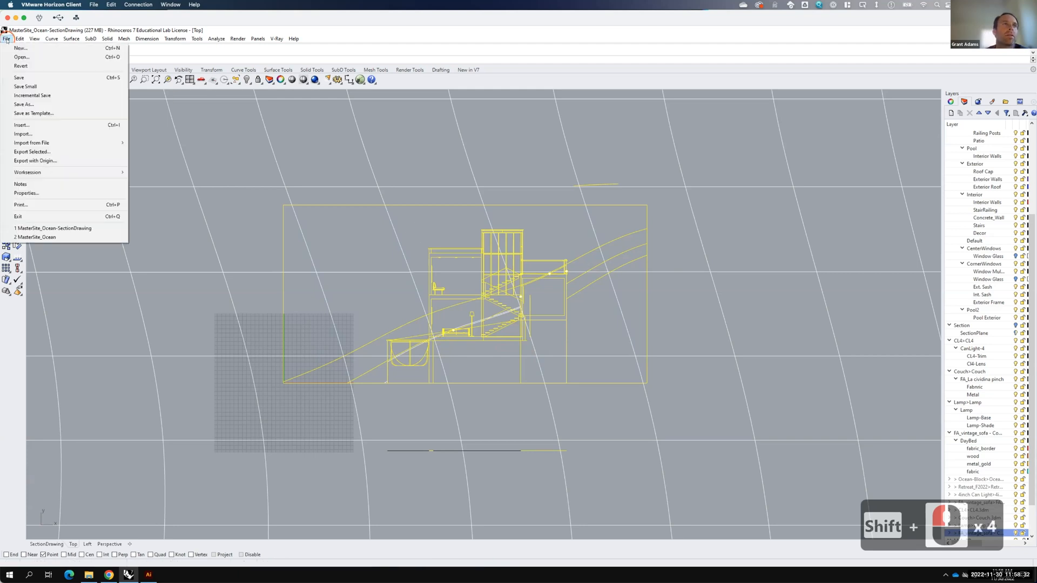
pyautogui.click(29, 151)
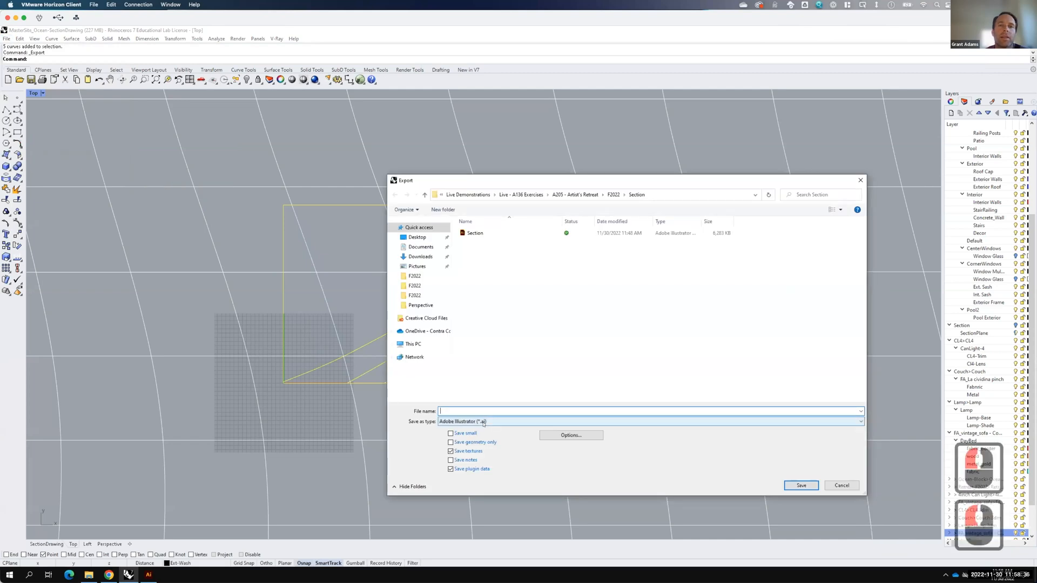
pyautogui.click(476, 233)
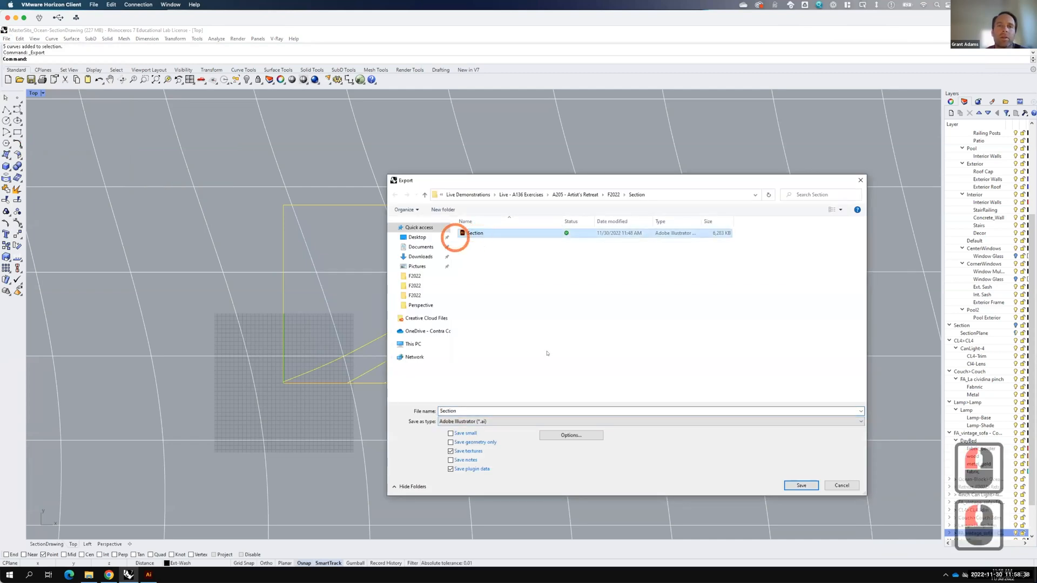
pyautogui.click(567, 435)
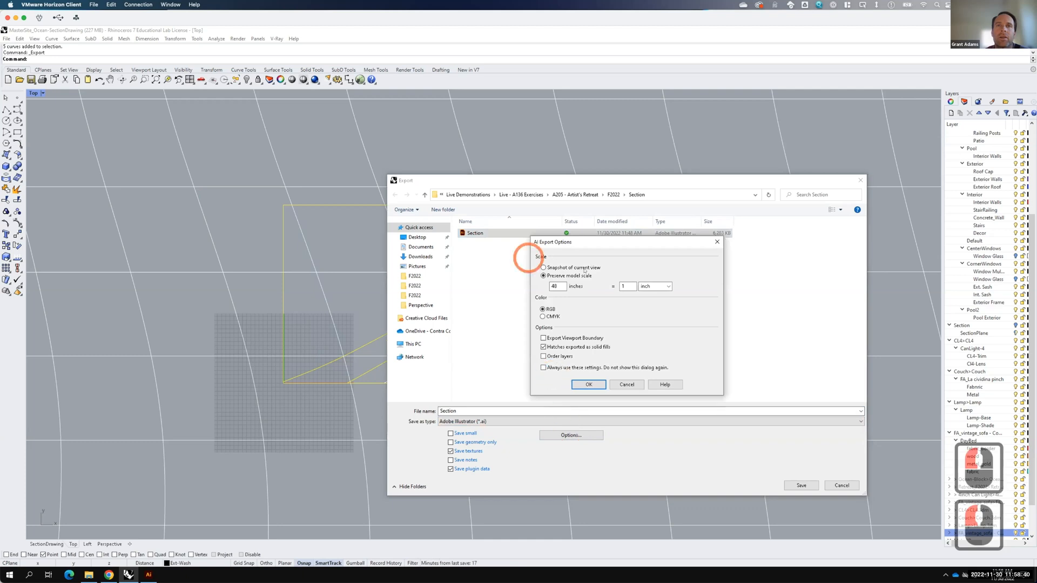
pyautogui.click(801, 485)
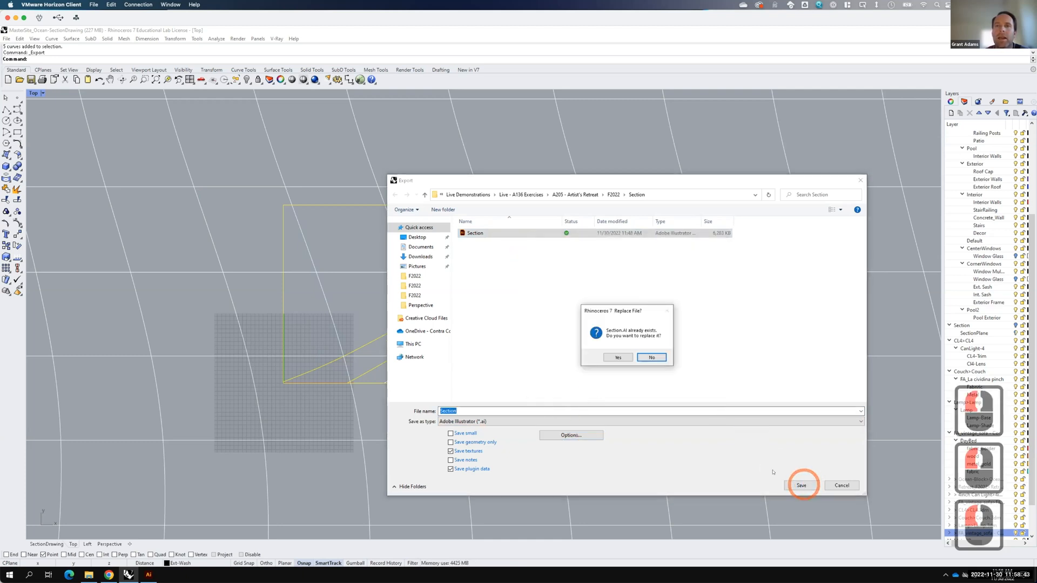
pyautogui.click(620, 357)
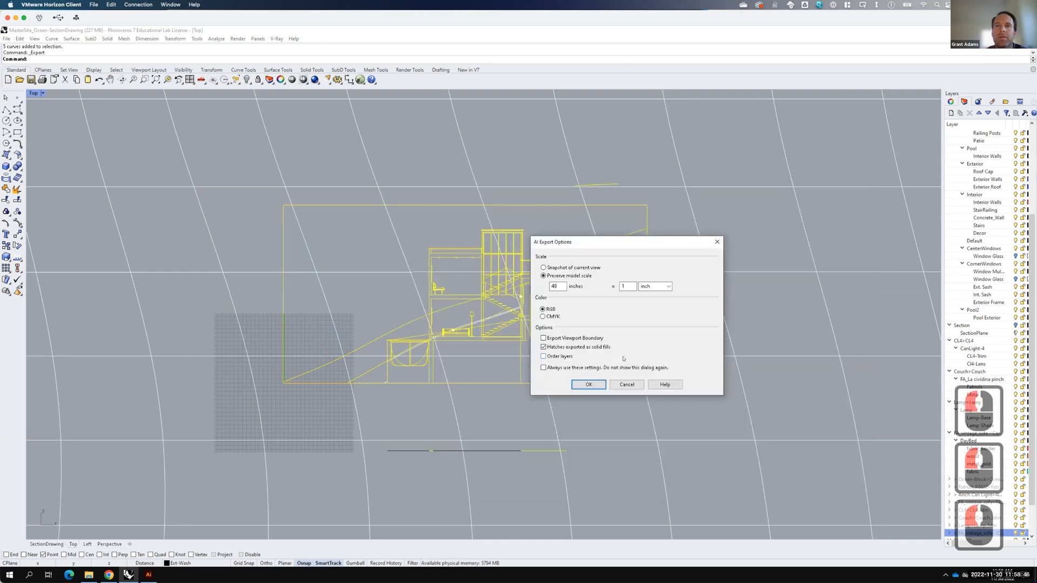
pyautogui.click(588, 384)
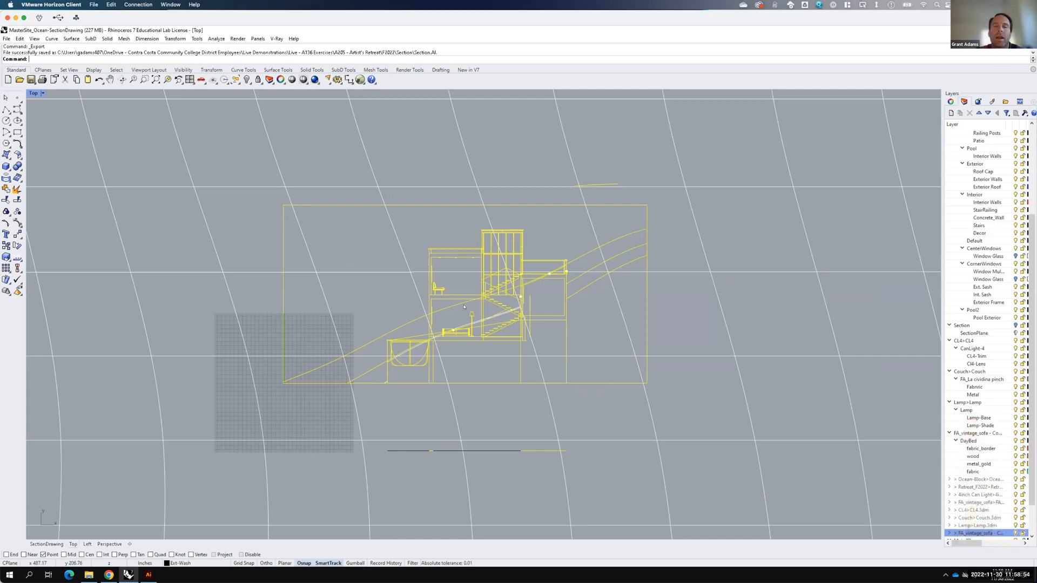
# Step: Switch to Illustrator and open the exported Section file
pyautogui.click(149, 574)
pyautogui.click(22, 102)
pyautogui.click(91, 84)
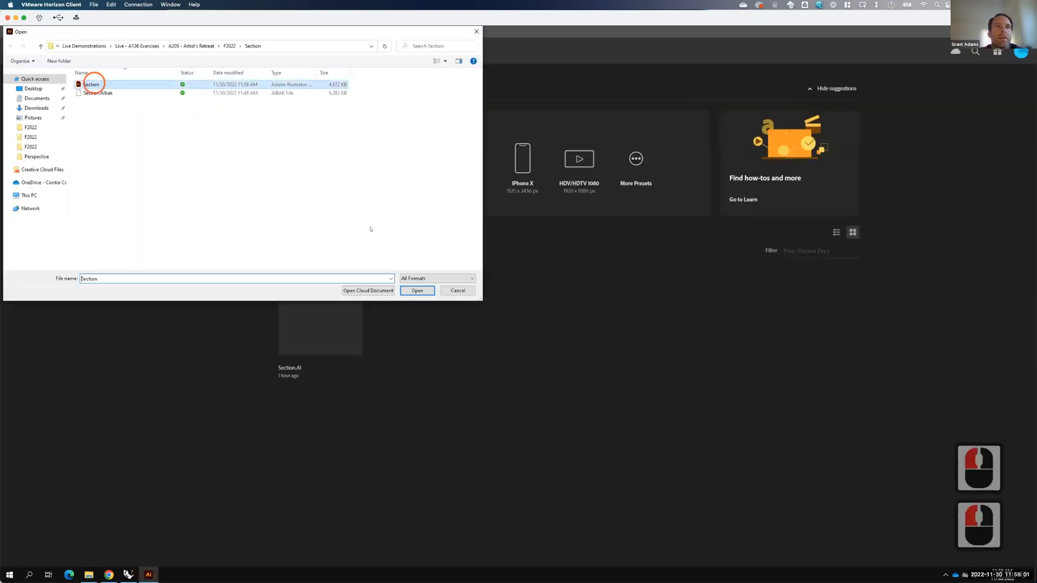
pyautogui.click(417, 291)
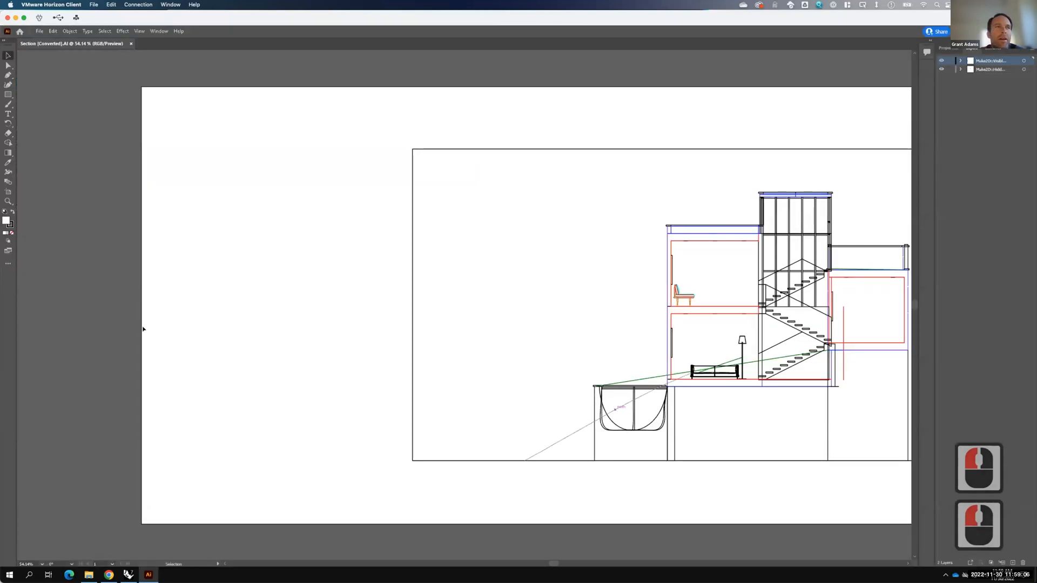
# Step: Resize the artboard so its corners match the rectangular frame around the section drawing
pyautogui.click(8, 192)
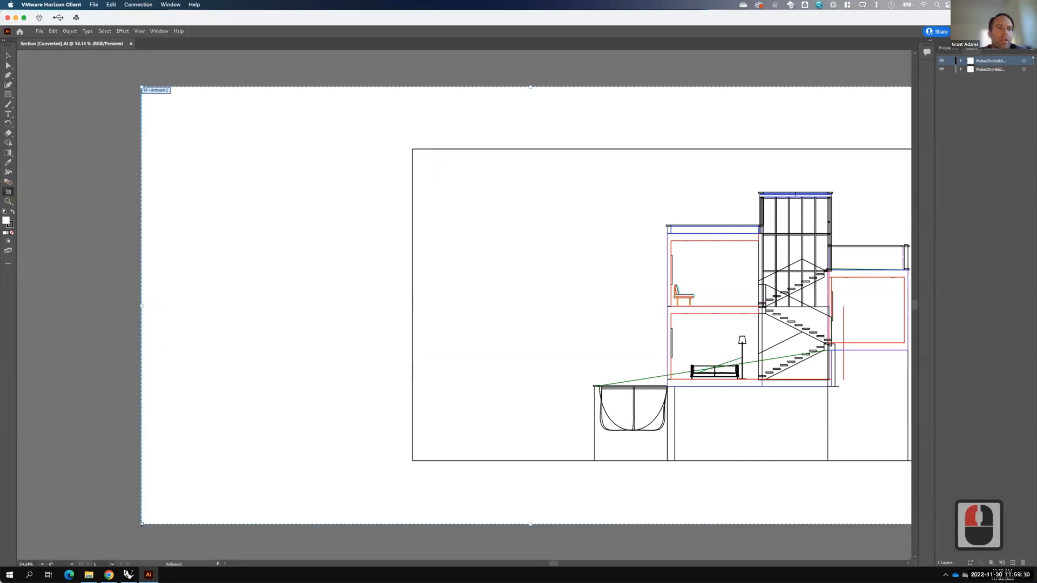
pyautogui.moveTo(142, 523); pyautogui.dragTo(413, 460)
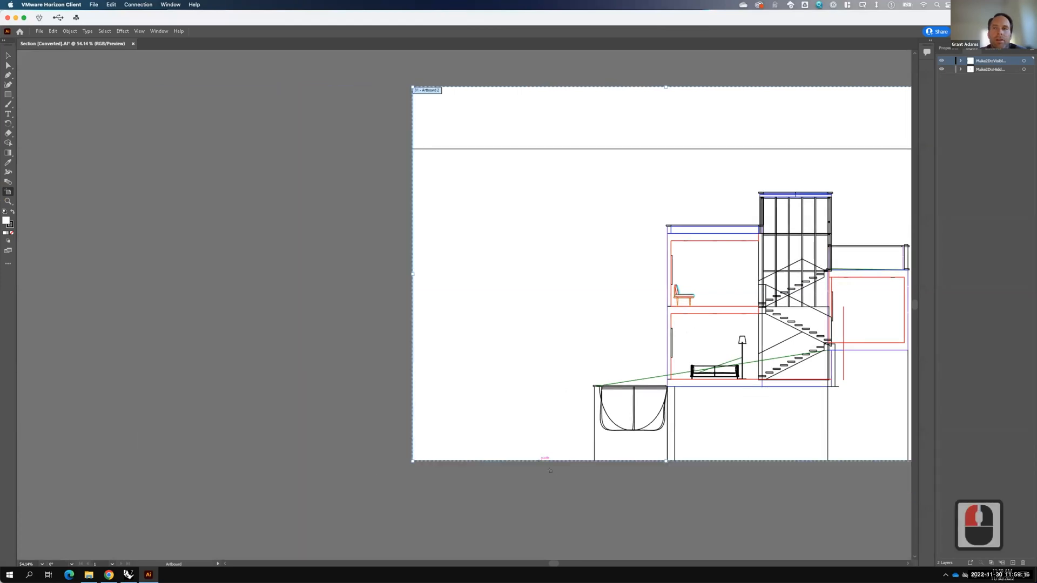
pyautogui.hscroll(20, 543, 374)
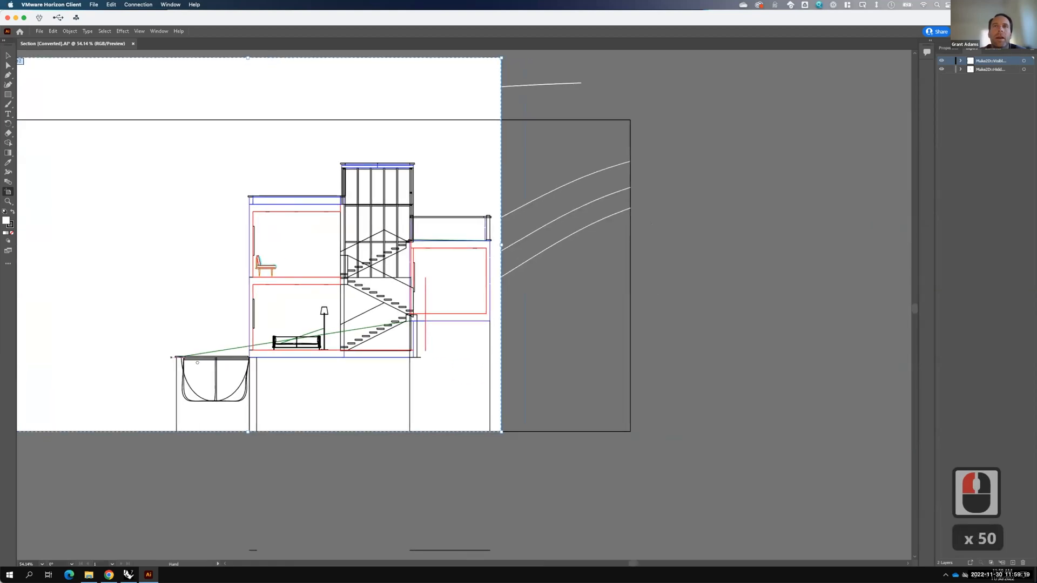
pyautogui.moveTo(197, 363); pyautogui.dragTo(221, 382)
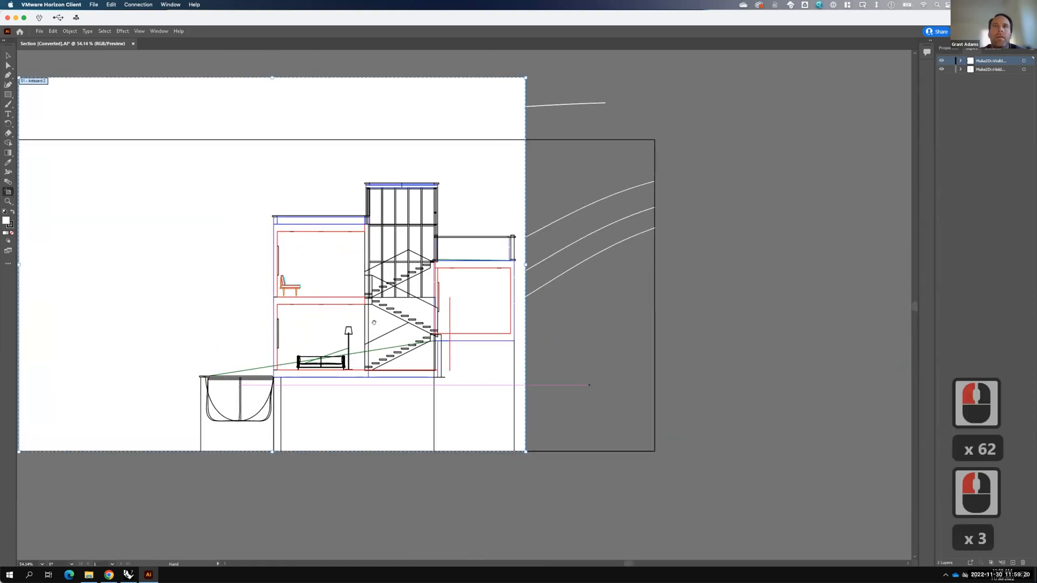
pyautogui.moveTo(525, 76); pyautogui.dragTo(652, 138)
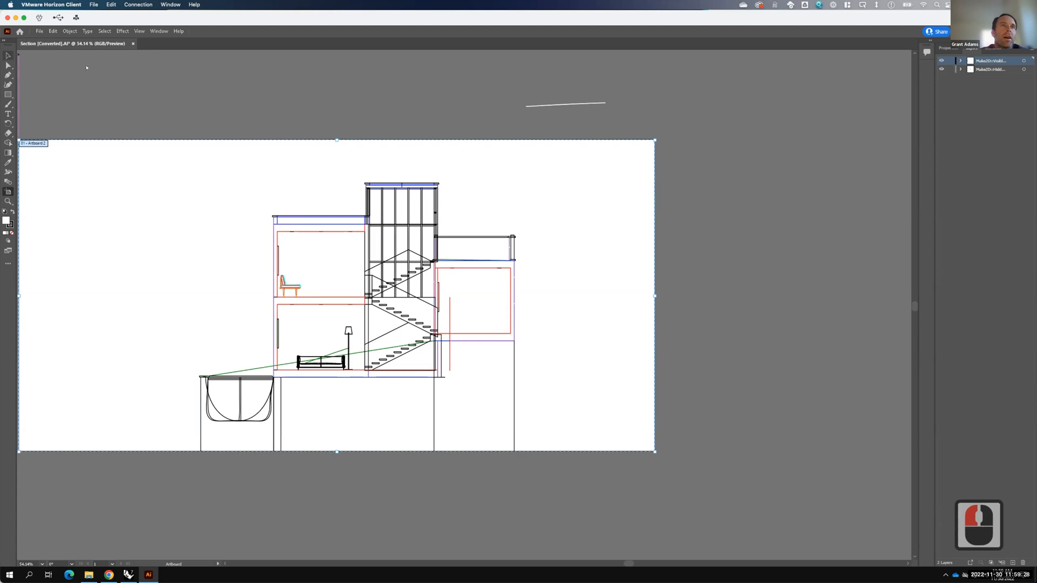
pyautogui.click(9, 55)
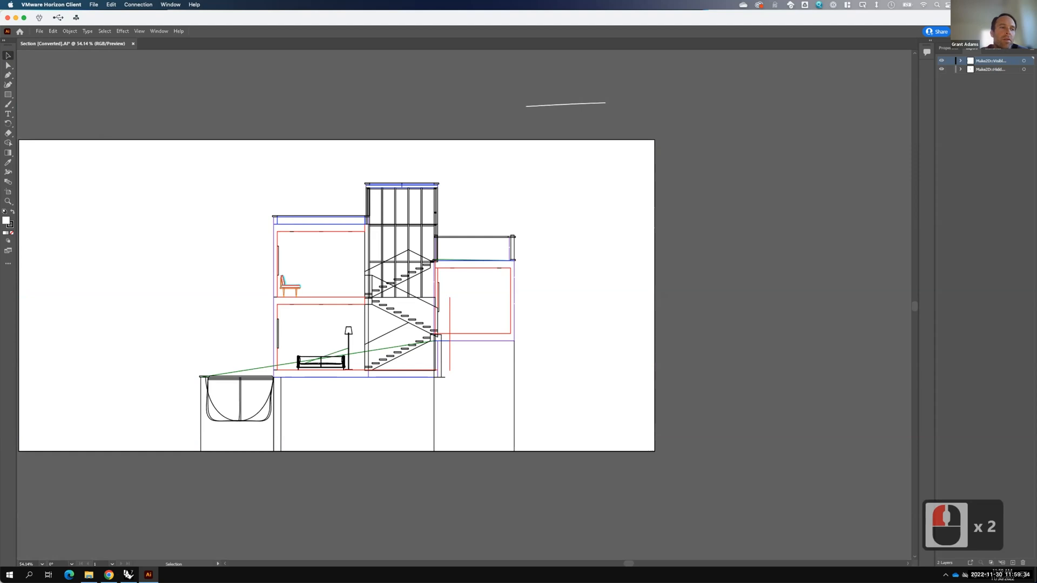
# Step: Switch back to Rhino, restore the four-viewport layout, and maximize the SectionDrawing viewport
pyautogui.moveTo(127, 574)
pyautogui.click(127, 575)
pyautogui.click(172, 468)
pyautogui.doubleClick(34, 93)
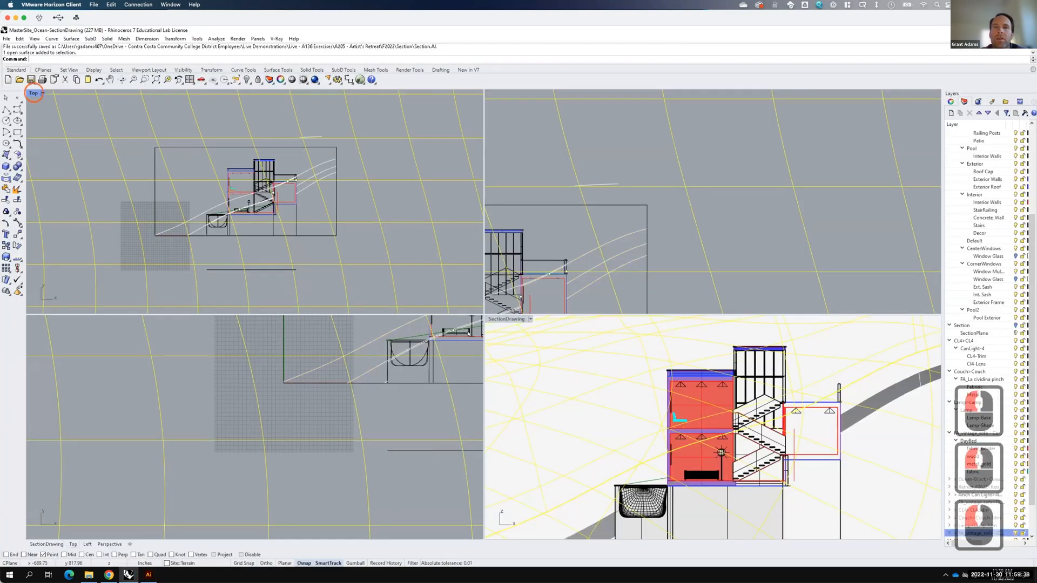
pyautogui.click(514, 319)
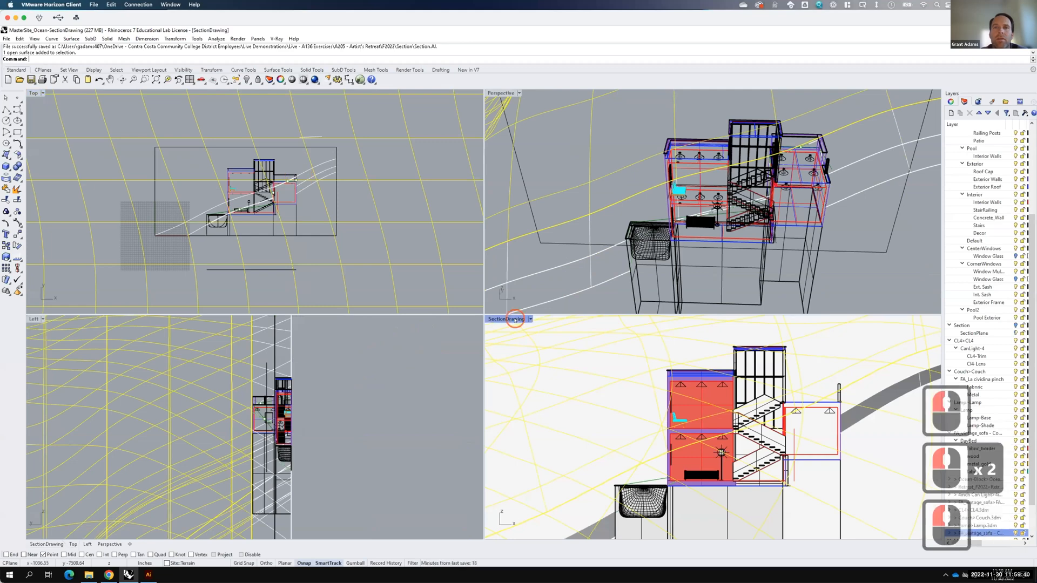
pyautogui.doubleClick(515, 319)
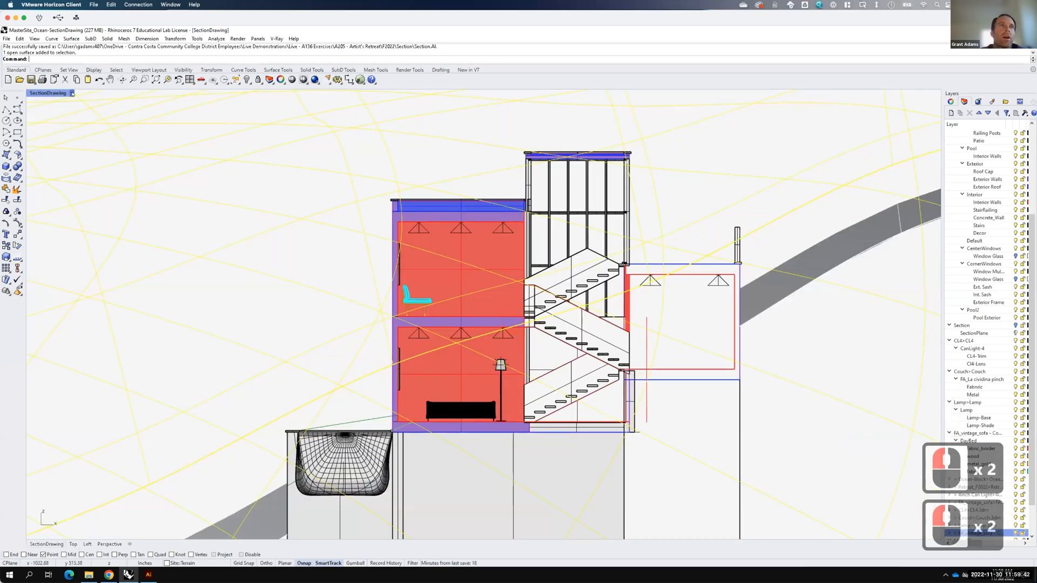
# Step: Set the SectionDrawing viewport's display mode to Arctic and clear the terrain selection
pyautogui.click(71, 93)
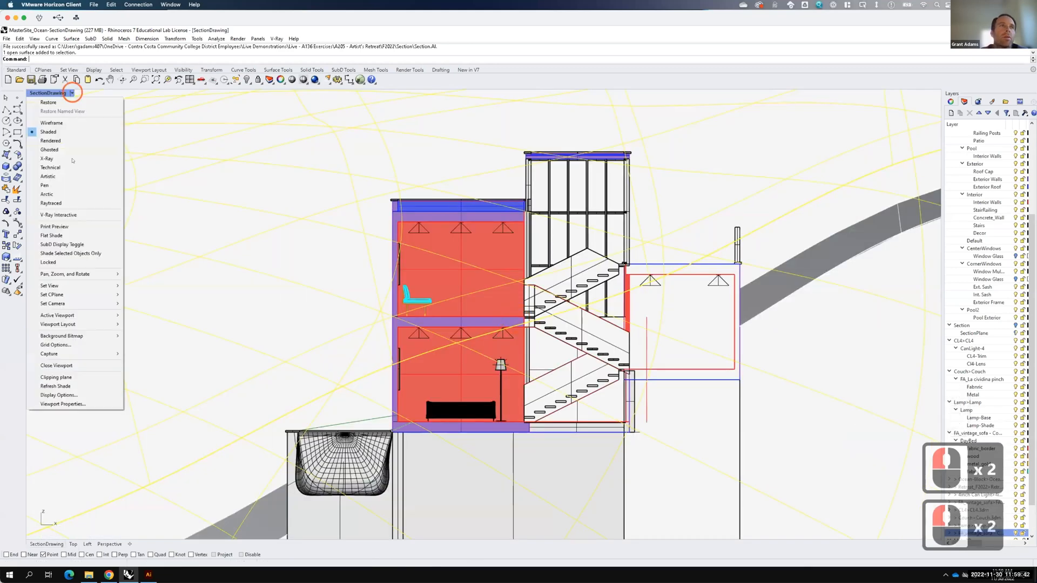
pyautogui.click(61, 193)
pyautogui.press('F15')
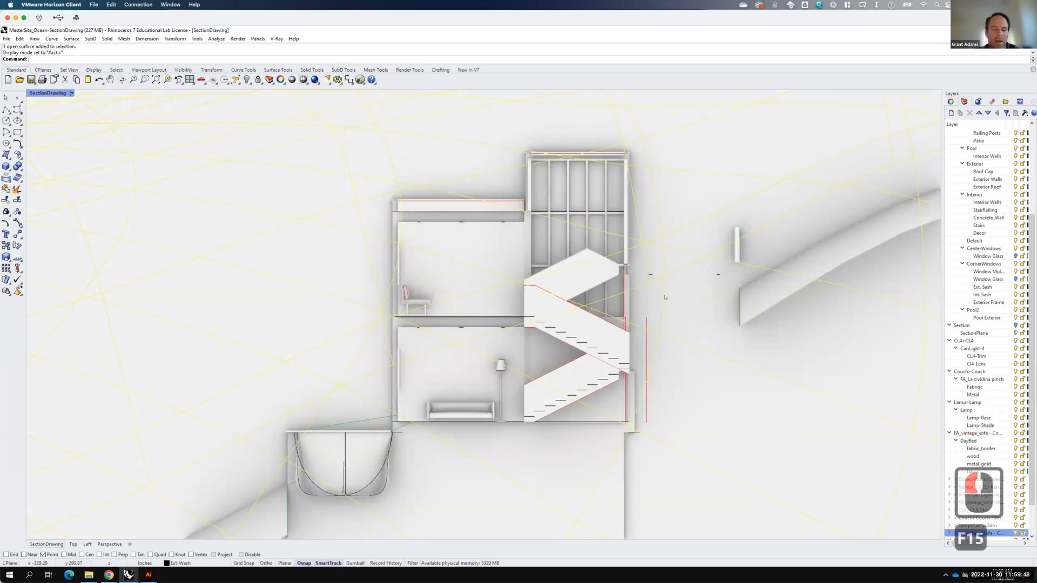
pyautogui.press('Escape')
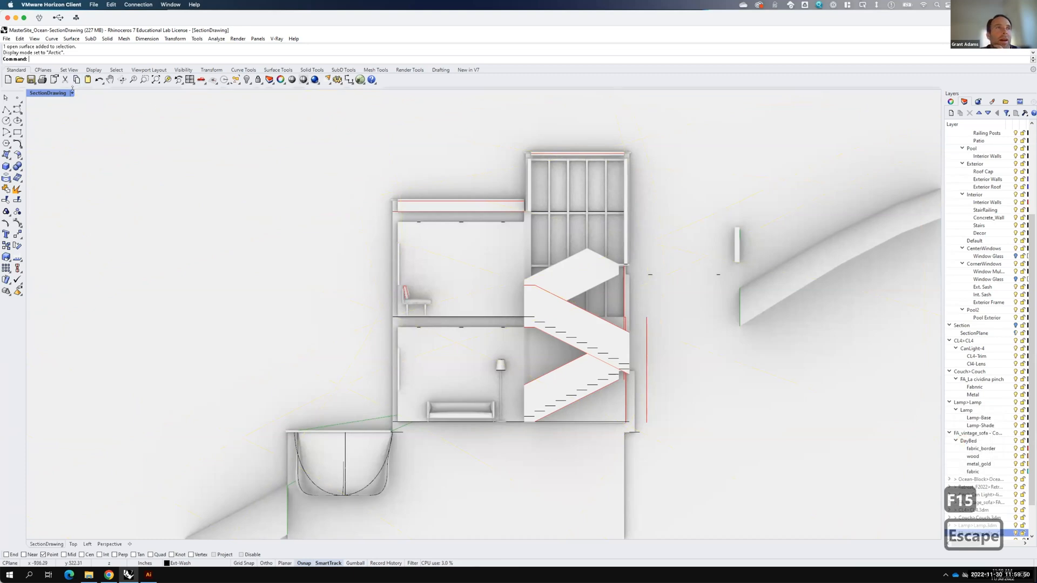
pyautogui.click(71, 93)
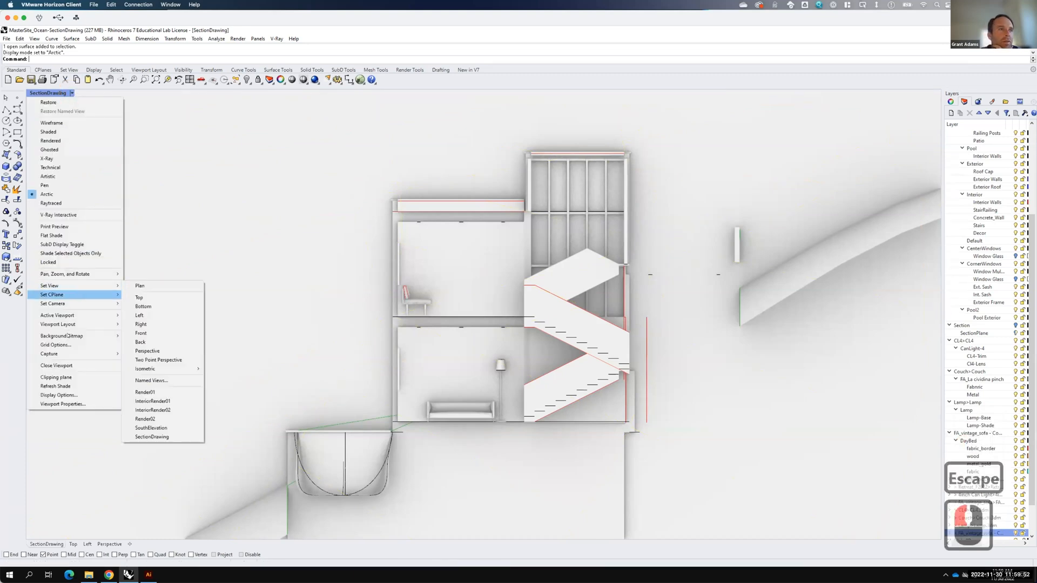
pyautogui.moveTo(81, 353)
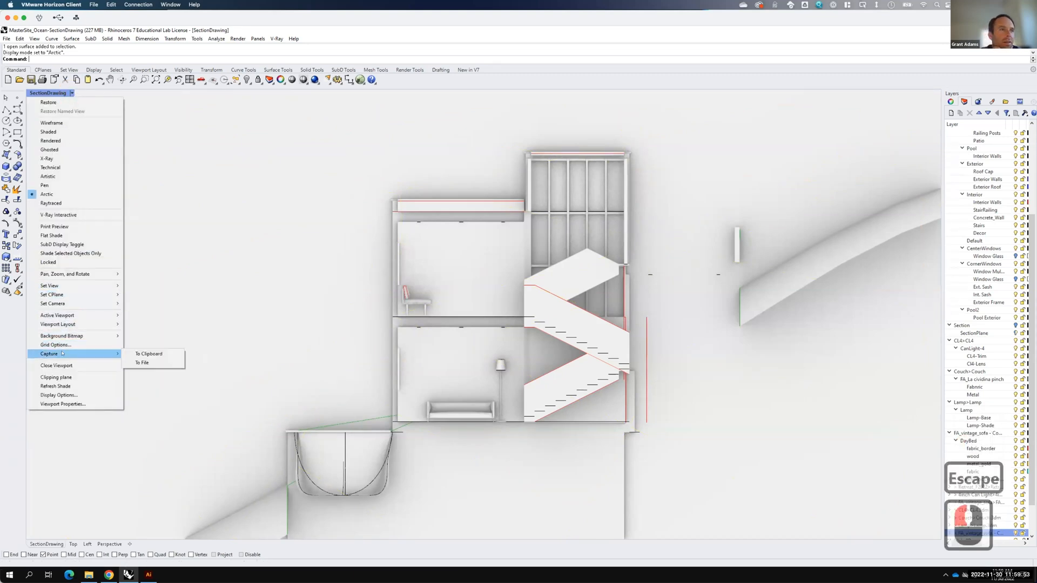
pyautogui.click(169, 362)
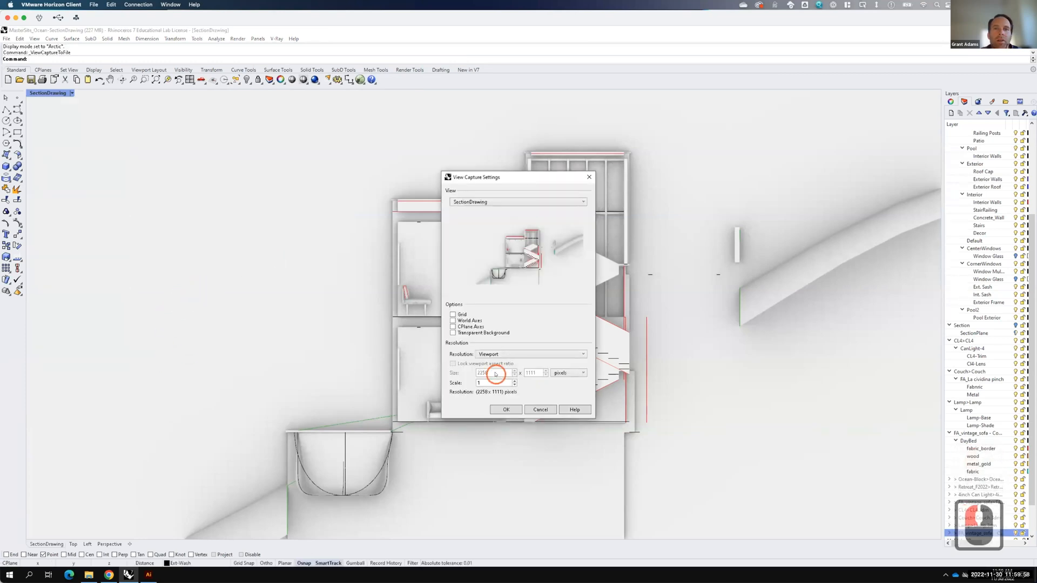
pyautogui.click(495, 374)
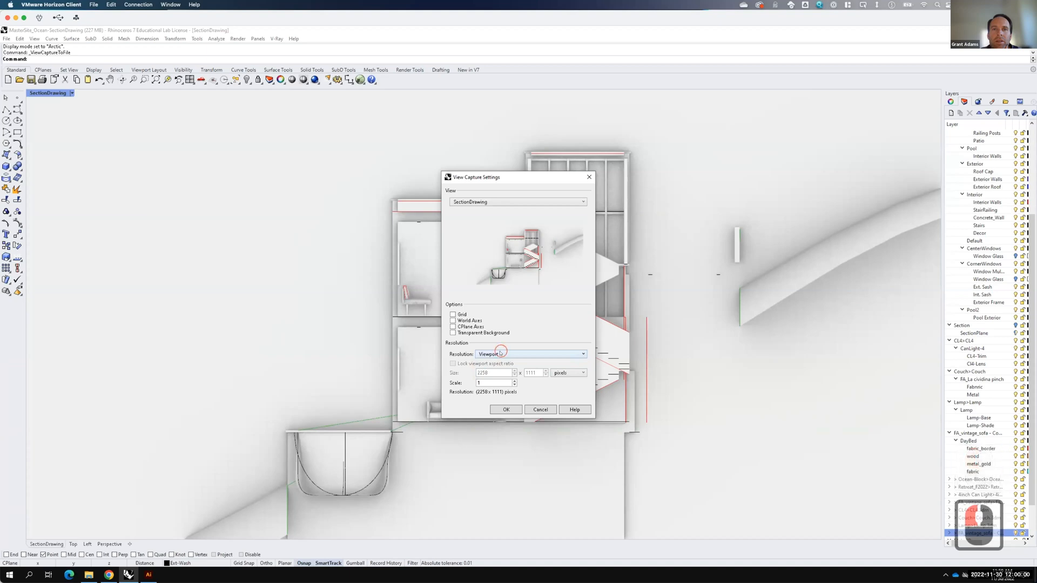
pyautogui.click(488, 353)
pyautogui.click(490, 371)
pyautogui.click(451, 362)
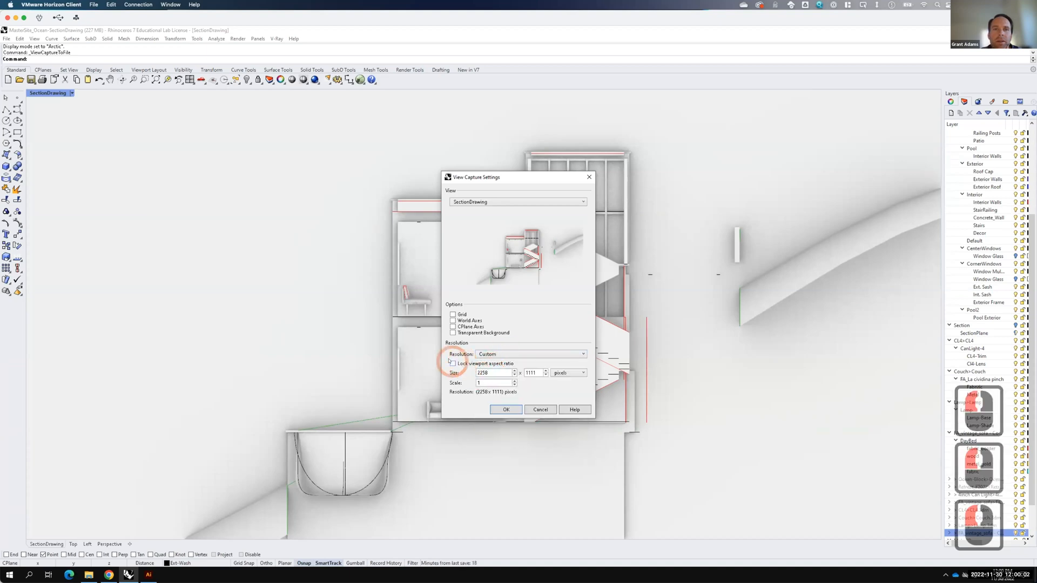
pyautogui.click(488, 372)
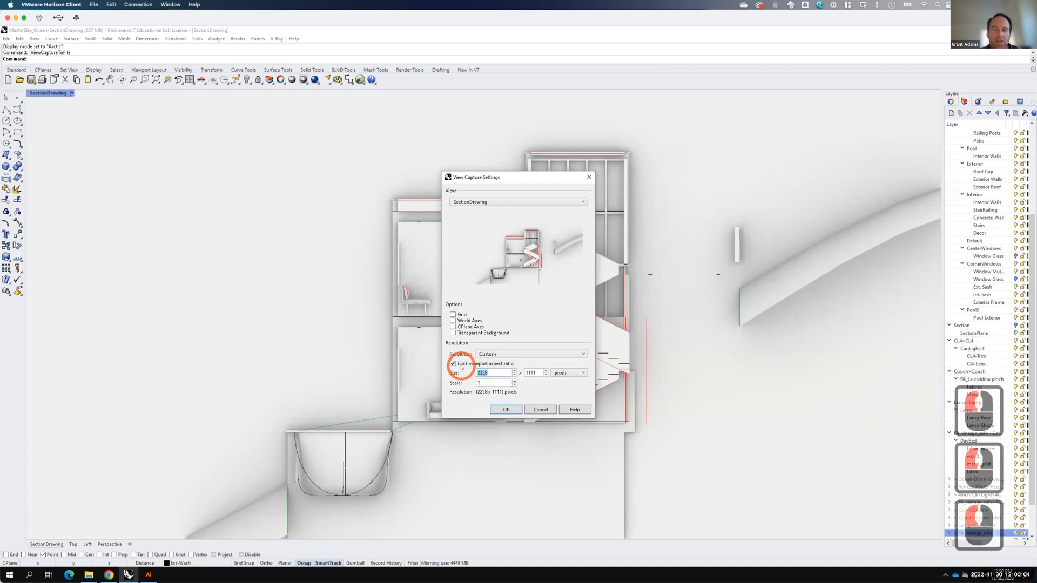
pyautogui.write('5000')
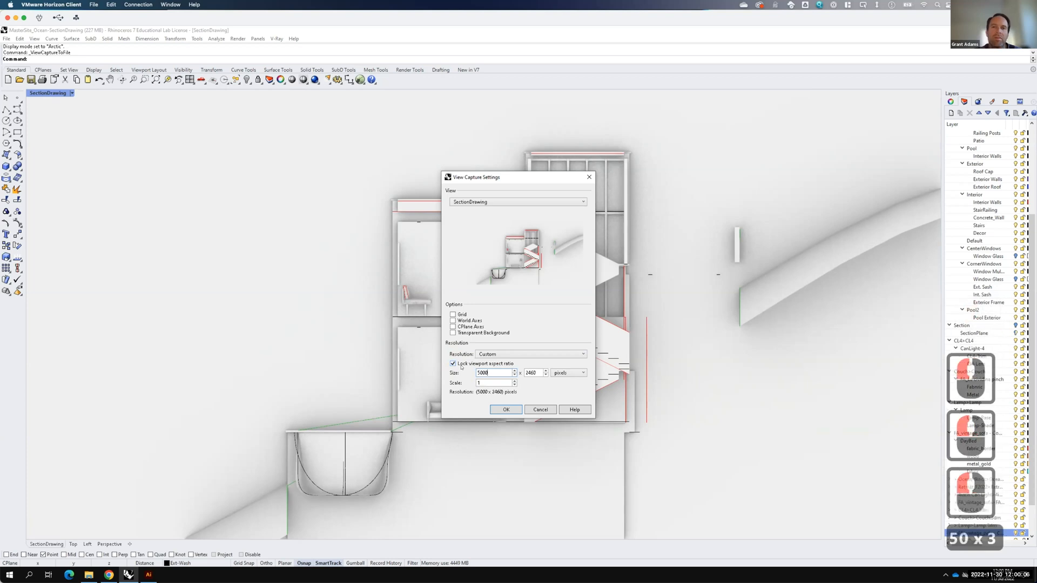
pyautogui.press('Tab')
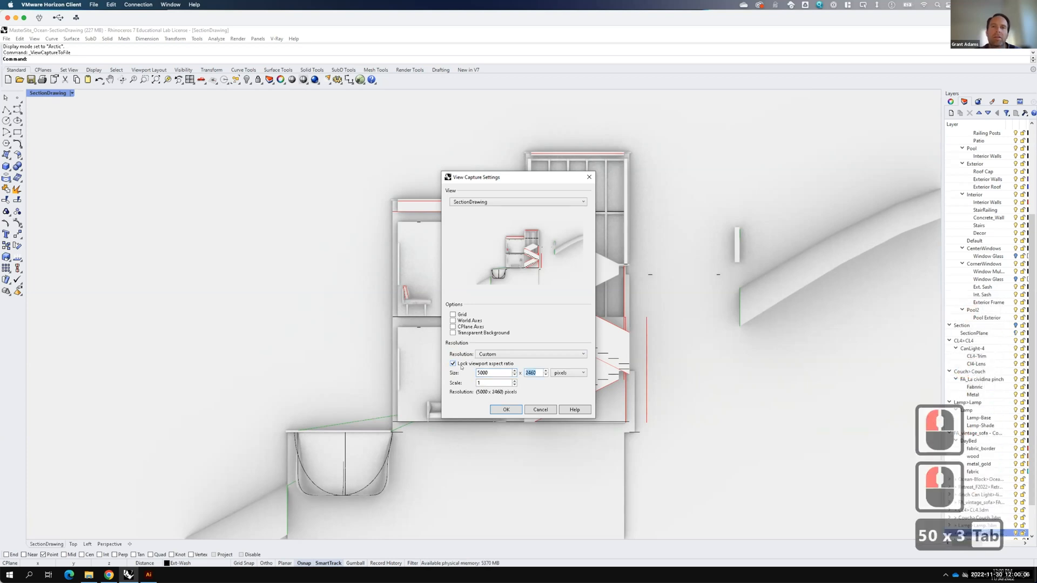
pyautogui.click(507, 409)
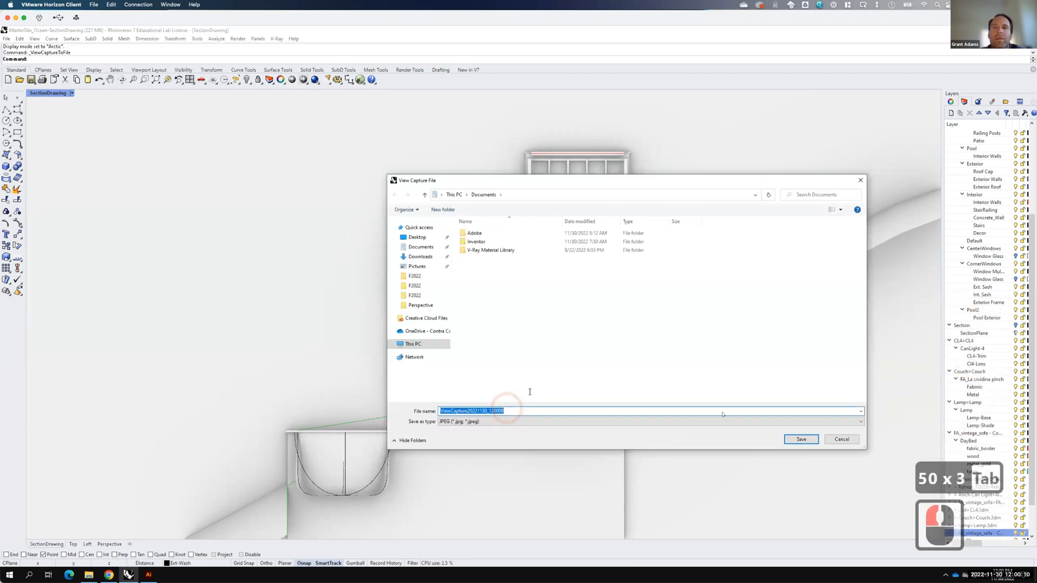
pyautogui.click(843, 439)
pyautogui.click(581, 164)
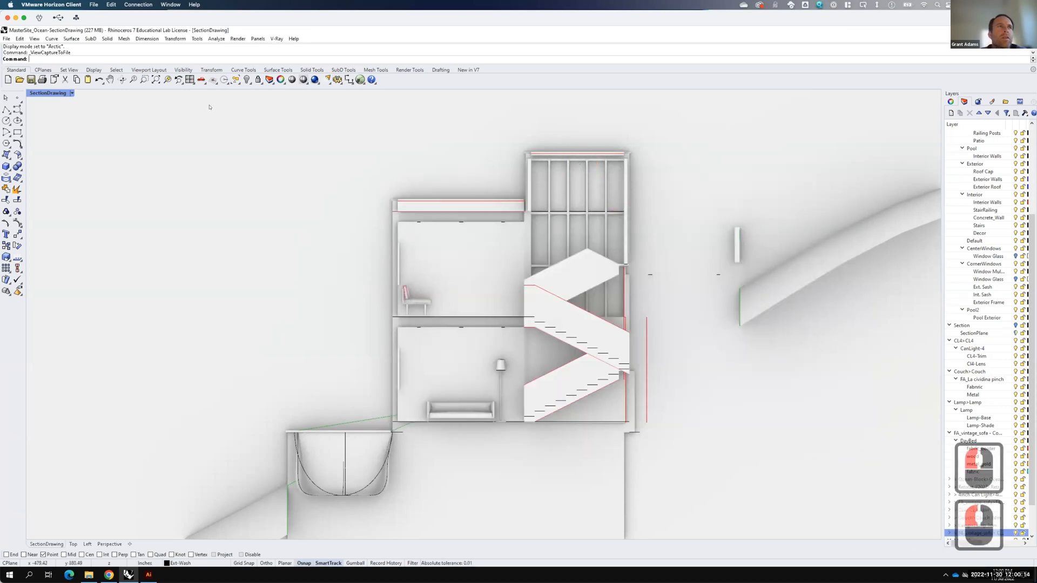
# Step: Open the Arctic display mode's settings in Rhino Options
pyautogui.click(198, 40)
pyautogui.click(209, 250)
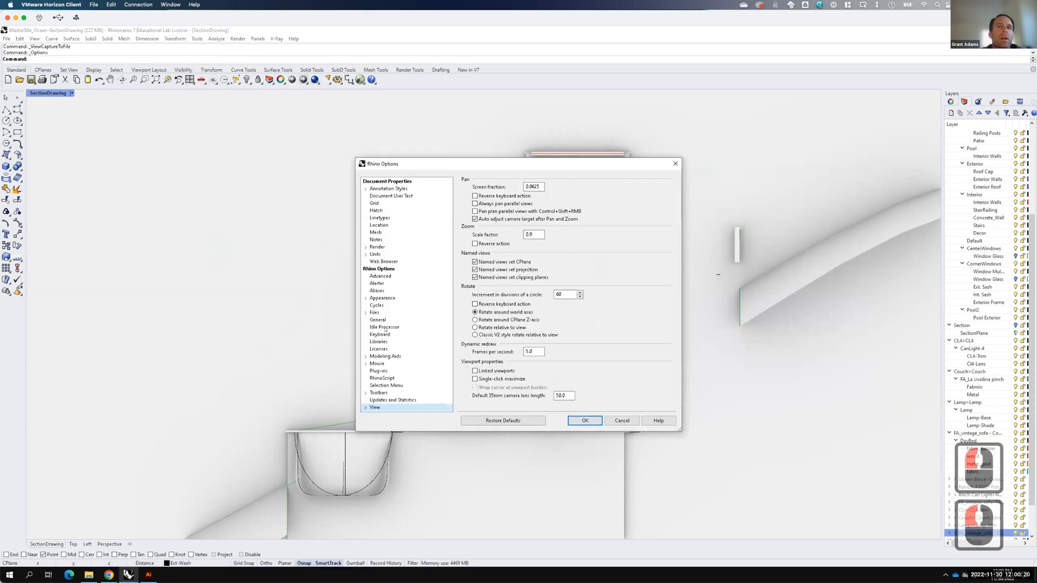
pyautogui.scroll(-5, 392, 348)
pyautogui.click(366, 407)
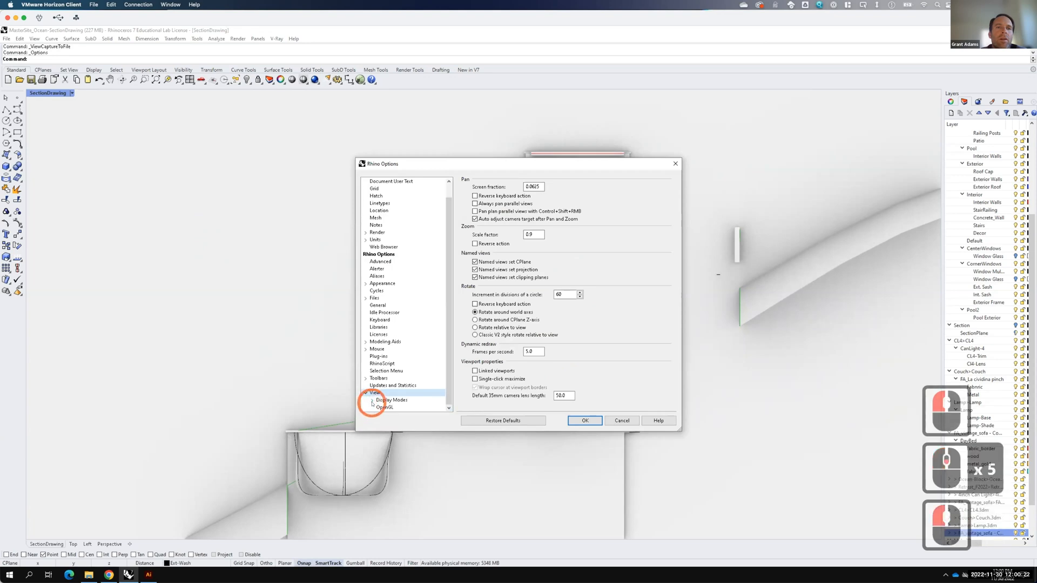
pyautogui.click(372, 402)
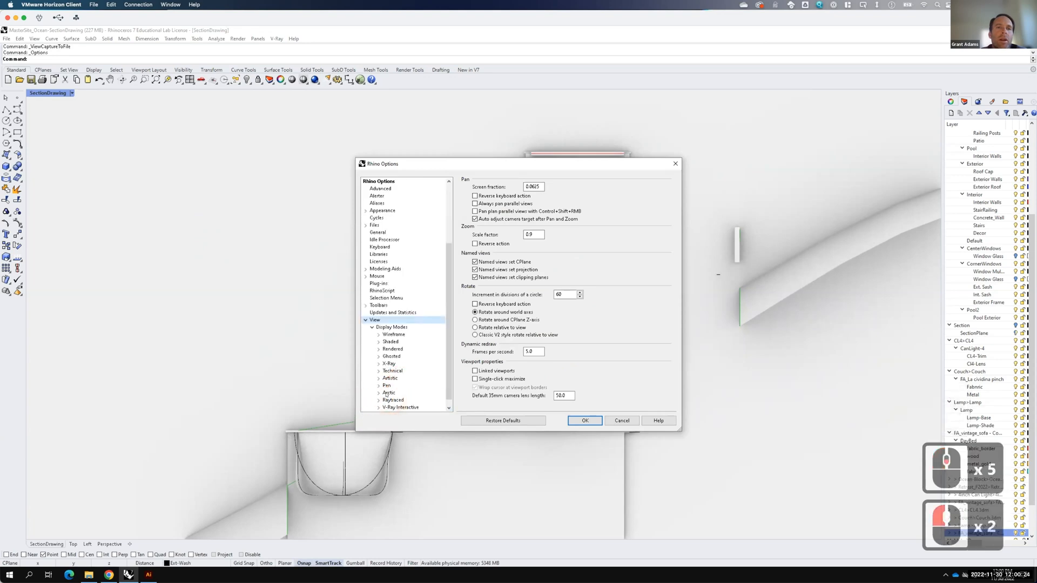
pyautogui.click(387, 393)
# Step: Turn off tangent edges, tangent seams, SubD symmetry, curves, clipping planes, text and annotations for the Arctic display mode and apply the changes
pyautogui.scroll(-12, 490, 311)
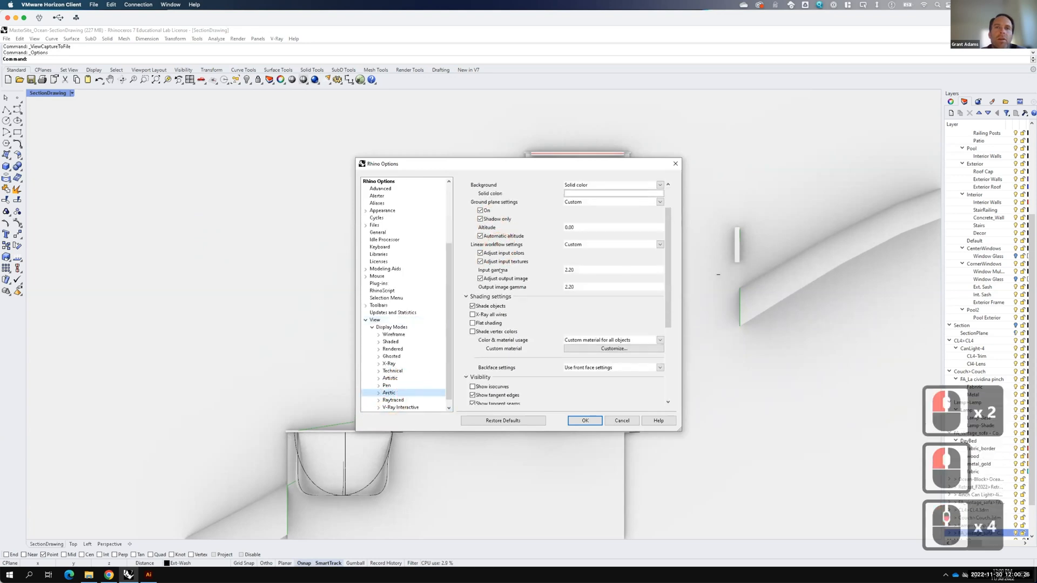
pyautogui.scroll(-2, 491, 311)
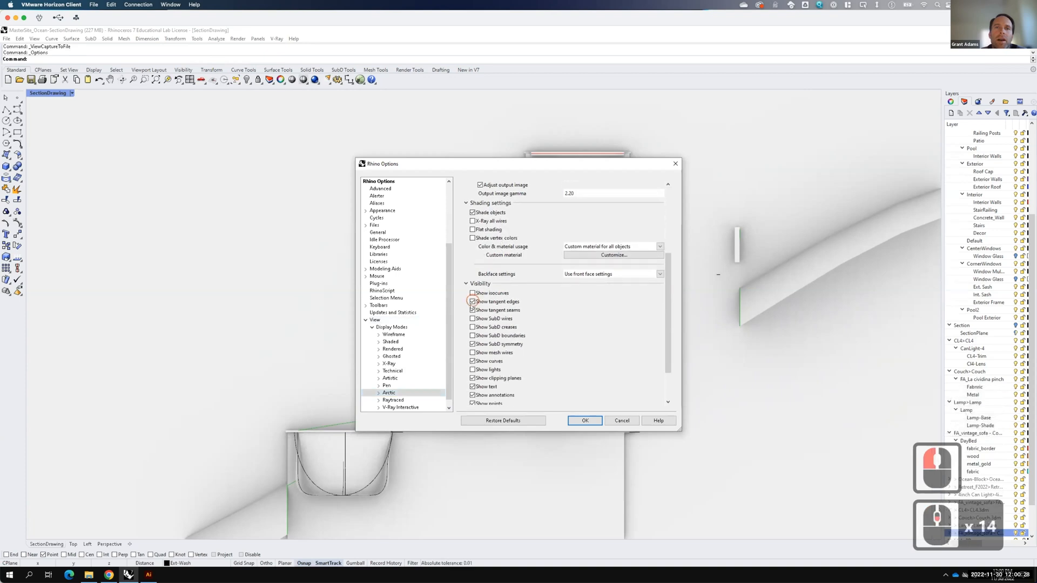
pyautogui.click(473, 301)
pyautogui.click(473, 310)
pyautogui.click(473, 344)
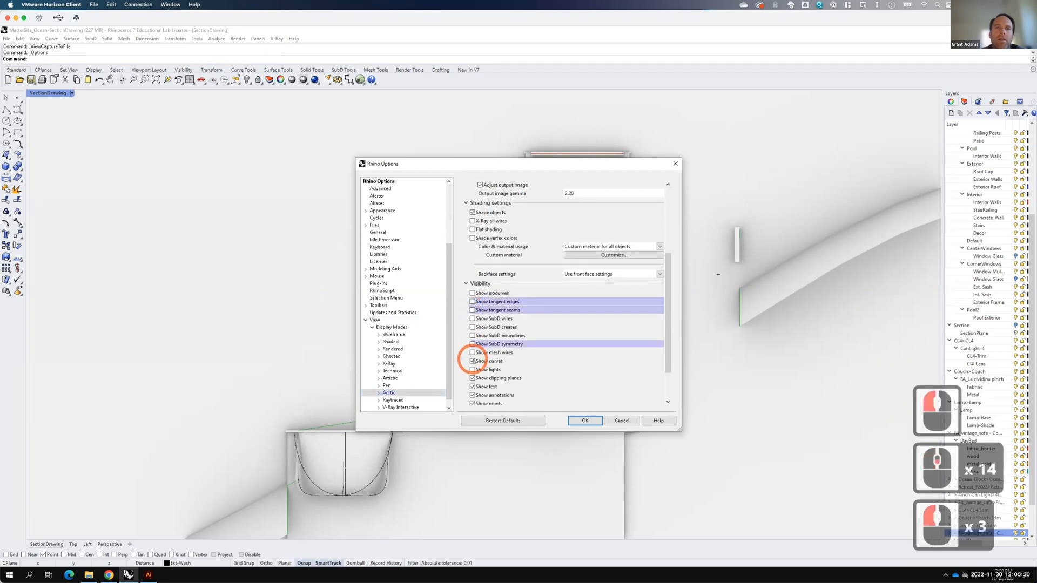
pyautogui.click(473, 361)
pyautogui.click(472, 378)
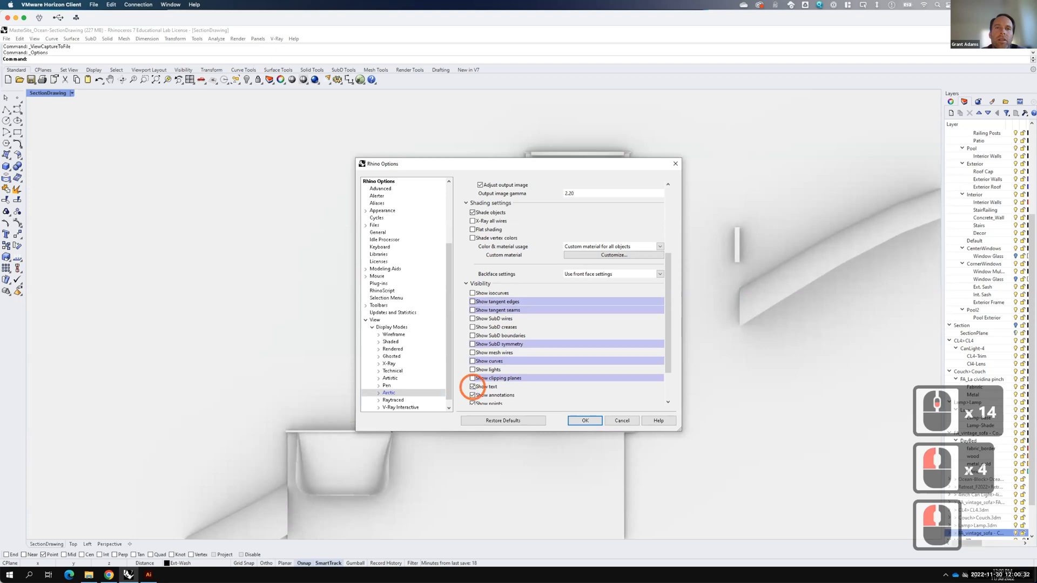
pyautogui.click(472, 386)
pyautogui.click(473, 395)
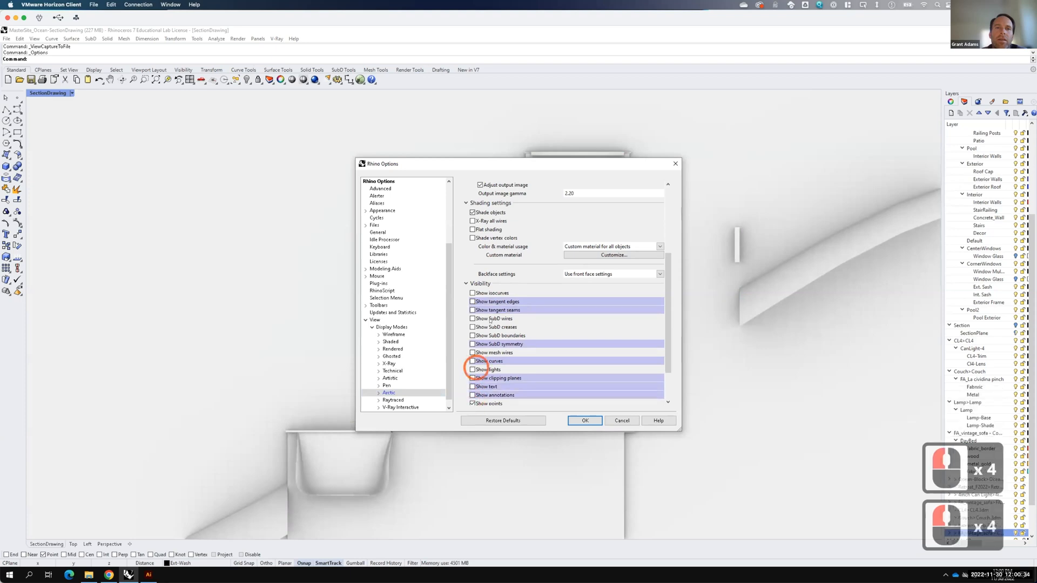
pyautogui.click(584, 420)
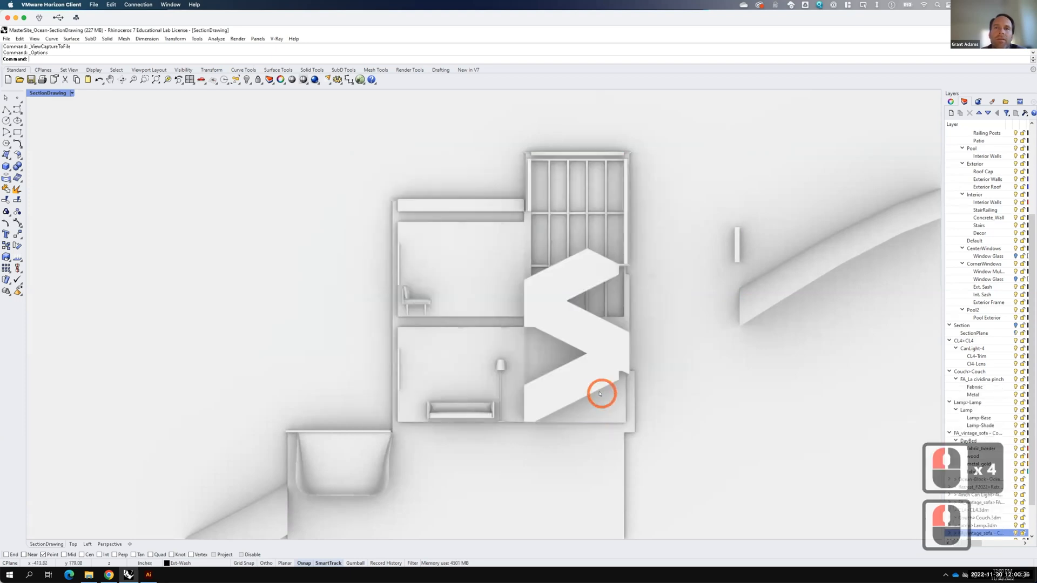
pyautogui.click(7, 40)
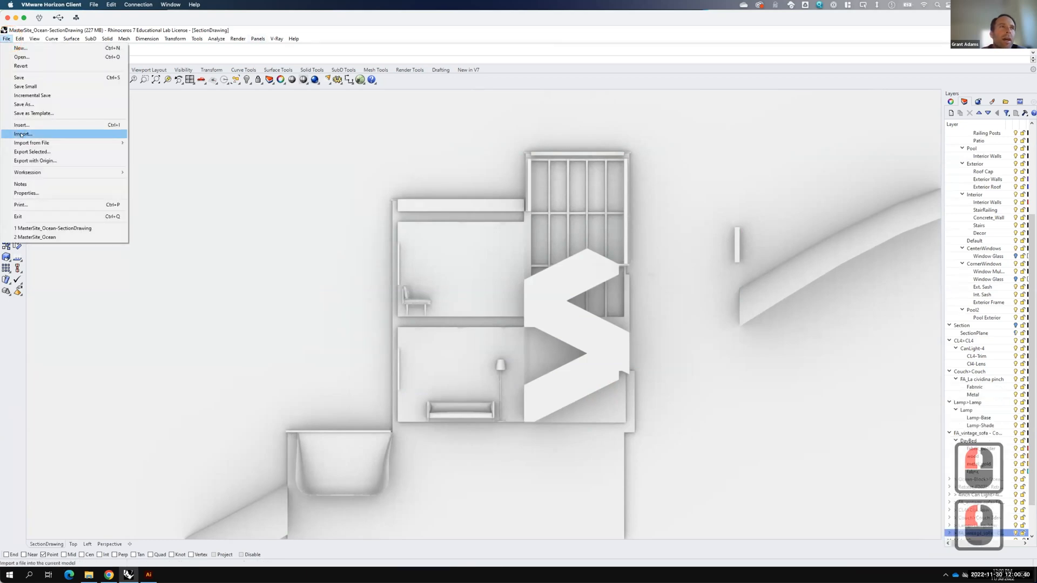
pyautogui.click(18, 152)
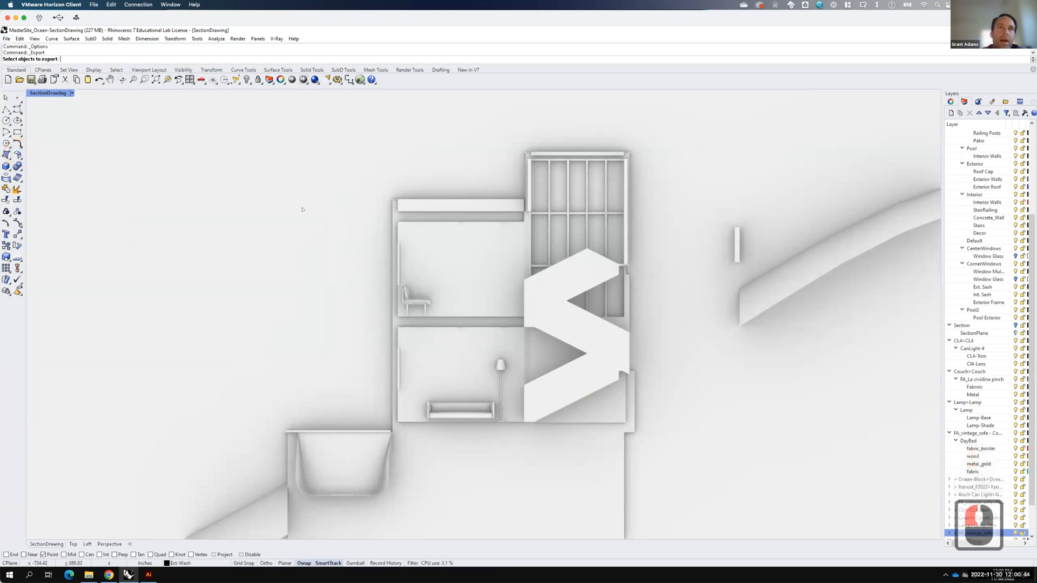
pyautogui.press('F15')
pyautogui.press('Escape')
pyautogui.press('Escape')
pyautogui.press('Escape')
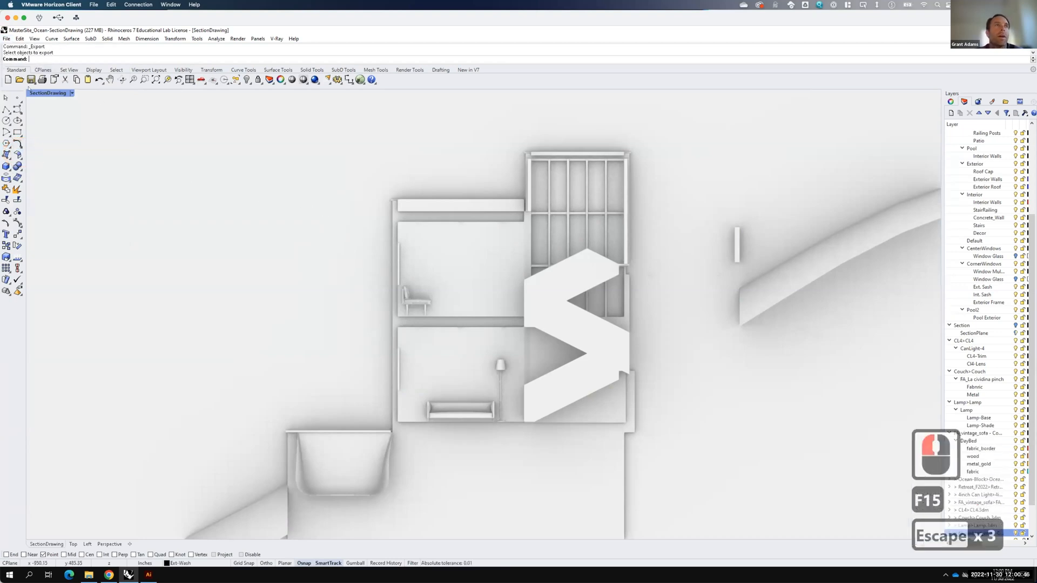
# Step: Set up a file capture of the SectionDrawing viewport with a custom width of 5000 pixels and the viewport aspect ratio locked
pyautogui.click(71, 93)
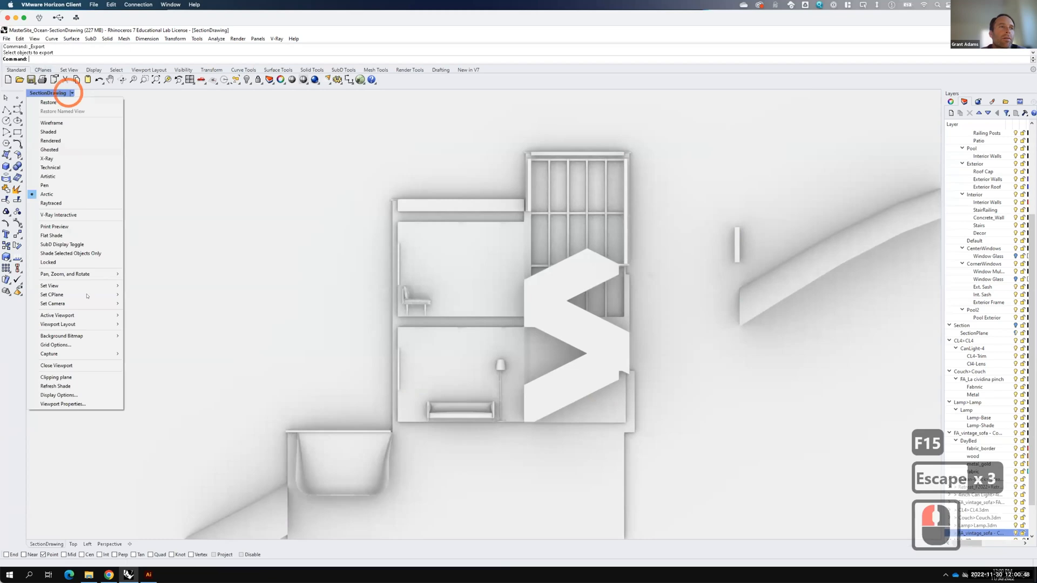
pyautogui.moveTo(108, 353)
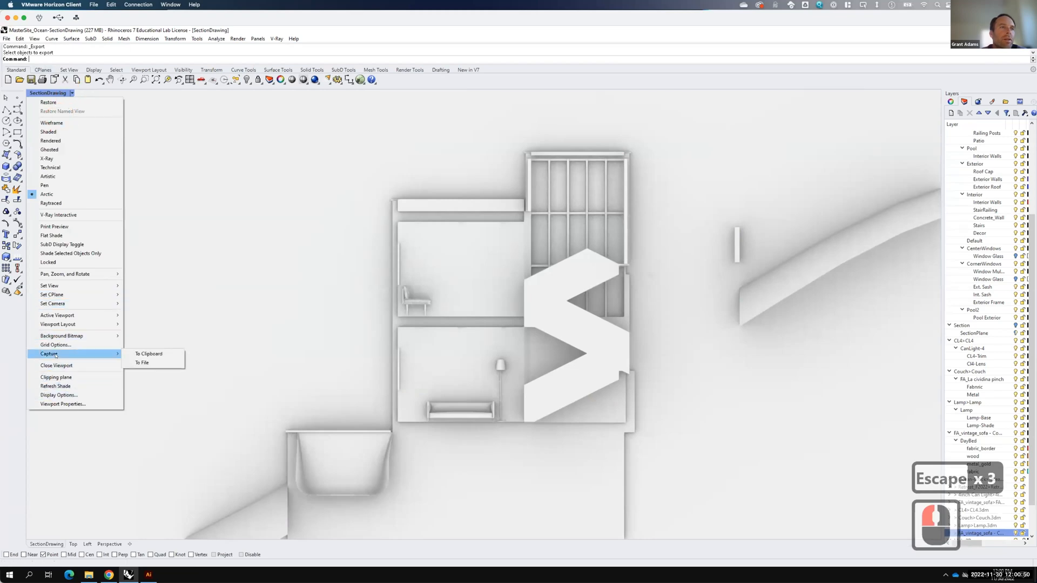
pyautogui.click(144, 362)
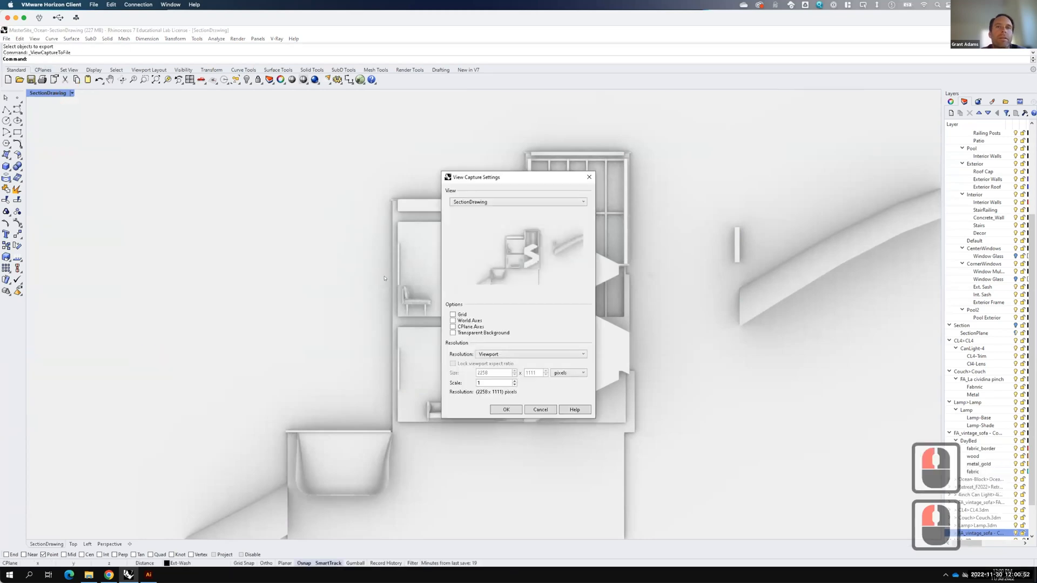
pyautogui.click(490, 354)
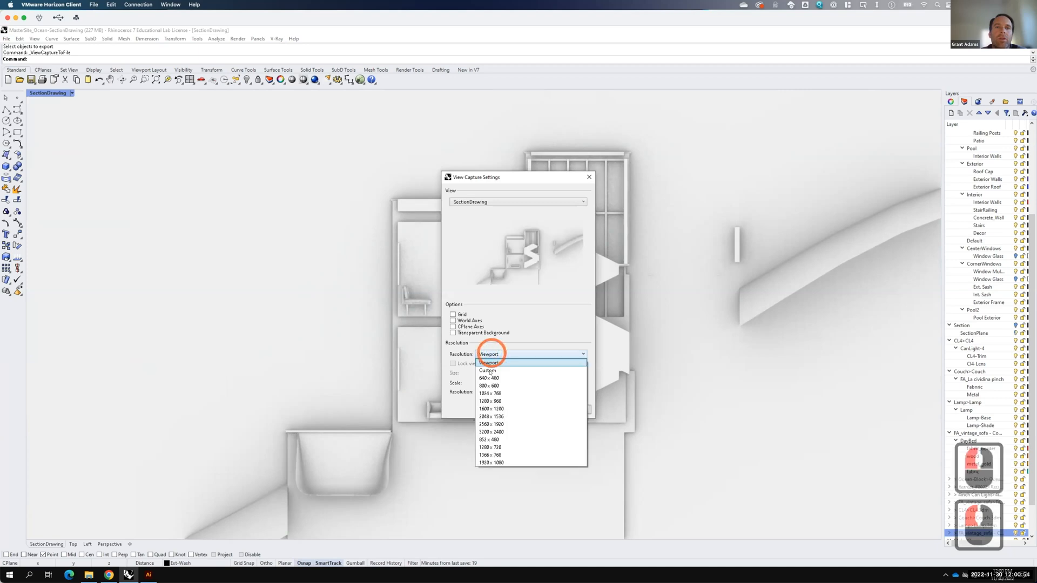
pyautogui.click(488, 370)
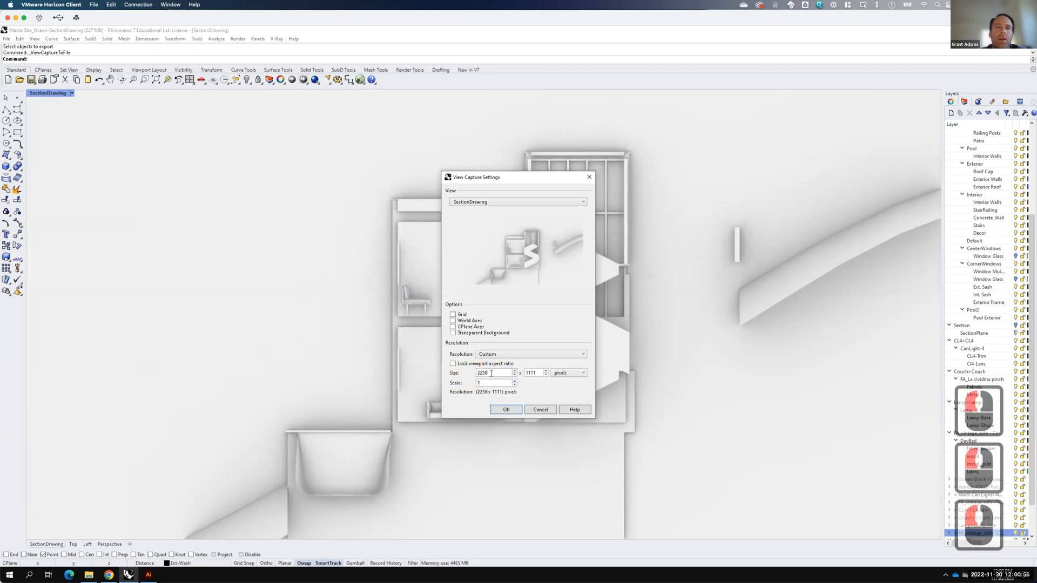
pyautogui.click(454, 363)
pyautogui.write('50900')
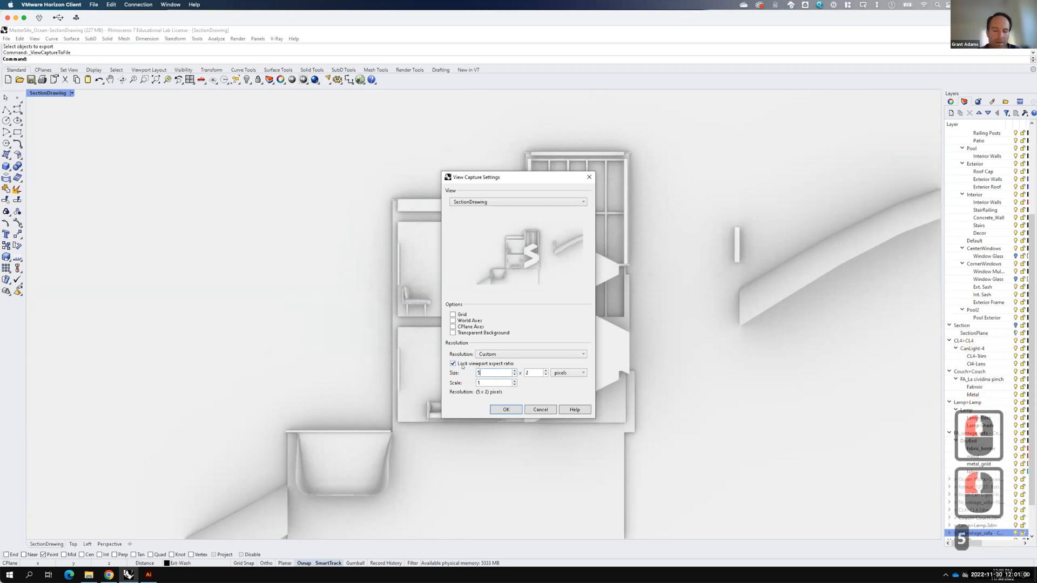
pyautogui.press('BackSpace')
pyautogui.press('BackSpace')
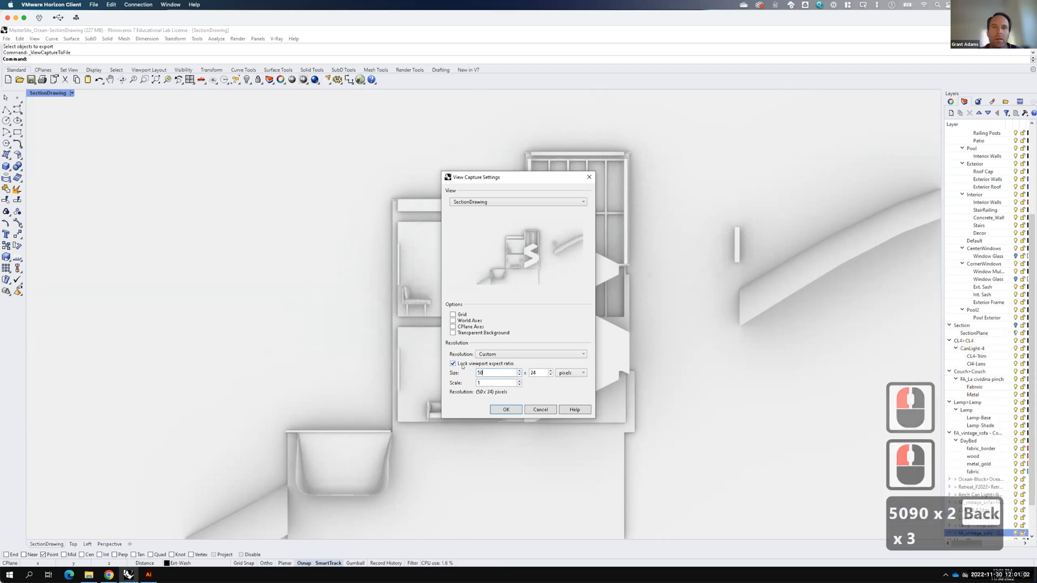
pyautogui.write('00')
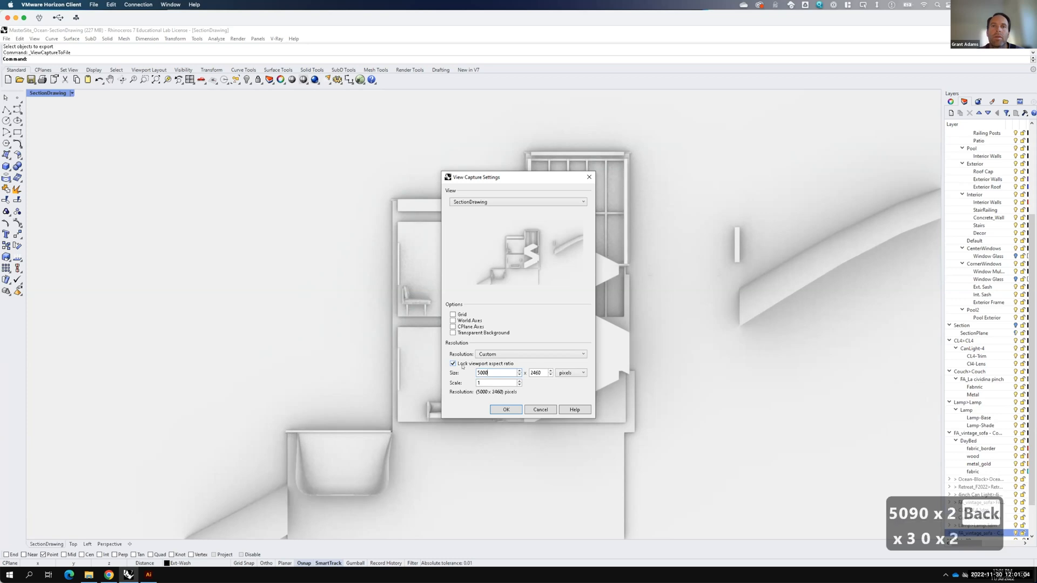
pyautogui.click(505, 410)
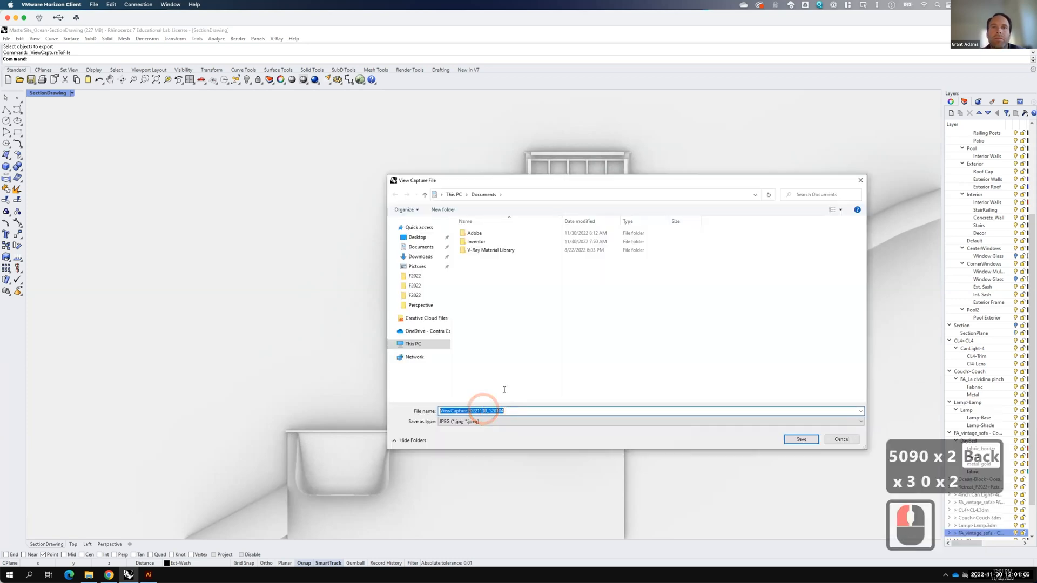
# Step: Save the view capture as a JPEG in OneDrive's Live Demonstrations > Live - A136 Exercises > A205 - Artist's Retreat > F2022 > Section folder
pyautogui.click(414, 330)
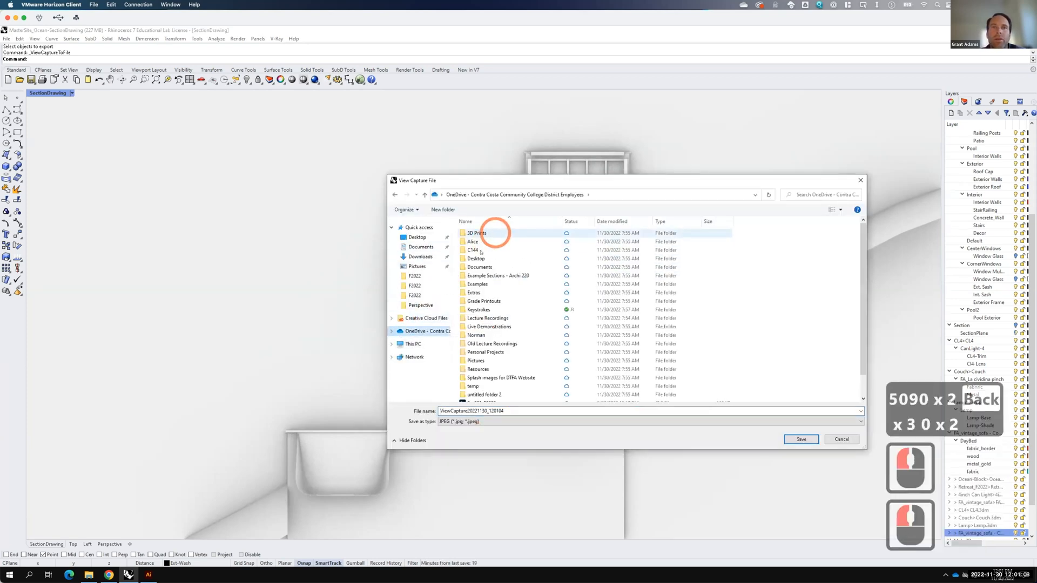
pyautogui.doubleClick(476, 327)
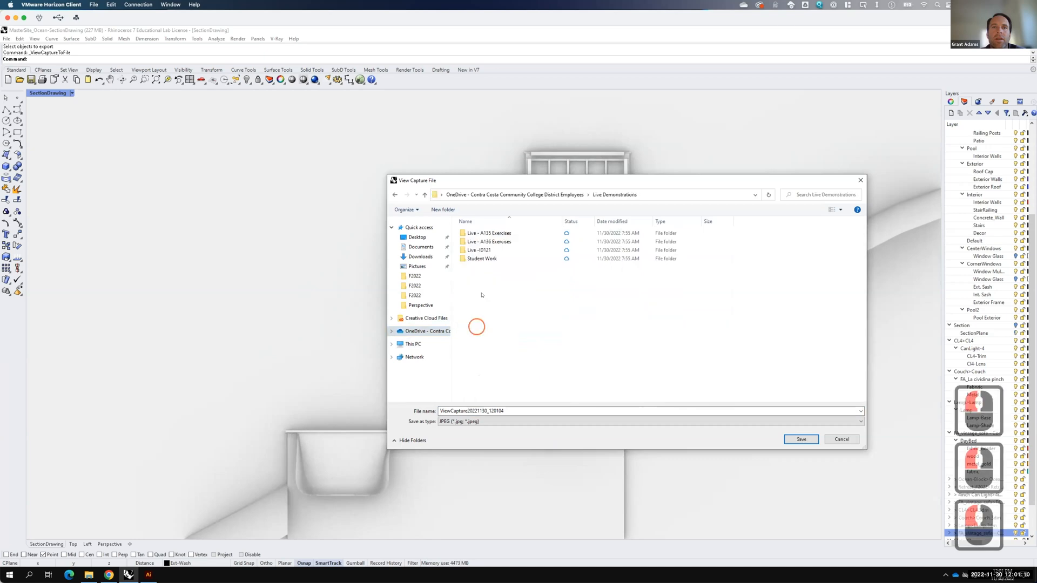
pyautogui.doubleClick(480, 242)
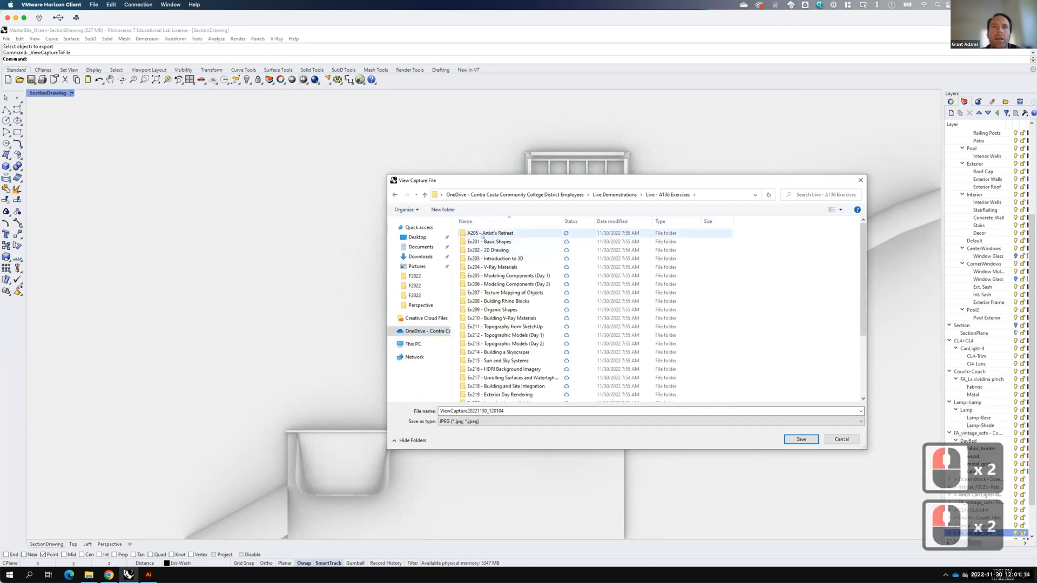
pyautogui.doubleClick(478, 233)
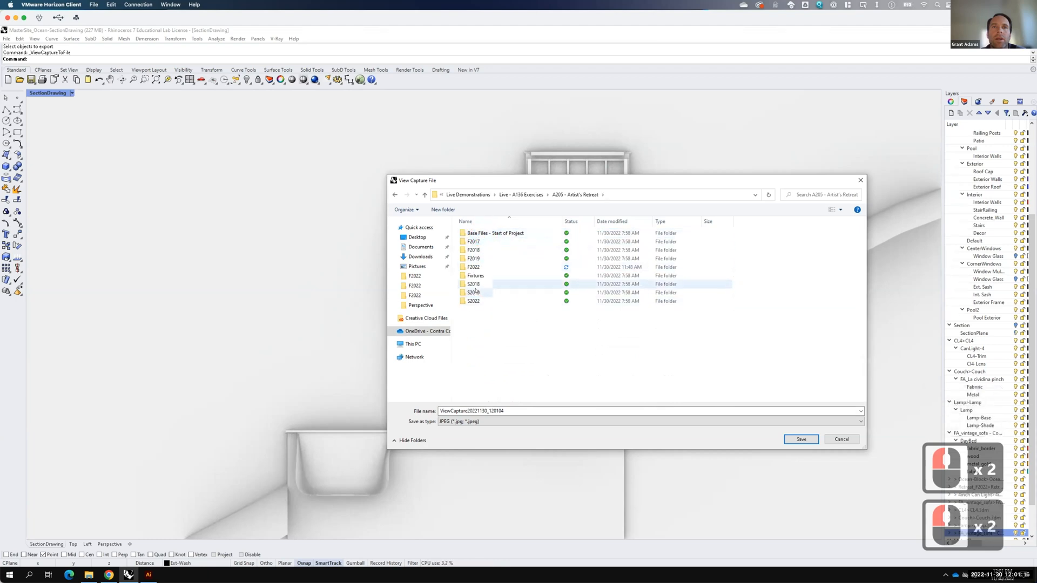
pyautogui.doubleClick(474, 267)
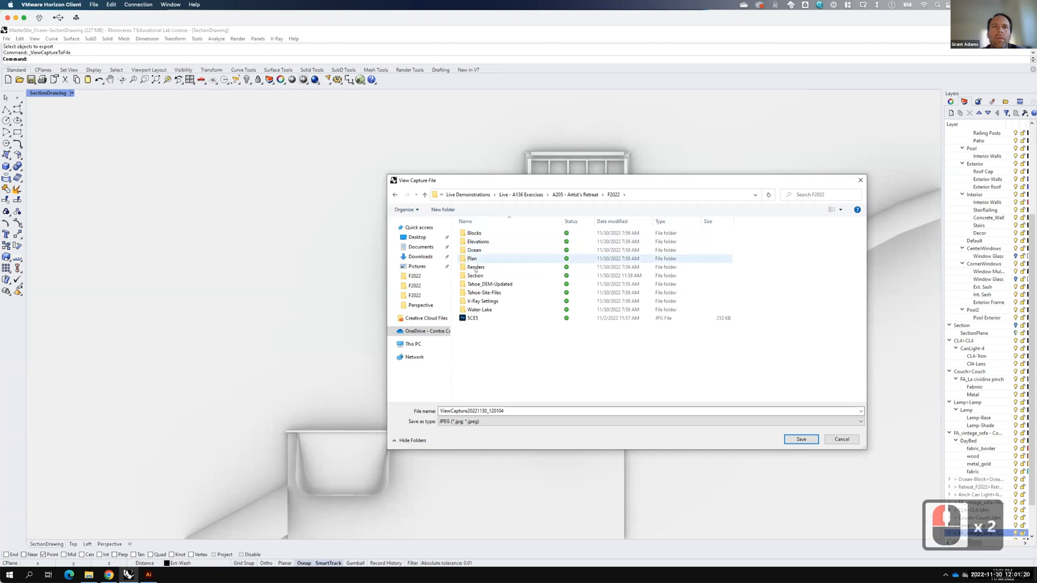
pyautogui.doubleClick(475, 275)
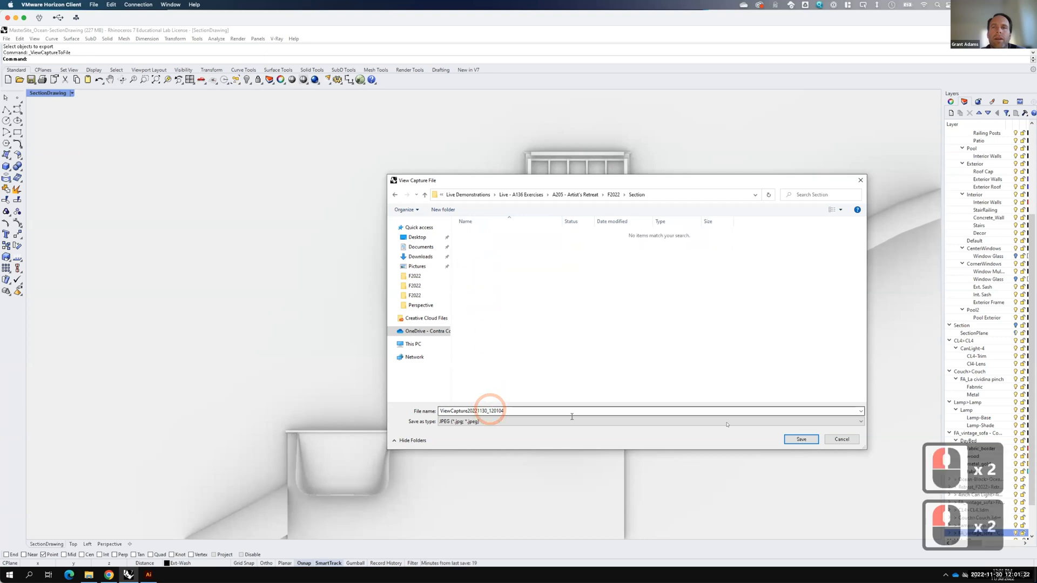
pyautogui.click(800, 439)
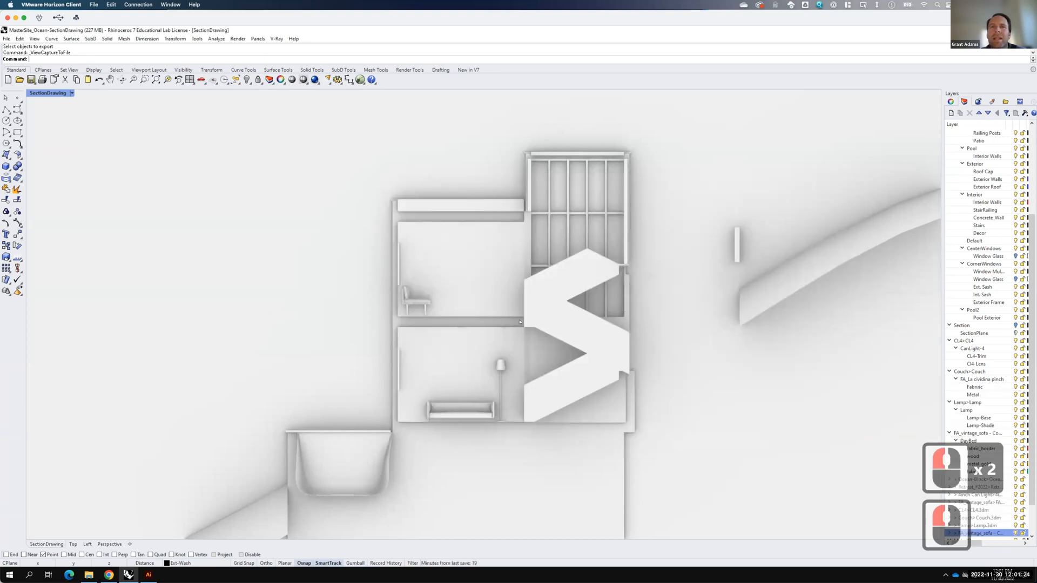
# Step: Show all hidden objects in the model with the Show command
pyautogui.click(72, 93)
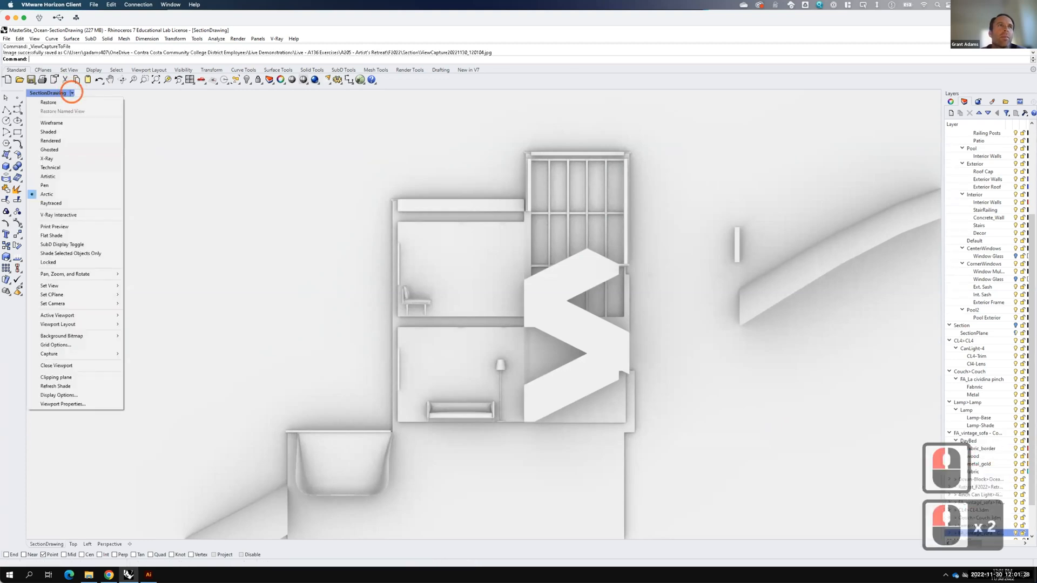
pyautogui.click(38, 95)
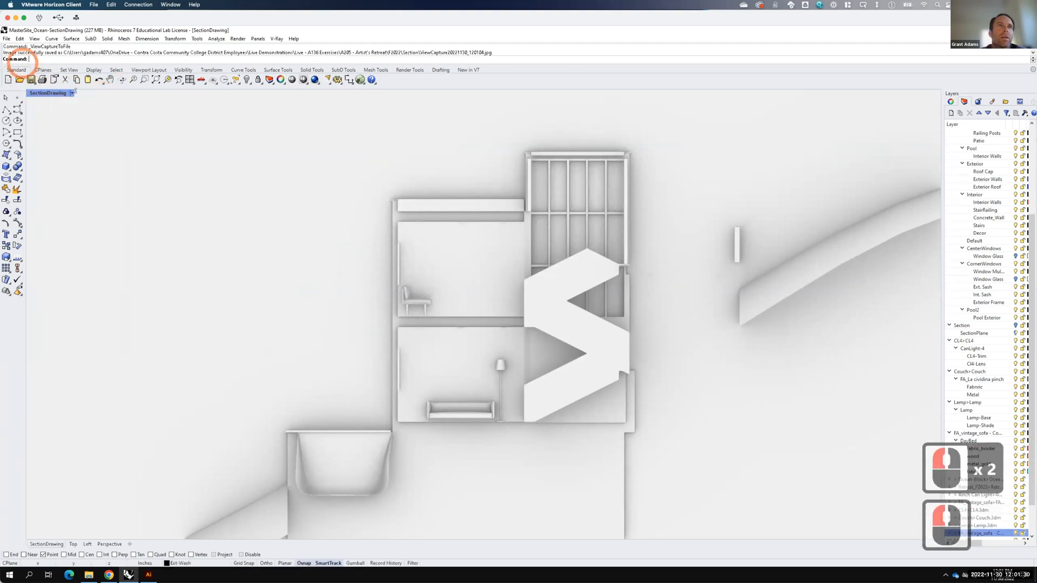
pyautogui.write('show')
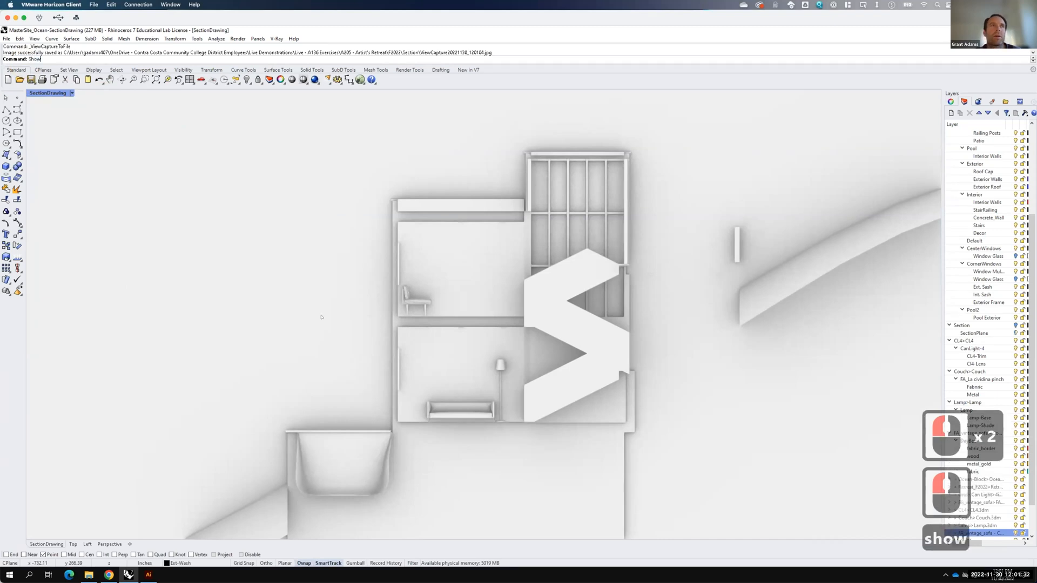
pyautogui.press('Return')
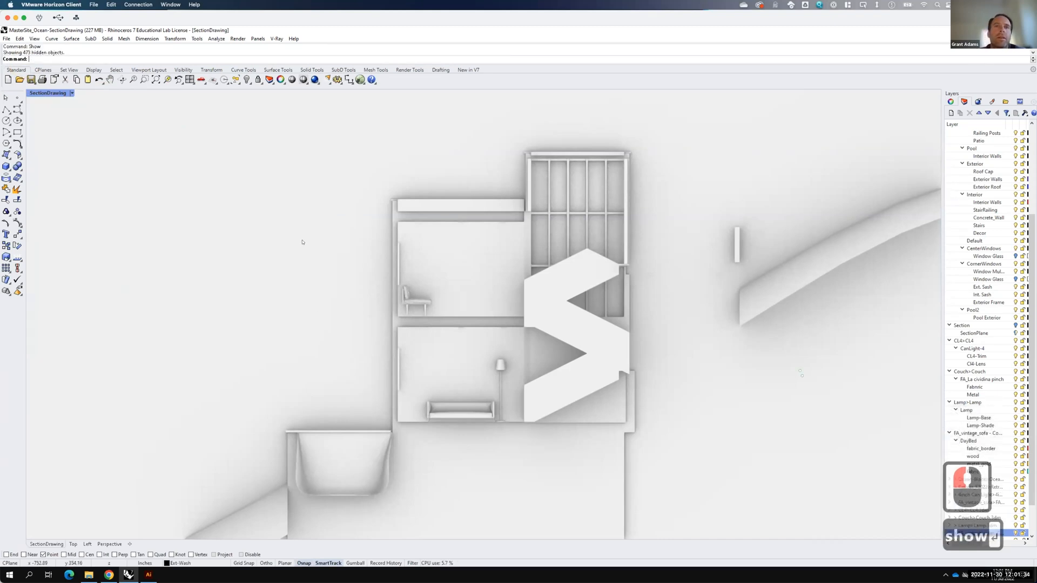
# Step: Restore the four-viewport layout and turn on the Section layer
pyautogui.doubleClick(56, 93)
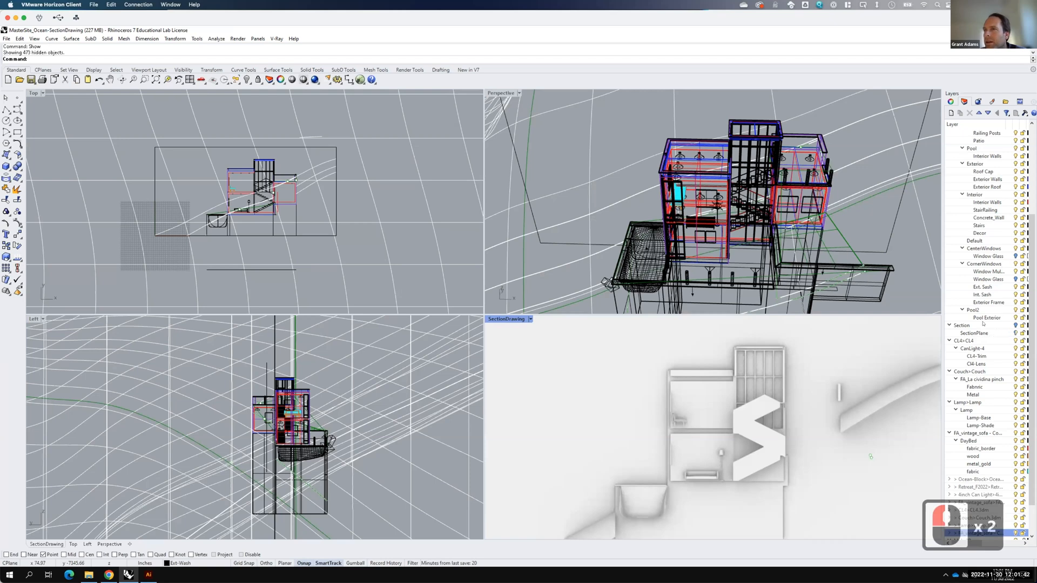
pyautogui.press('F15')
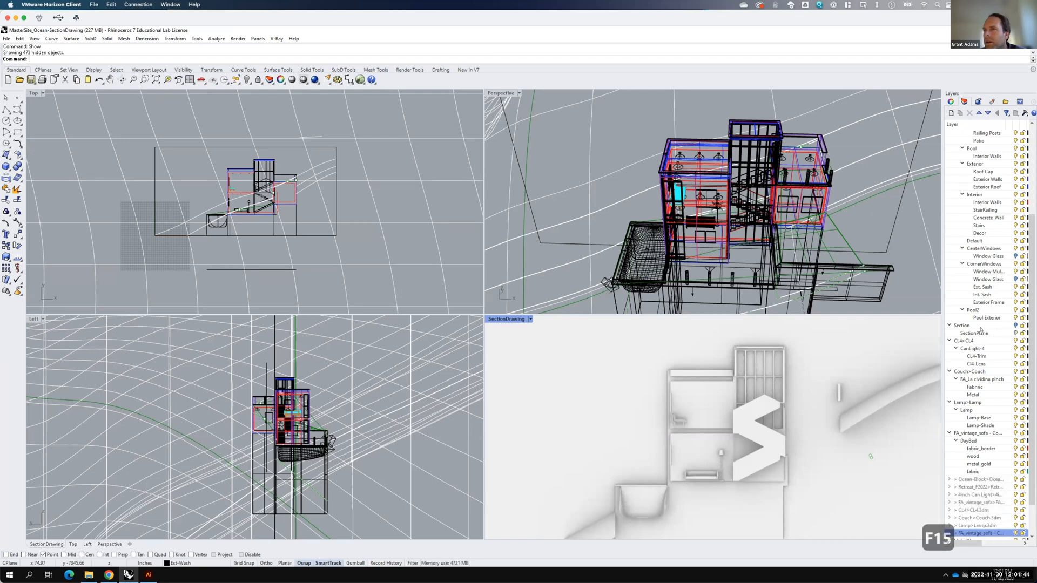
pyautogui.click(1015, 325)
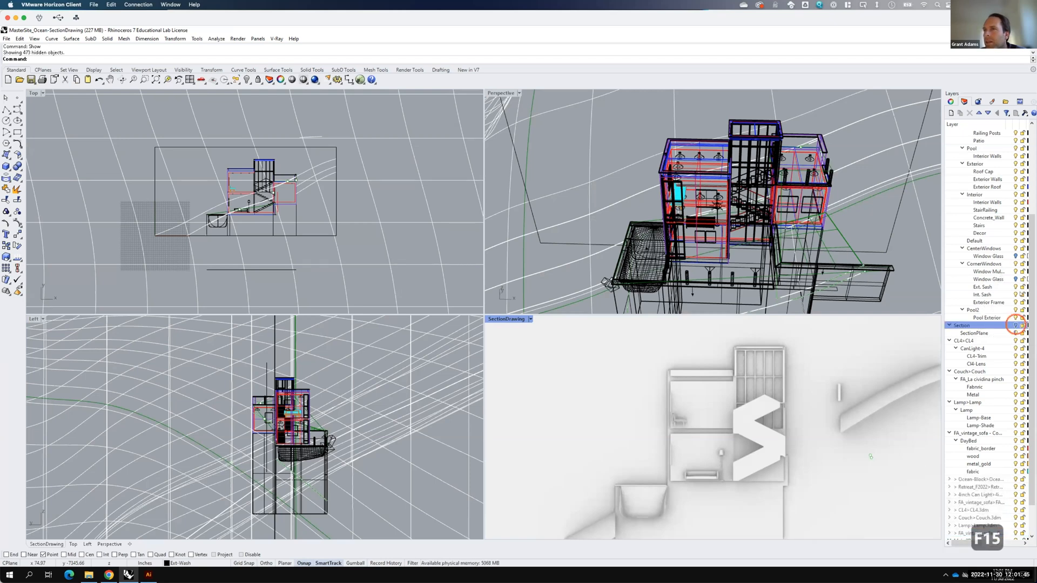
# Step: Turn on the CornerWindows and CenterWindows glass layers and restore the SectionDrawing named view in the maximized SectionDrawing viewport
pyautogui.click(1015, 279)
pyautogui.click(1015, 256)
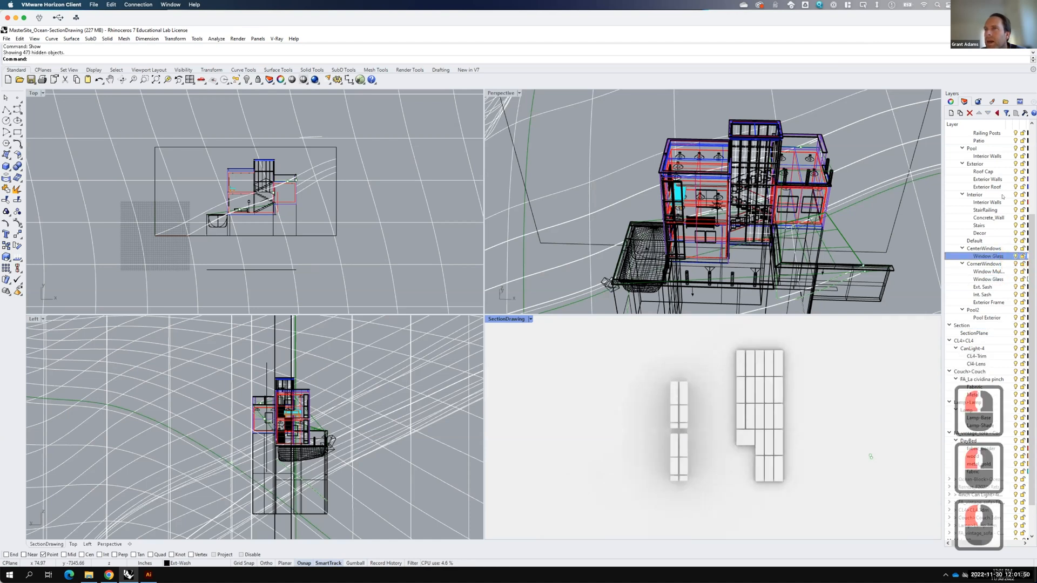
pyautogui.doubleClick(516, 319)
pyautogui.click(72, 93)
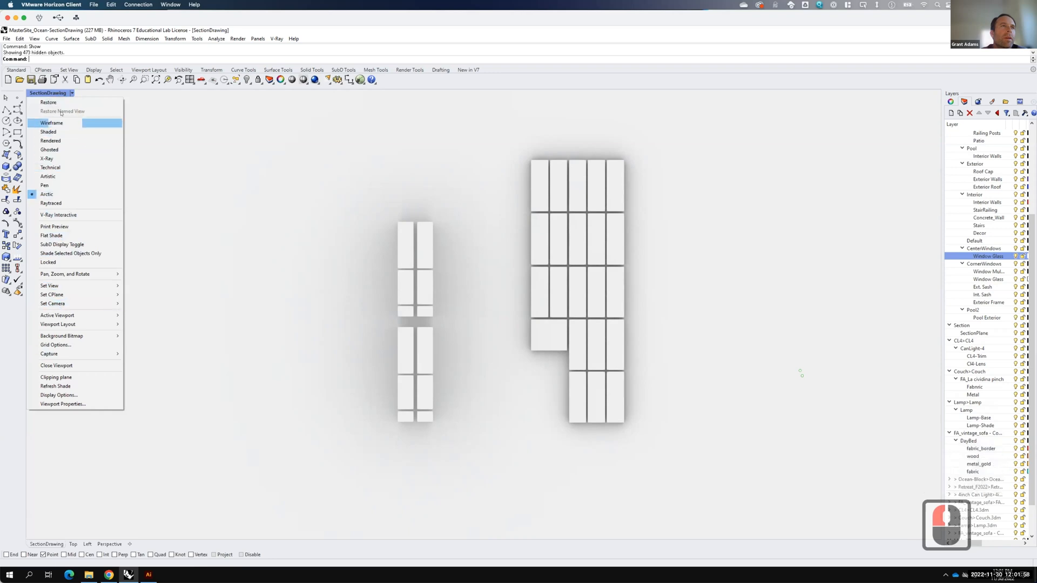
pyautogui.moveTo(56, 287)
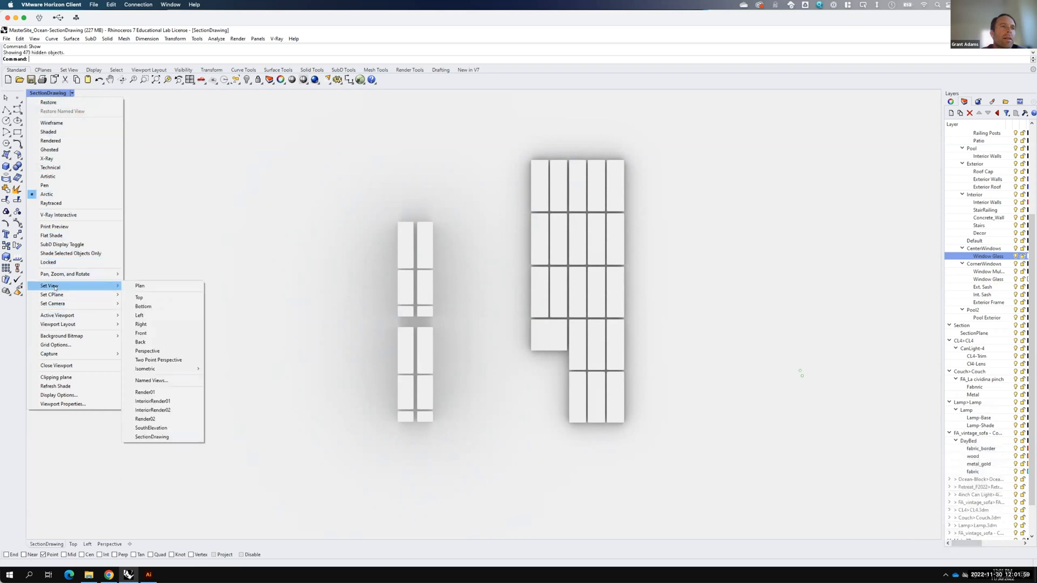
pyautogui.click(164, 436)
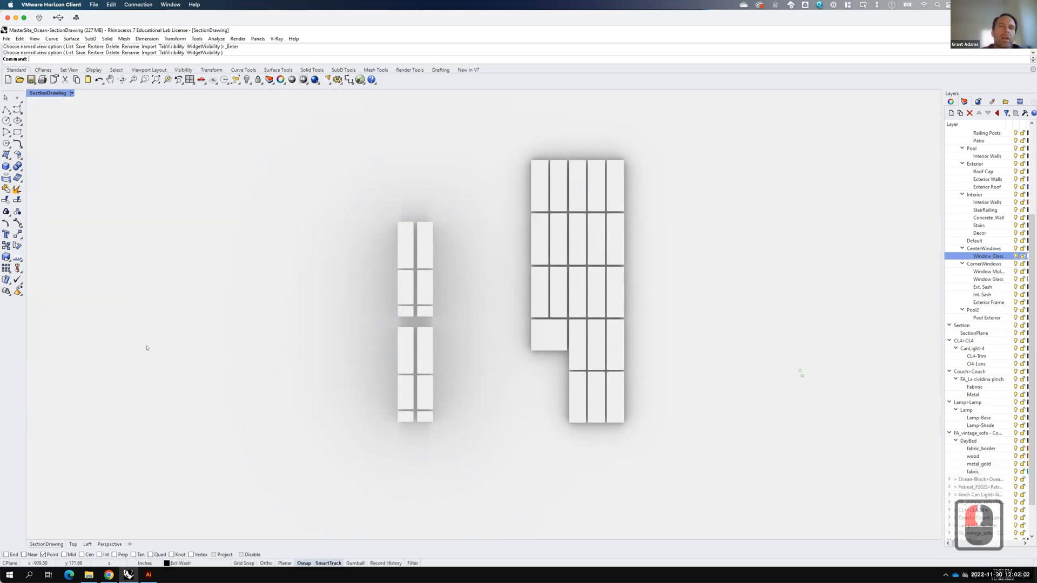
# Step: Display the SectionDrawing viewport in Shaded mode and turn off the Section layer
pyautogui.click(71, 94)
pyautogui.click(56, 135)
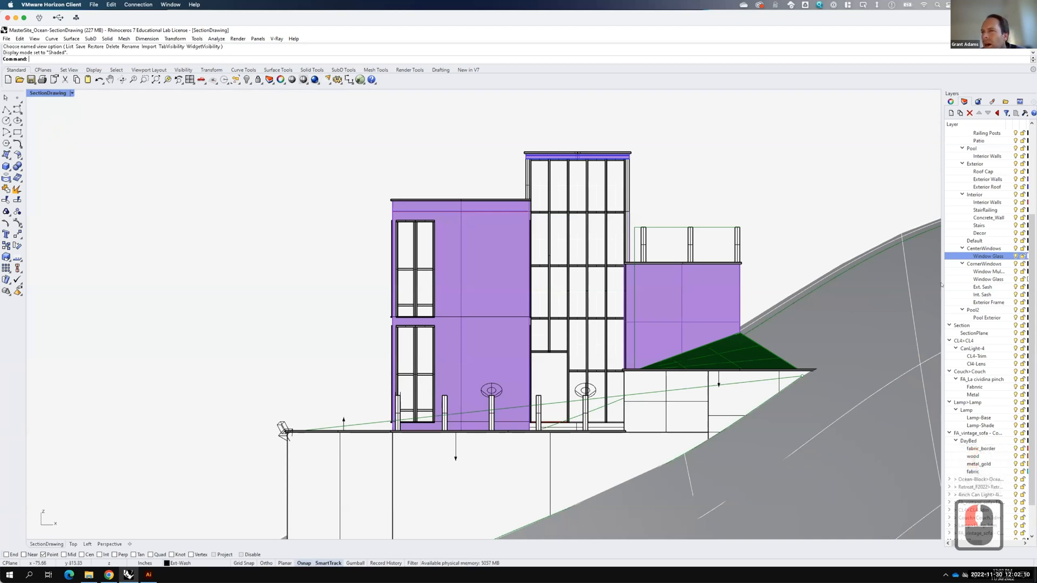
pyautogui.click(1015, 325)
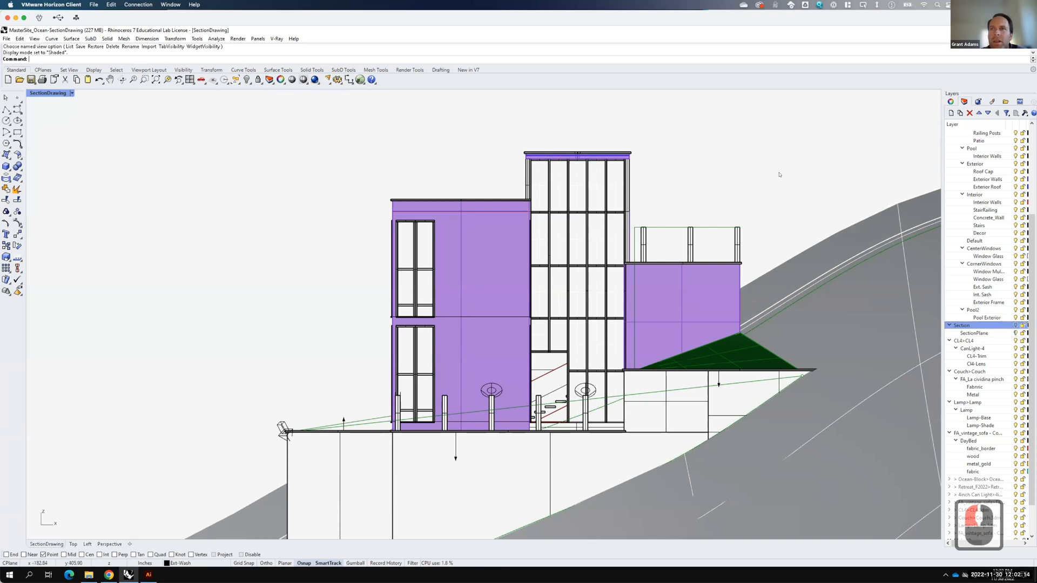
# Step: Select the large flat backdrop surface behind the building and delete it from the model
pyautogui.click(780, 175)
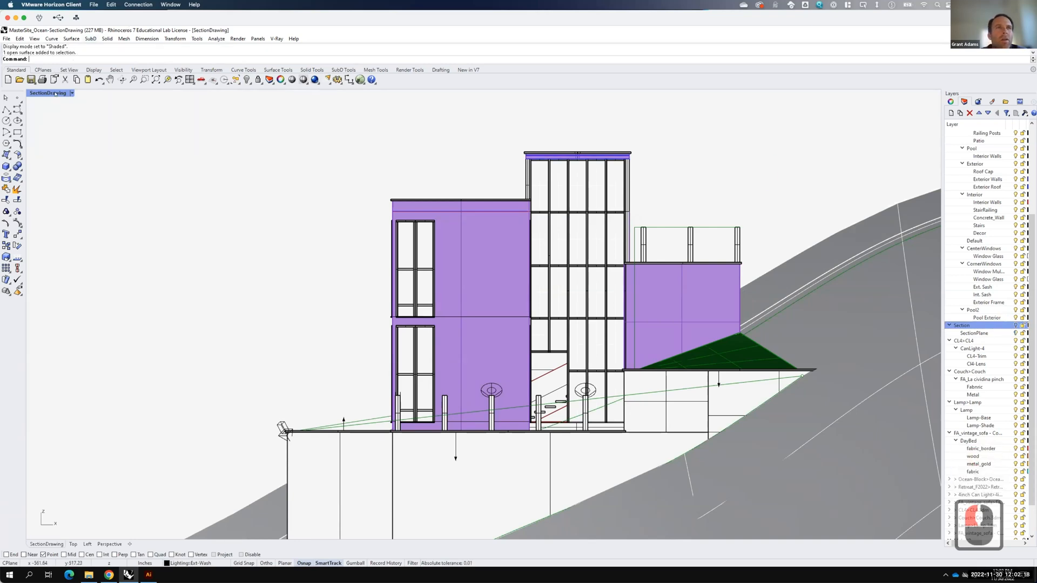
pyautogui.doubleClick(55, 94)
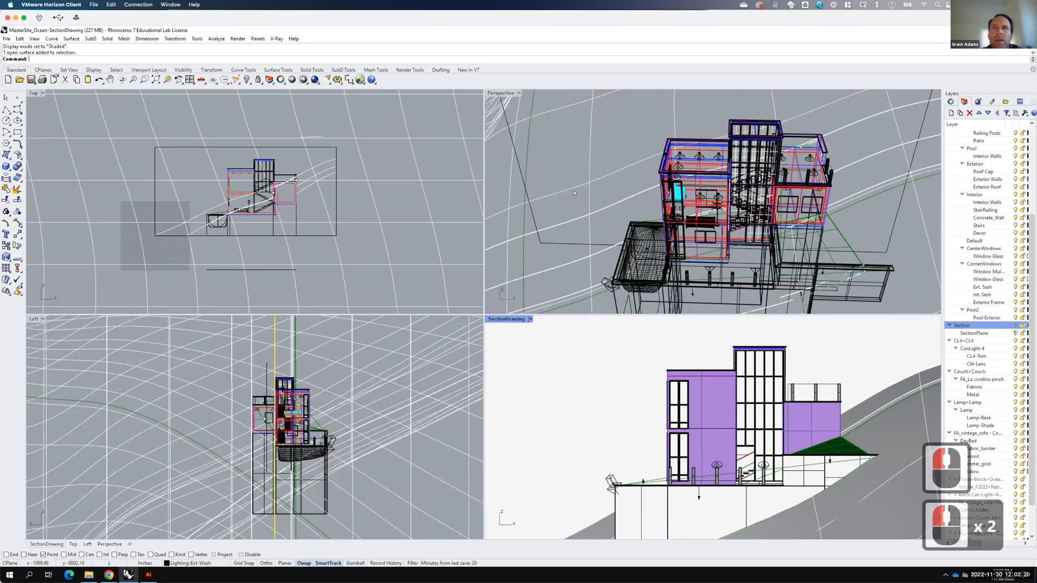
pyautogui.scroll(-16, 574, 192)
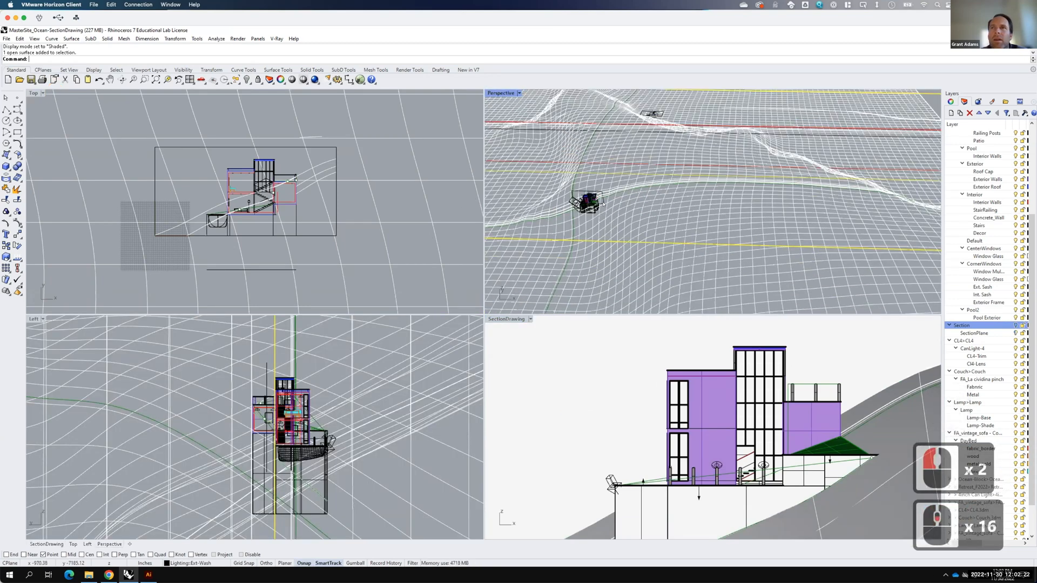
pyautogui.scroll(-5, 583, 204)
pyautogui.scroll(-10, 702, 174)
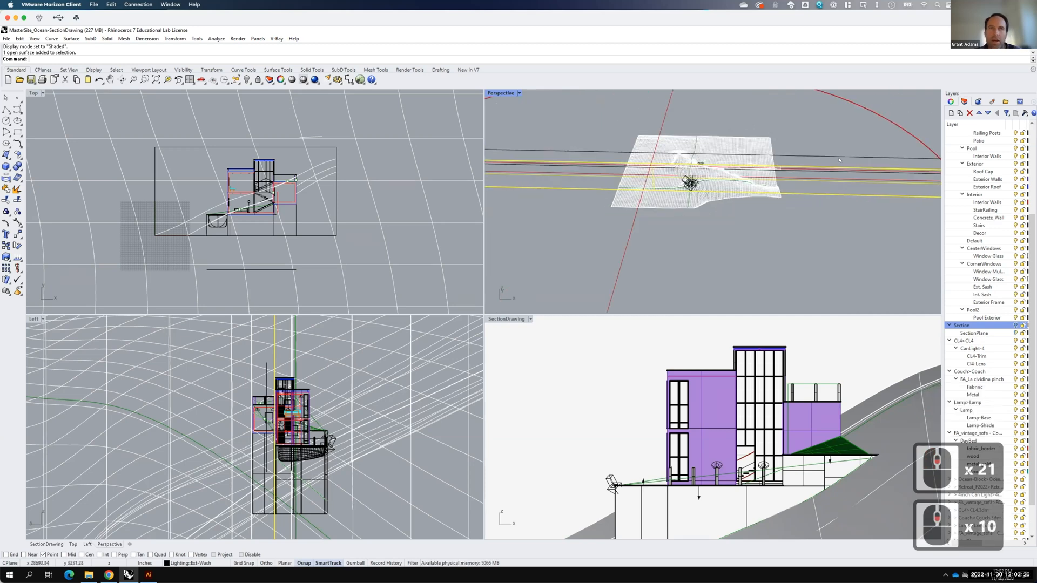
pyautogui.write('del')
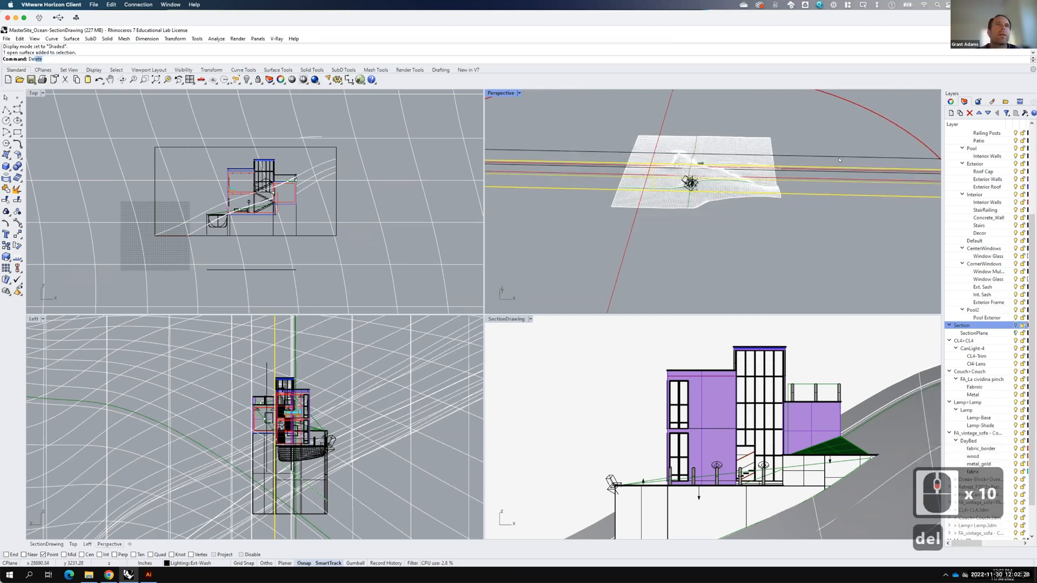
pyautogui.press('Return')
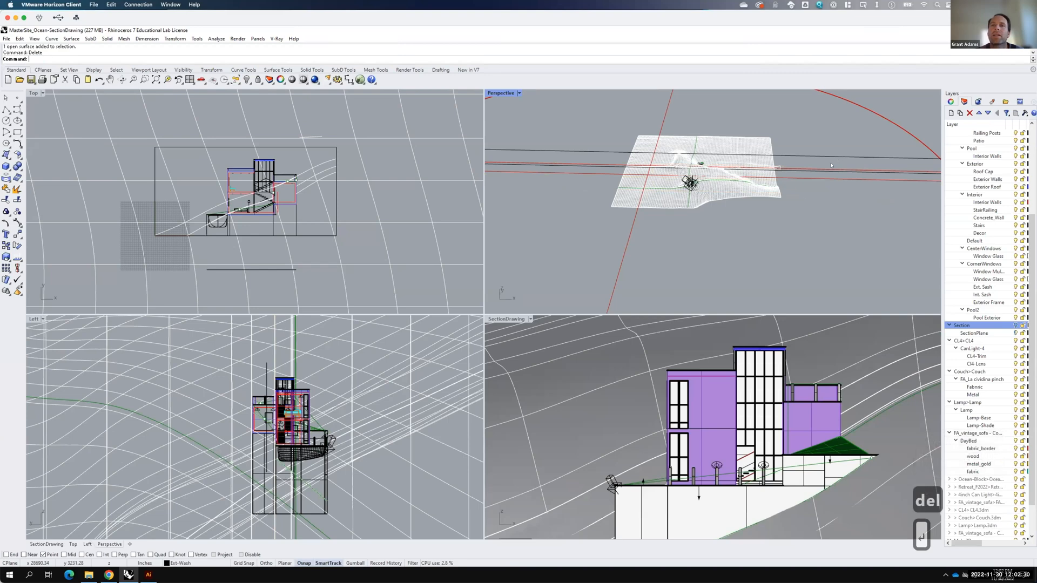
# Step: Maximize the SectionDrawing viewport and set its display mode to Arctic
pyautogui.doubleClick(518, 319)
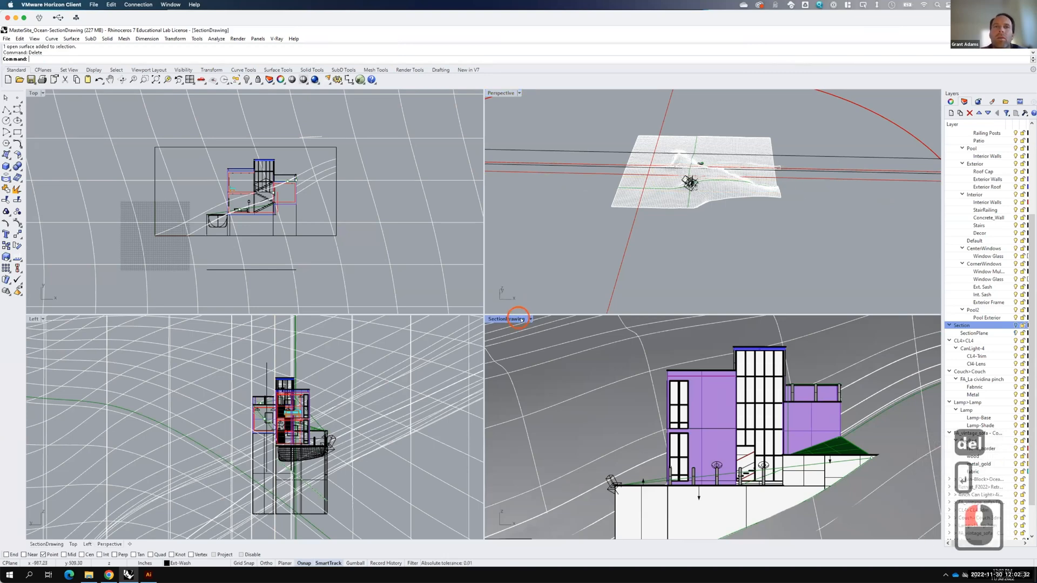
pyautogui.click(72, 92)
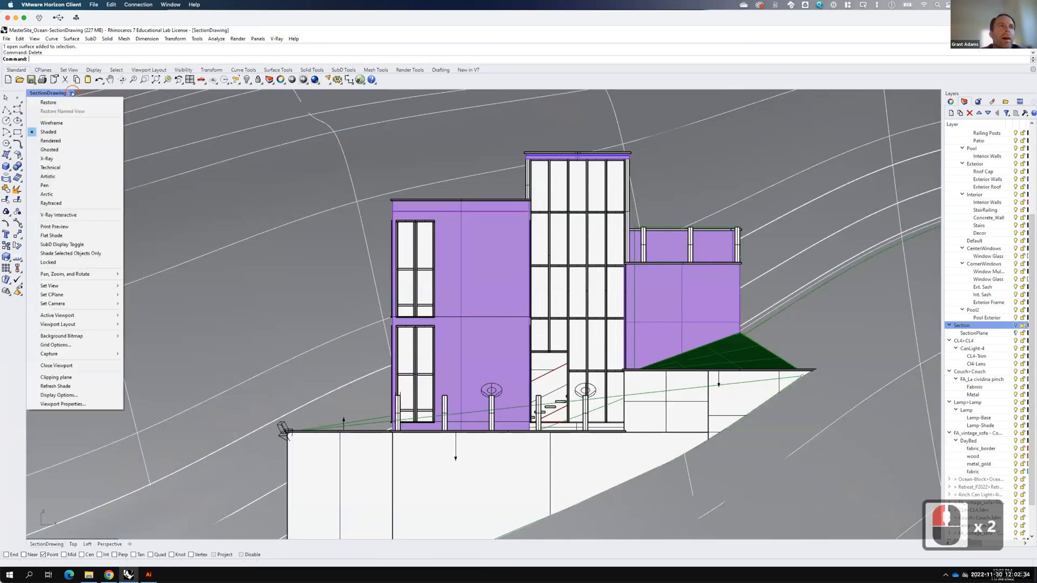
pyautogui.click(53, 193)
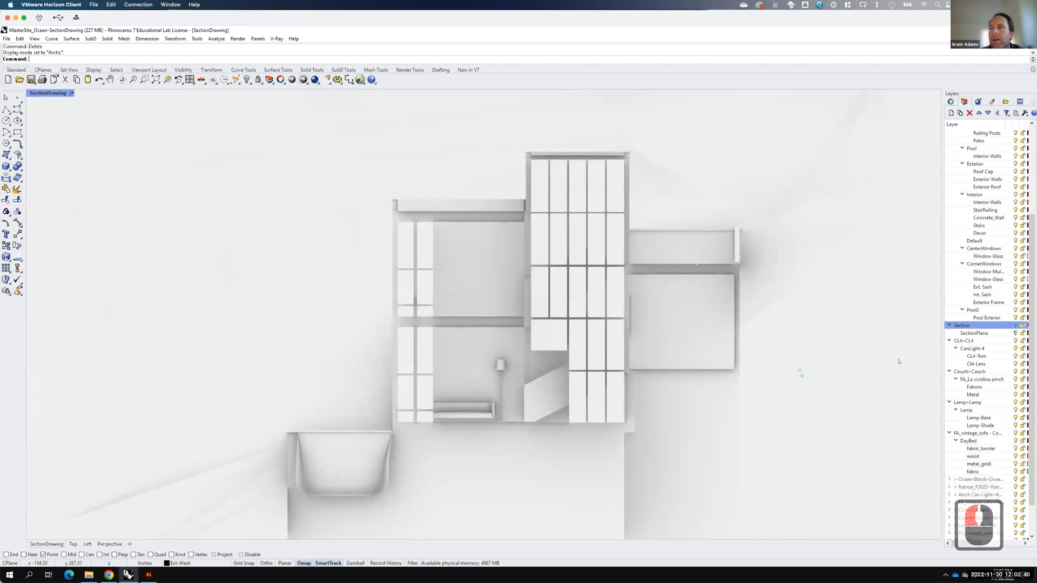
# Step: Turn off the Window Glass layers under CenterWindows and CornerWindows to expose the interior
pyautogui.click(1015, 256)
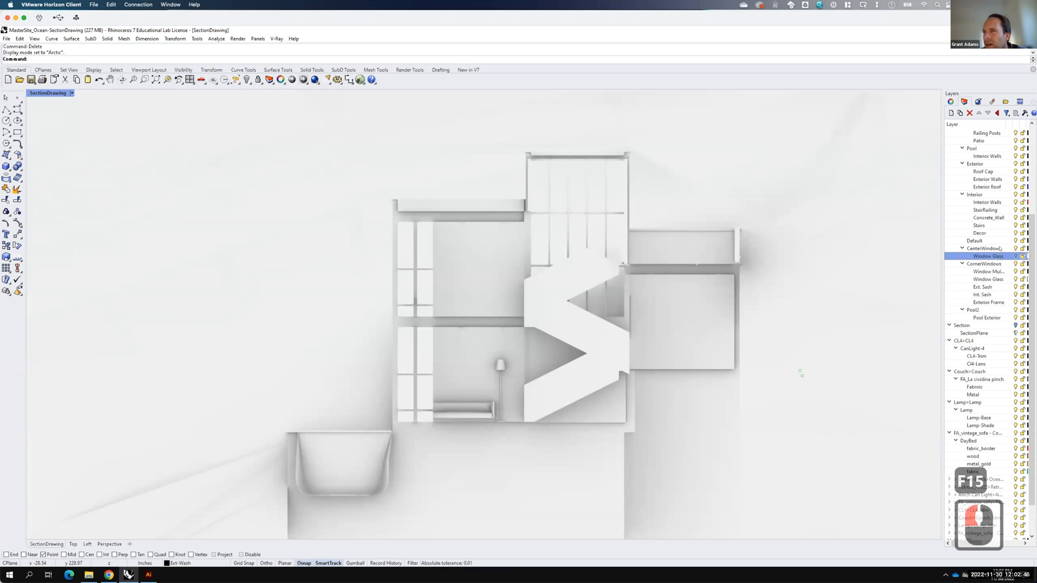
pyautogui.click(1015, 279)
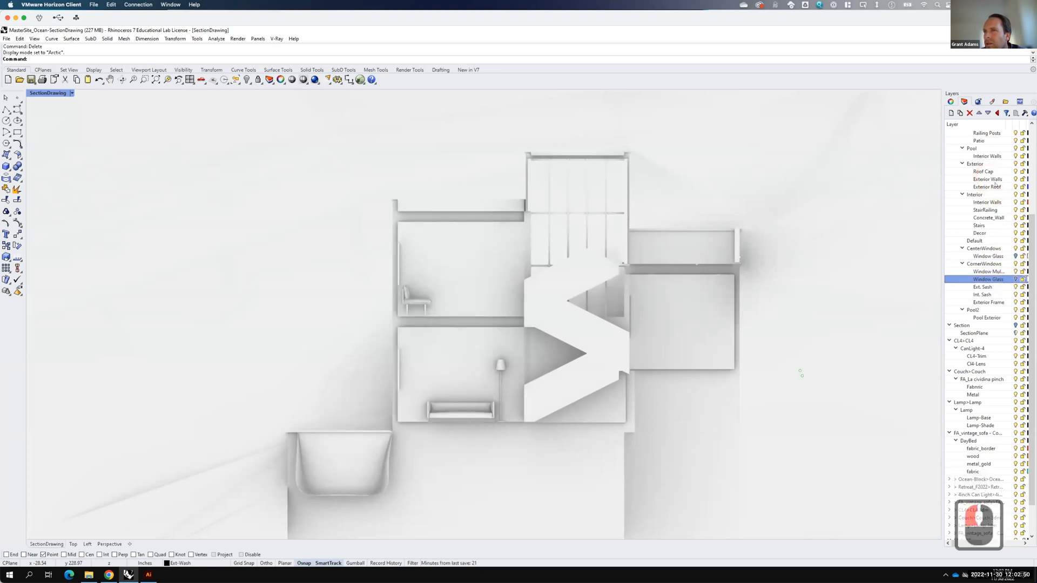
pyautogui.scroll(1, 998, 135)
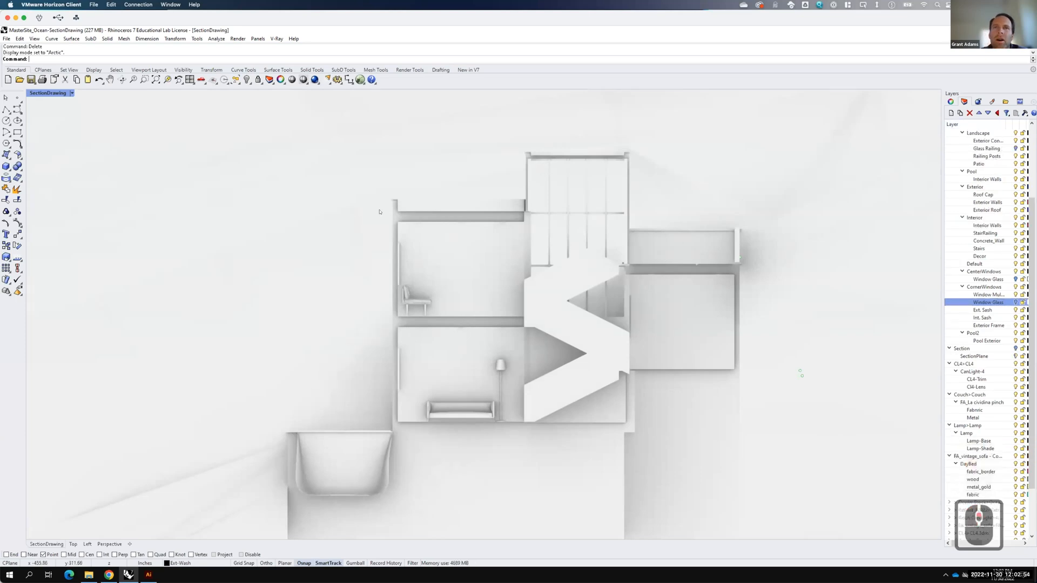
# Step: Capture the SectionDrawing viewport to a JPEG at 5000 x 3460 pixels and save it in the Section folder
pyautogui.tripleClick(73, 92)
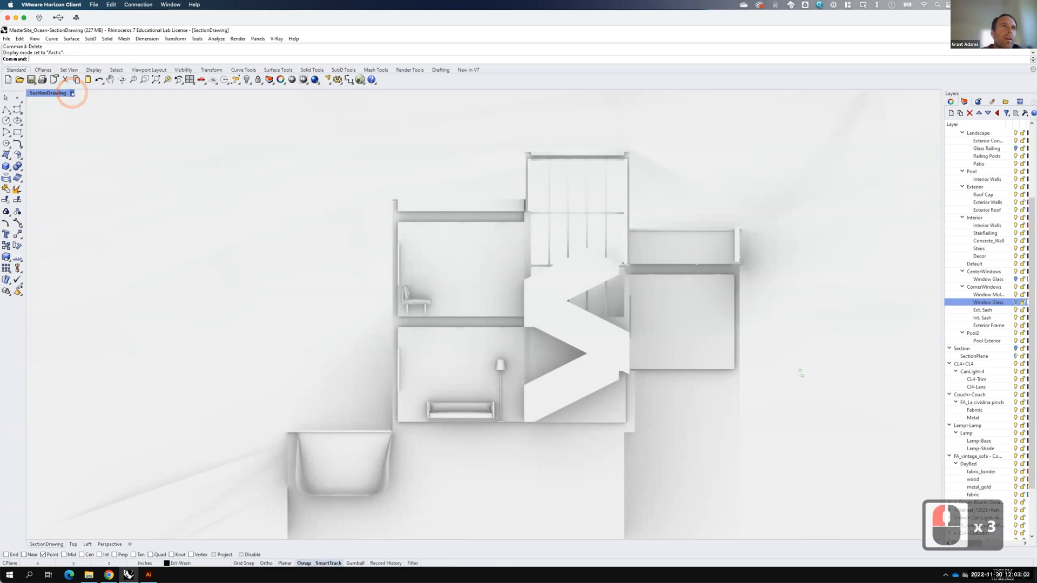
pyautogui.click(69, 93)
pyautogui.moveTo(108, 353)
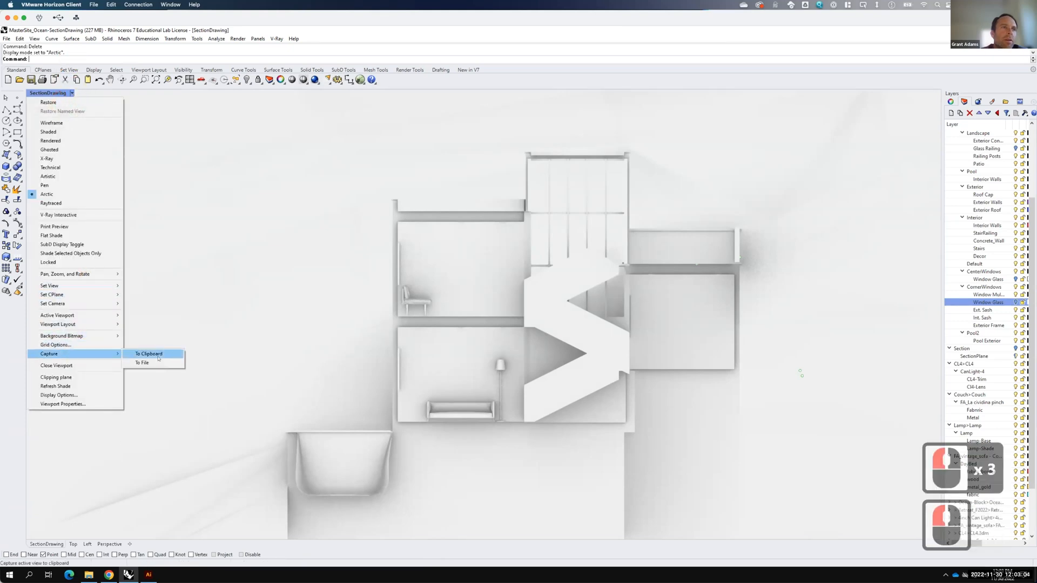
pyautogui.click(156, 362)
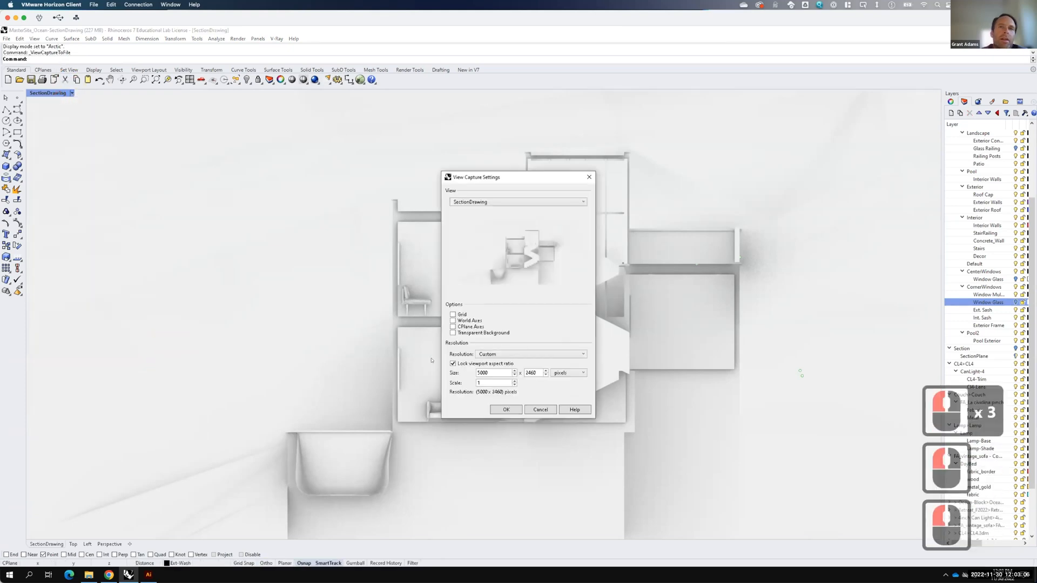
pyautogui.click(506, 410)
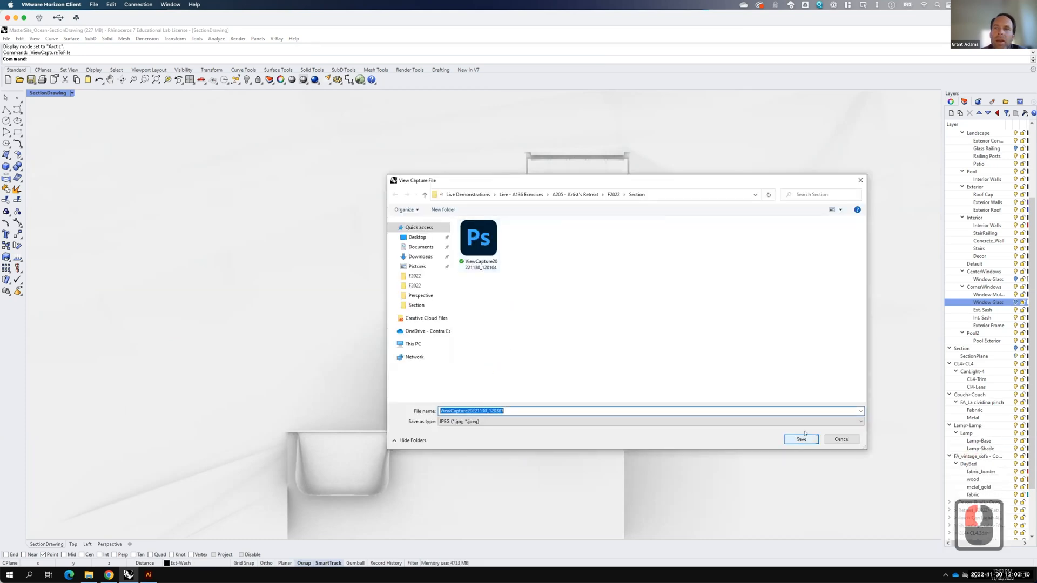
pyautogui.click(801, 439)
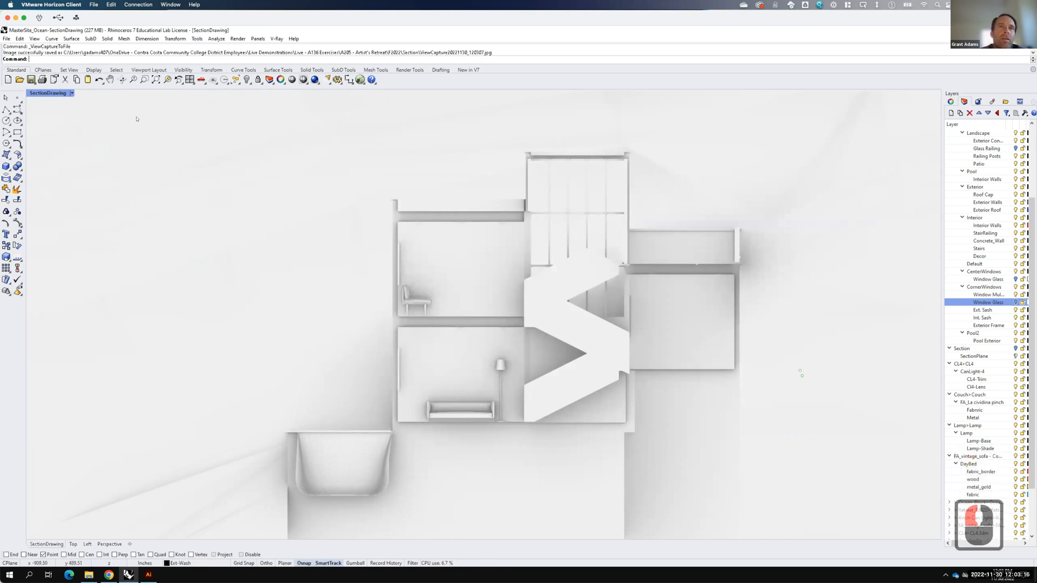
# Step: Turn on the Glass Railing layer and both Window Glass layers, and set the SectionDrawing viewport to Shaded mode
pyautogui.click(1015, 149)
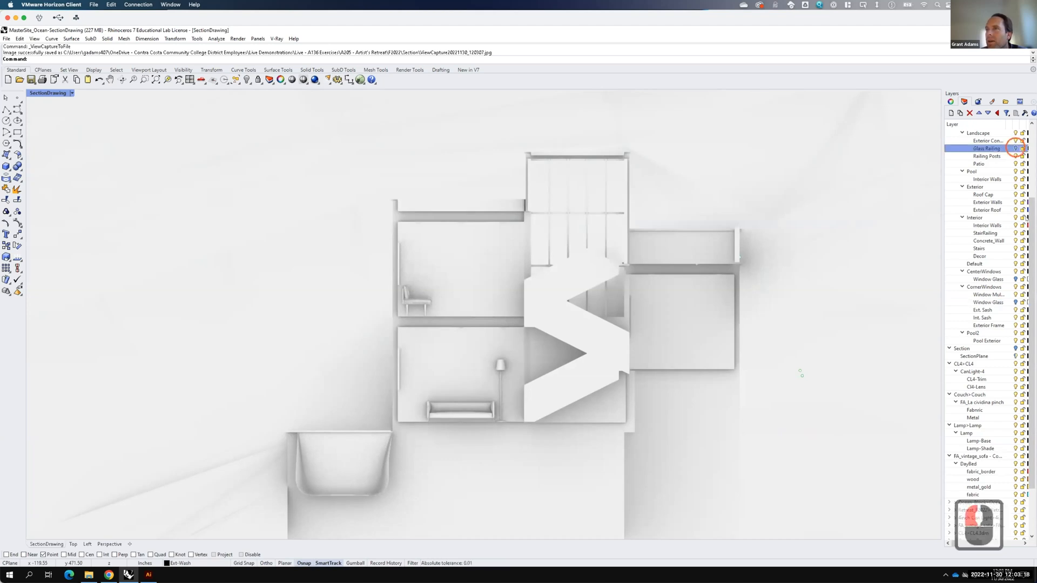
pyautogui.click(1015, 279)
pyautogui.click(1015, 302)
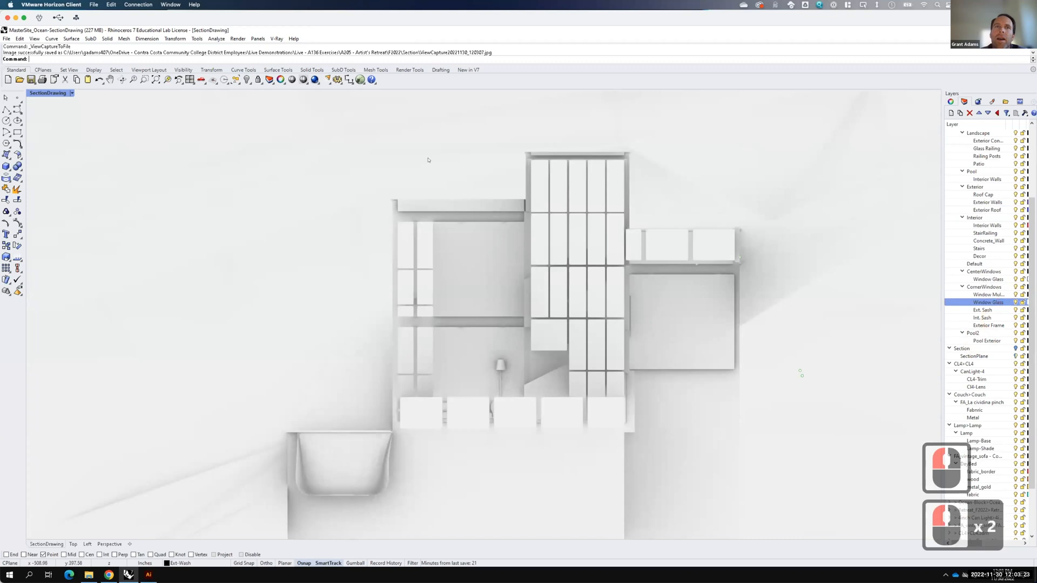
pyautogui.click(72, 93)
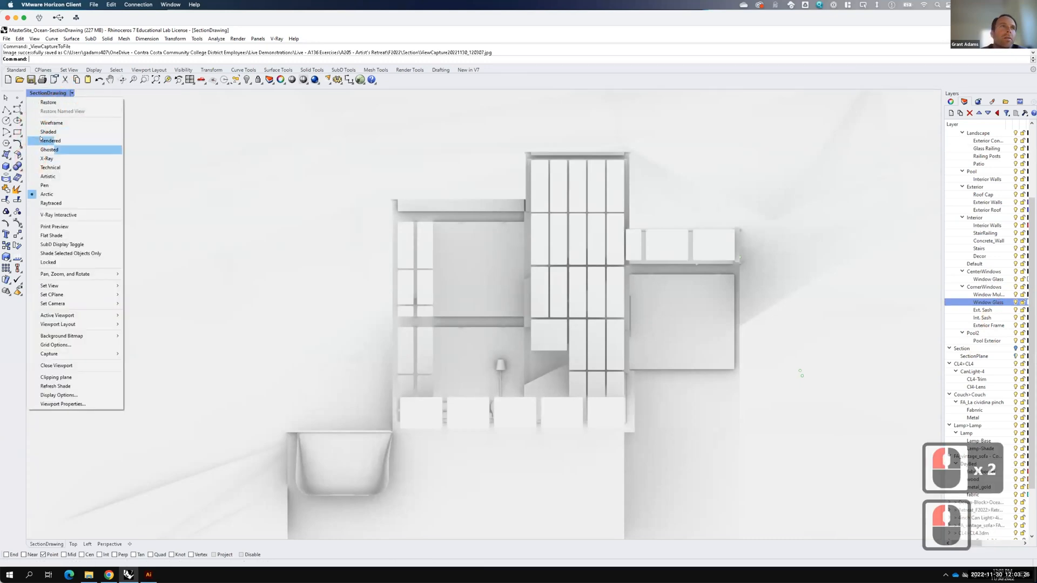
pyautogui.click(42, 133)
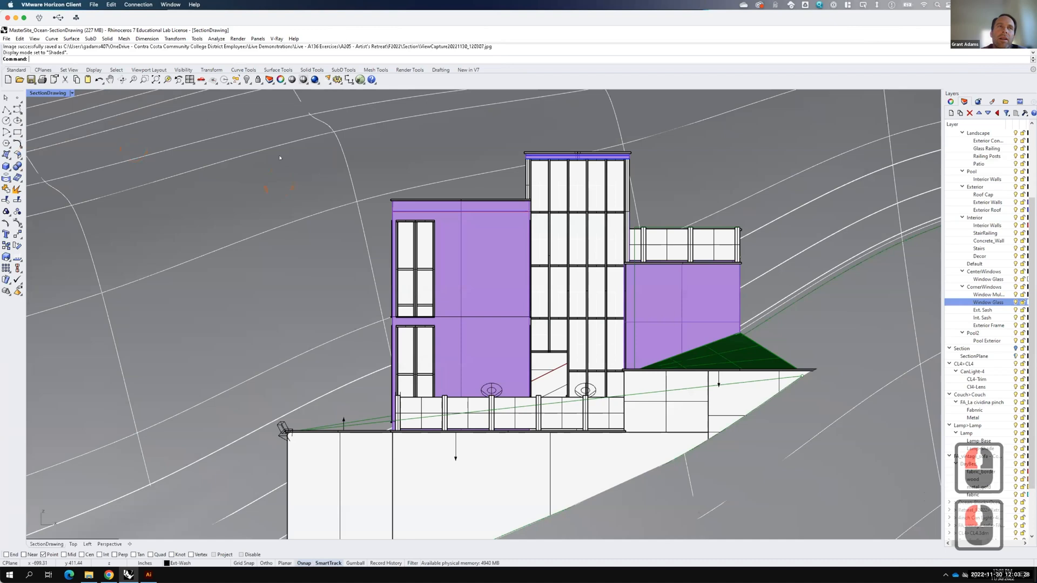
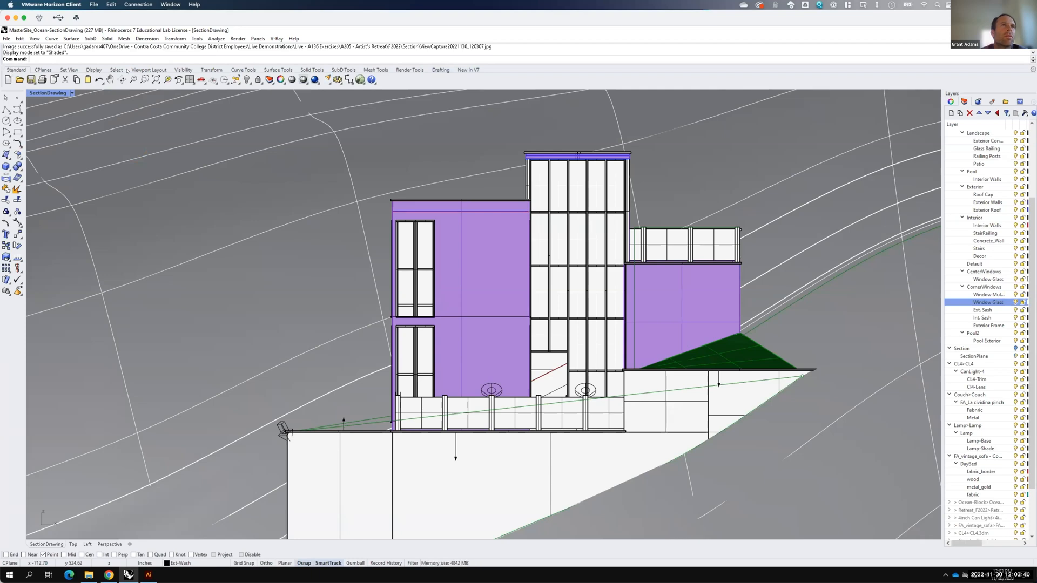
# Step: Start a V-Ray test render of the SectionDrawing view and stop it before completion
pyautogui.press('F15')
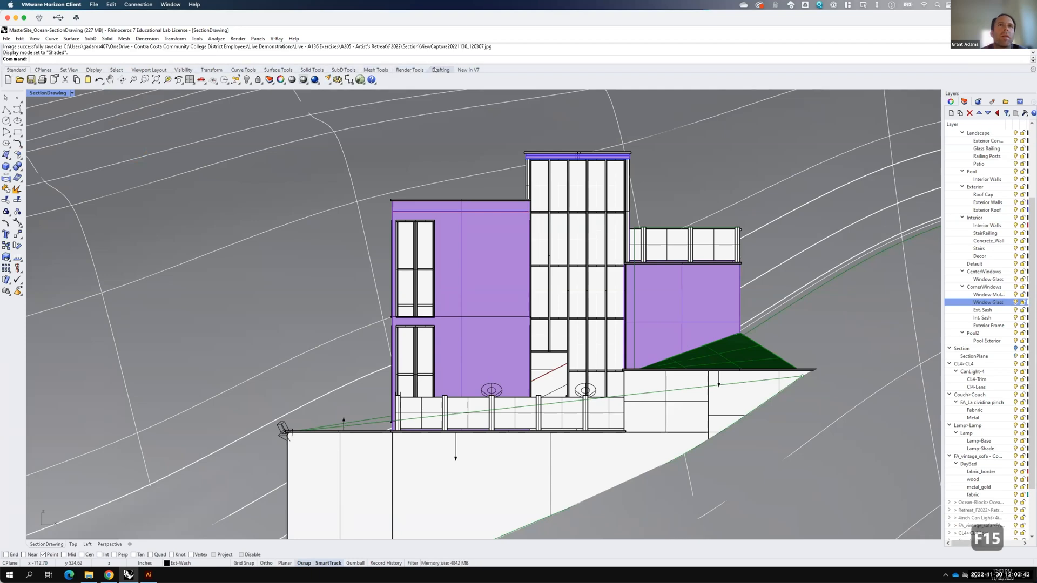
pyautogui.click(410, 70)
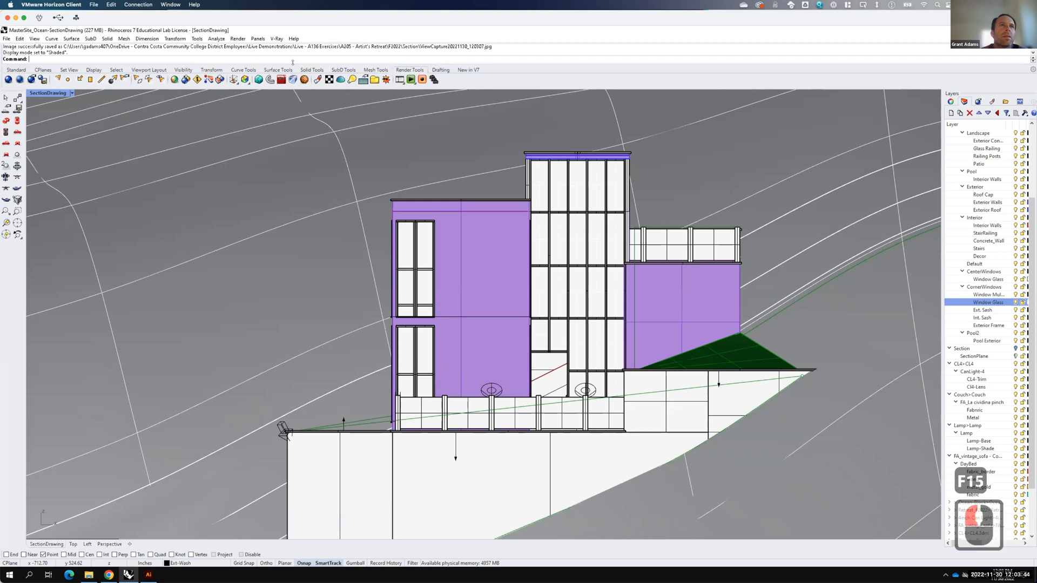
pyautogui.click(16, 70)
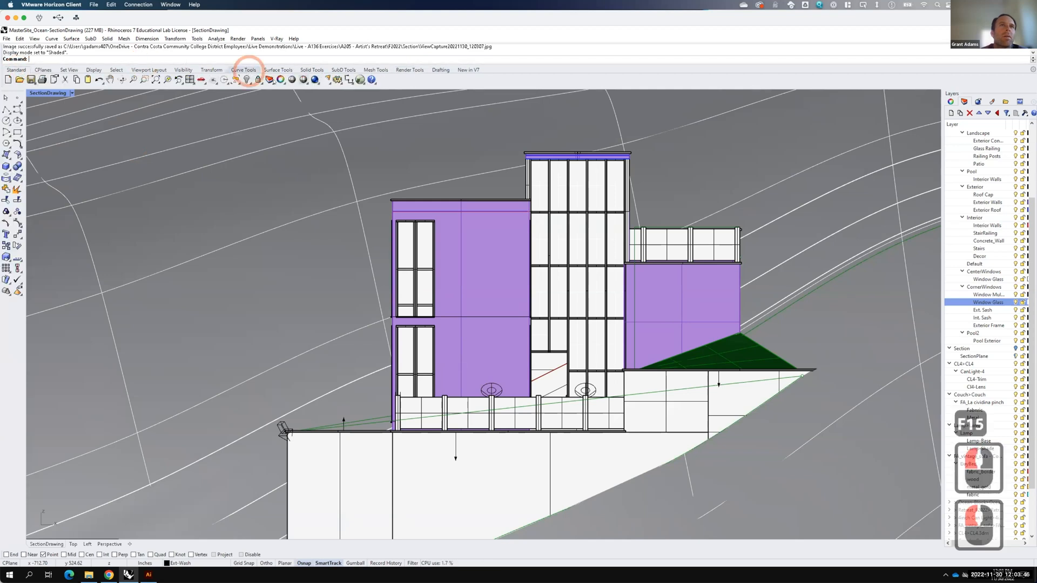
pyautogui.click(315, 79)
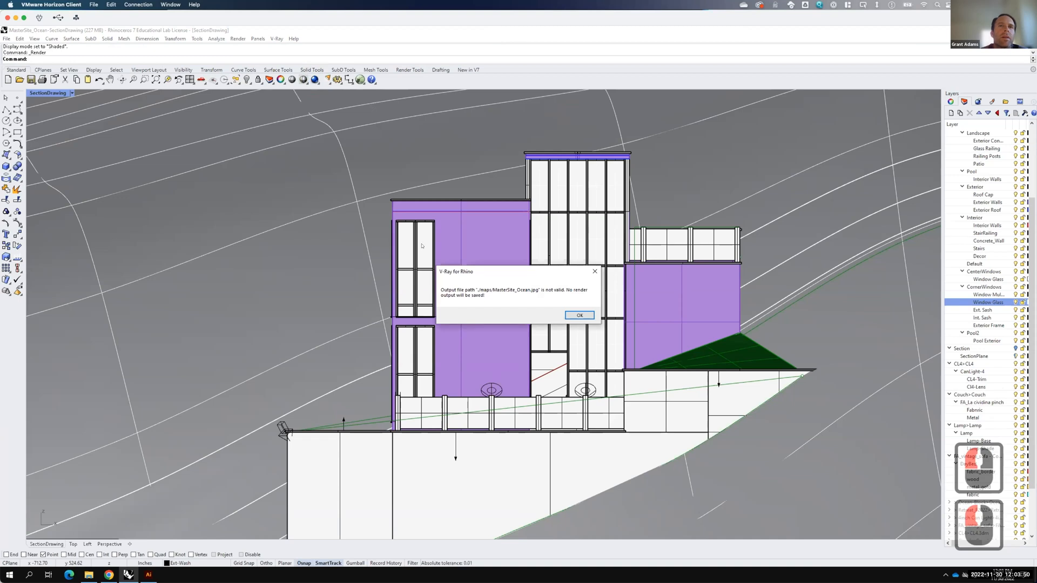
pyautogui.click(576, 316)
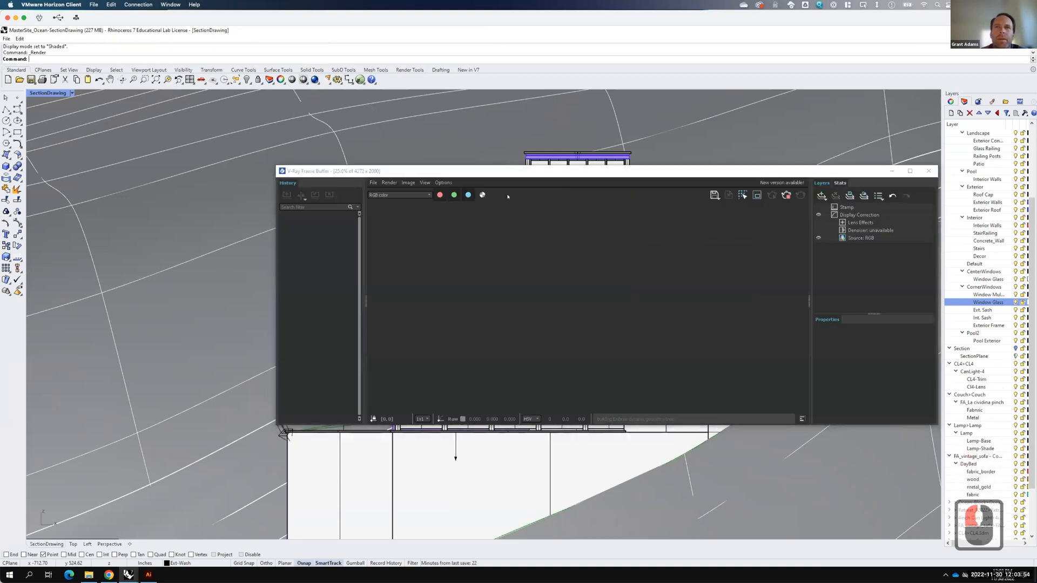
pyautogui.click(511, 171)
pyautogui.moveTo(511, 171); pyautogui.dragTo(361, 151)
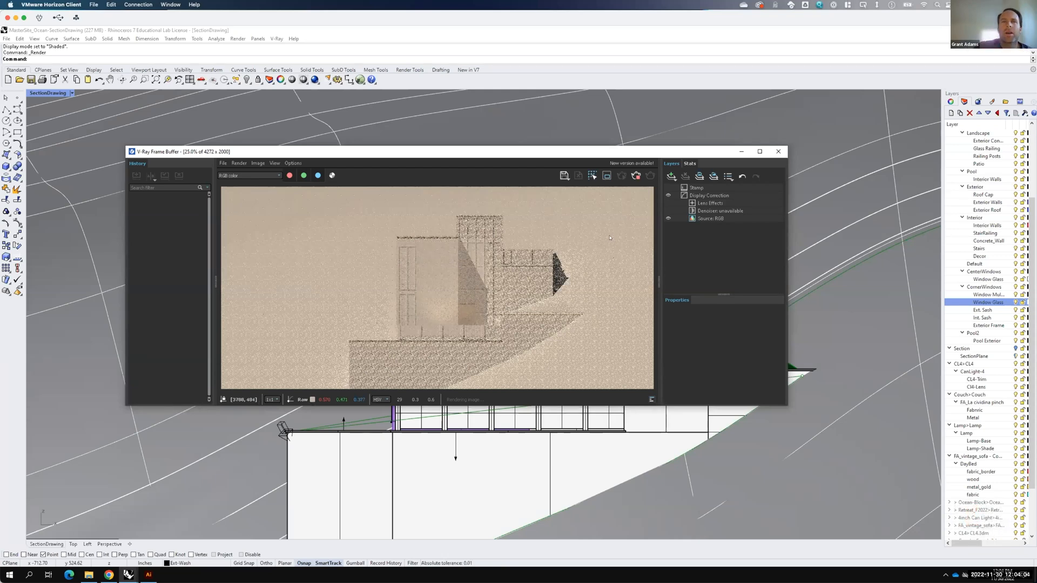
pyautogui.click(635, 175)
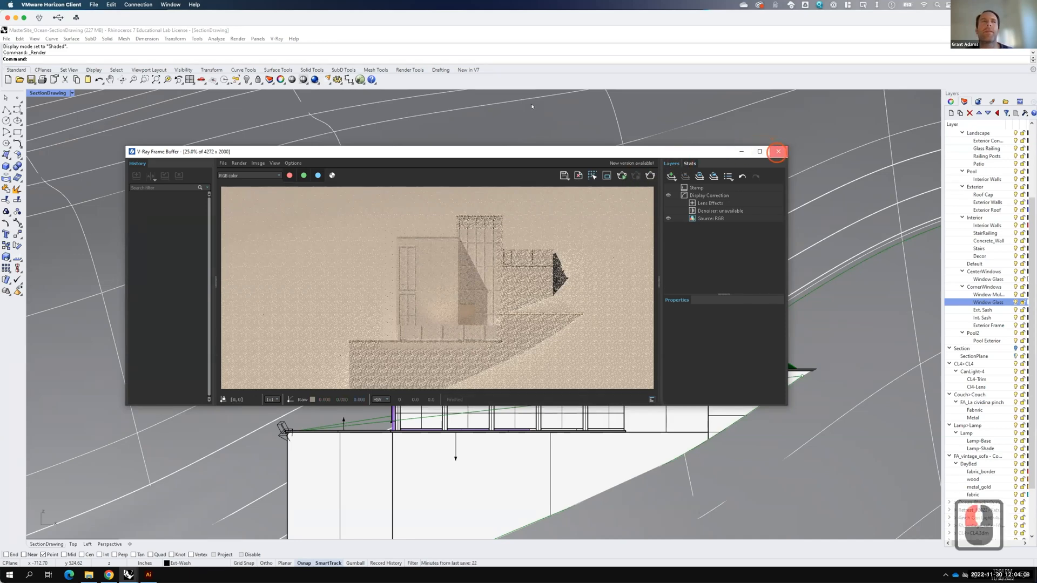
# Step: Close the V-Ray render window and select all objects on the near side of the section cut in the Left viewport
pyautogui.click(778, 152)
pyautogui.doubleClick(56, 93)
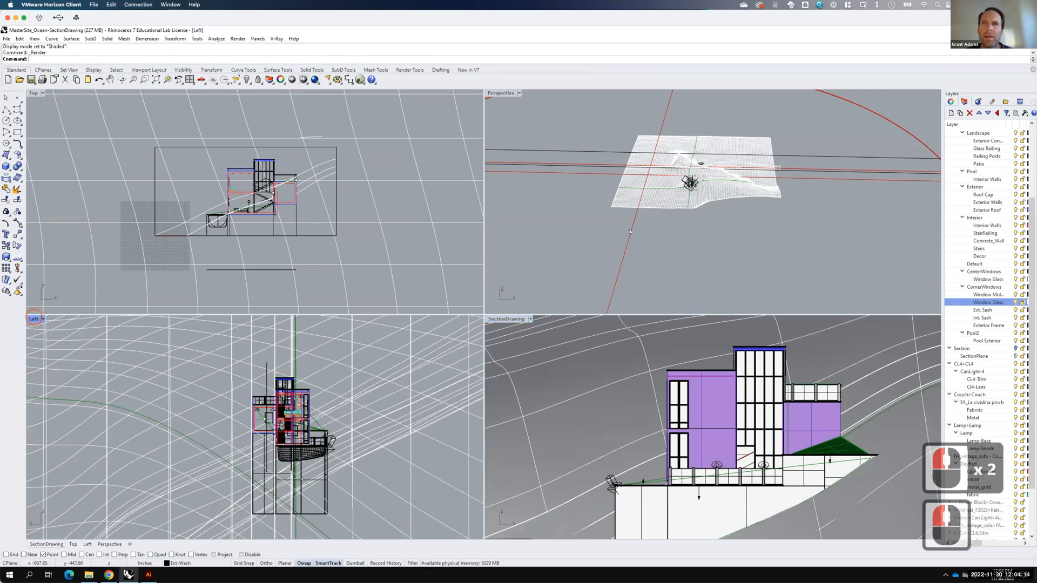
pyautogui.doubleClick(33, 318)
pyautogui.moveTo(659, 164); pyautogui.dragTo(560, 516)
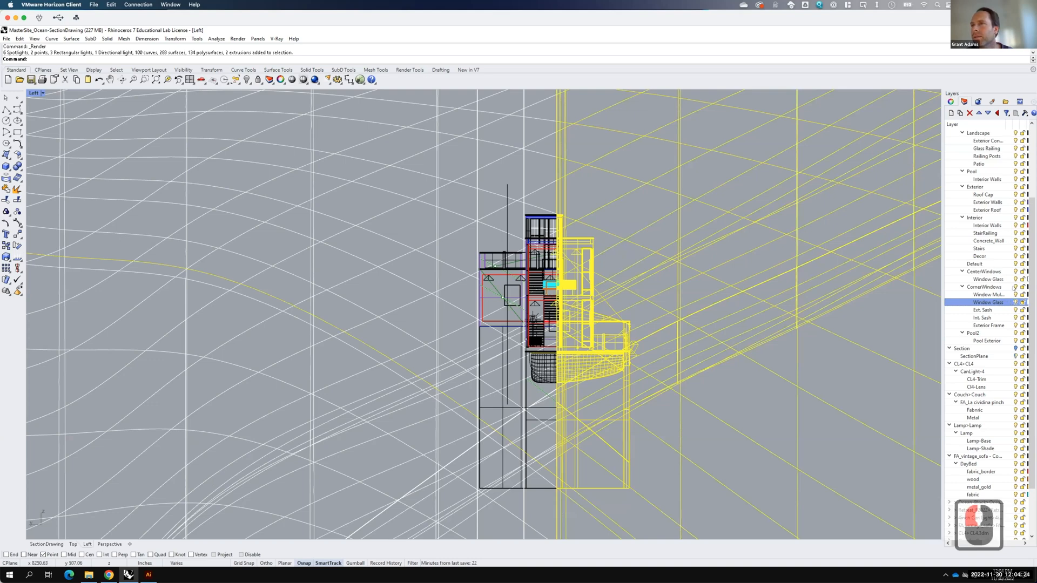
# Step: Turn off the Window Glass layers under CenterWindows and CornerWindows and the Glass Railing layer
pyautogui.click(1007, 279)
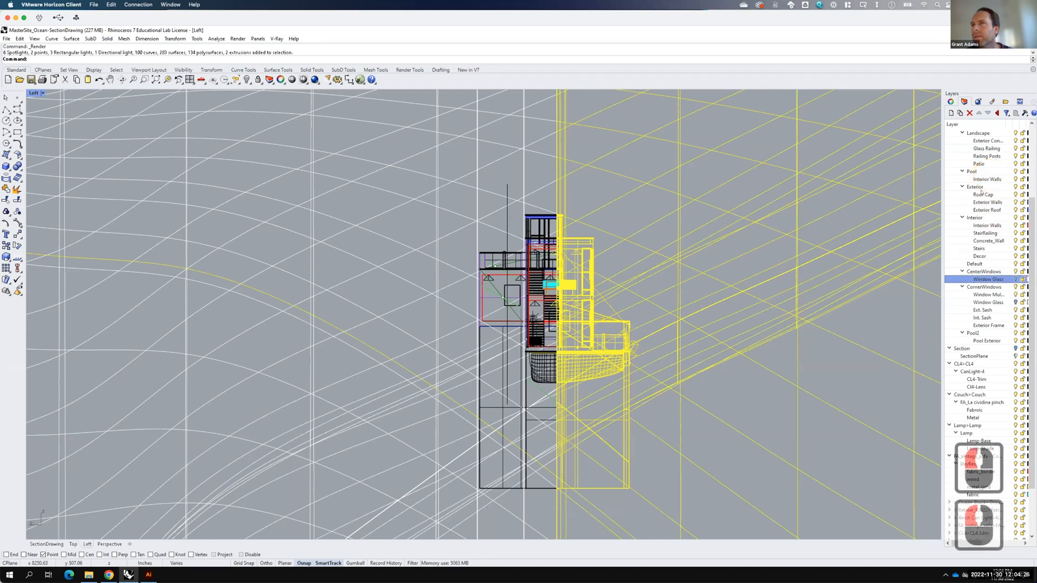
pyautogui.click(1013, 147)
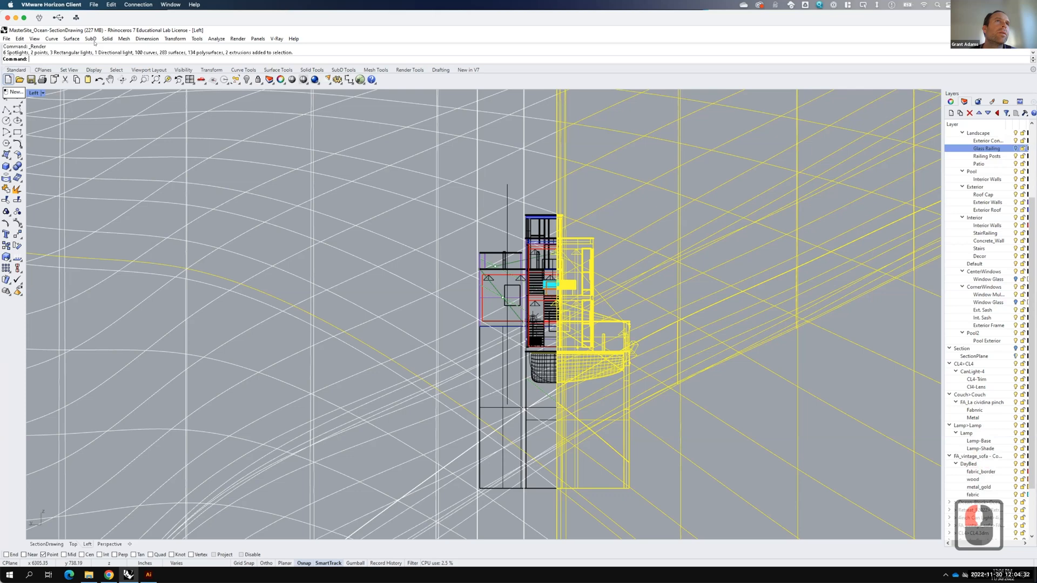
# Step: Apply the see-through cThru V-Ray material to the selected objects in front of the section cut
pyautogui.click(237, 39)
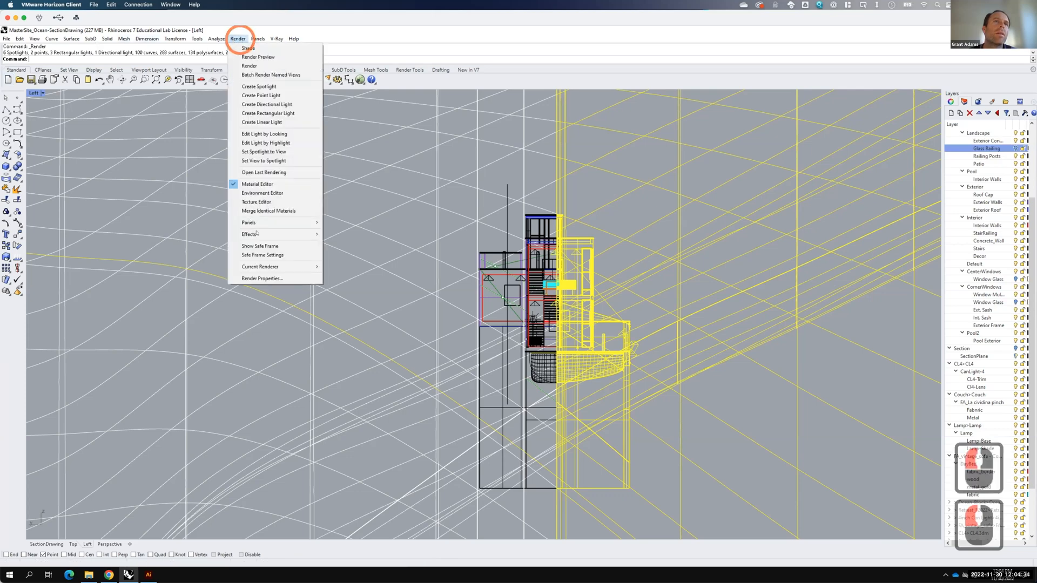
pyautogui.moveTo(257, 268)
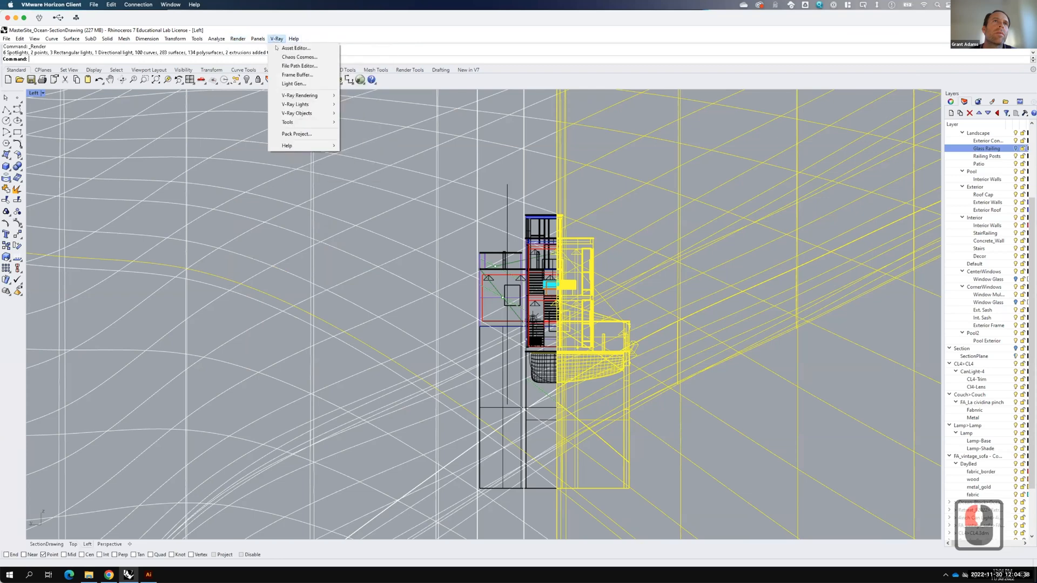
pyautogui.click(280, 47)
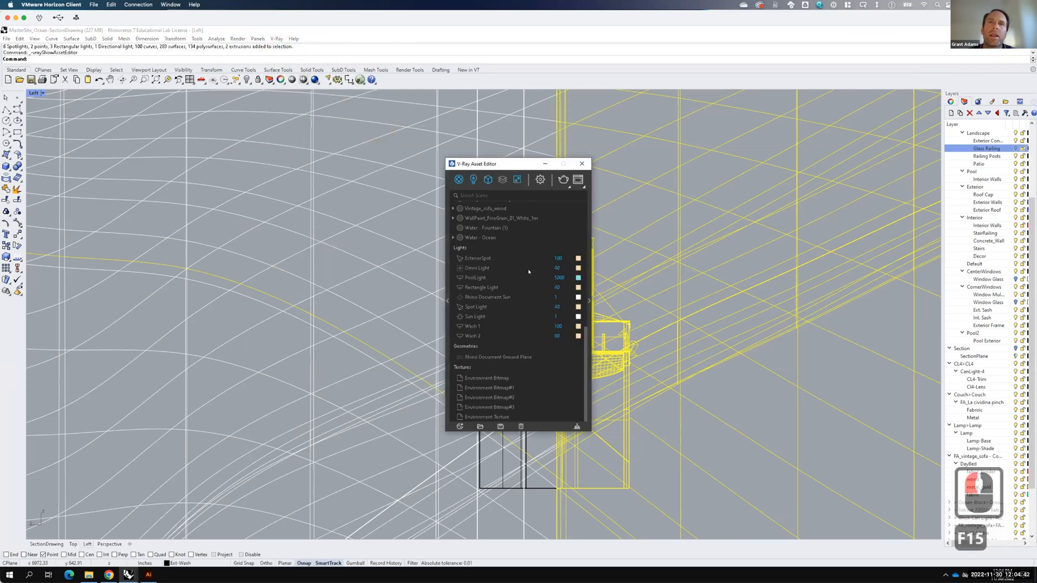
pyautogui.scroll(11, 527, 270)
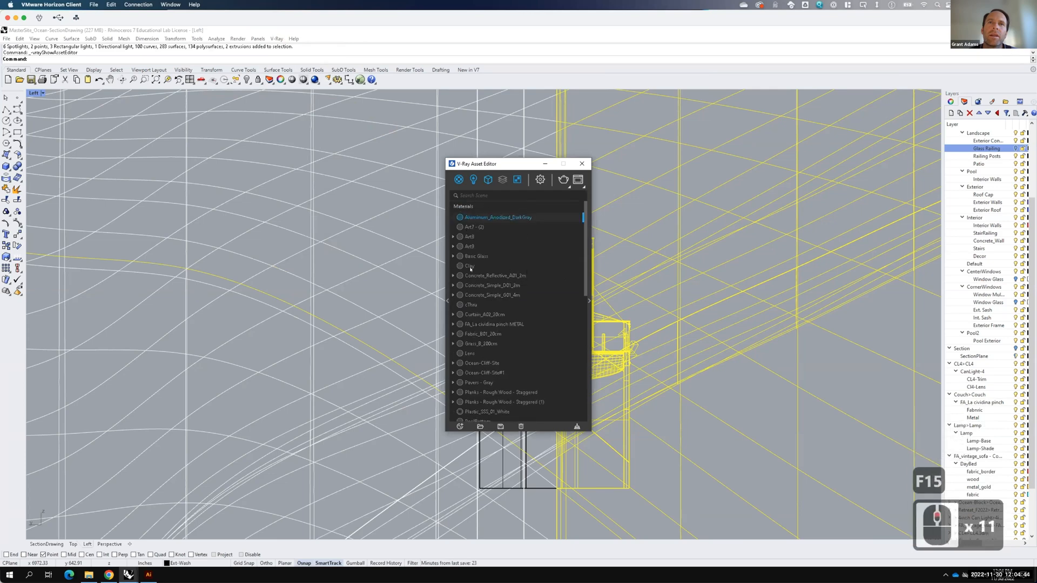
pyautogui.click(473, 305)
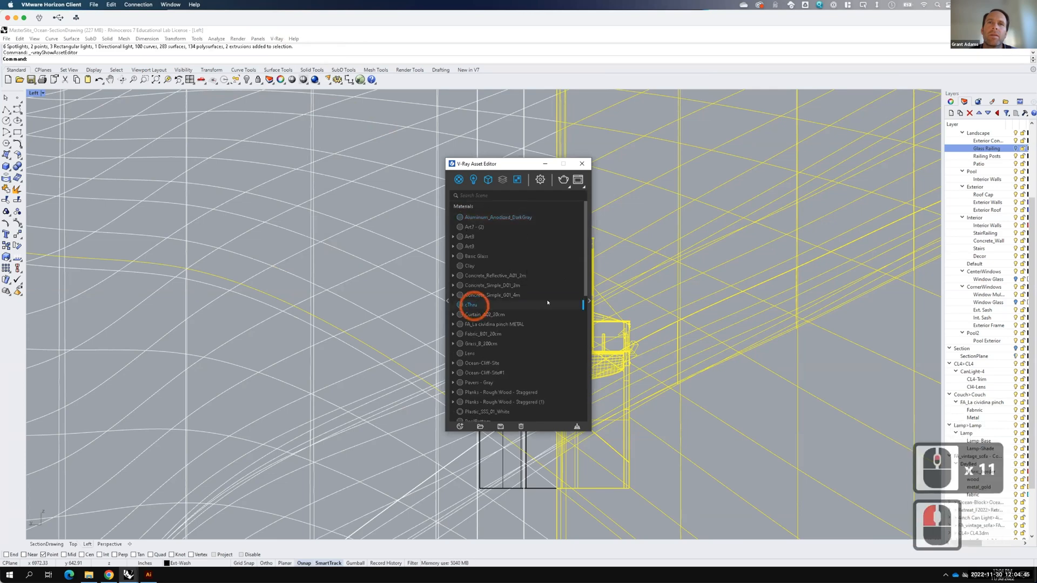
pyautogui.click(588, 300)
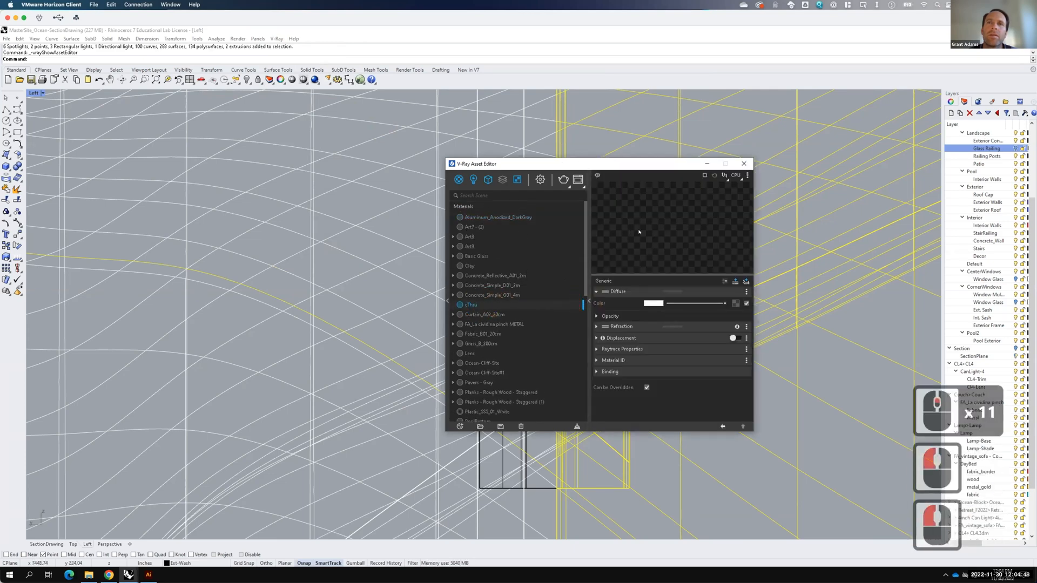
pyautogui.rightClick(471, 305)
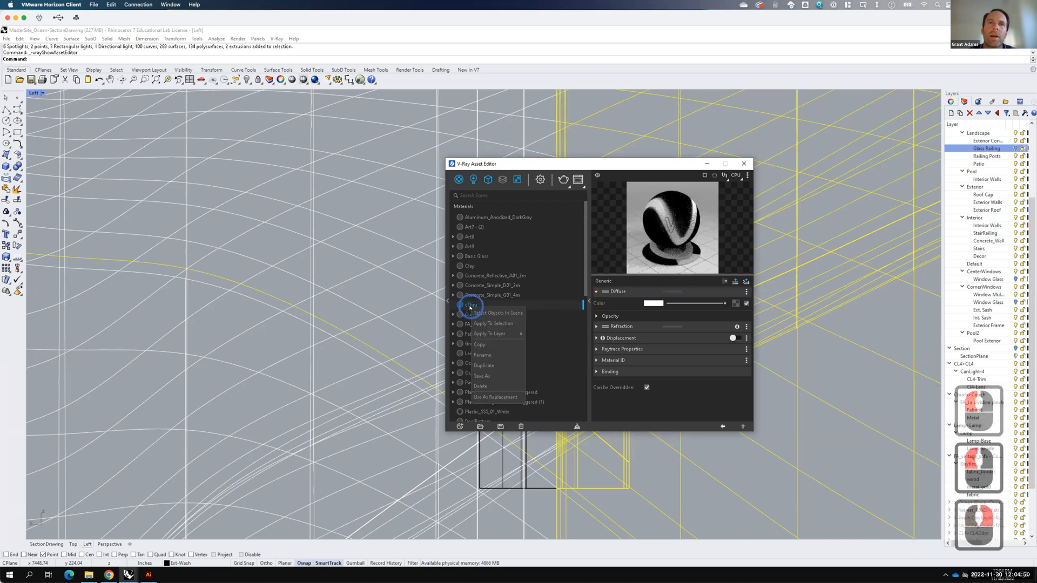
pyautogui.click(500, 323)
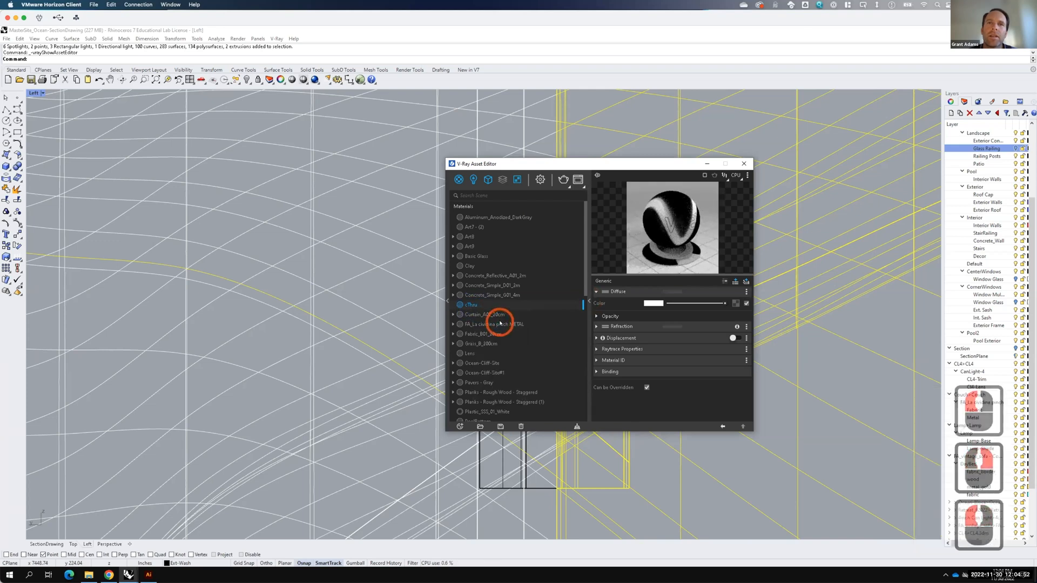
pyautogui.moveTo(571, 165); pyautogui.dragTo(365, 164)
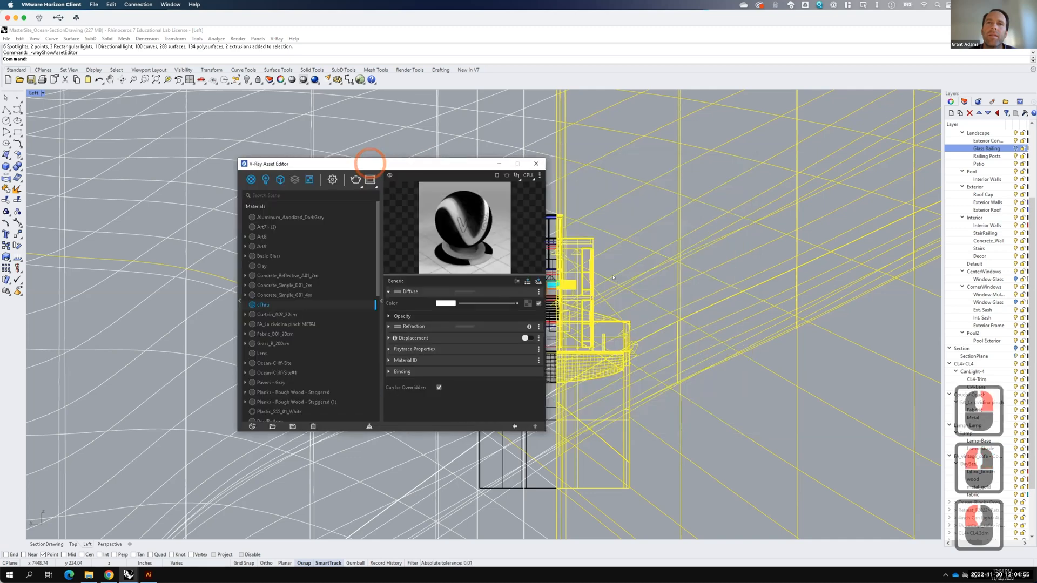
pyautogui.click(539, 166)
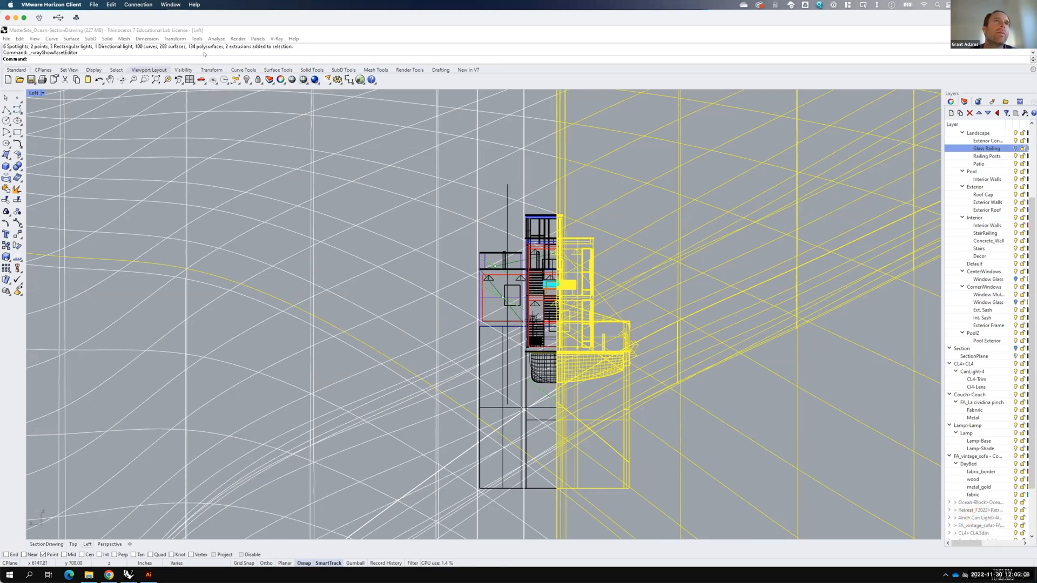
# Step: Disable Material Override in the V-Ray render settings and close the Asset Editor
pyautogui.click(276, 40)
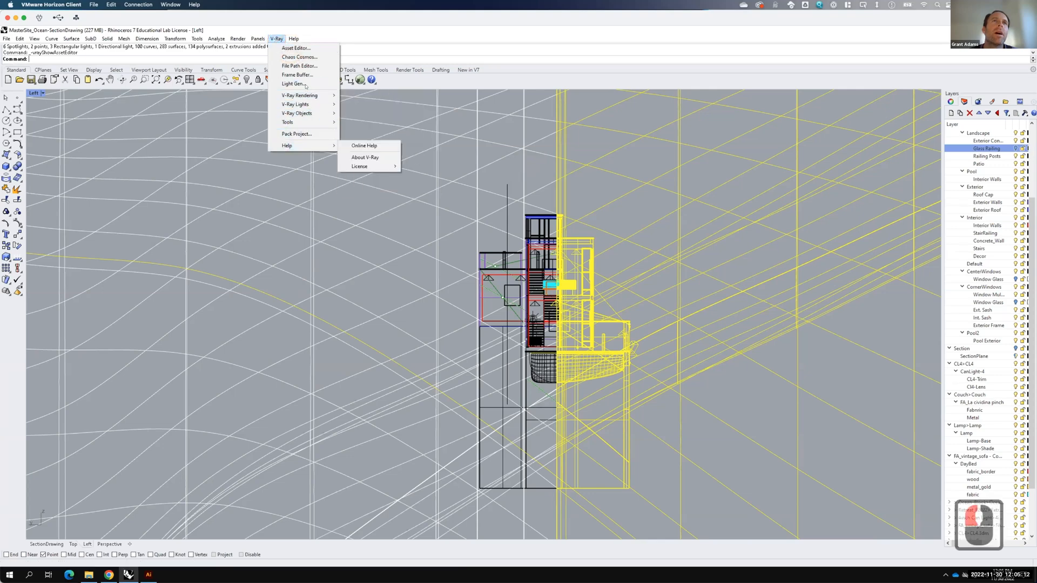
pyautogui.click(297, 48)
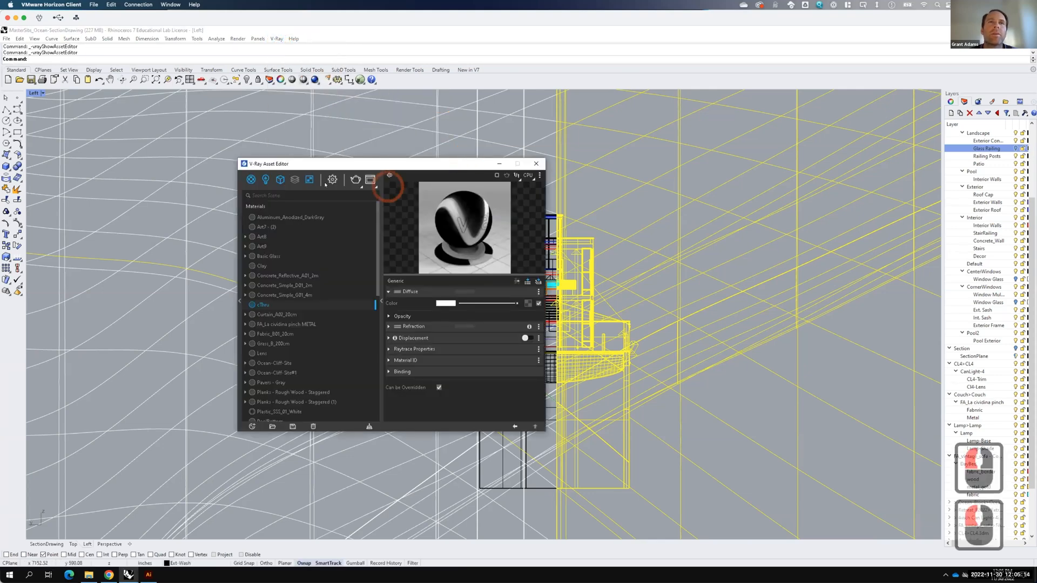
pyautogui.click(332, 179)
pyautogui.click(369, 357)
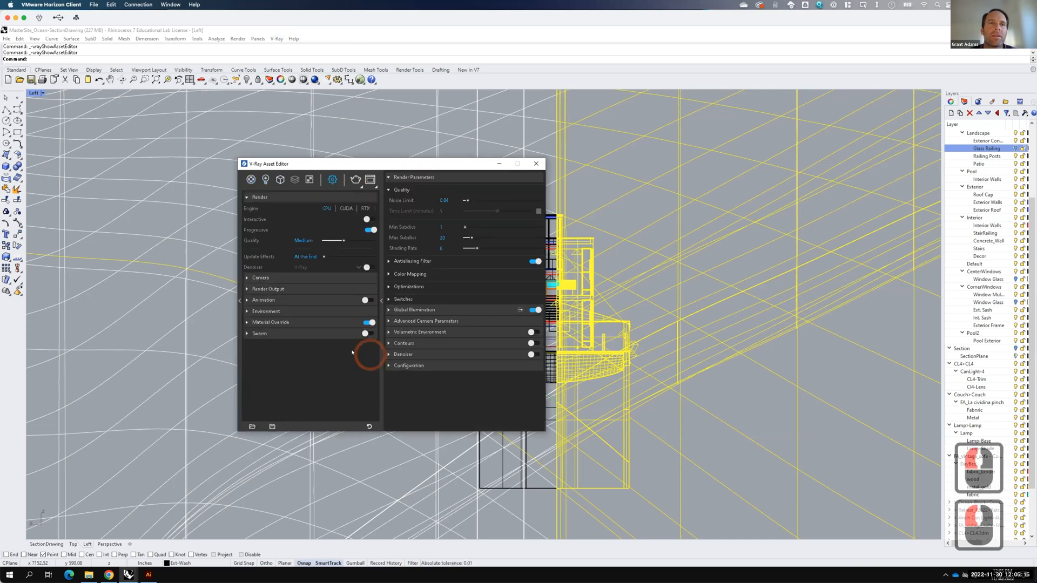
pyautogui.click(369, 323)
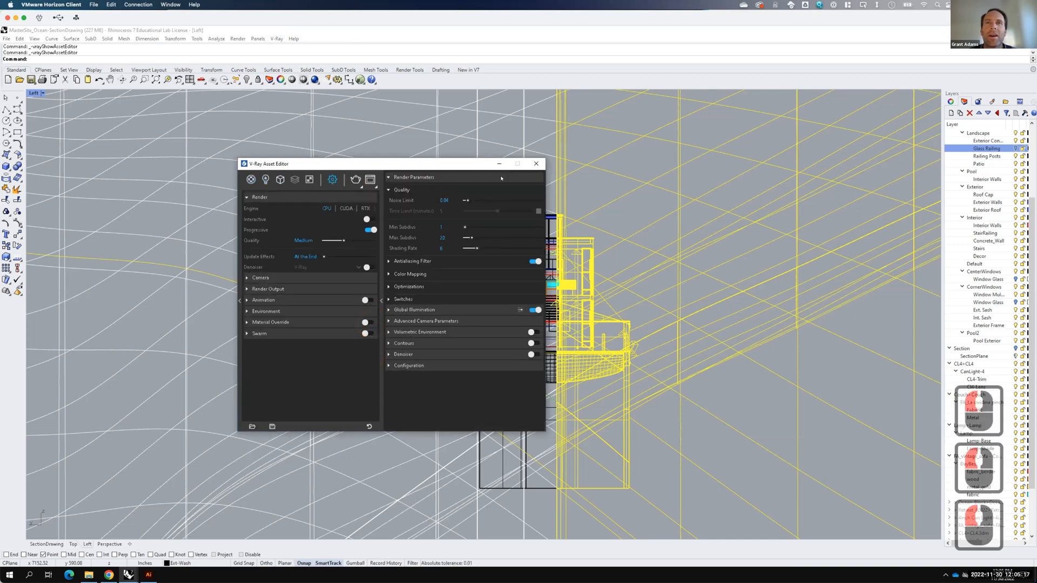
pyautogui.click(536, 163)
# Step: Maximize the SectionDrawing viewport, set it to the saved section view, and start a V-Ray render
pyautogui.doubleClick(36, 92)
pyautogui.click(506, 319)
pyautogui.doubleClick(507, 320)
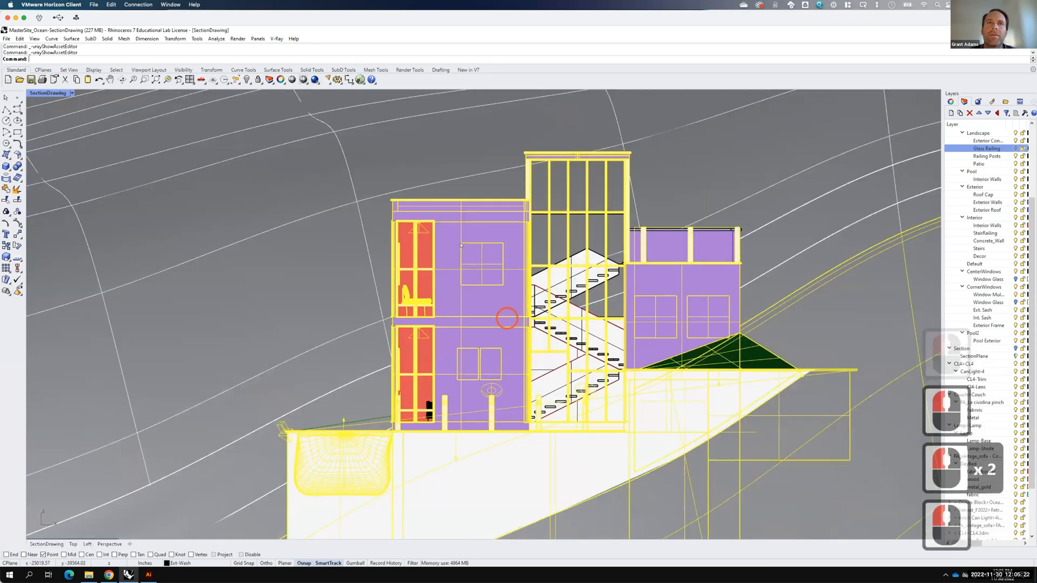
pyautogui.click(72, 92)
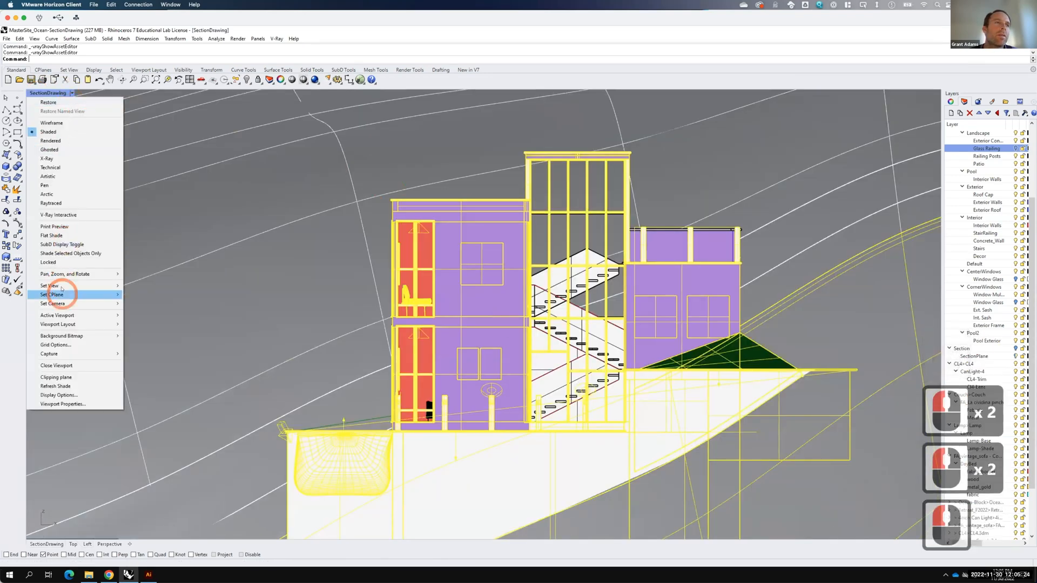
pyautogui.moveTo(69, 286)
pyautogui.click(151, 437)
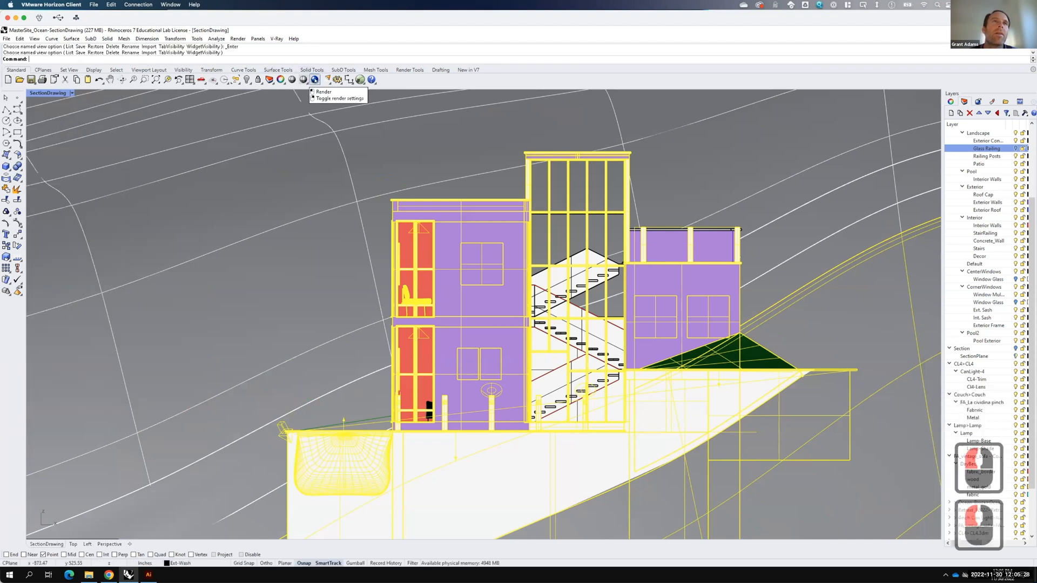
pyautogui.click(314, 80)
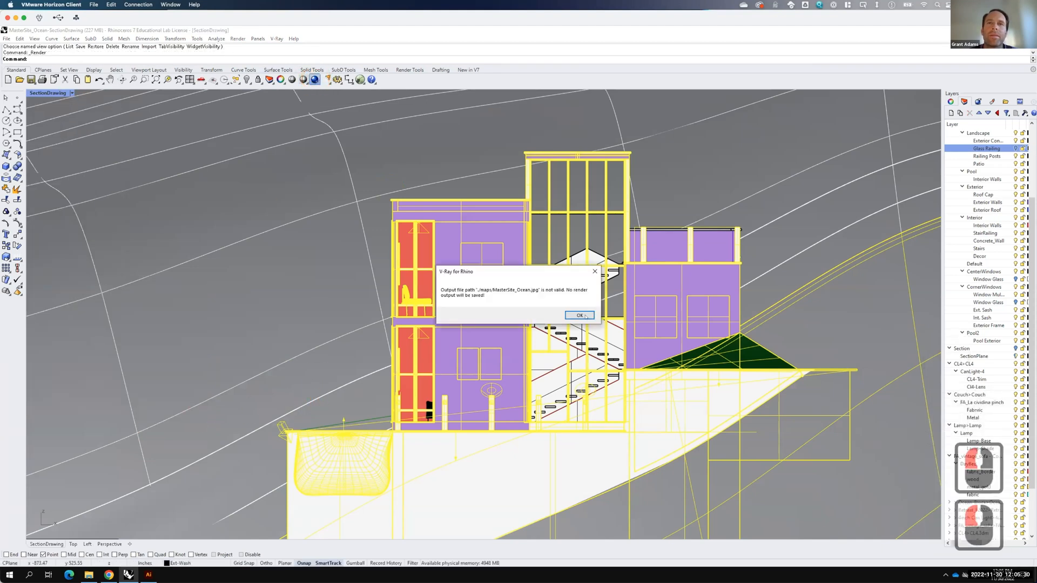
pyautogui.click(580, 315)
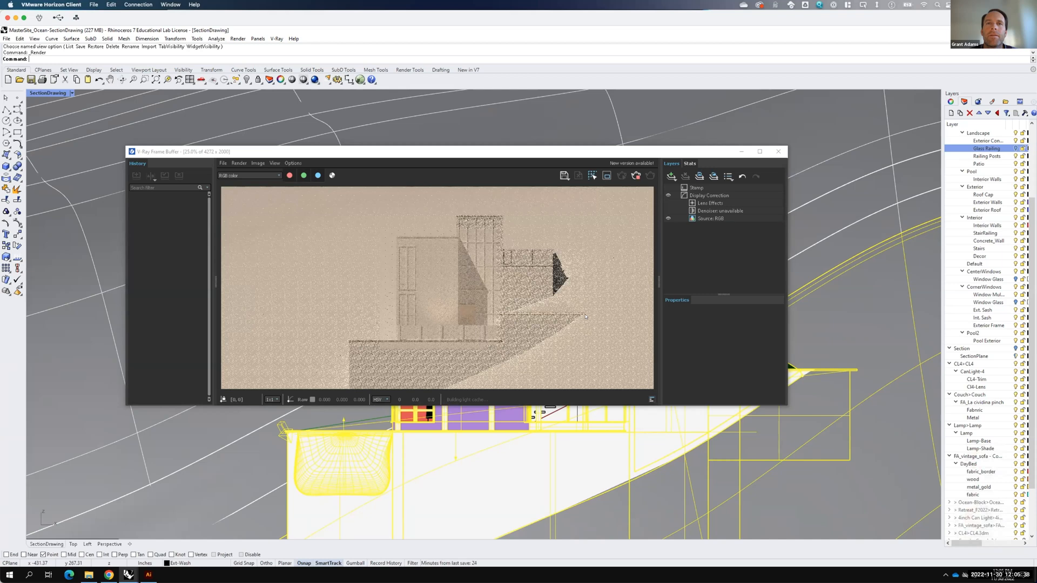
pyautogui.press('F15')
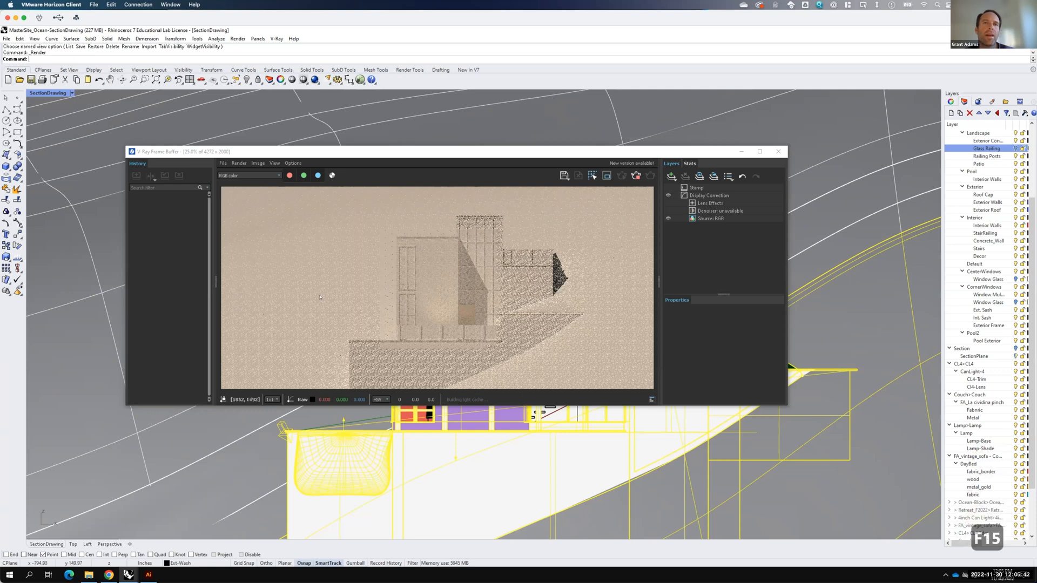
# Step: Switch to Illustrator and place ViewCapture20221130_120307 as a linked image at the artboard's upper-left corner
pyautogui.click(148, 574)
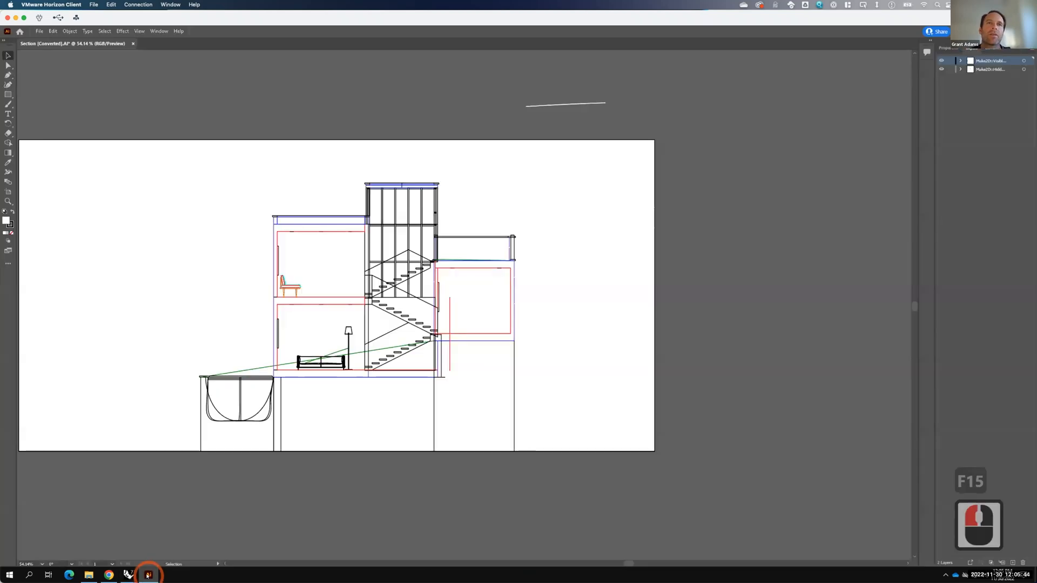
pyautogui.click(39, 31)
pyautogui.click(48, 180)
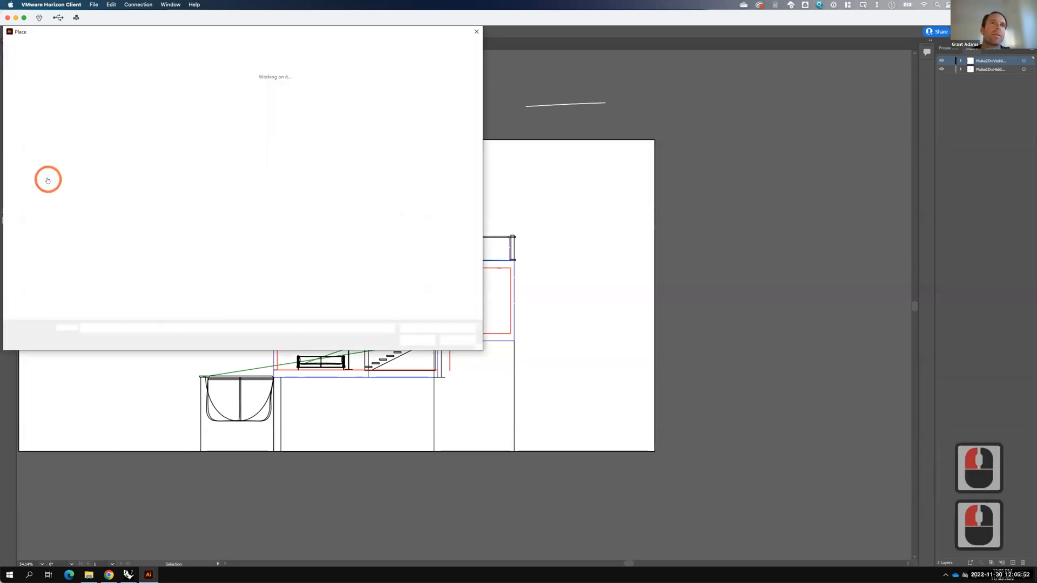
pyautogui.click(241, 94)
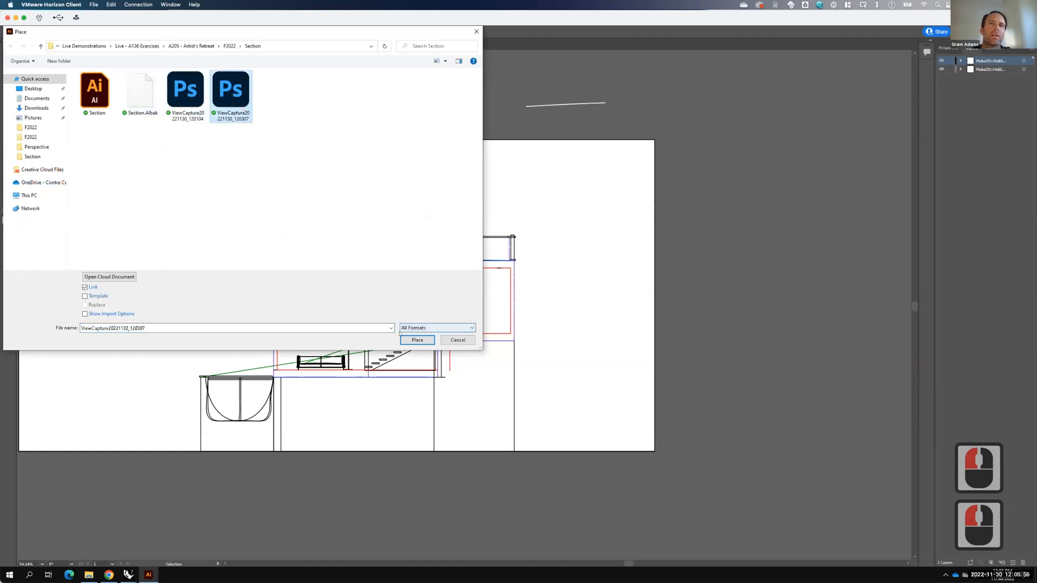
pyautogui.click(424, 341)
pyautogui.click(21, 143)
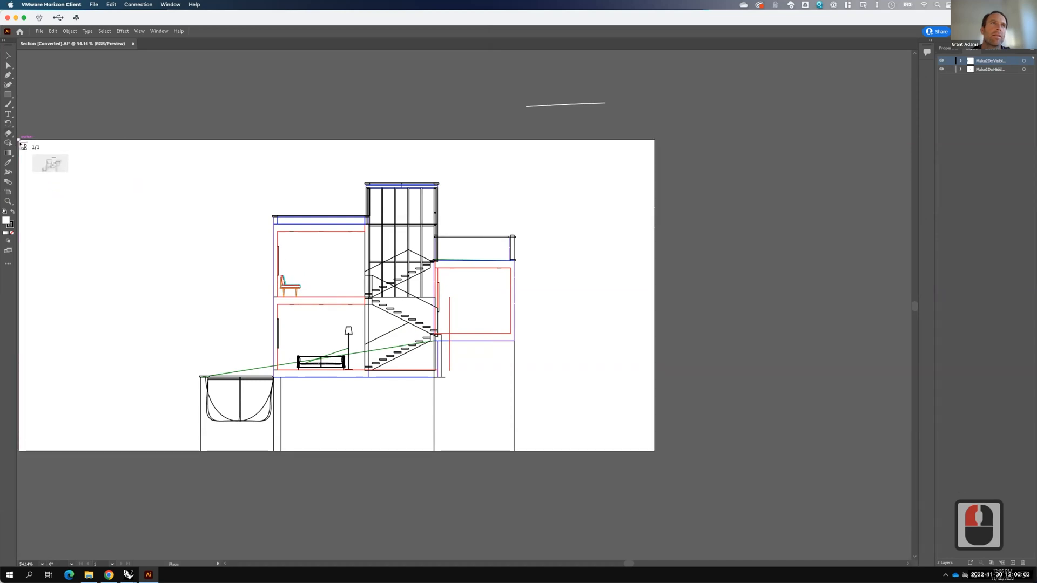
pyautogui.click(20, 143)
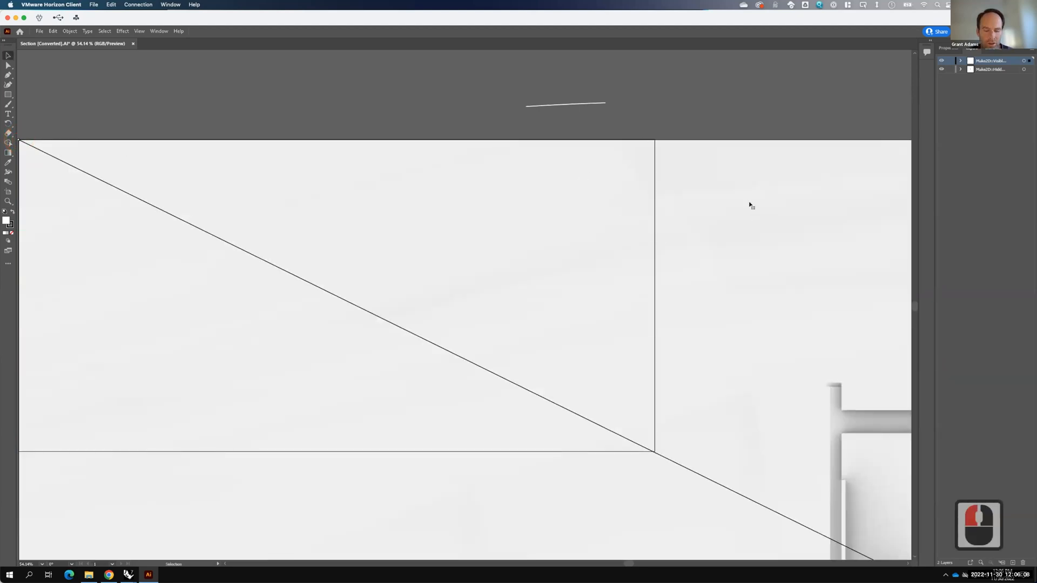
# Step: Scale the placed view capture down proportionally so that it fits the artboard
pyautogui.hotkey('ctrl', '-')
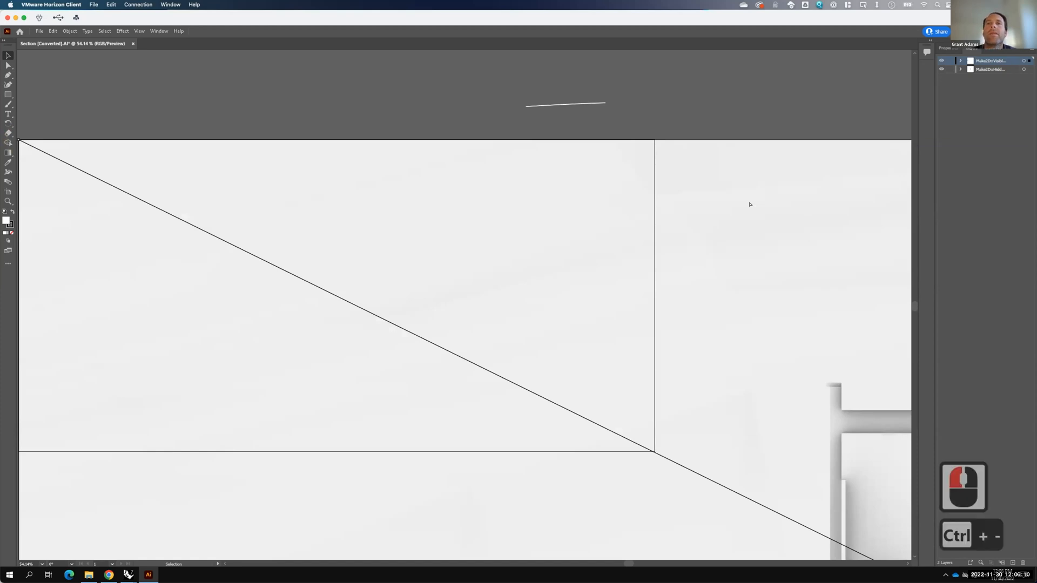
pyautogui.hotkey('ctrl', '-')
pyautogui.hotkey('ctrl', '-')
pyautogui.hotkey('ctrl', '-')
pyautogui.hotkey('ctrl', '-')
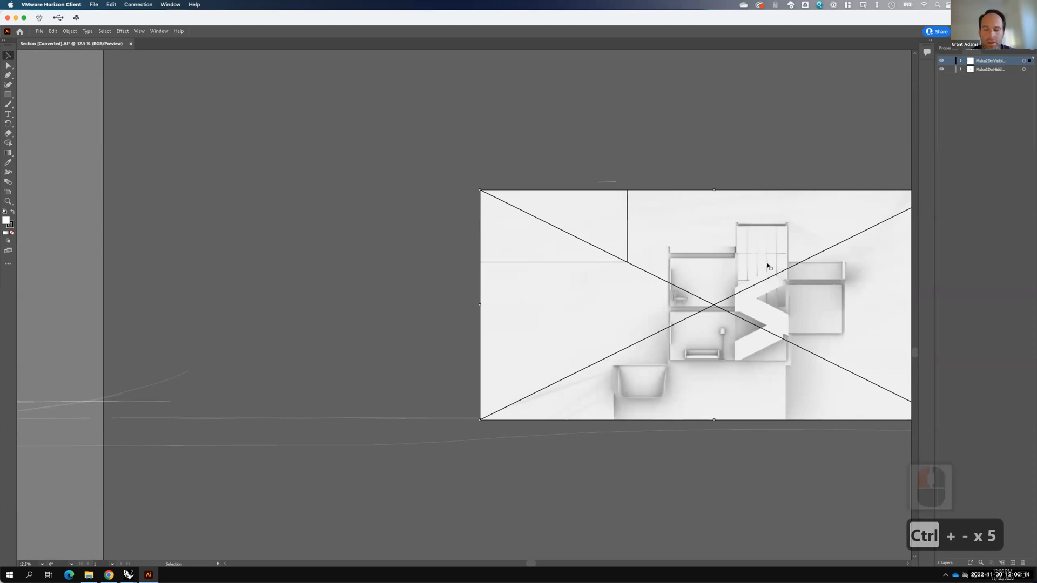
pyautogui.press('space')
pyautogui.moveTo(627, 241); pyautogui.dragTo(535, 231)
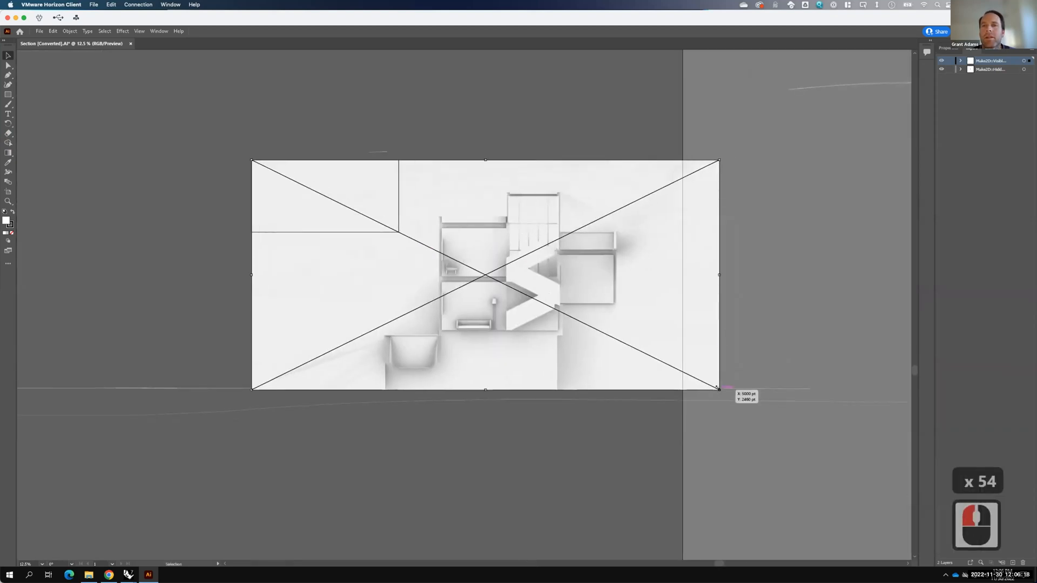
pyautogui.moveTo(718, 390); pyautogui.dragTo(410, 233)
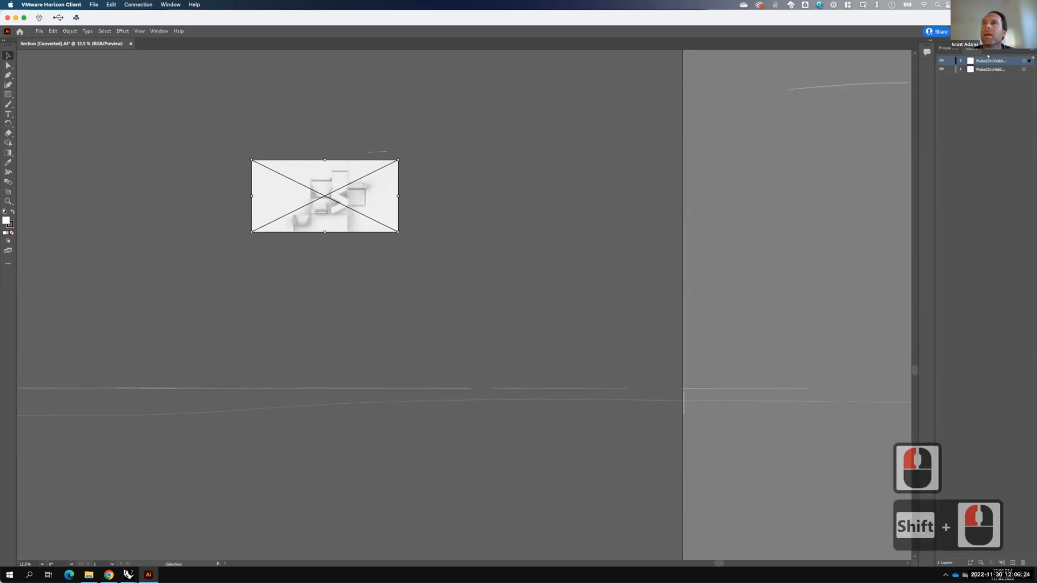
# Step: Create a new layer, move the placed view capture onto it, and put that layer beneath both Make2D layers
pyautogui.click(1012, 562)
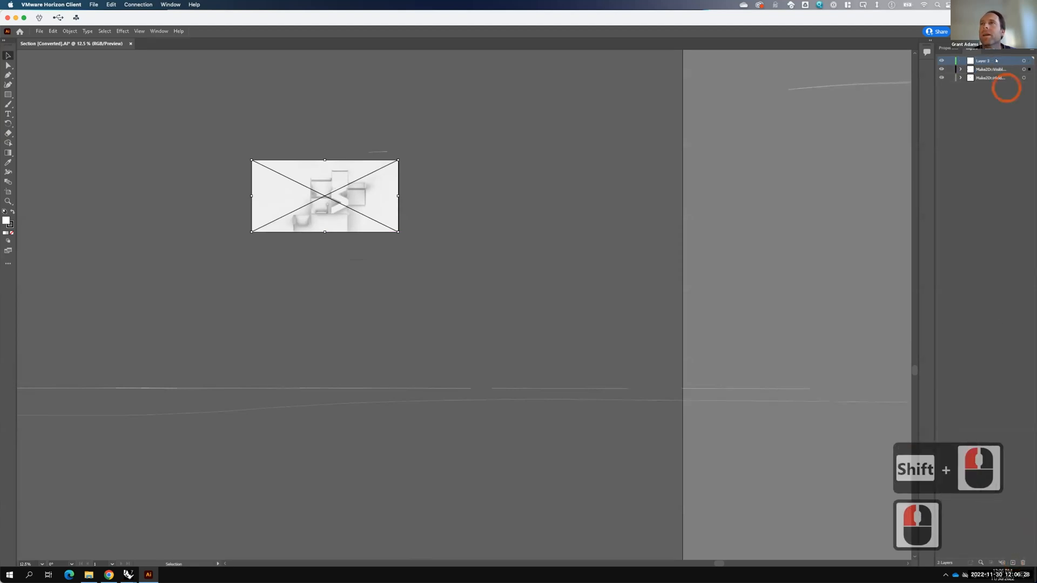
pyautogui.click(345, 196)
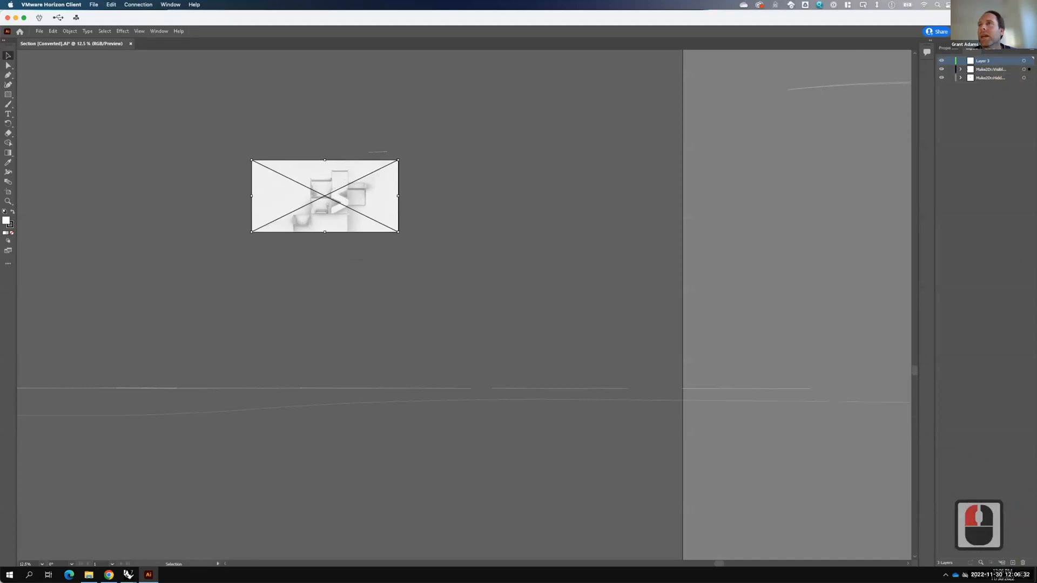
pyautogui.click(1027, 61)
pyautogui.moveTo(988, 60); pyautogui.dragTo(987, 86)
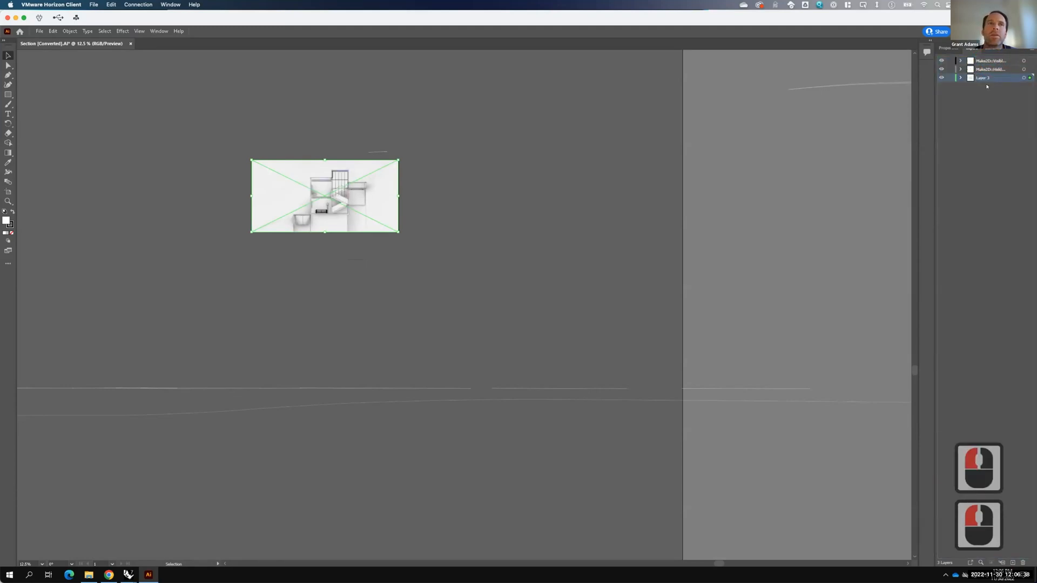
pyautogui.press('F15')
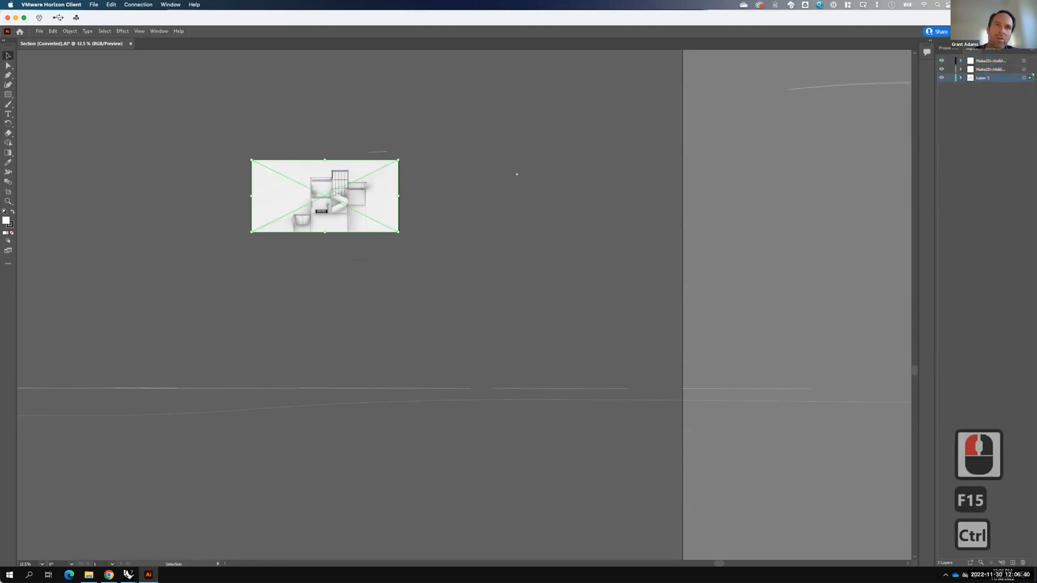
pyautogui.hotkey('ctrl', '0')
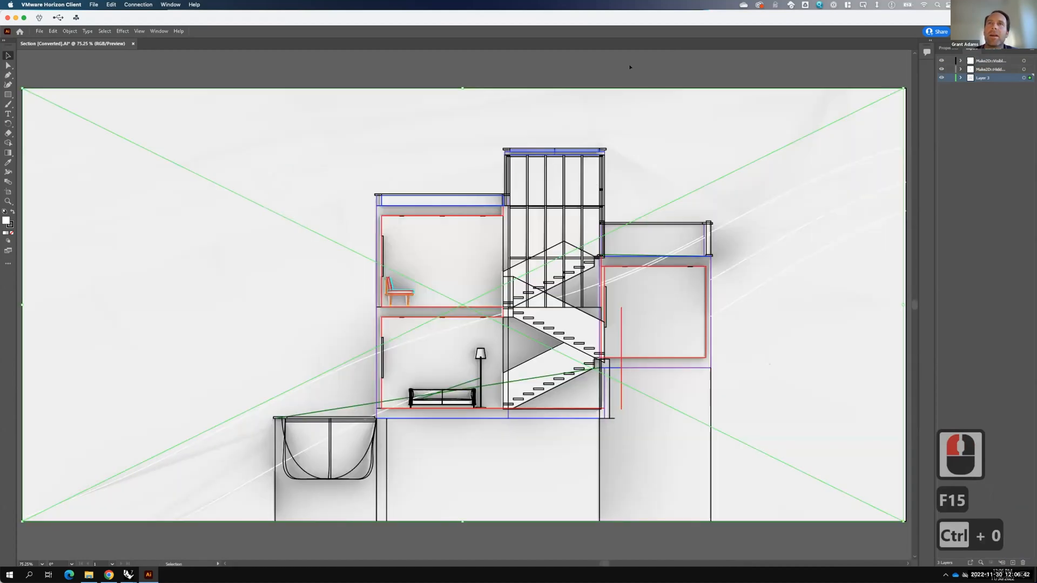
pyautogui.click(629, 65)
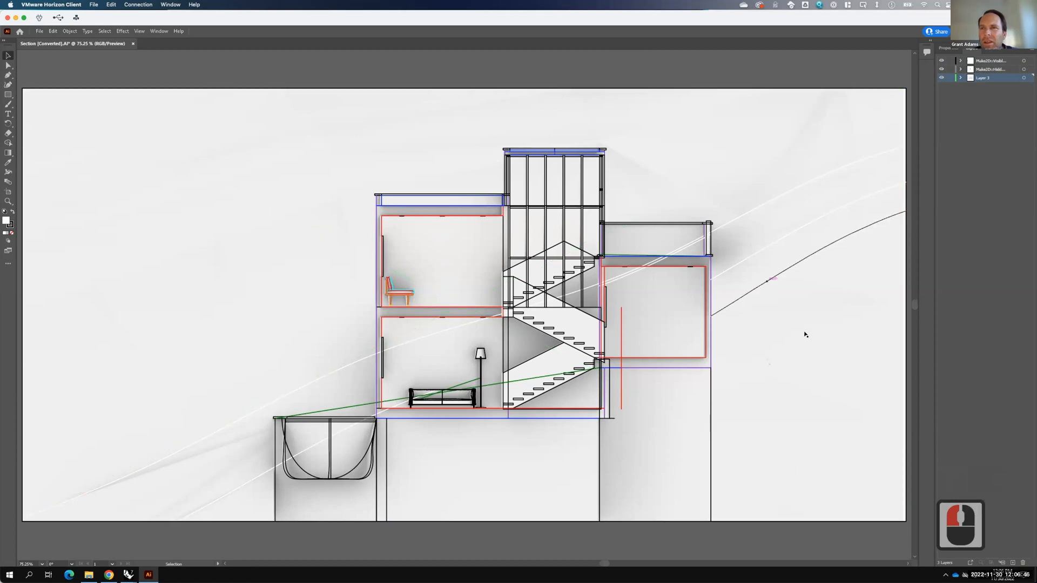
# Step: Nudge the placed view capture two increments to the right so it aligns with the linework
pyautogui.click(805, 333)
pyautogui.press('Right')
pyautogui.press('Right')
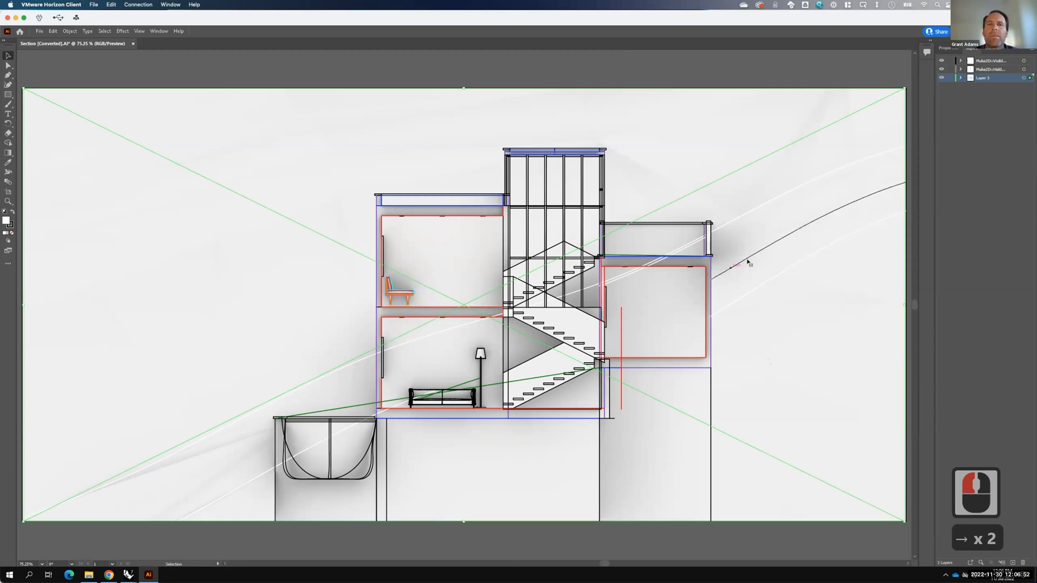
# Step: Select all artwork on the second Make2D layer and set its stroke weight to 0.25 pt
pyautogui.click(1004, 69)
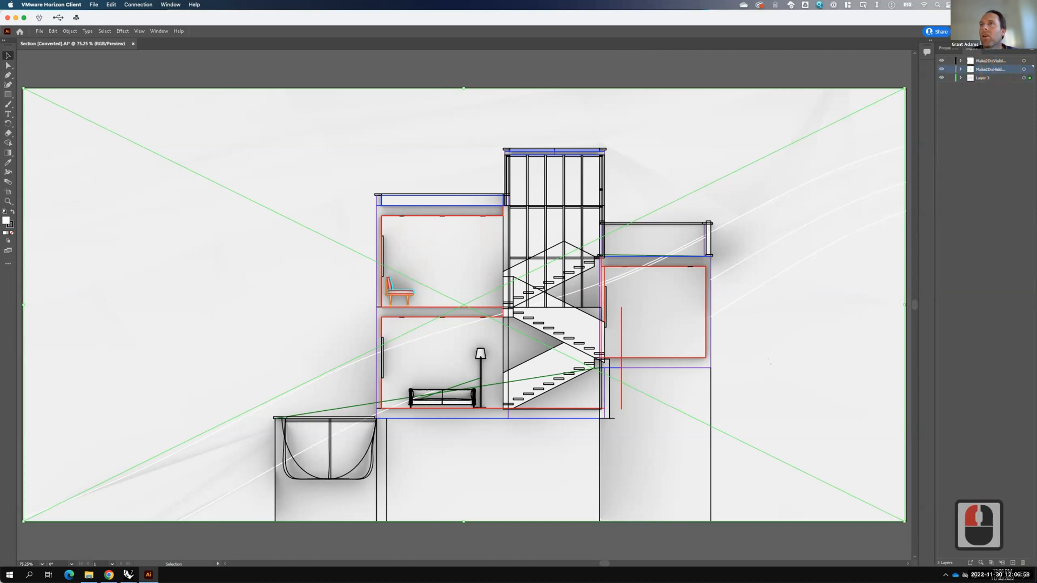
pyautogui.click(1027, 69)
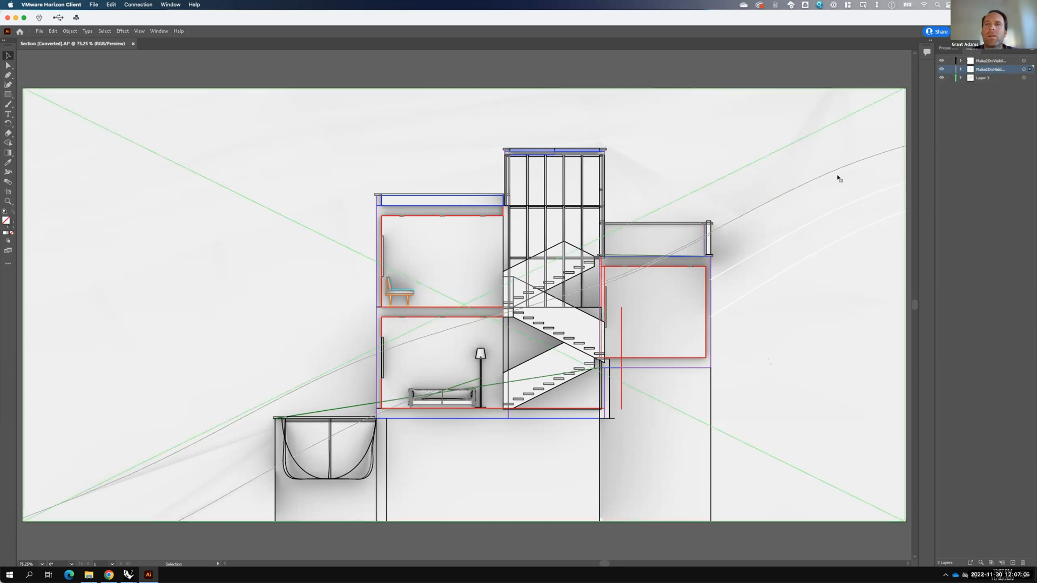
pyautogui.click(946, 49)
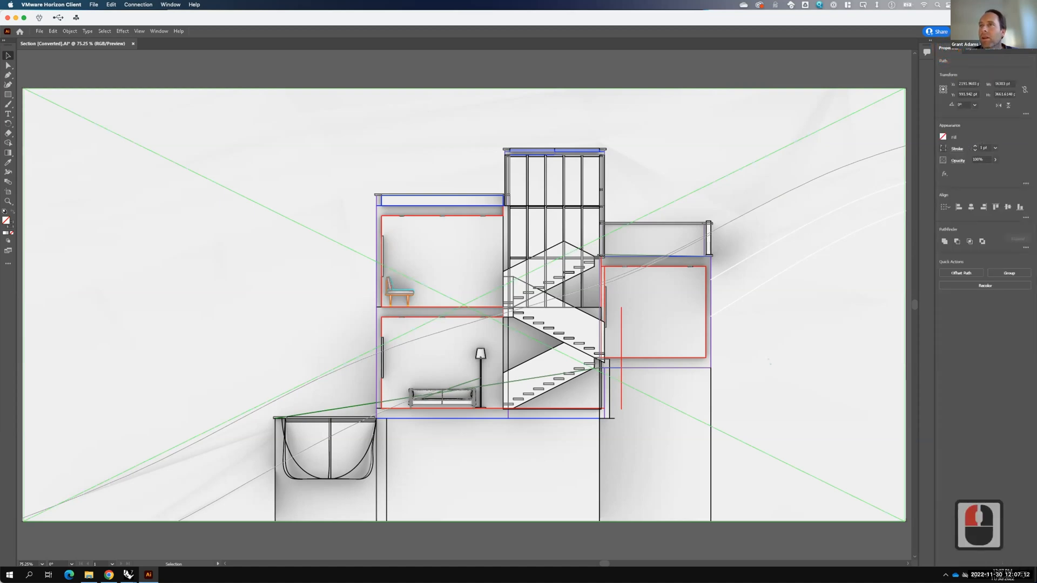
pyautogui.click(976, 148)
pyautogui.click(976, 147)
pyautogui.write('.25')
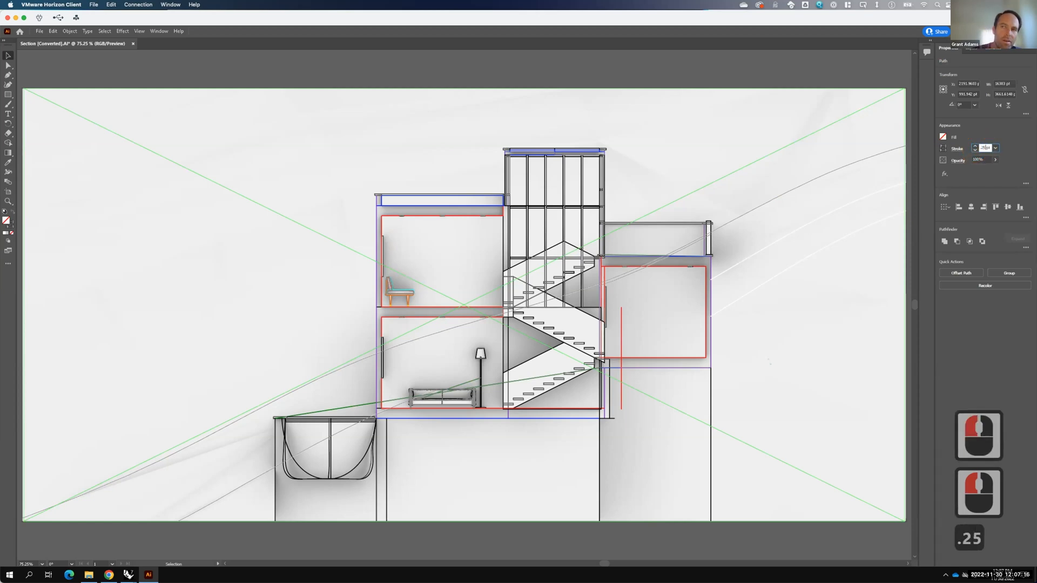
pyautogui.press('Tab')
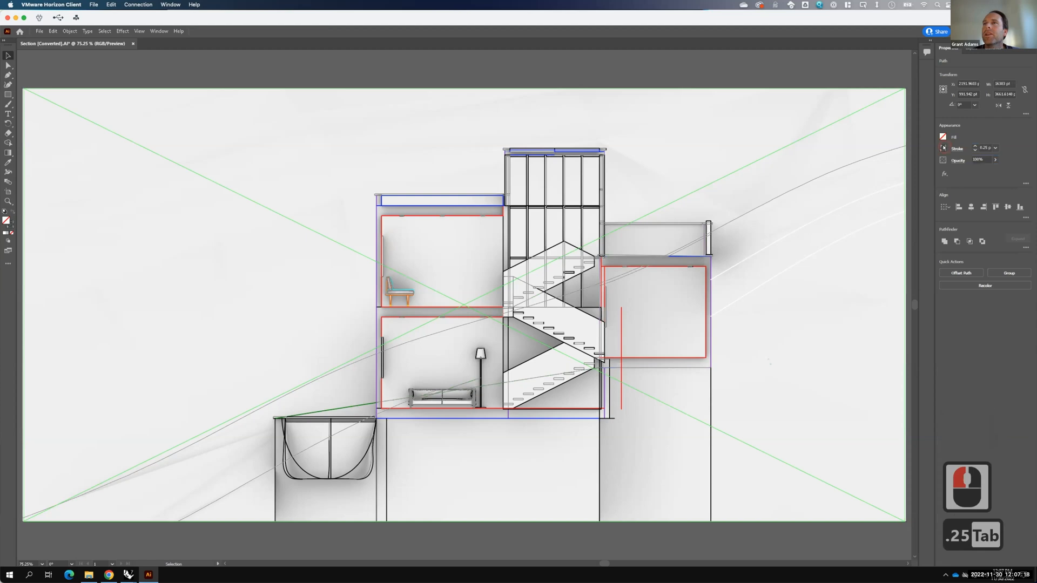
# Step: Set the stroke colour of the second Make2D layer's linework to a neutral mid grey
pyautogui.doubleClick(943, 148)
pyautogui.click(943, 147)
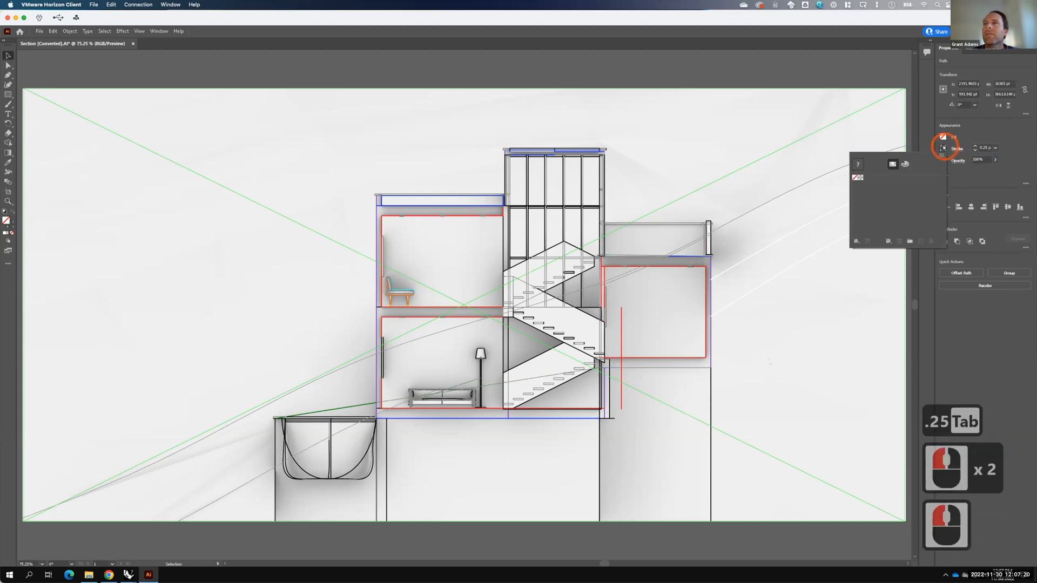
pyautogui.click(943, 147)
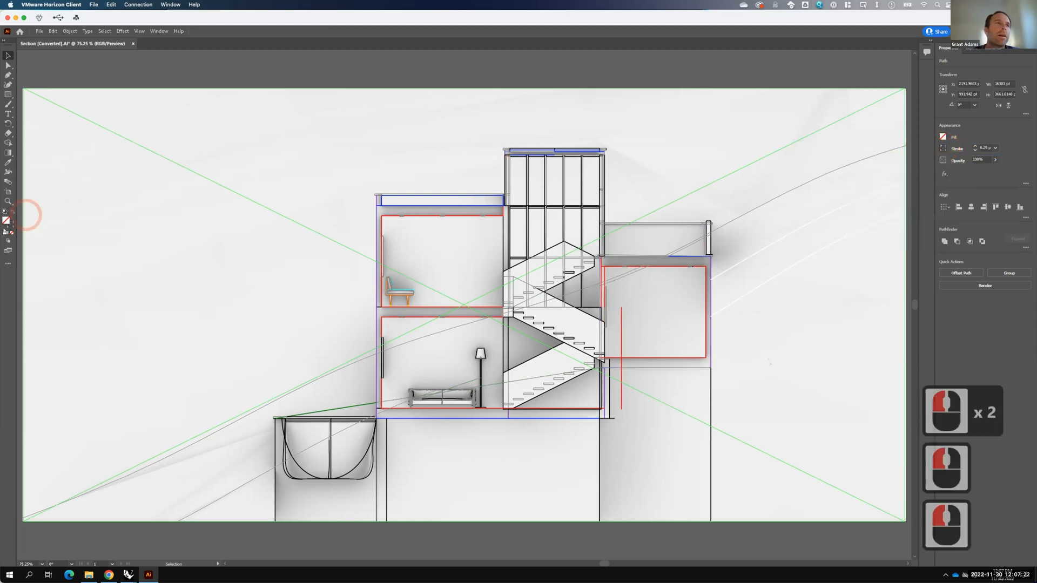
pyautogui.click(14, 223)
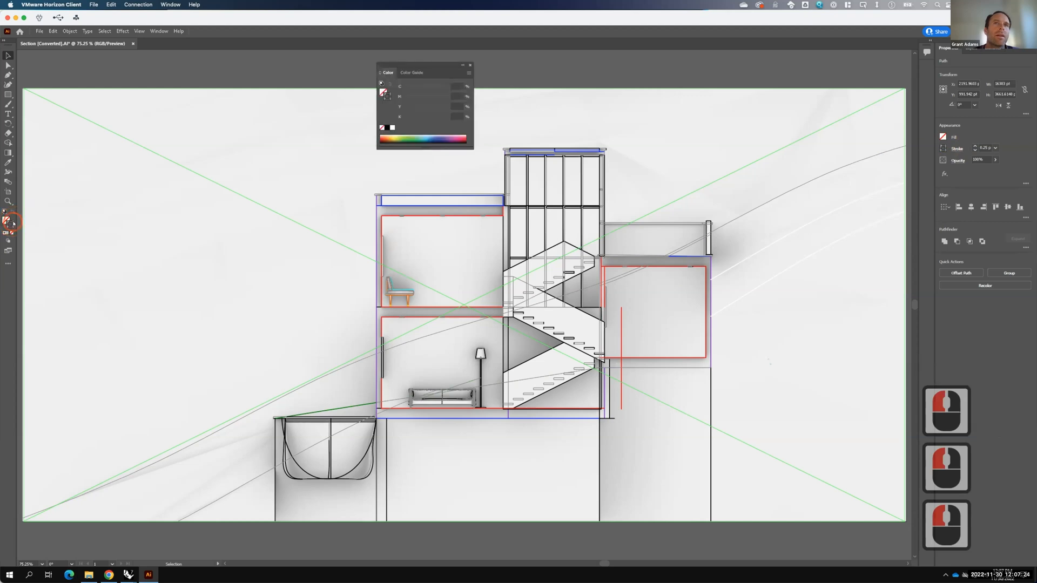
pyautogui.doubleClick(13, 222)
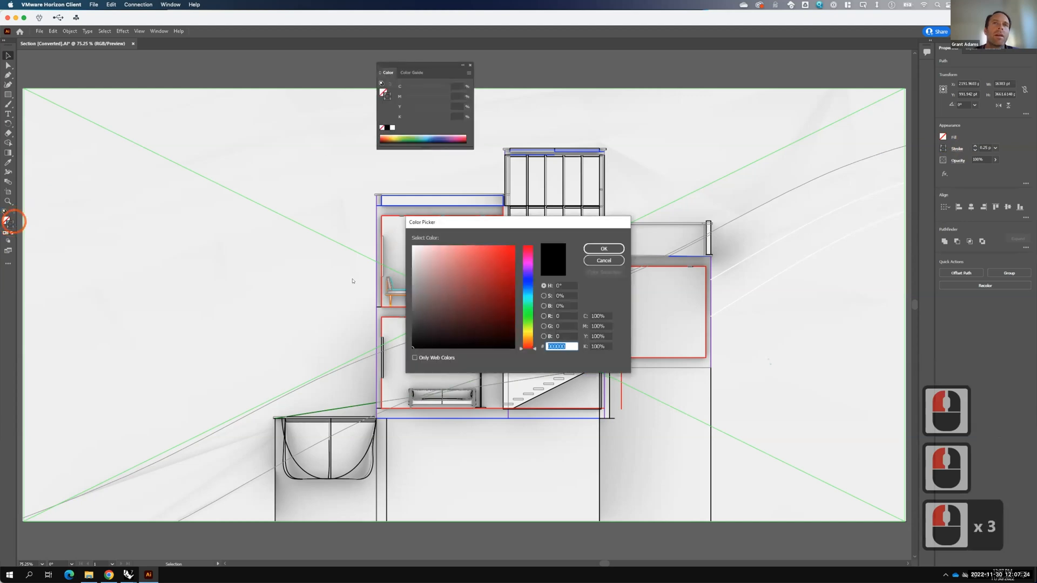
pyautogui.click(412, 310)
pyautogui.click(613, 250)
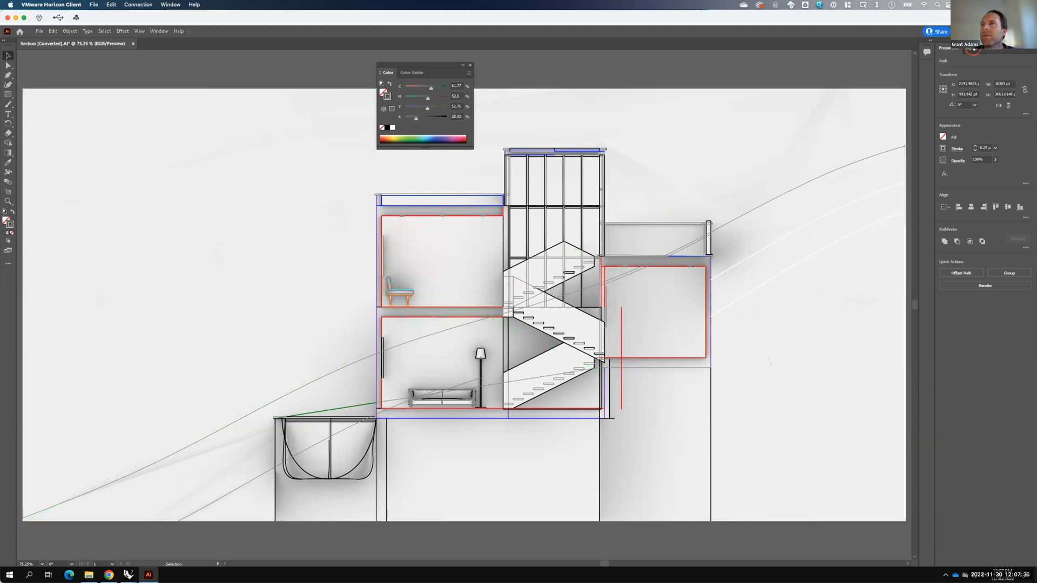
# Step: Select all artwork on the topmost Make2D layer and set its stroke weight to 0.8 pt
pyautogui.click(972, 48)
pyautogui.press('F15')
pyautogui.click(1022, 61)
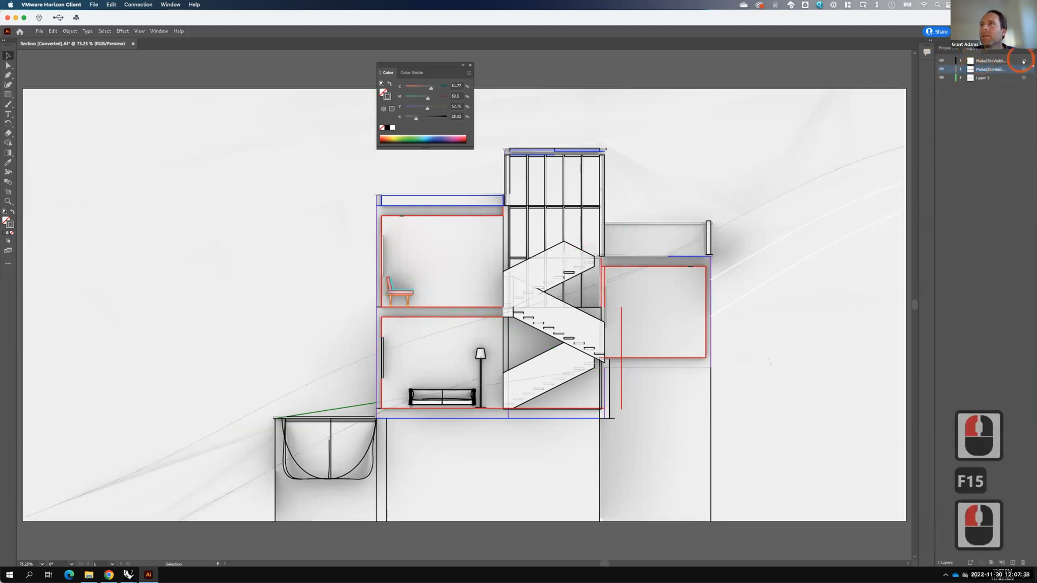
pyautogui.click(1024, 60)
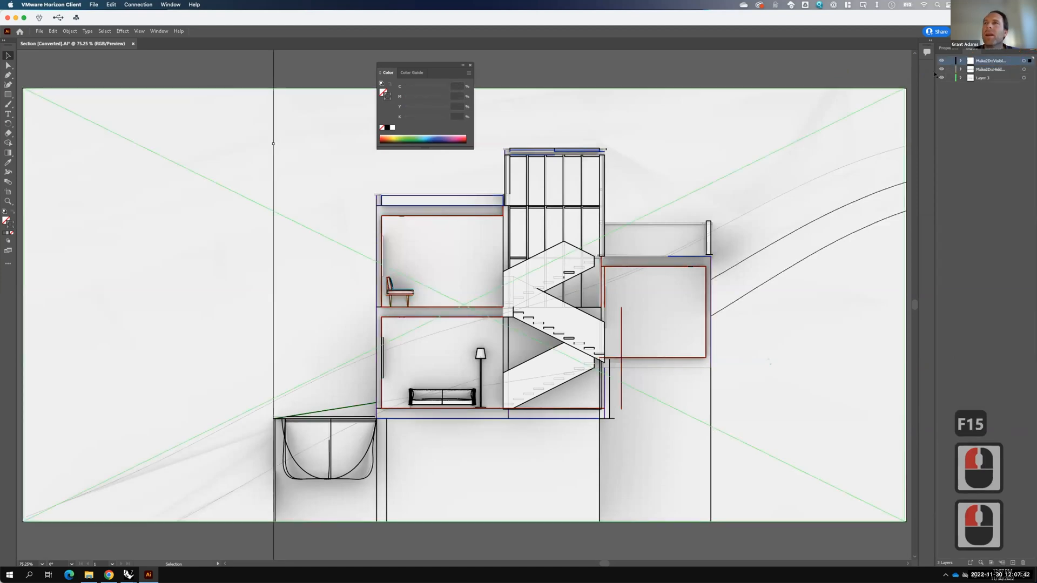
pyautogui.click(950, 49)
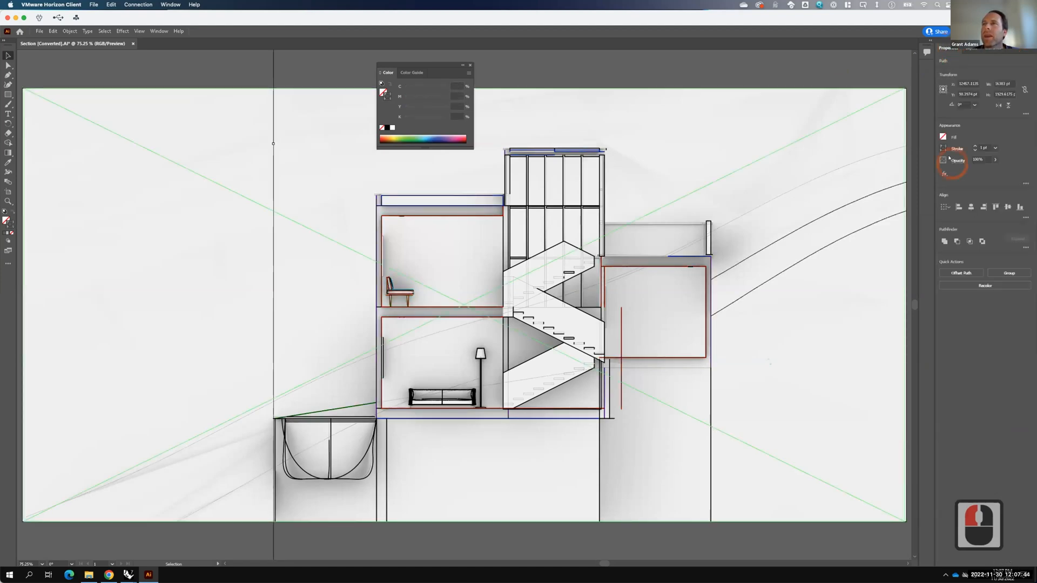
pyautogui.click(983, 148)
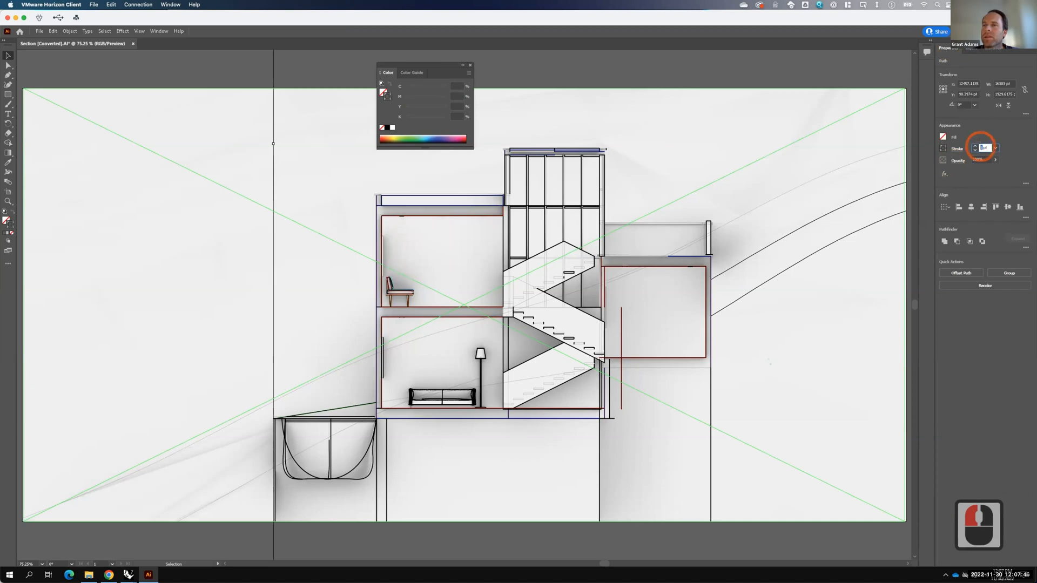
pyautogui.write('.8')
pyautogui.press('Tab')
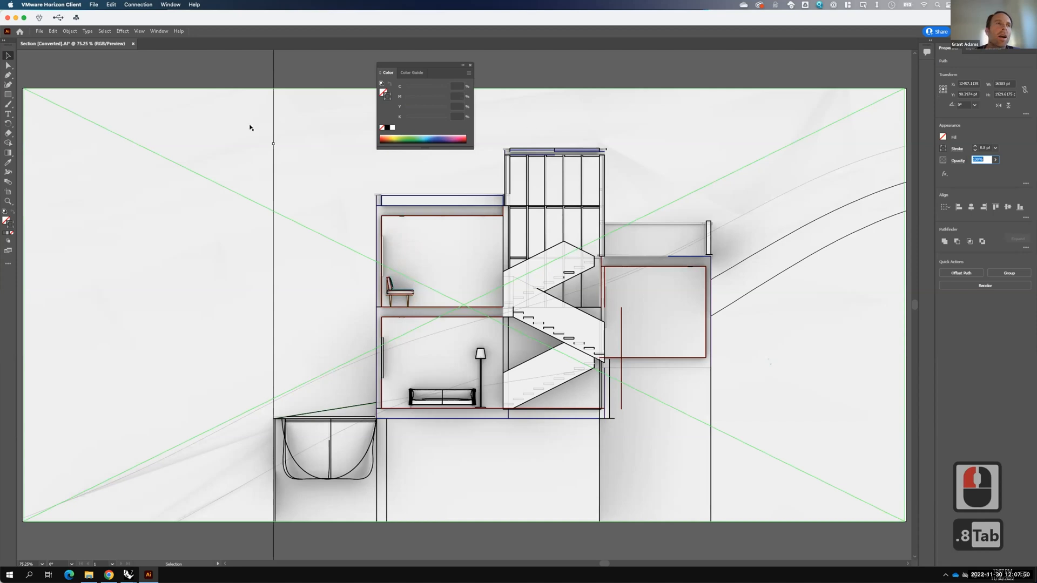
# Step: Change the stroke colour of the topmost Make2D layer's linework to near-black and deselect the artwork
pyautogui.doubleClick(12, 225)
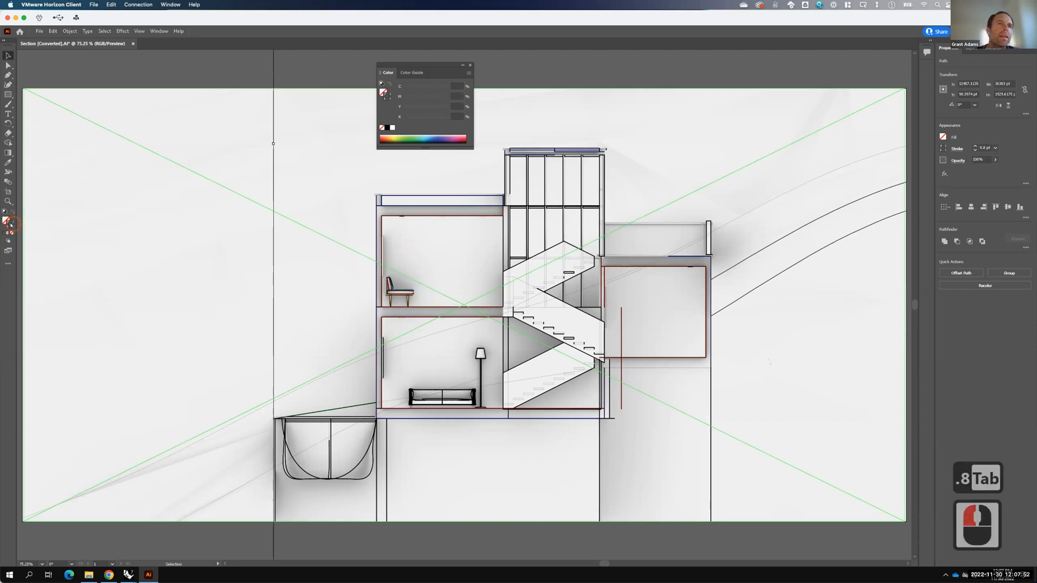
pyautogui.moveTo(424, 277); pyautogui.dragTo(400, 366)
pyautogui.click(602, 247)
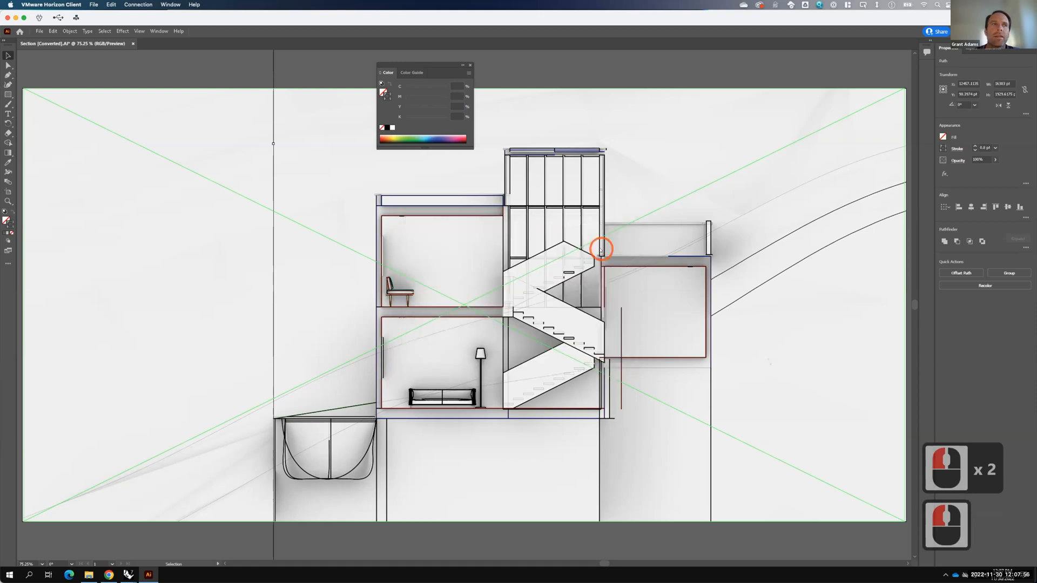
pyautogui.click(721, 70)
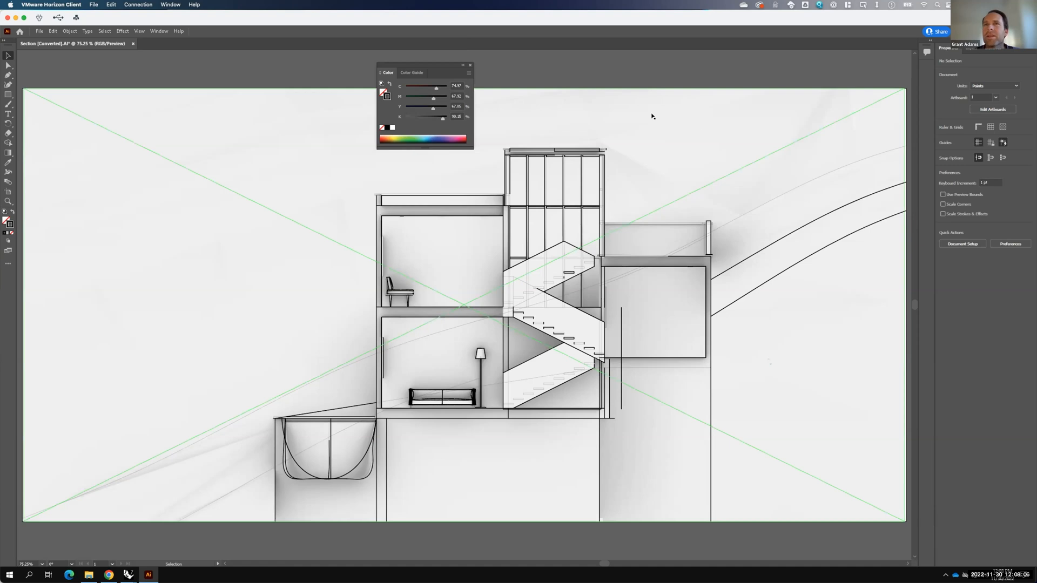
# Step: Select the second Make2D layer's artwork and try to enable dashed lines for its strokes
pyautogui.click(970, 49)
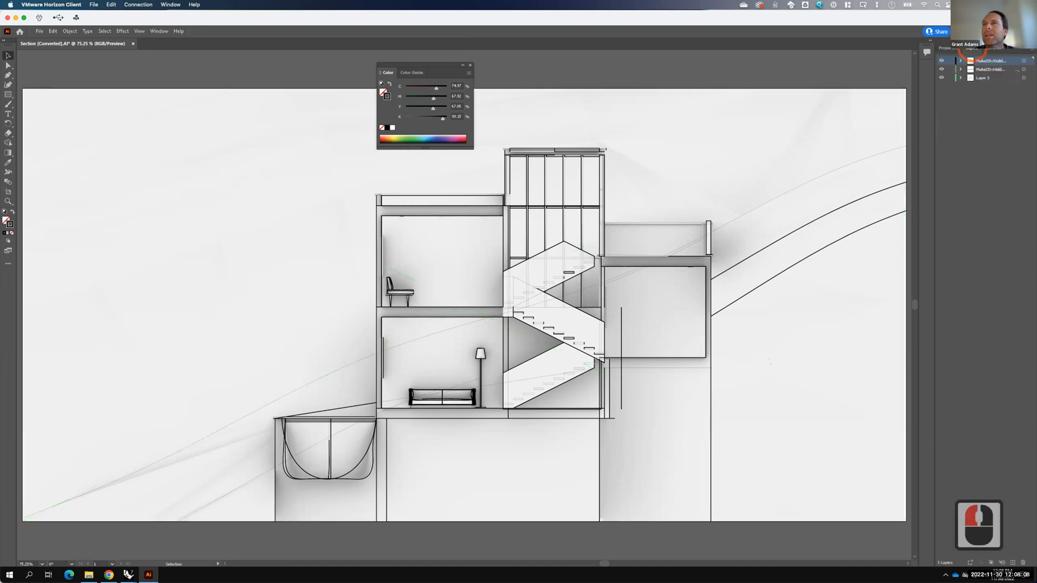
pyautogui.click(1024, 69)
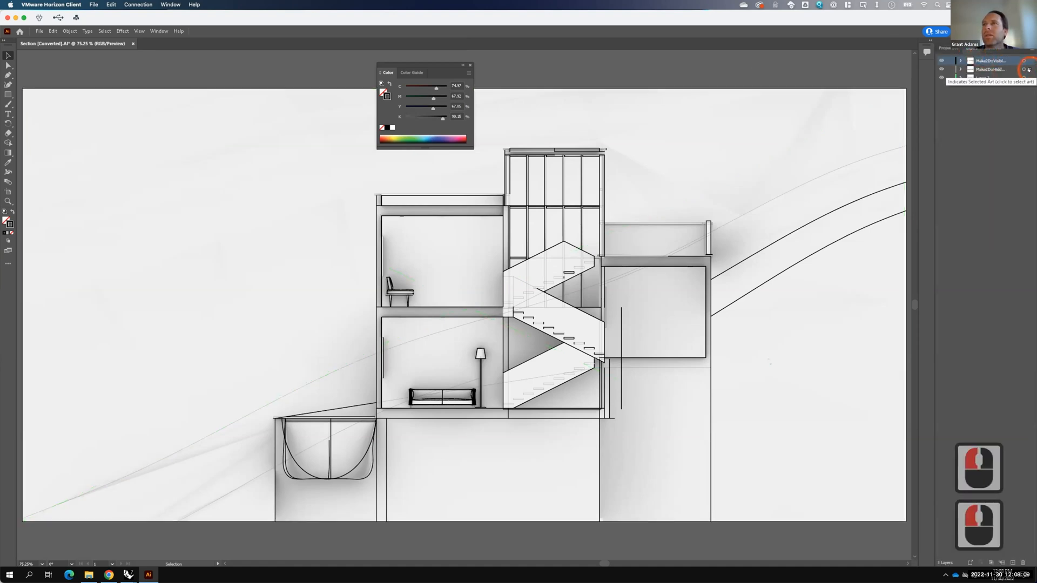
pyautogui.click(950, 48)
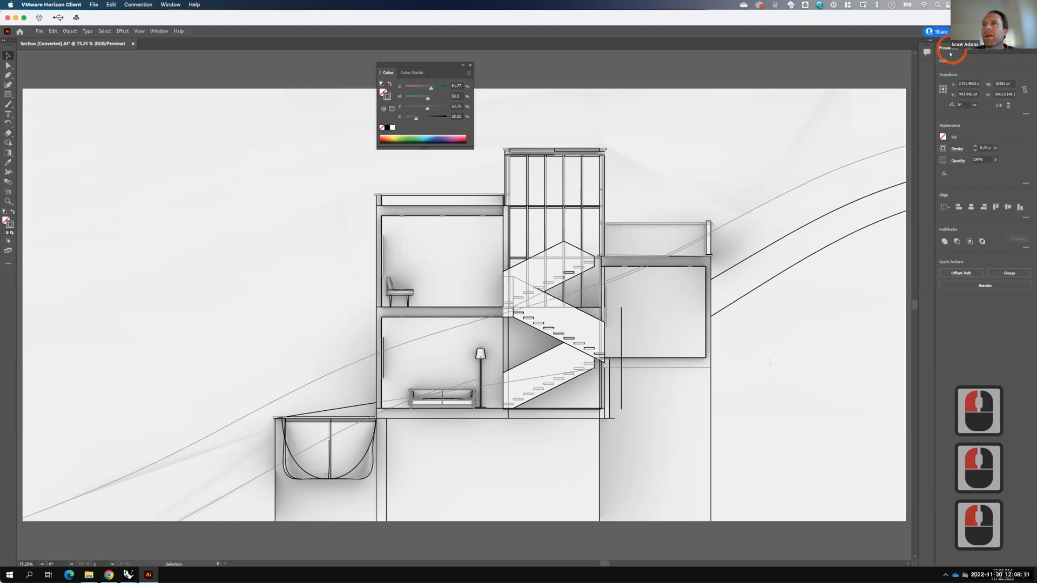
pyautogui.click(955, 149)
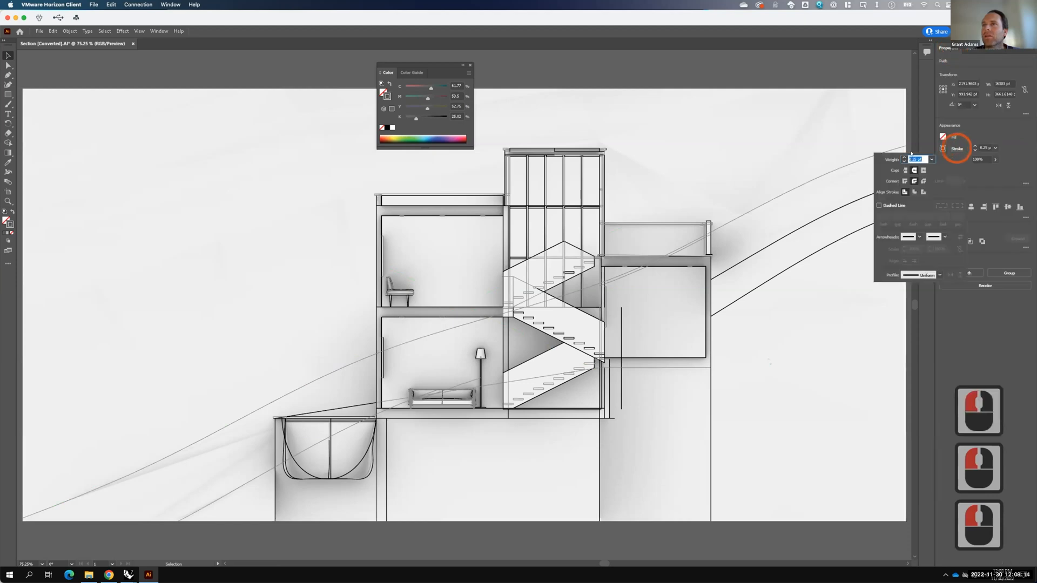
pyautogui.click(879, 205)
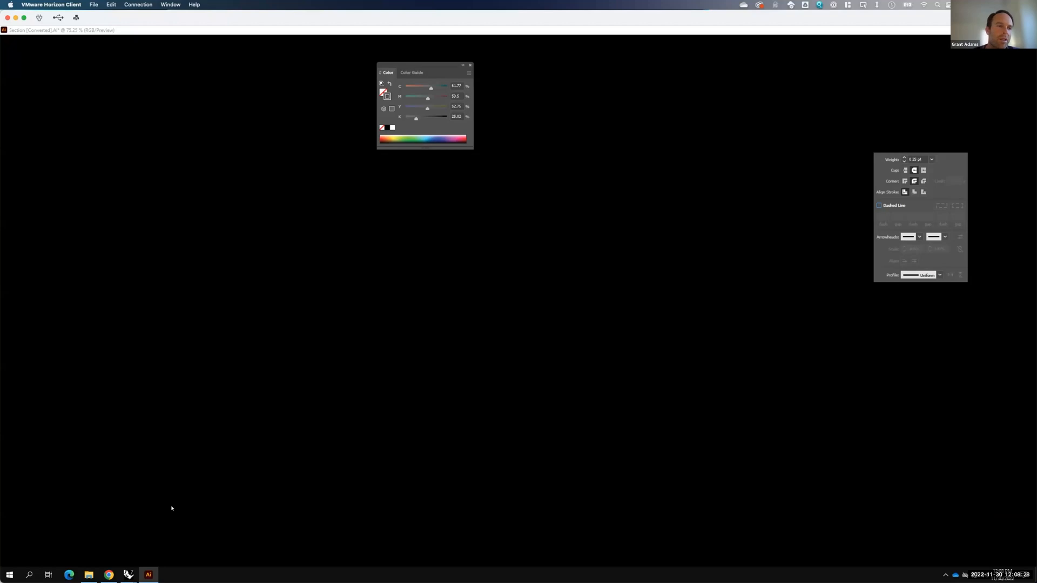
# Step: Switch to the V-Ray Frame Buffer in Rhino, abort the running section render, and close the frame buffer
pyautogui.click(127, 575)
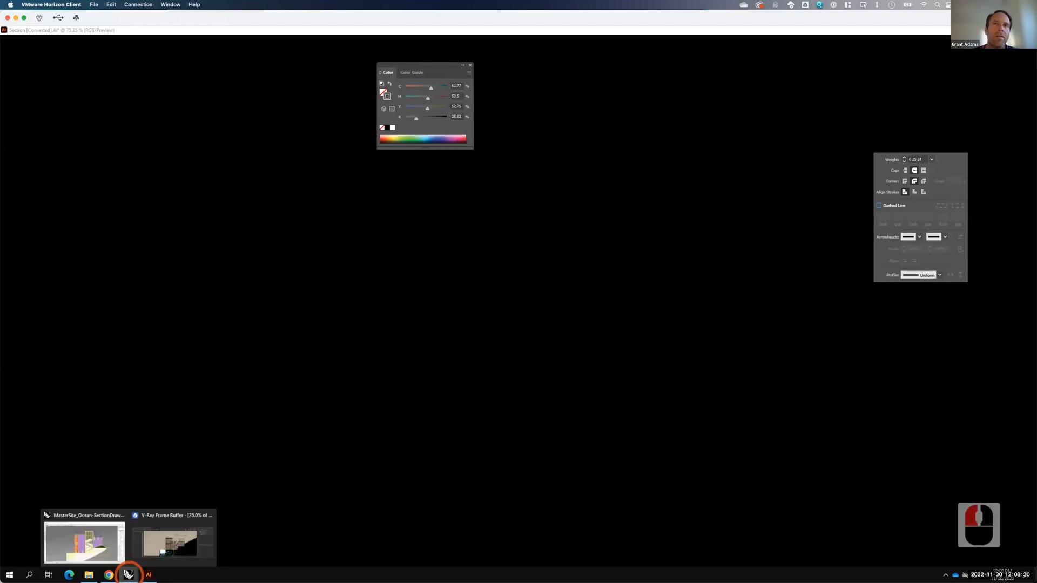
pyautogui.click(176, 536)
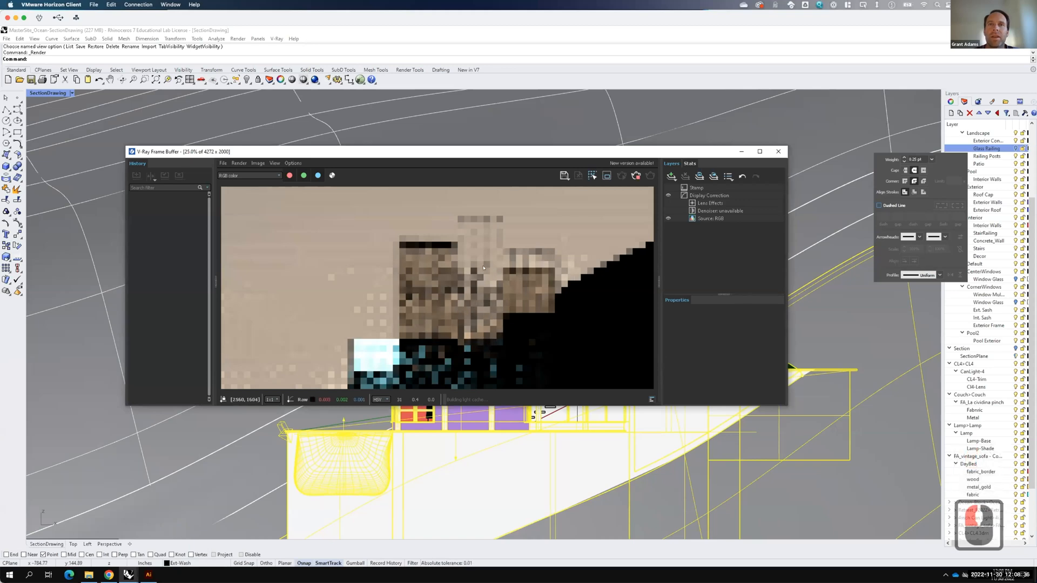
pyautogui.press('F15')
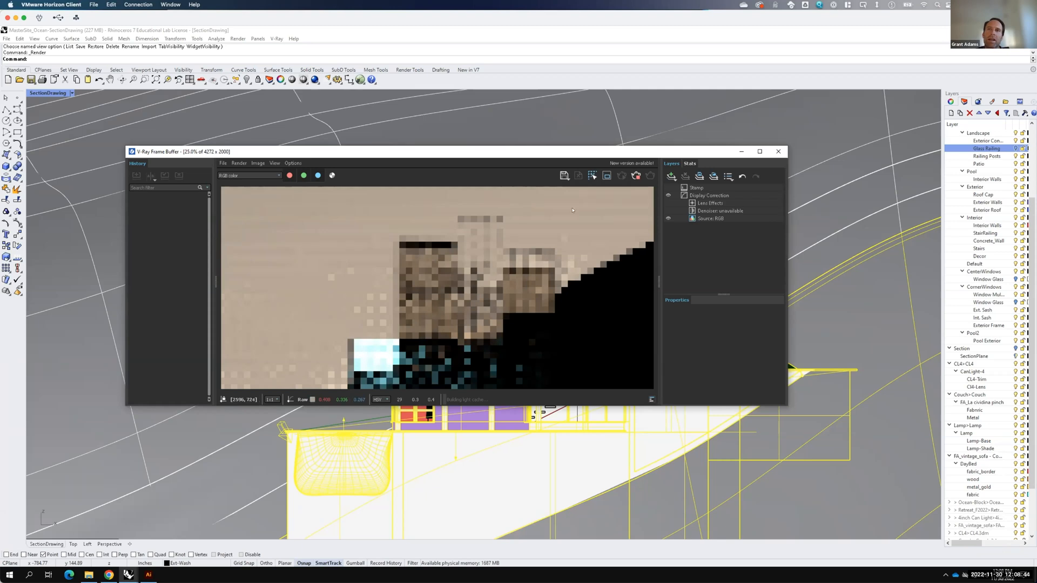
pyautogui.click(636, 176)
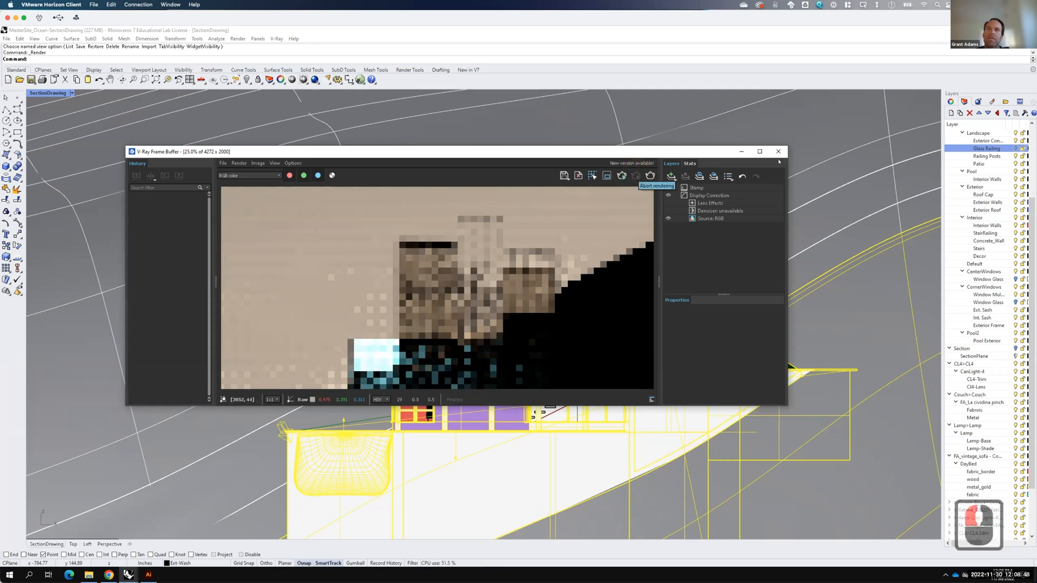
pyautogui.click(778, 152)
# Step: Hide the rectangular light above the ground line beside the house's lower floor, just outside the orange window bays
pyautogui.click(353, 406)
pyautogui.click(343, 420)
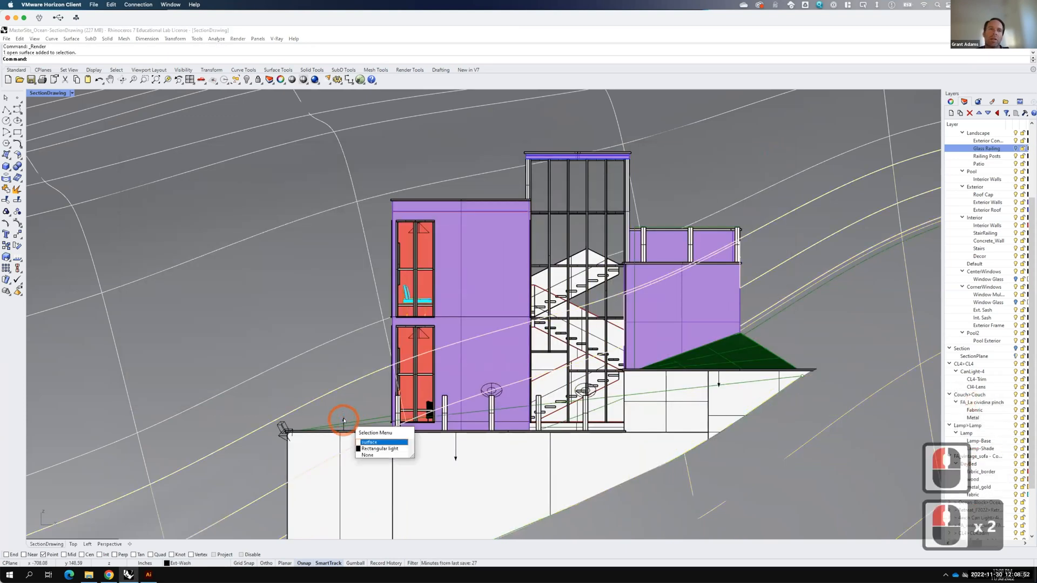
pyautogui.click(373, 448)
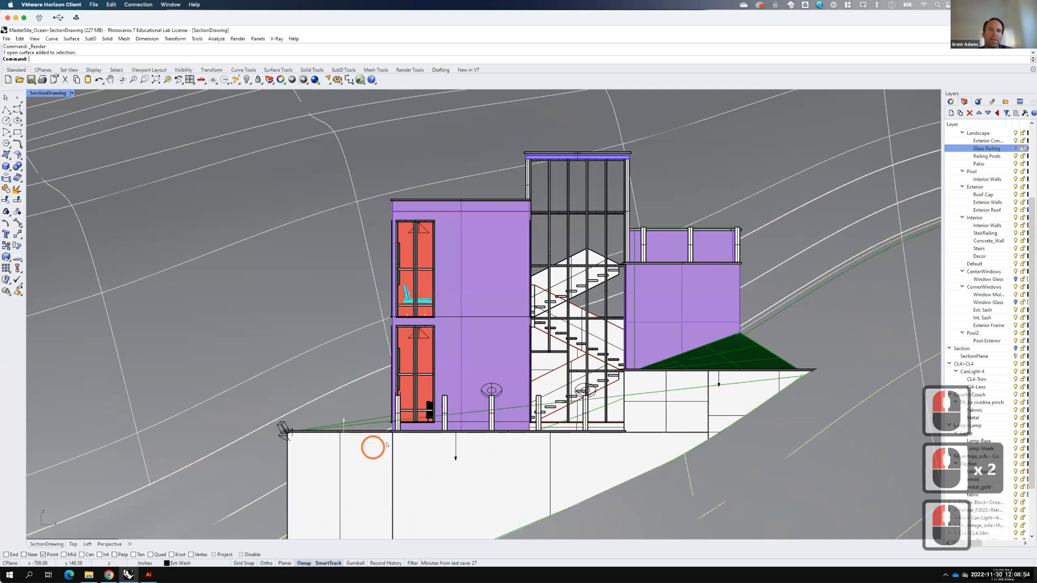
pyautogui.write('hide')
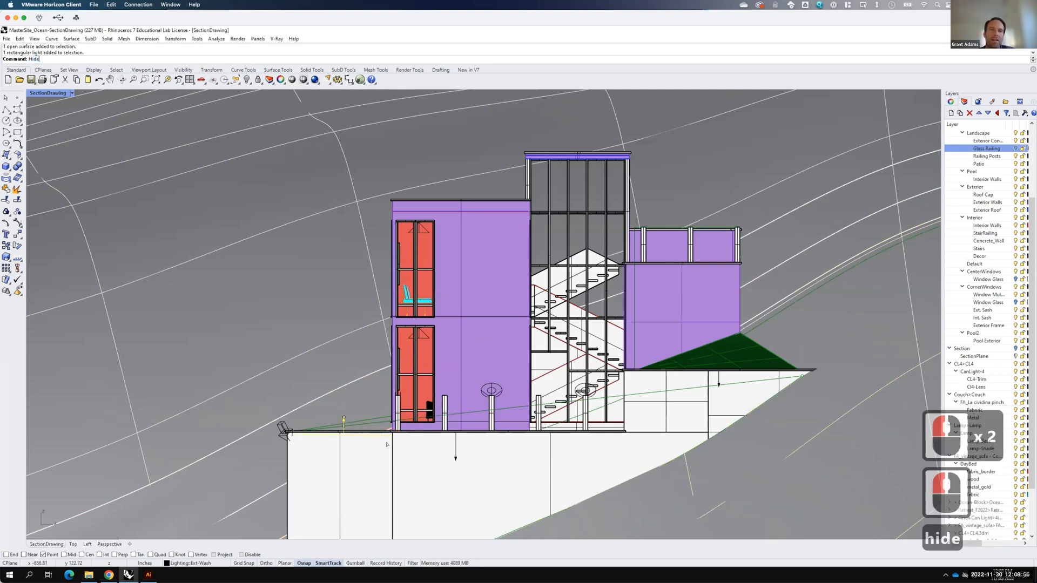
pyautogui.press('Return')
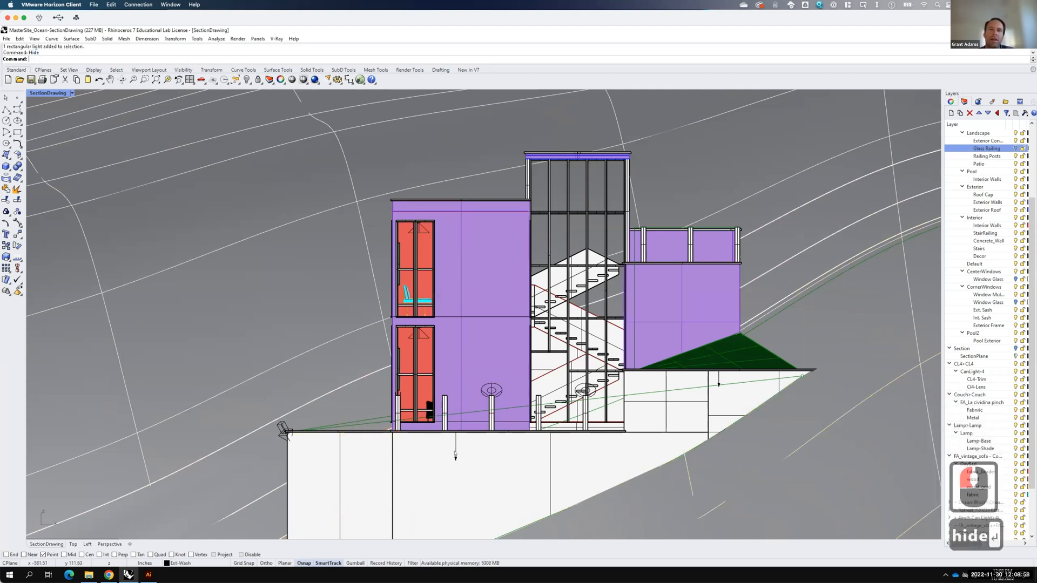
# Step: Select the rectangular lights beneath the main floor slab and beneath the upper terrace, and hide both
pyautogui.click(455, 452)
pyautogui.click(485, 475)
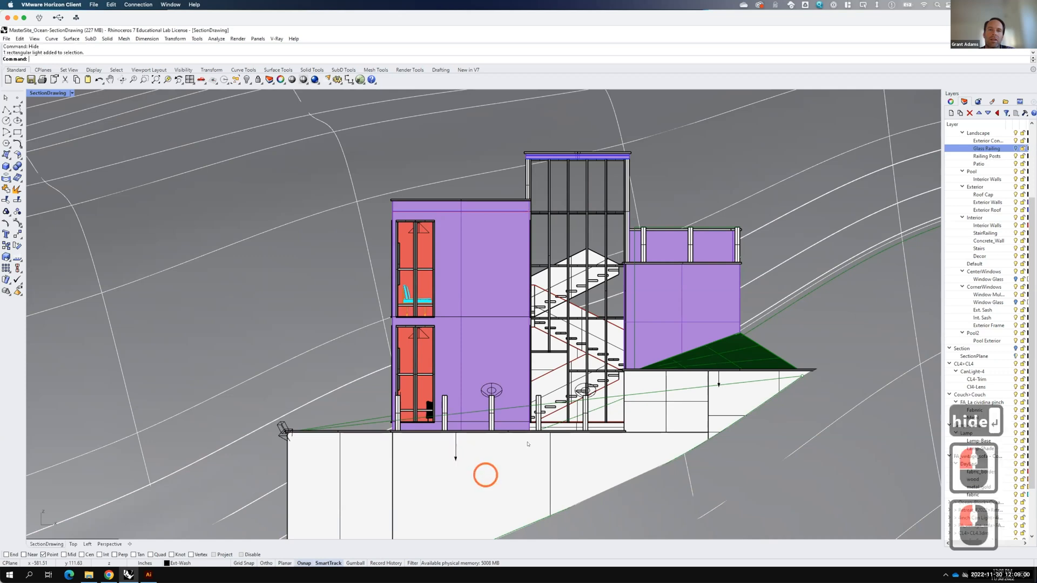
pyautogui.keyDown('shift'); pyautogui.click(717, 379); pyautogui.keyUp('shift')
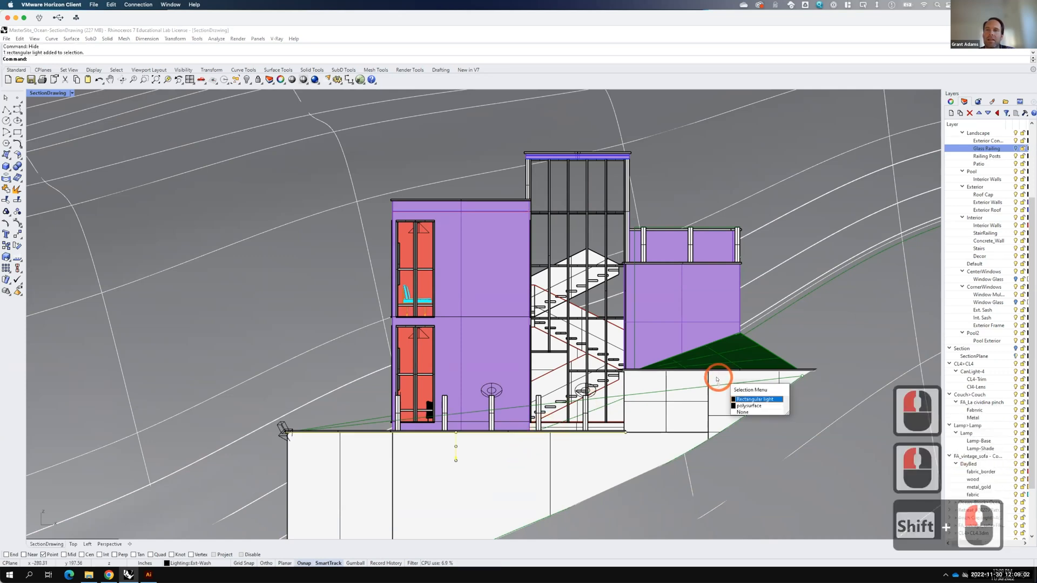
pyautogui.click(740, 398)
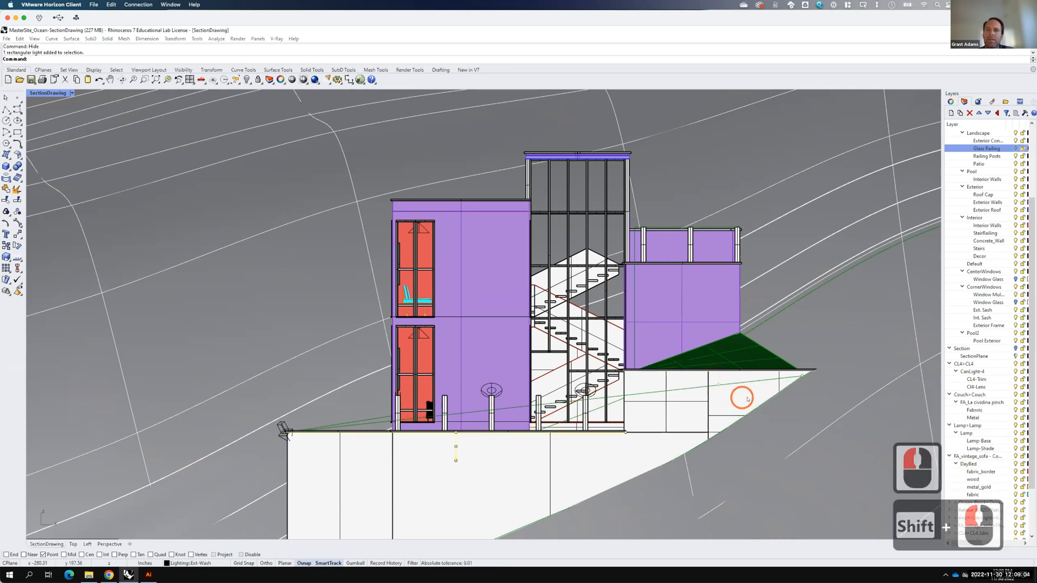
pyautogui.write('hide')
pyautogui.press('Return')
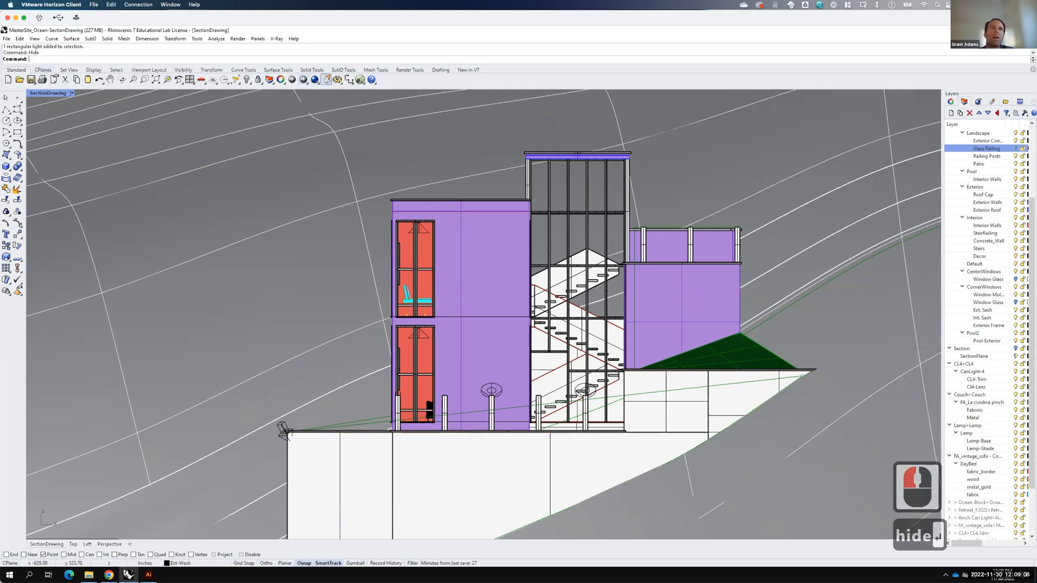
# Step: In the V-Ray render output settings, browse the saved image's path to the Section folder under A205 - Artist's Retreat, F2022
pyautogui.click(277, 38)
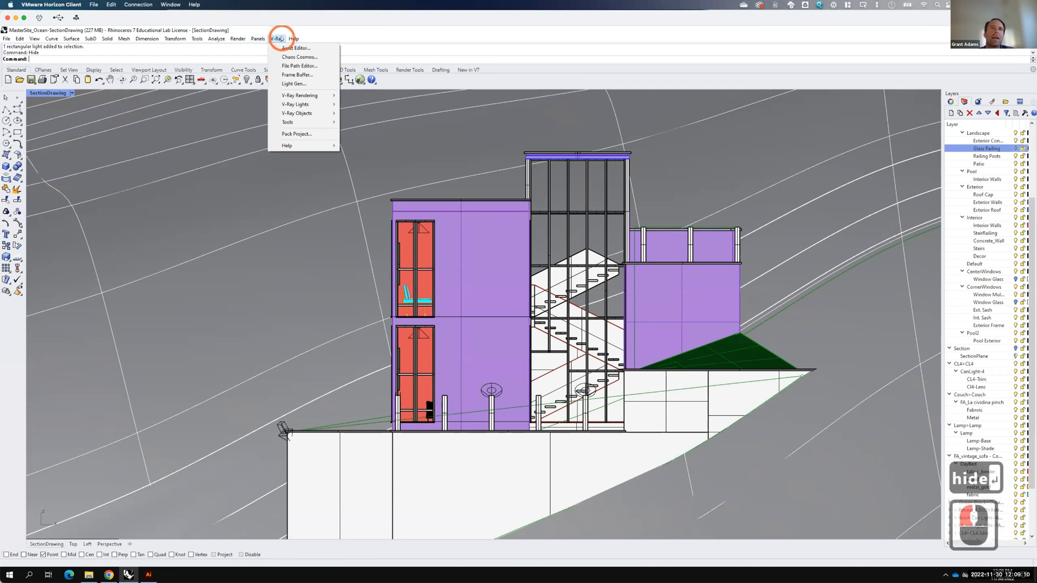
pyautogui.click(286, 49)
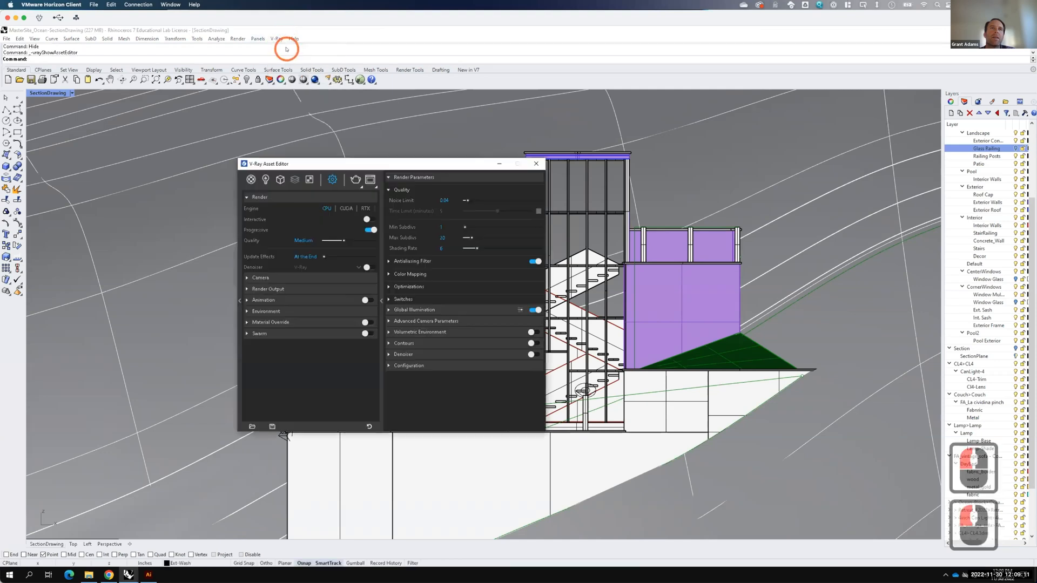
pyautogui.click(333, 180)
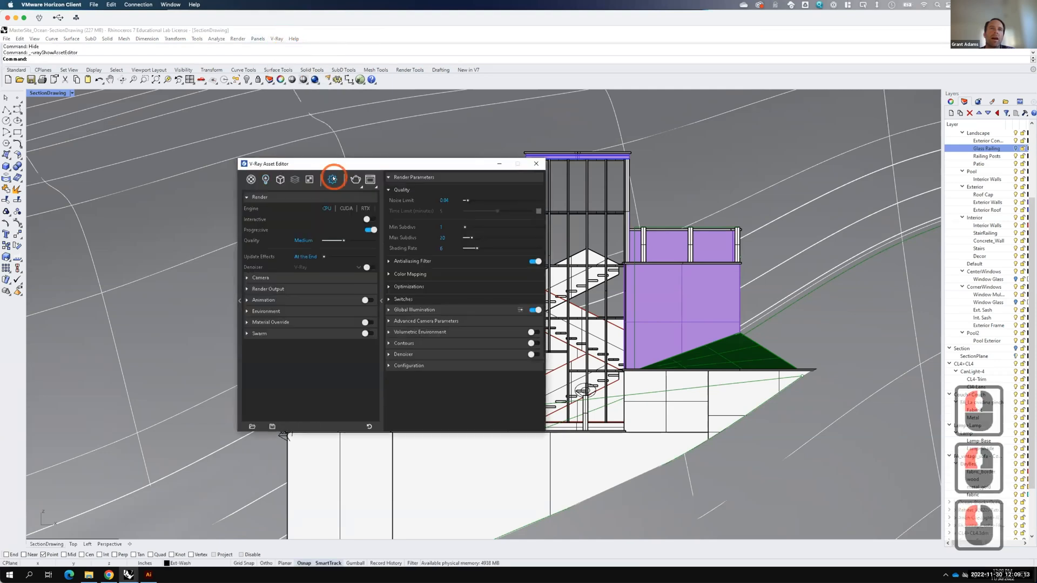
pyautogui.click(247, 288)
pyautogui.click(314, 305)
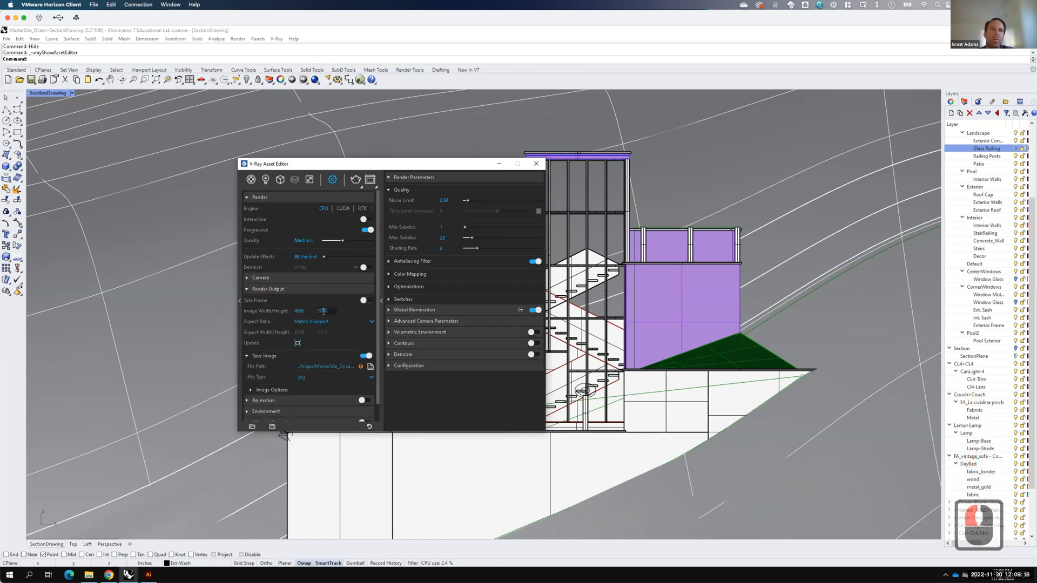
pyautogui.click(370, 367)
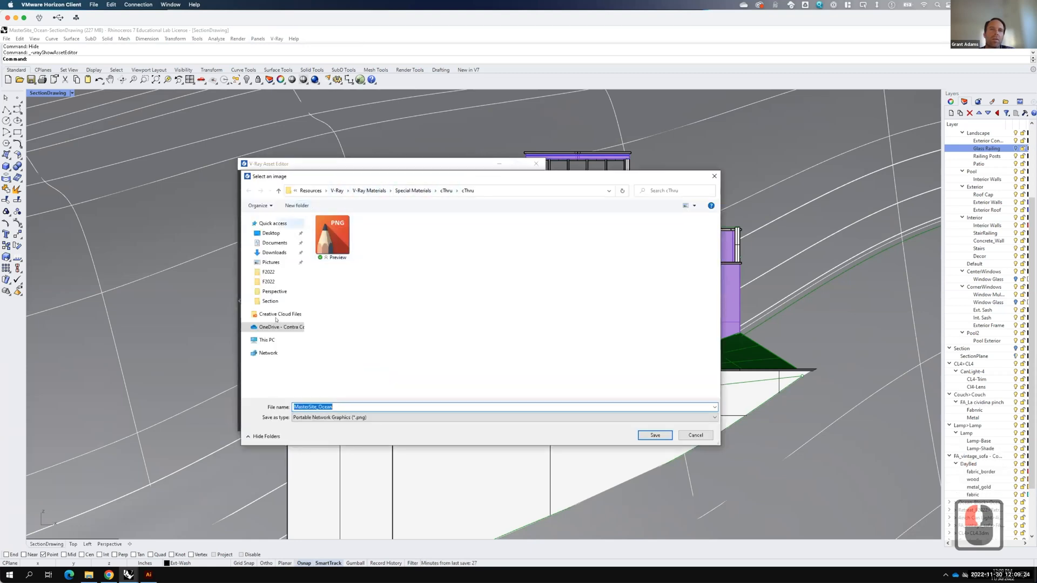
pyautogui.click(276, 327)
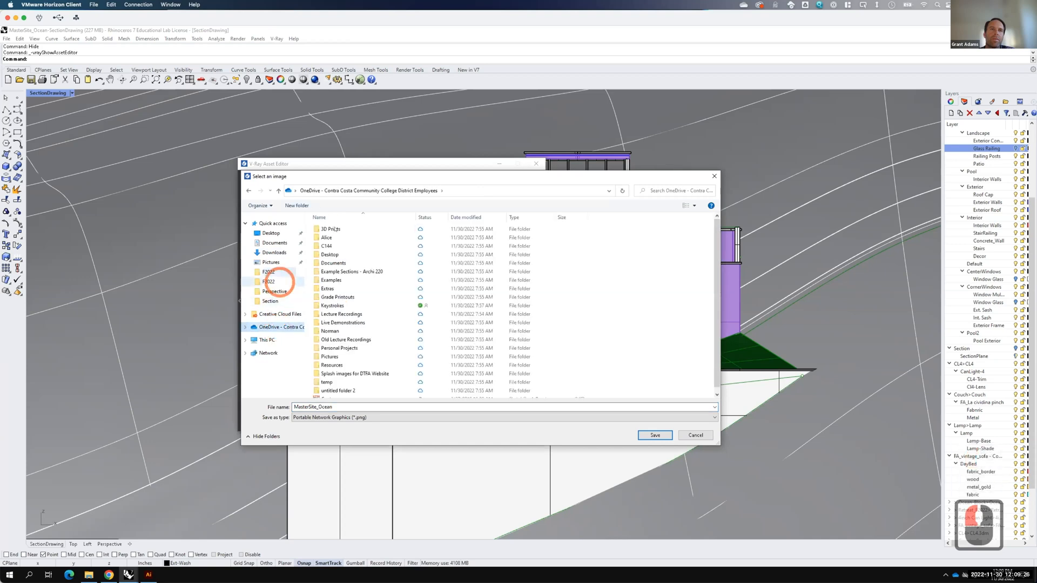
pyautogui.doubleClick(343, 322)
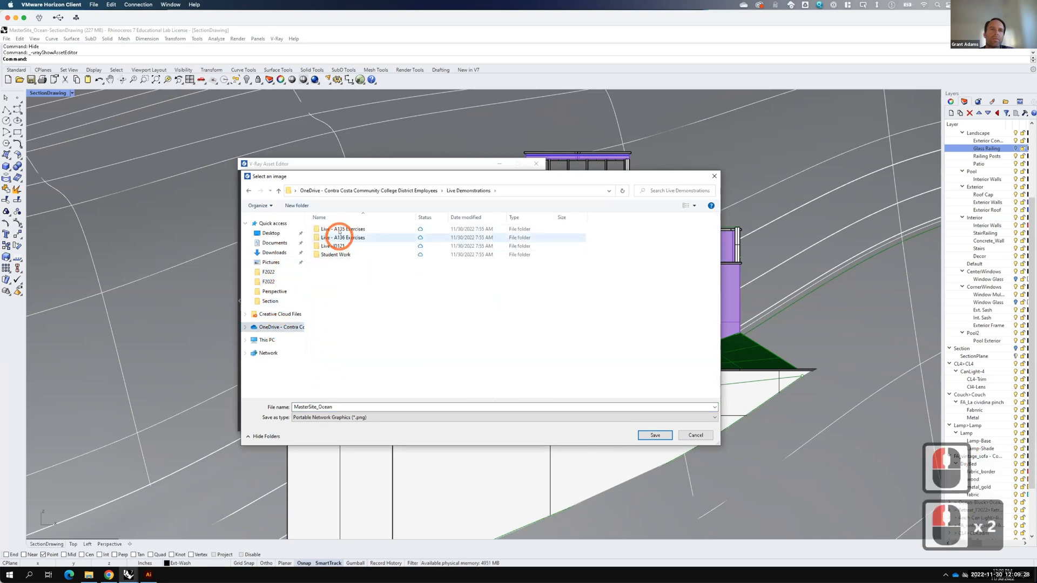
pyautogui.doubleClick(341, 238)
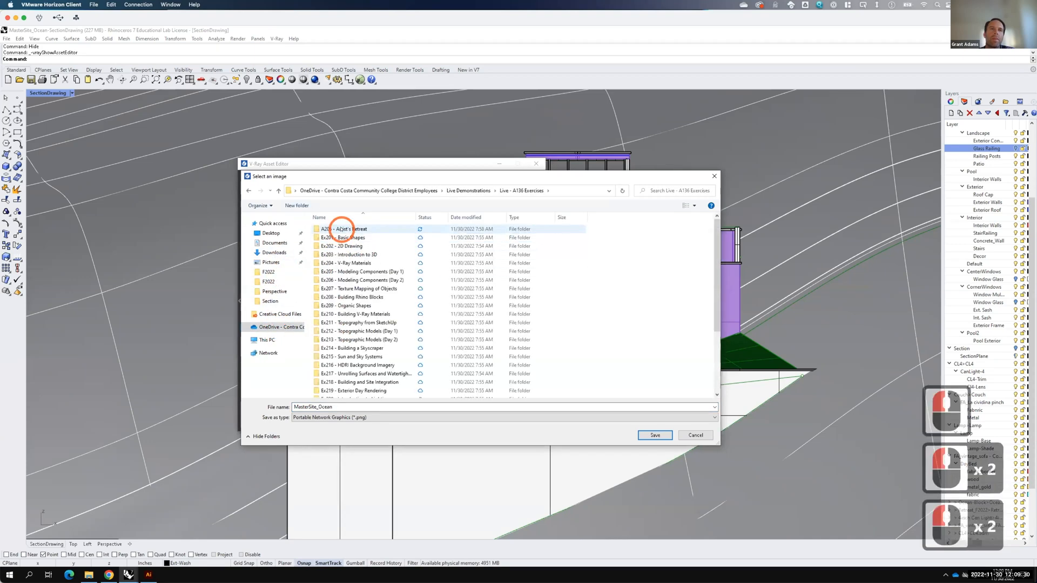
pyautogui.doubleClick(341, 229)
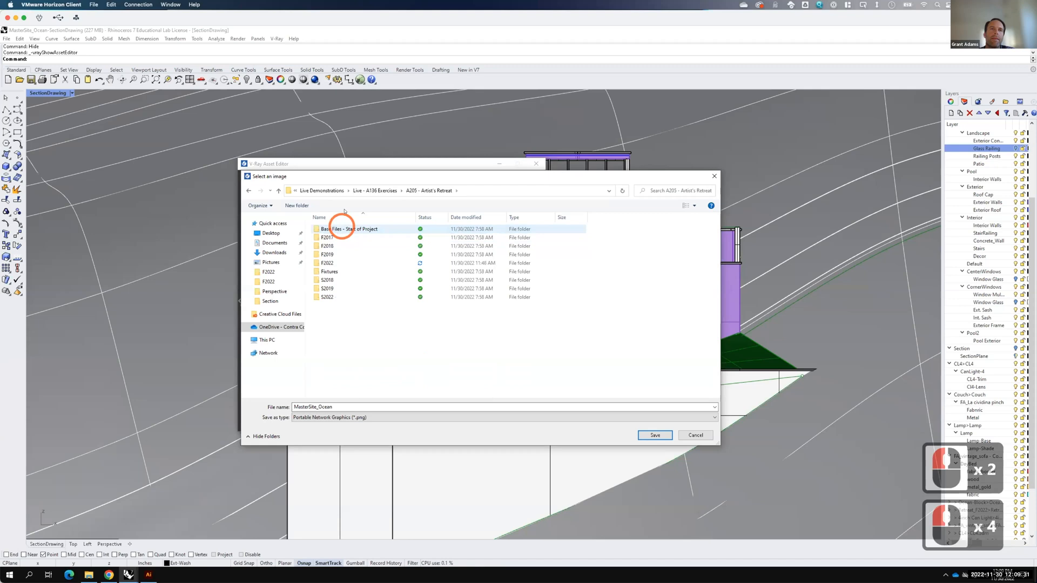
pyautogui.doubleClick(327, 263)
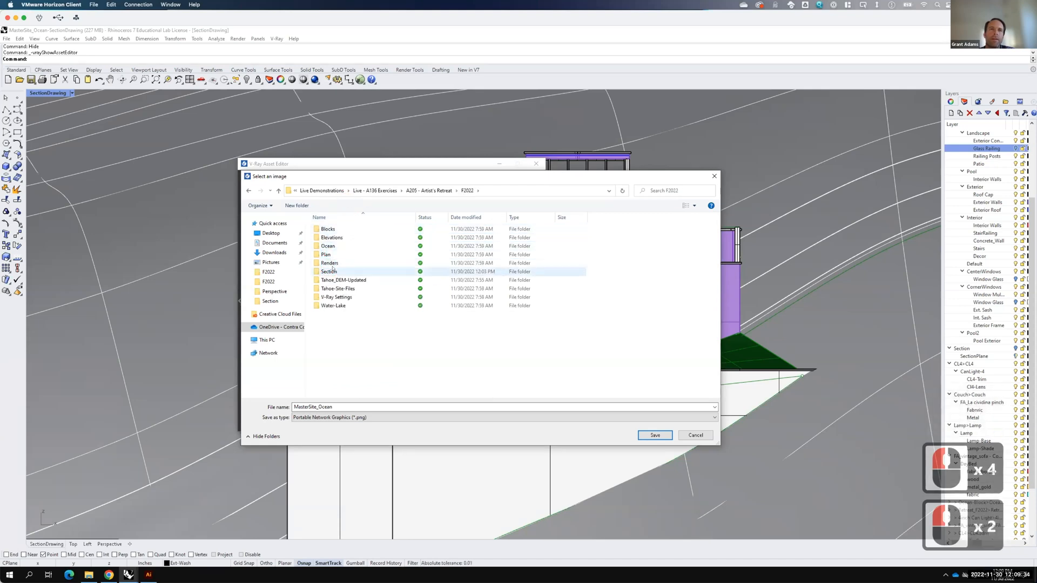
pyautogui.doubleClick(333, 270)
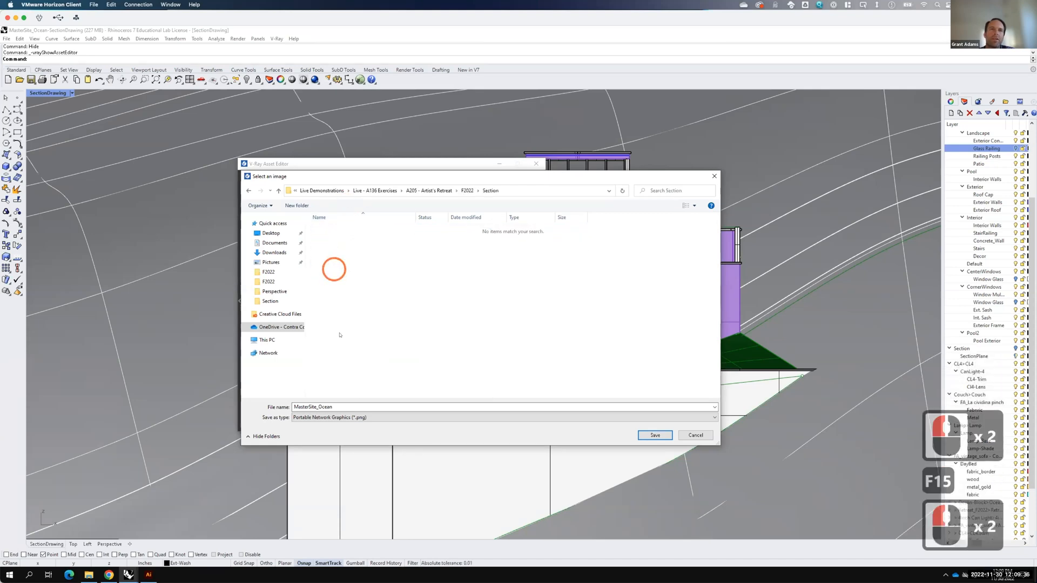
# Step: Save the render output path as the PNG file MasterSite_Ocean-SectionClay and start the V-Ray render
pyautogui.click(337, 407)
pyautogui.click(337, 407)
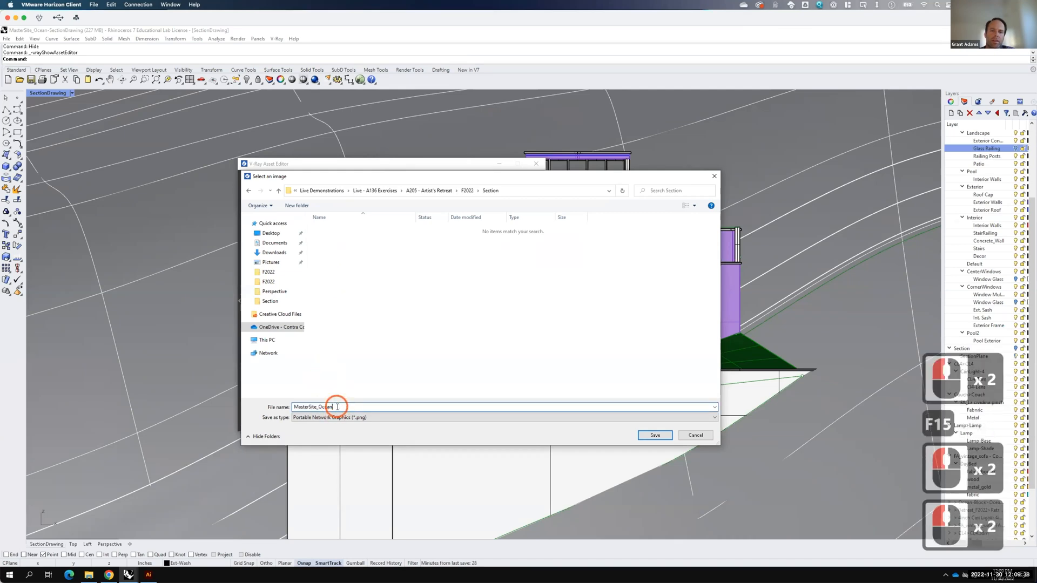
pyautogui.write('-Section')
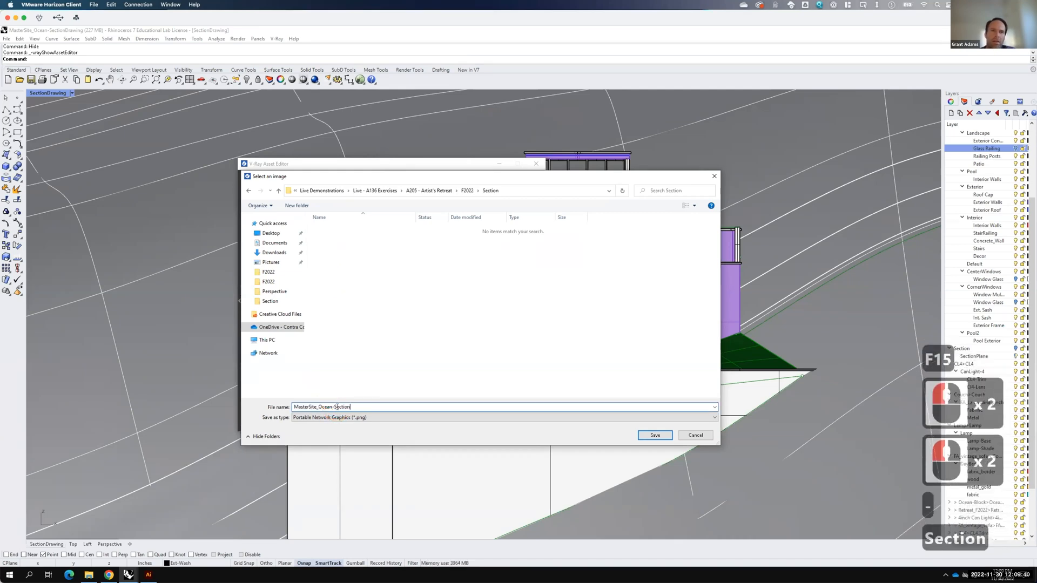
pyautogui.write('Cla')
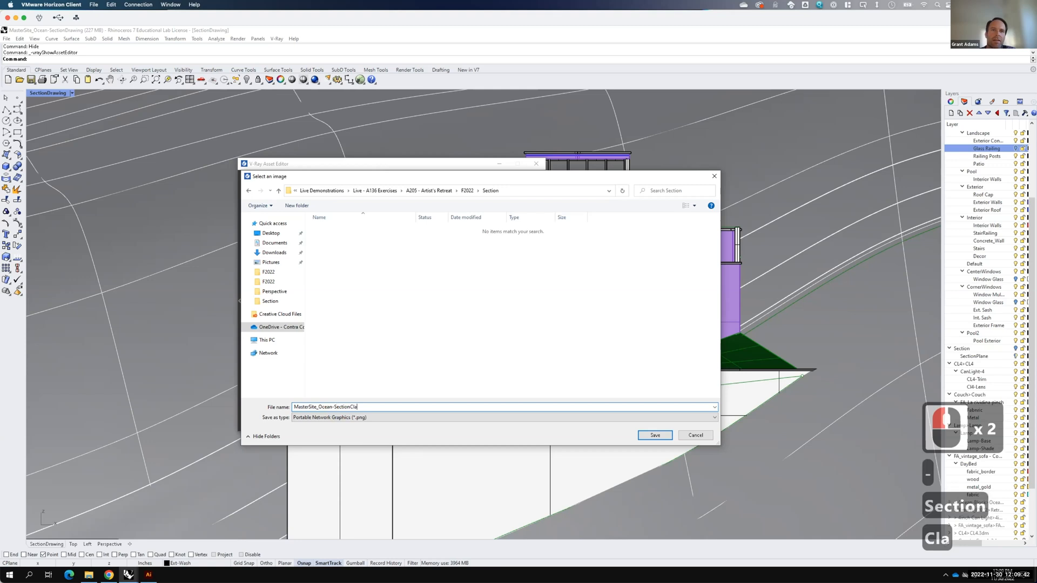
pyautogui.write('y')
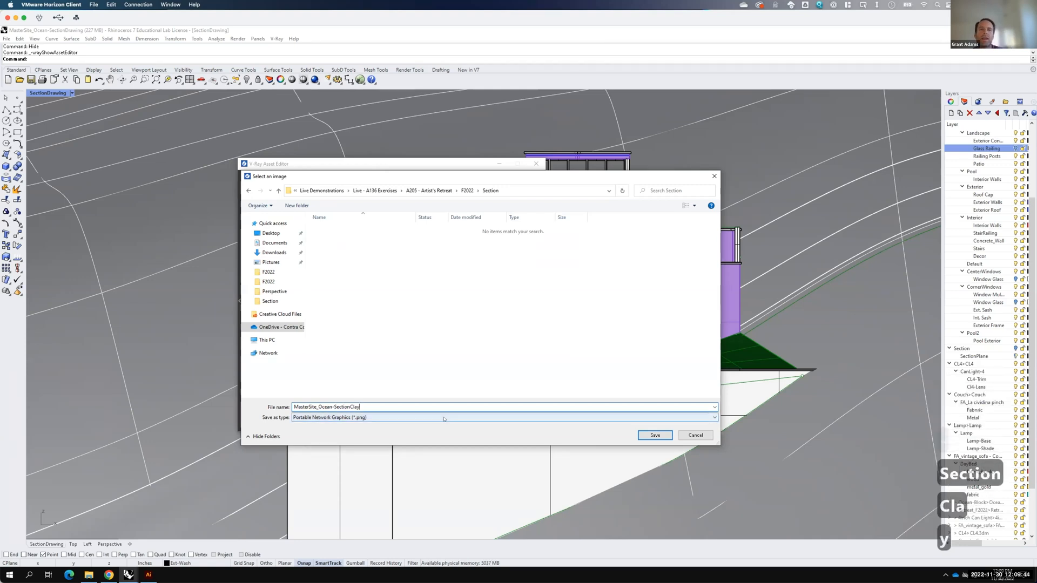
pyautogui.click(653, 435)
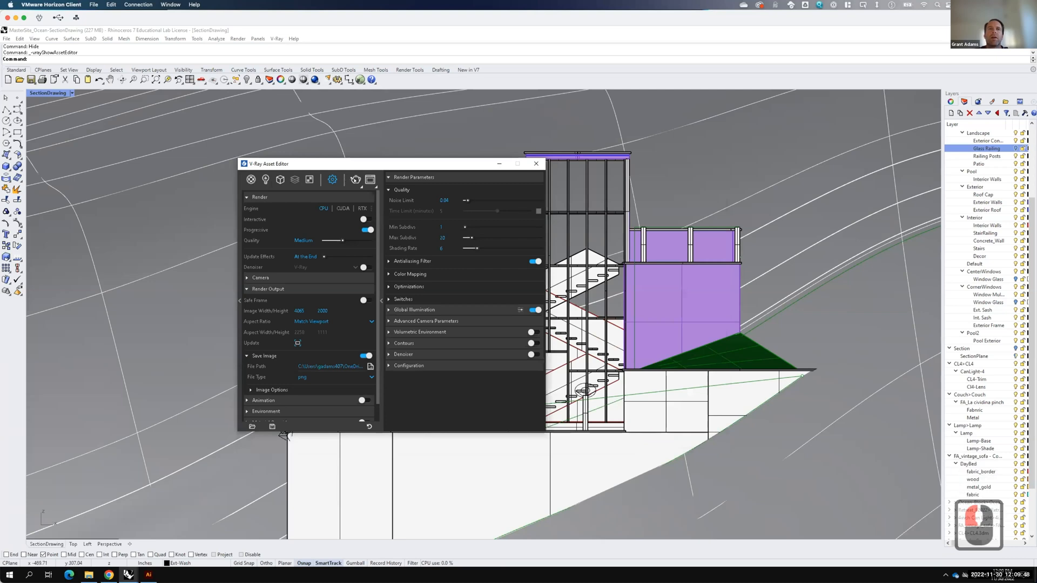
pyautogui.click(356, 179)
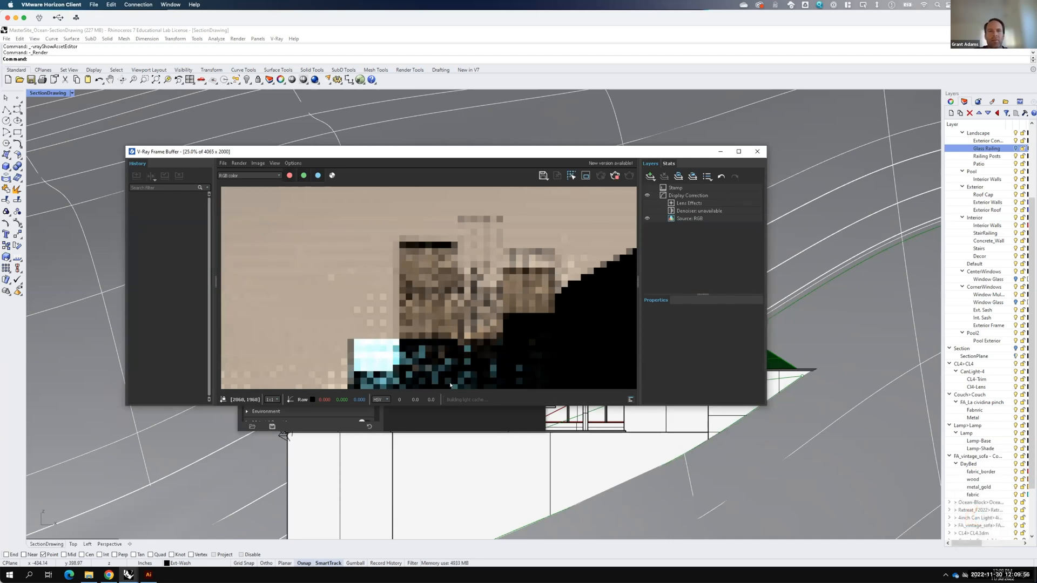
# Step: Switch to Illustrator and set the dash length of the selected linework's dashed stroke to 2 pt
pyautogui.click(150, 574)
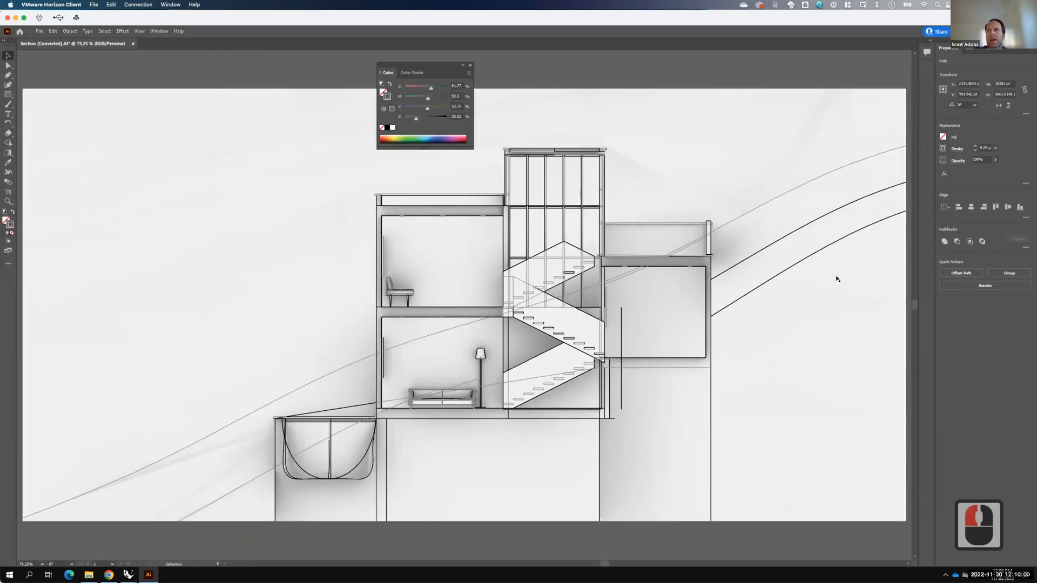
pyautogui.click(956, 150)
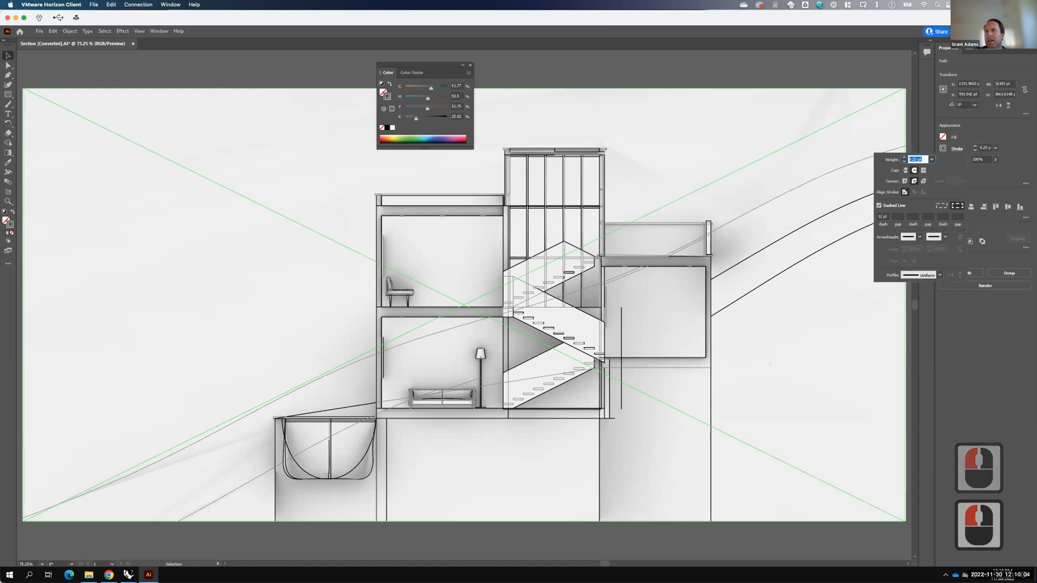
pyautogui.click(882, 216)
pyautogui.write('2')
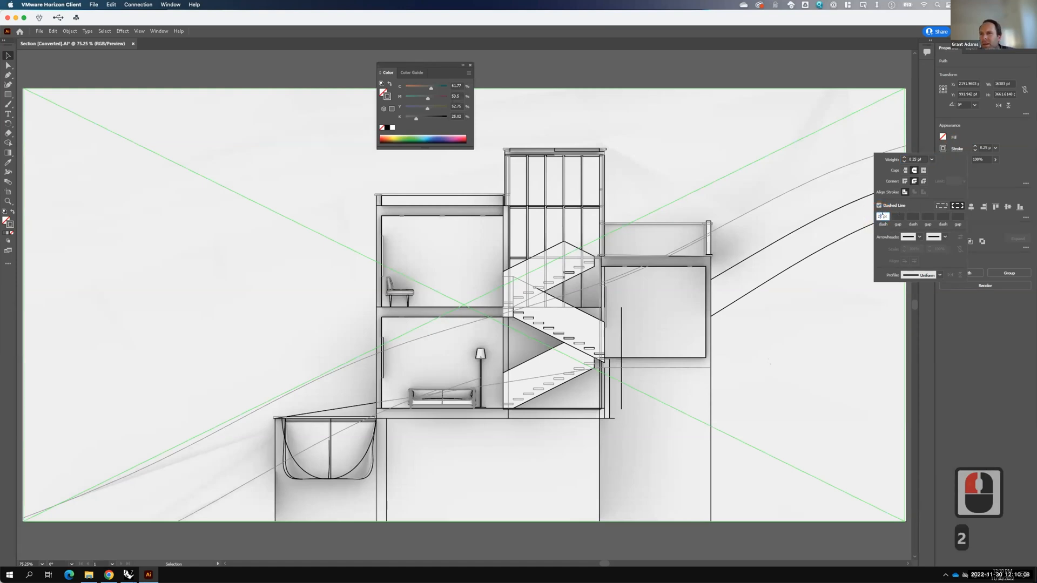
pyautogui.click(888, 218)
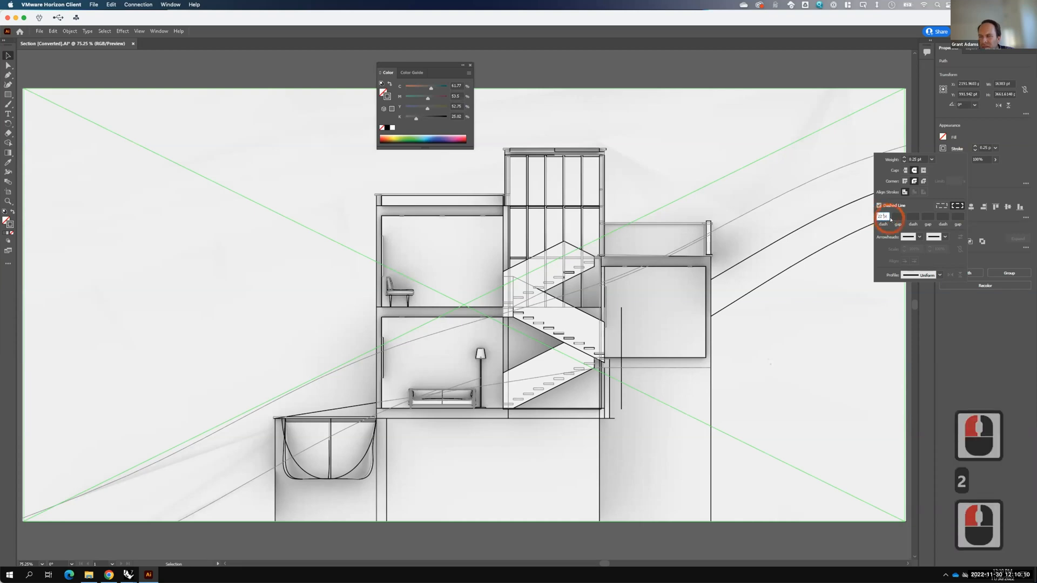
pyautogui.press('BackSpace')
pyautogui.press('BackSpace')
pyautogui.write('.5')
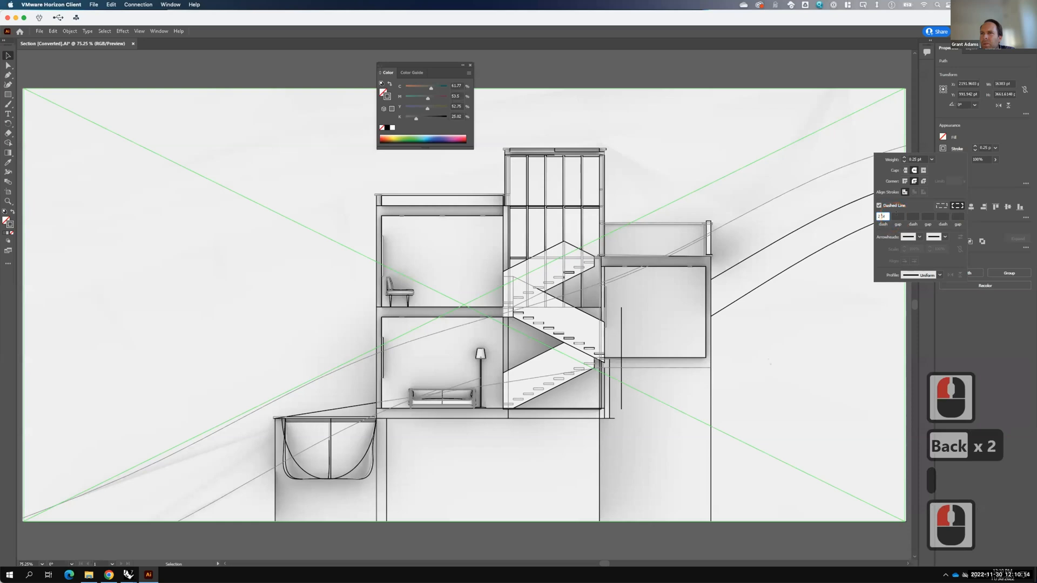
# Step: Set the gap of the dashed stroke to 1 pt and close the stroke options
pyautogui.click(896, 215)
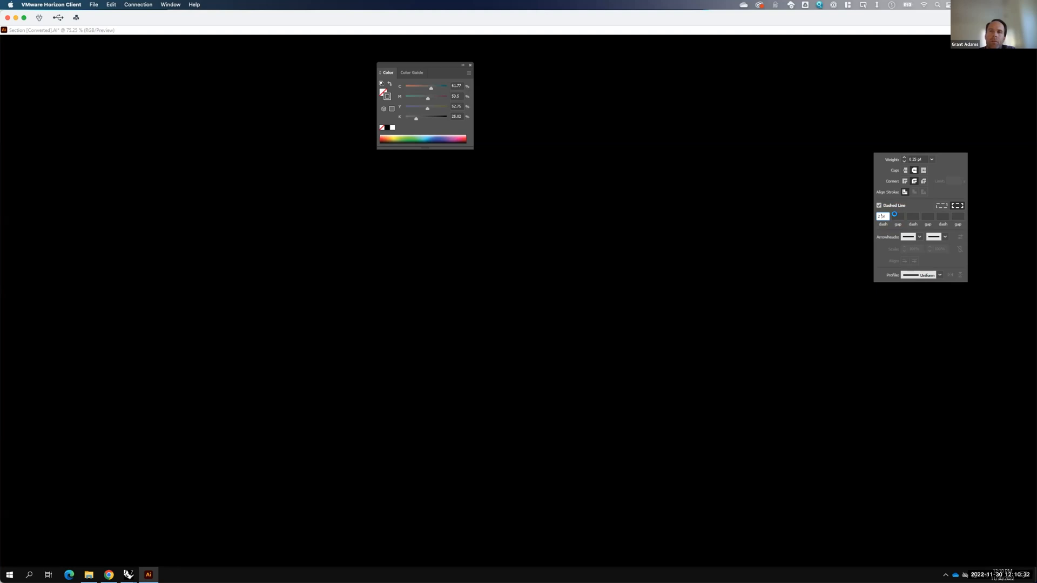
pyautogui.click(895, 215)
pyautogui.press('F15')
pyautogui.write('1 ')
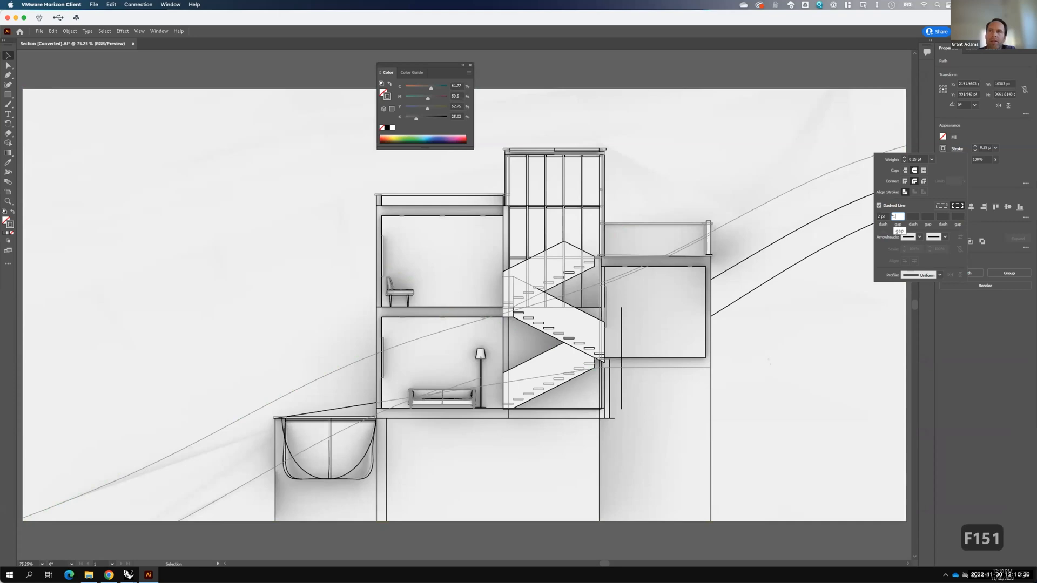
pyautogui.write('pt')
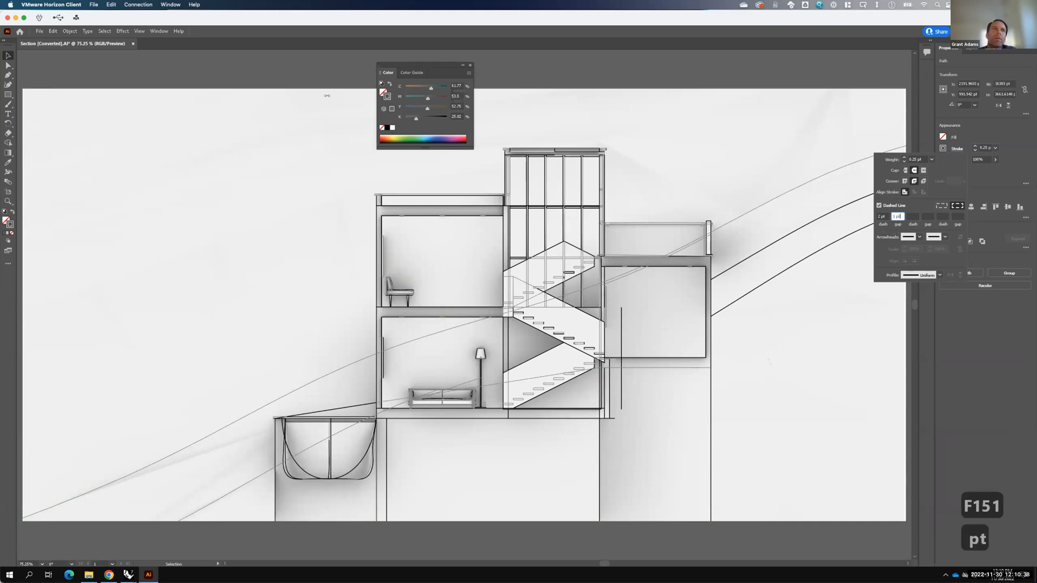
pyautogui.press('Tab')
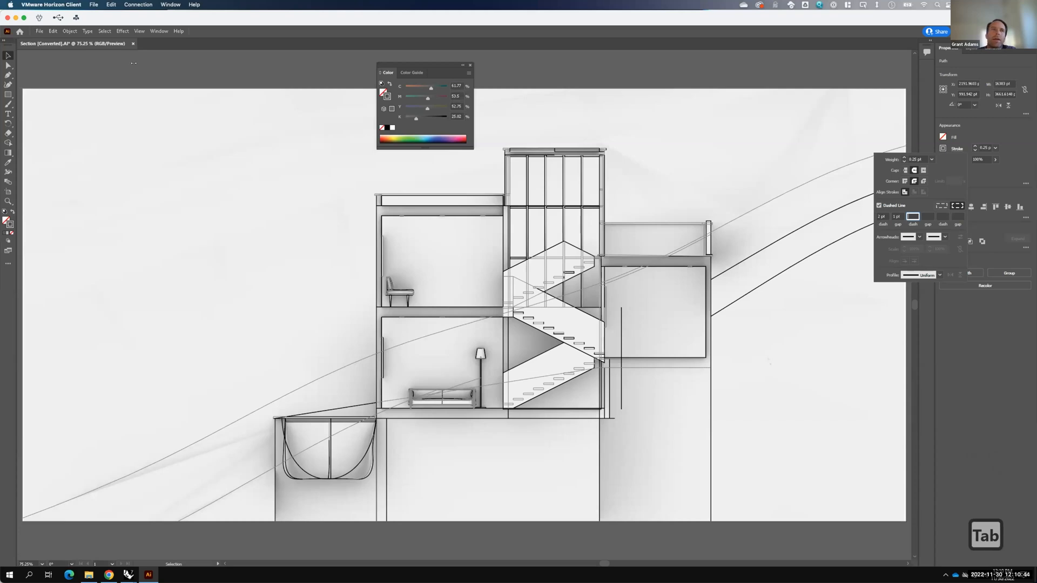
pyautogui.click(115, 58)
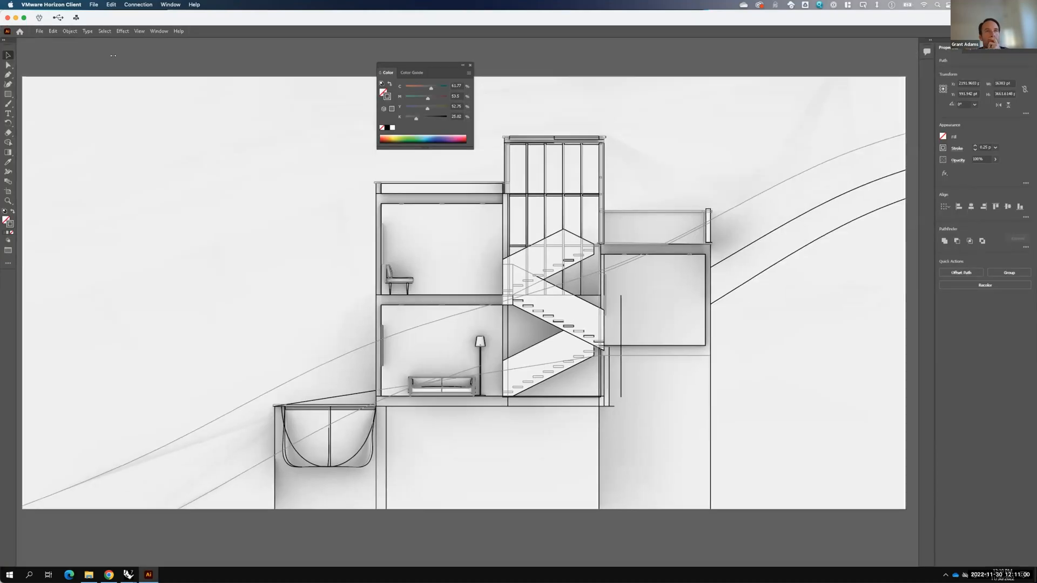
# Step: Save the document on the computer as the Adobe Illustrator file Section [Converted] in the Section folder, in Illustrator 2020 format
pyautogui.click(40, 31)
pyautogui.click(50, 105)
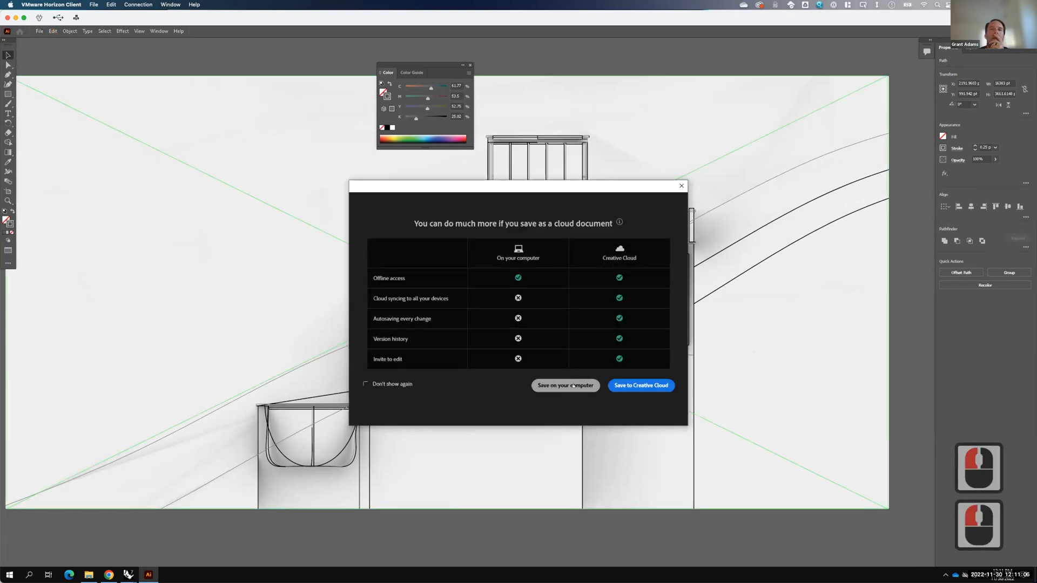
pyautogui.click(573, 386)
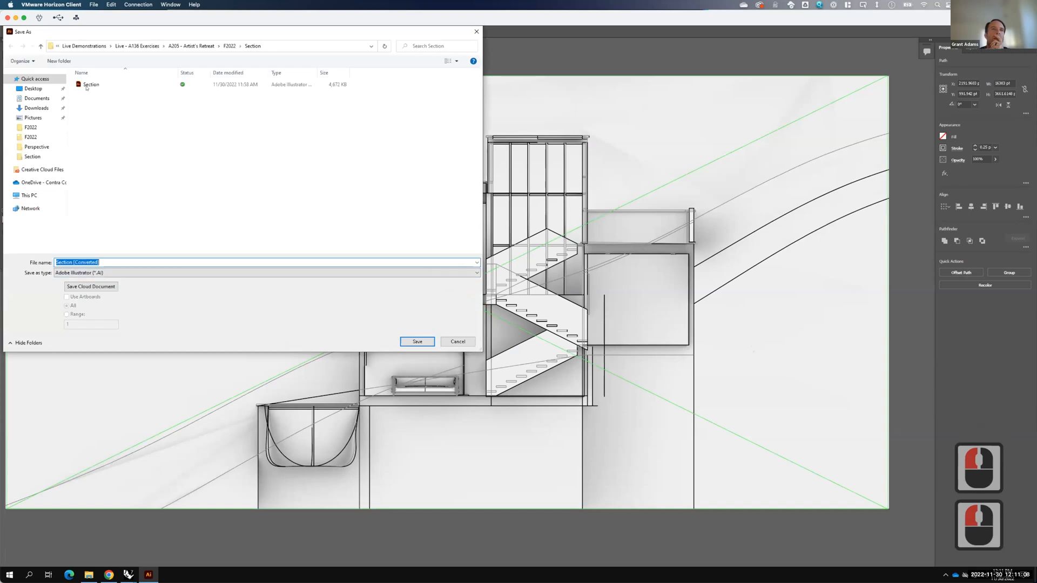
pyautogui.click(430, 342)
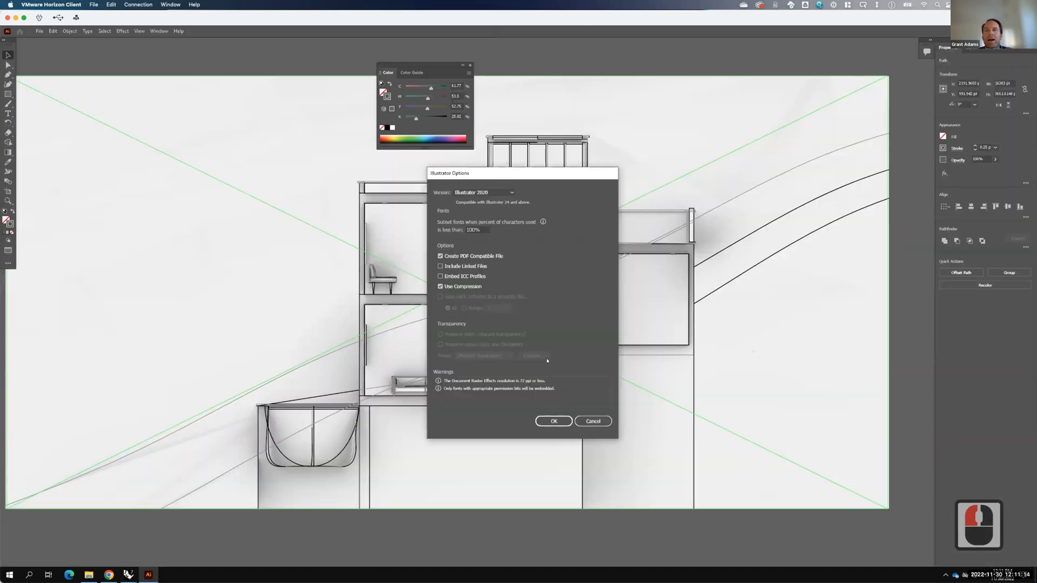
pyautogui.click(550, 421)
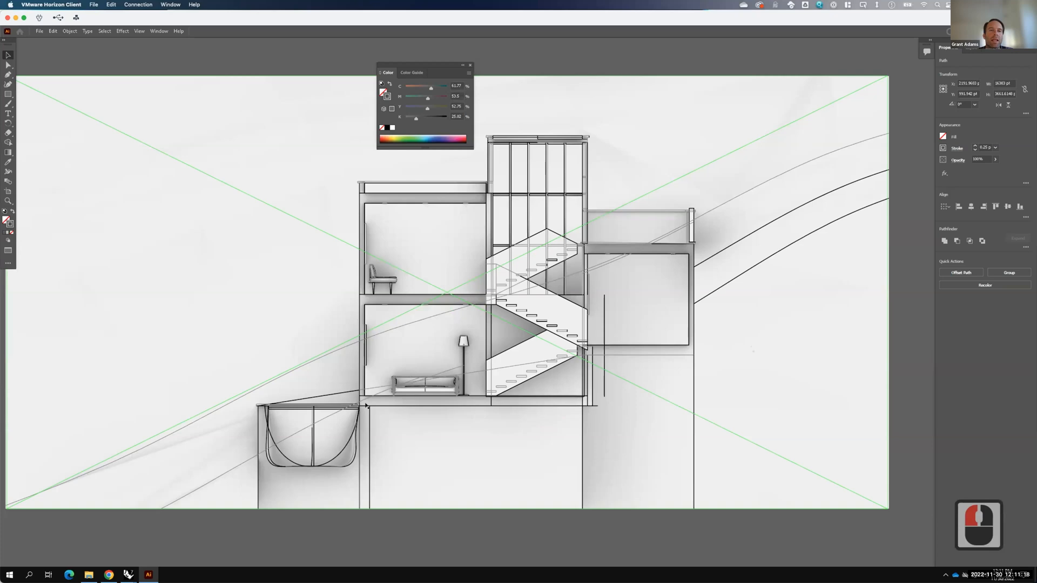
# Step: Delete the vertical lines that run down into the ground beneath the ground floor and the right-hand room
pyautogui.click(690, 257)
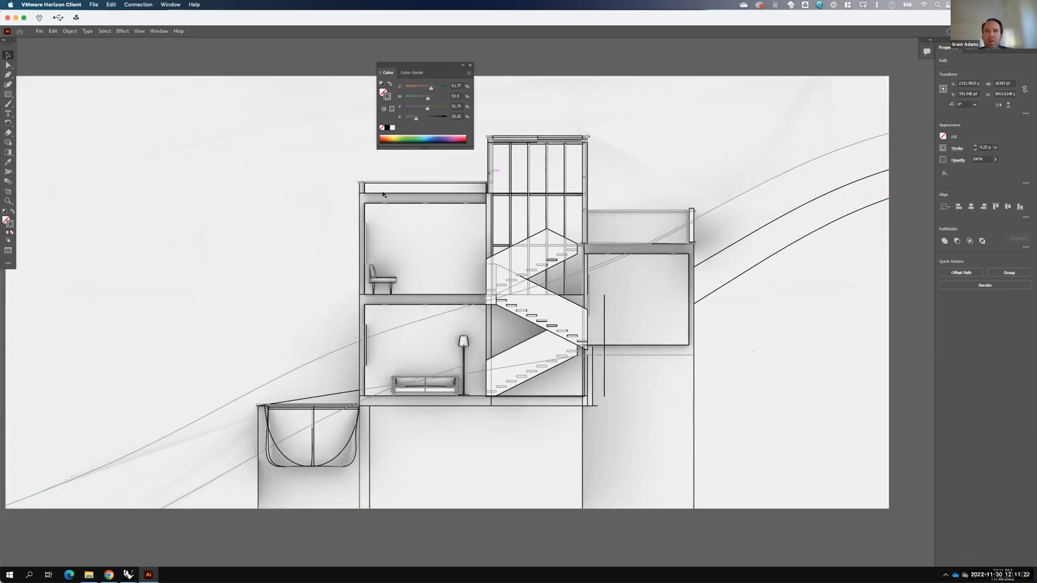
pyautogui.click(360, 309)
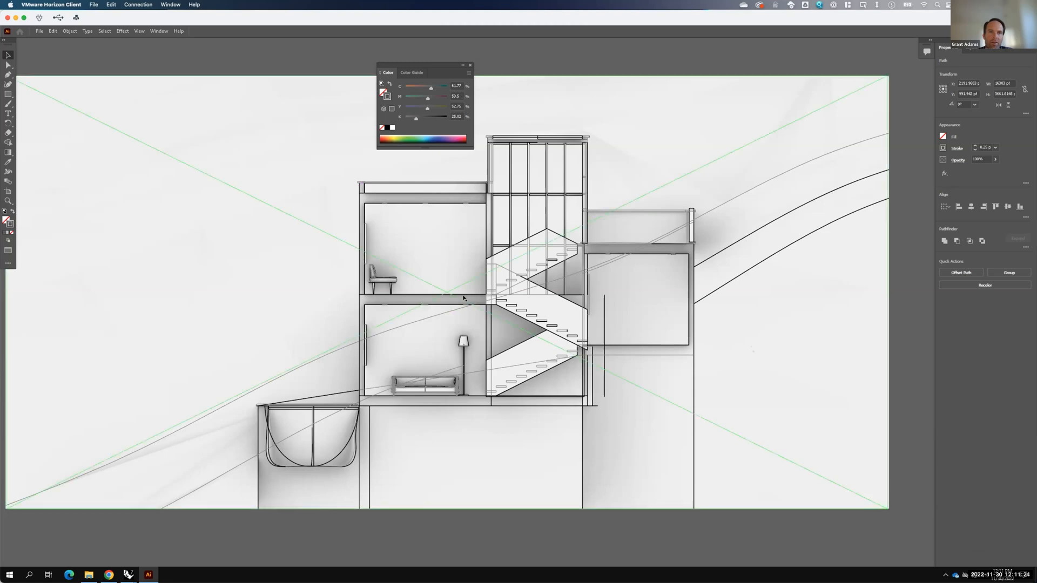
pyautogui.click(371, 472)
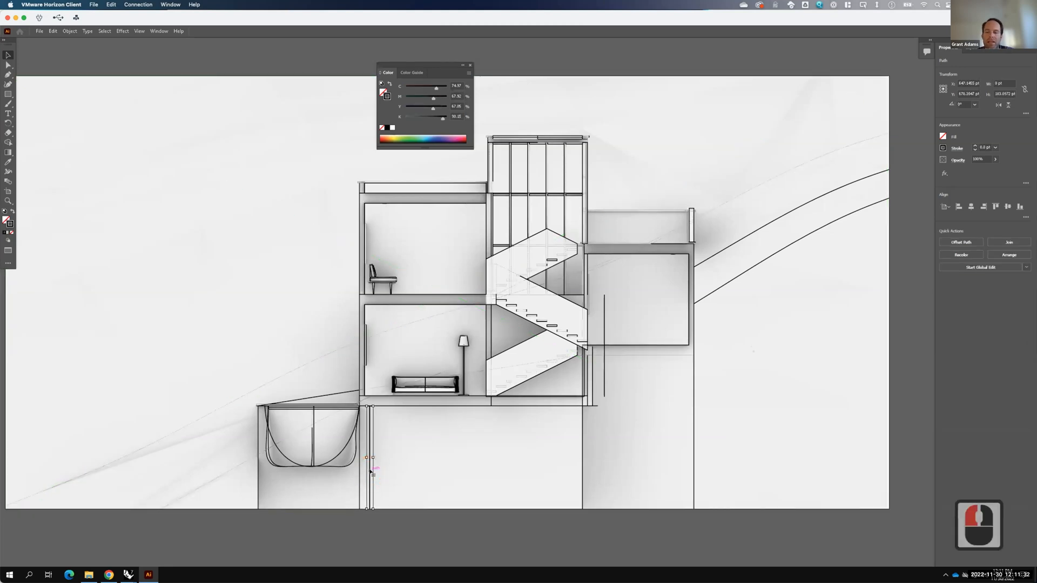
pyautogui.press('BackSpace')
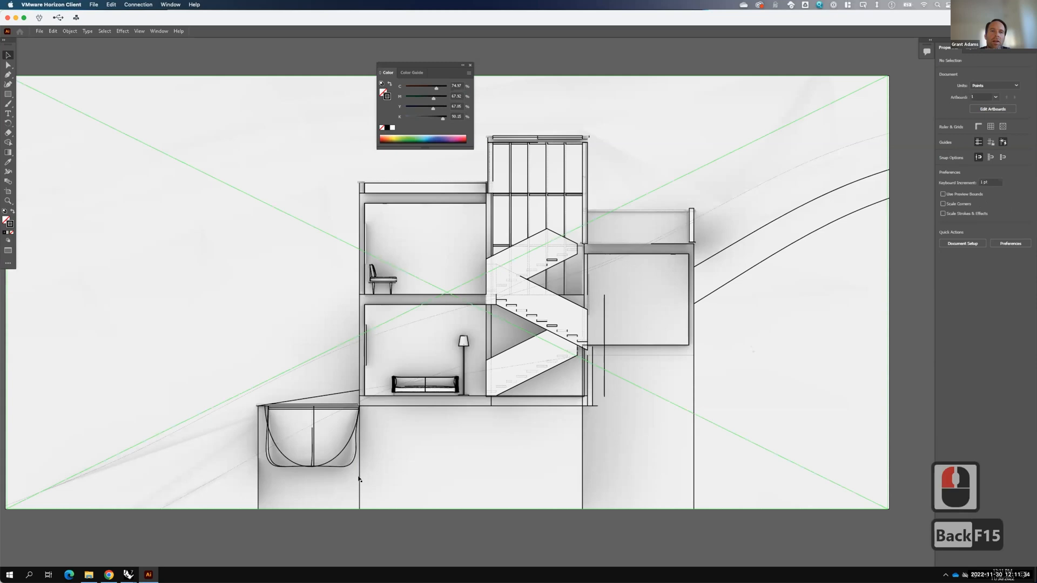
pyautogui.click(359, 479)
pyautogui.press('BackSpace')
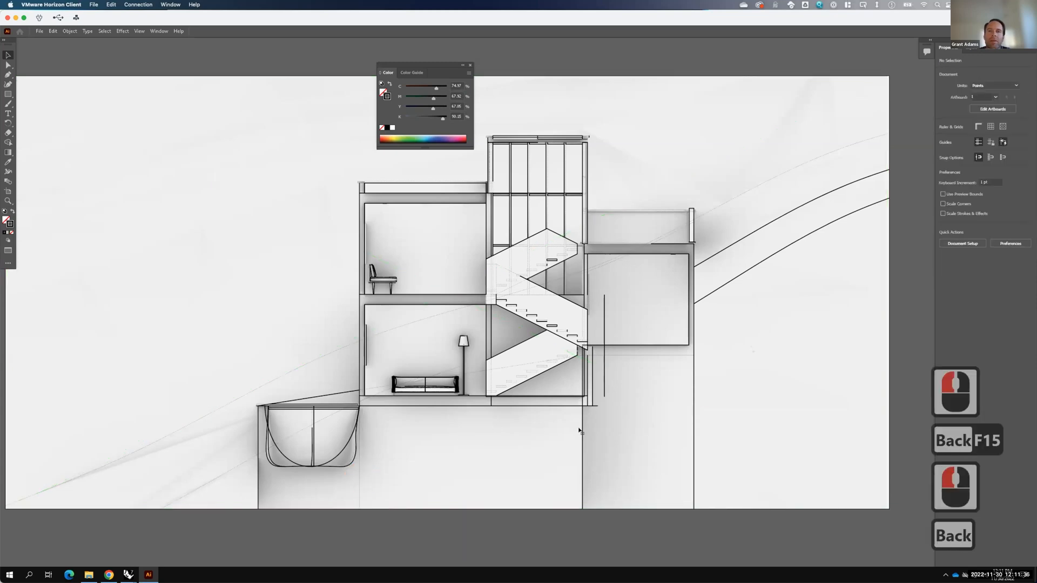
pyautogui.click(583, 428)
pyautogui.press('BackSpace')
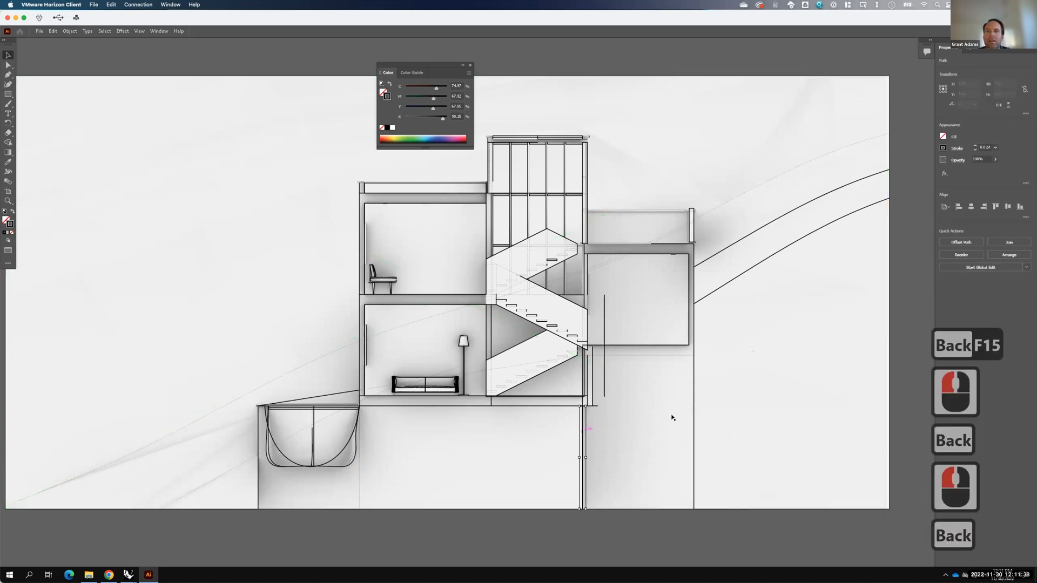
pyautogui.click(693, 388)
pyautogui.press('BackSpace')
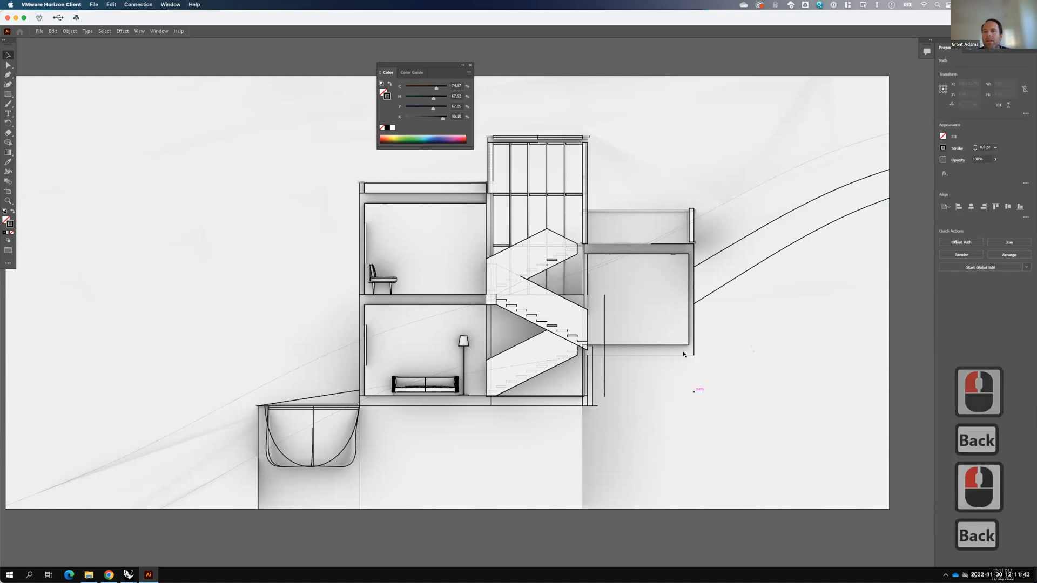
# Step: Shorten the right-hand room's outer wall line to 108.57 pt, ending at the lower terrain curve, and delete the horizontal line beneath the room
pyautogui.click(692, 344)
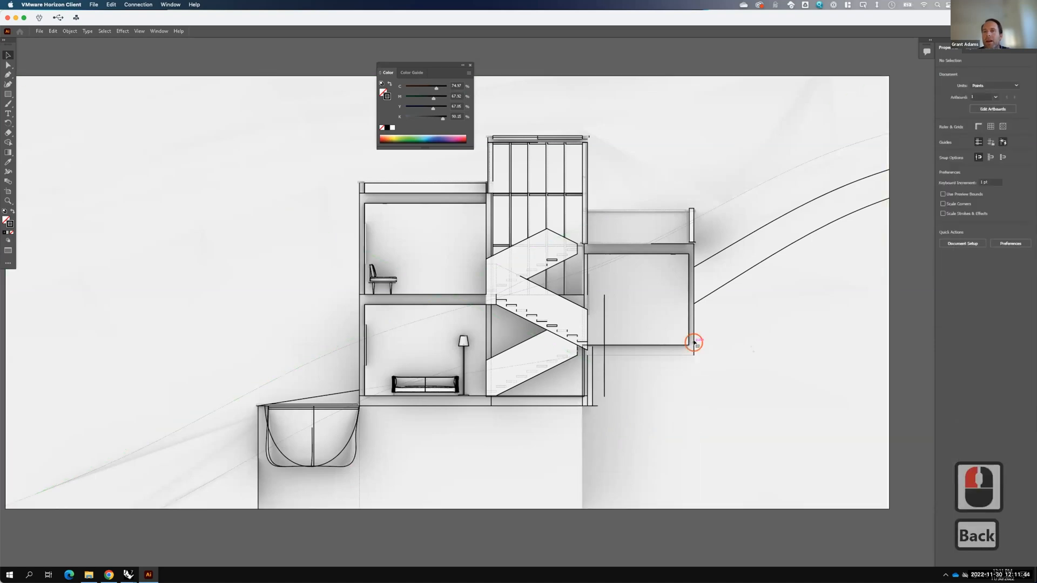
pyautogui.moveTo(693, 353); pyautogui.dragTo(693, 303)
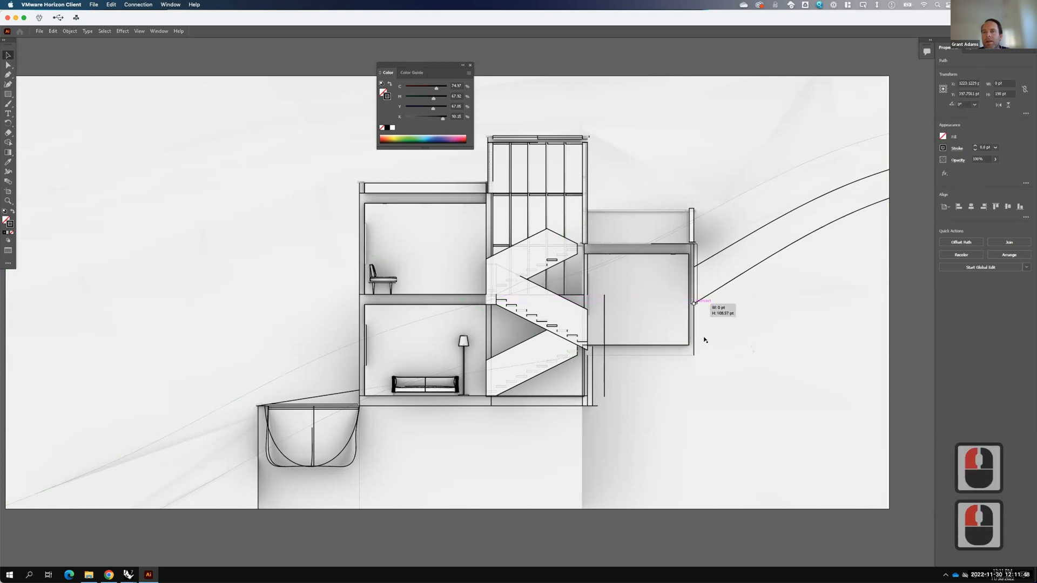
pyautogui.click(682, 355)
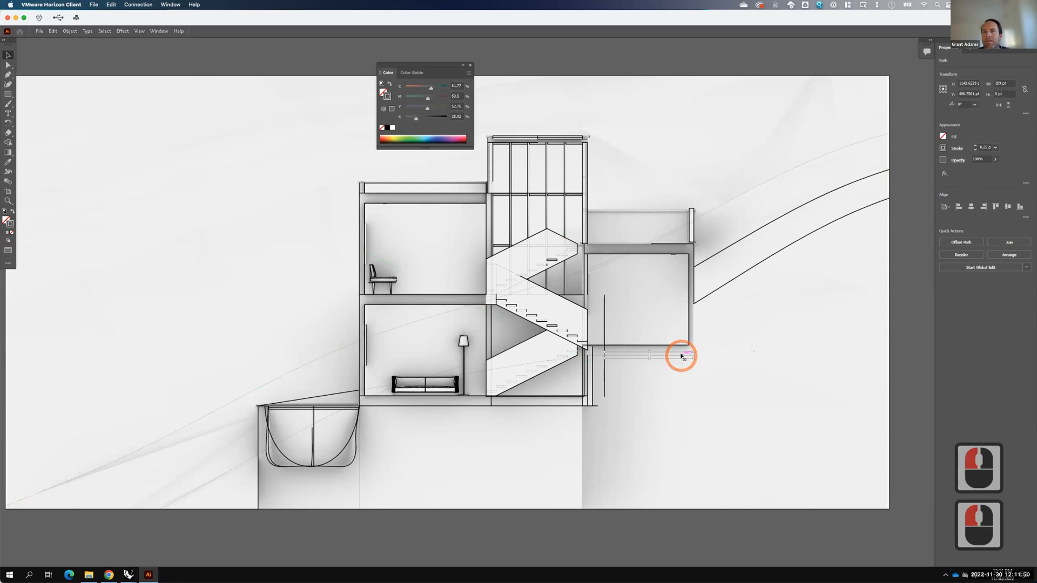
pyautogui.press('BackSpace')
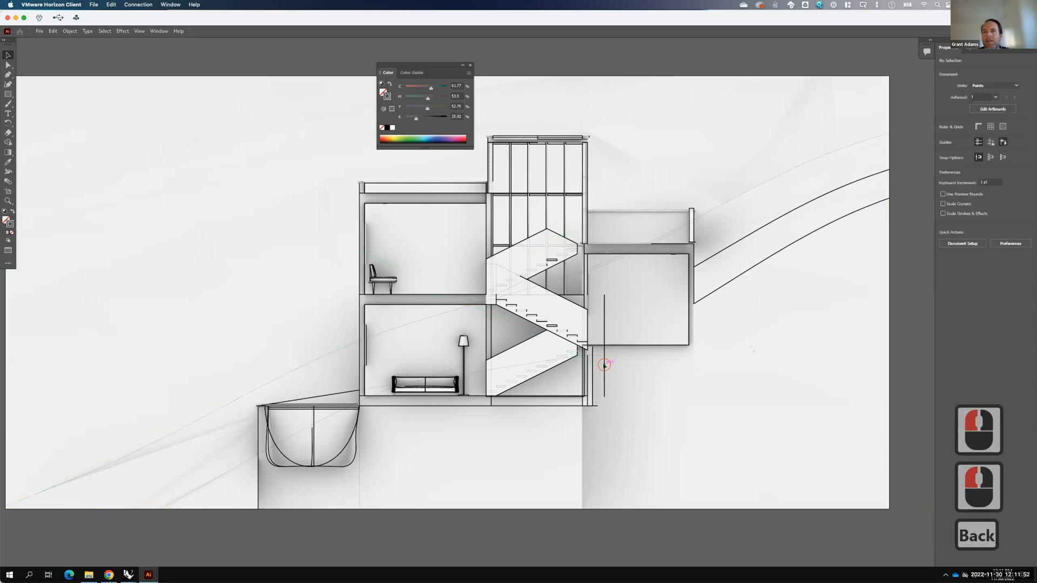
# Step: Delete the two extra vertical lines just right of the stairwell, at the lower level
pyautogui.click(604, 365)
pyautogui.press('BackSpace')
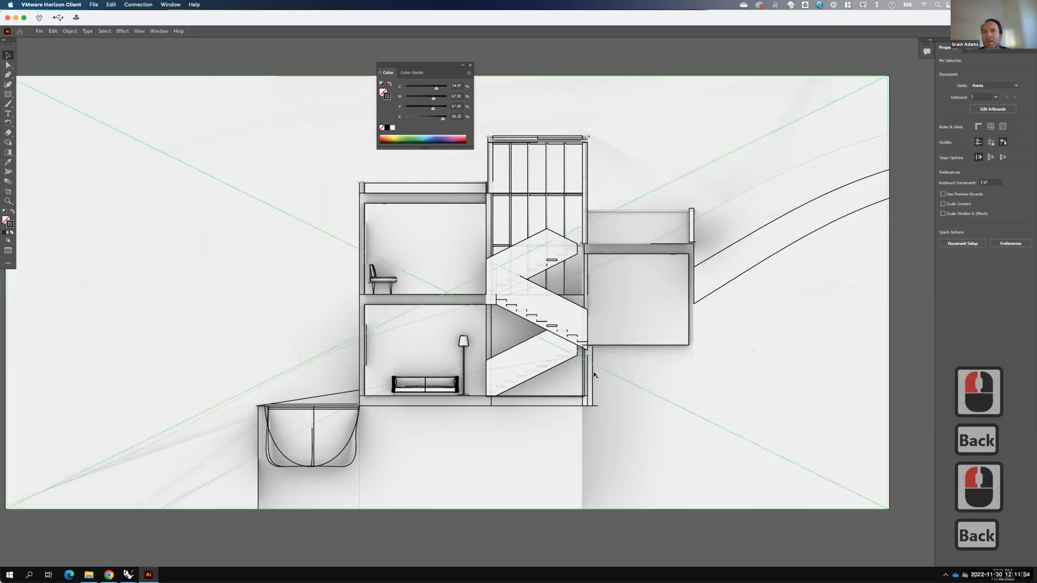
pyautogui.click(594, 372)
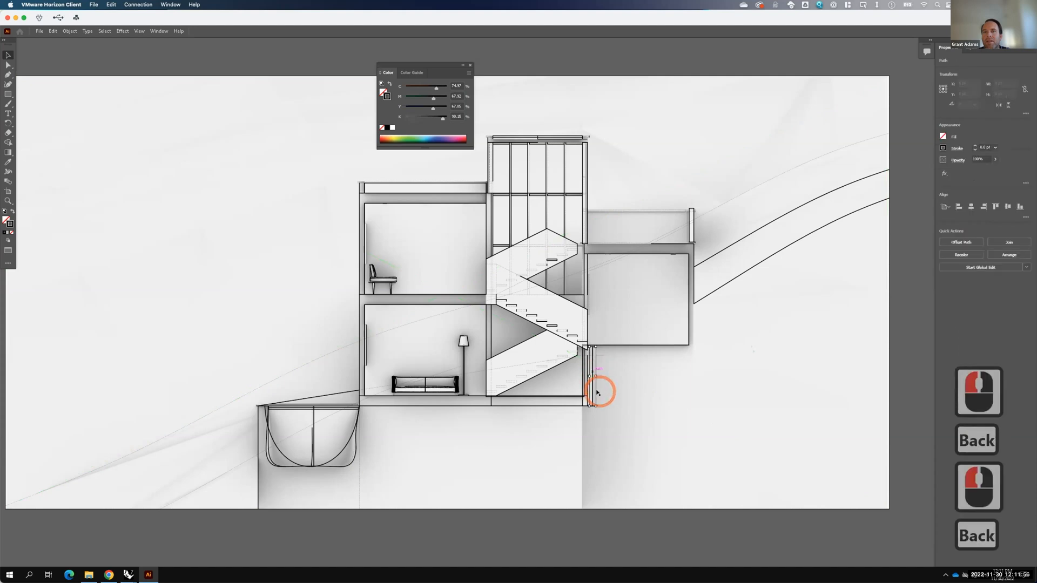
pyautogui.click(592, 393)
pyautogui.press('BackSpace')
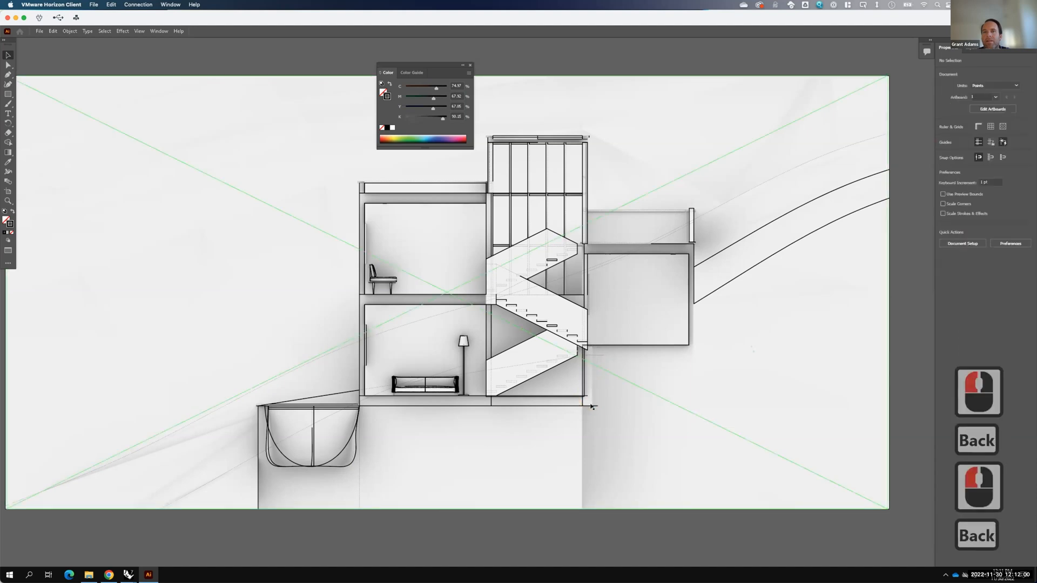
# Step: Delete the horizontal lines along the underside of the ground-floor slab, including the short pieces at its right end
pyautogui.click(591, 405)
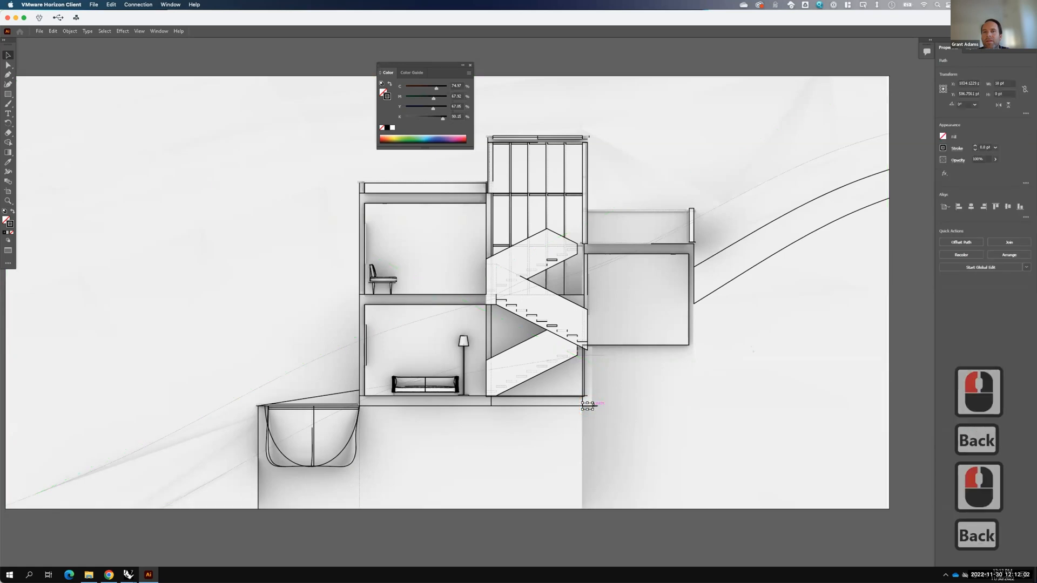
pyautogui.press('BackSpace')
pyautogui.click(595, 406)
pyautogui.press('BackSpace')
pyautogui.click(580, 405)
pyautogui.press('BackSpace')
# Step: Delete the leftover short vertical stubs in the ground-floor slab below the stairwell
pyautogui.click(489, 404)
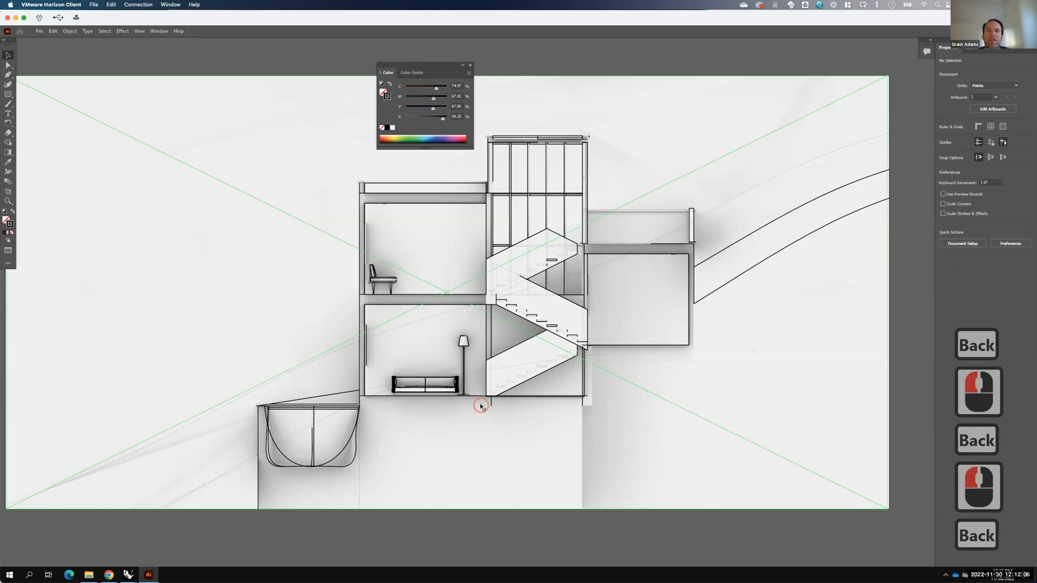
pyautogui.click(514, 405)
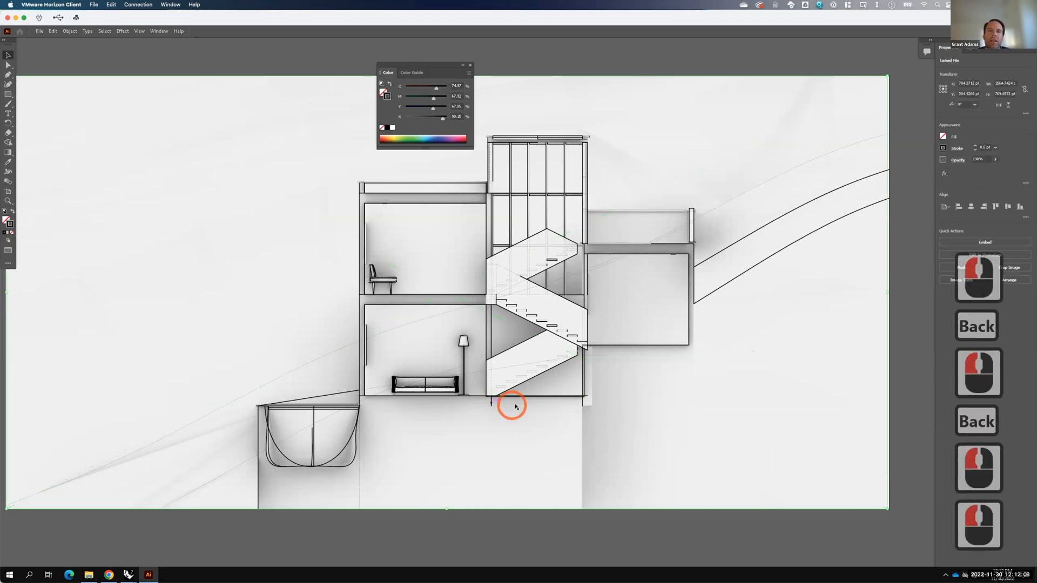
pyautogui.press('BackSpace')
pyautogui.click(582, 400)
pyautogui.press('BackSpace')
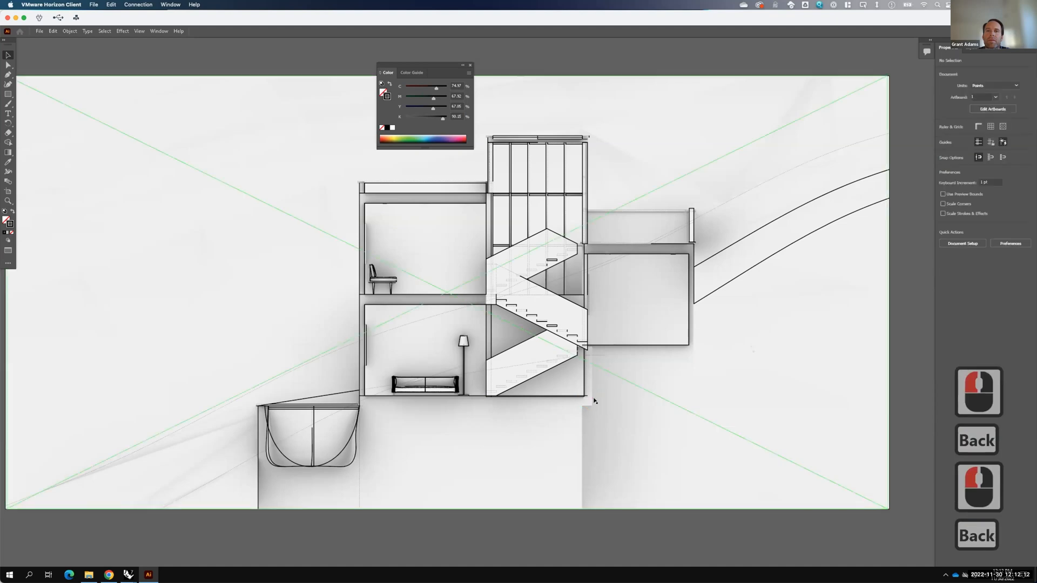
# Step: Delete the surplus line segments along the ground floor line beneath the staircase
pyautogui.click(587, 398)
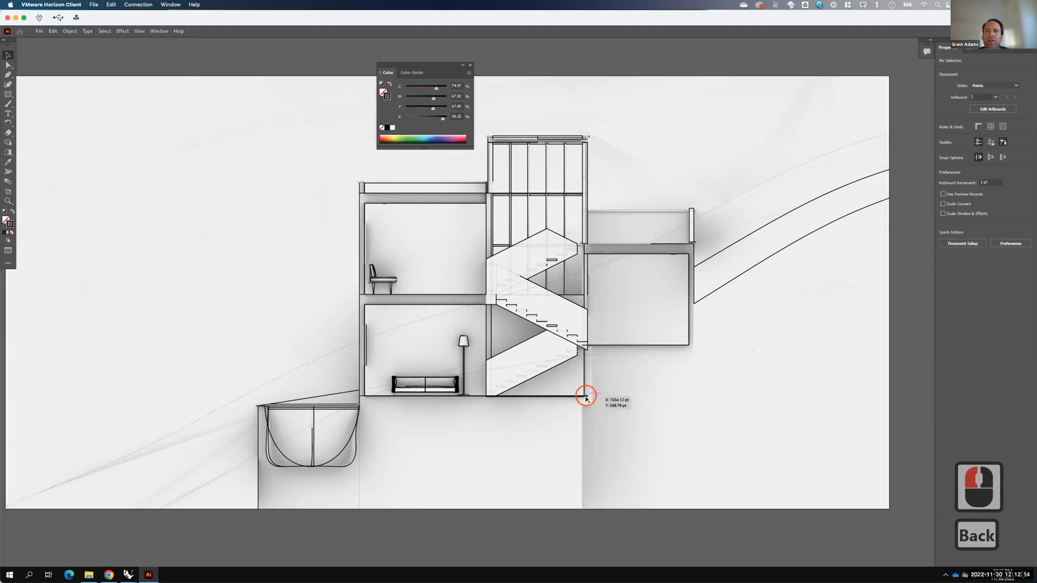
pyautogui.click(520, 399)
pyautogui.click(520, 400)
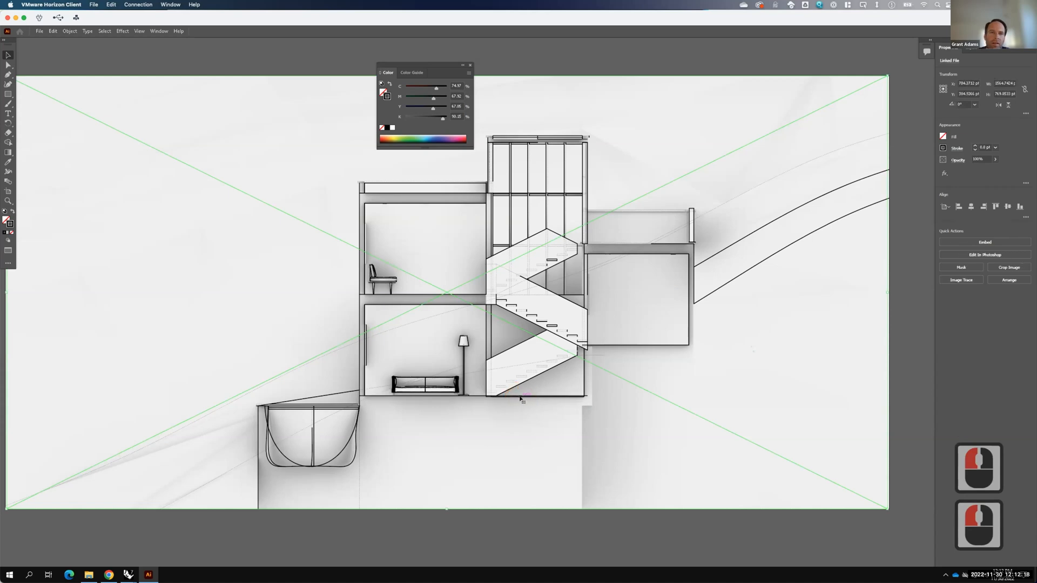
pyautogui.click(520, 400)
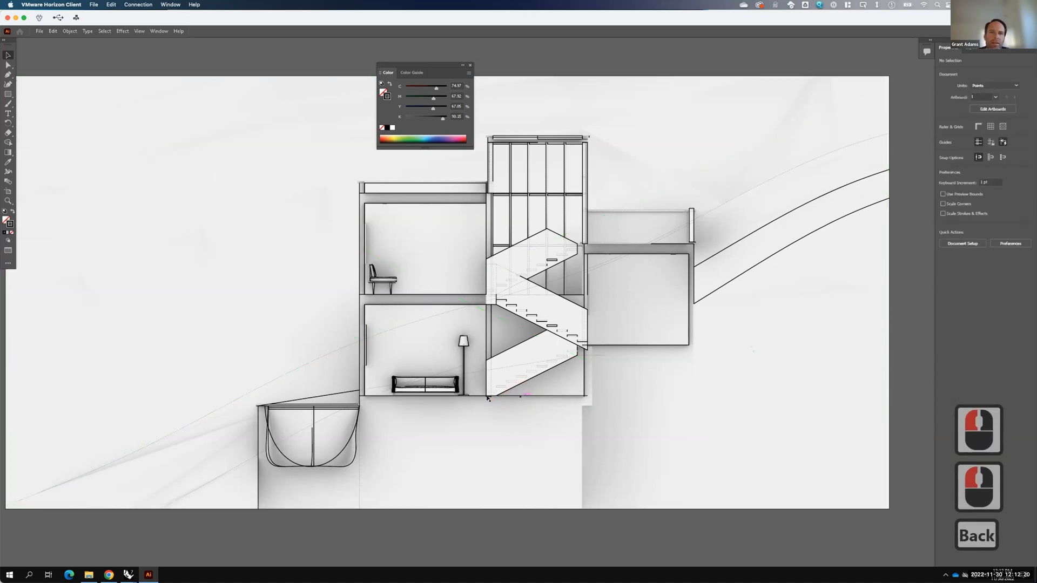
pyautogui.click(488, 398)
pyautogui.press('BackSpace')
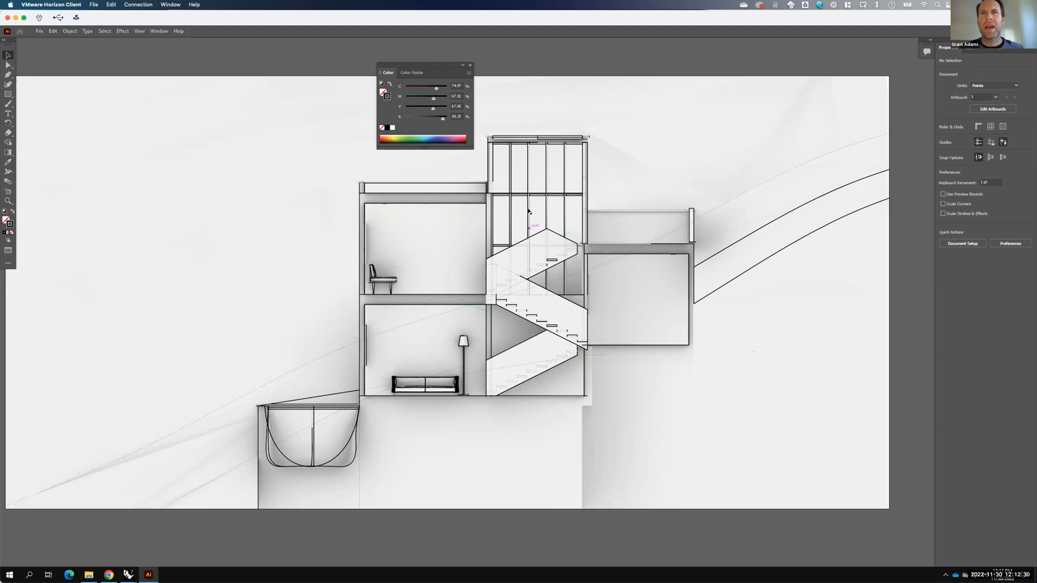
pyautogui.click(529, 210)
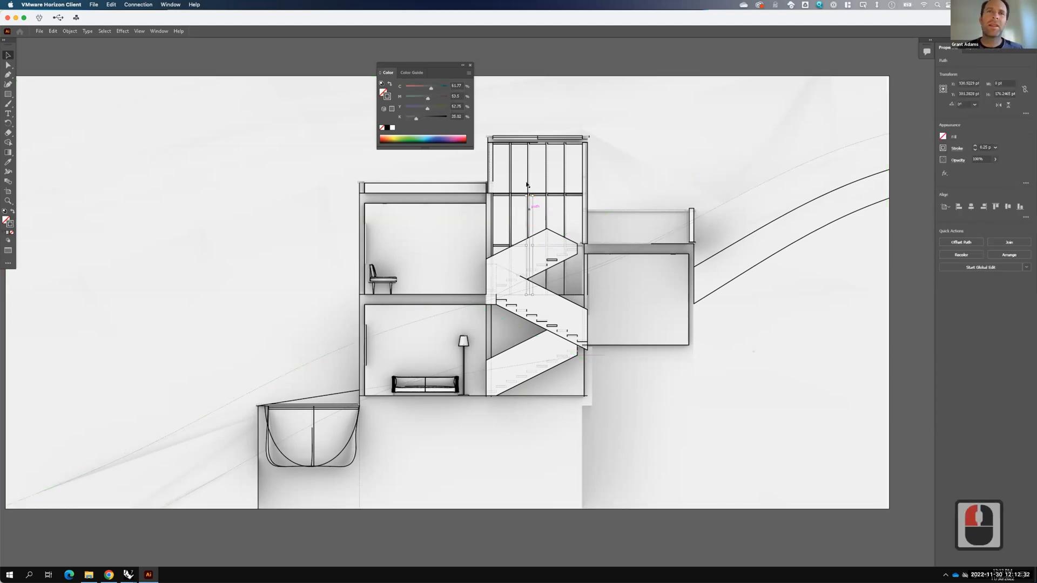
pyautogui.press('F15')
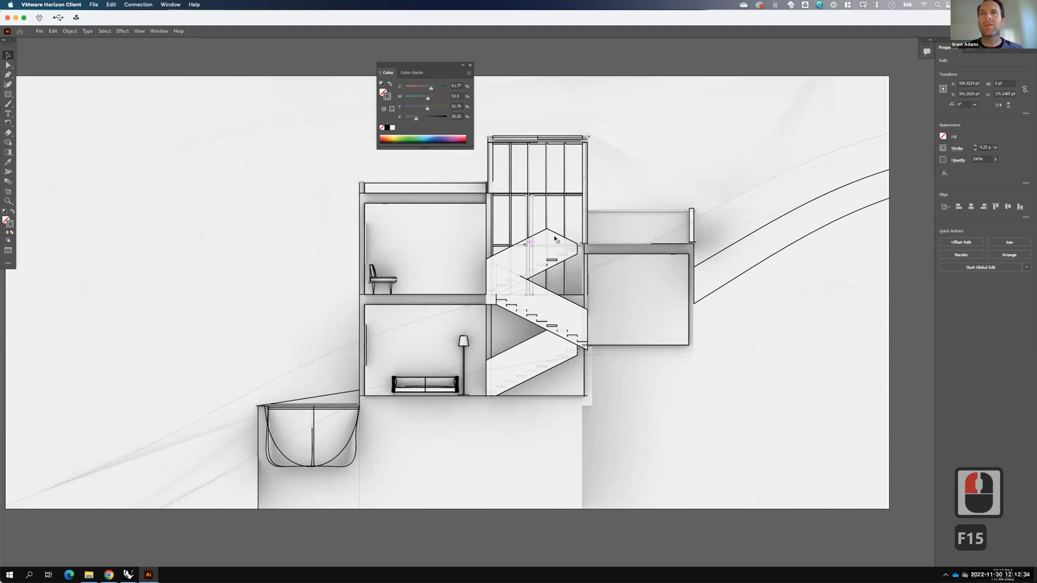
pyautogui.click(600, 157)
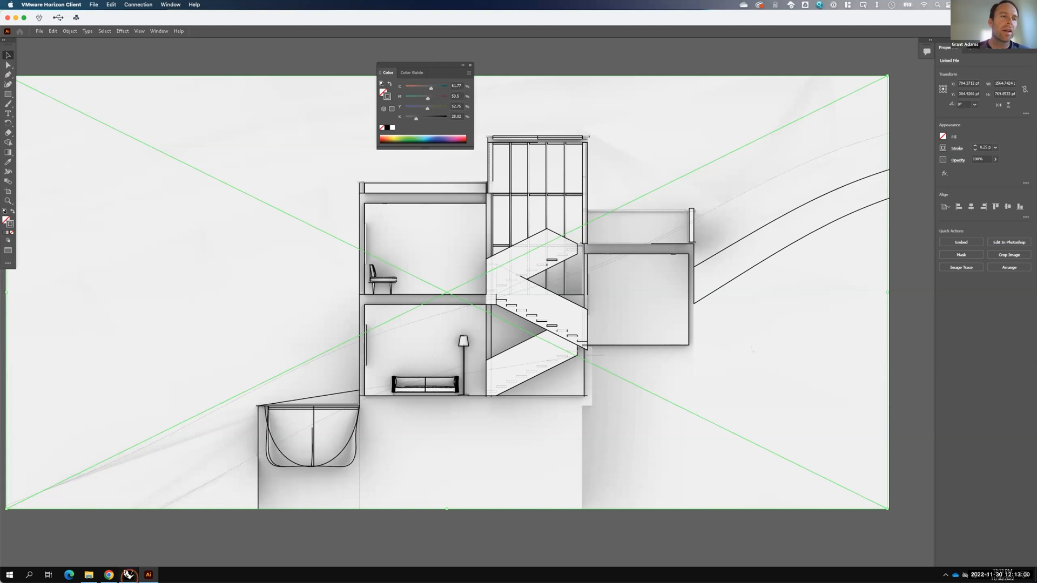
# Step: Switch to Rhino and examine the progress of the section render in the V-Ray Frame Buffer
pyautogui.click(129, 574)
pyautogui.click(187, 548)
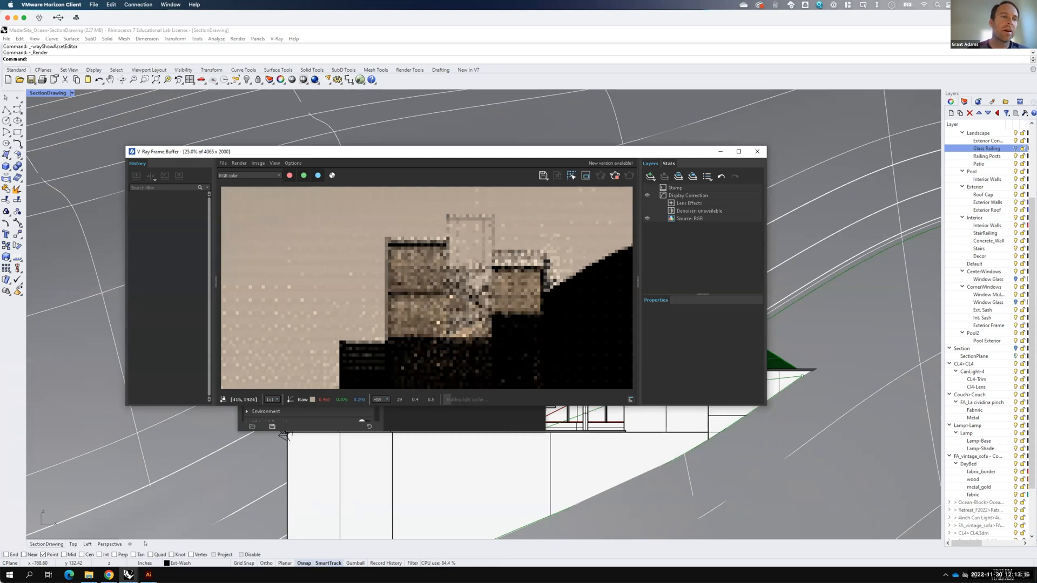
pyautogui.moveTo(128, 575)
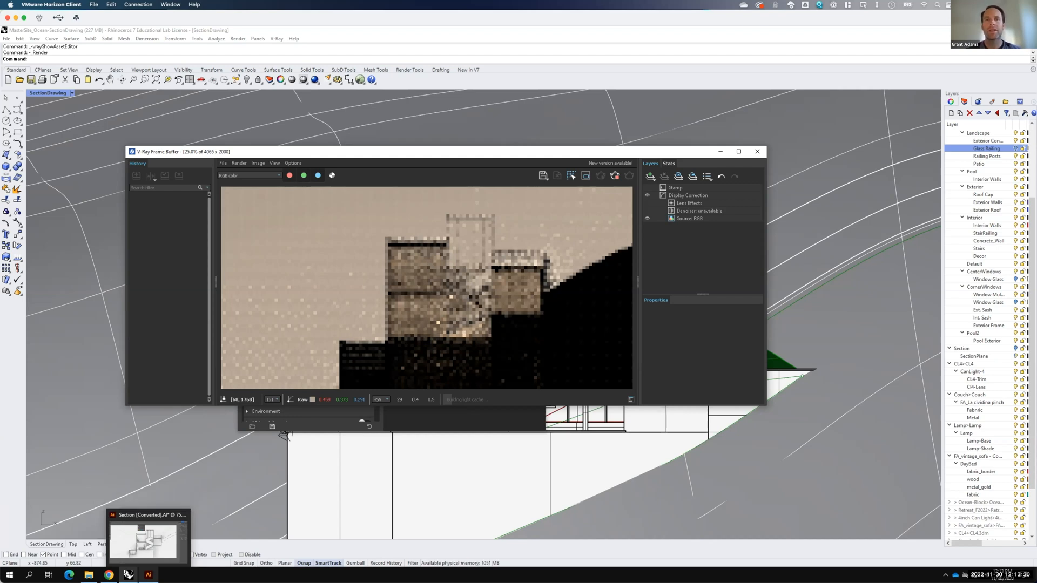
pyautogui.press('F15')
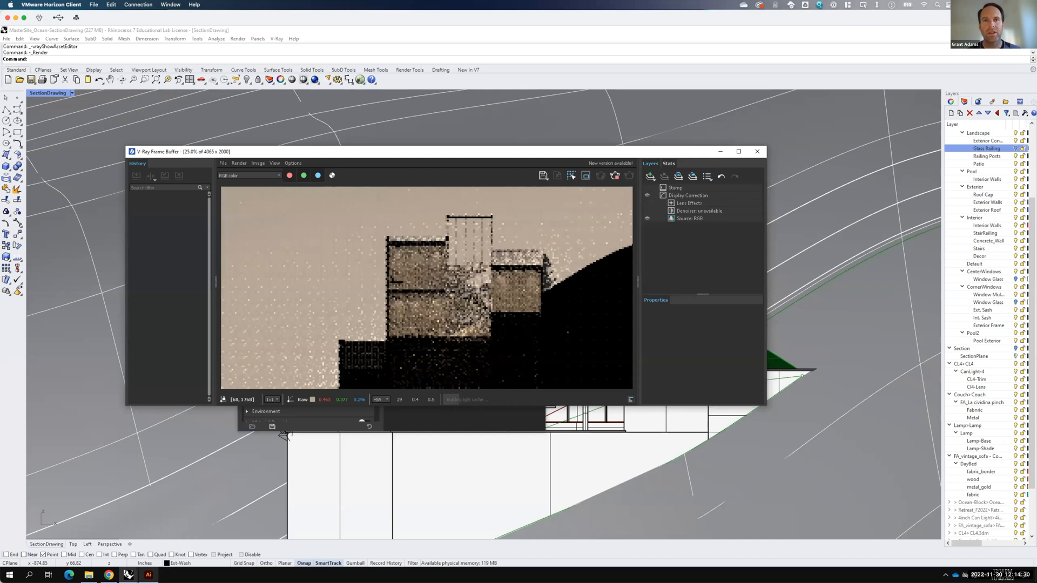
pyautogui.press('F15')
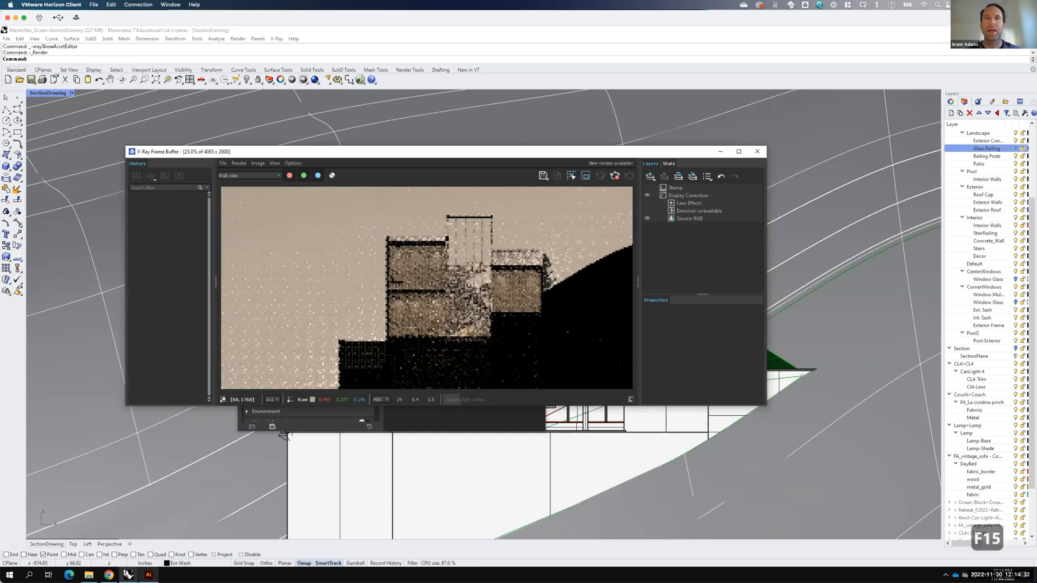